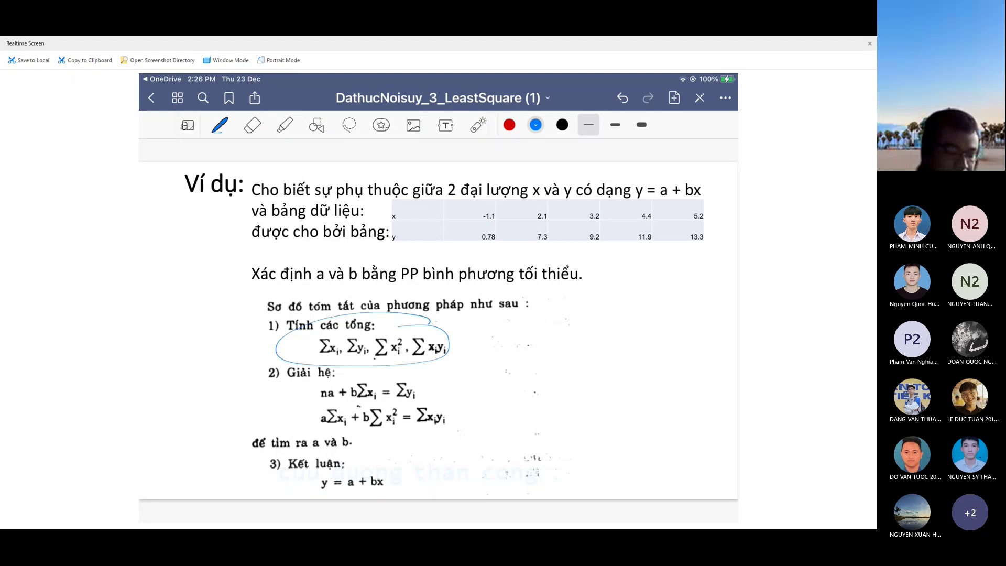
- Circle the equation system in step 2 and the conclusion y = a + bx, and handwrite the note "vẽ đồ thị" beside them
mouse_move(446, 388)
mouse_down()
mouse_move(374, 373)
mouse_move(443, 379)
mouse_up()
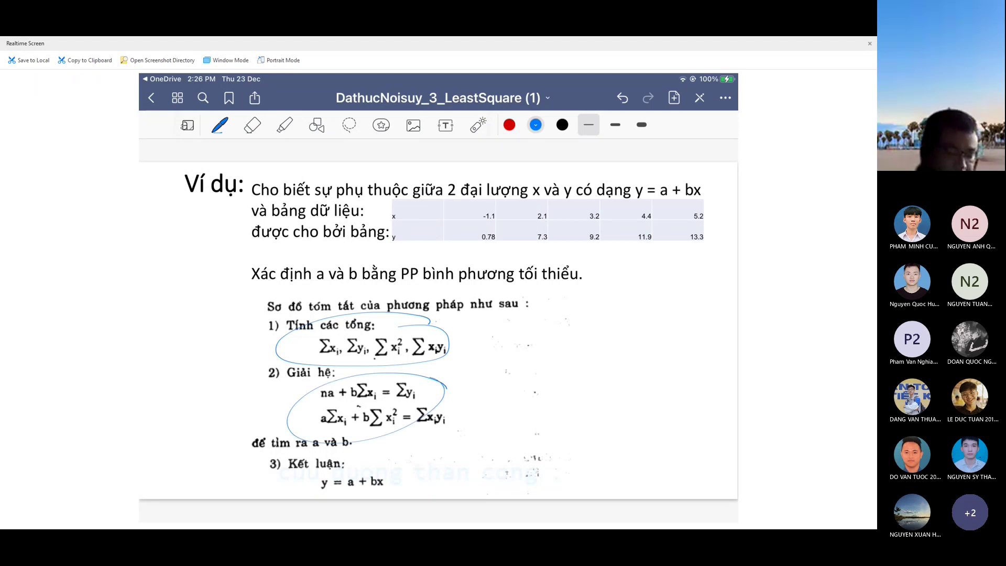
drag(374, 461, 448, 449)
mouse_move(461, 439)
mouse_down()
mouse_move(466, 448)
mouse_move(476, 431)
mouse_up()
drag(500, 444, 506, 445)
mouse_move(520, 436)
mouse_down()
mouse_move(518, 445)
mouse_move(536, 438)
mouse_up()
mouse_move(539, 438)
mouse_down()
mouse_move(556, 440)
mouse_move(548, 425)
mouse_up()
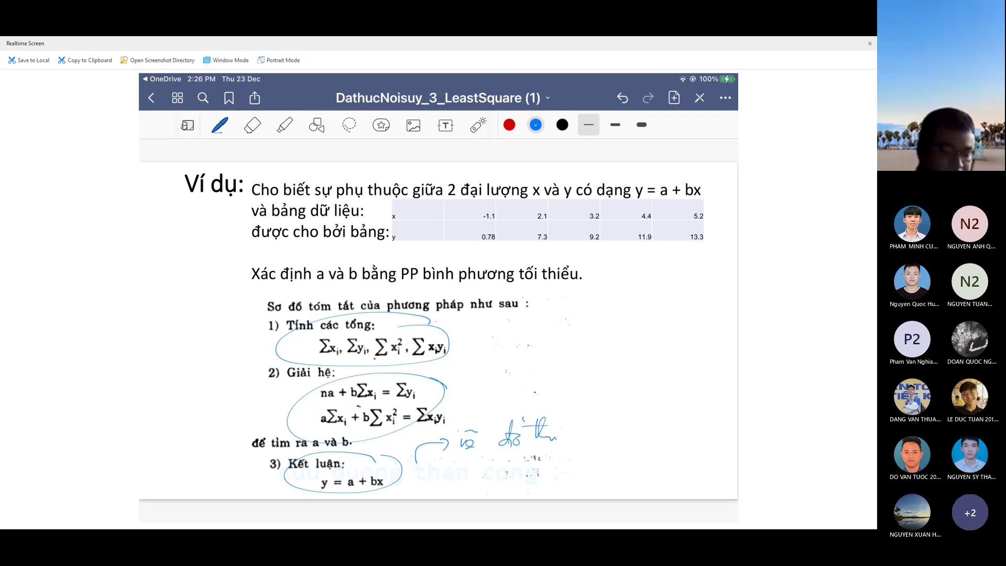
- Draw an arrow from the conclusion and handwrite the σn formula with (yi − (a + bxi))² under a square root
drag(422, 482, 456, 477)
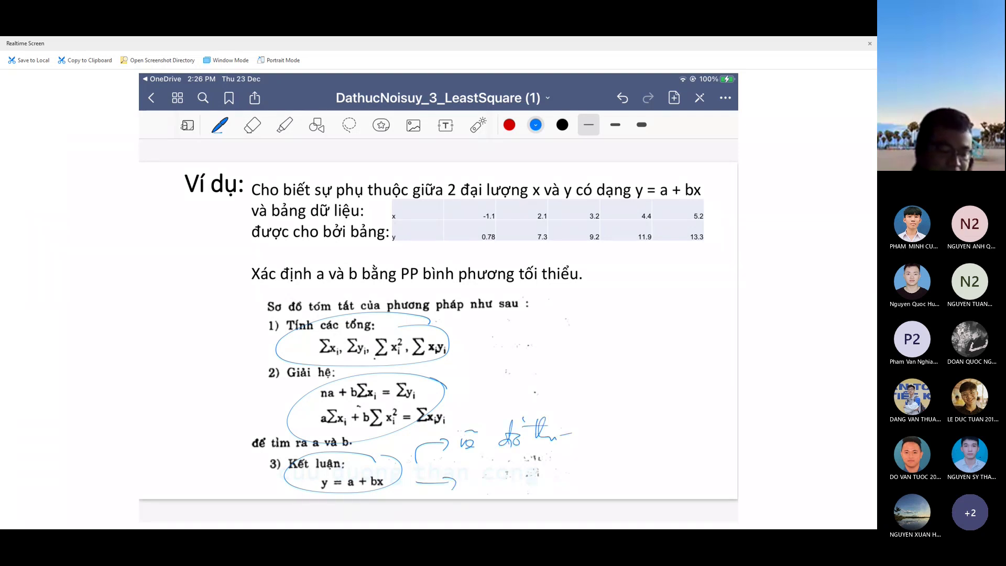
mouse_move(485, 467)
mouse_down()
mouse_move(475, 483)
mouse_move(489, 486)
mouse_up()
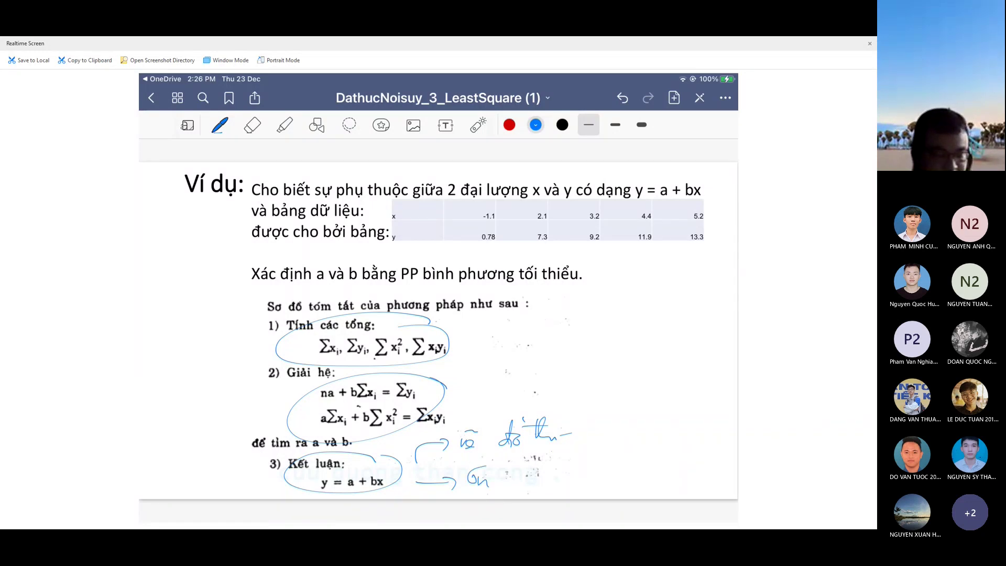
drag(522, 486, 611, 441)
drag(540, 456, 541, 472)
mouse_move(536, 475)
mouse_down()
mouse_move(550, 474)
mouse_move(547, 493)
mouse_up()
mouse_move(567, 454)
mouse_down()
mouse_move(556, 480)
mouse_move(553, 461)
mouse_move(559, 486)
mouse_up()
drag(567, 469, 571, 487)
drag(581, 471, 581, 479)
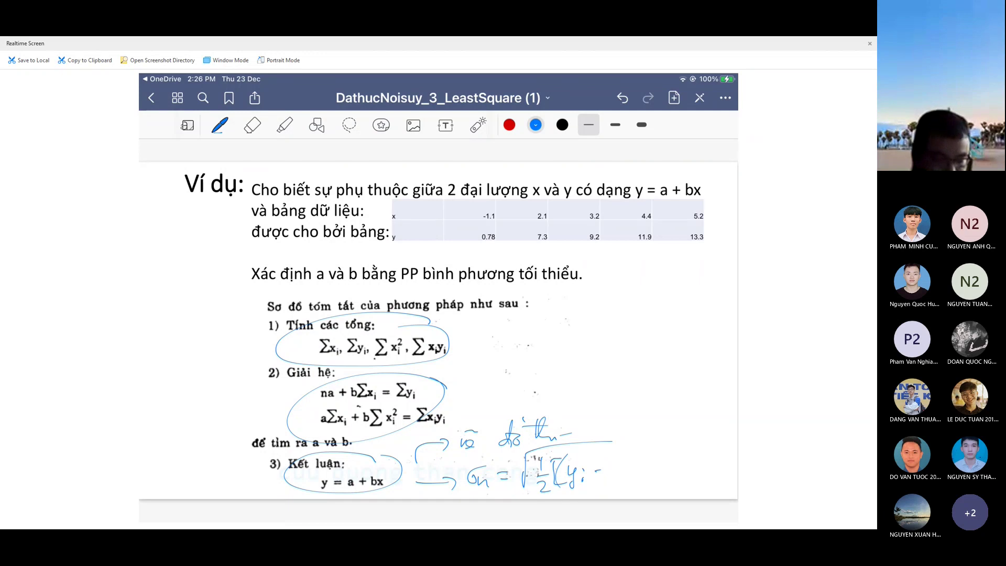
mouse_move(619, 456)
mouse_down()
mouse_move(615, 478)
mouse_move(672, 477)
mouse_up()
mouse_move(672, 466)
mouse_down()
mouse_move(663, 478)
mouse_move(680, 477)
mouse_move(693, 456)
mouse_up()
drag(697, 445, 699, 483)
drag(601, 441, 706, 431)
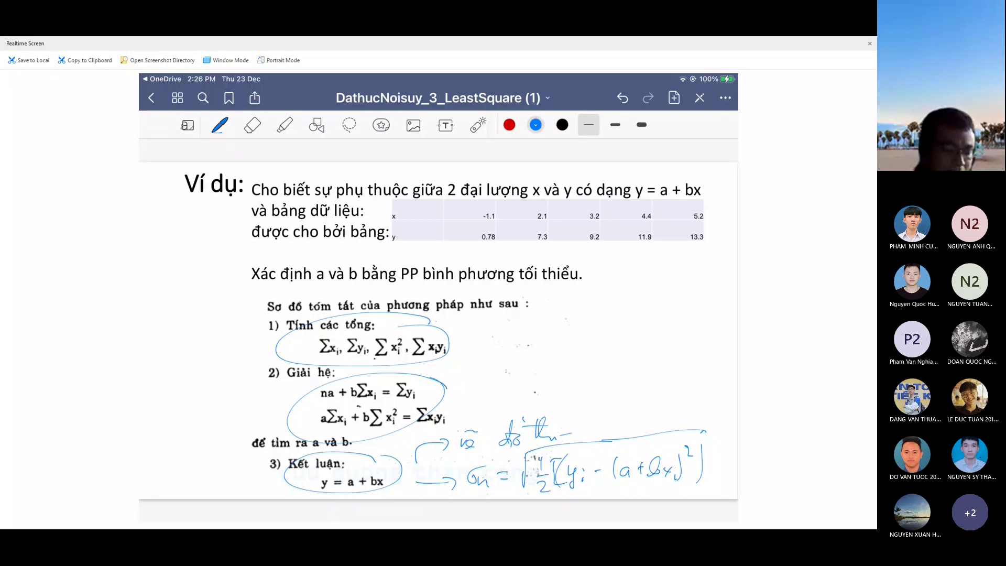
click(700, 97)
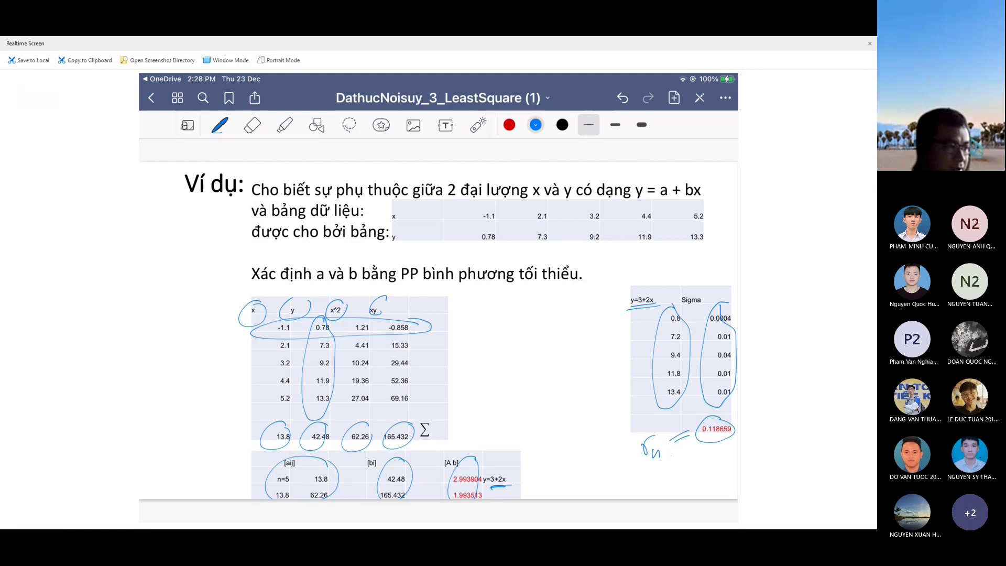
- Switch to the Vidu_LinearRegression workbook in Excel and show the QuyhoiTuyentinh1 sheet
key(alt+Tab)
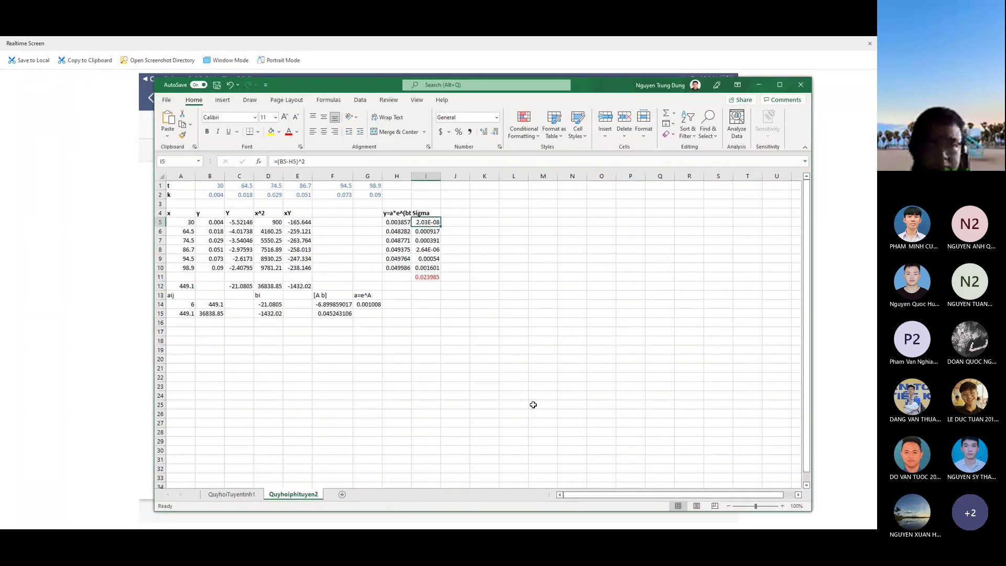
click(225, 494)
click(265, 396)
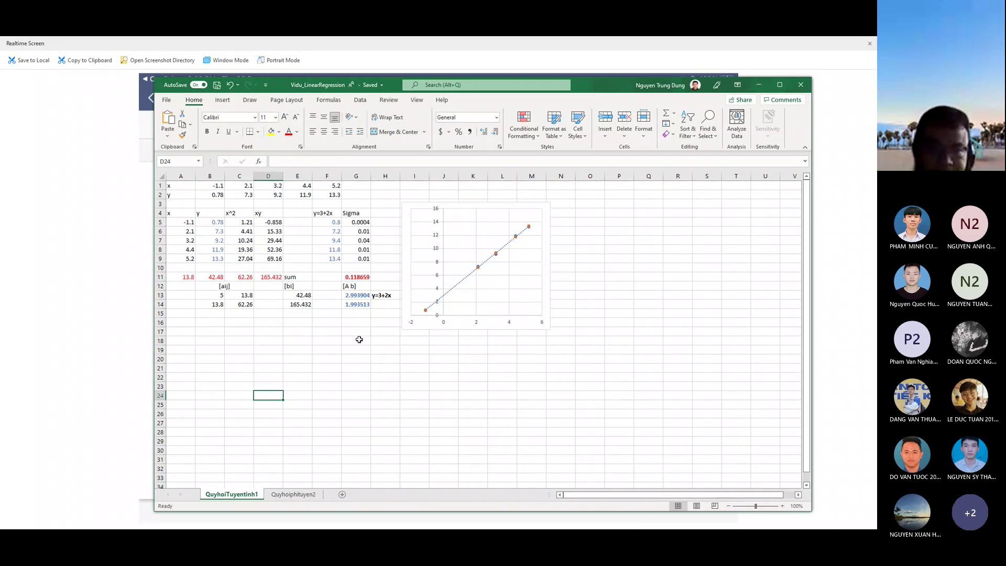
drag(178, 186, 325, 196)
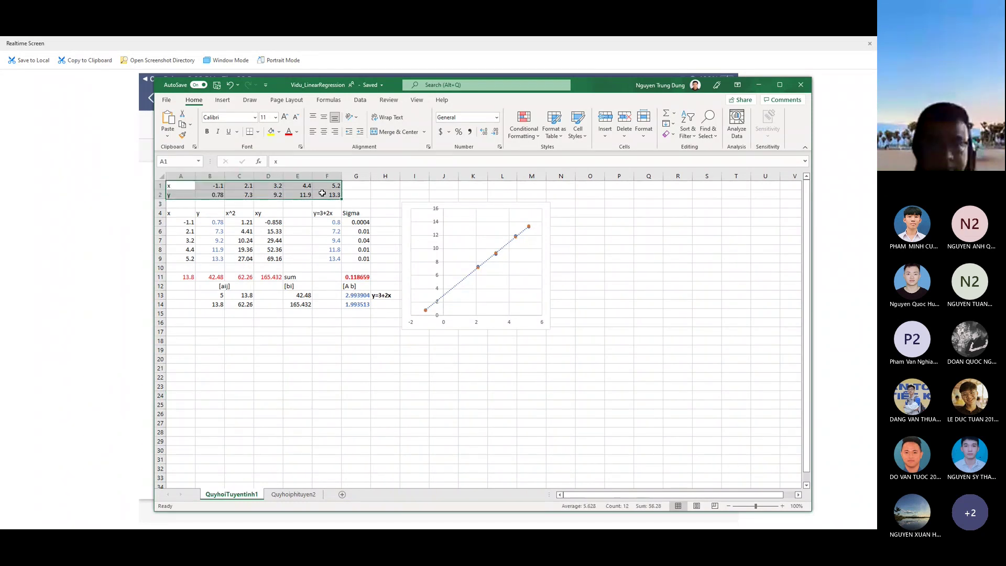
right_click(324, 196)
key(Escape)
click(379, 190)
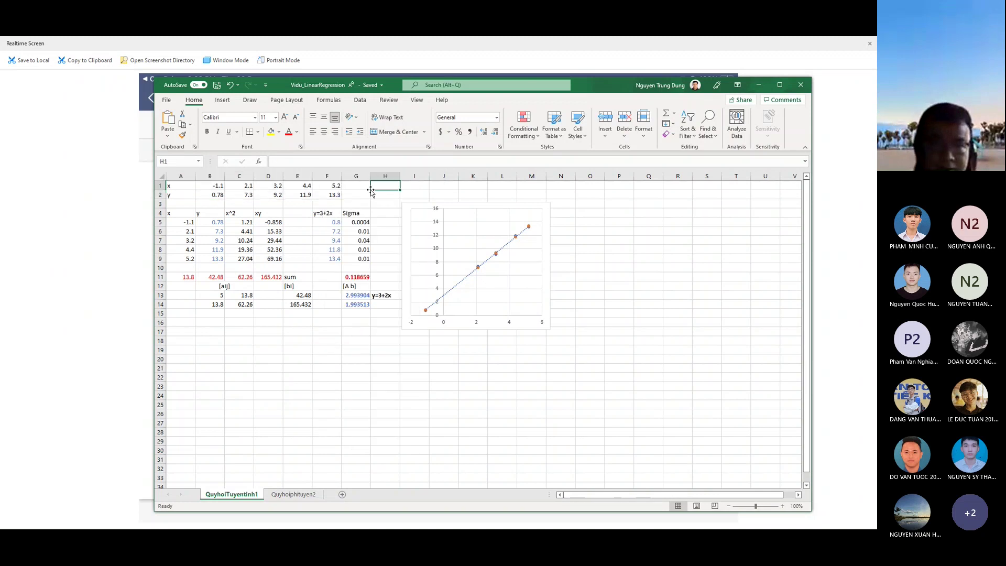
- Copy the data and column headings in A1:F4 into cell A1 of a new worksheet
drag(173, 185, 320, 212)
right_click(318, 209)
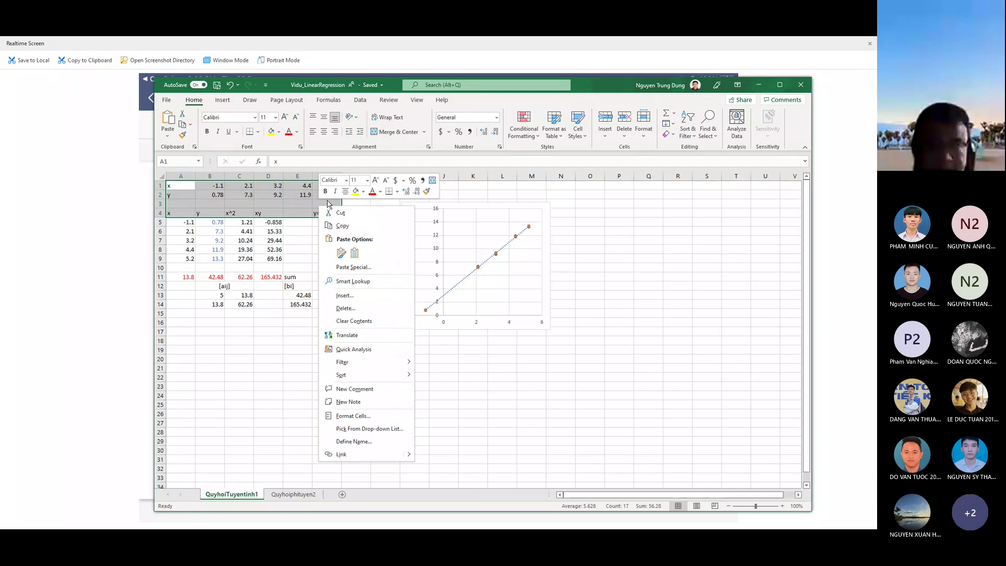
click(341, 226)
click(342, 495)
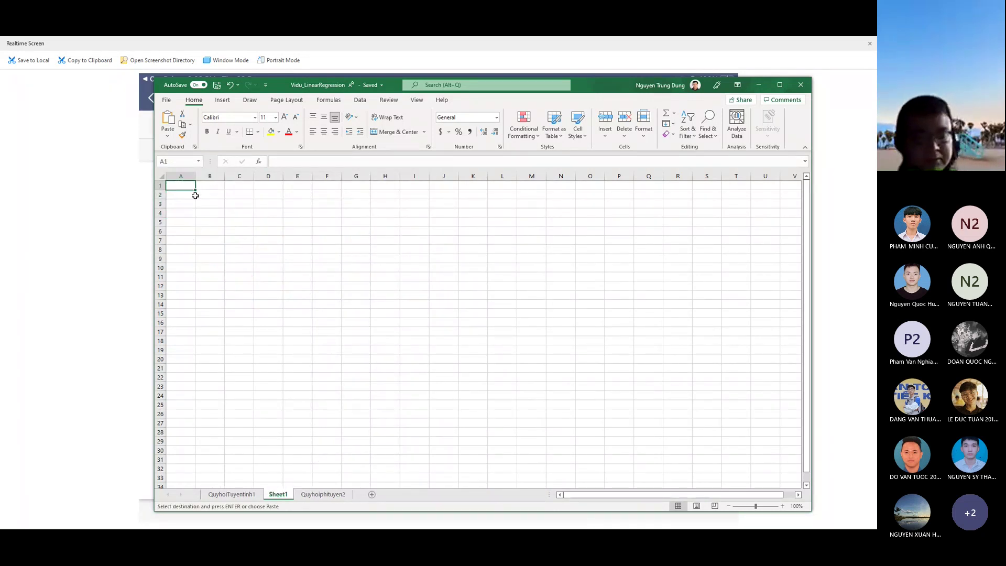
key(ctrl+v)
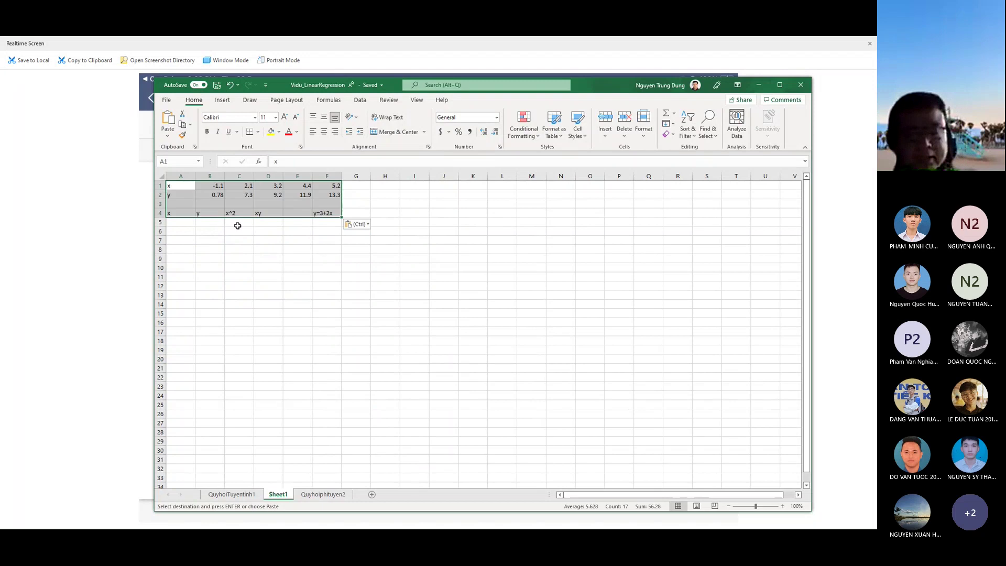
click(240, 205)
drag(217, 185, 332, 193)
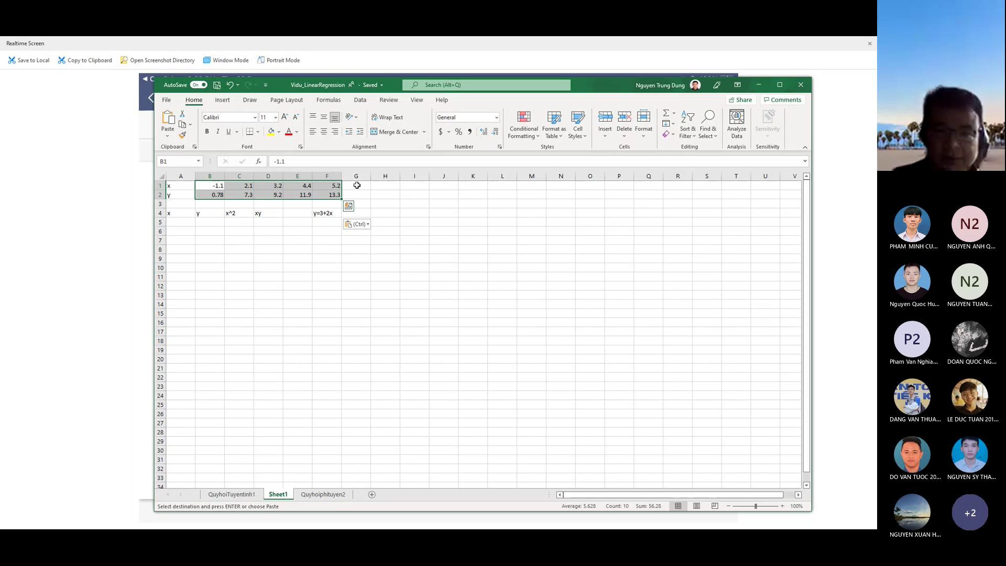
drag(357, 185, 562, 200)
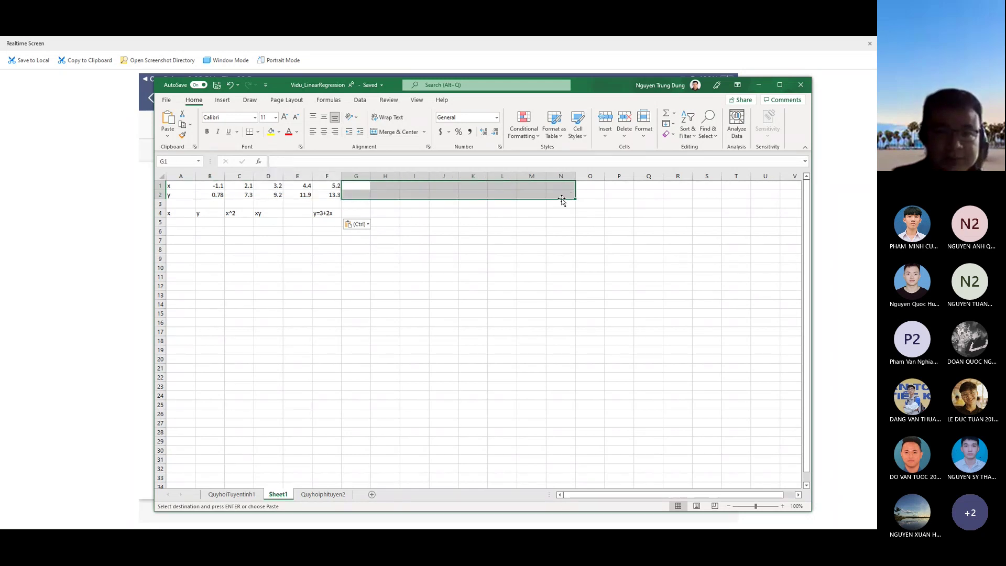
- Begin a formula in cell A5, under the x heading of the new sheet
click(180, 221)
key(Escape)
text(=)
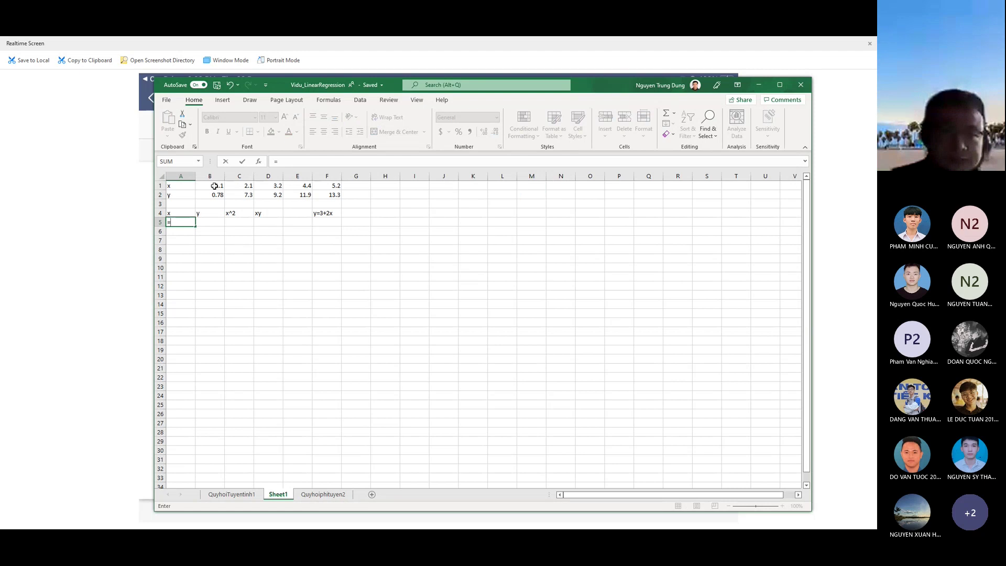
drag(212, 186, 332, 196)
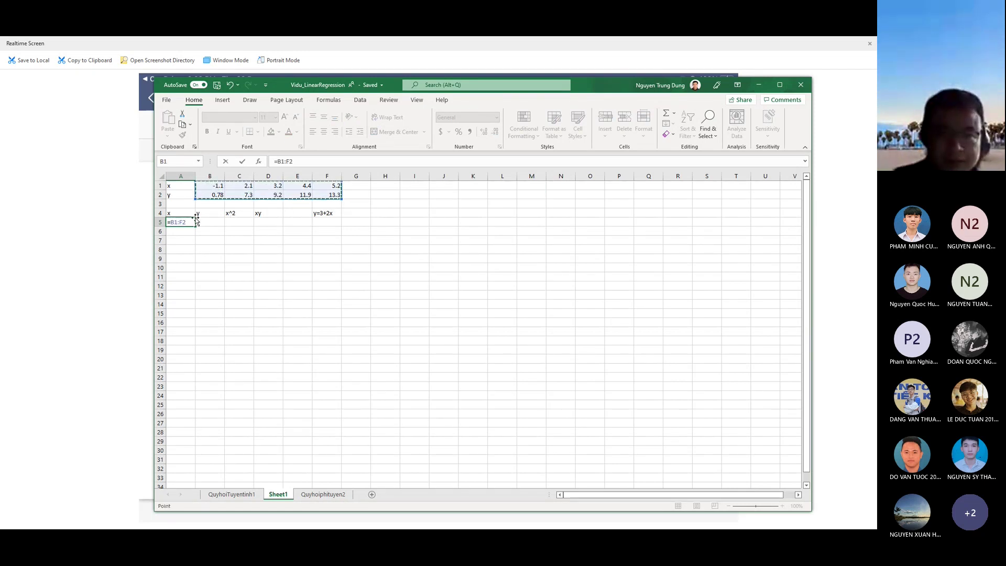
key(ctrl+z)
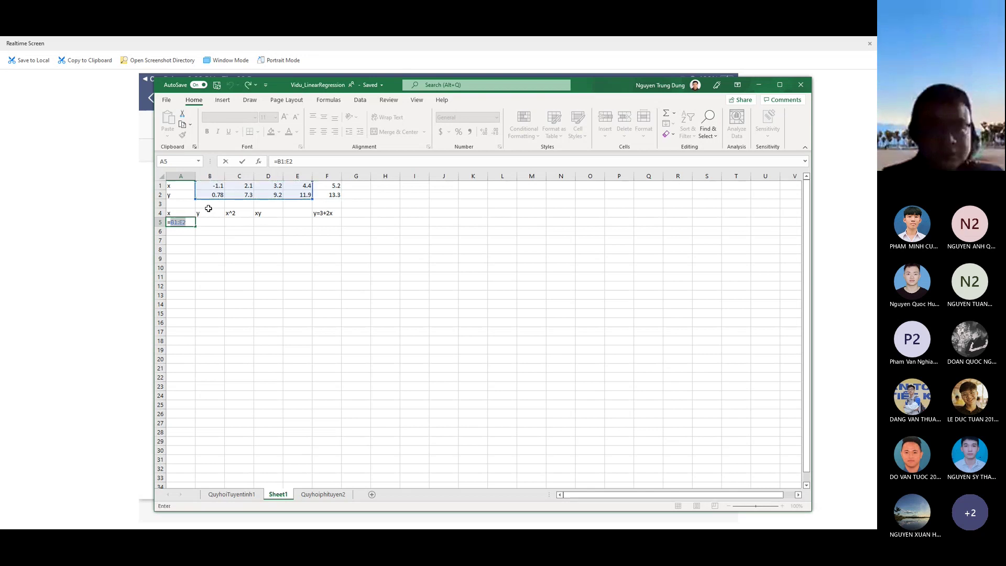
click(311, 163)
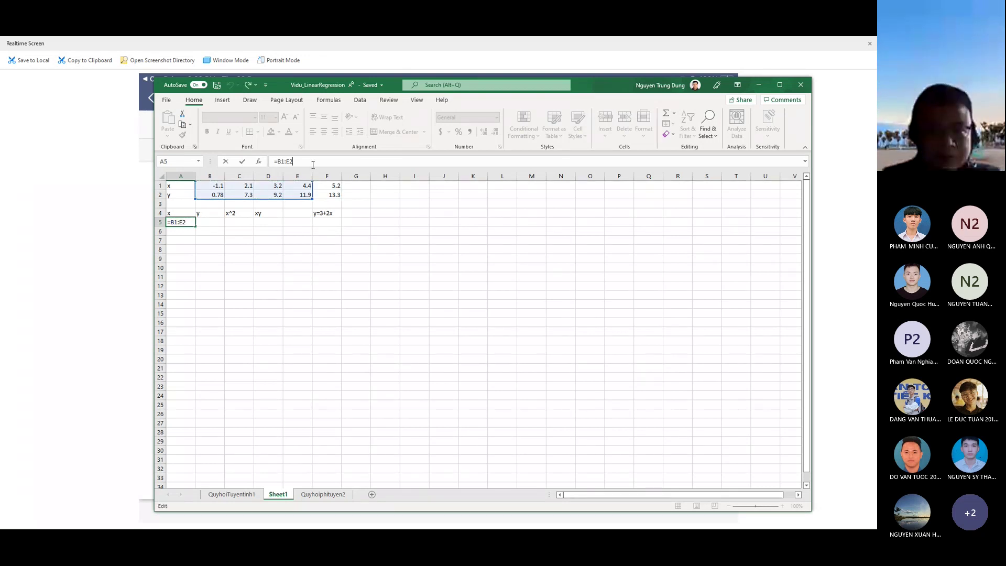
key(BackSpace)
key(BackSpace)
key(BackSpace)
key(BackSpace)
key(BackSpace)
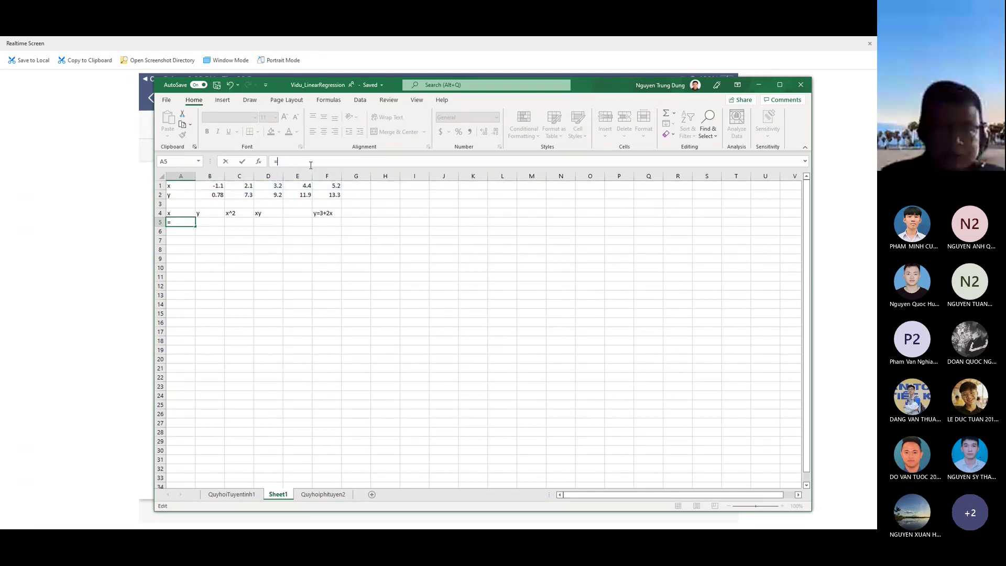
- Complete the formula in A5 as =TRANSPOSE(B1:F2) to fill the x and y columns from the data rows
text(trans)
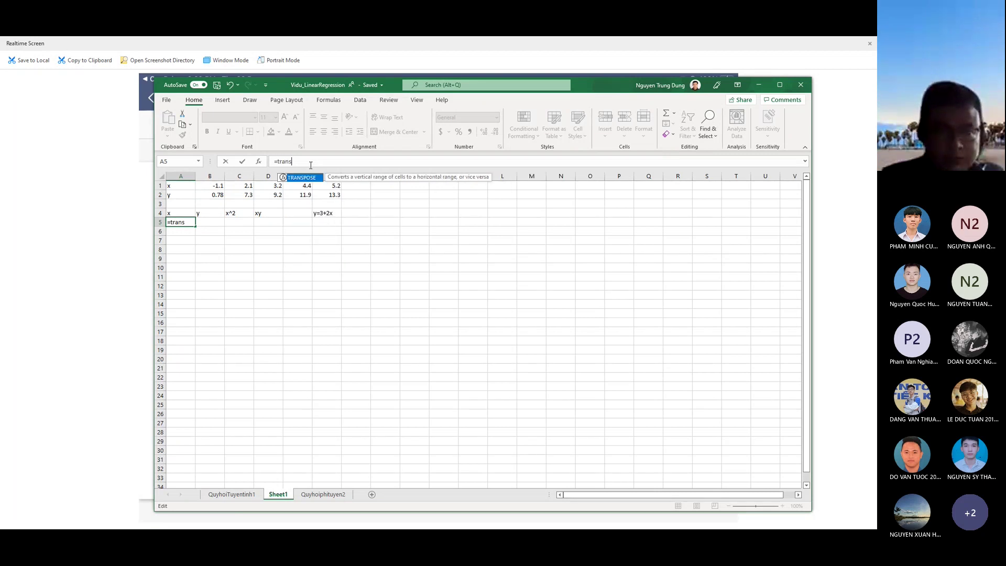
text(p)
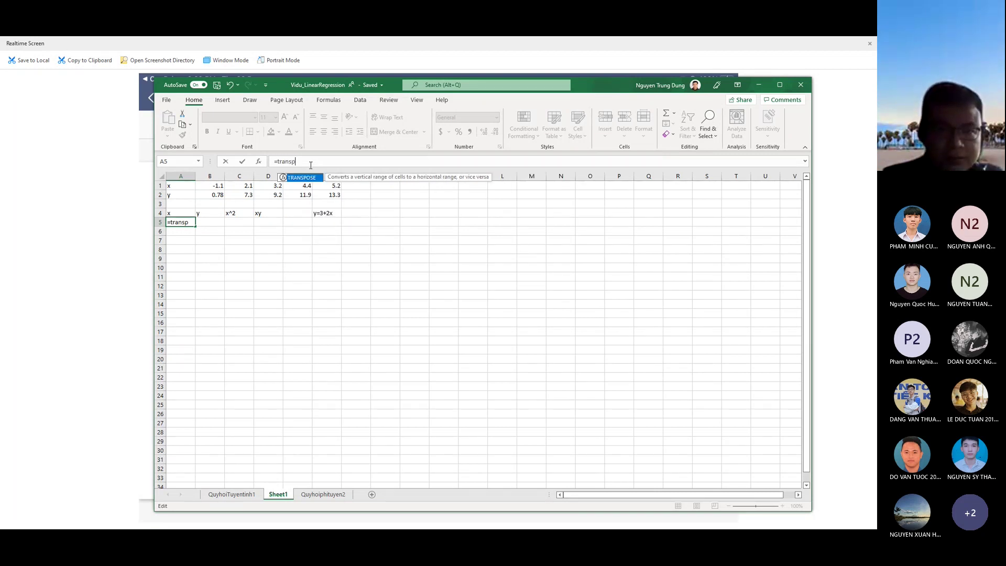
text(ose()
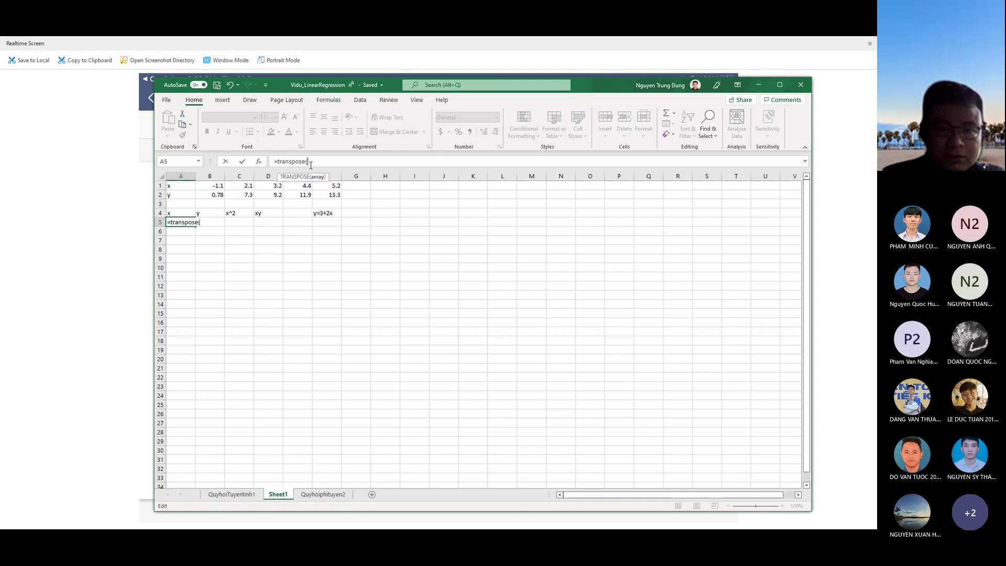
drag(210, 186, 326, 191)
text())
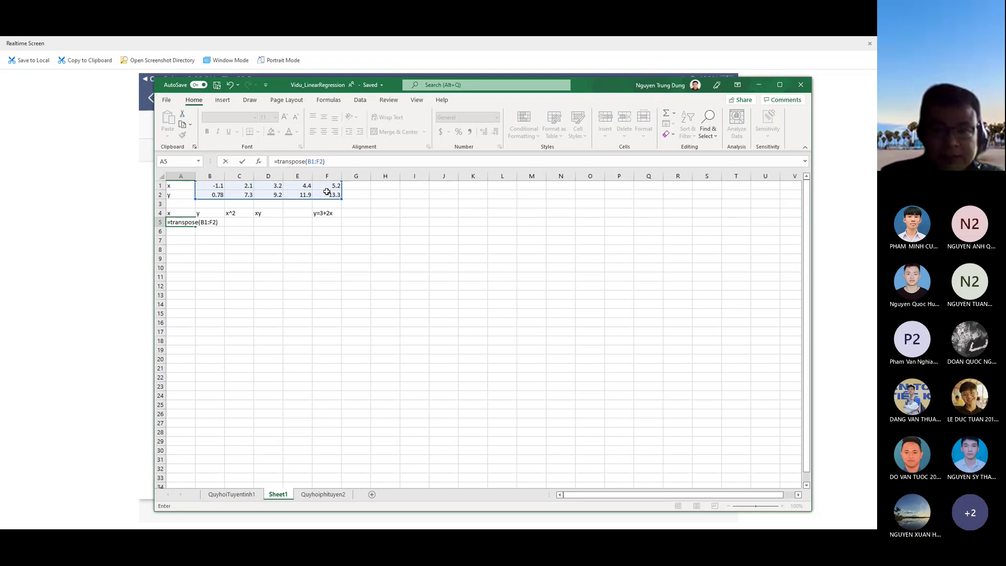
key(Return)
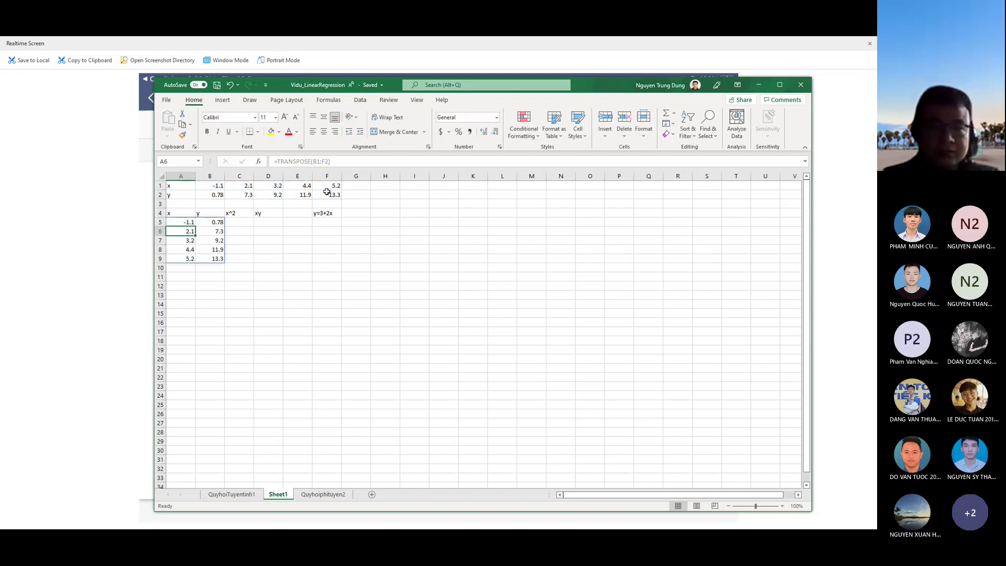
- Calculate x^2 in cell C5 with =A5^2 and fill the formula down to C9
click(247, 222)
double_click(247, 223)
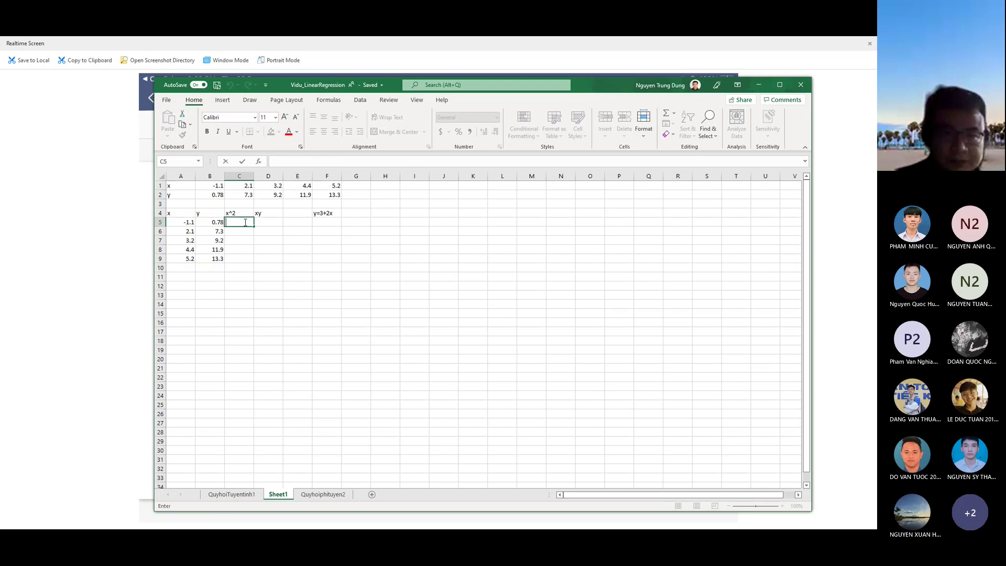
text(=)
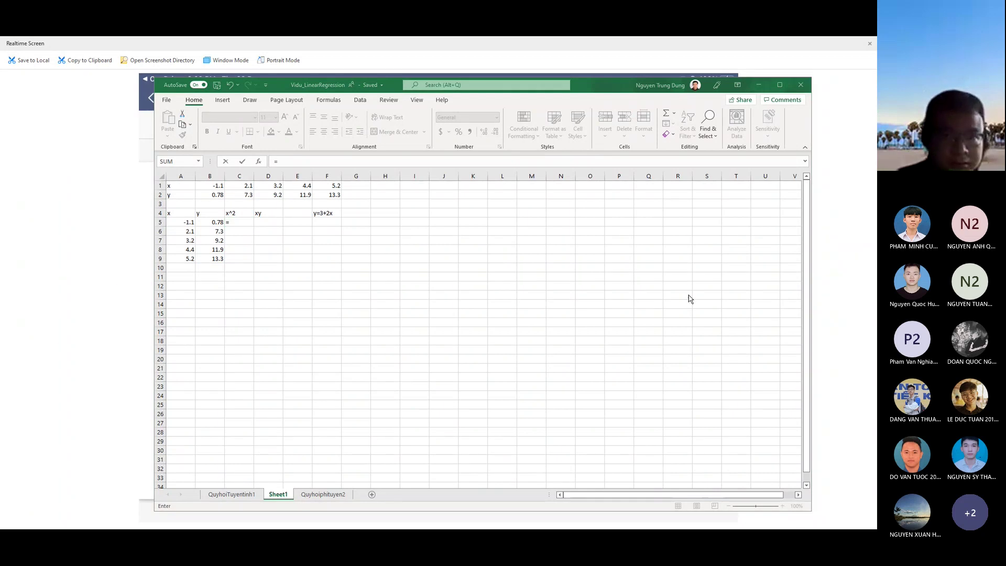
click(234, 220)
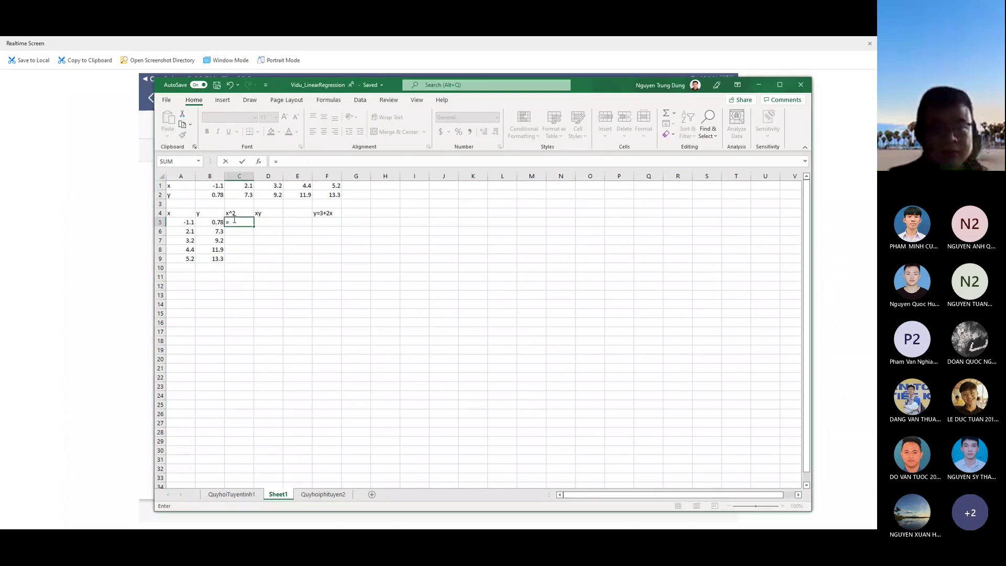
click(188, 224)
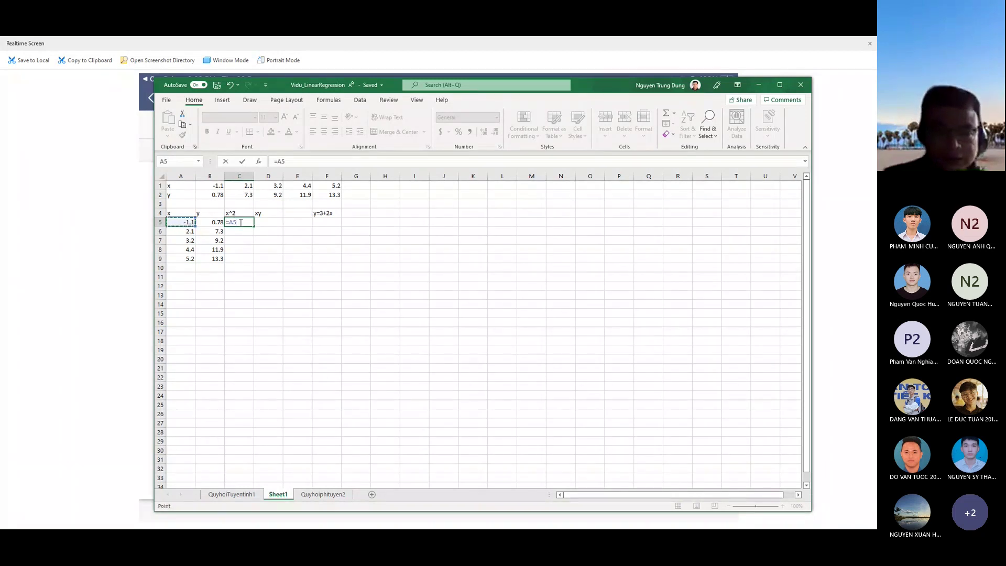
text(^2)
key(Return)
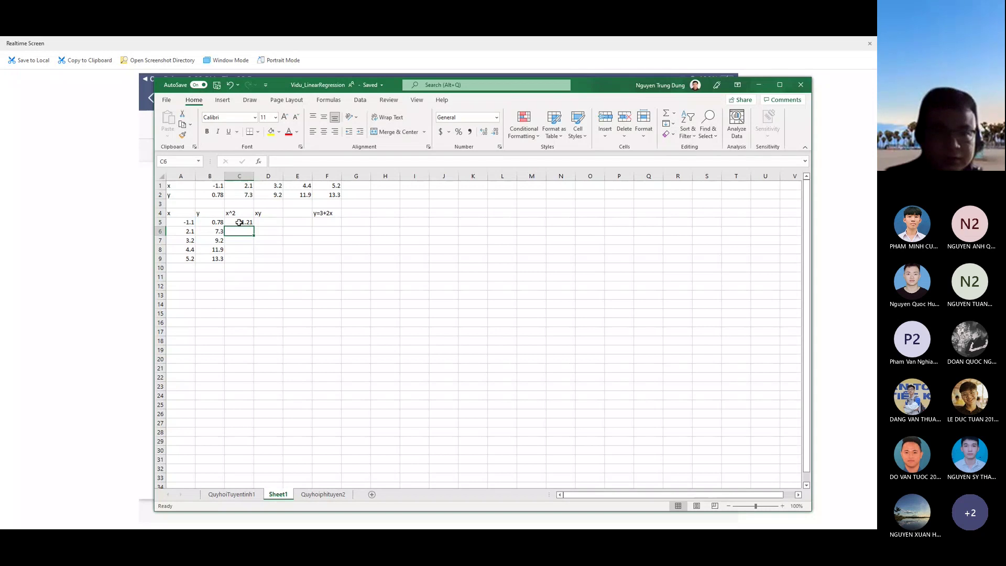
click(239, 223)
drag(254, 227, 245, 261)
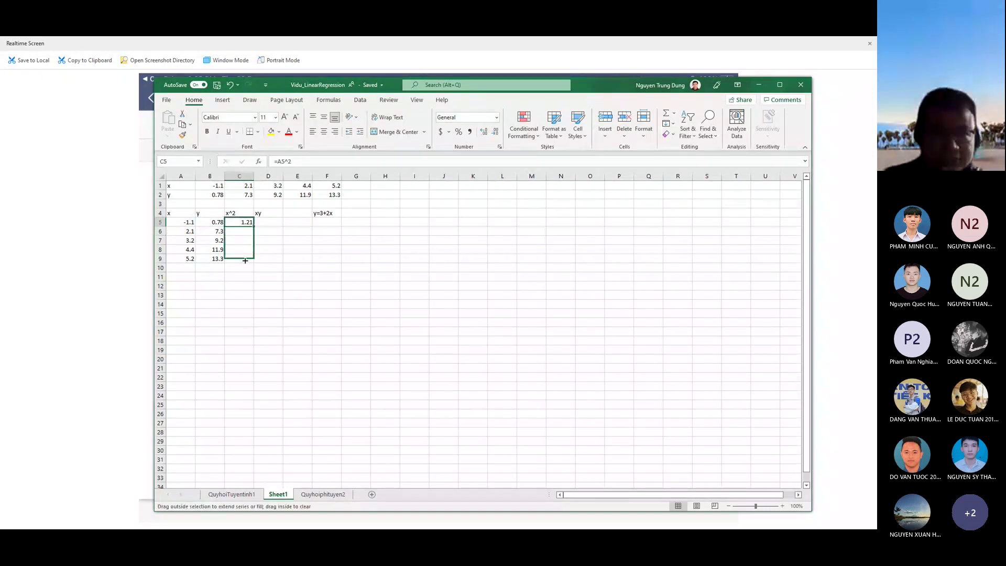
- Calculate xy in cell D5 with =A5*B5 and fill the formula down to D9
click(274, 223)
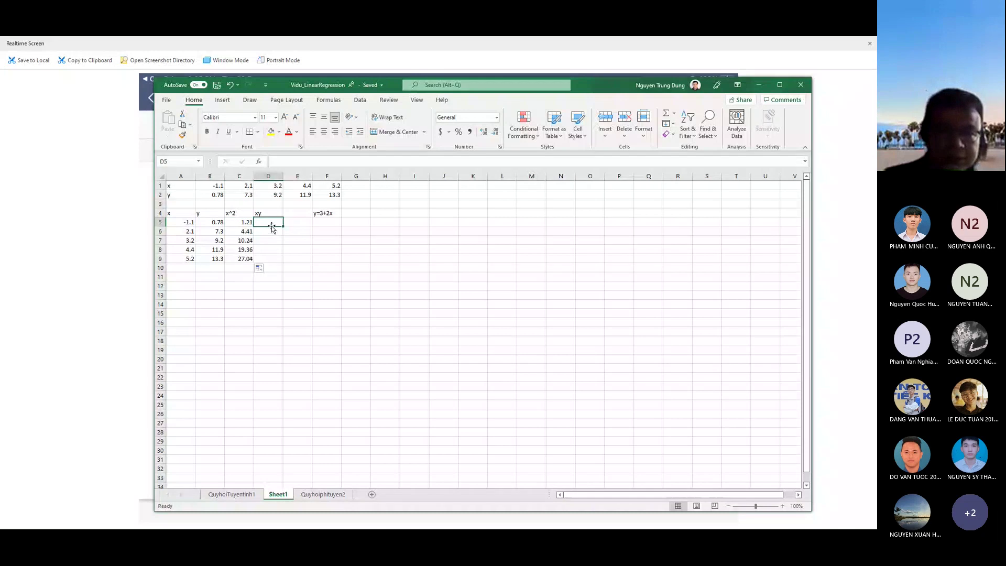
double_click(274, 223)
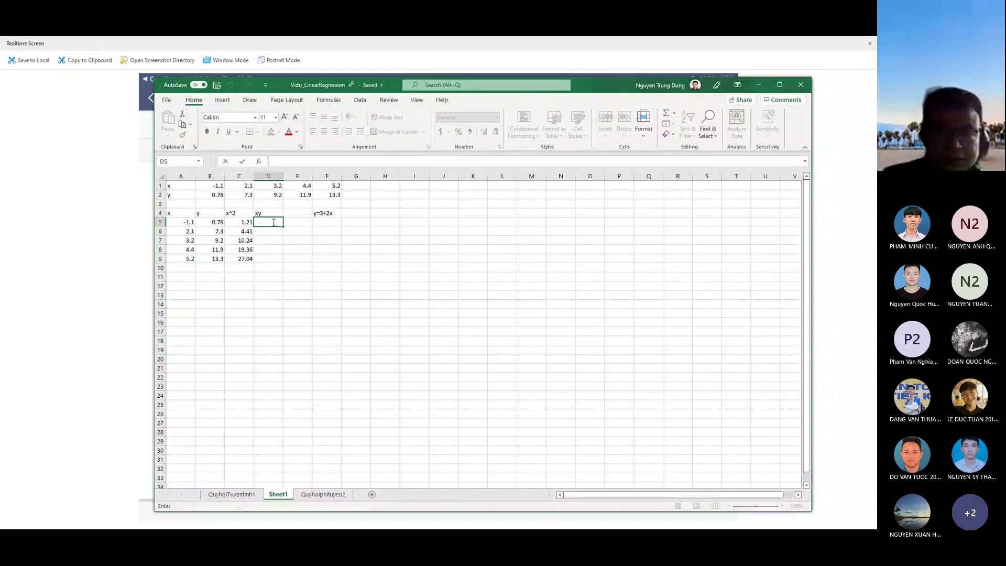
text(=)
click(185, 222)
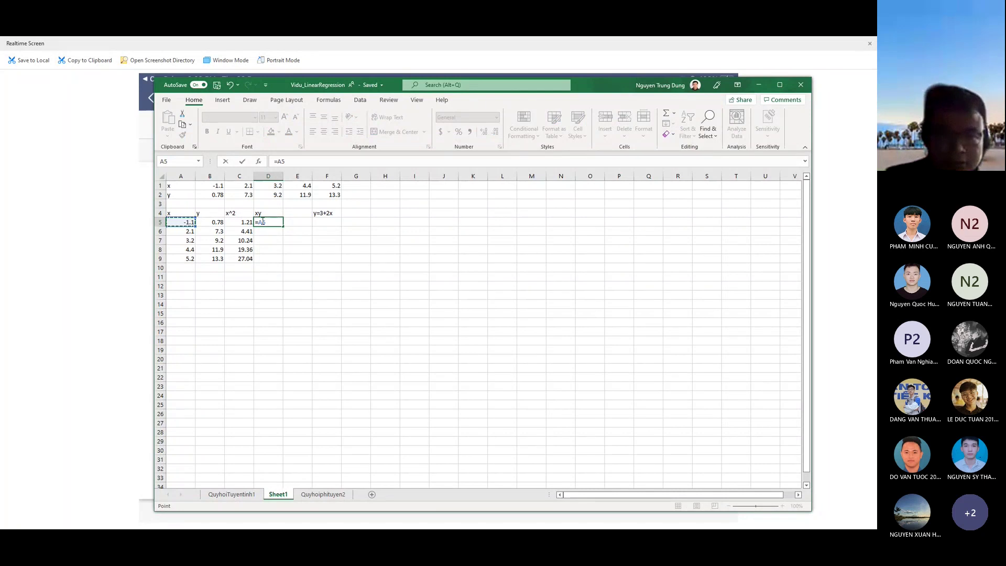
text(*)
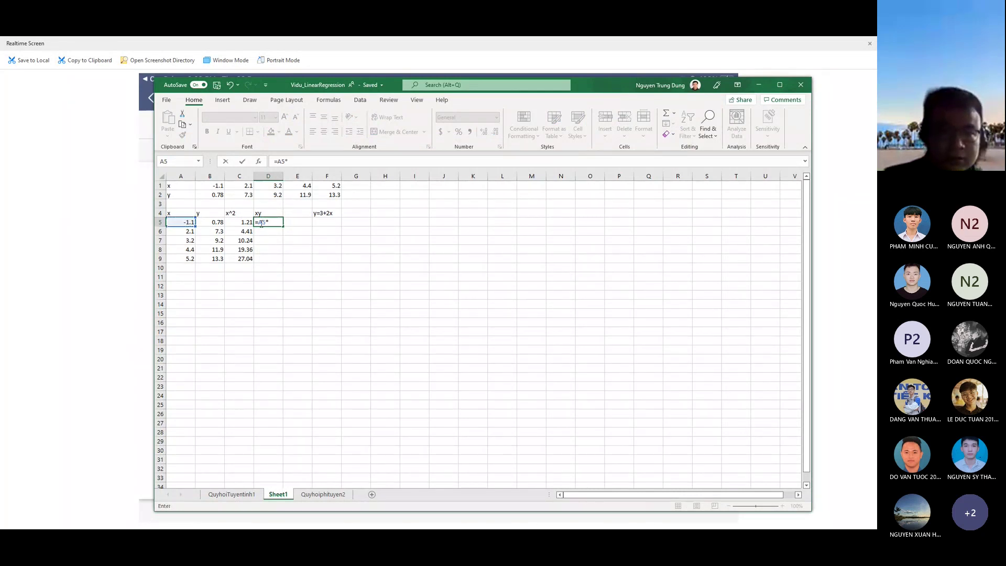
click(215, 222)
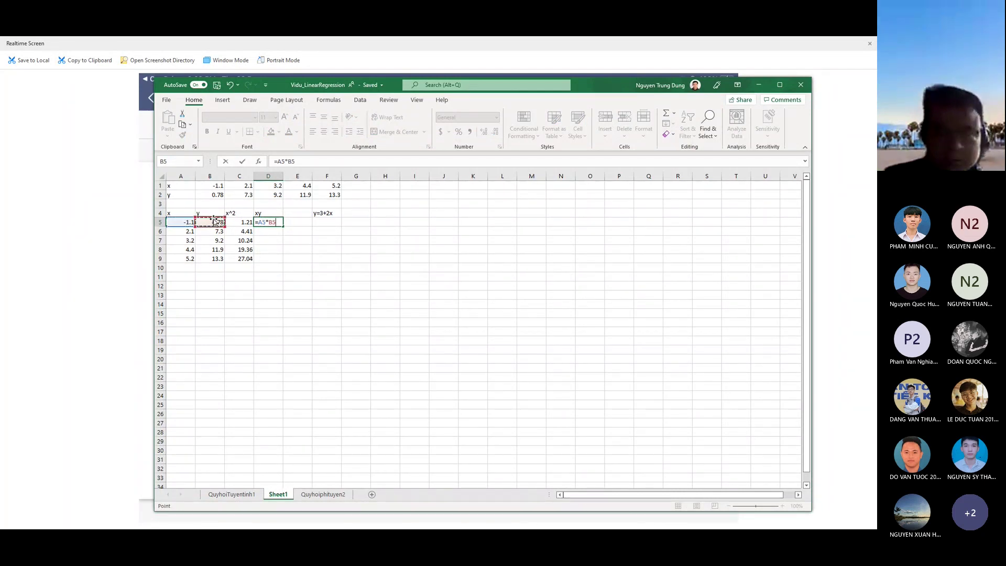
key(Return)
click(270, 223)
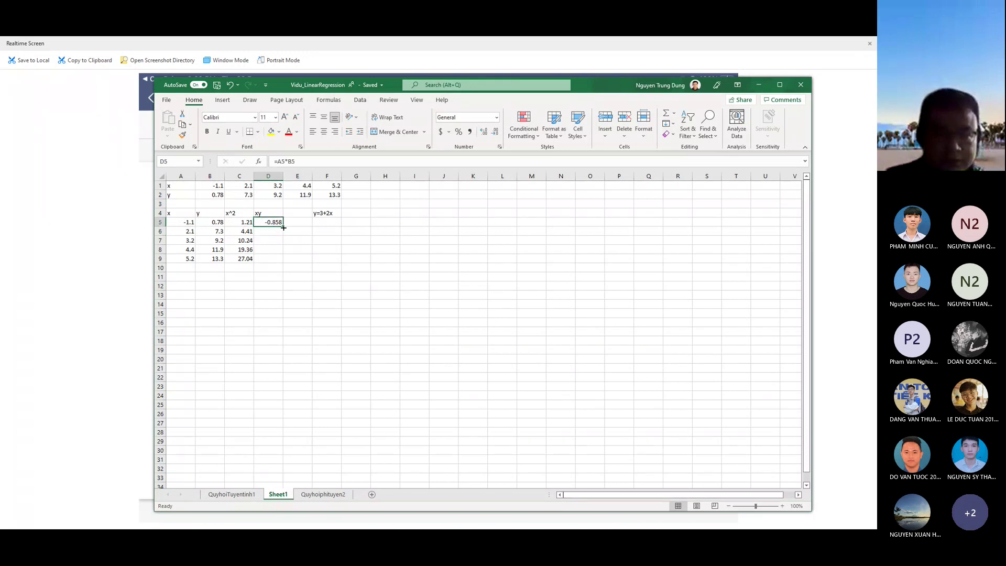
drag(283, 227, 284, 263)
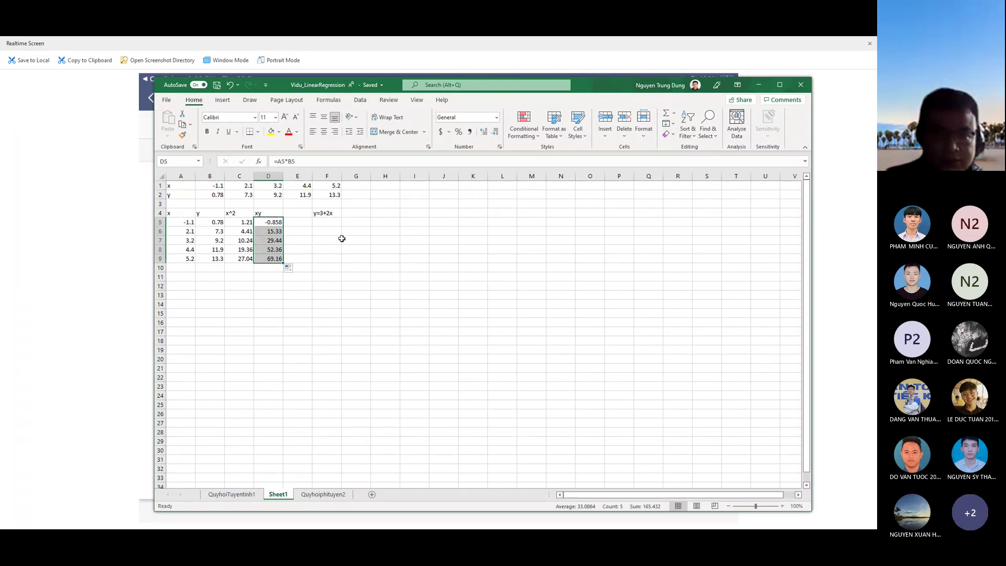
- Sum the x column in cell A11 with =SUM(A5:A9), fill the formula across to D11, and check the copied sums
click(219, 277)
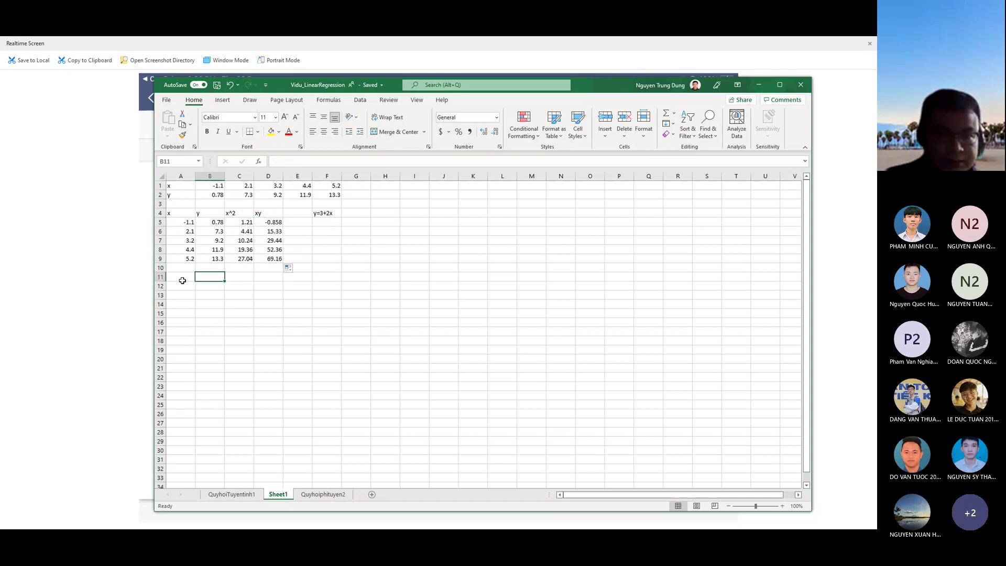
drag(183, 279, 228, 278)
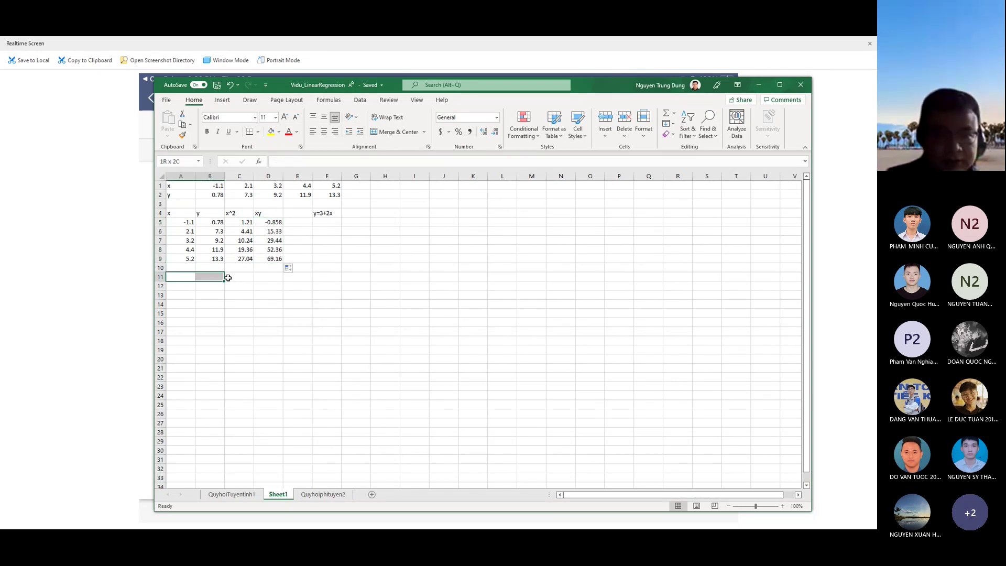
double_click(177, 279)
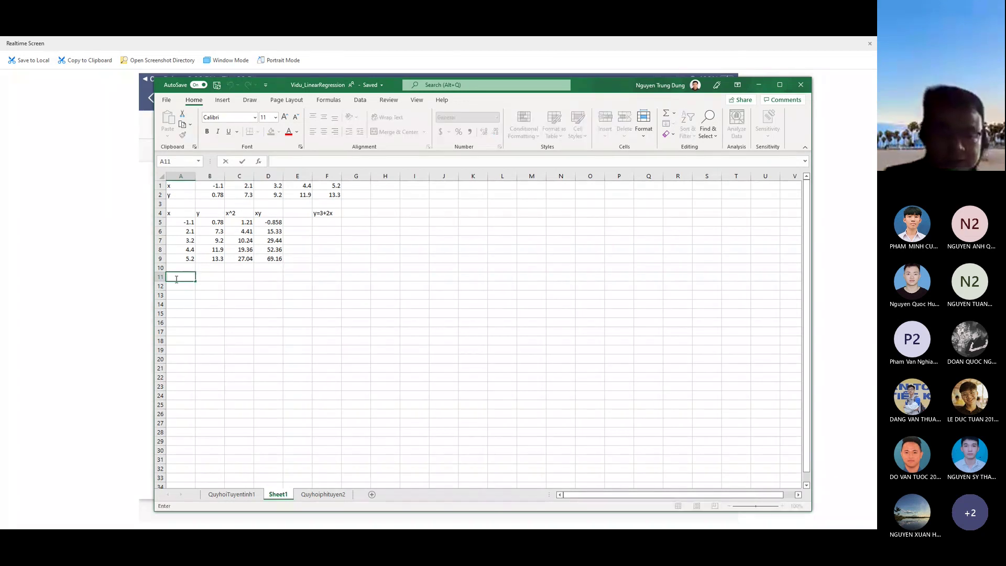
text(=sum()
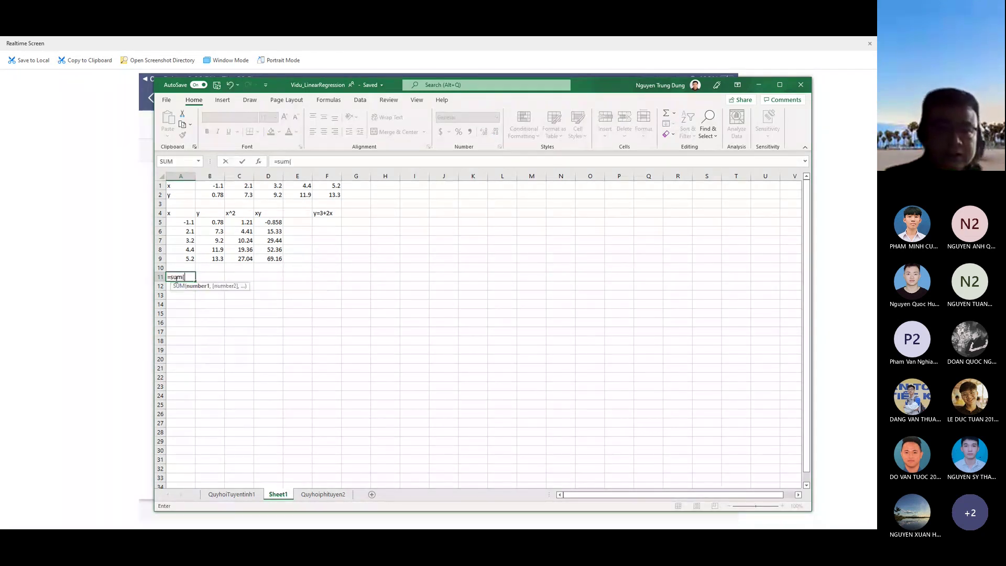
drag(179, 223, 180, 258)
text())
key(Return)
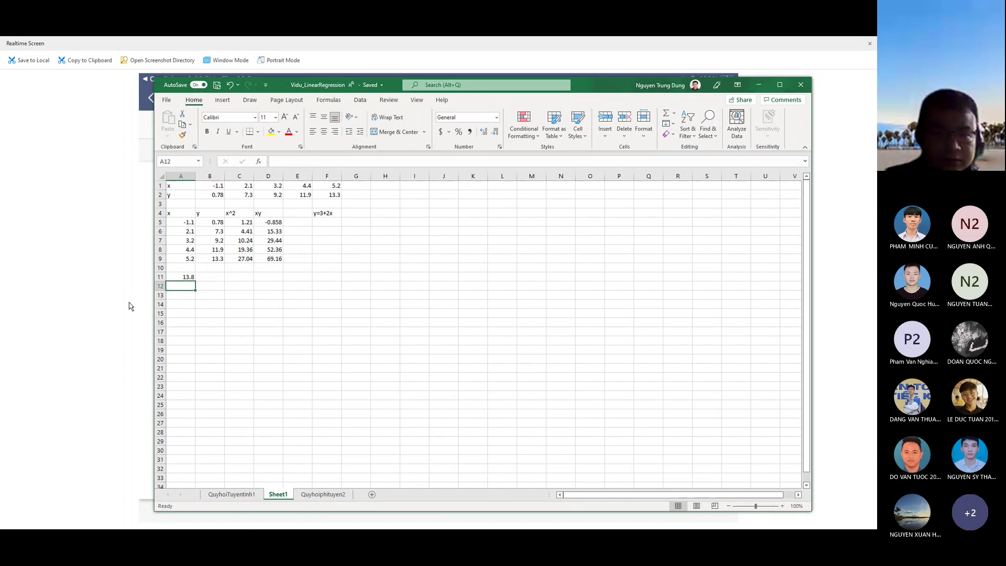
click(183, 277)
drag(195, 281, 273, 277)
click(214, 274)
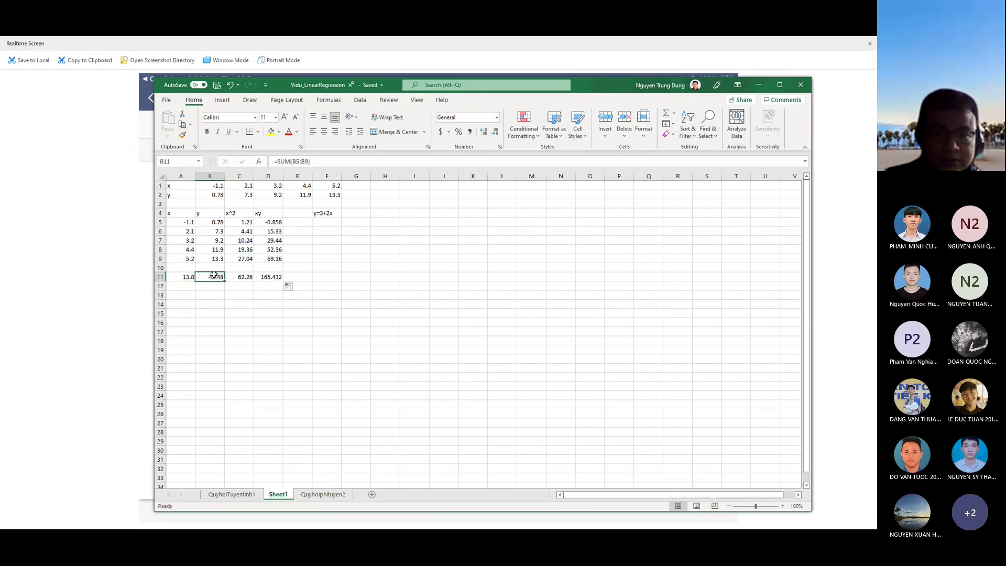
double_click(214, 274)
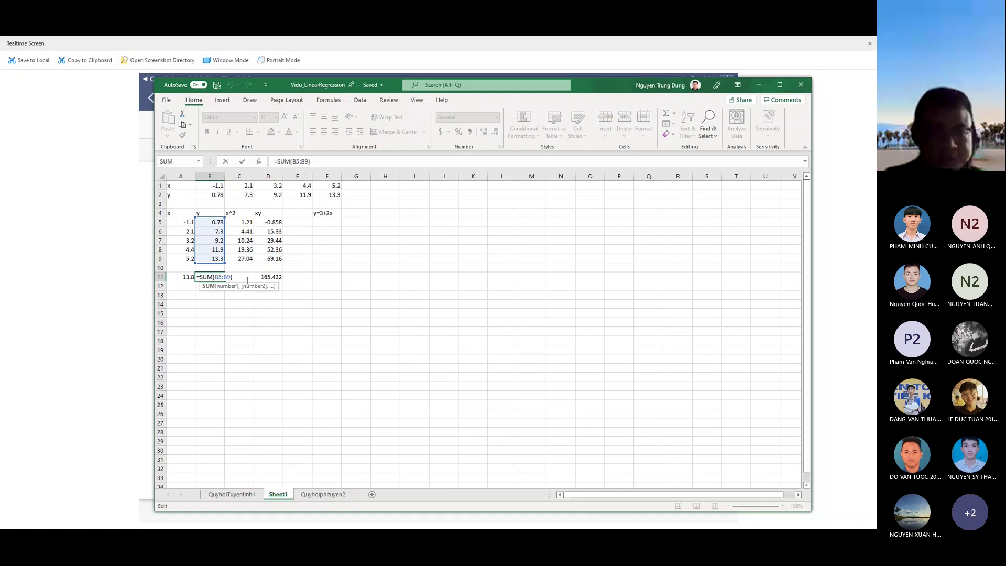
key(Escape)
click(272, 277)
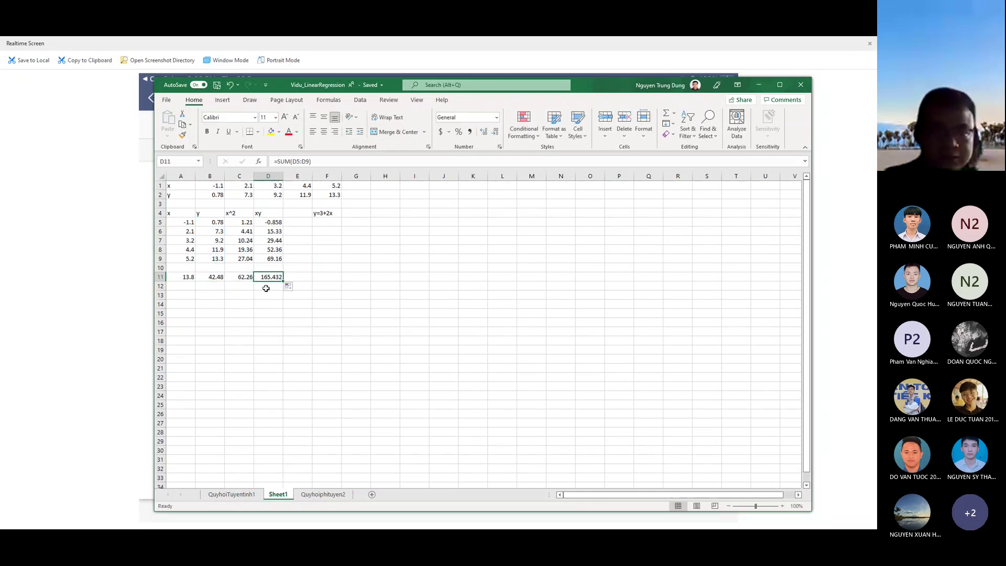
click(177, 295)
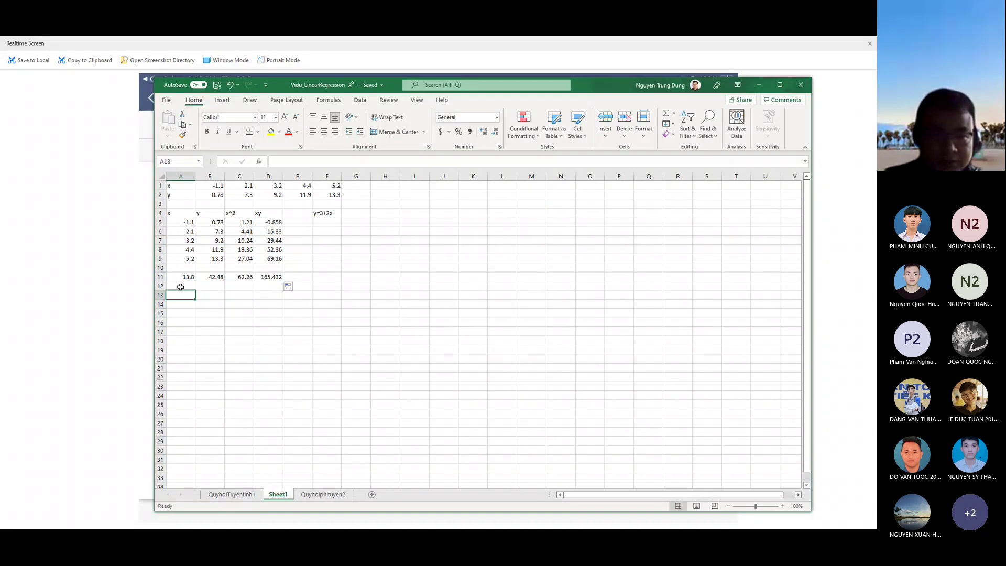
click(180, 287)
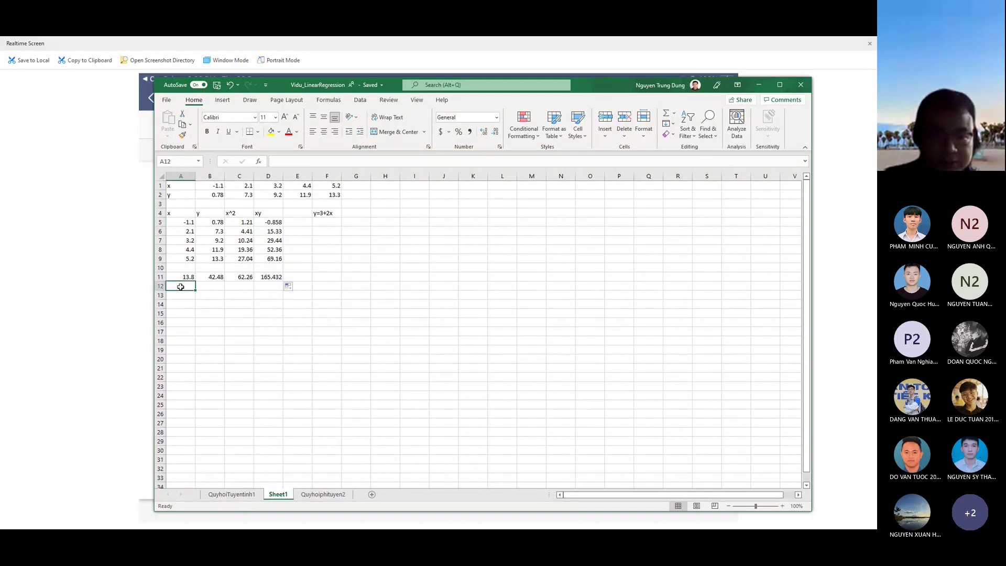
click(179, 295)
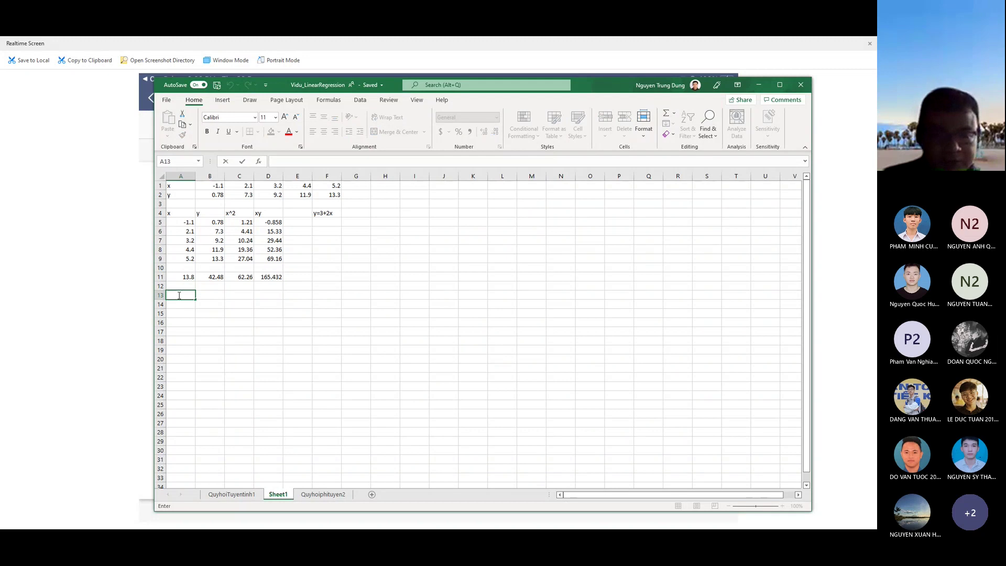
text(aij)
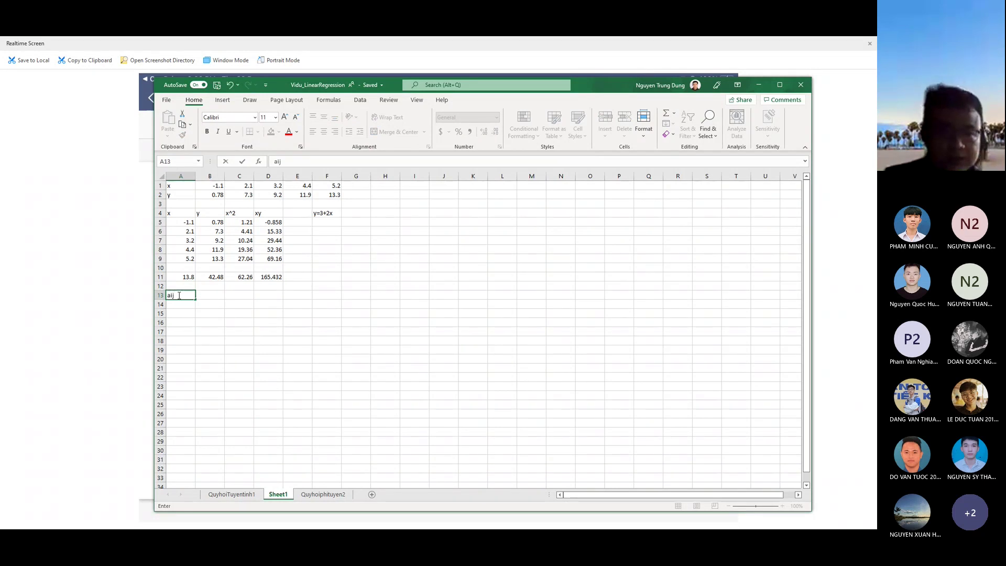
key(Escape)
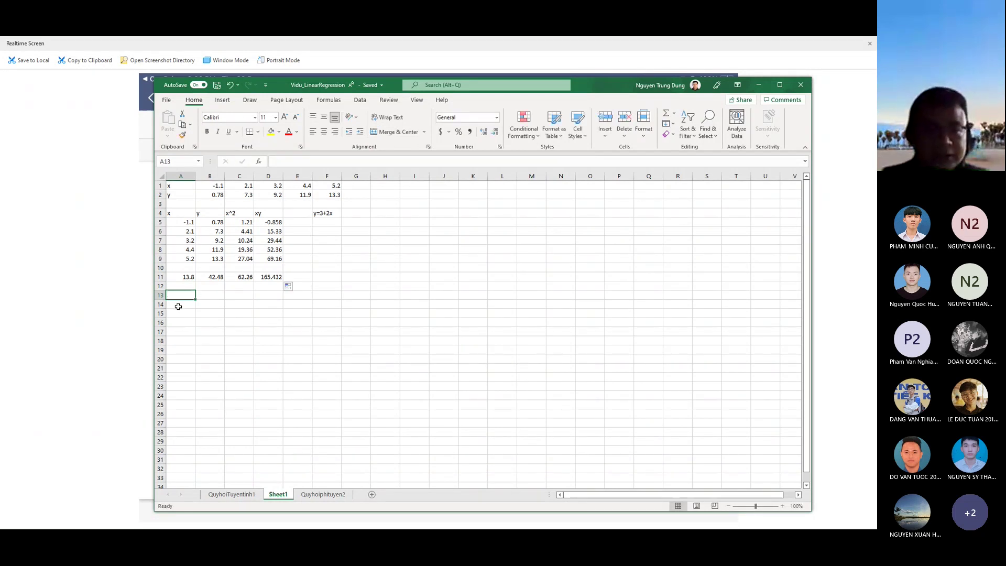
key(ctrl+z)
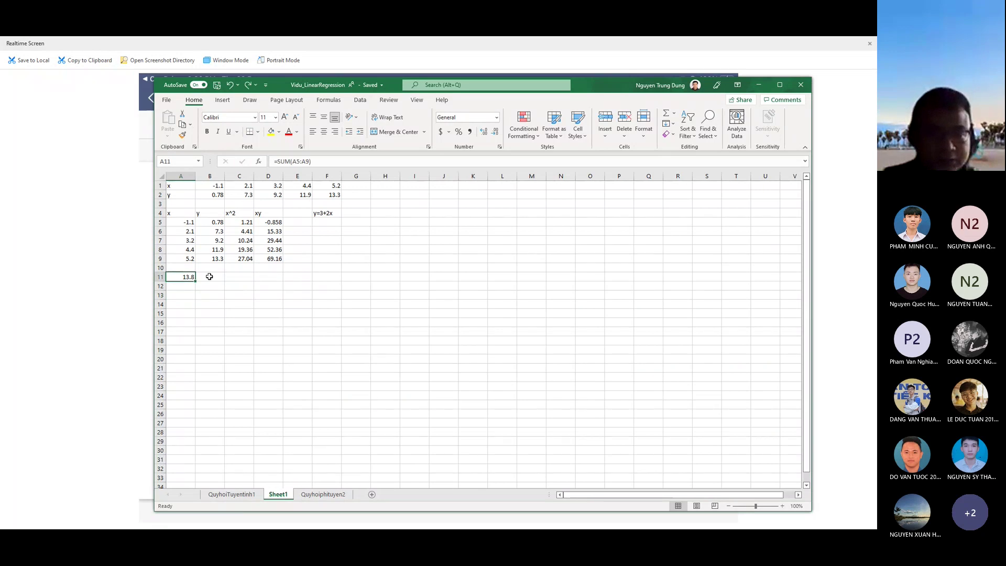
key(ctrl+y)
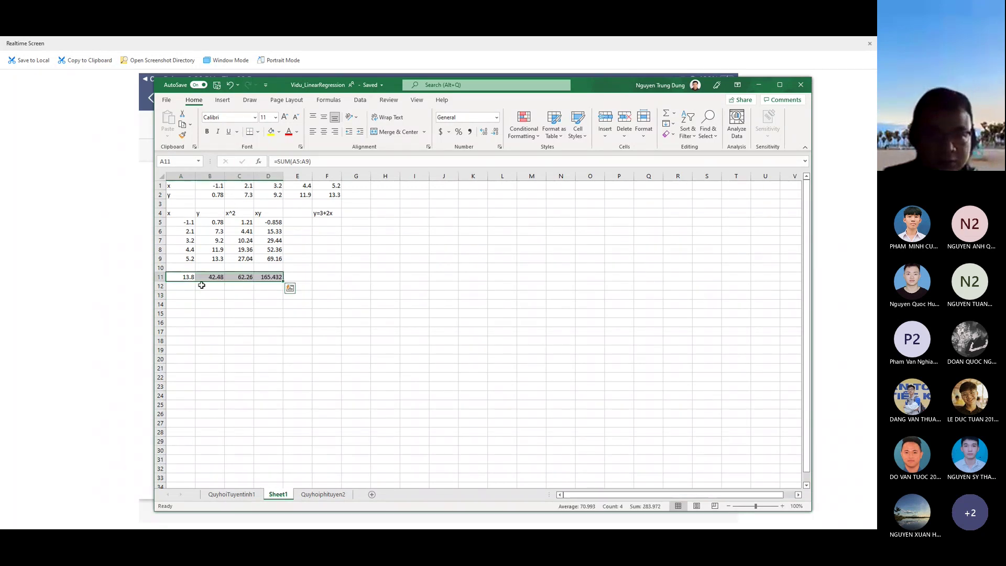
- Label cell A13 as aij and fill the first matrix row with 5 in A14 and =A11 in B14
double_click(183, 295)
text(aij)
key(Return)
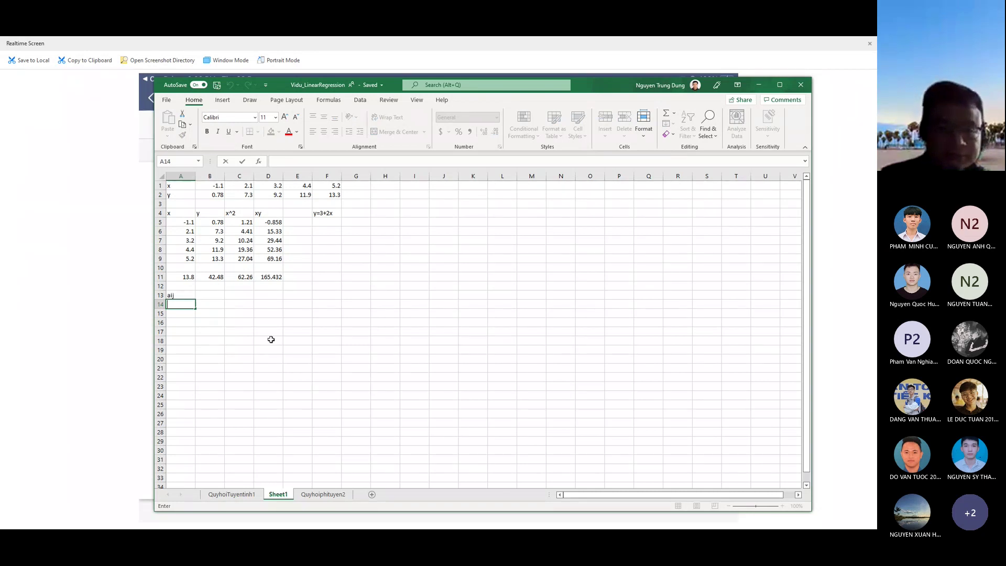
text(5)
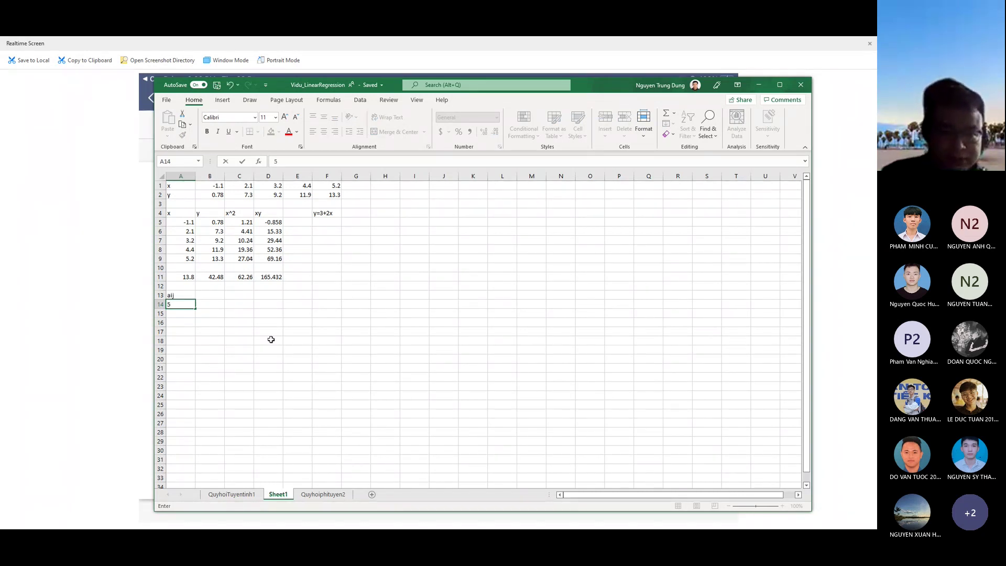
click(204, 304)
text(=)
click(185, 277)
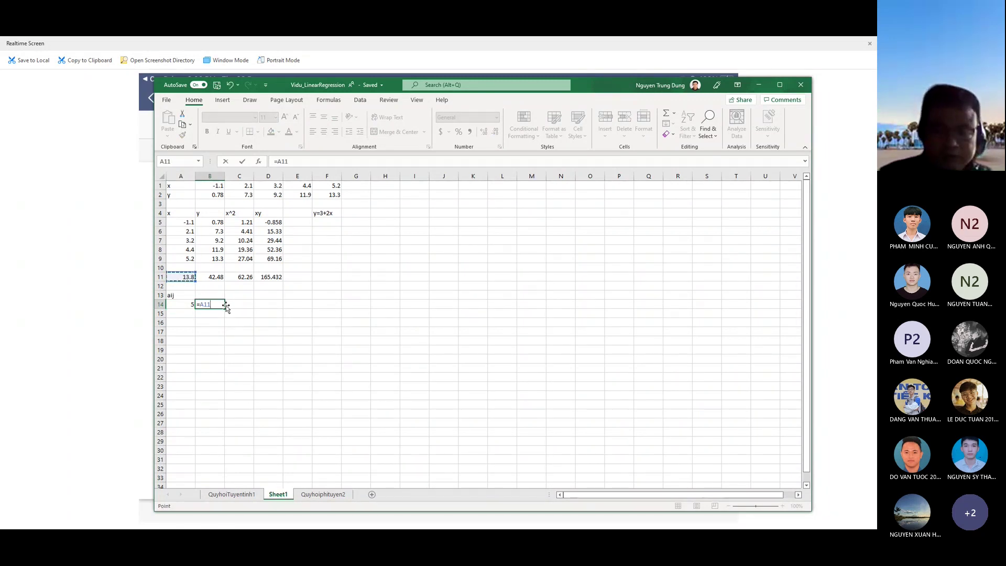
key(Return)
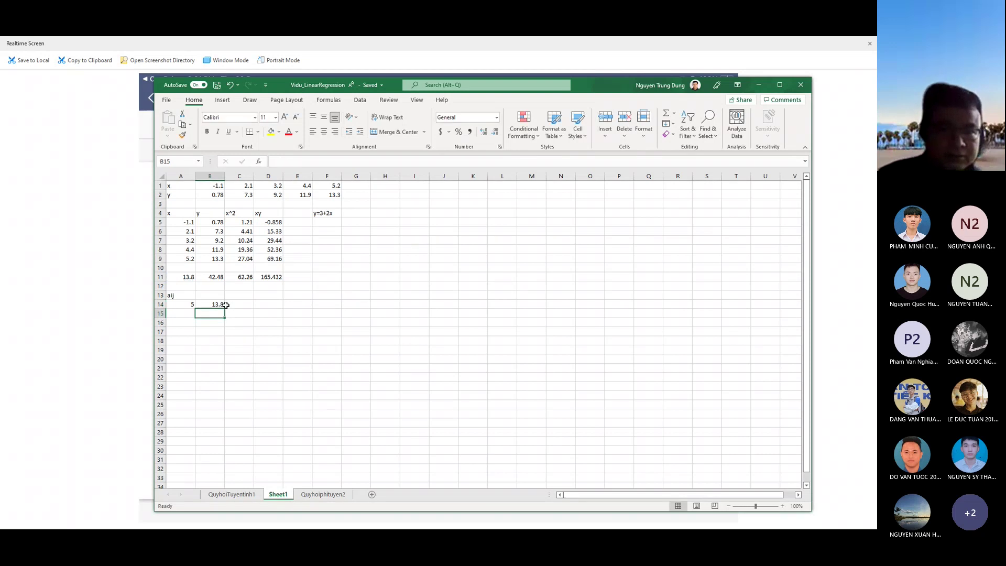
- Fill the second row of the aij matrix with =A11 in A15 and =C11 in B15
click(179, 314)
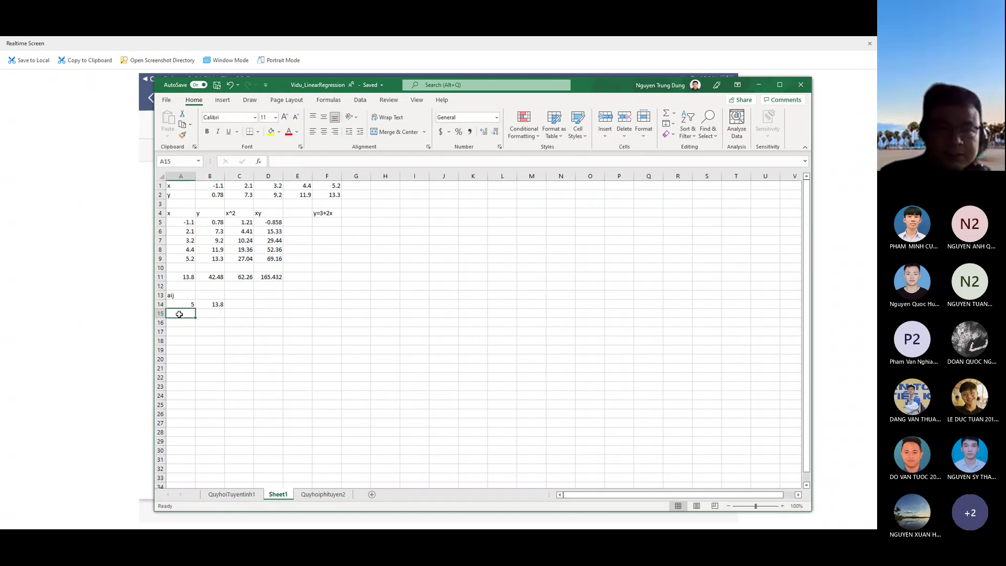
text(=)
click(188, 277)
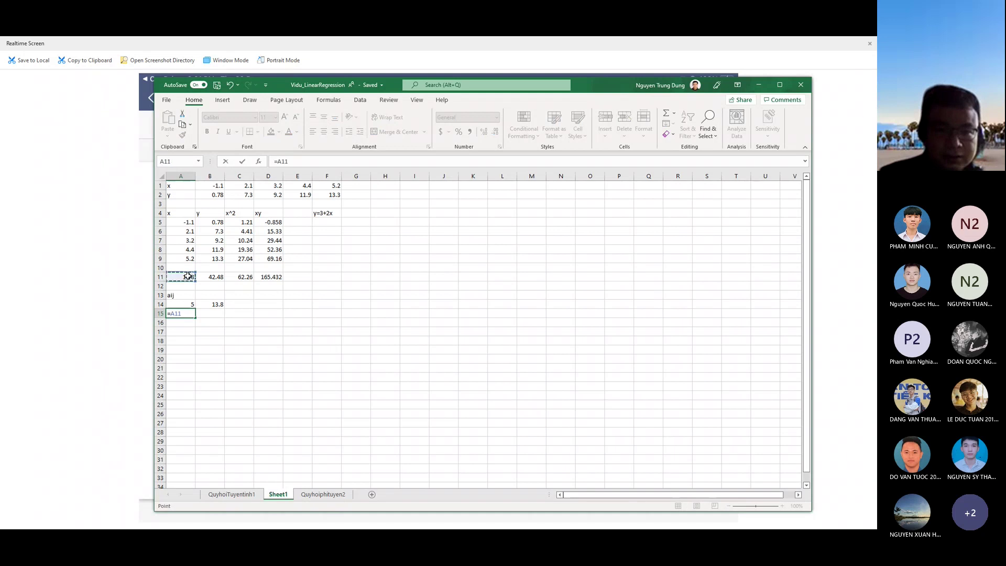
key(Return)
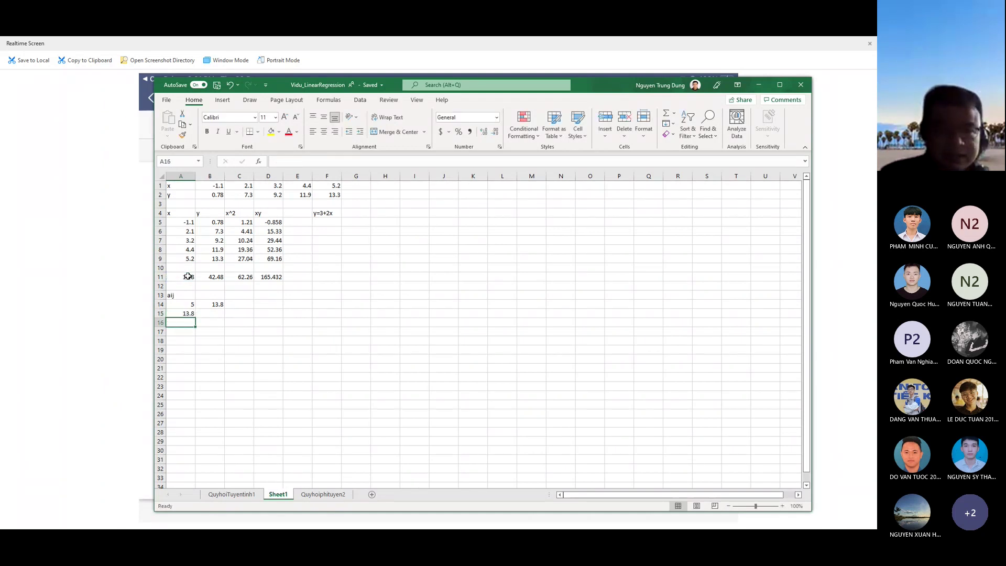
click(219, 314)
text(=)
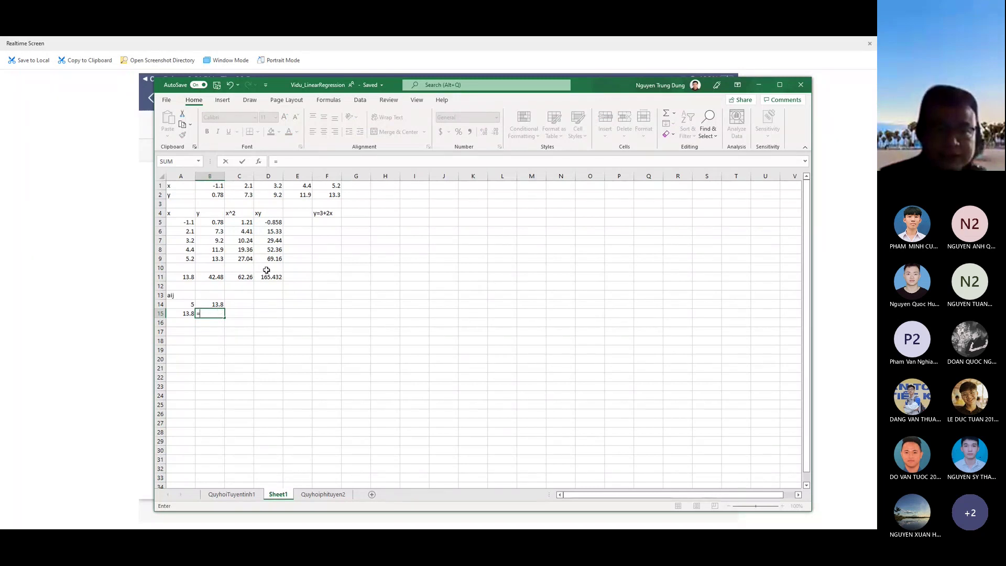
click(245, 278)
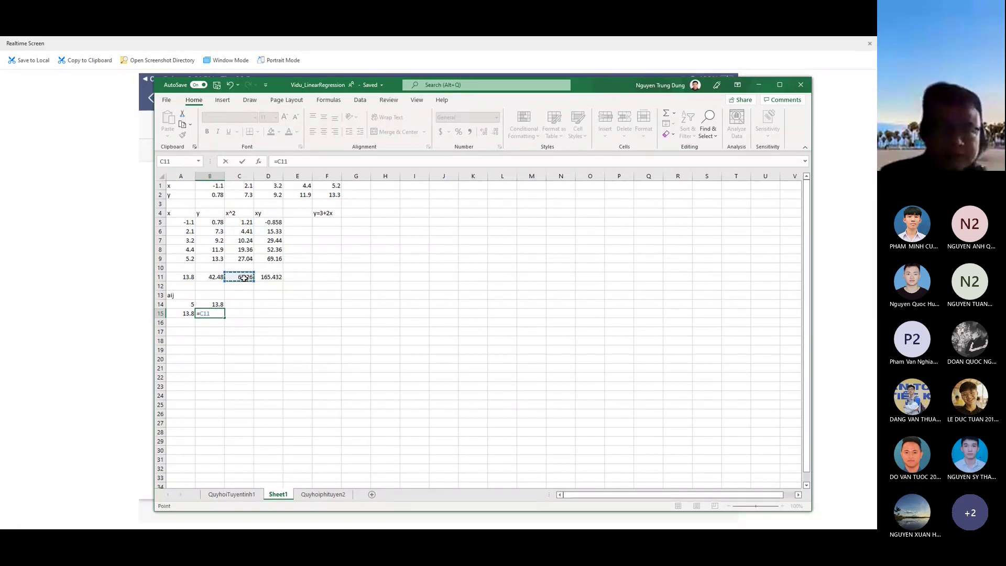
key(Return)
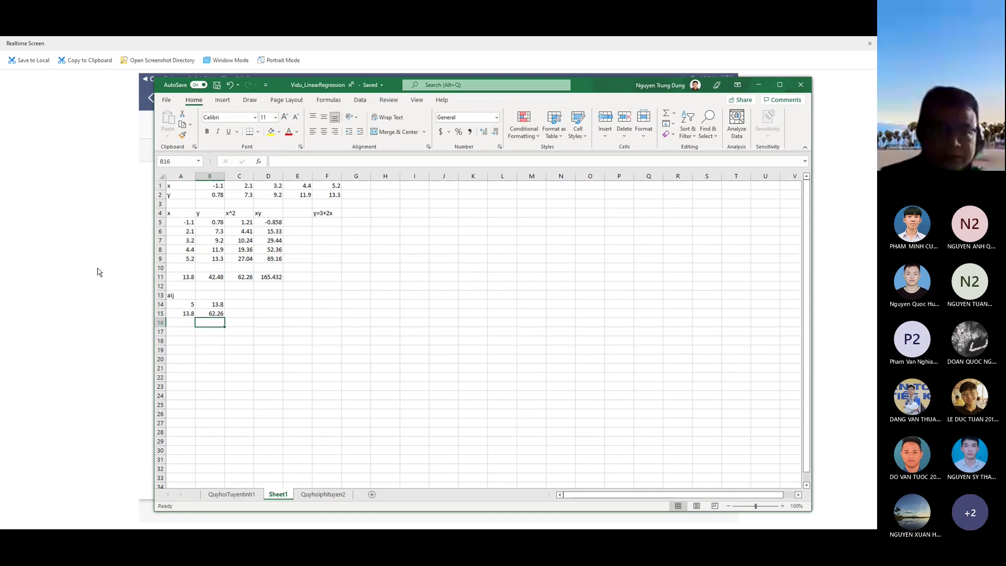
- Label cell D13 as bi and fill the right-hand vector with =B11 in D14 and =D11 in D15
double_click(266, 296)
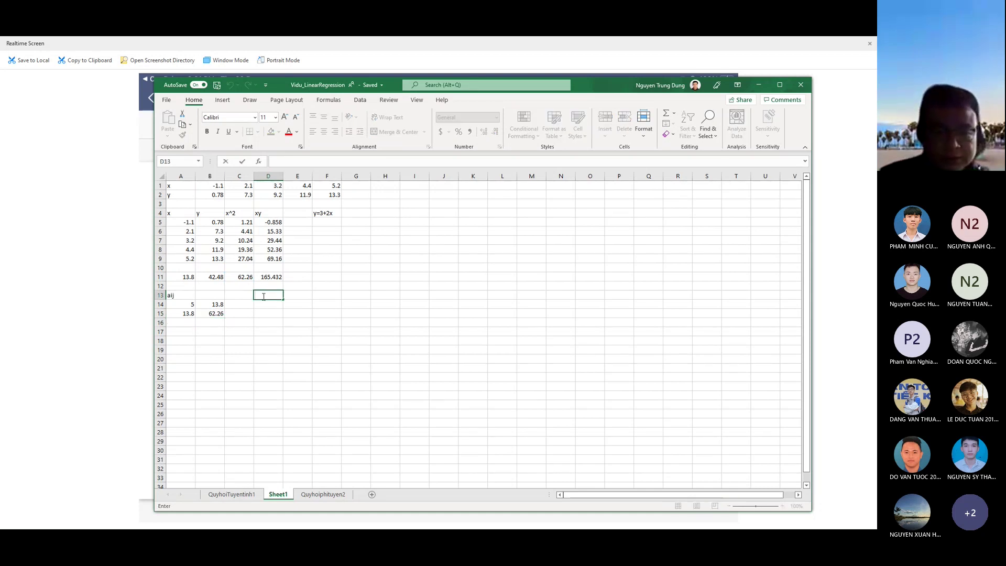
text(bi)
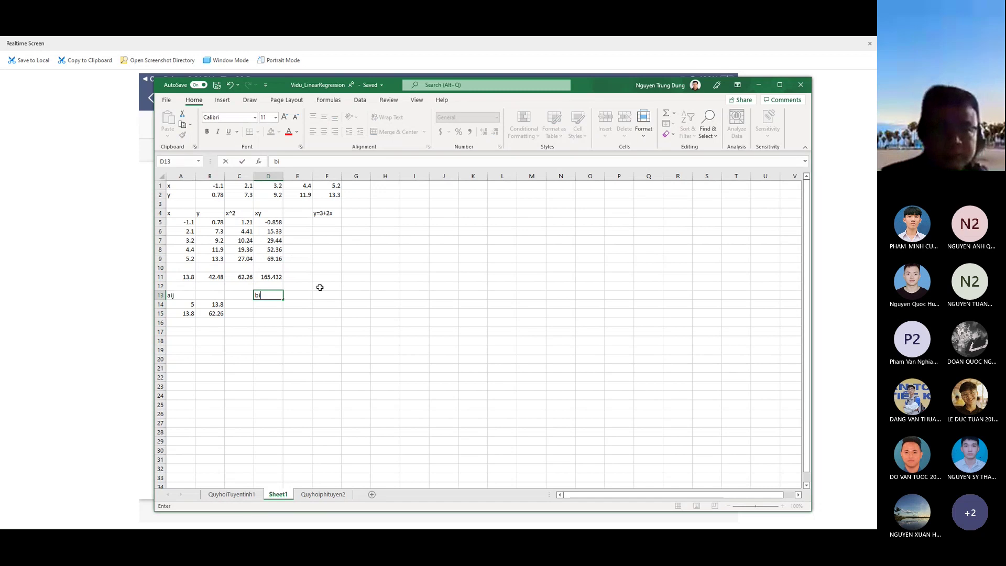
double_click(268, 304)
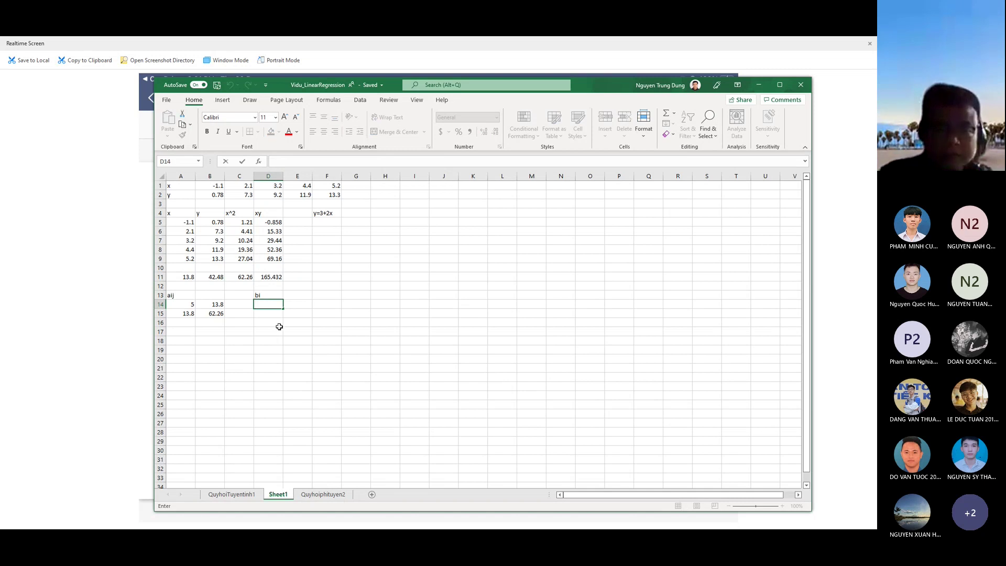
text(=)
click(208, 278)
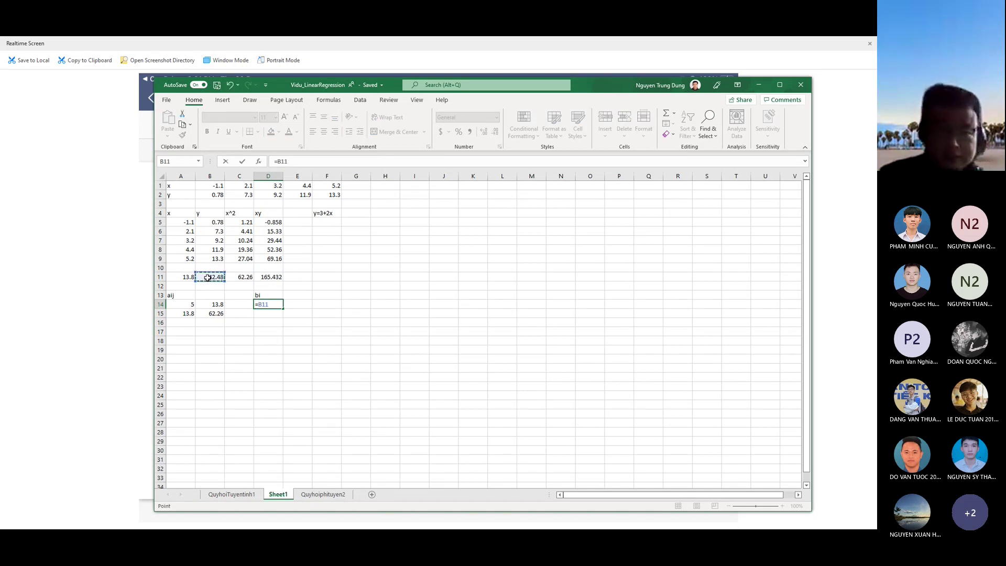
key(Return)
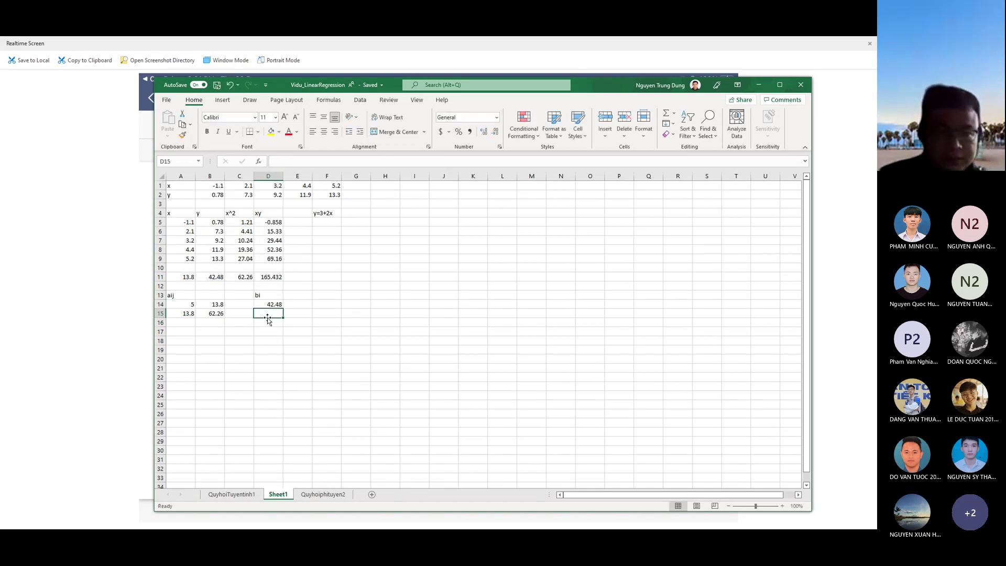
text(=)
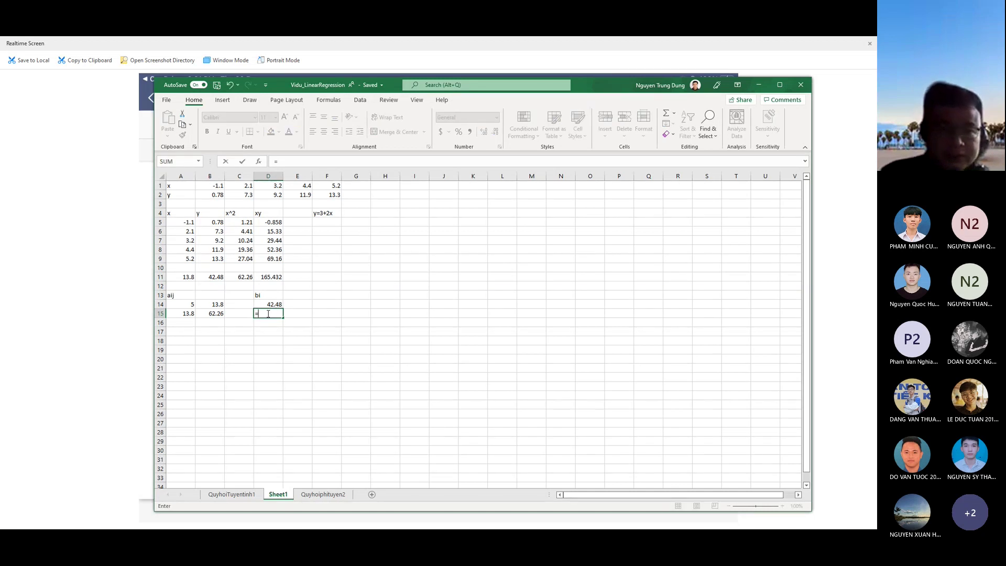
click(267, 276)
key(Return)
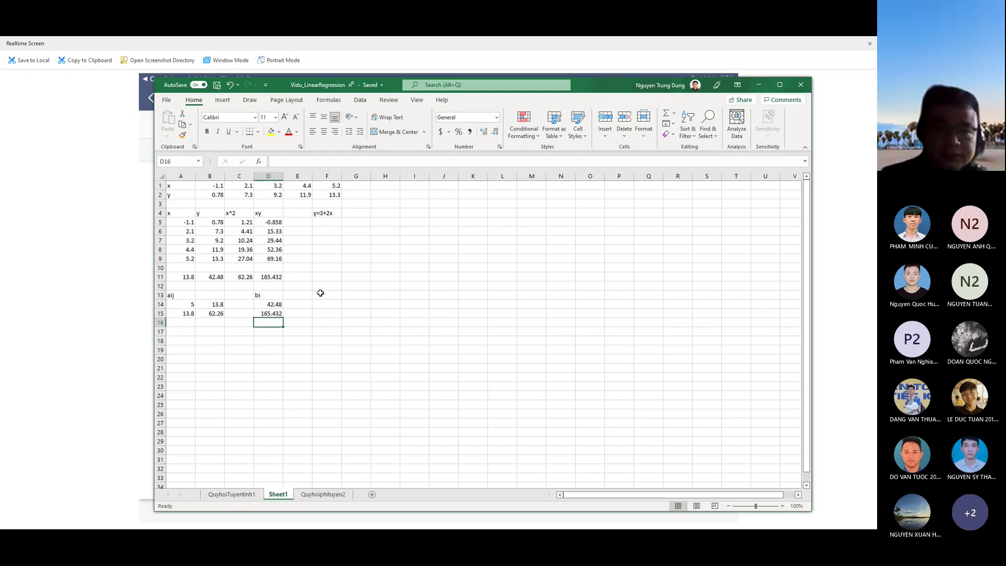
- Label cell F13 as [a b] for the solution vector, keeping E13 empty
click(321, 293)
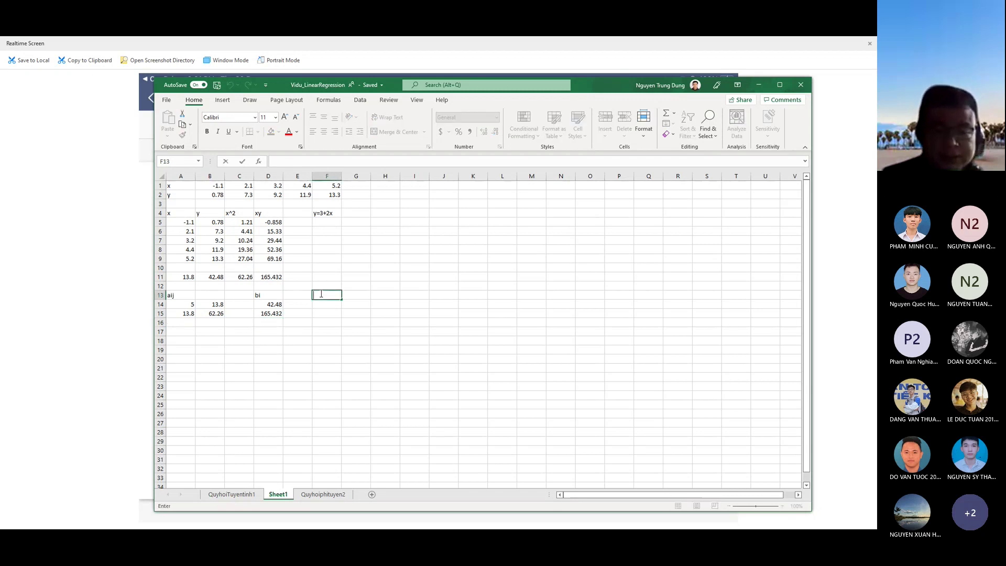
text([])
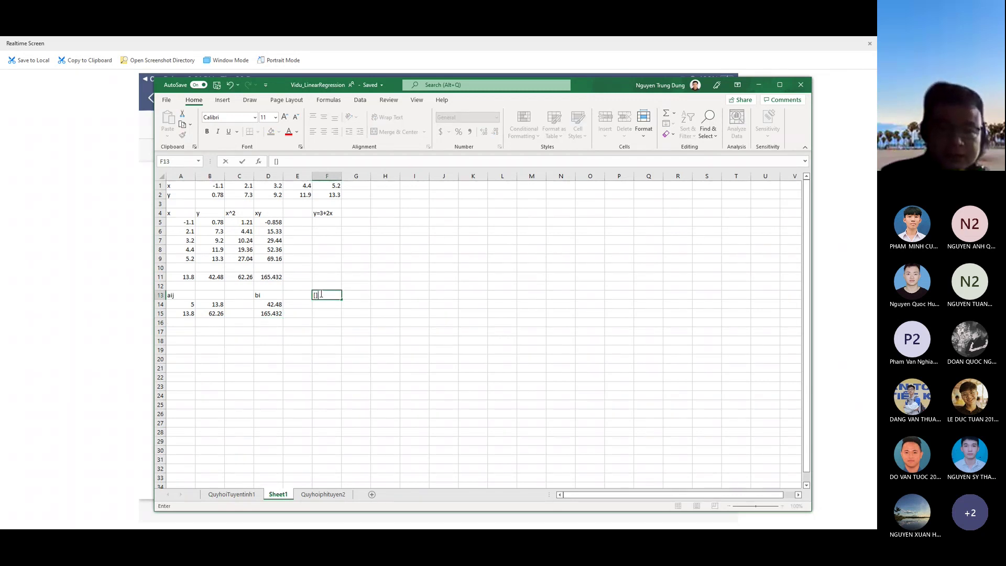
key(Left)
text(a b)
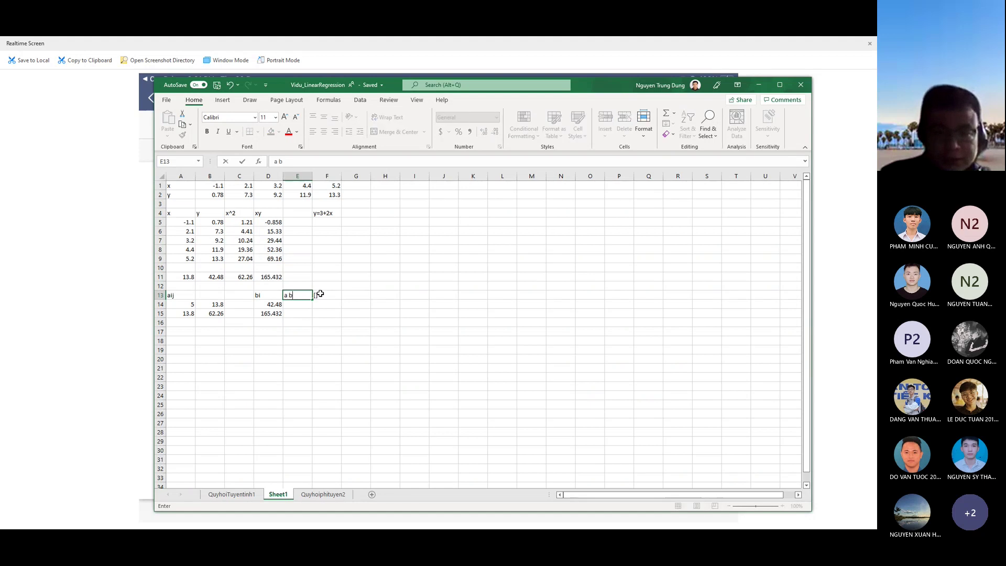
key(BackSpace)
key(BackSpace)
key(BackSpace)
click(316, 296)
double_click(316, 296)
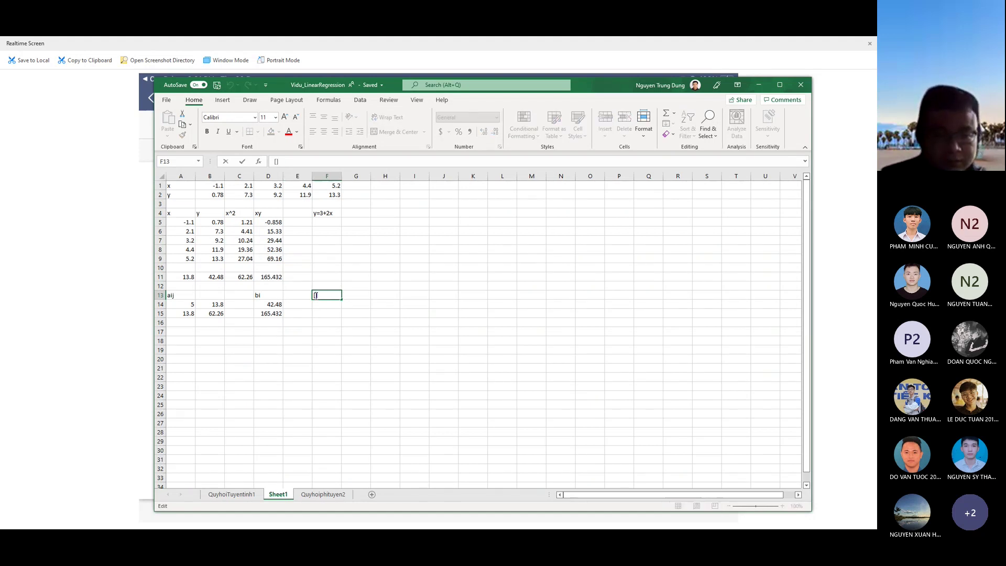
text(a b)
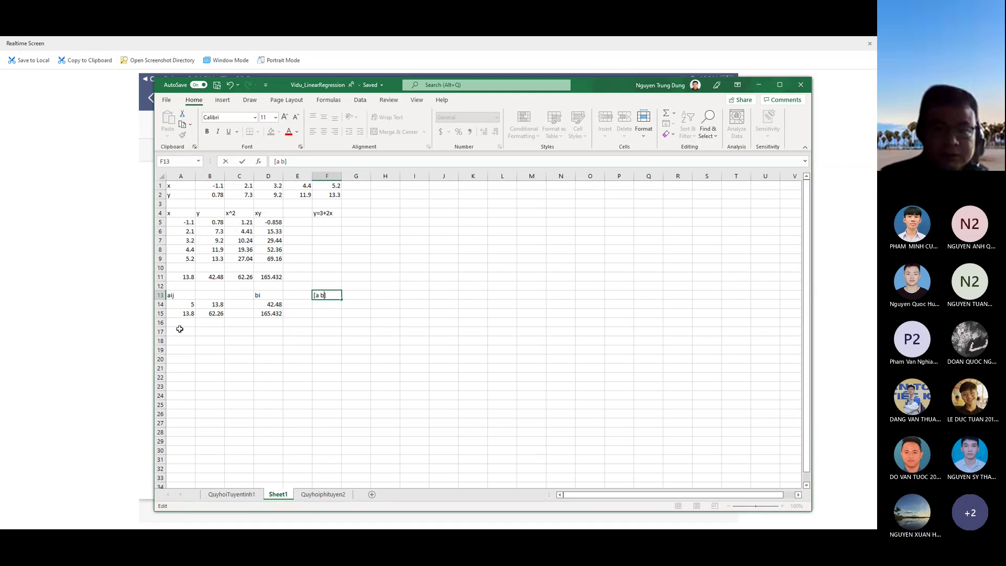
- Solve for the coefficients in cell F14 with =MMULT(MINVERSE(A14:B15),D14:D15) and review the entered formula
click(319, 303)
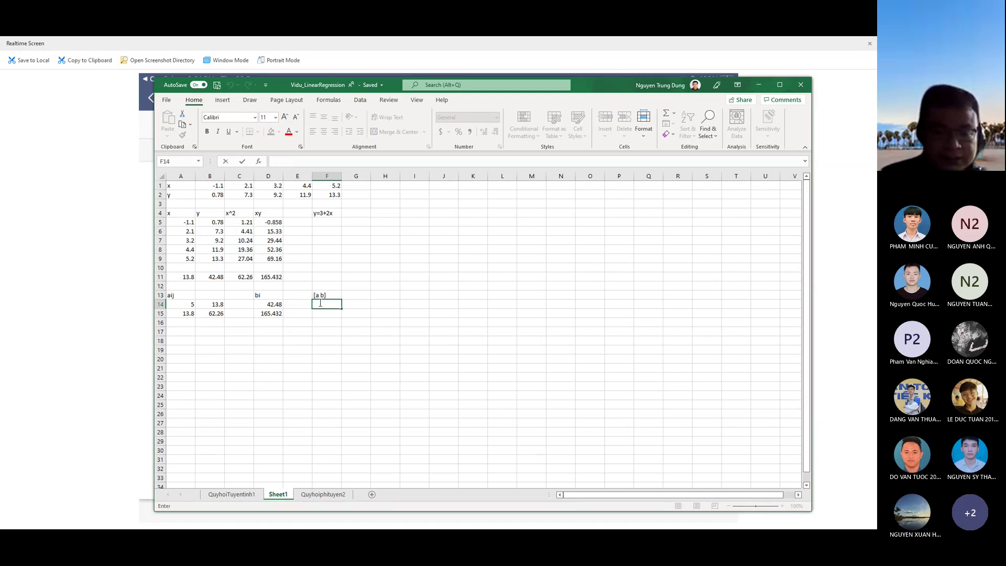
text(=)
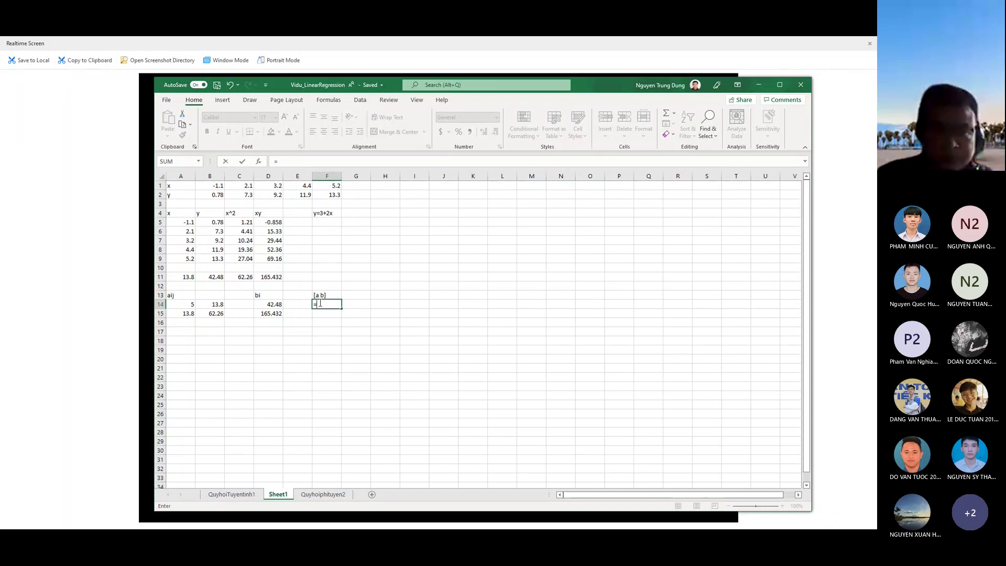
text(mu)
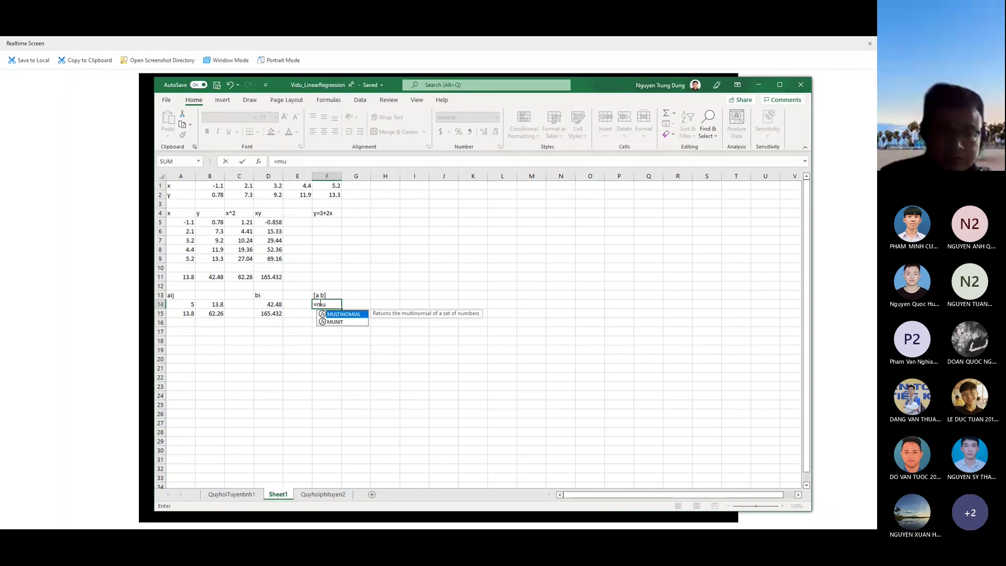
key(BackSpace)
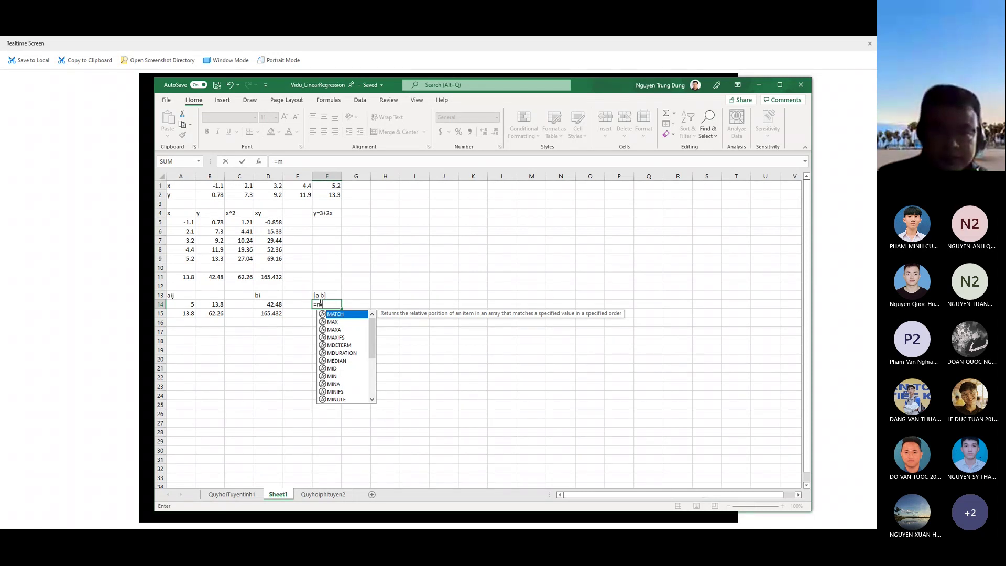
text(m)
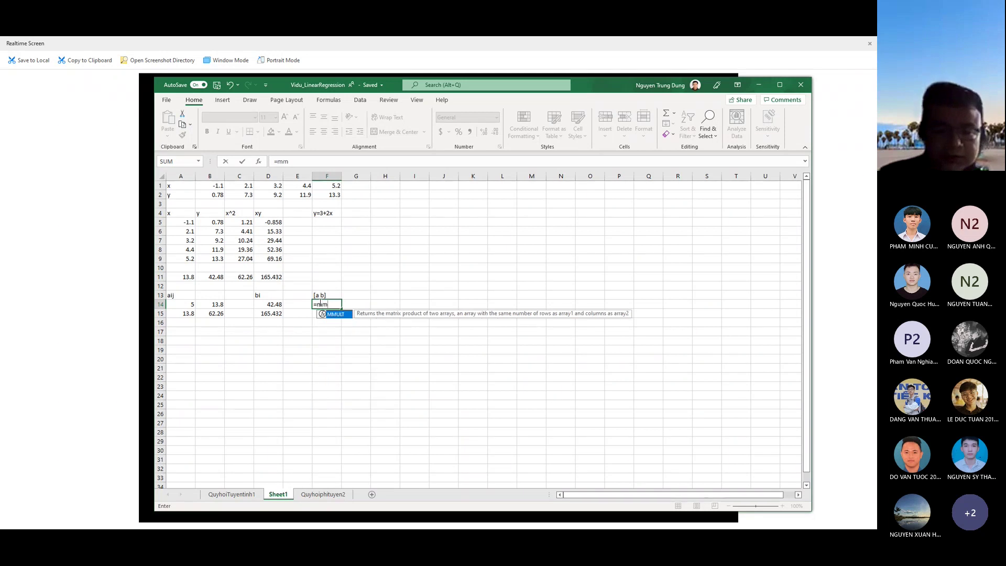
text(ul)
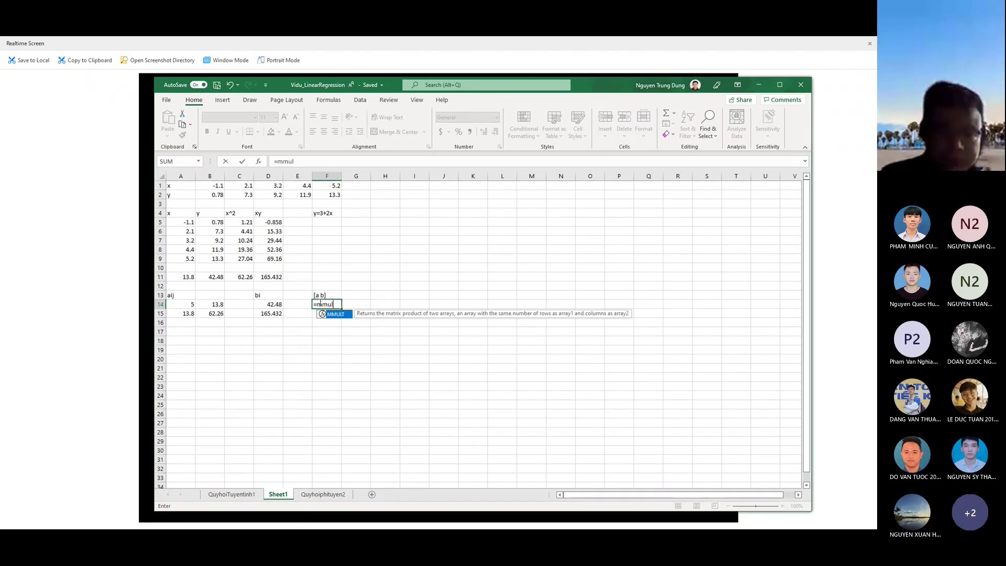
text(t()
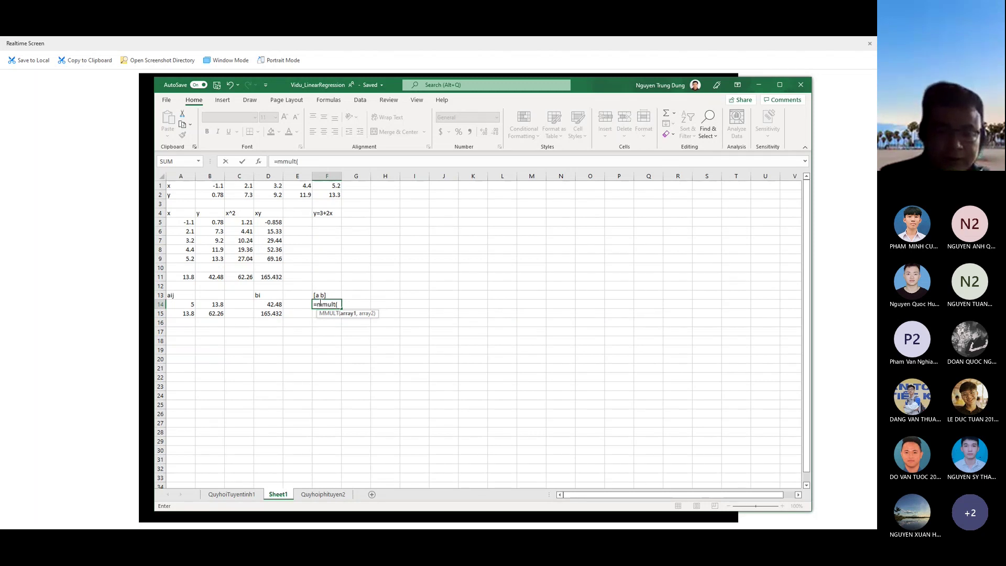
text(mi)
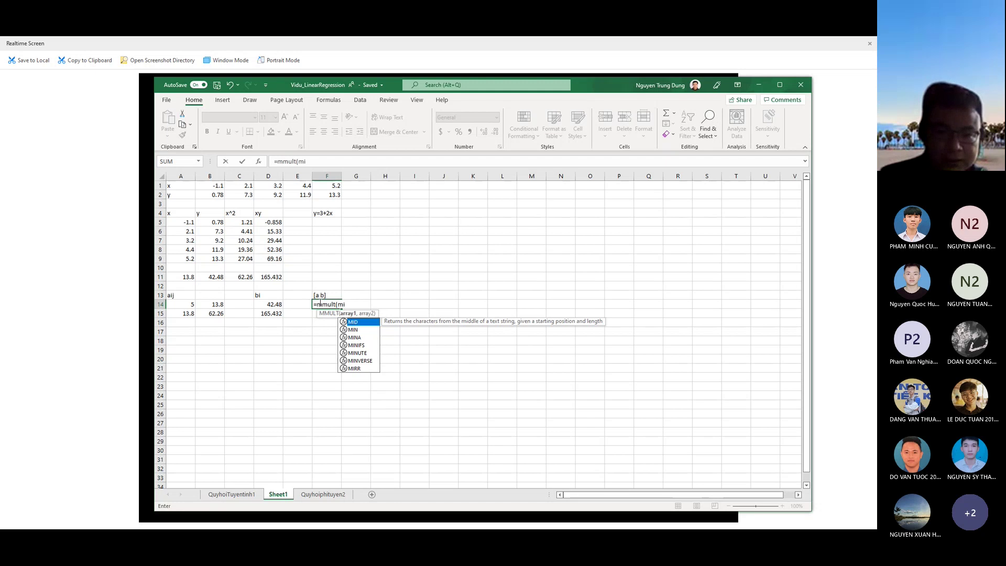
text(nverse()
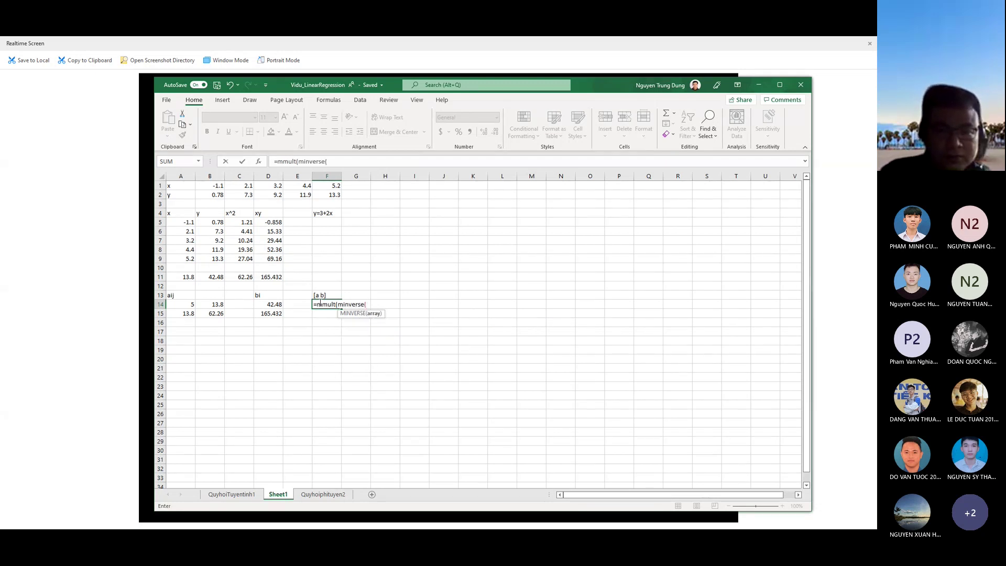
drag(184, 305, 208, 313)
text())
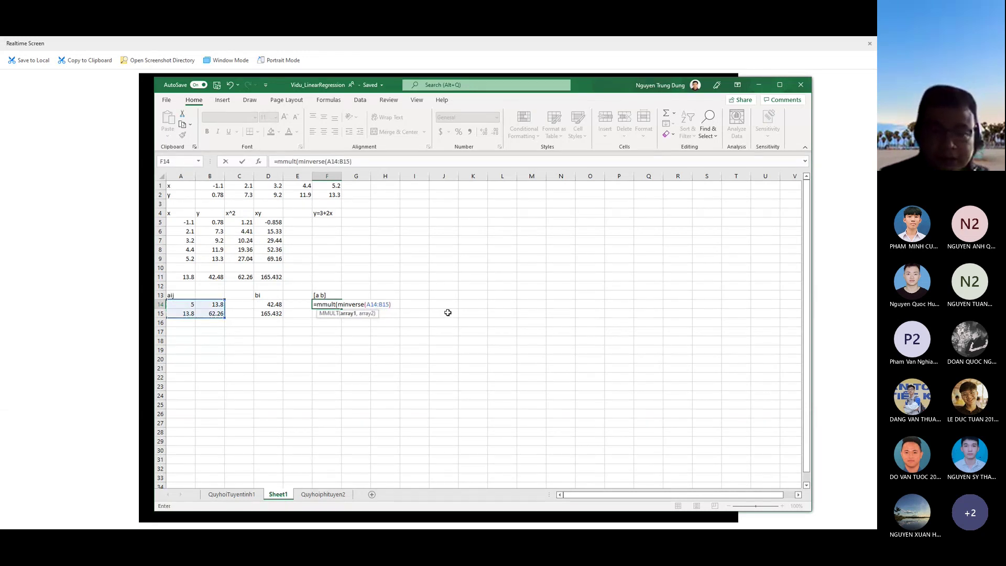
text(,)
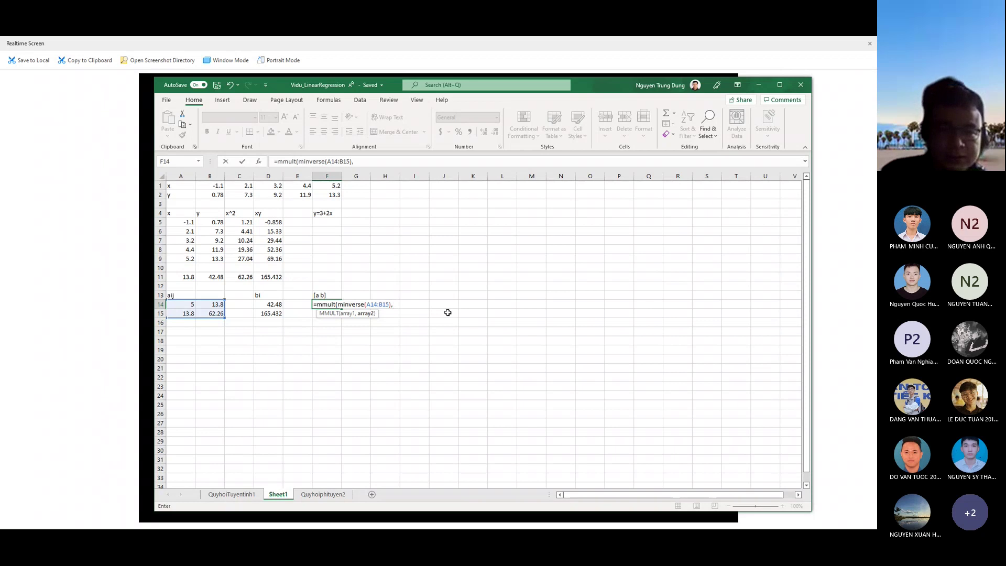
drag(269, 305, 269, 314)
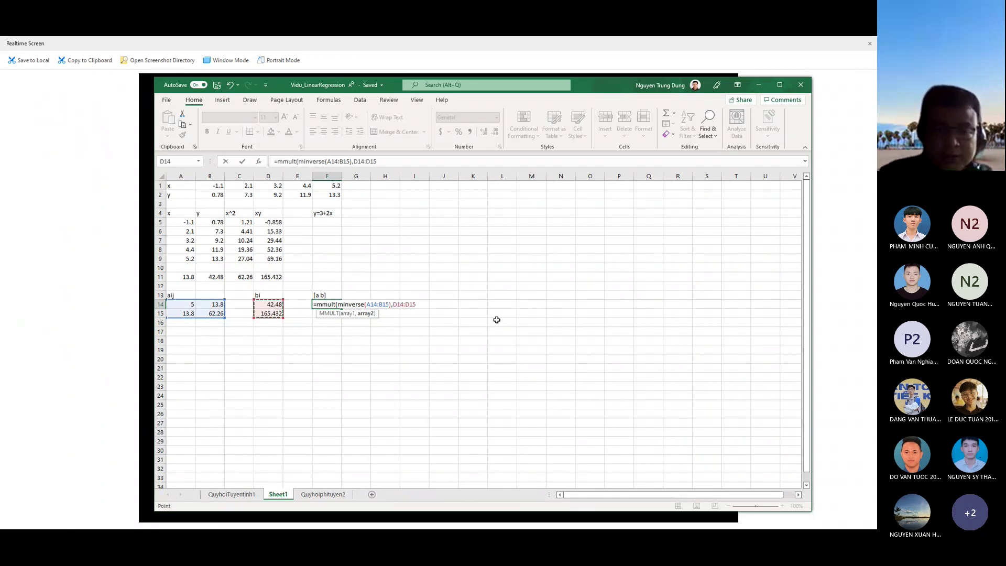
text())
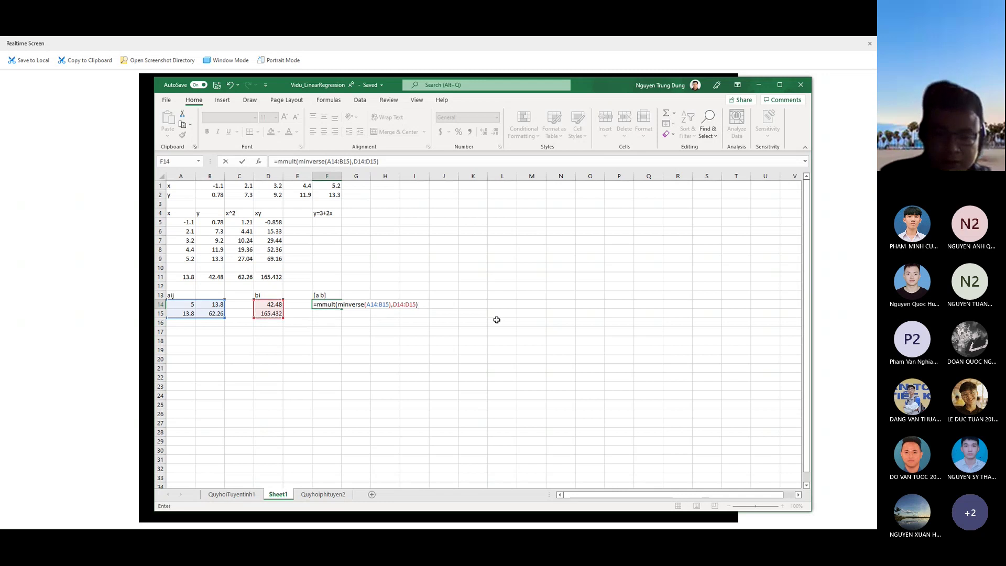
key(Return)
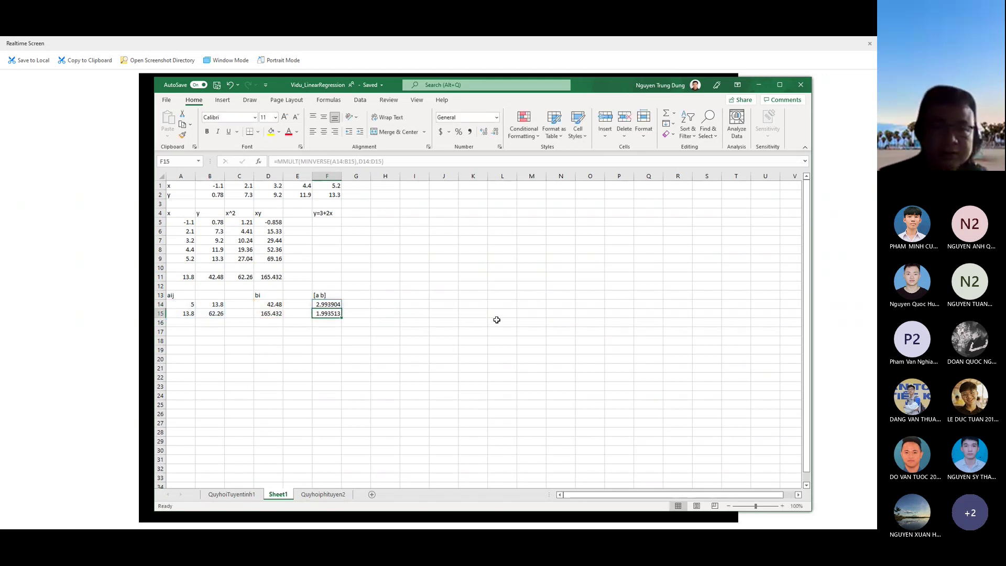
double_click(333, 304)
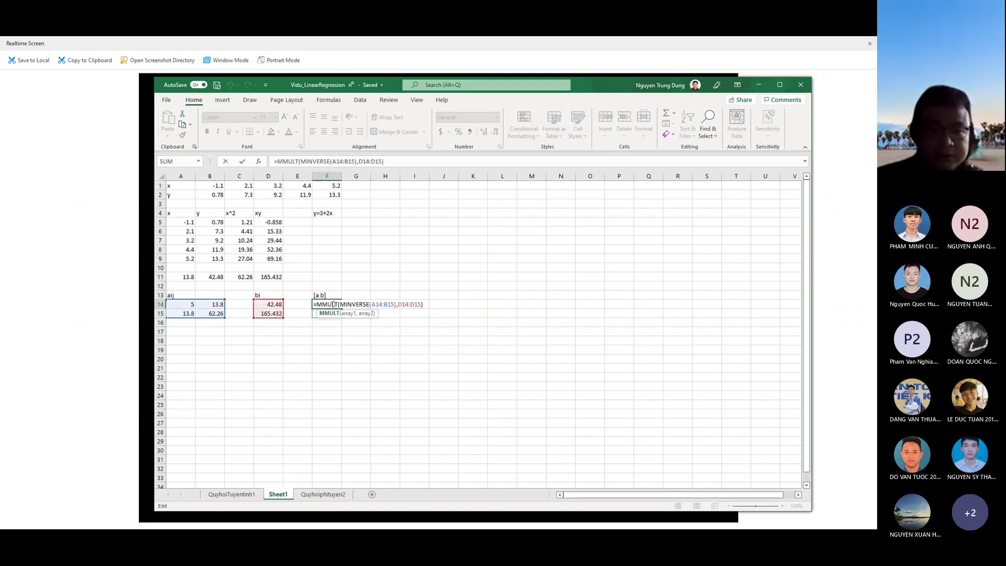
key(Escape)
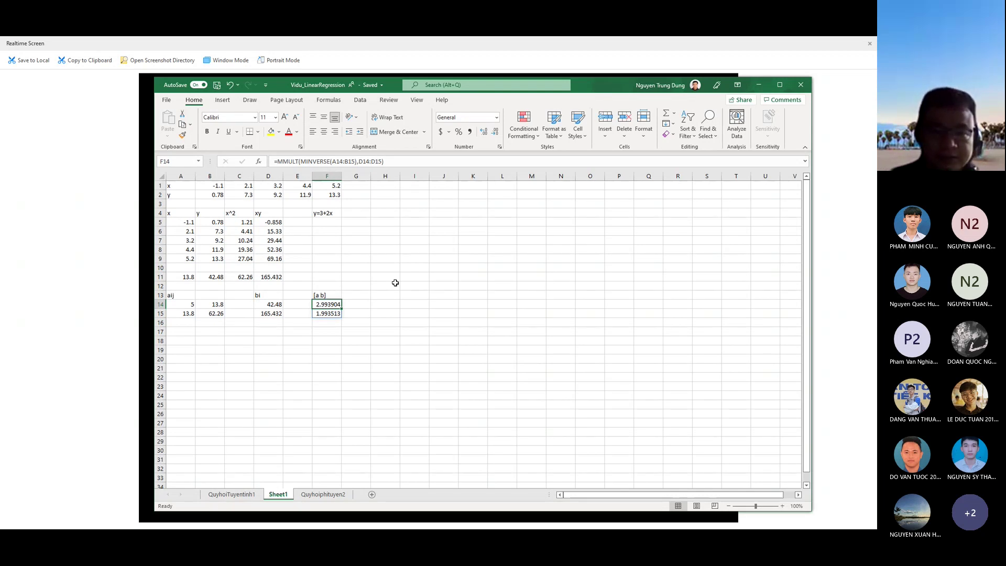
- Write the fitted equation y=3+2x in cell G13 beside the [a b] label
double_click(362, 304)
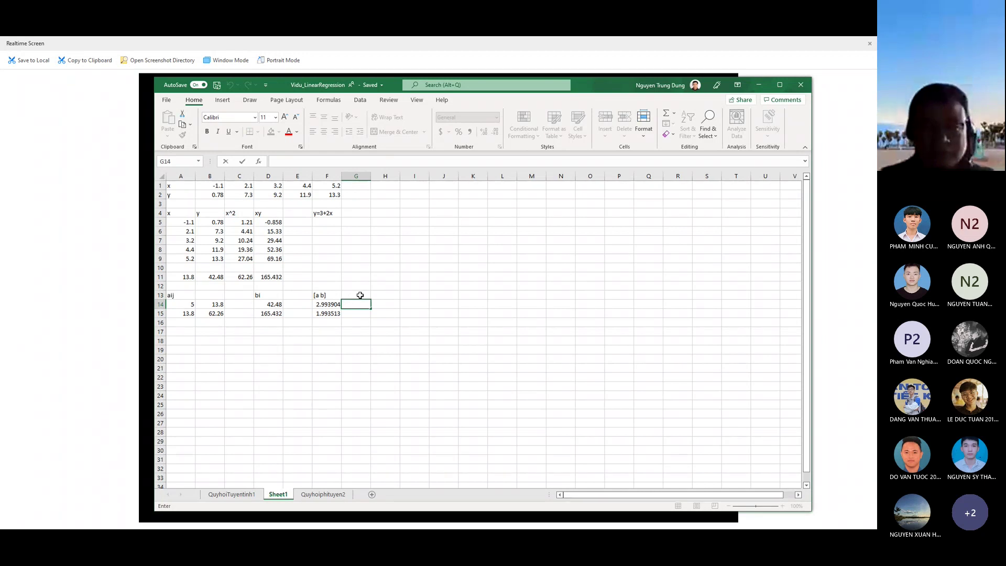
double_click(360, 296)
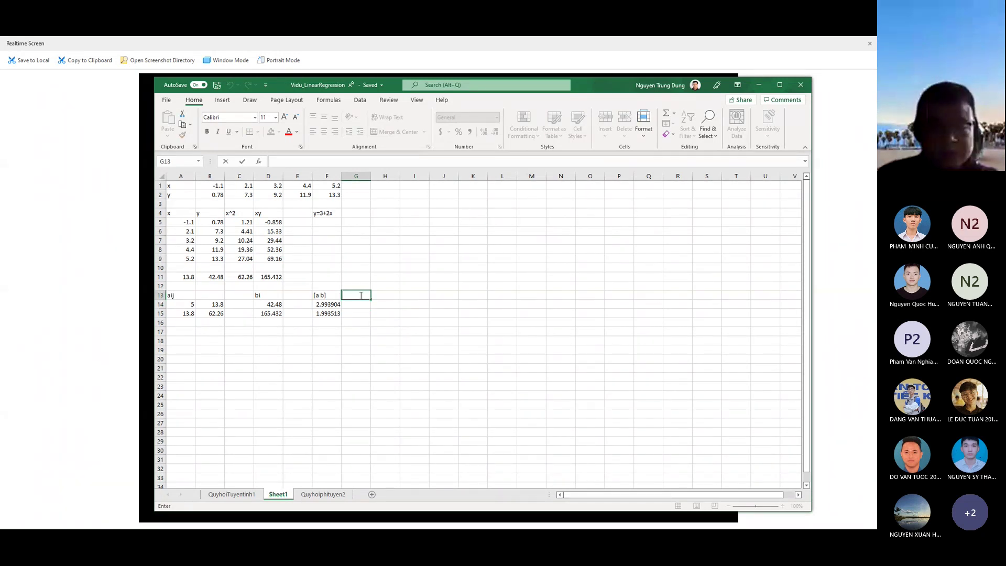
text(y)
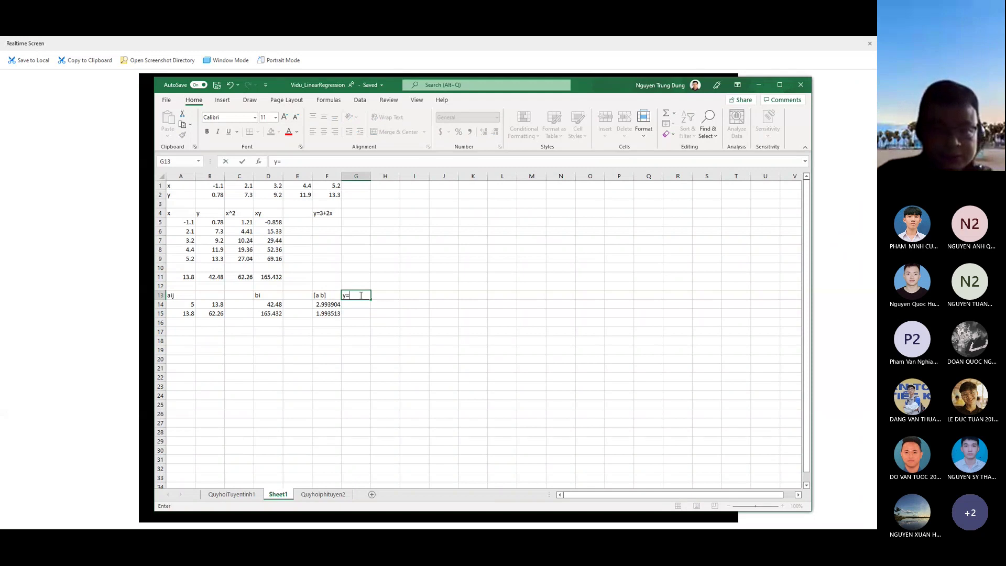
text(=3)
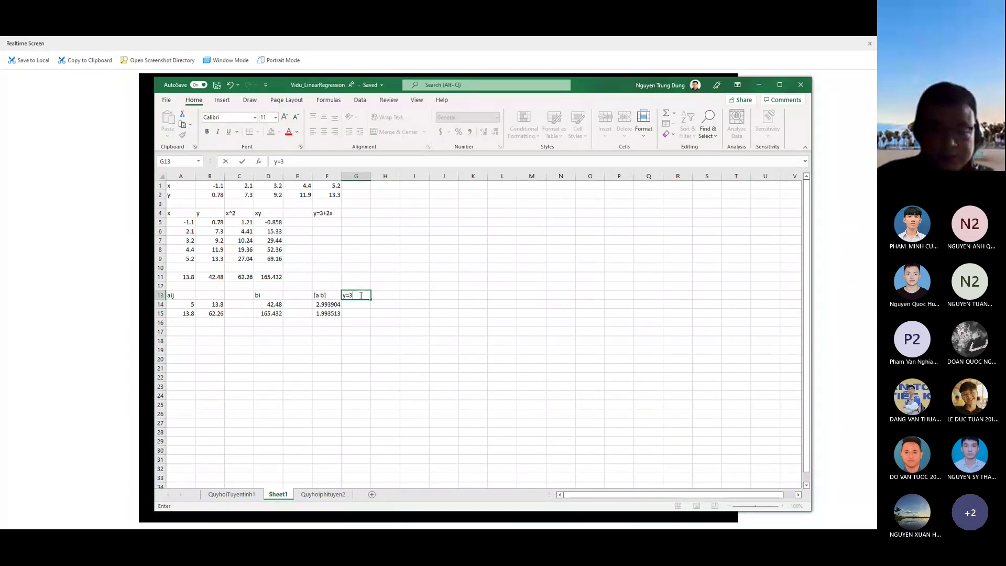
text(+2x)
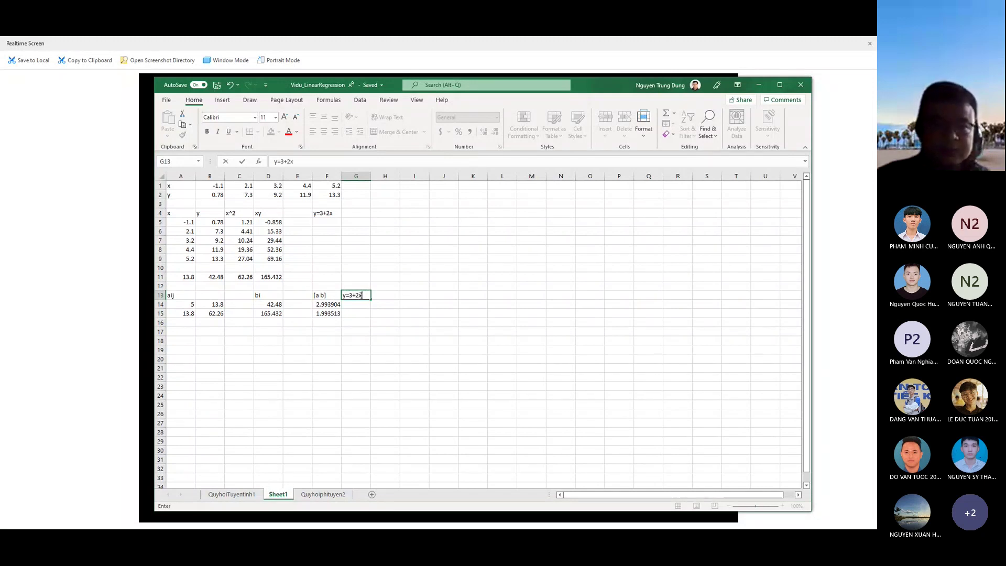
- Evaluate the fitted line with =3+2*A5 in cell F5 and fill the formula down to F9
click(321, 220)
text(=)
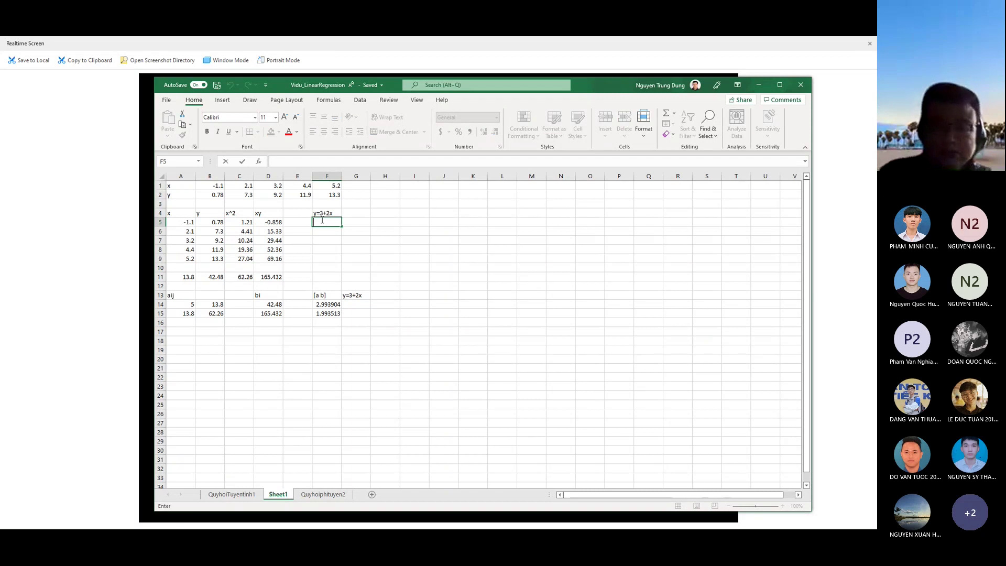
text(=)
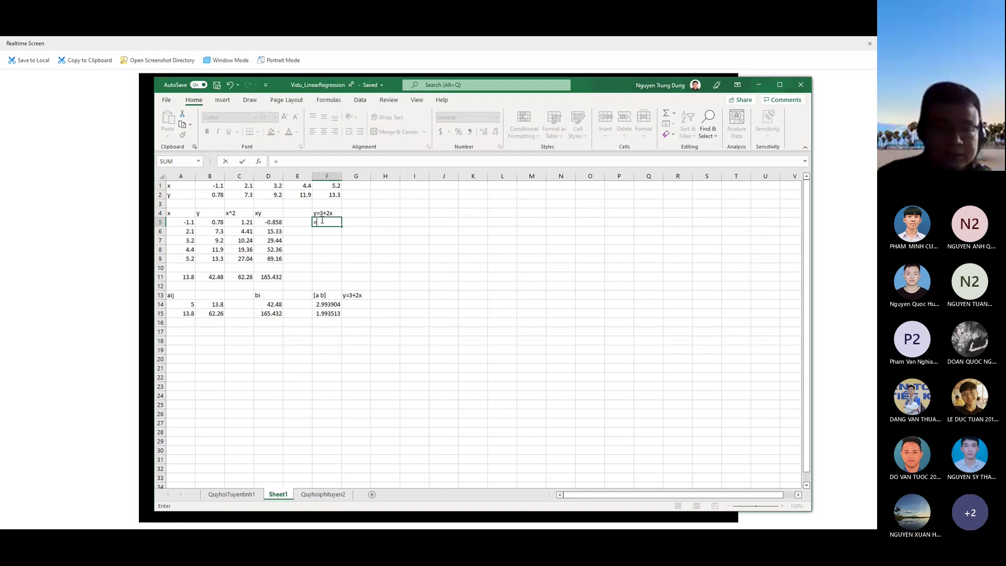
text(3+2*)
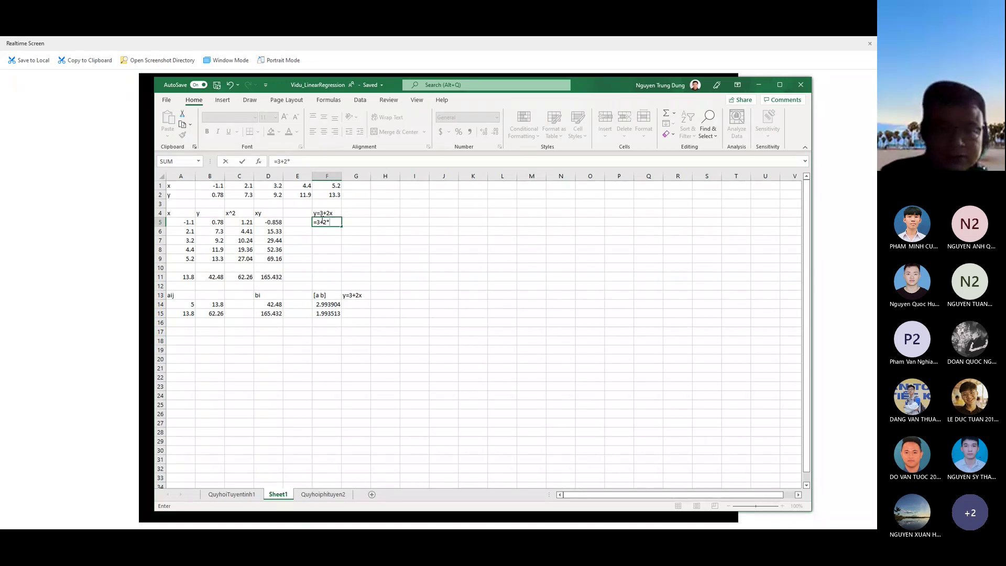
click(189, 222)
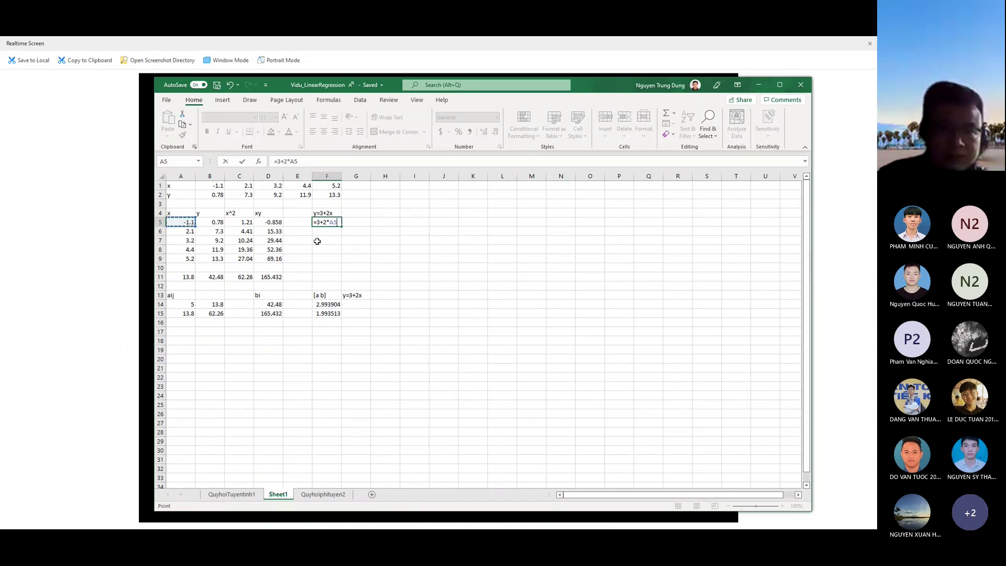
key(Return)
click(333, 220)
drag(344, 228, 343, 263)
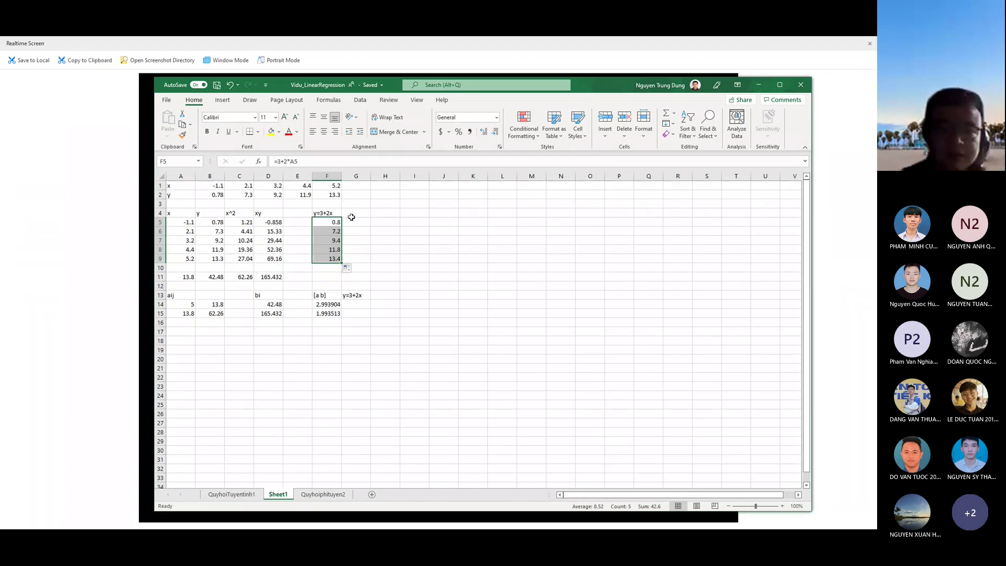
- Label cell G4 as sigma and compute the squared deviations with =(B5-F5)^2 in G5, filled down to G9
double_click(361, 212)
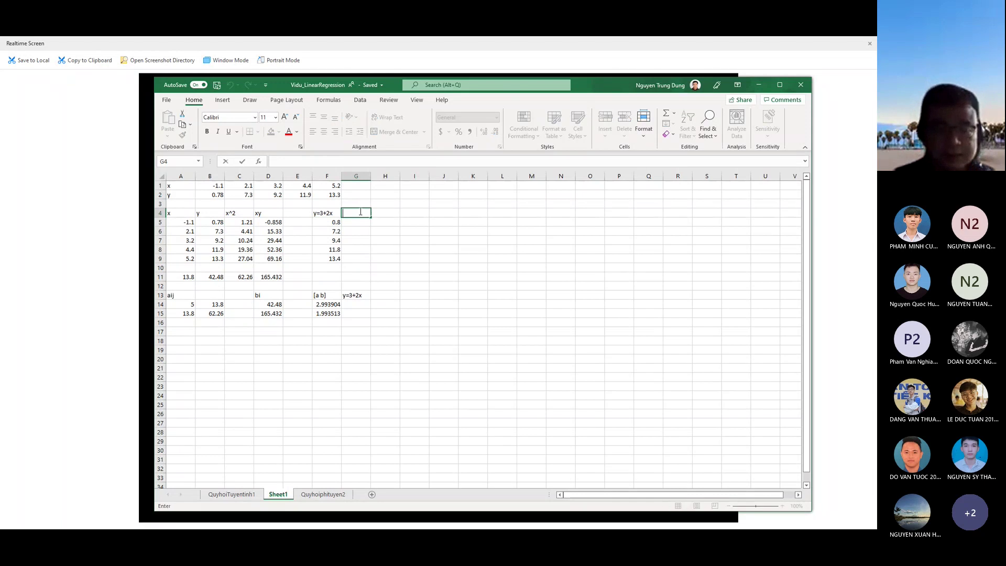
text(sigma)
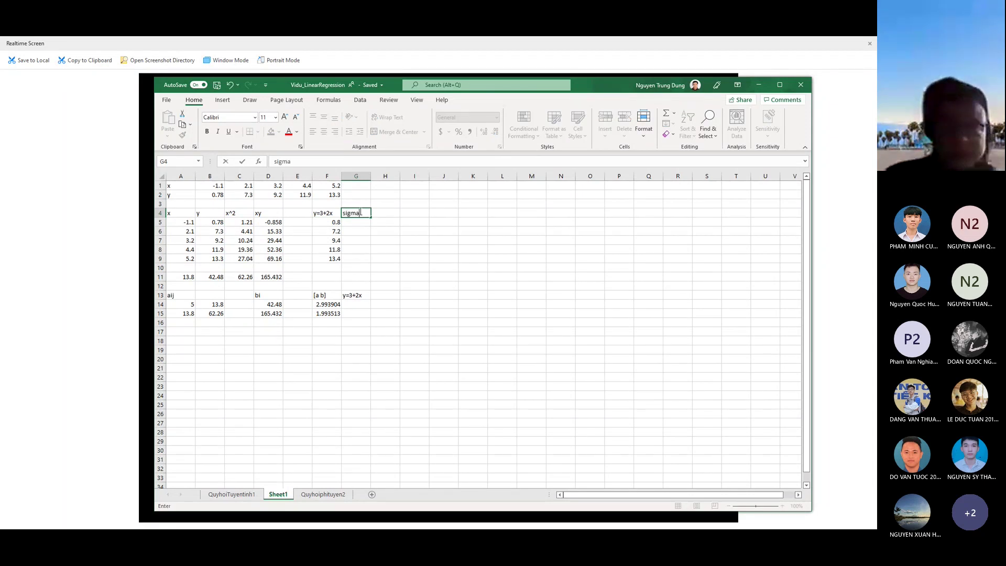
double_click(359, 224)
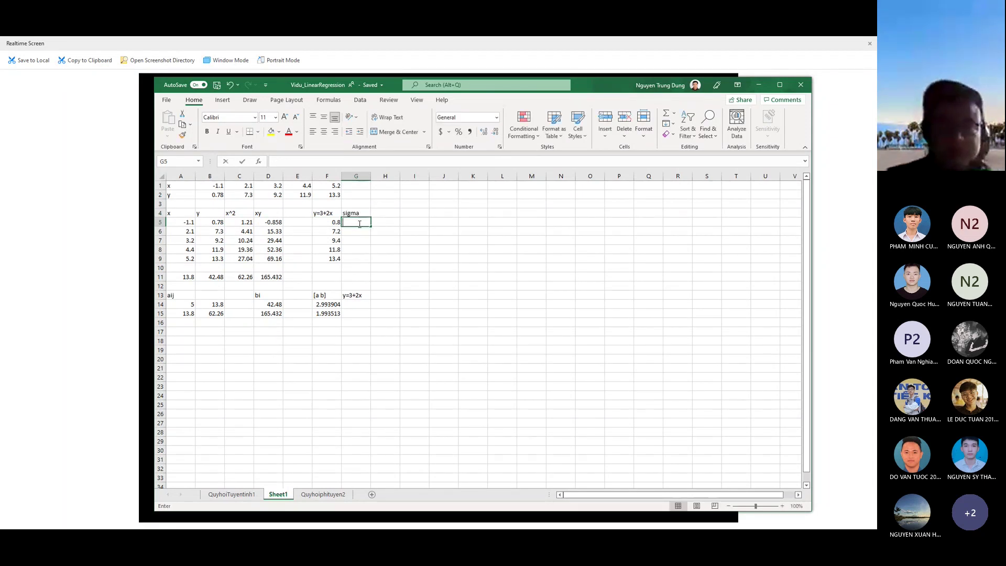
text(=()
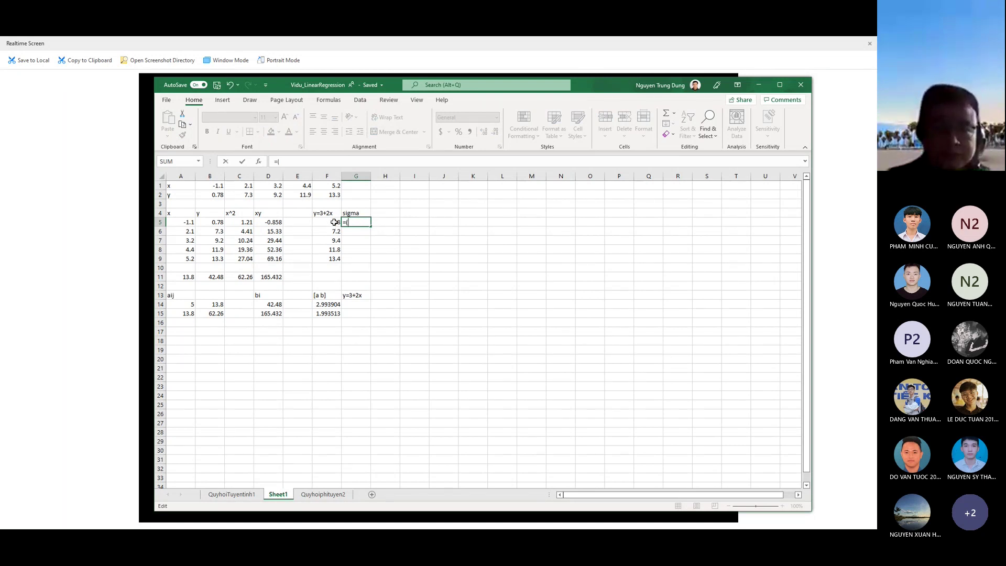
click(210, 222)
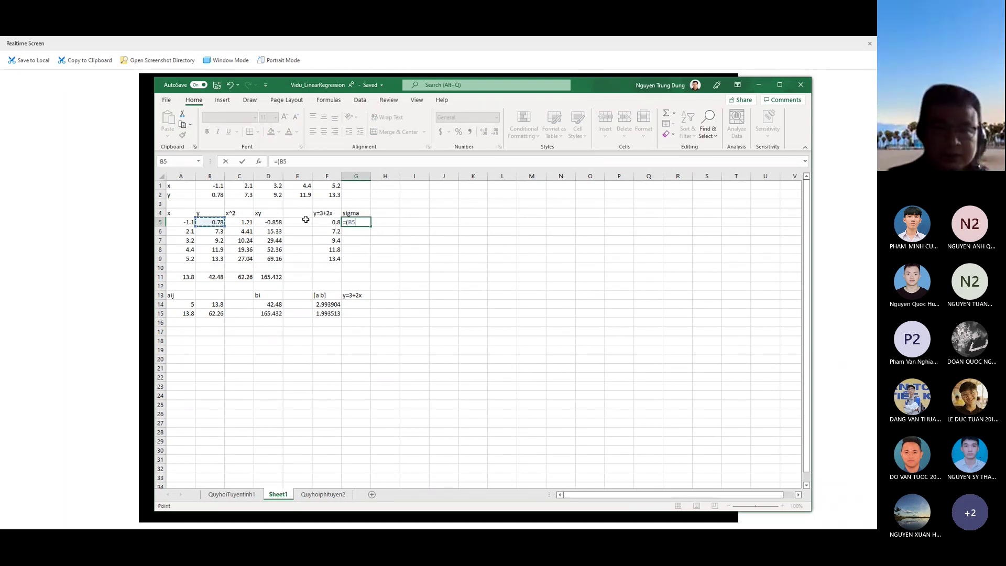
text(-)
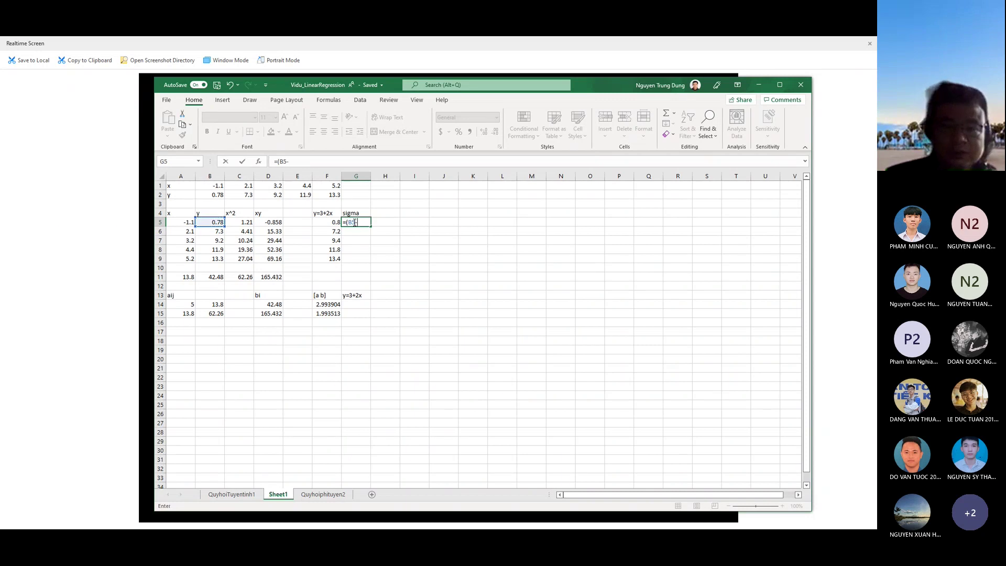
click(334, 222)
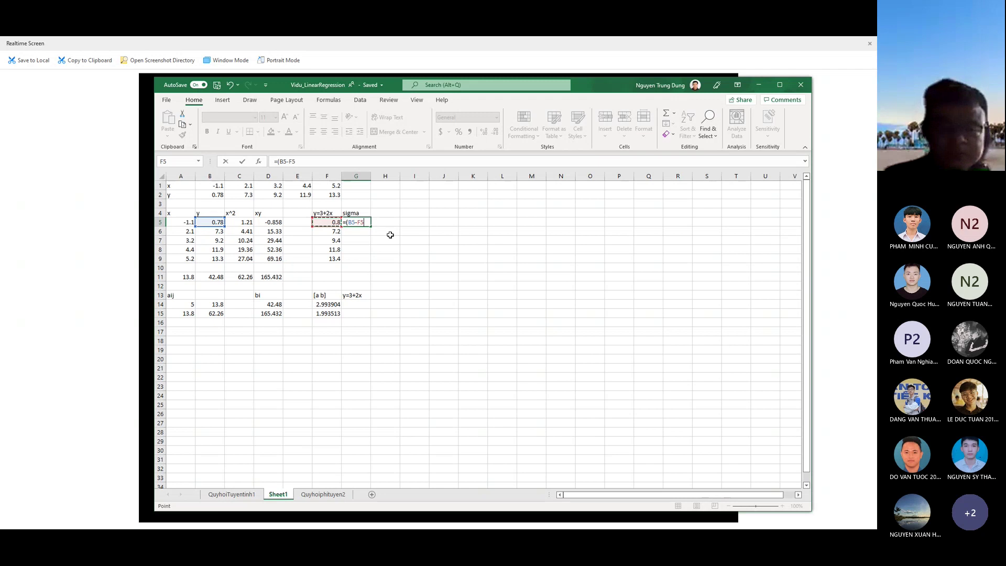
text())
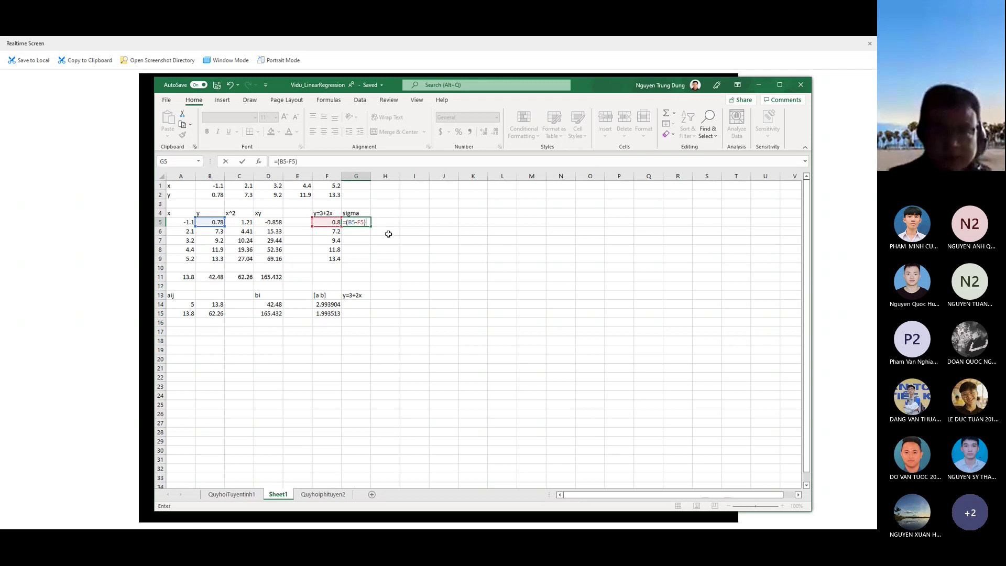
text(^2)
key(Return)
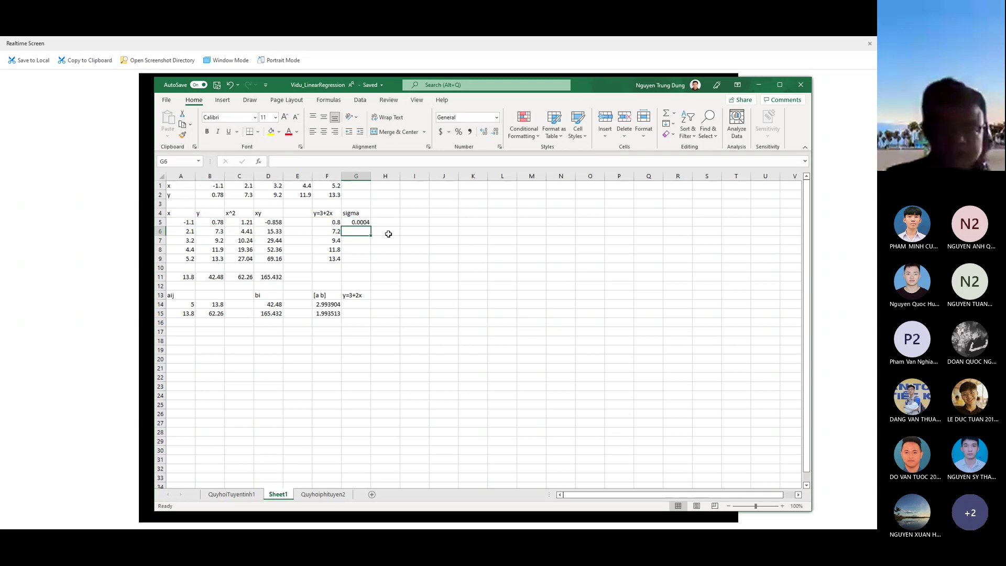
click(366, 223)
drag(371, 226, 351, 262)
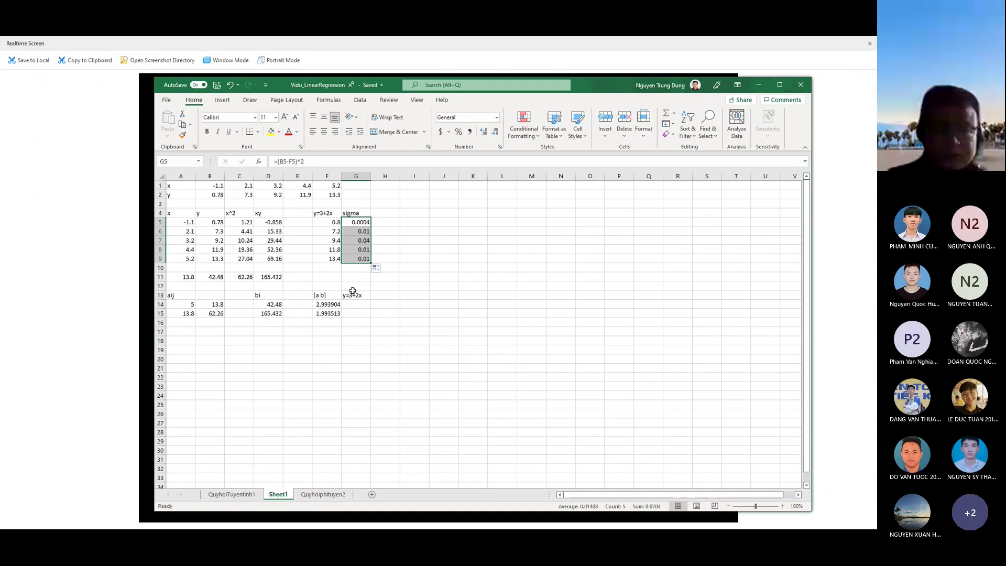
- Compute the root-mean-square error in cell G11 with =(SUM(G5:G9)/5)^(1/2)
click(351, 276)
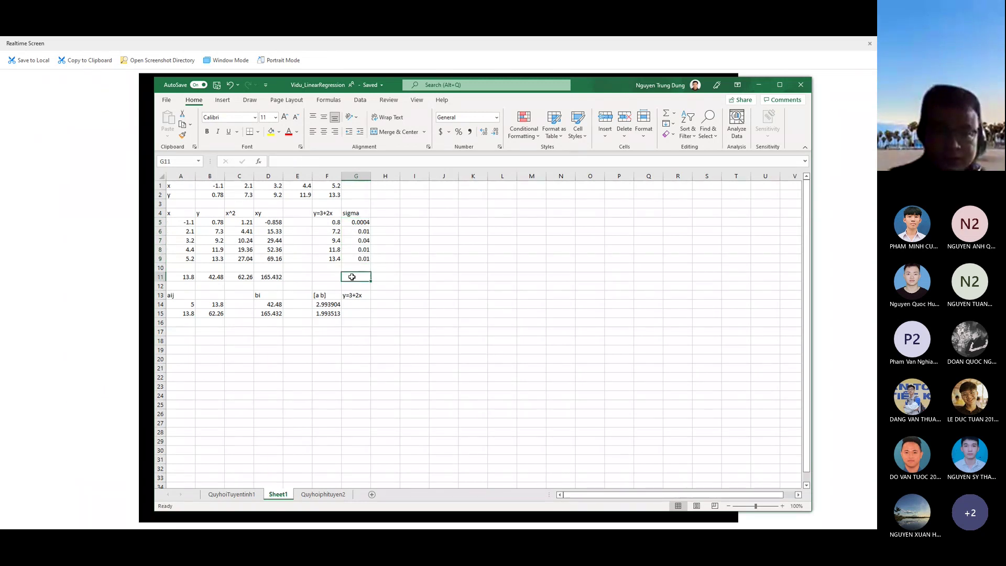
text(=)
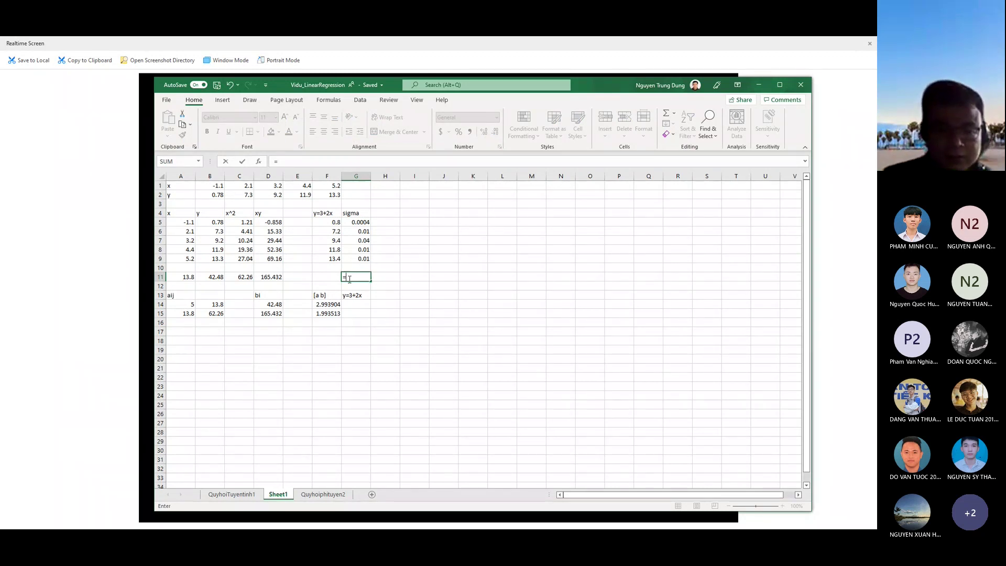
text(sum()
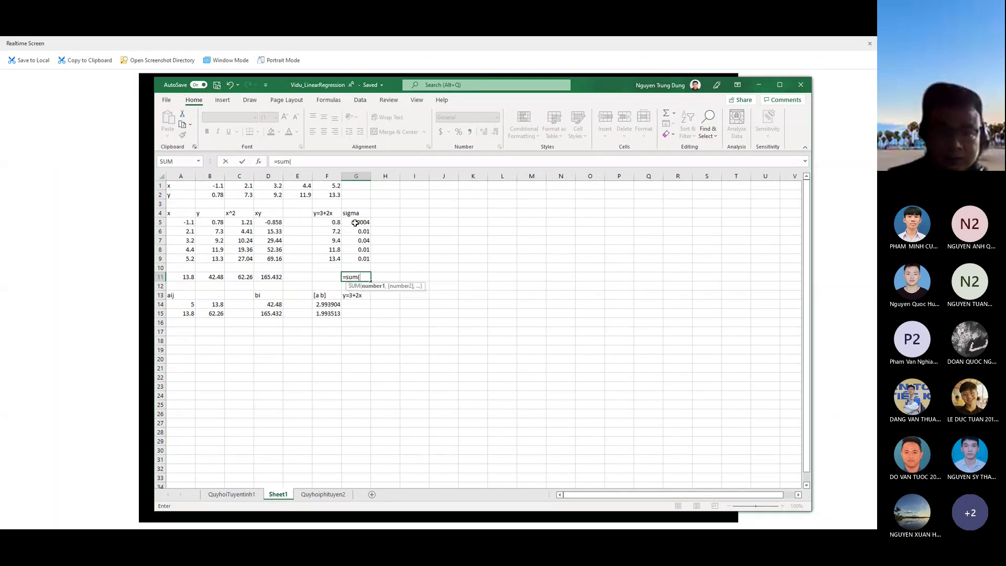
drag(355, 223, 356, 257)
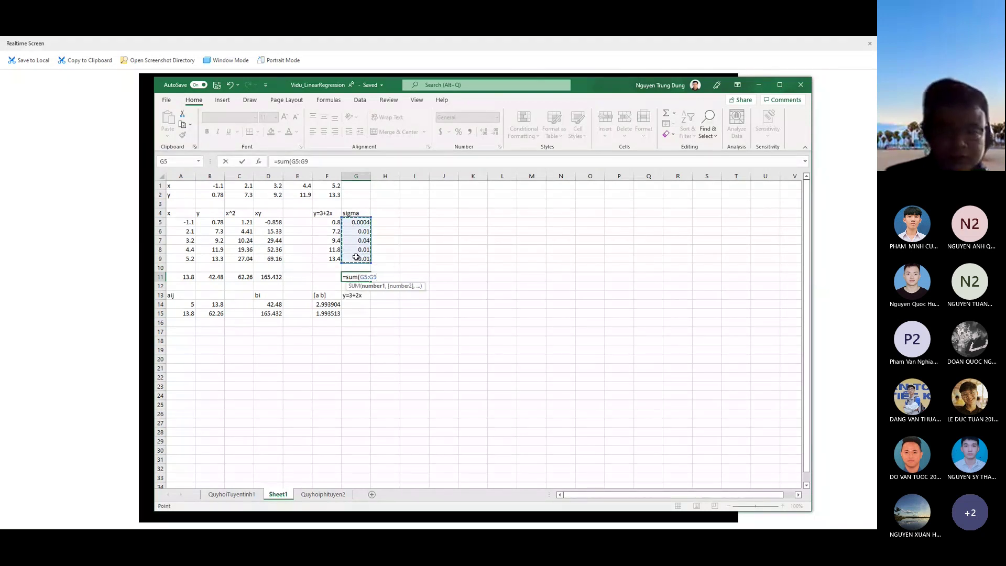
text()/)
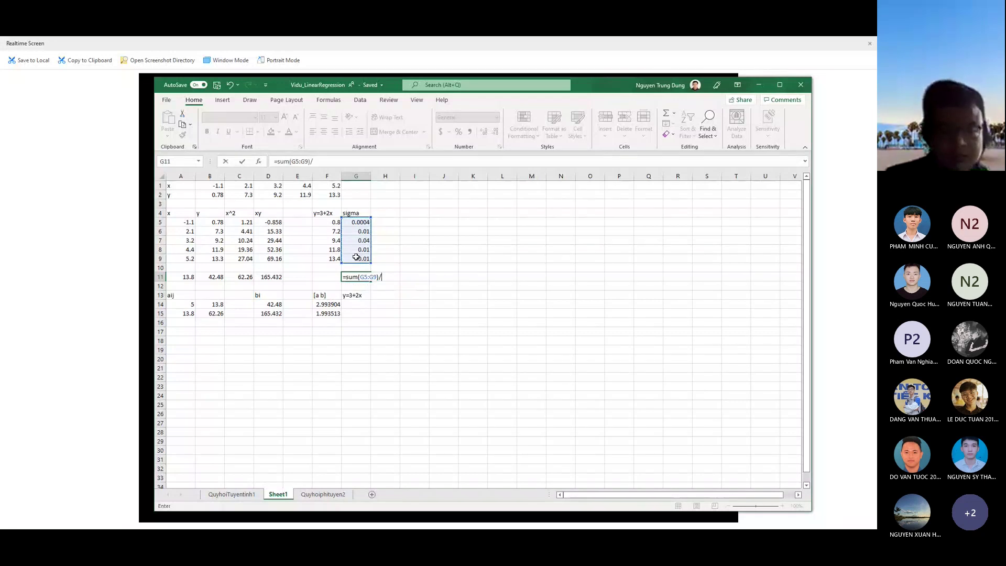
text(5)
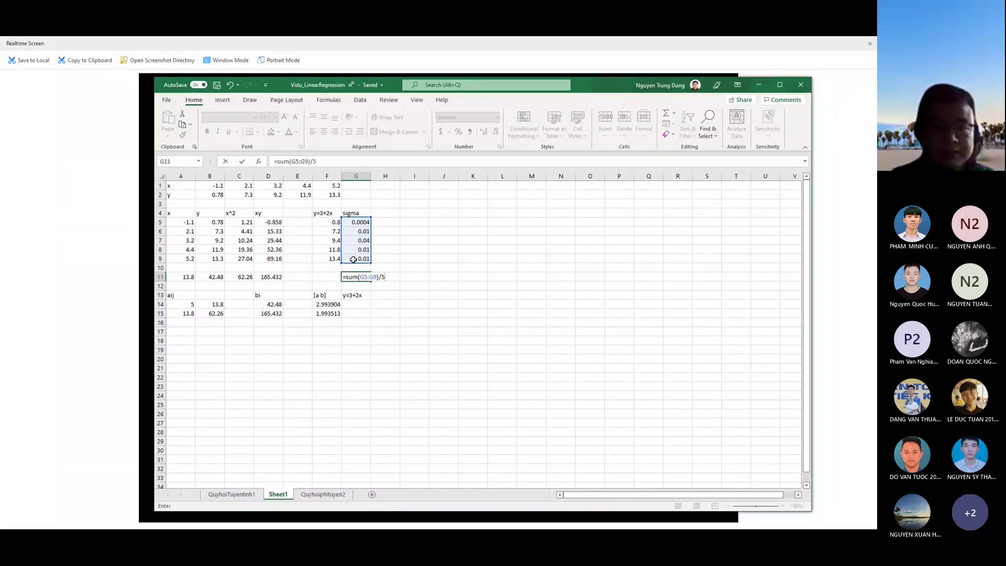
click(348, 276)
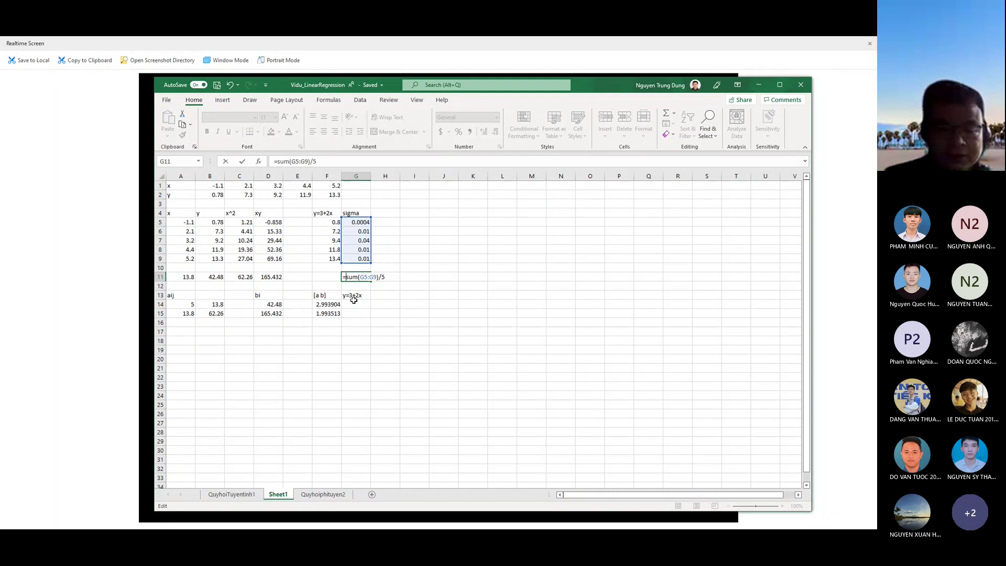
text(()
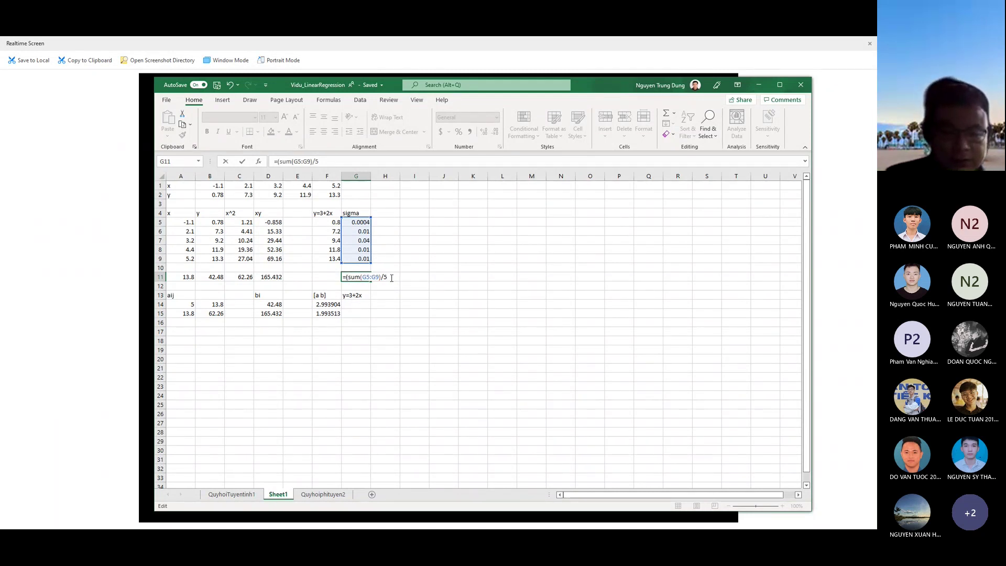
text()^)
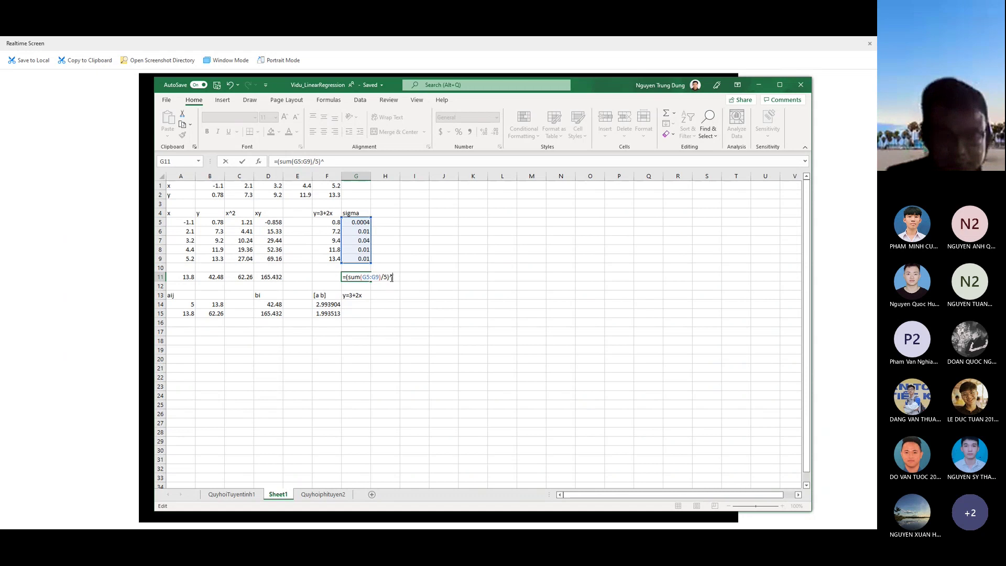
text((1/2)
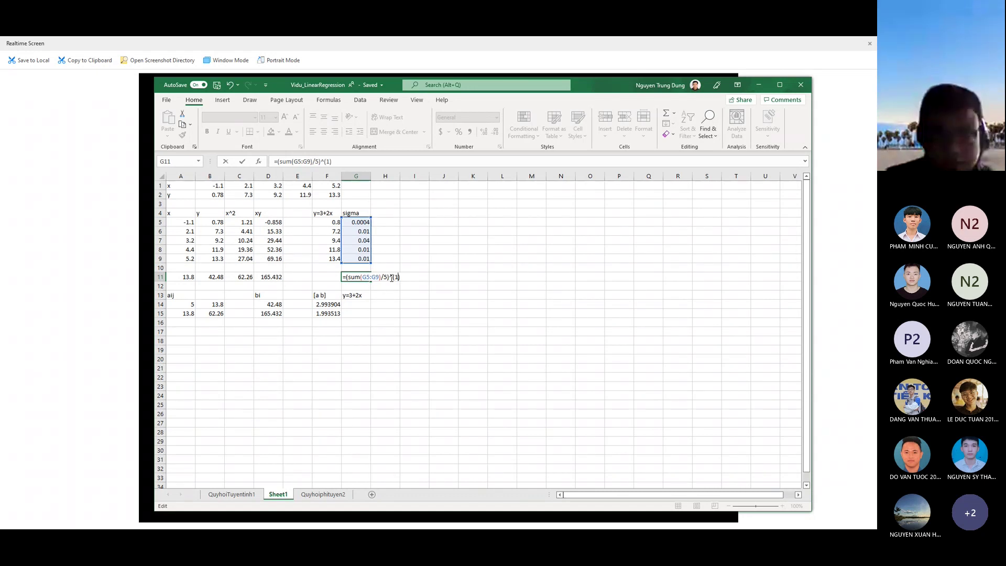
key(Return)
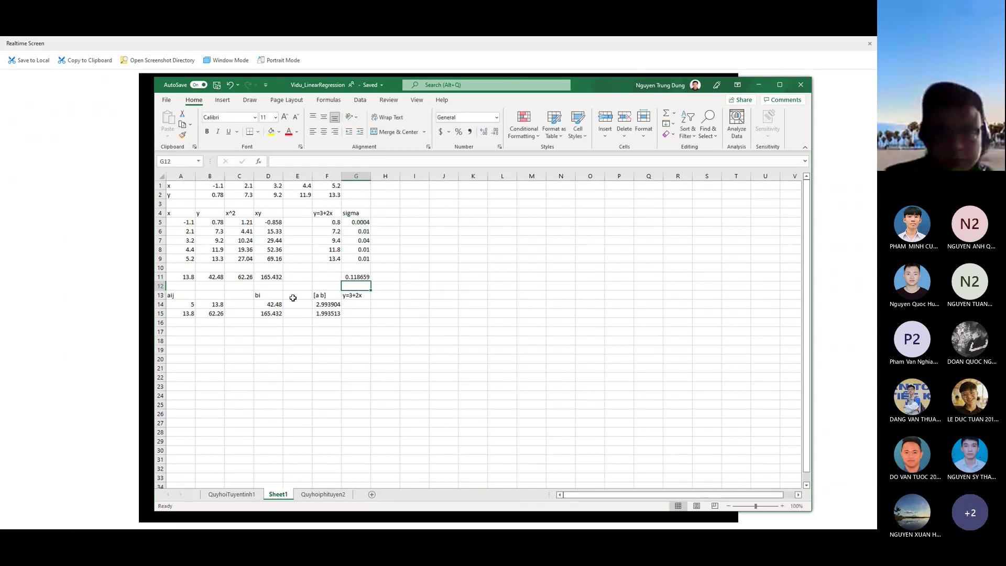
- Colour the error value in G11 and the coefficients a and b in F14:F15 with red font
click(352, 276)
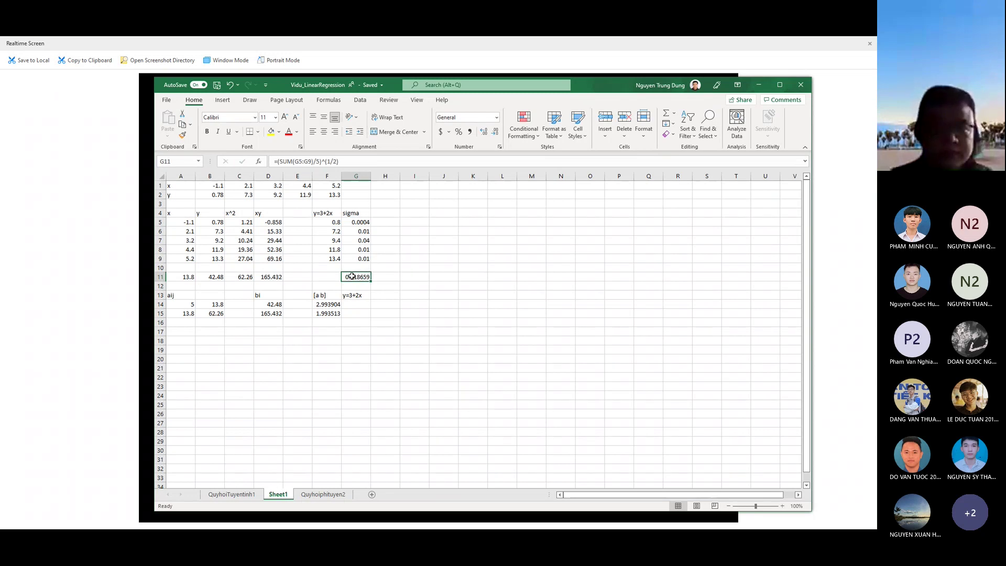
click(288, 132)
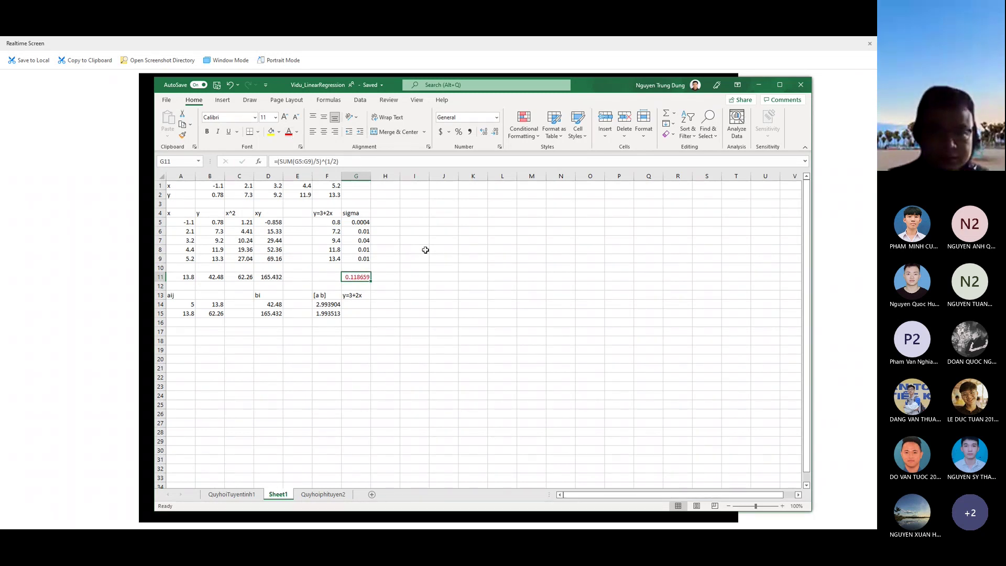
click(321, 303)
ctrl+click(325, 314)
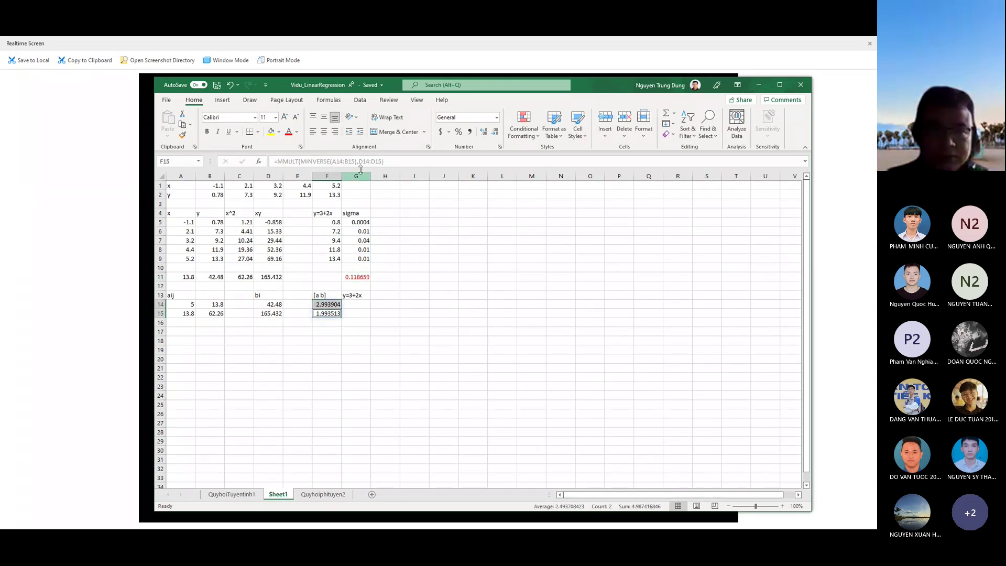
click(288, 131)
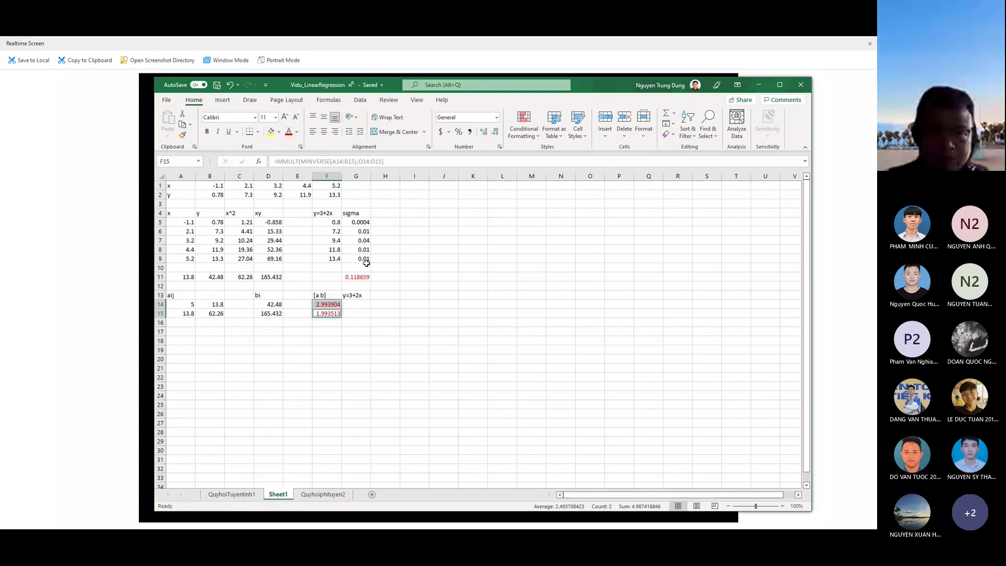
click(357, 294)
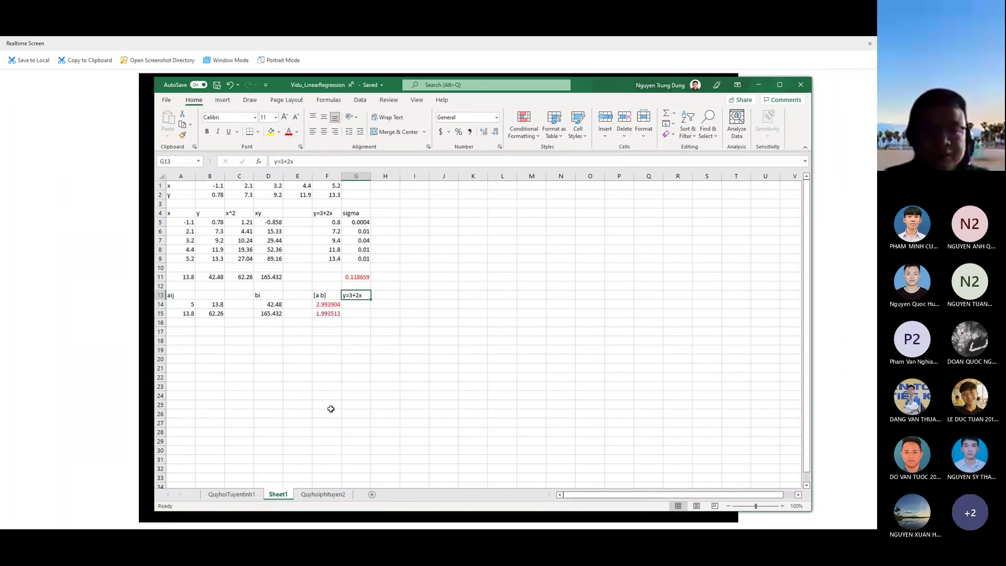
- Look at the reference chart on the QuyhoiTuyentinh1 sheet and return to empty cell I6 on Sheet1
click(242, 489)
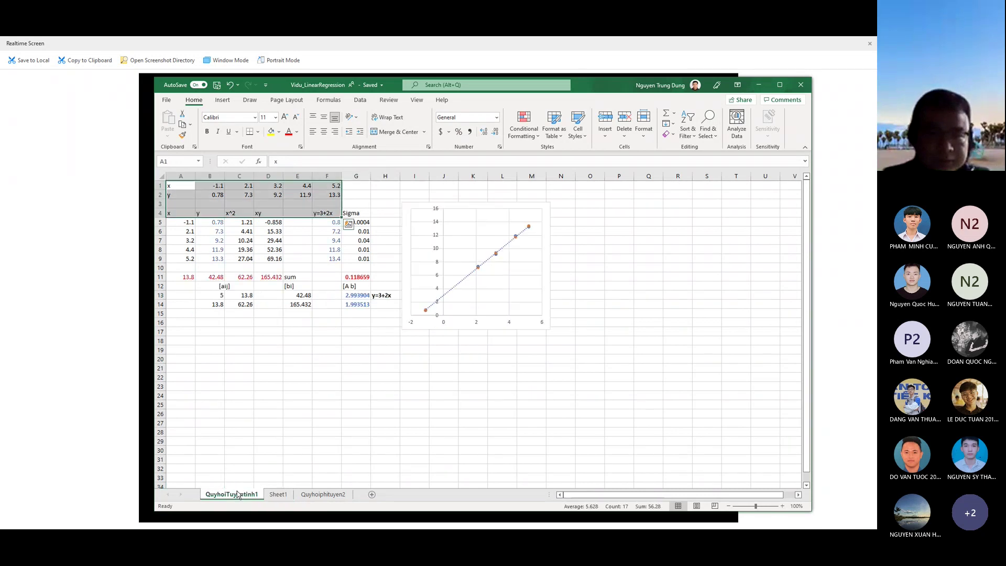
click(278, 493)
click(424, 233)
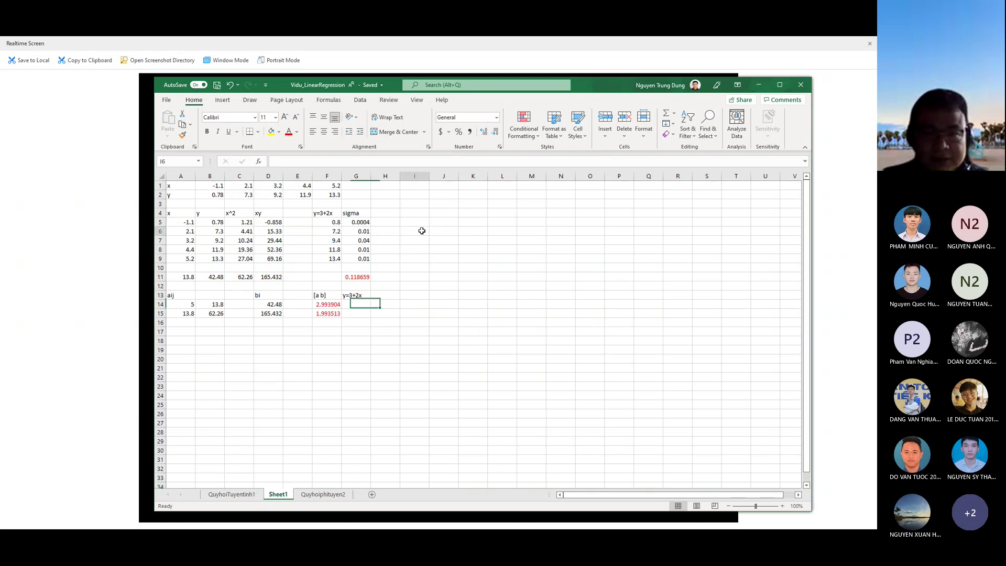
right_click(423, 235)
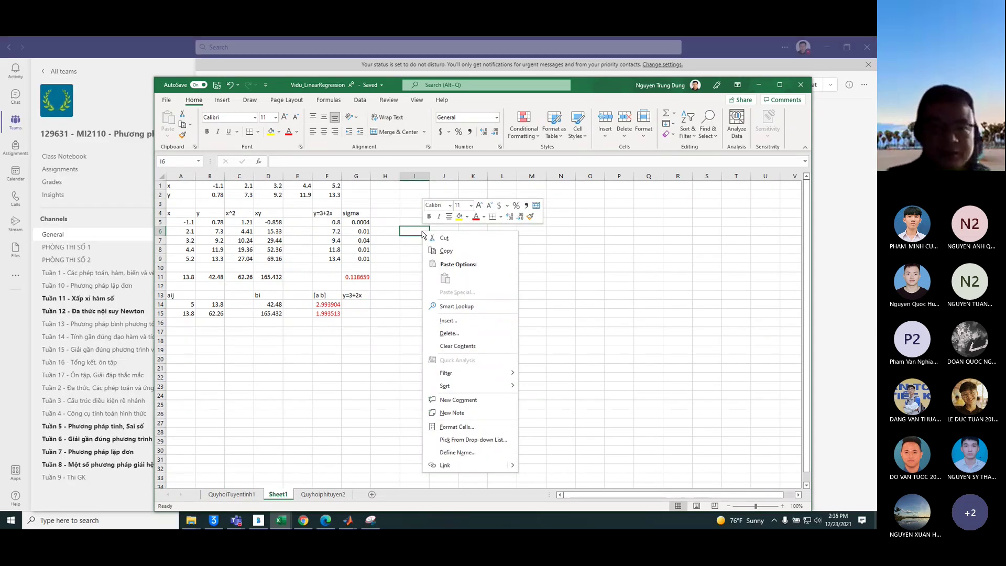
click(404, 260)
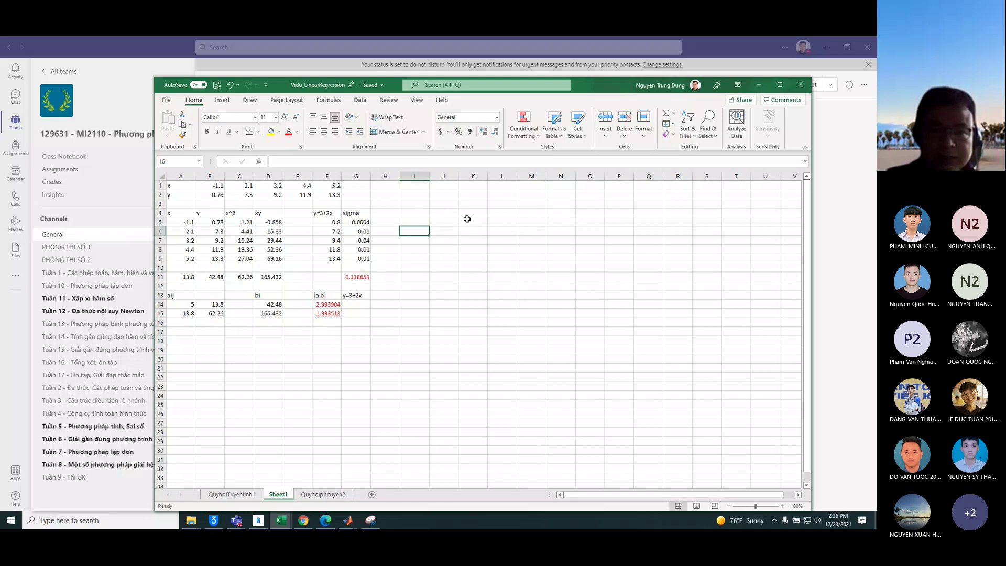
- Insert a blank scatter chart on Sheet1 and place it beside the data table, with its upper edge around row 4 from column I
click(412, 212)
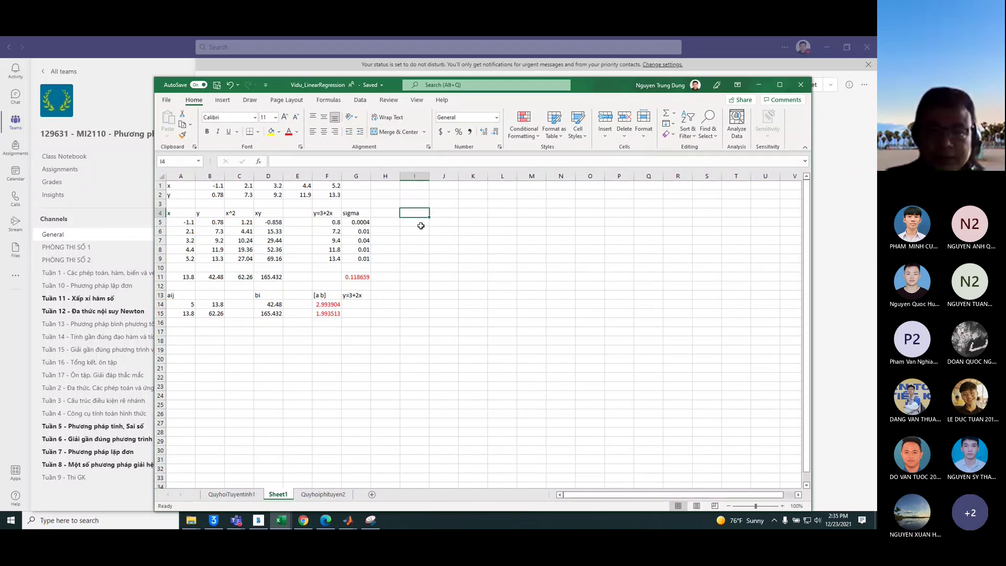
click(414, 224)
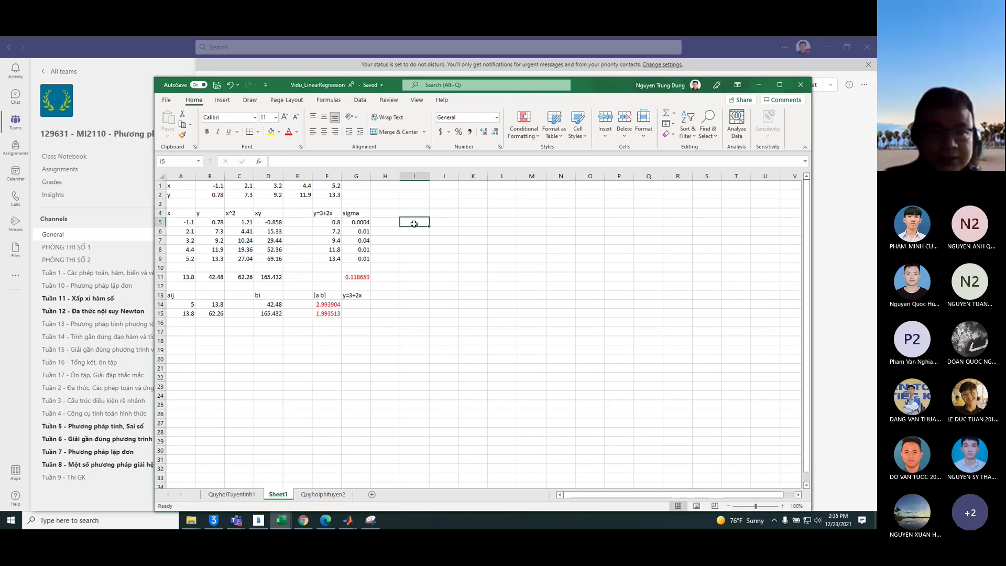
right_click(414, 224)
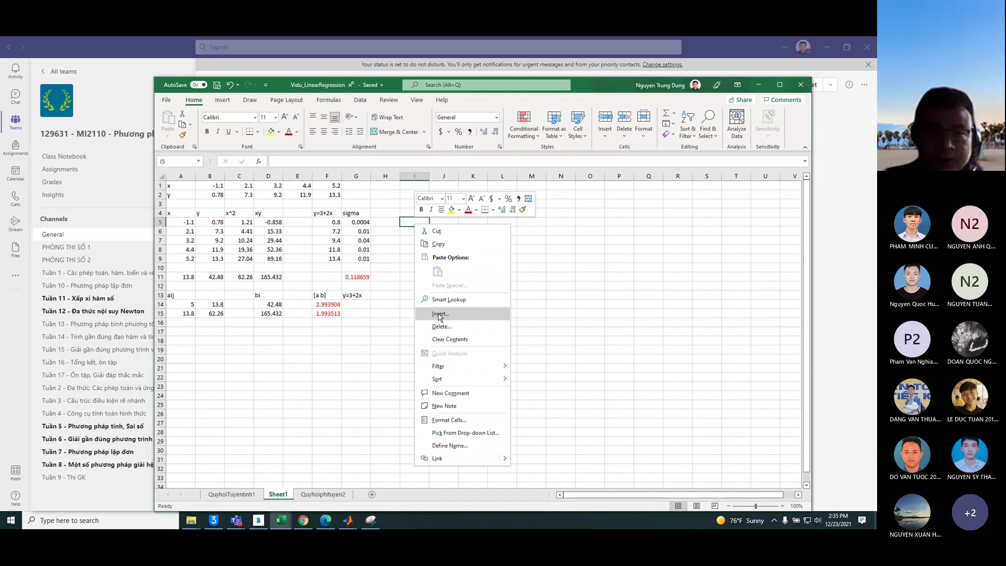
key(Escape)
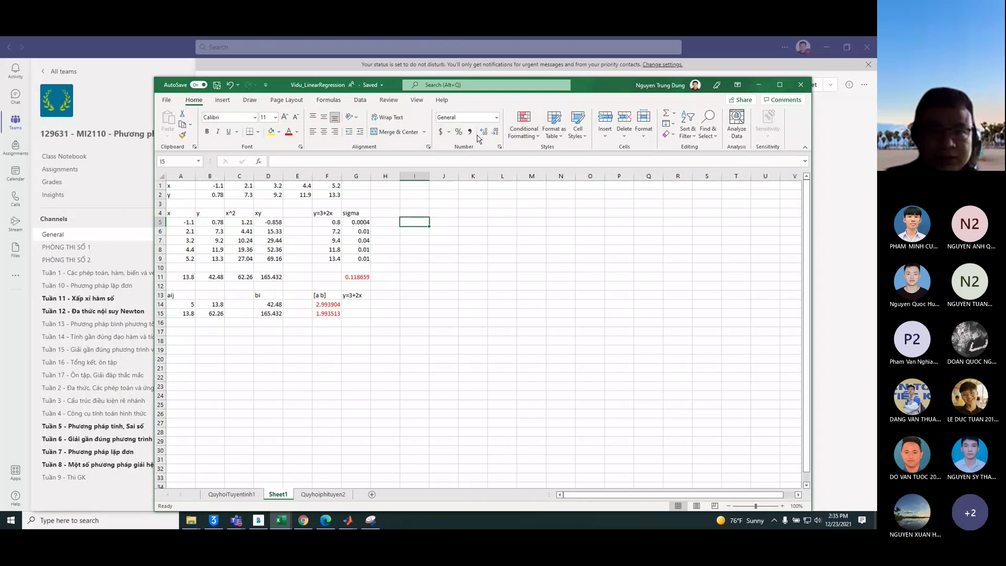
click(219, 101)
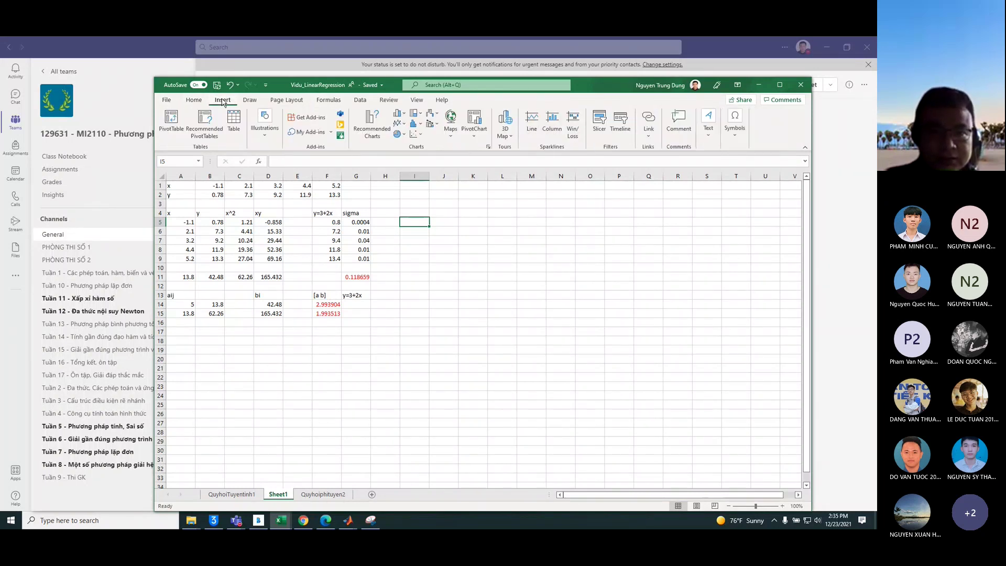
click(418, 135)
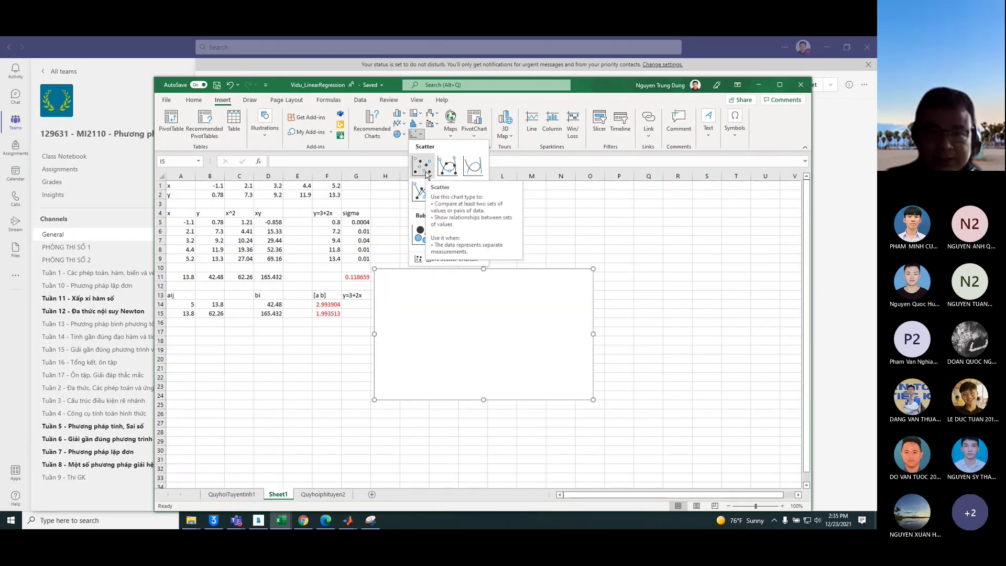
click(426, 174)
drag(449, 270, 488, 208)
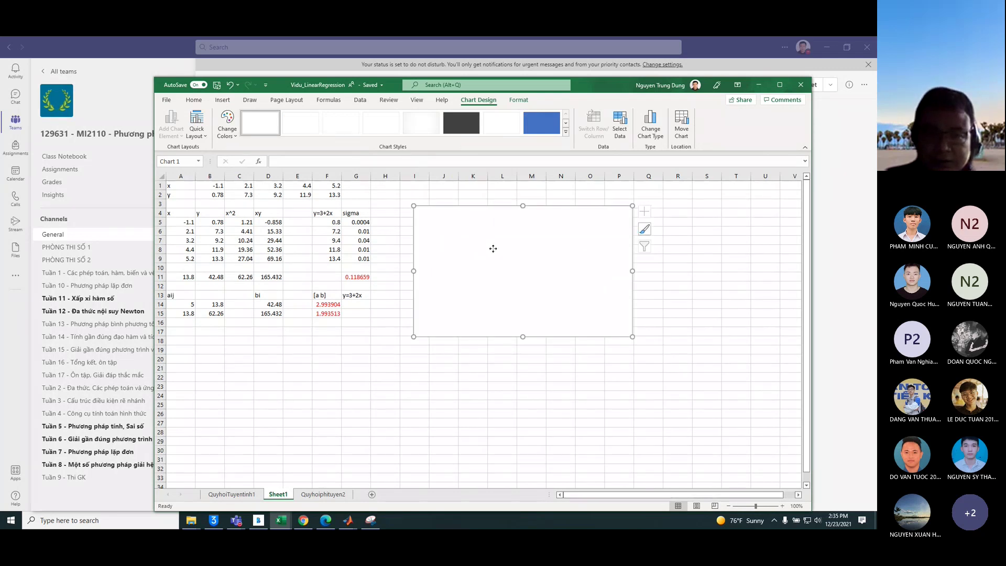
- Add a series named x-y to the blank chart, with X values from A5:A9 and Y values from B5:B9
right_click(493, 248)
click(538, 371)
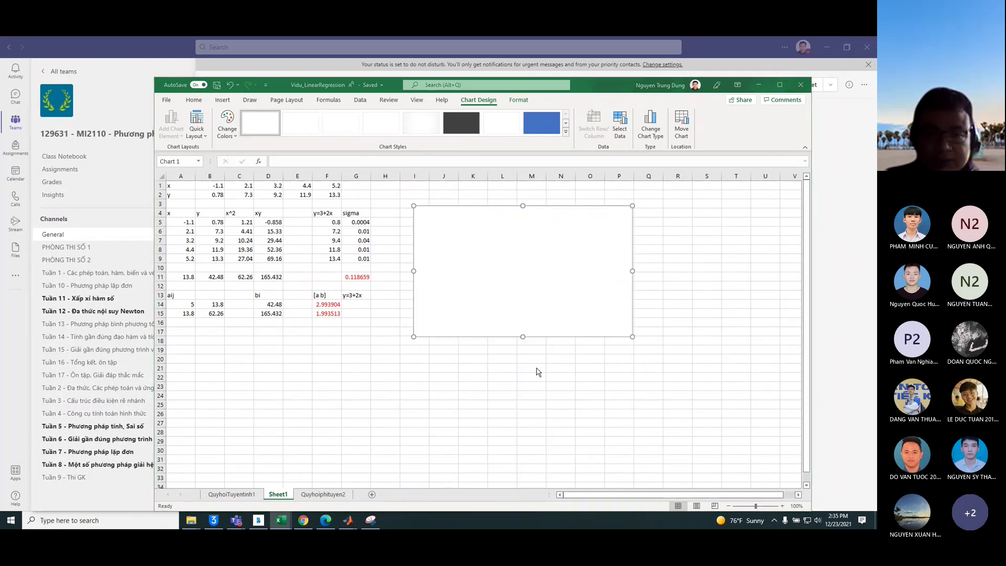
click(325, 270)
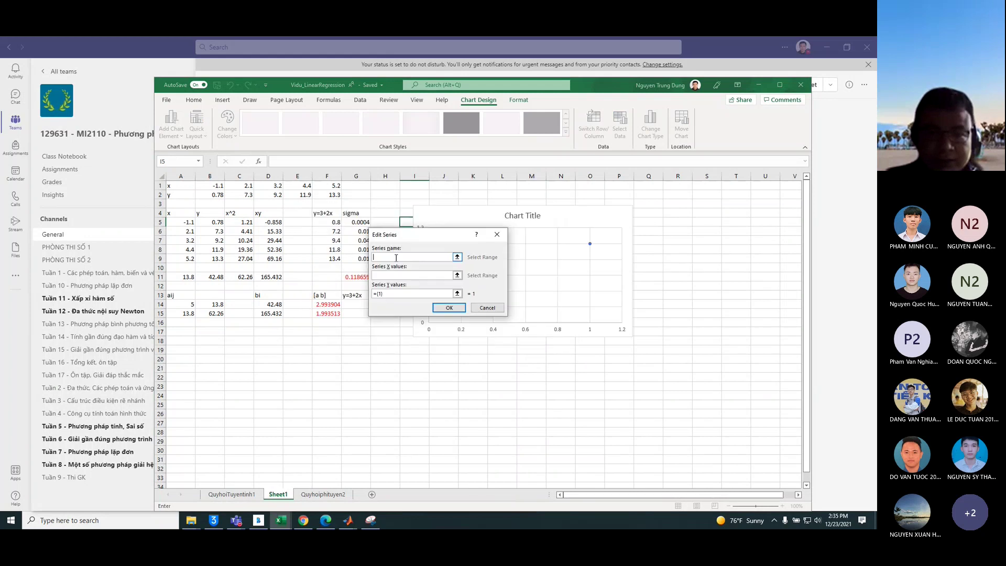
text(x-y)
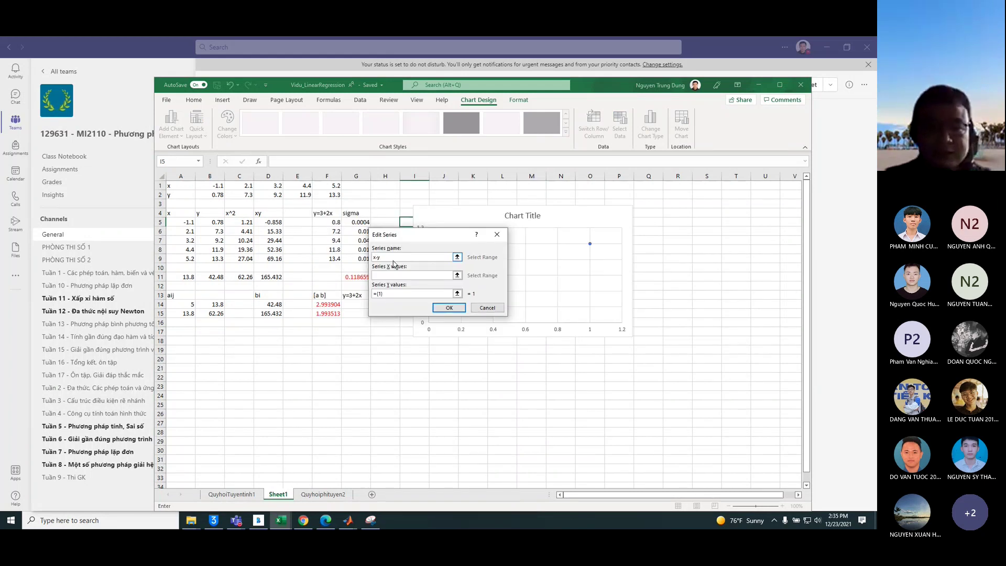
click(386, 277)
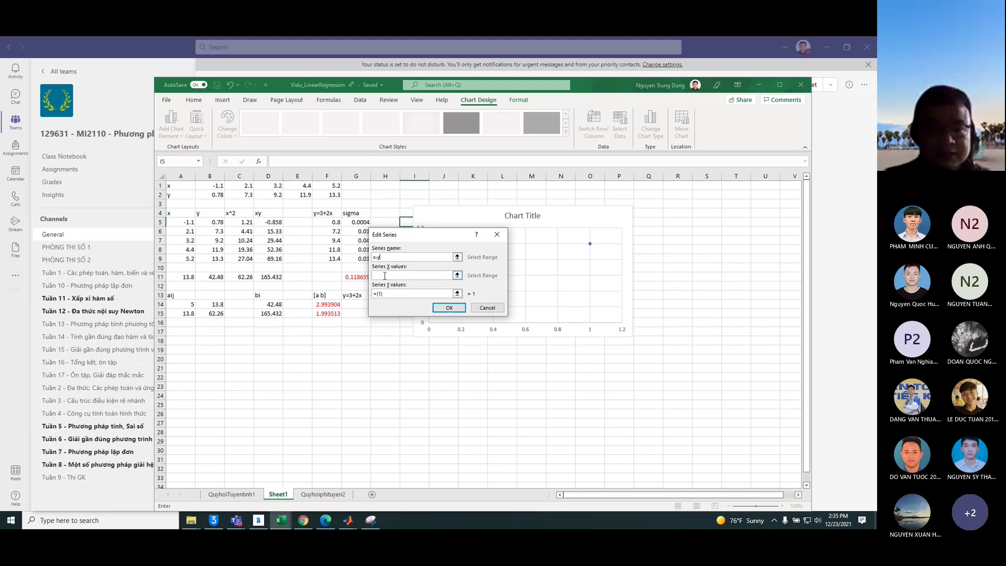
drag(189, 223, 189, 259)
click(396, 293)
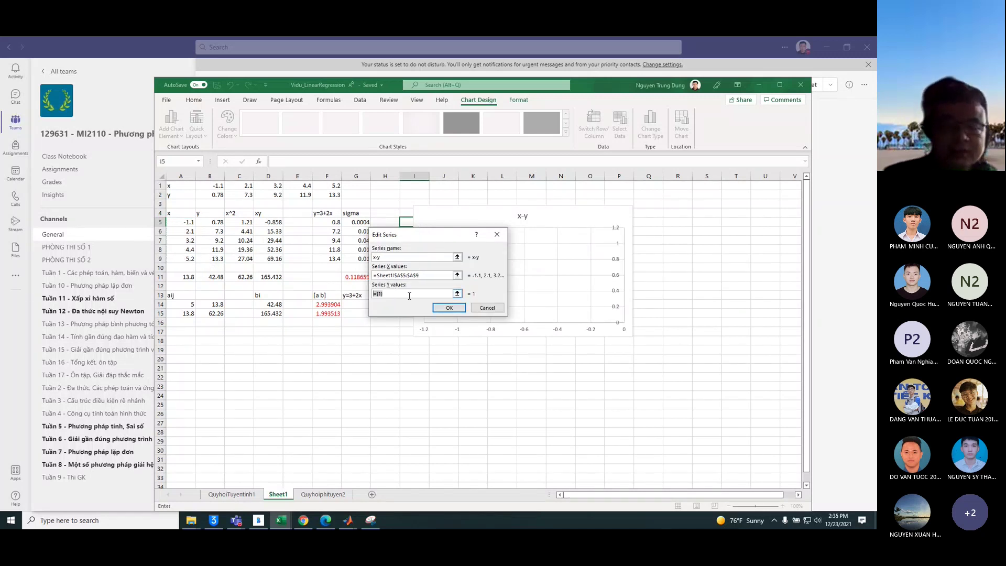
drag(212, 222, 204, 258)
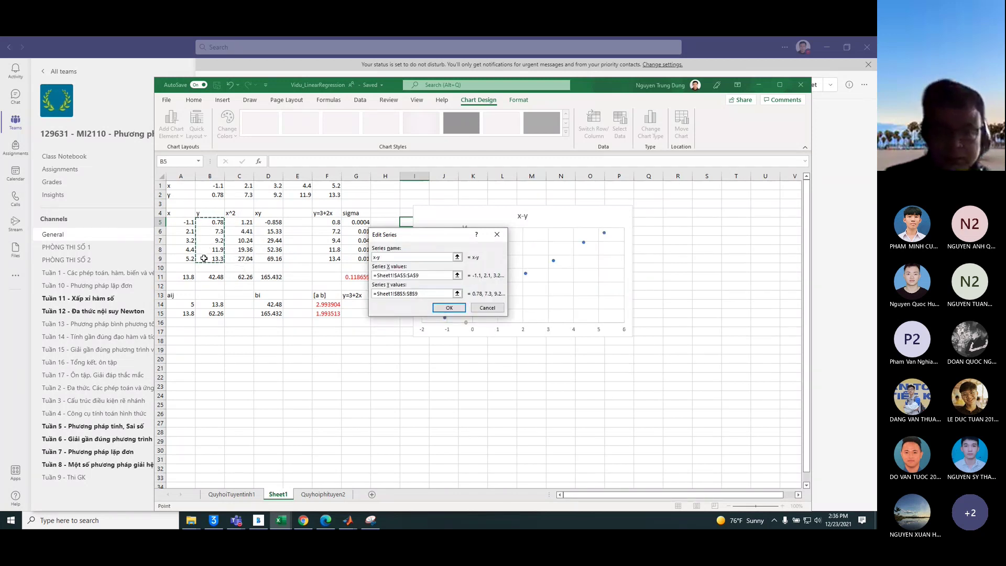
click(449, 308)
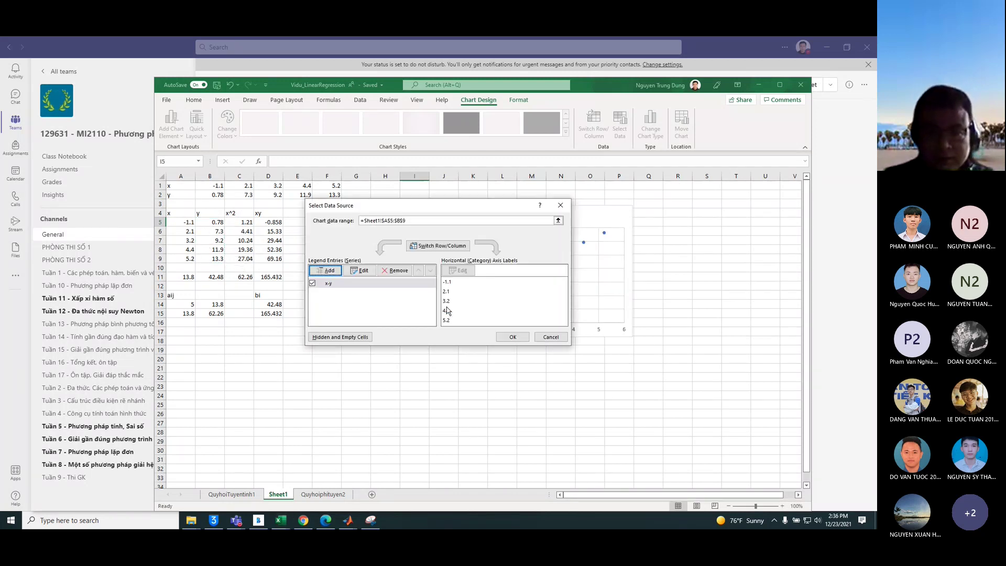
click(509, 337)
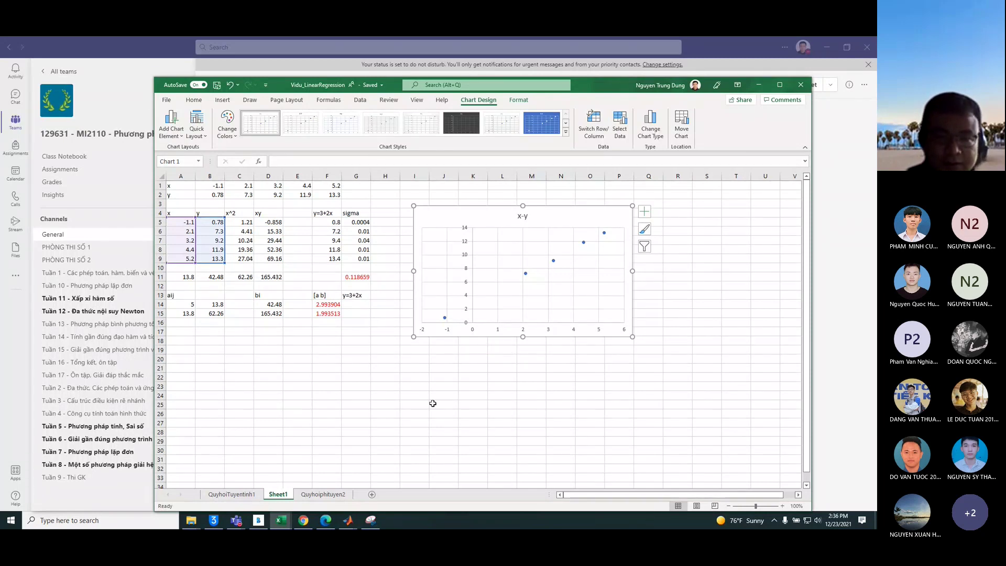
- Compare the new chart on Sheet1 with the reference chart on the QuyhoiTuyentinh1 sheet, including the reference chart's trendline options
click(239, 495)
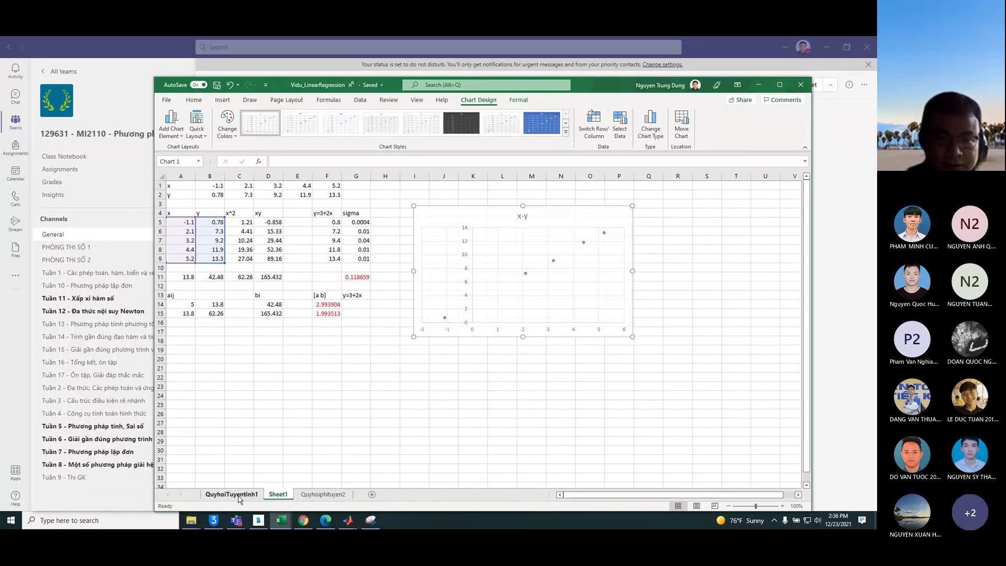
click(278, 495)
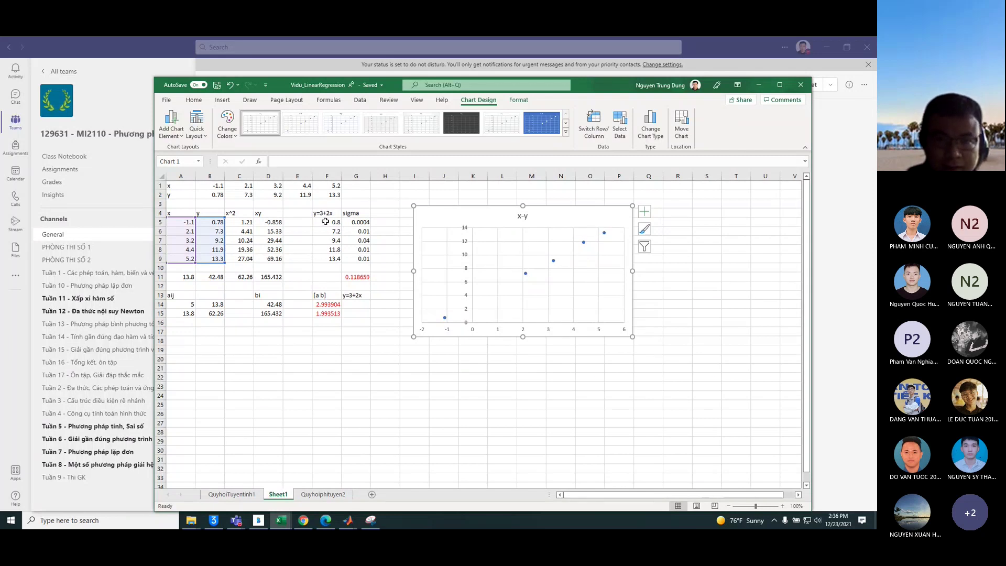
click(231, 494)
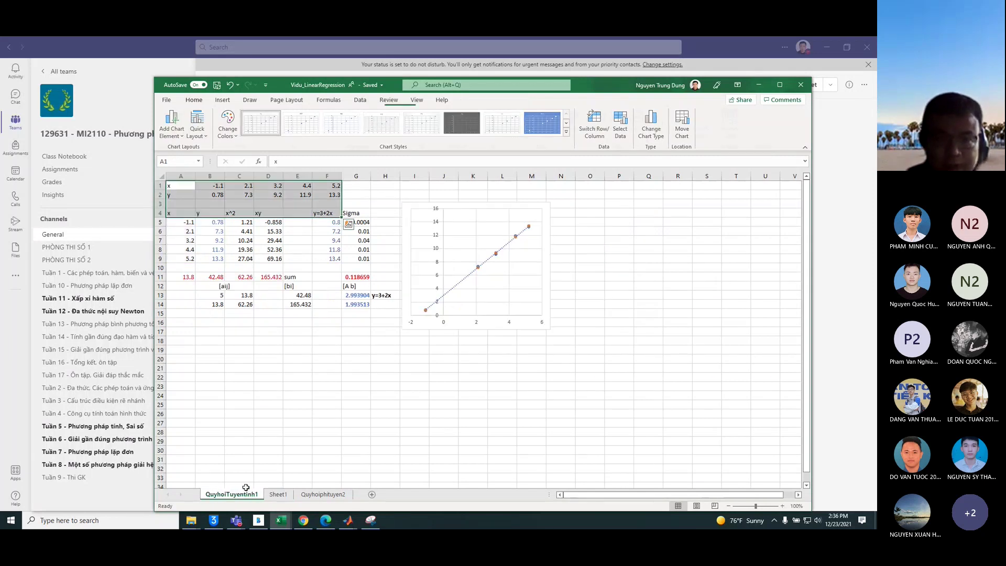
click(278, 495)
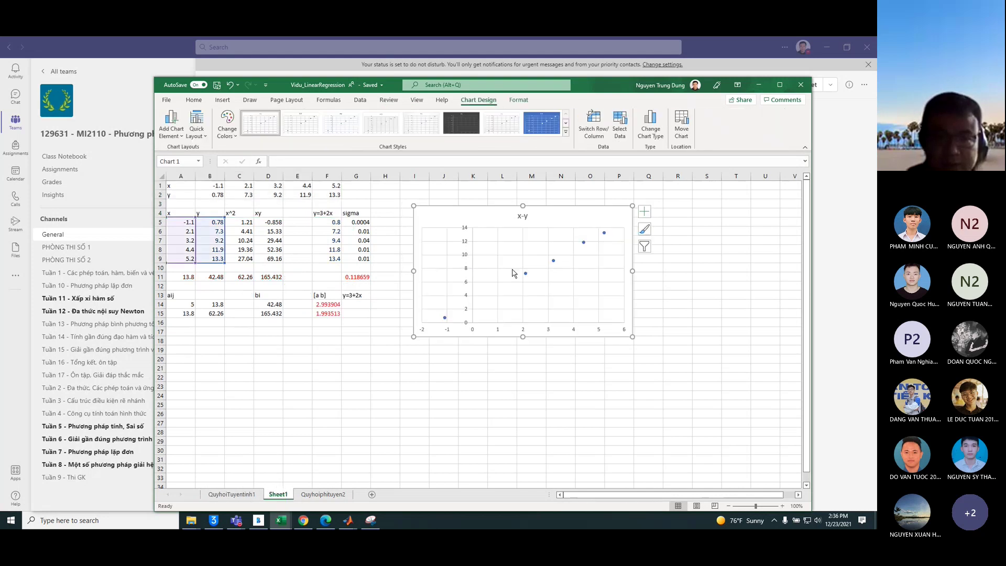
click(325, 213)
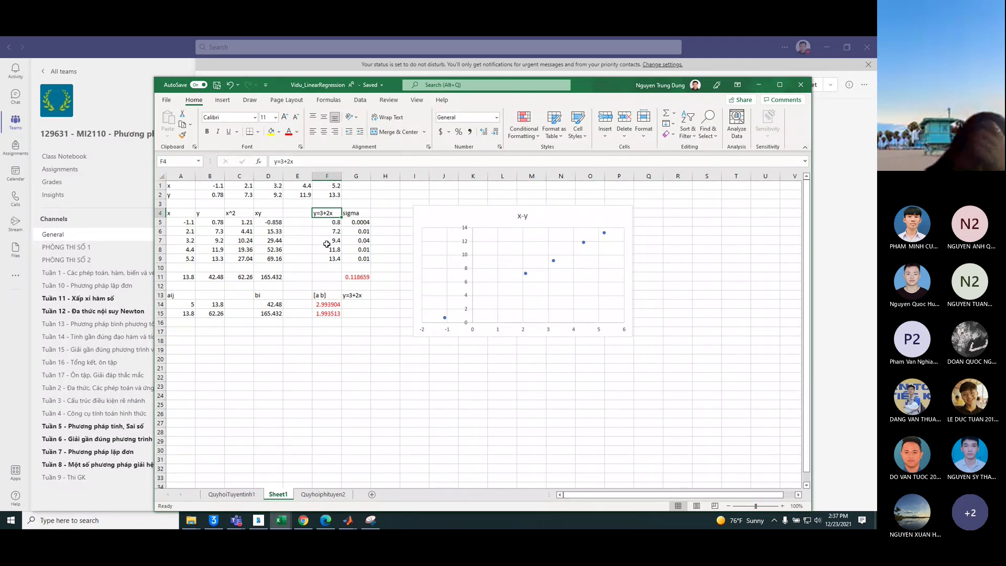
click(231, 493)
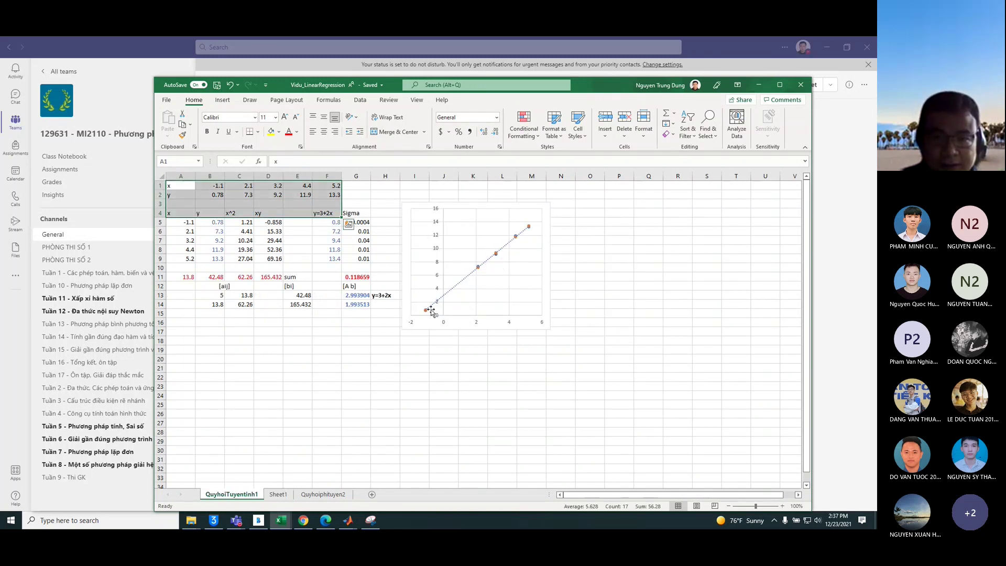
click(449, 305)
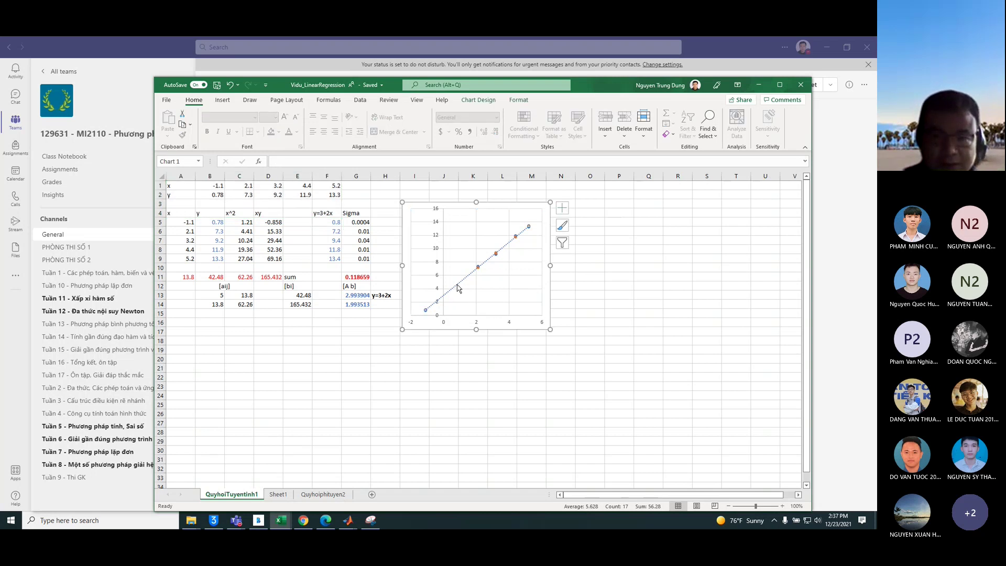
double_click(457, 287)
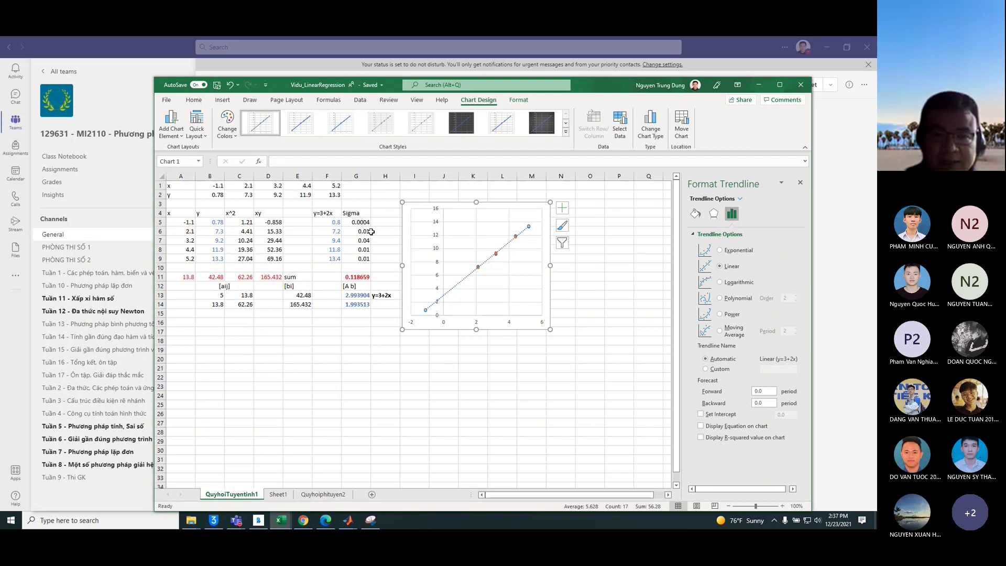
click(594, 287)
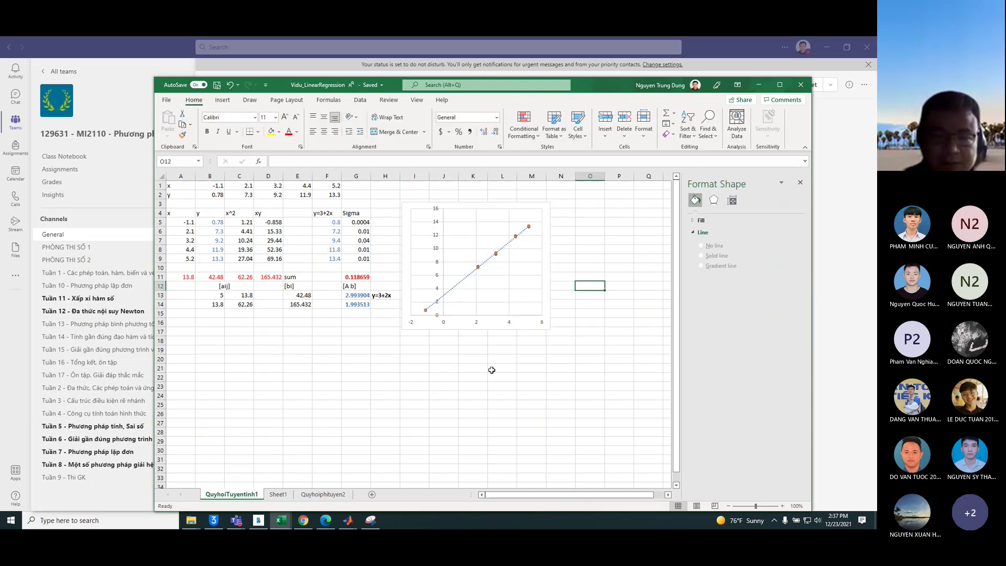
click(278, 494)
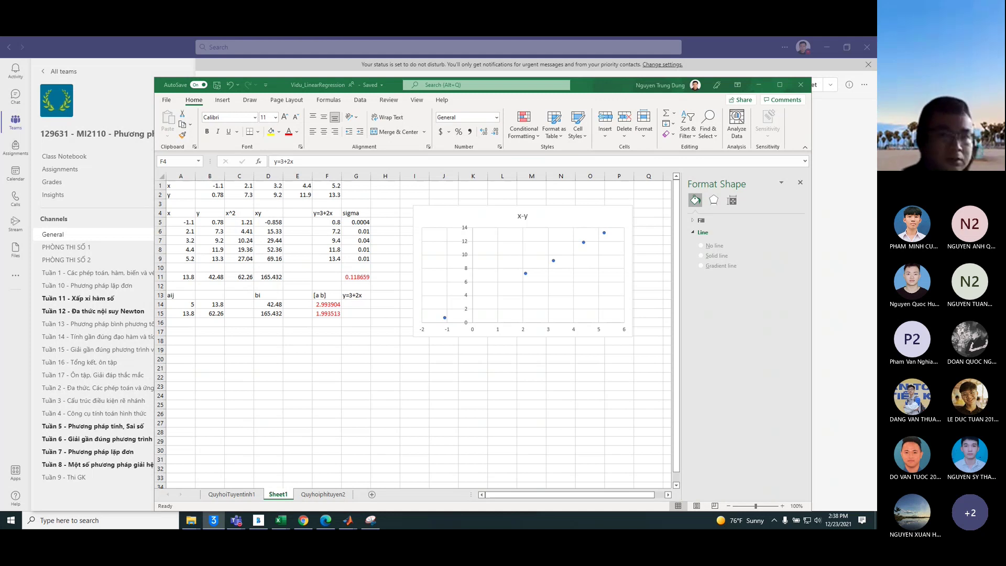
- Switch to the mirrored note slide on y = ae^(bx), double-underline y_i < 0 and circle the Y of Y = ln(-y) in blue pen
key(alt+Tab)
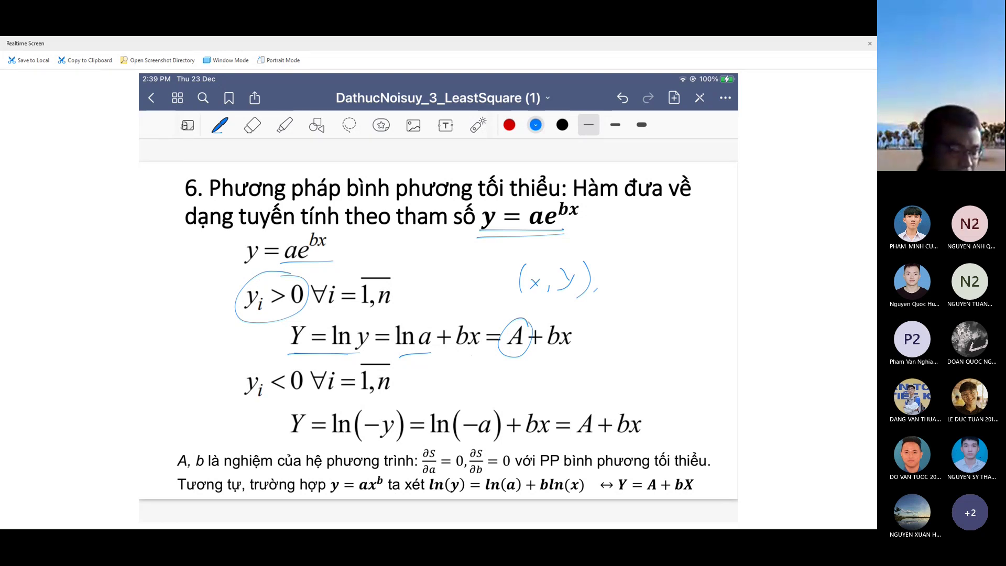
drag(241, 400, 292, 397)
drag(236, 406, 289, 404)
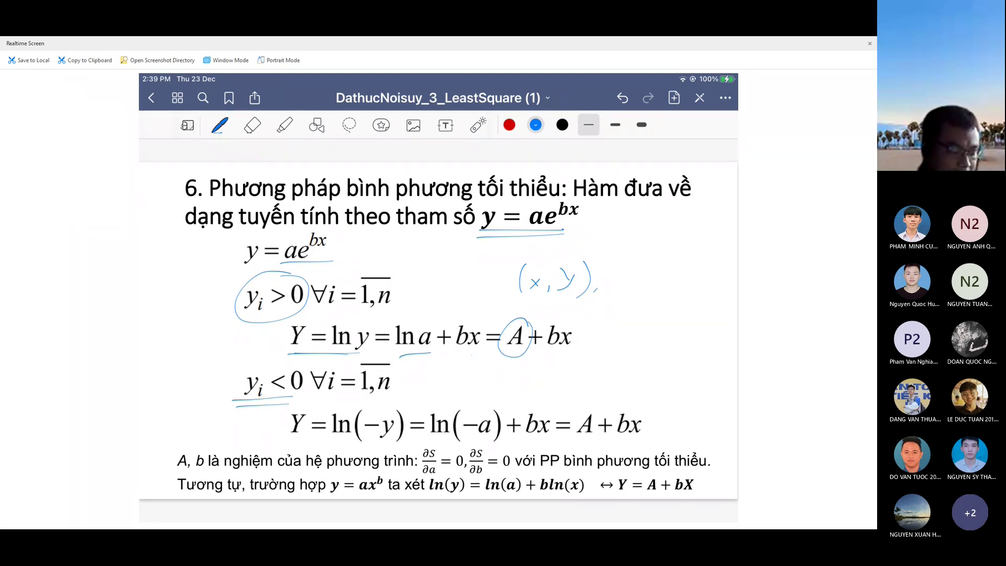
drag(307, 402, 310, 422)
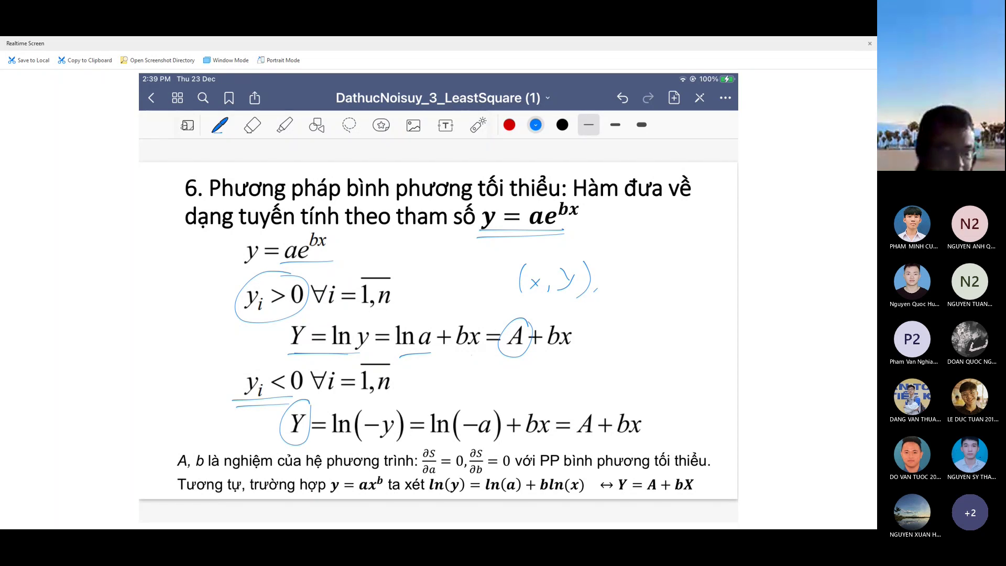
- Underline A + bx in the ln(-y) equation and circle its A and b, and underline "A, b" in the text beneath it
drag(573, 437, 629, 439)
drag(579, 442, 614, 441)
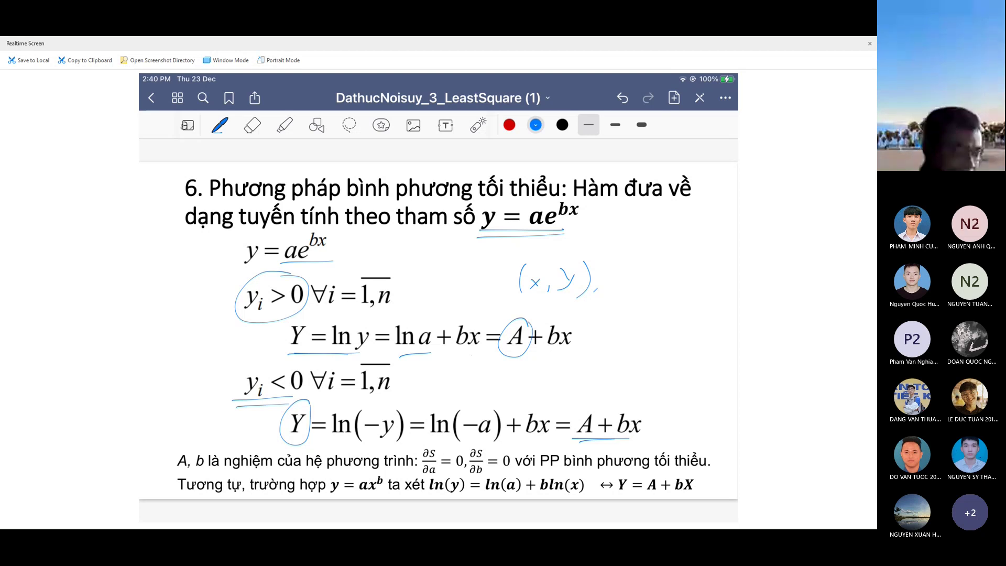
drag(172, 470, 202, 472)
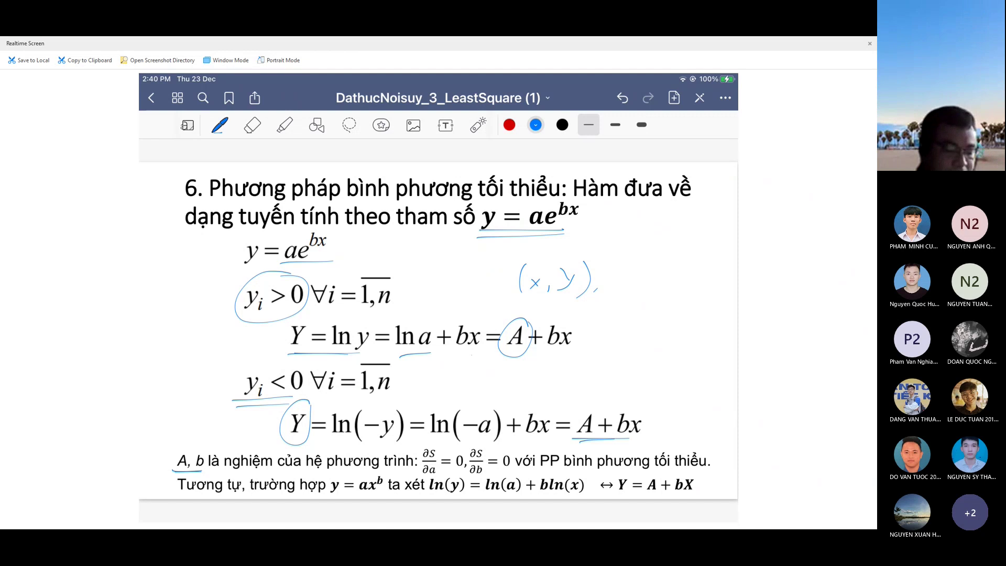
mouse_move(597, 410)
mouse_down()
mouse_move(600, 436)
mouse_move(630, 410)
mouse_up()
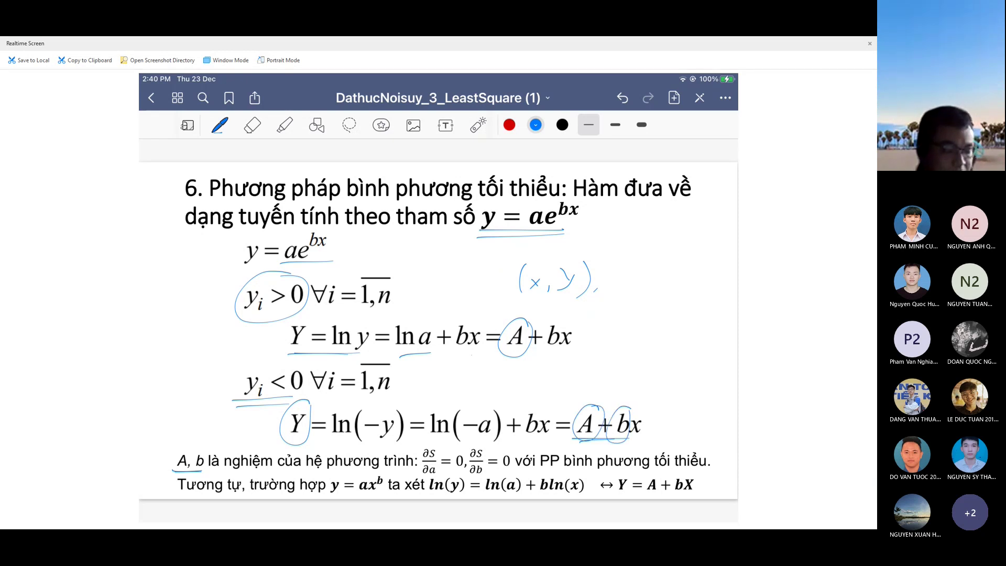
- Underline the handwritten (x, y) with several blue pen strokes
drag(515, 300, 532, 297)
drag(551, 299, 596, 292)
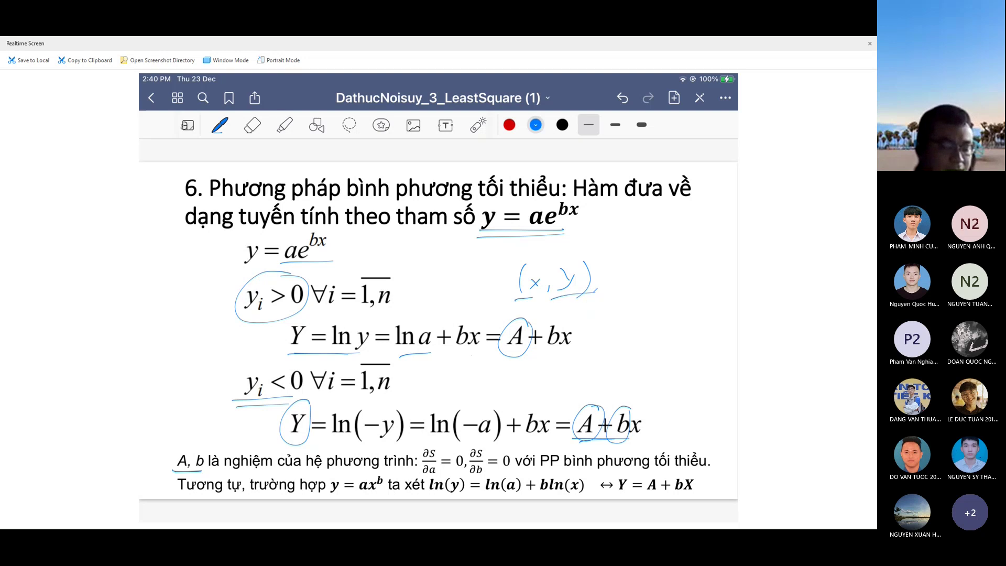
drag(516, 302, 619, 295)
drag(531, 302, 593, 296)
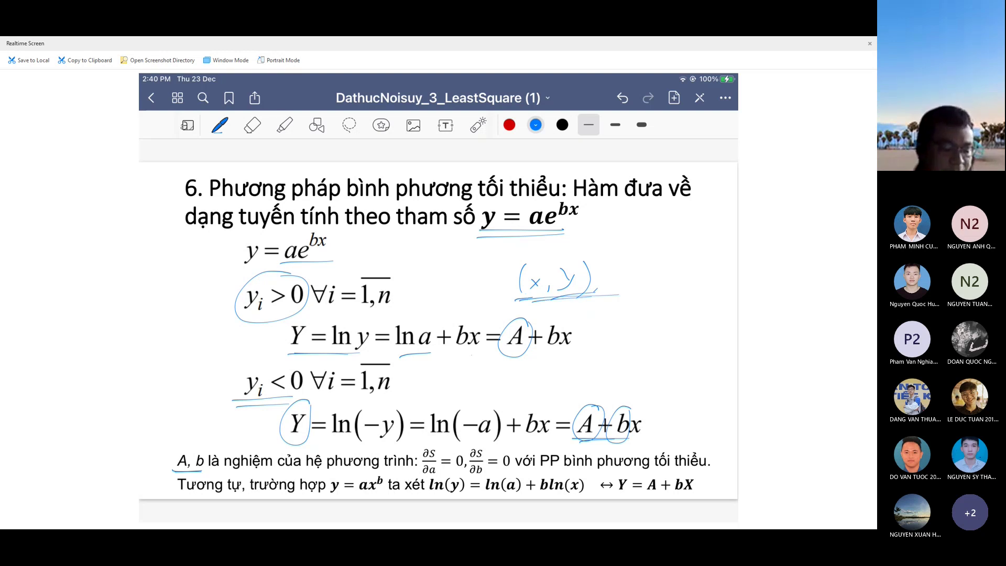
- Underline "bình phương" and the formula y = ax^b in the last two text lines of the slide
drag(555, 469, 632, 467)
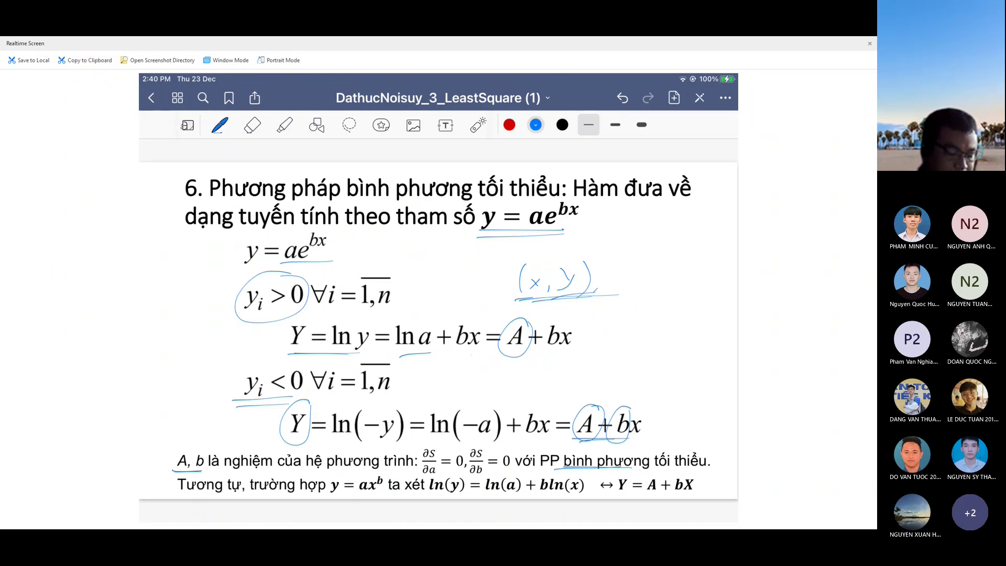
drag(331, 493, 374, 490)
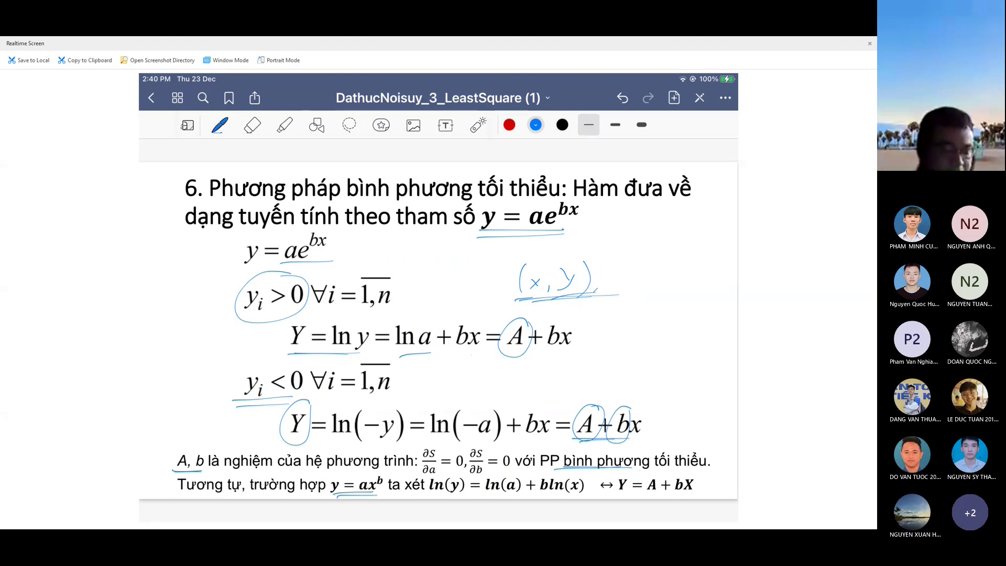
- Underline ln(y) and circle A and b in the slide's last line, and handwrite a double-underlined (x, y) beside the ln formulas
drag(430, 494, 461, 492)
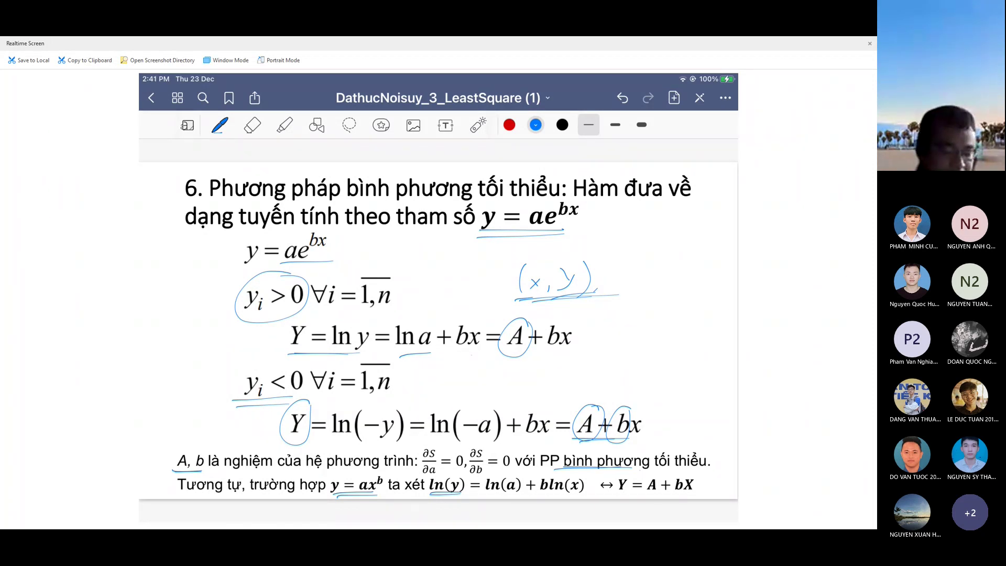
mouse_move(630, 334)
mouse_down()
mouse_move(627, 363)
mouse_move(647, 355)
mouse_up()
mouse_move(648, 343)
mouse_down()
mouse_move(640, 355)
mouse_move(667, 359)
mouse_up()
drag(679, 332, 691, 362)
mouse_move(618, 373)
mouse_down()
mouse_move(701, 358)
mouse_move(685, 367)
mouse_up()
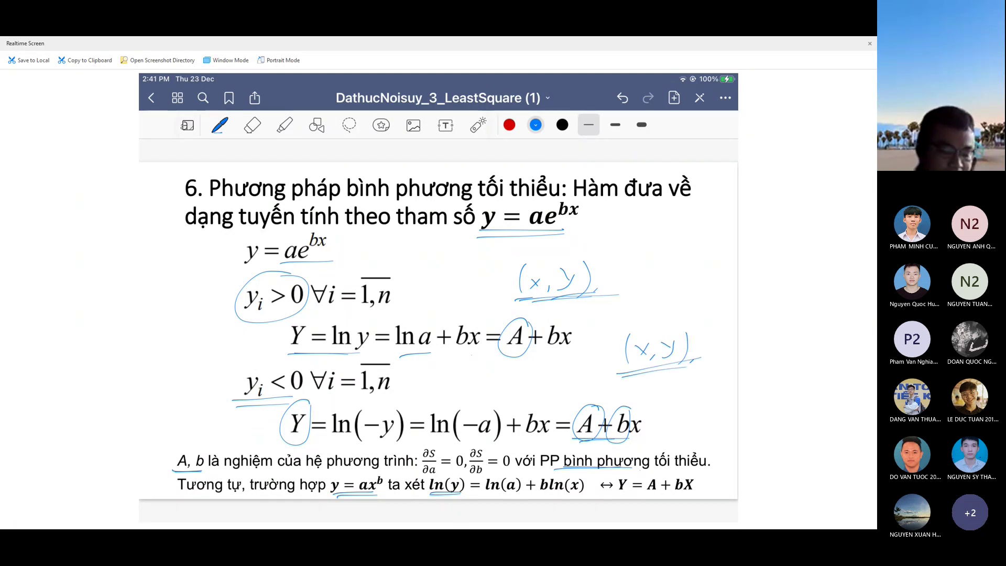
drag(649, 473, 679, 497)
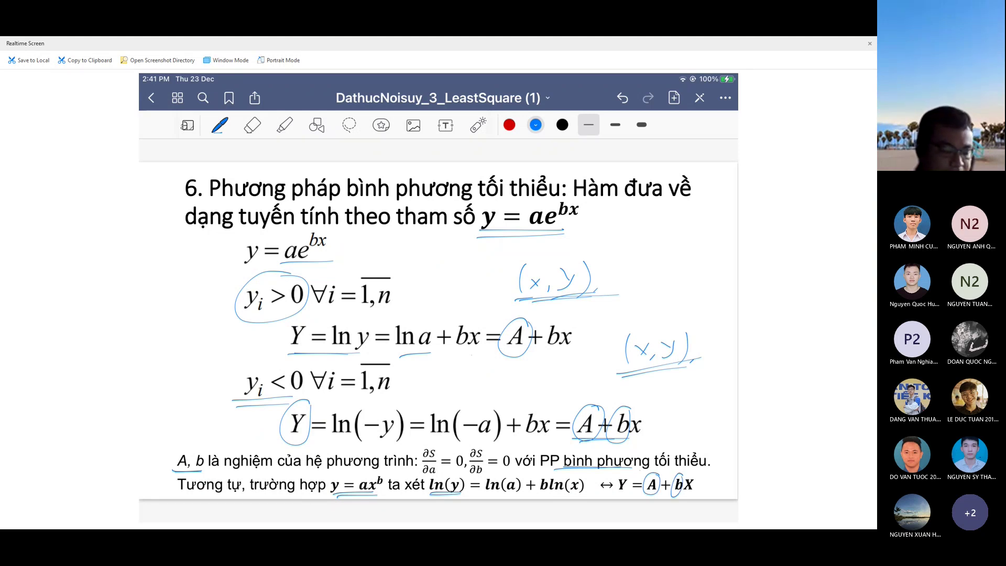
- Switch to the example slide on k = ae^(bt), circle its t/k data table and draw two short lines beneath the table values
click(699, 97)
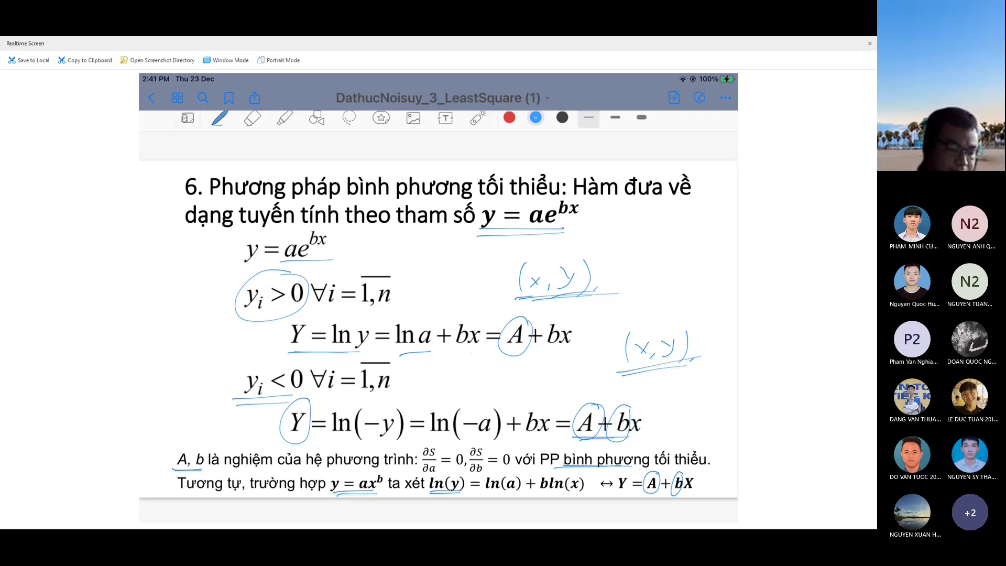
scroll(438, 325, down, 5)
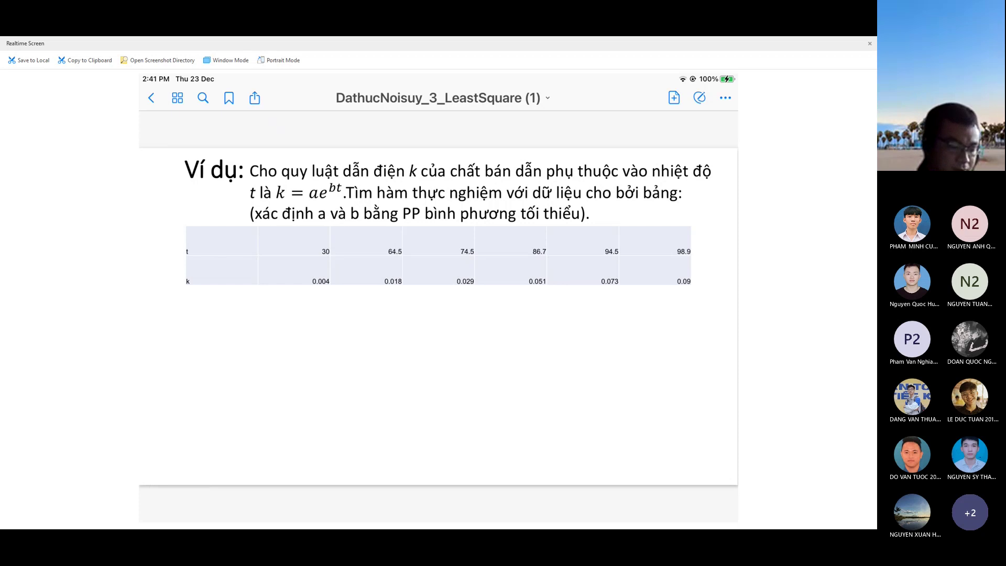
click(700, 97)
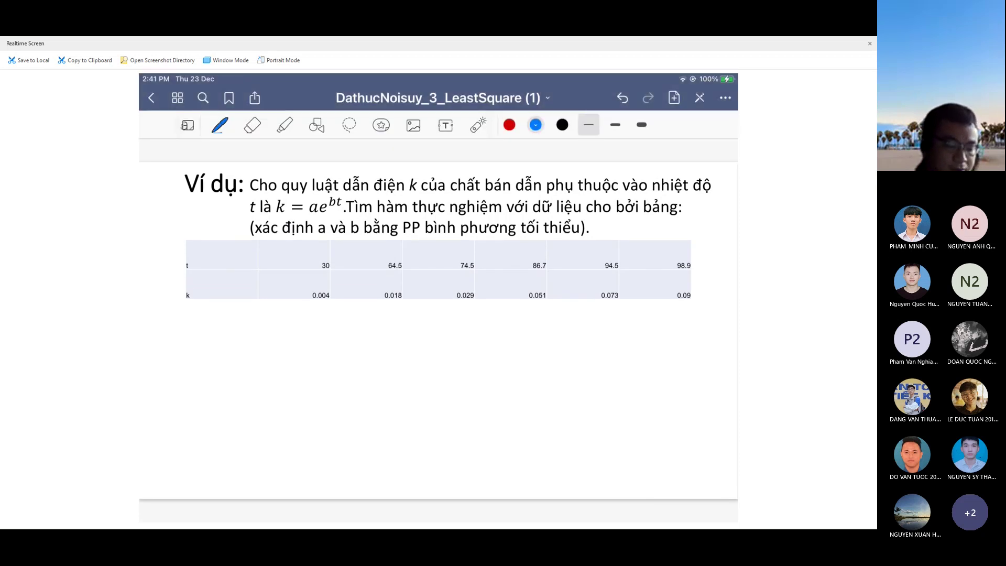
mouse_move(694, 239)
mouse_down()
mouse_move(251, 242)
mouse_move(278, 317)
mouse_move(585, 312)
mouse_move(690, 267)
mouse_move(687, 236)
mouse_up()
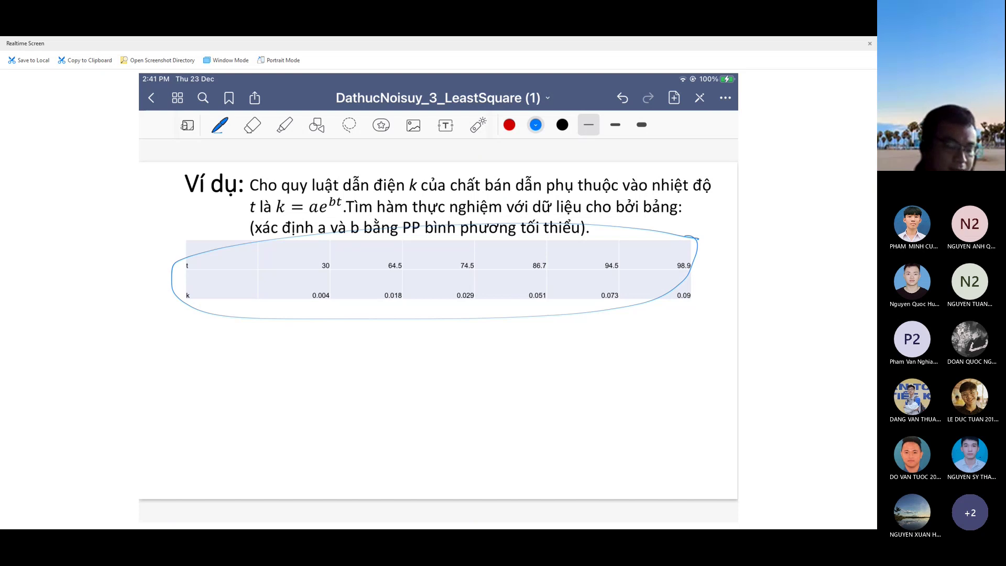
drag(507, 313, 599, 309)
drag(248, 338, 369, 334)
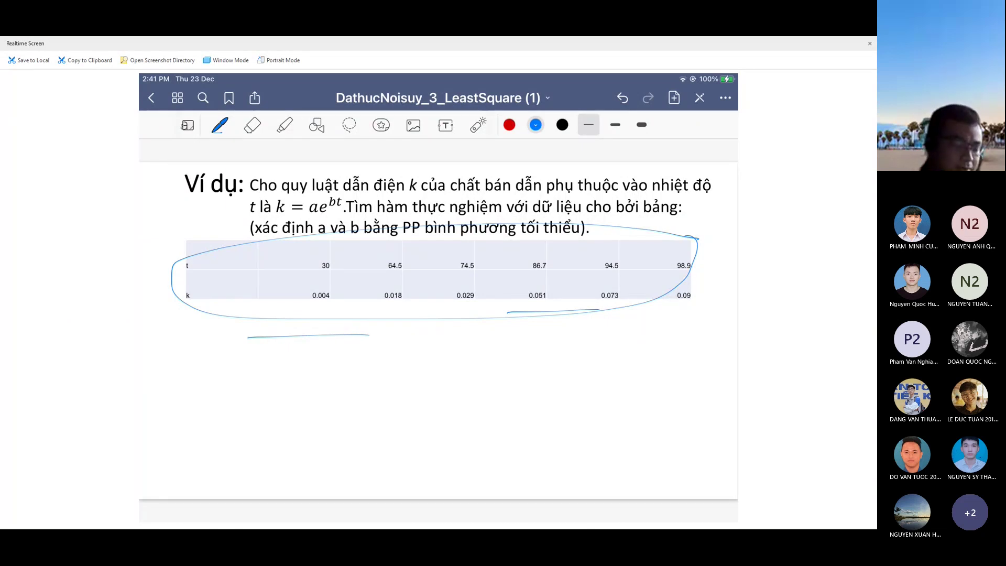
- Handwrite the linearised equation ln k = ln a + bt in the blank area below the data table
drag(306, 374, 371, 366)
drag(356, 377, 396, 373)
drag(397, 374, 425, 362)
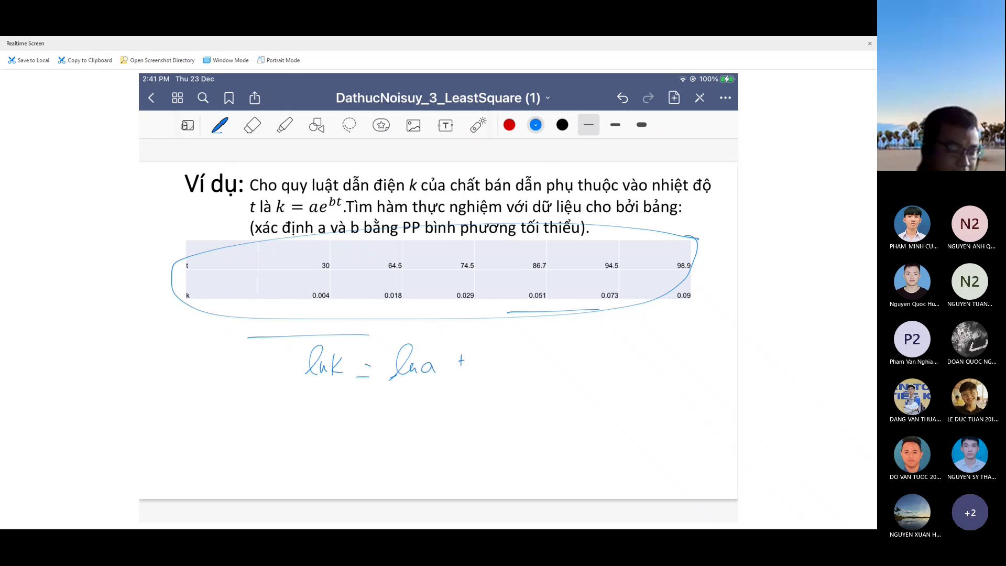
mouse_move(492, 343)
mouse_down()
mouse_move(485, 367)
mouse_move(522, 357)
mouse_up()
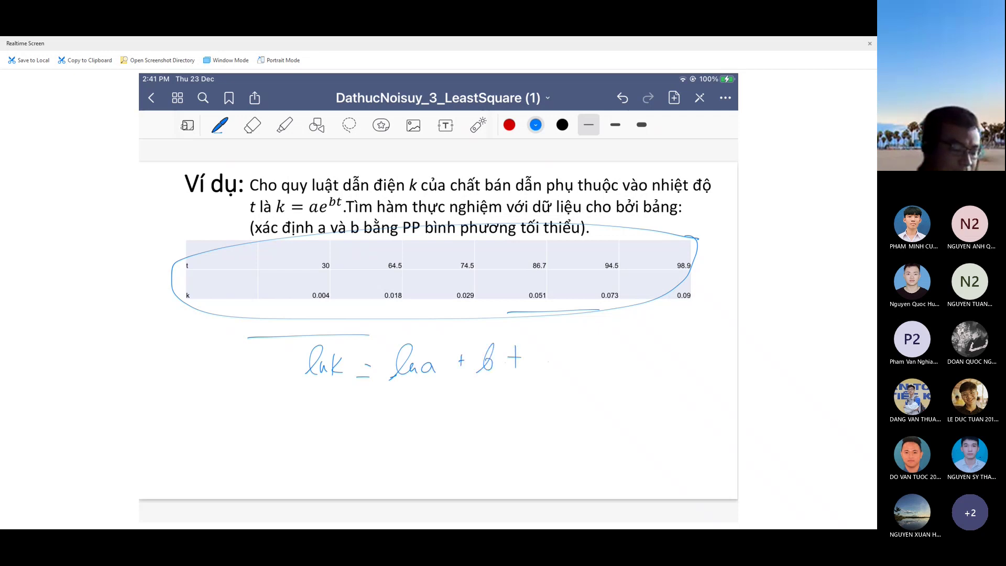
- Handwrite Y = A + bx beneath the ln k equation and draw a box around it
mouse_move(313, 396)
mouse_down()
mouse_move(327, 411)
mouse_move(323, 425)
mouse_move(373, 412)
mouse_up()
mouse_move(362, 420)
mouse_down()
mouse_move(417, 398)
mouse_move(425, 418)
mouse_move(461, 415)
mouse_up()
mouse_move(492, 396)
mouse_down()
mouse_move(479, 421)
mouse_move(492, 403)
mouse_move(520, 414)
mouse_up()
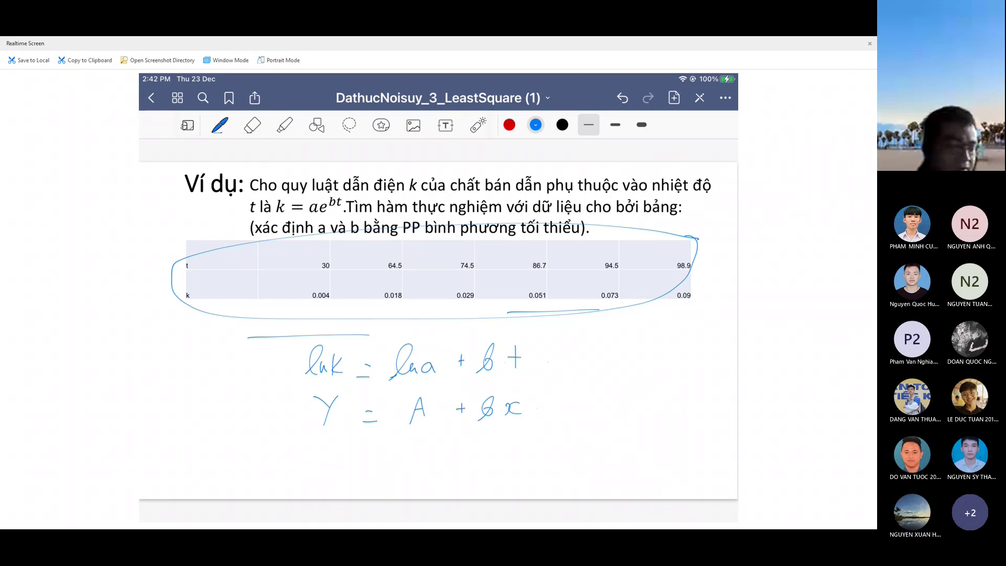
drag(305, 390, 306, 435)
mouse_move(313, 387)
mouse_down()
mouse_move(507, 380)
mouse_move(557, 414)
mouse_move(551, 427)
mouse_move(295, 442)
mouse_up()
drag(549, 428, 558, 427)
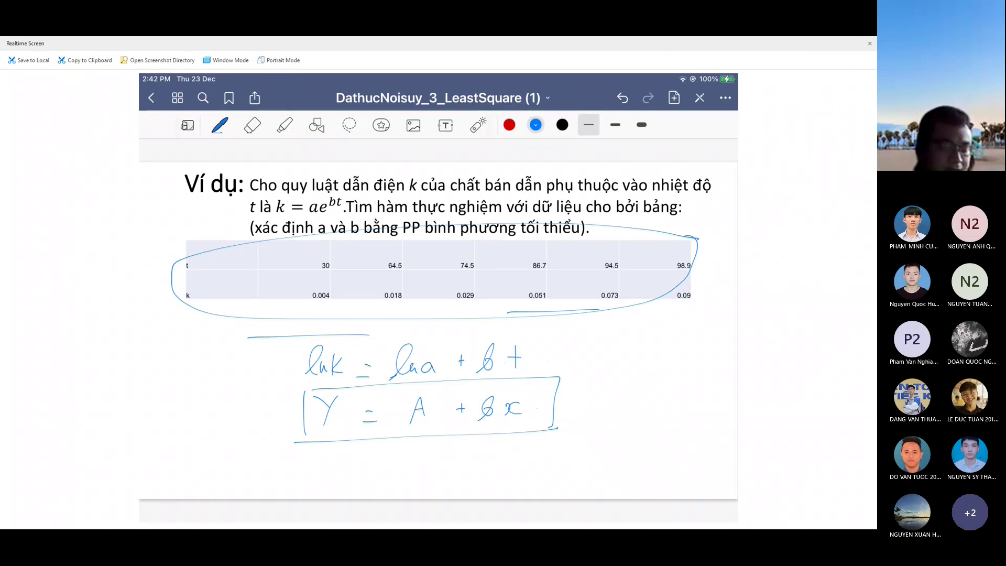
- Sketch a calculation table beside the equations with columns x, y, Y, x² and xY, closed by a horizontal line at its base
drag(613, 349, 613, 435)
drag(652, 358, 651, 435)
drag(691, 344, 692, 413)
drag(570, 368, 714, 370)
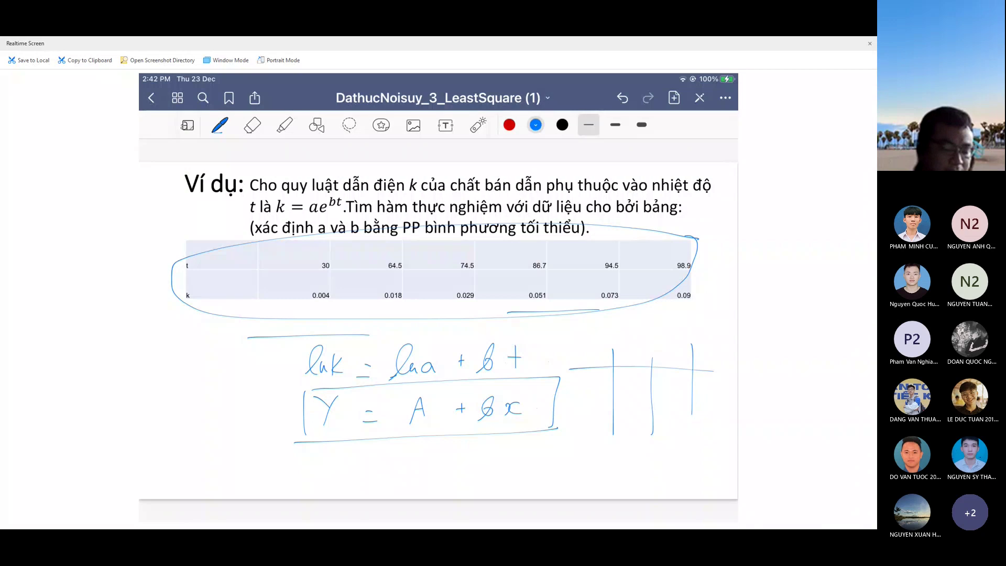
drag(571, 355, 631, 365)
drag(663, 344, 670, 354)
mouse_move(676, 343)
mouse_down()
mouse_move(668, 366)
mouse_move(702, 362)
mouse_up()
drag(708, 351, 715, 410)
mouse_move(721, 352)
mouse_down()
mouse_move(737, 370)
mouse_move(727, 370)
mouse_up()
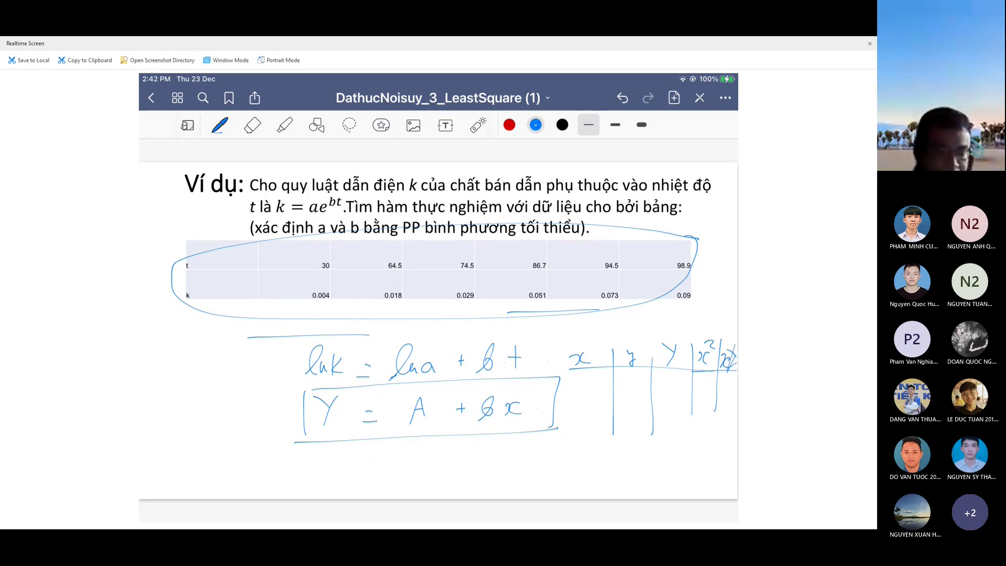
drag(579, 444, 731, 436)
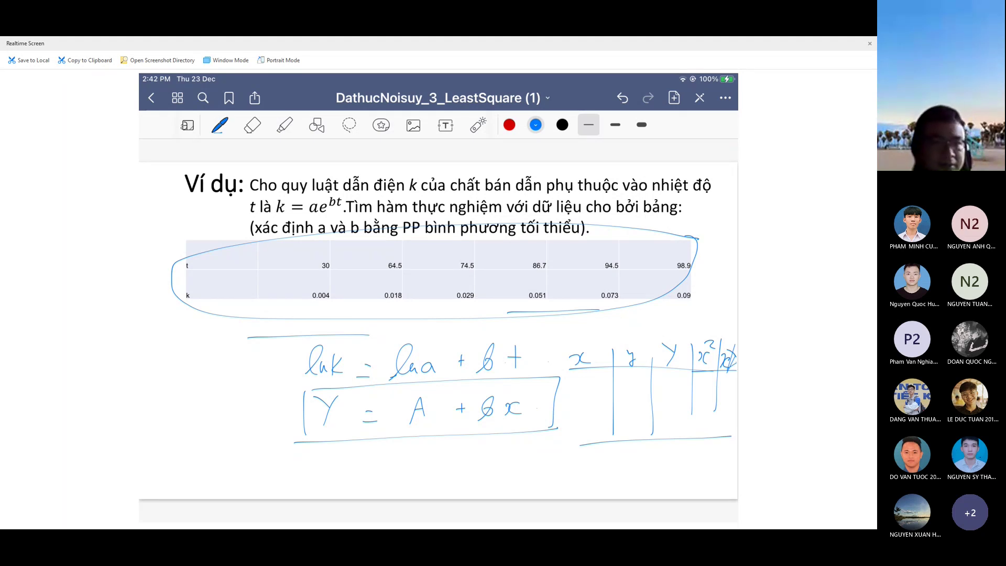
- Switch to Snipping Tool and capture a new snip of the annotated example slide
key(alt+Tab)
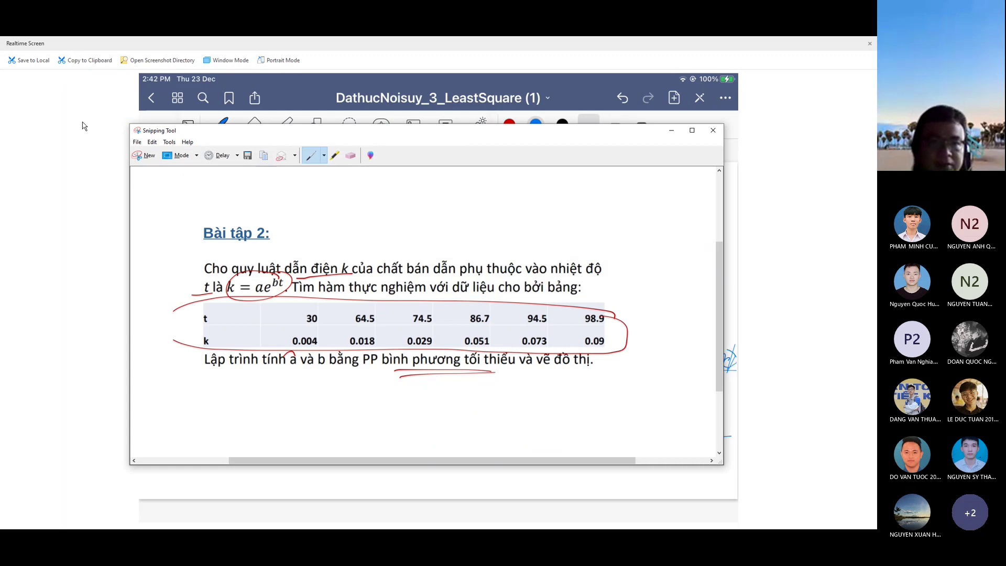
key(alt+Tab)
key(ctrl+n)
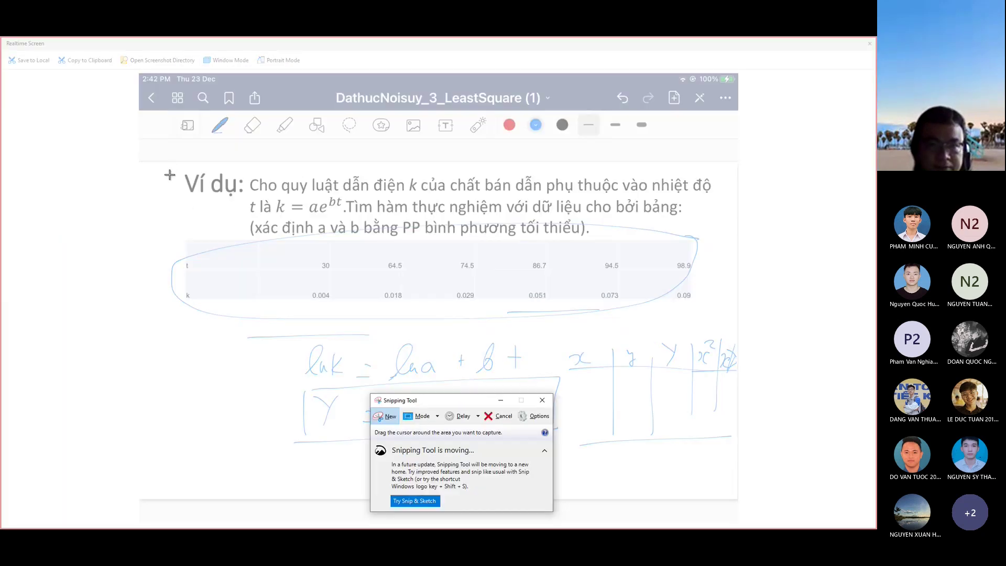
drag(170, 167, 735, 478)
click(150, 79)
click(160, 87)
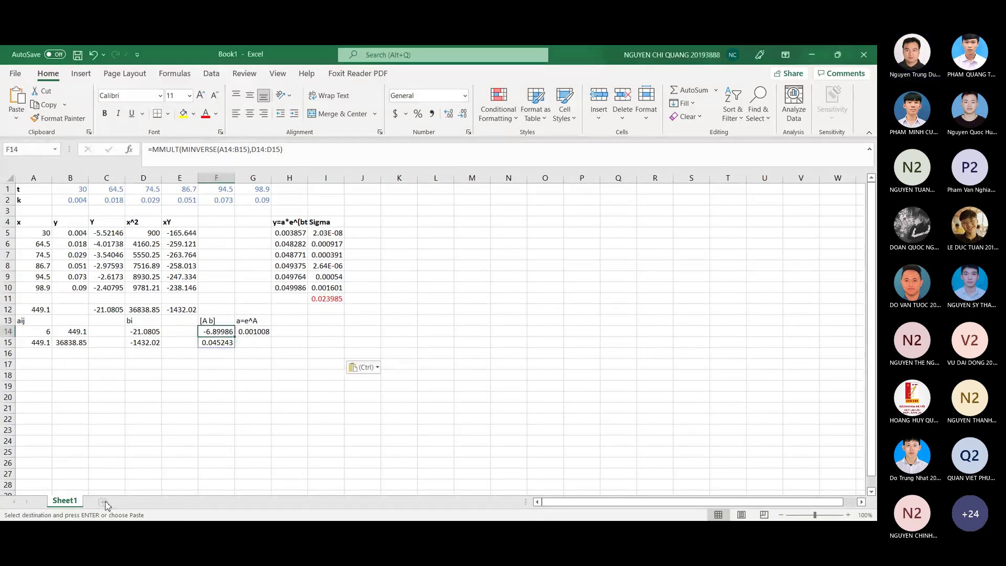
- Add a second worksheet to the Excel workbook and return to Sheet1
click(102, 503)
click(64, 500)
mouse_move(25, 192)
mouse_down()
mouse_move(216, 199)
mouse_move(279, 234)
mouse_move(325, 363)
mouse_up()
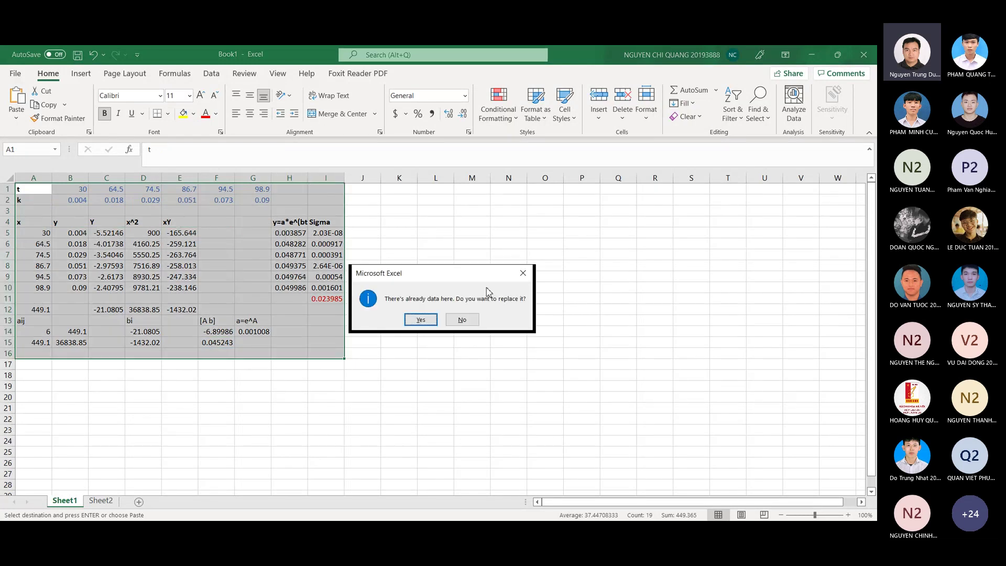
click(522, 273)
click(429, 222)
drag(21, 191, 263, 227)
key(ctrl+v)
click(370, 200)
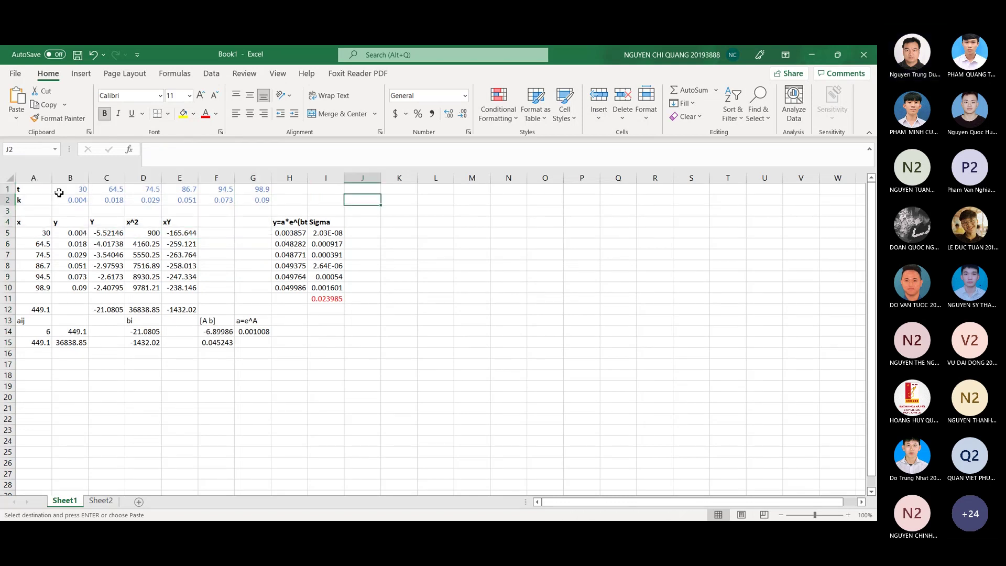
- Copy the t/k data and column headings in A1:G4 of Sheet1 into cell A1 of Sheet2
click(44, 192)
drag(194, 215, 257, 219)
key(ctrl+c)
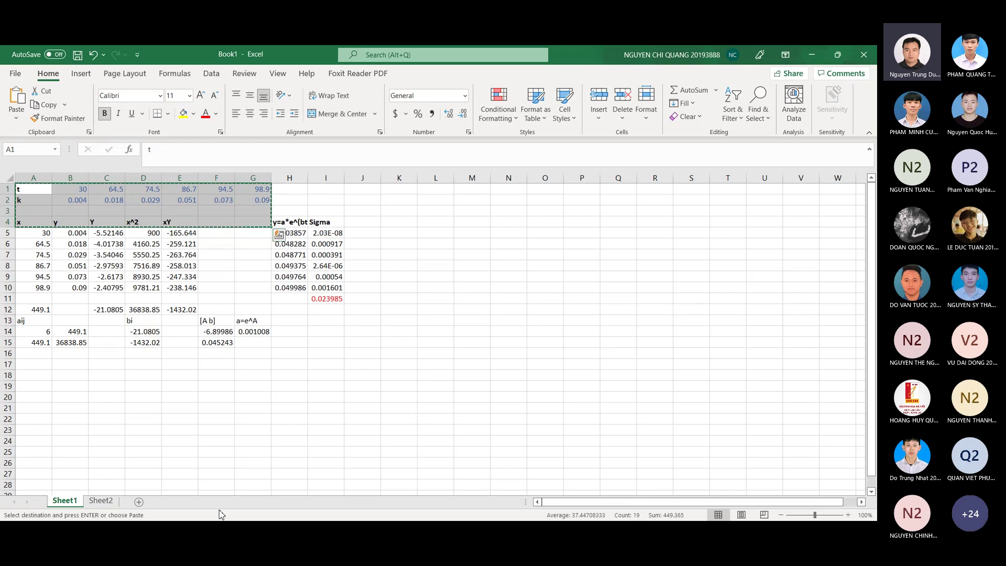
click(97, 501)
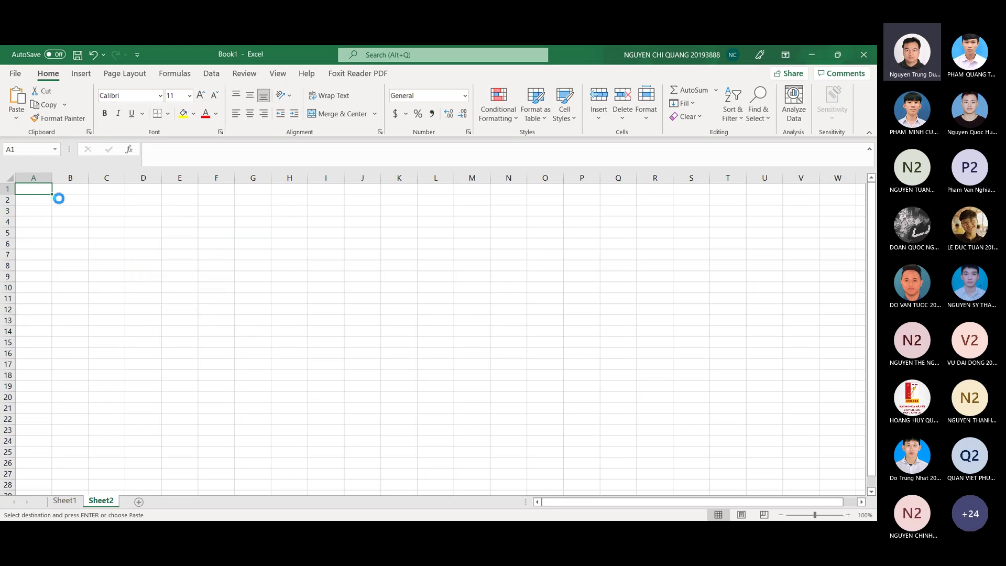
key(ctrl+v)
click(36, 236)
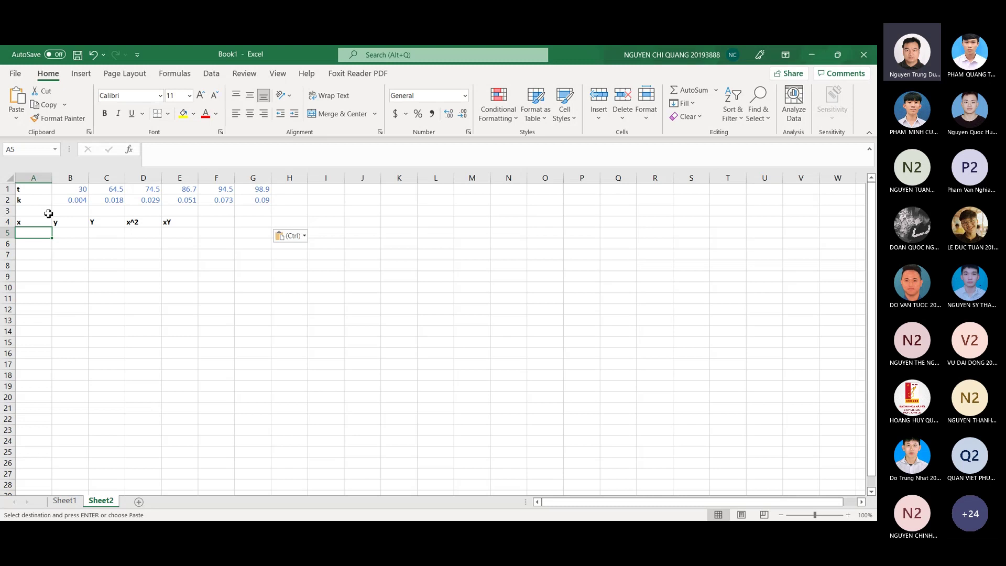
text(=)
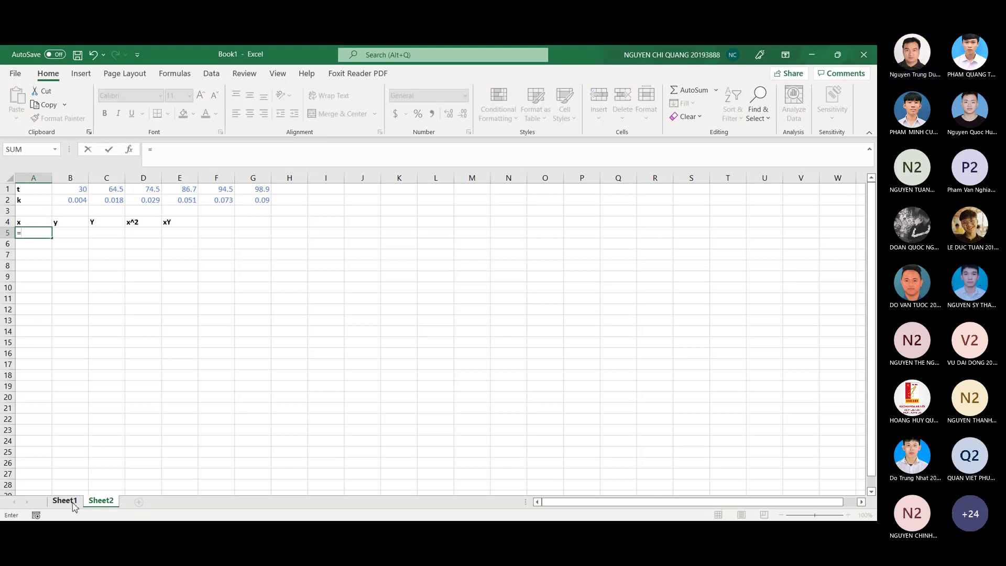
click(64, 501)
click(34, 235)
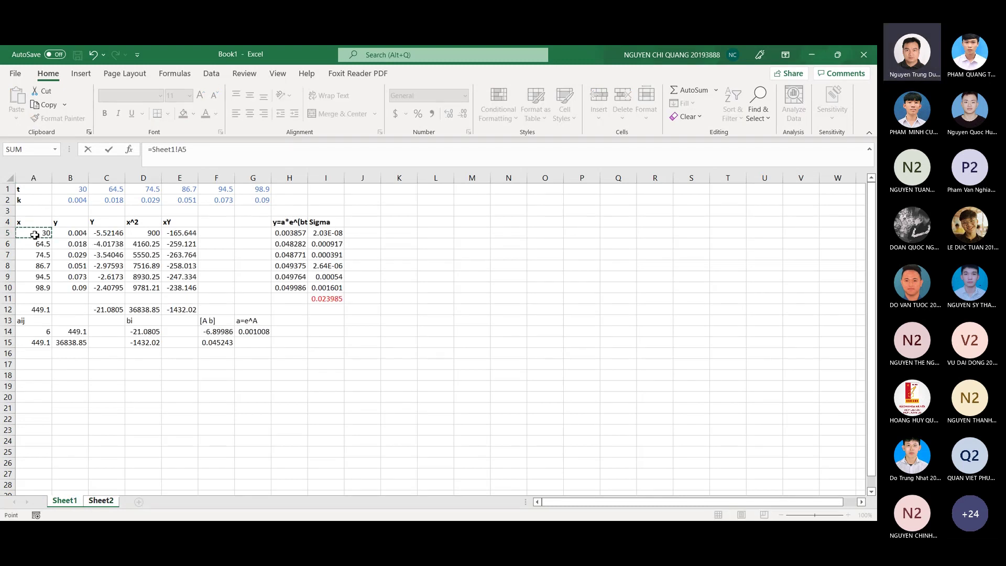
click(106, 353)
click(101, 500)
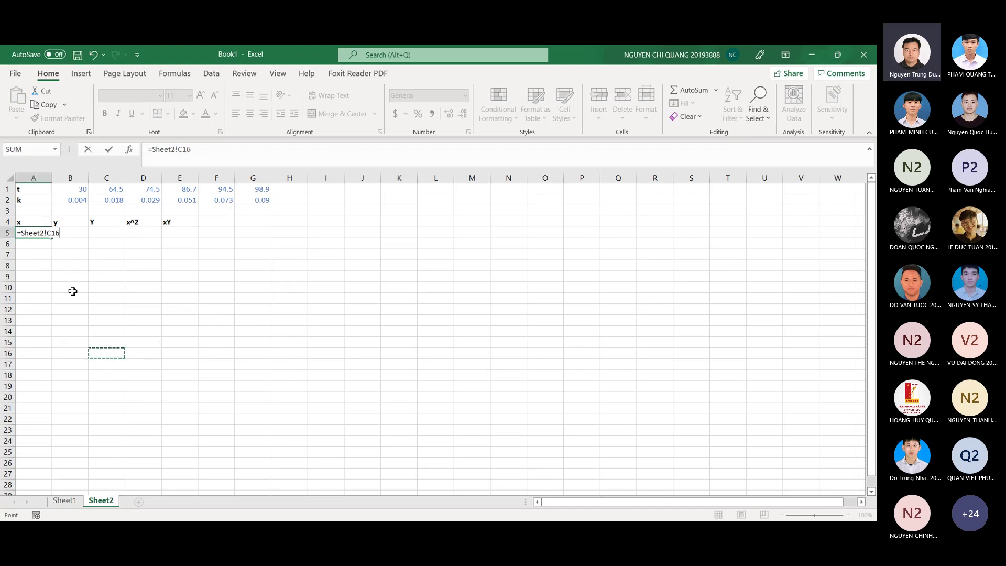
key(BackSpace)
key(BackSpace)
key(BackSpace)
key(BackSpace)
key(BackSpace)
text(2!C1)
key(BackSpace)
key(BackSpace)
key(BackSpace)
key(BackSpace)
key(BackSpace)
key(BackSpace)
key(BackSpace)
click(38, 233)
key(BackSpace)
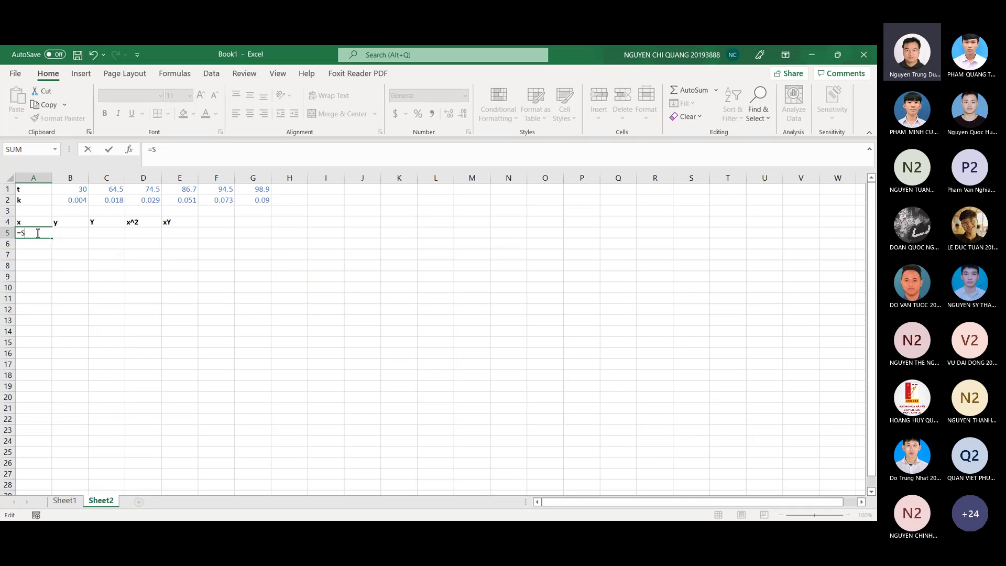
key(BackSpace)
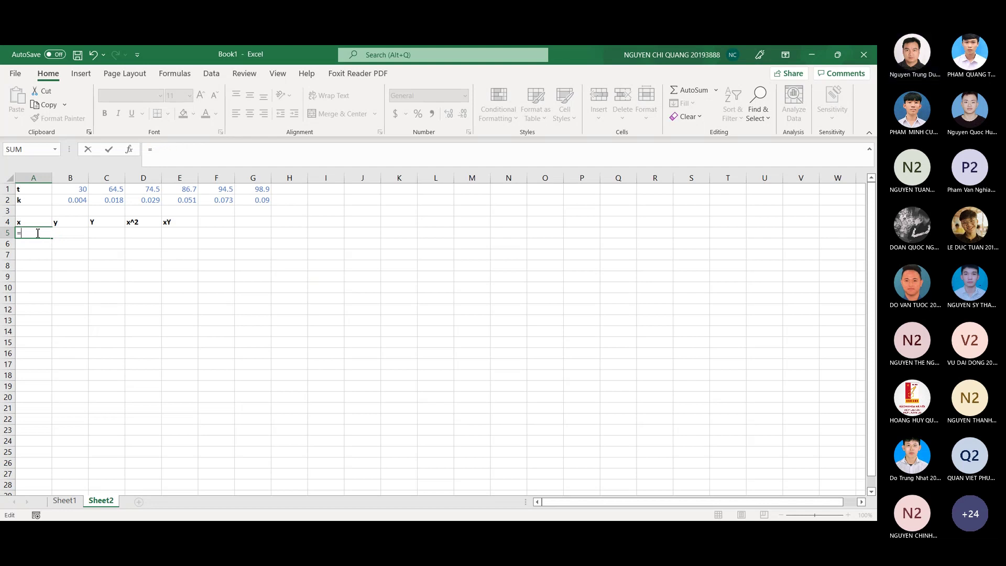
text(Tr)
key(Return)
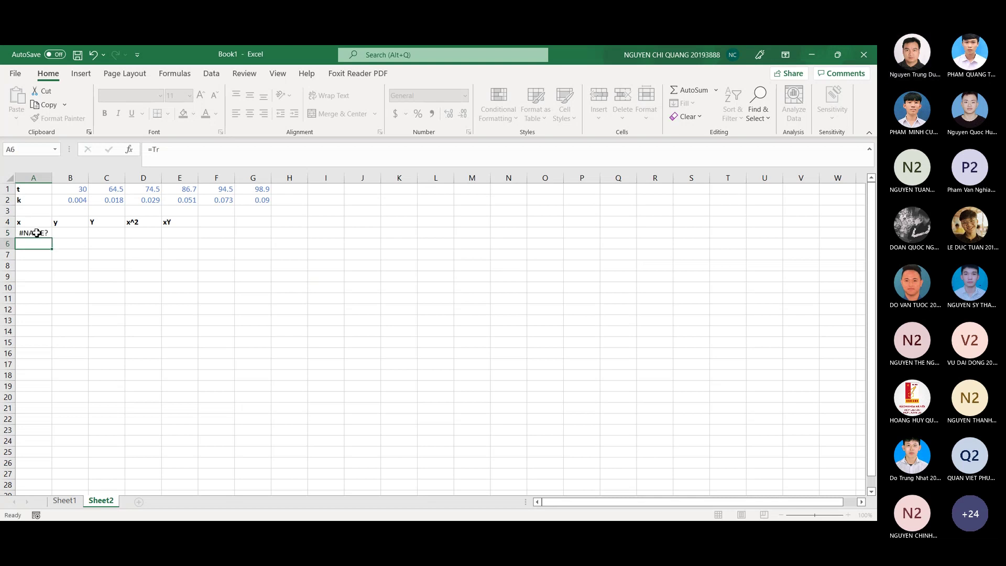
- Fill the x and y columns from A5 with =transpose(B1:G2), accepting the suggested formula correction
click(37, 232)
text(=tran)
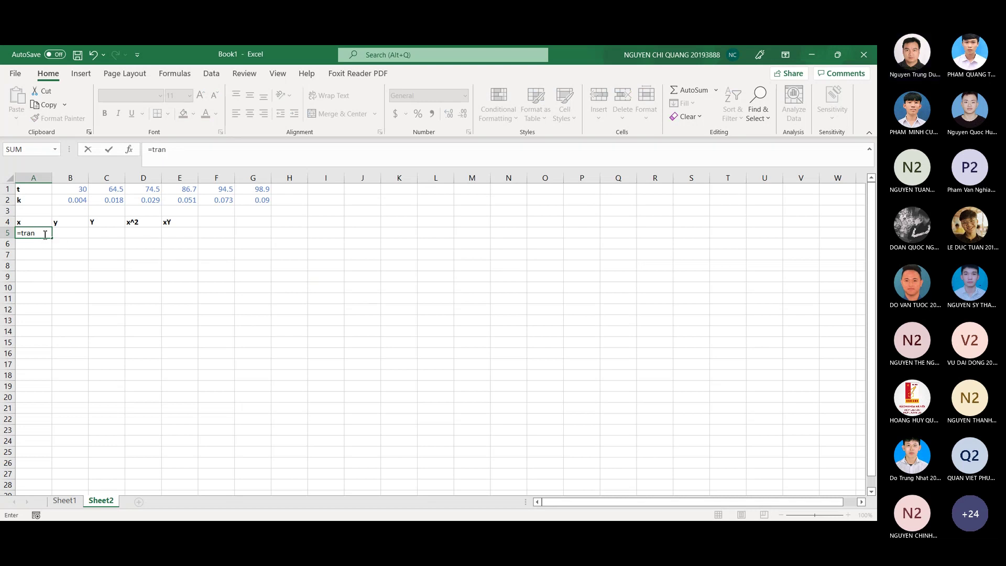
click(45, 234)
text(spod)
key(BackSpace)
text(se)
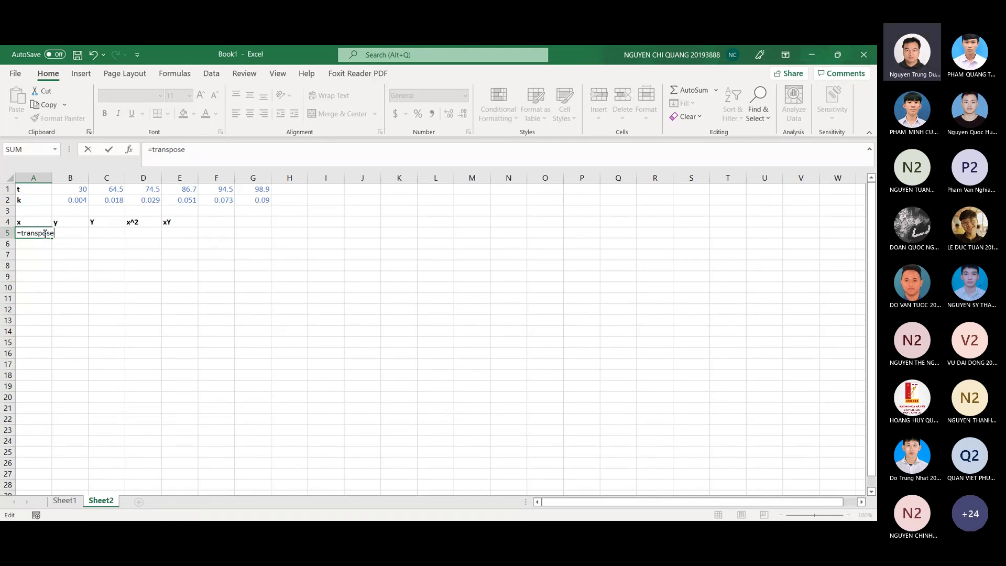
text( ()
click(74, 191)
drag(135, 190, 259, 199)
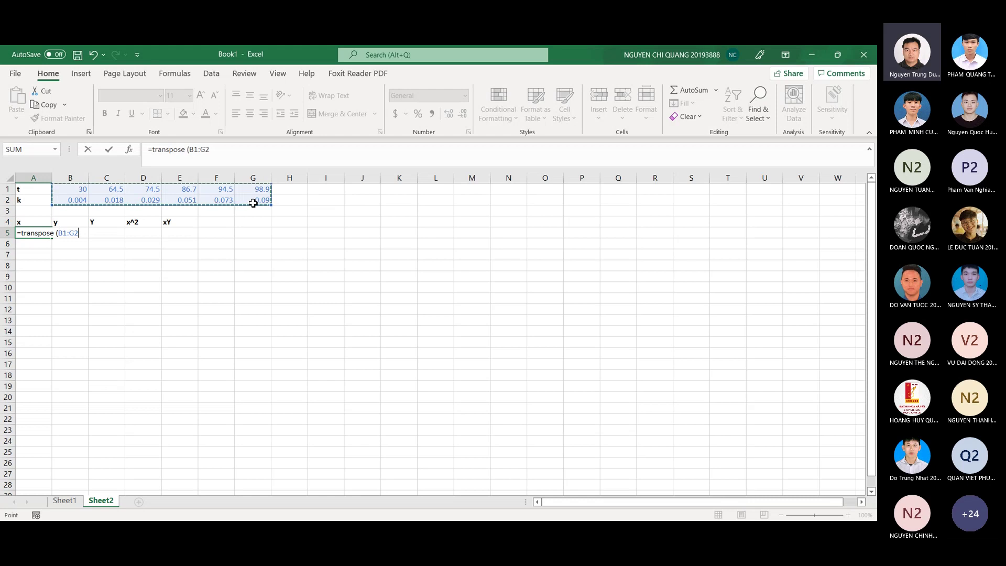
text())
key(Return)
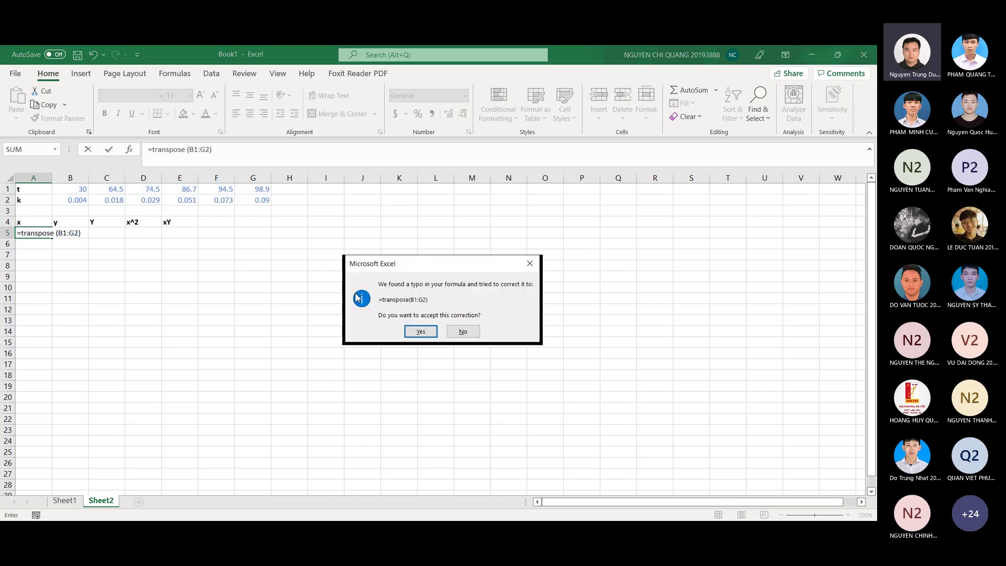
click(421, 332)
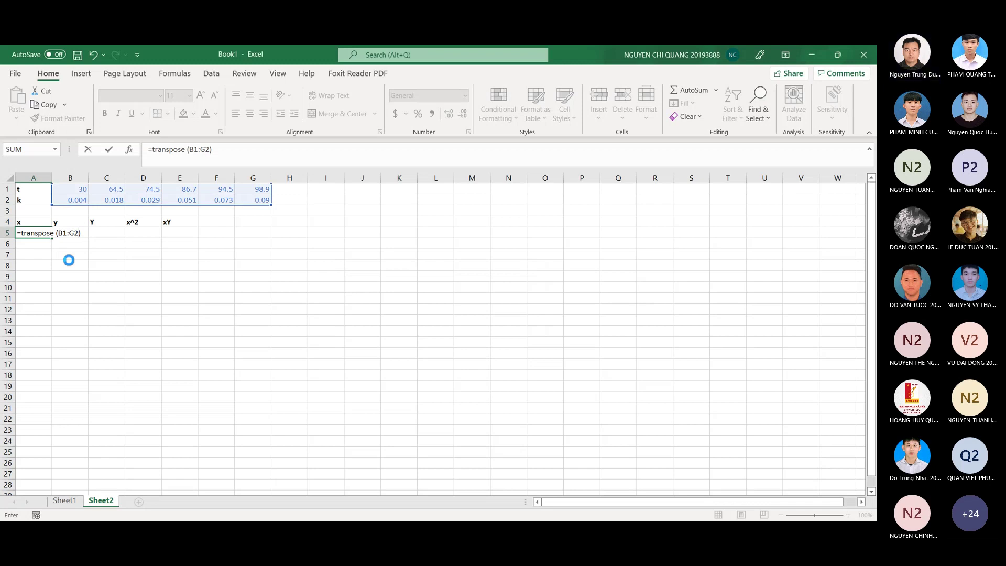
click(104, 236)
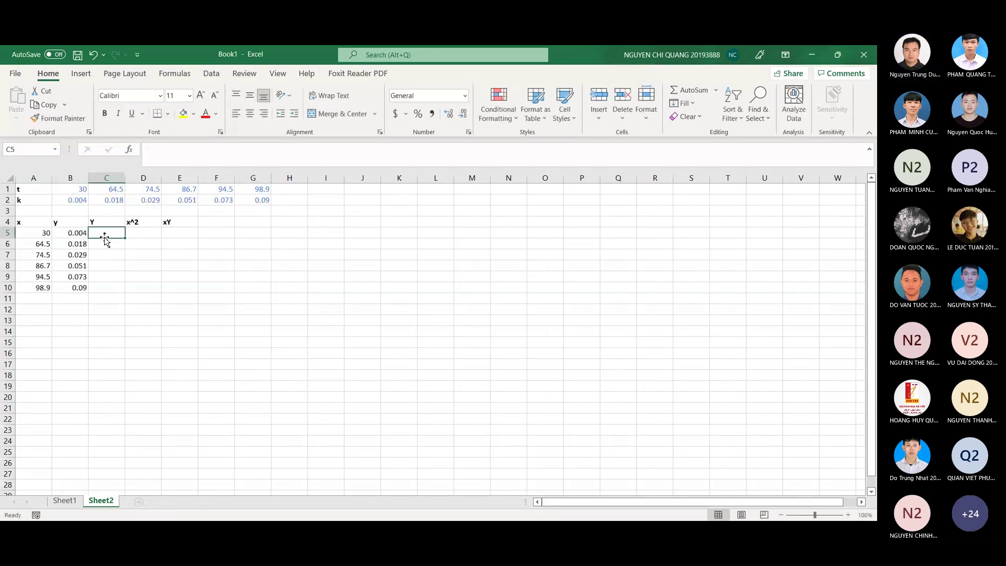
- Calculate the Y column as =LN(B5) in C5 and fill the formula down through C10
text(=)
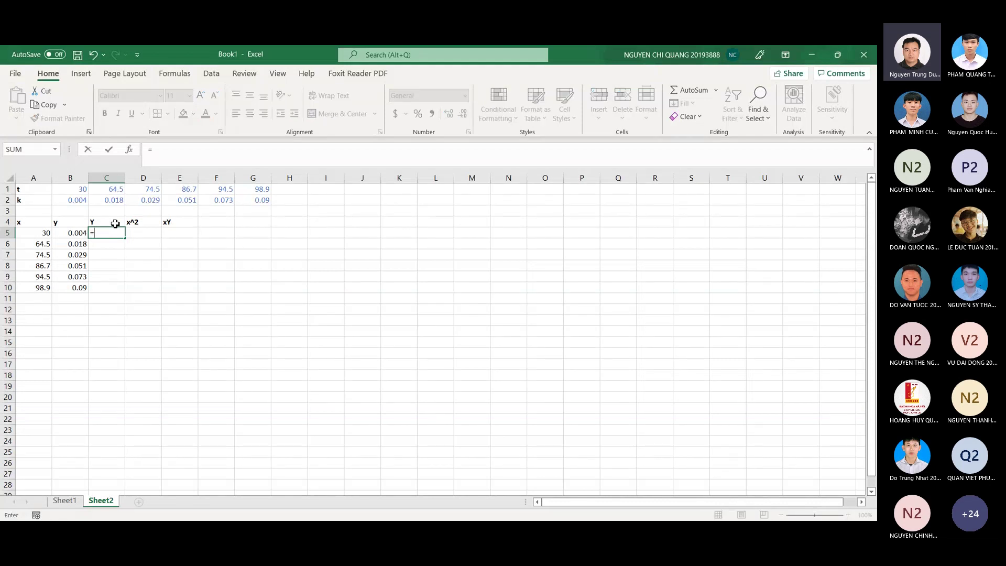
text(=LN)
click(75, 234)
click(110, 236)
text(=IN)
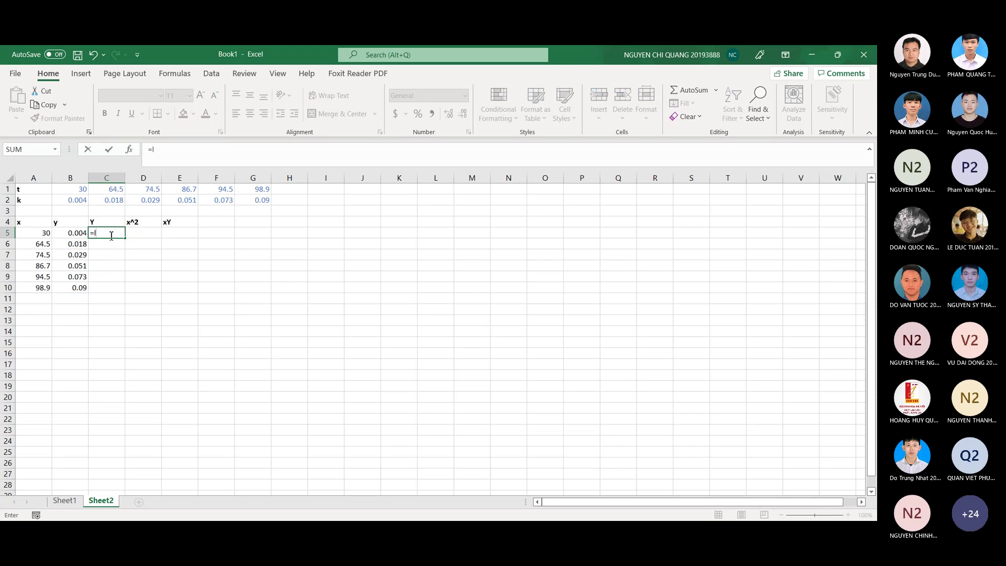
key(BackSpace)
key(BackSpace)
text(LN()
click(66, 233)
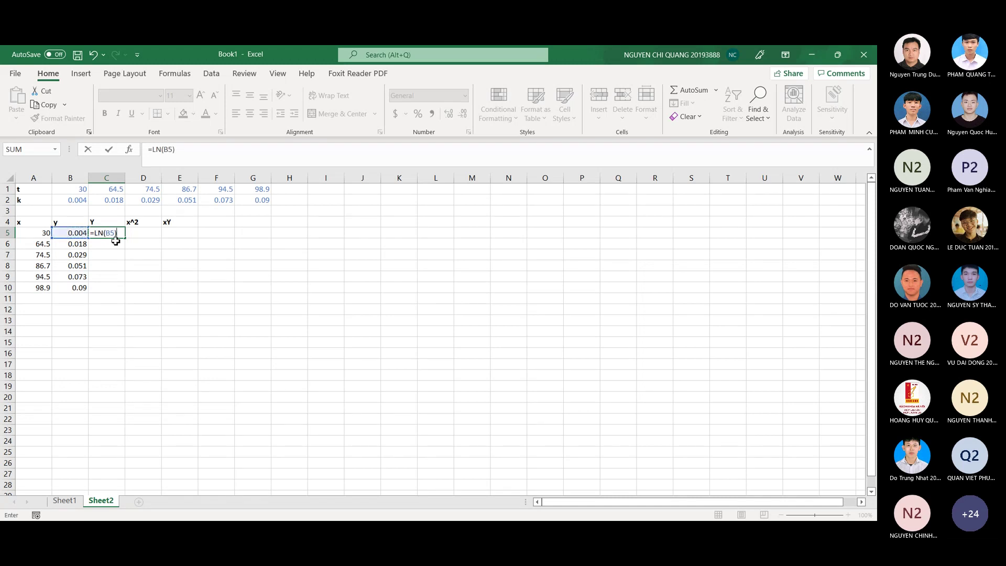
key(ctrl+Return)
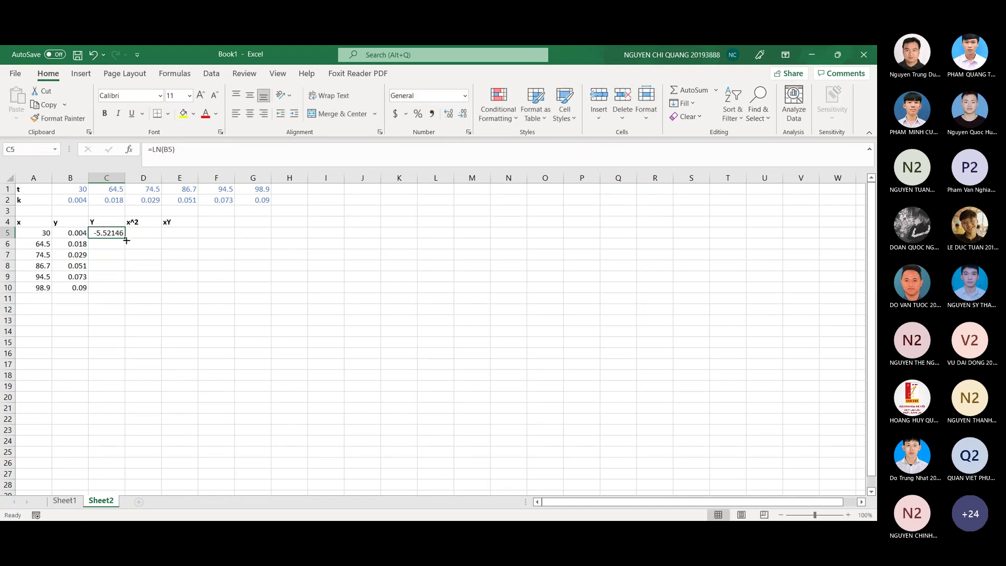
drag(127, 240, 126, 292)
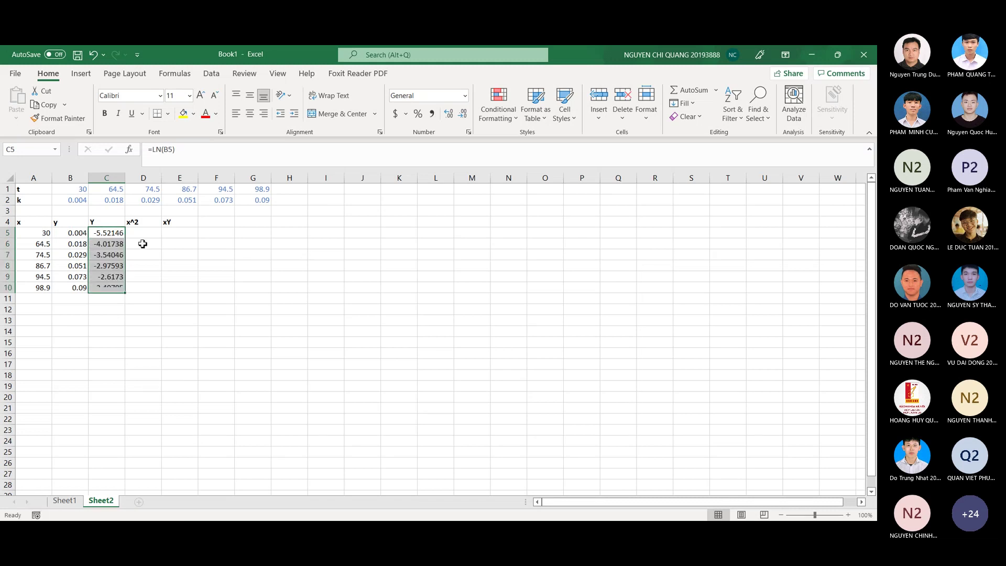
- Calculate the x^2 column as =A5^2 in D5 and fill the formula down through D10
click(143, 234)
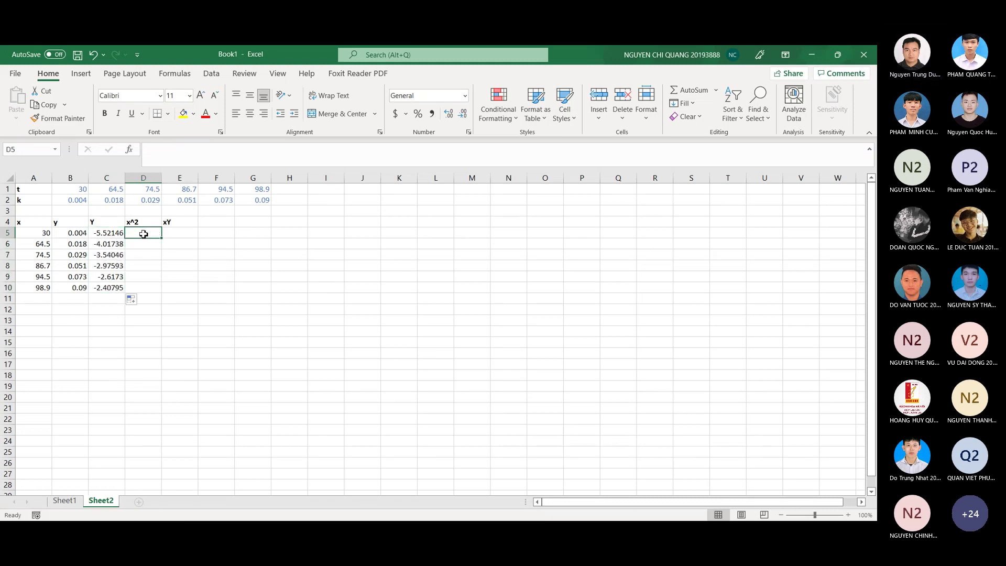
text(=)
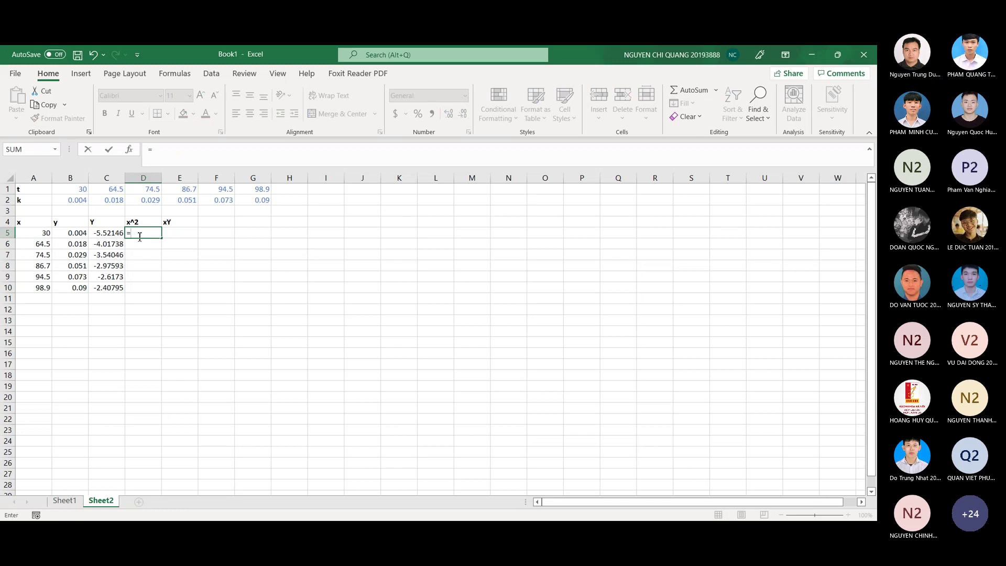
click(45, 234)
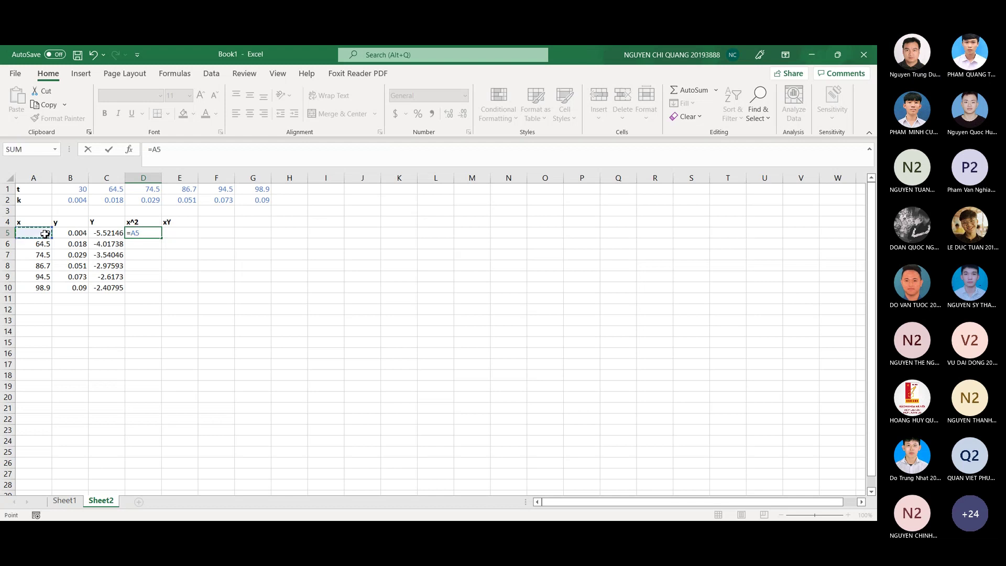
text(*)
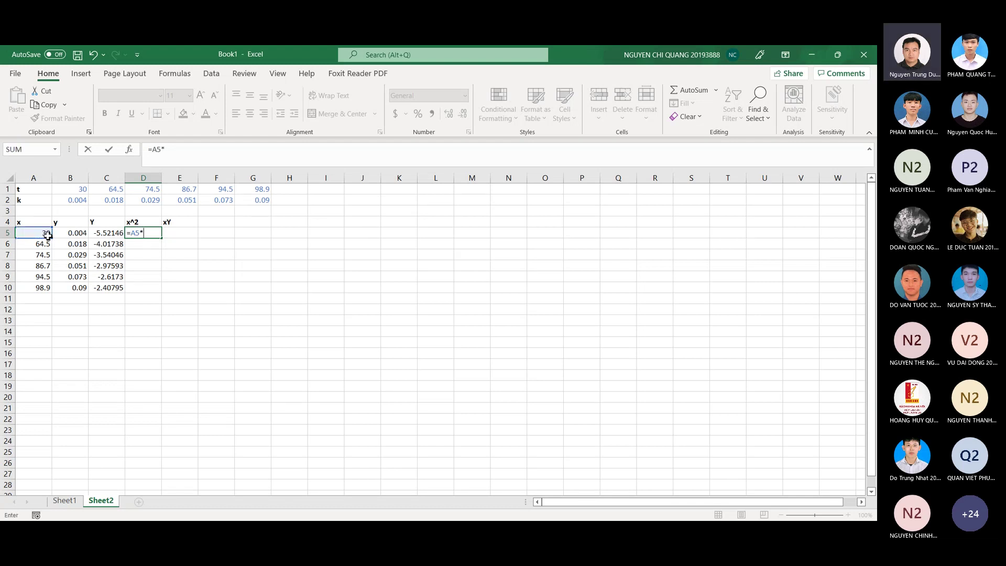
key(BackSpace)
text(^2)
key(Return)
click(149, 233)
drag(161, 239, 157, 292)
- Calculate the xY column as =A5*C5 in E5 and fill the formula down through E10
click(180, 232)
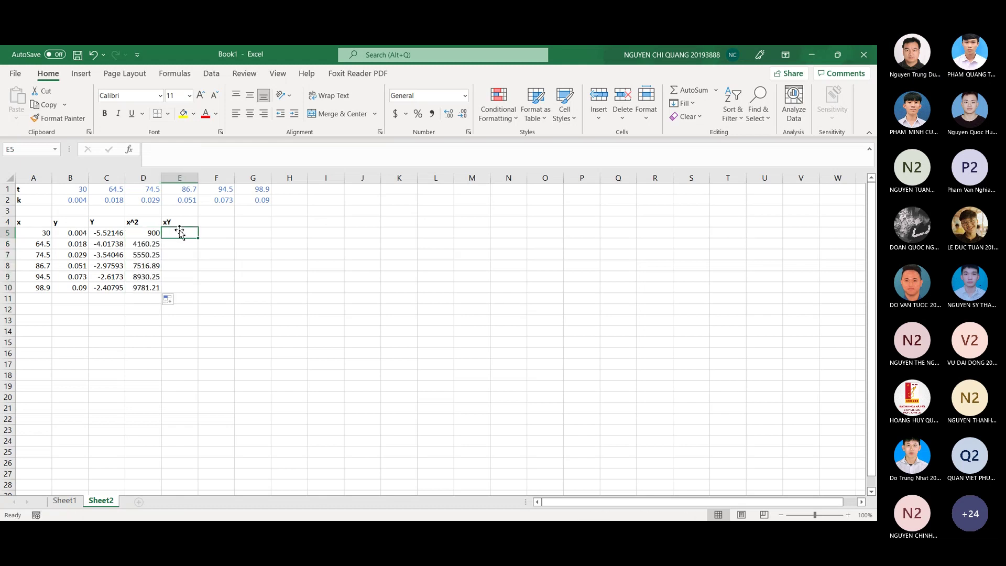
text(=)
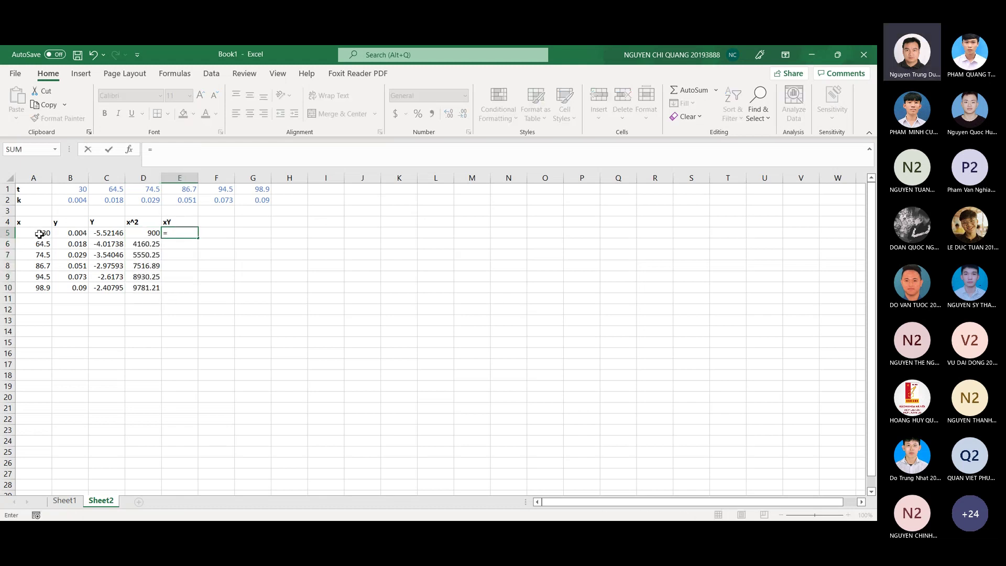
click(39, 233)
text(*)
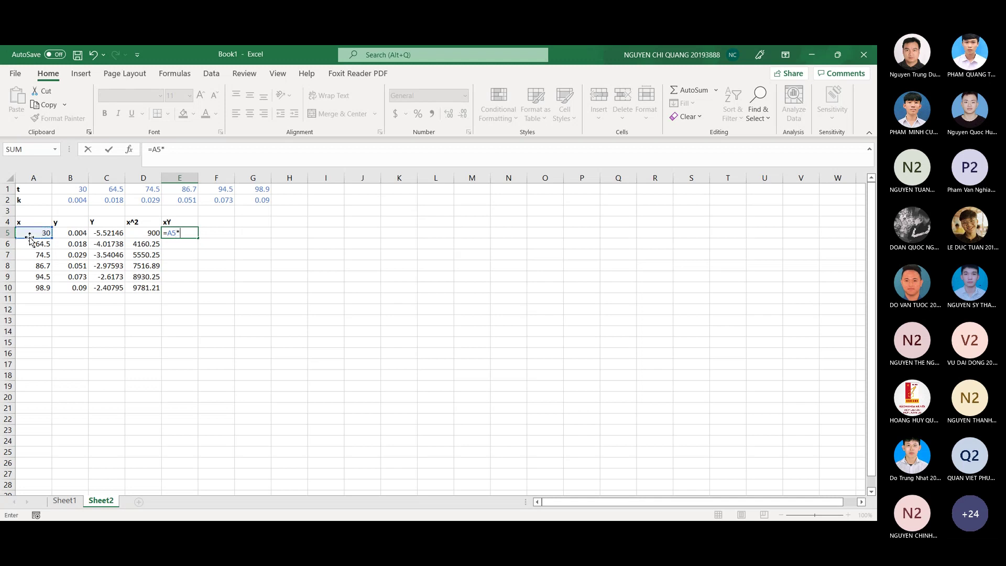
click(107, 232)
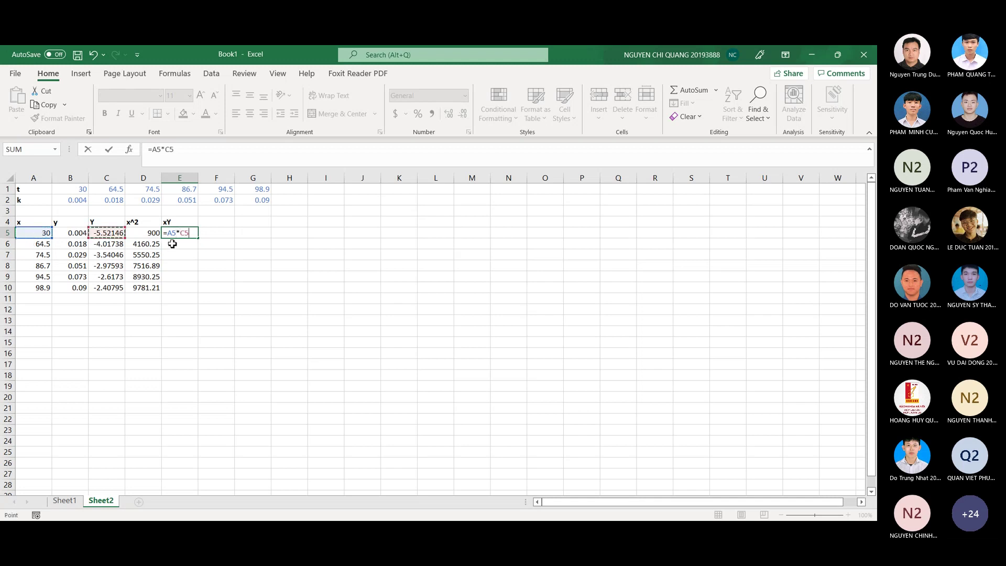
key(Return)
click(196, 236)
drag(198, 238, 194, 291)
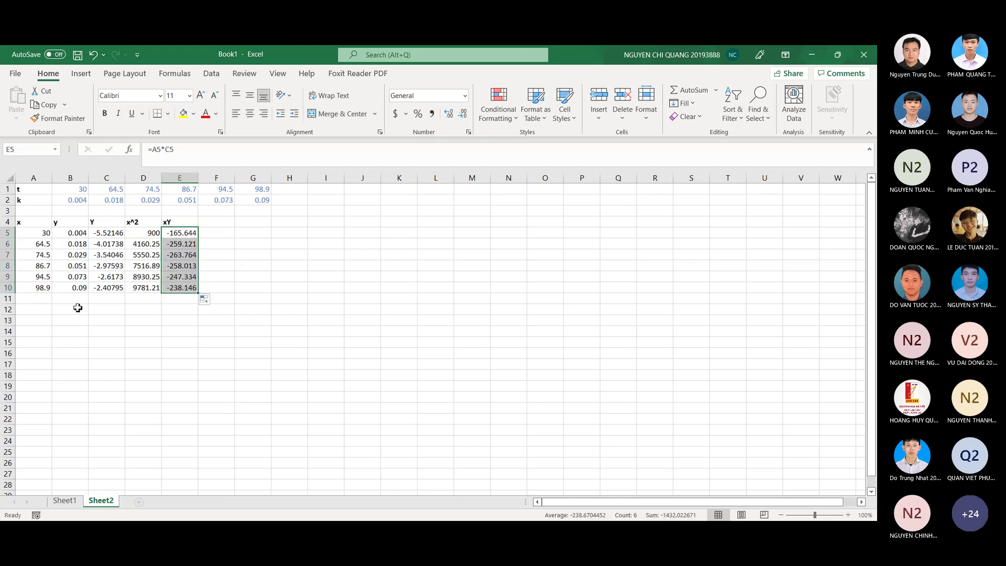
- Total the x column in A12 with =SUM(A5:A10) and fill the formula across through E12
click(43, 309)
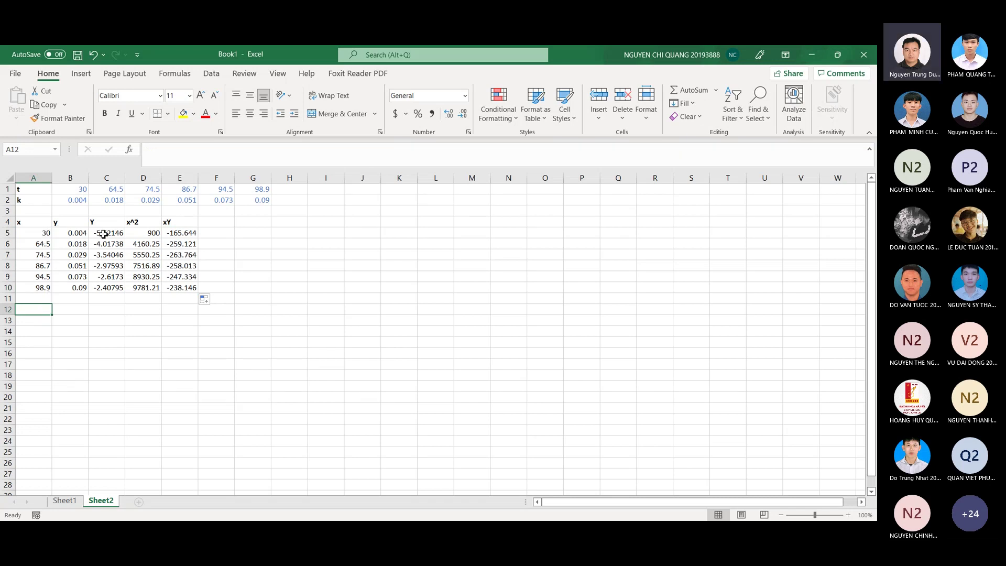
text(=SUM)
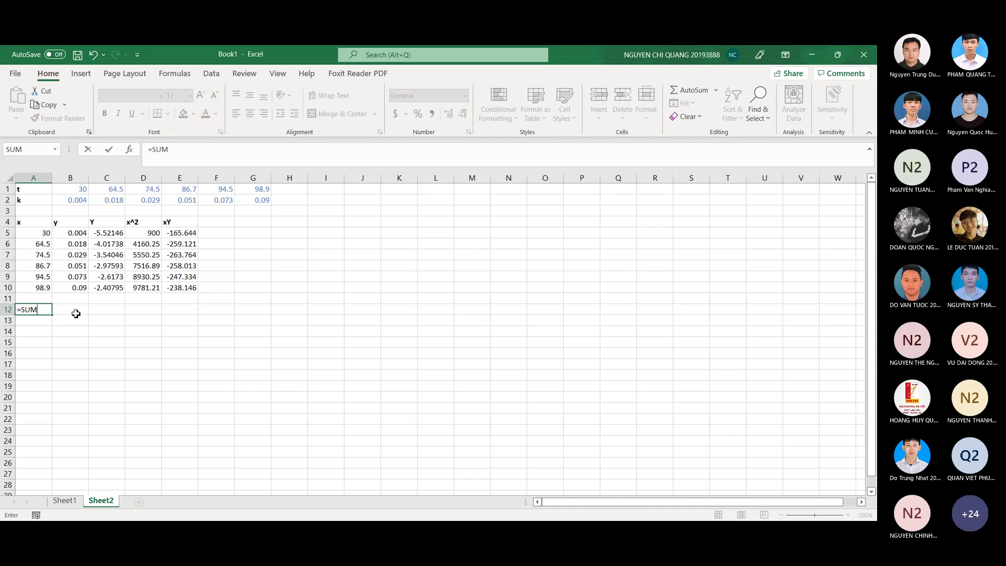
text(9)
key(BackSpace)
text(()
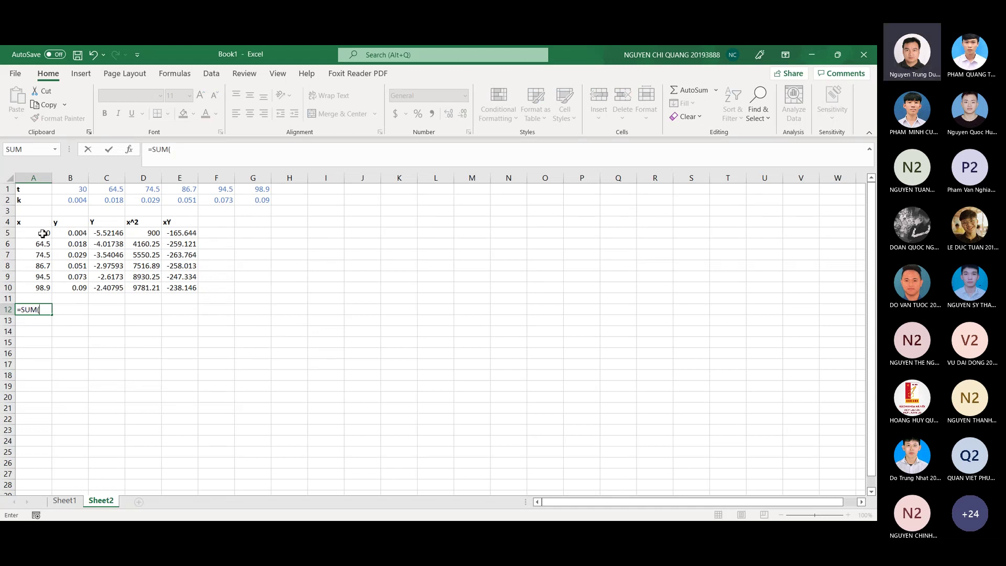
click(42, 234)
drag(42, 264, 43, 286)
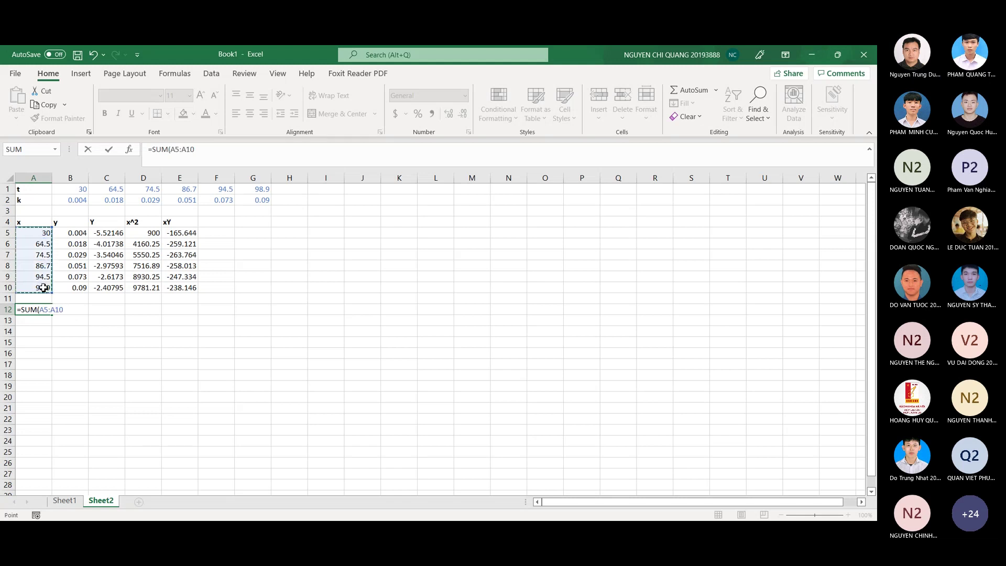
key(Return)
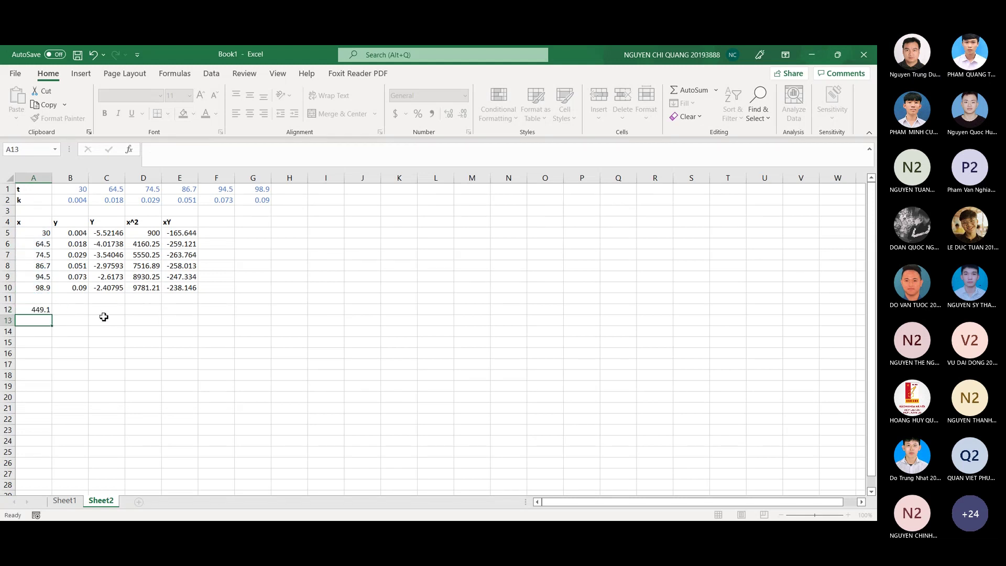
click(39, 309)
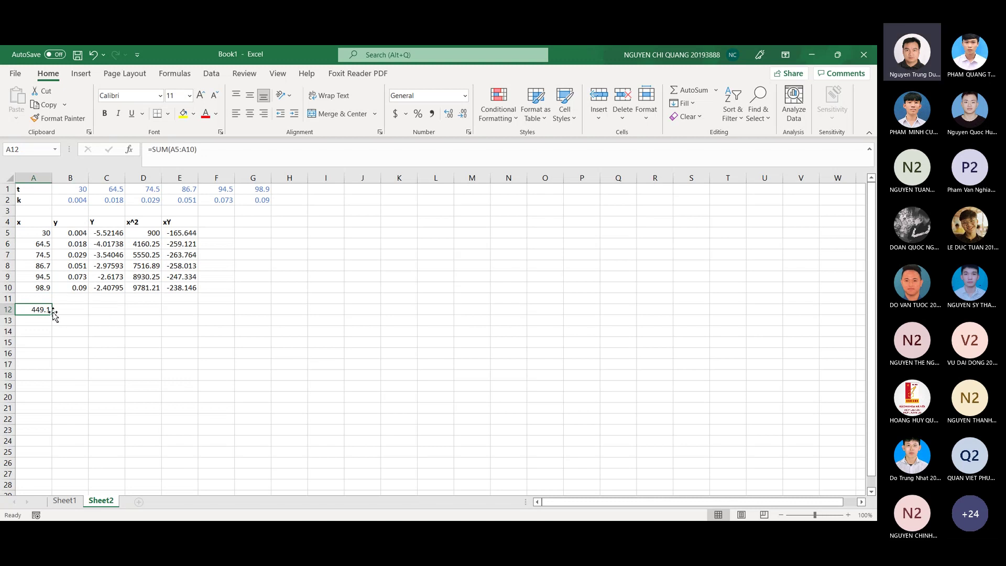
drag(53, 315, 189, 309)
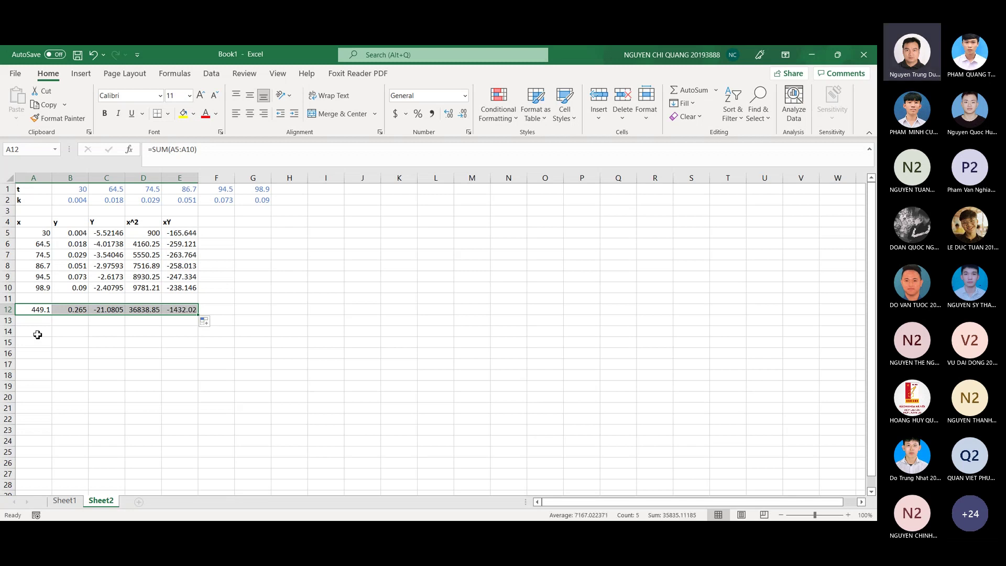
- Clear the unneeded sum of the y column from B12
click(72, 313)
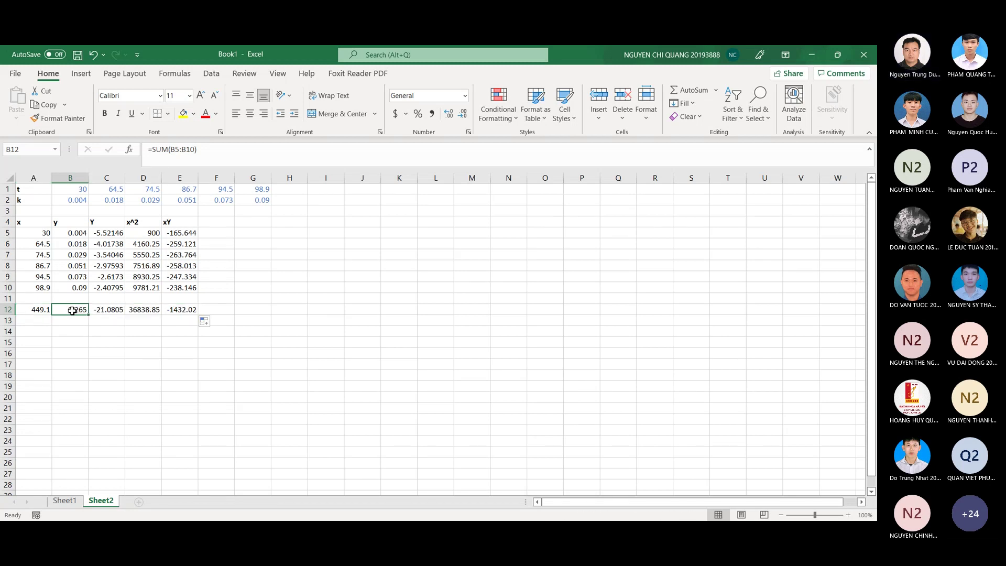
double_click(73, 313)
key(BackSpace)
click(93, 329)
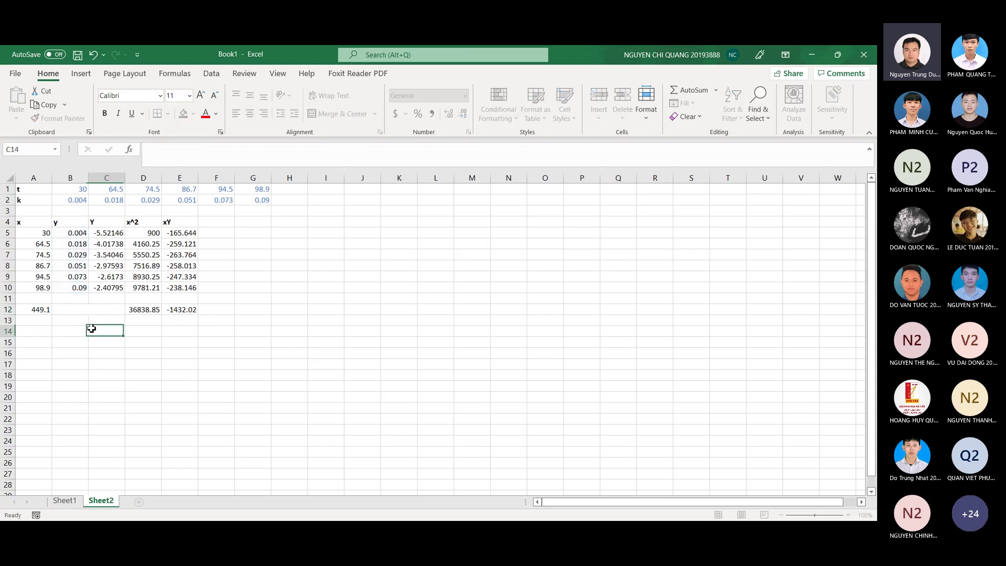
click(83, 331)
- Label the coefficient matrix in A14 as Aij
click(43, 332)
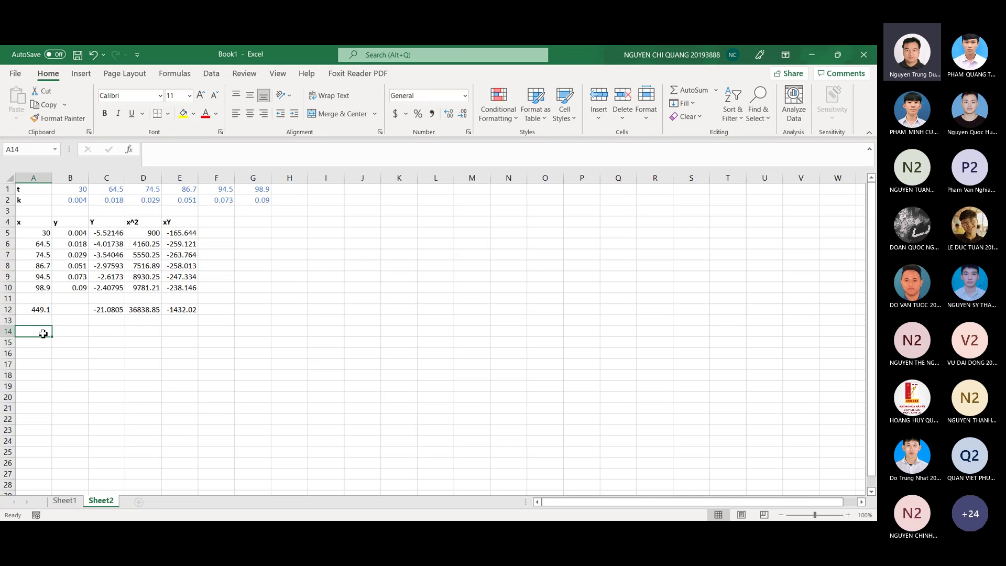
text(A)
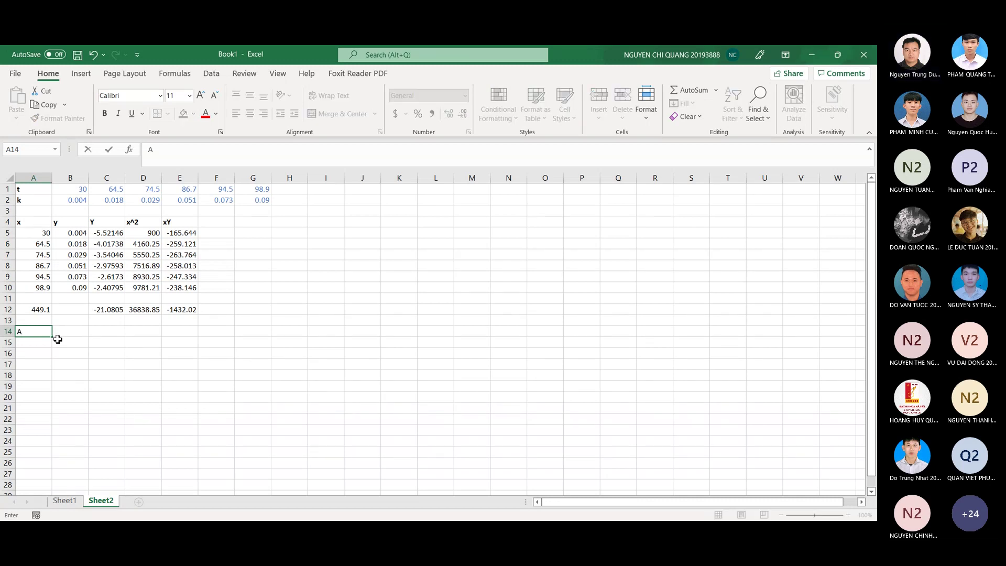
key(BackSpace)
text(al)
key(BackSpace)
key(BackSpace)
text(Aij)
- Fill the first row of the Aij matrix with 6 in A15 and =A12 in B15
click(40, 346)
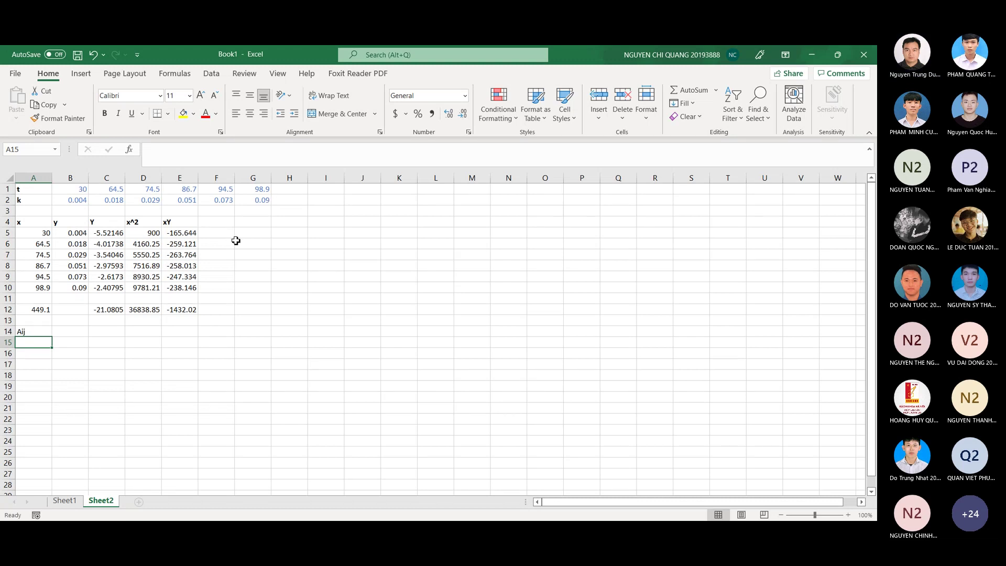
text(6)
click(70, 343)
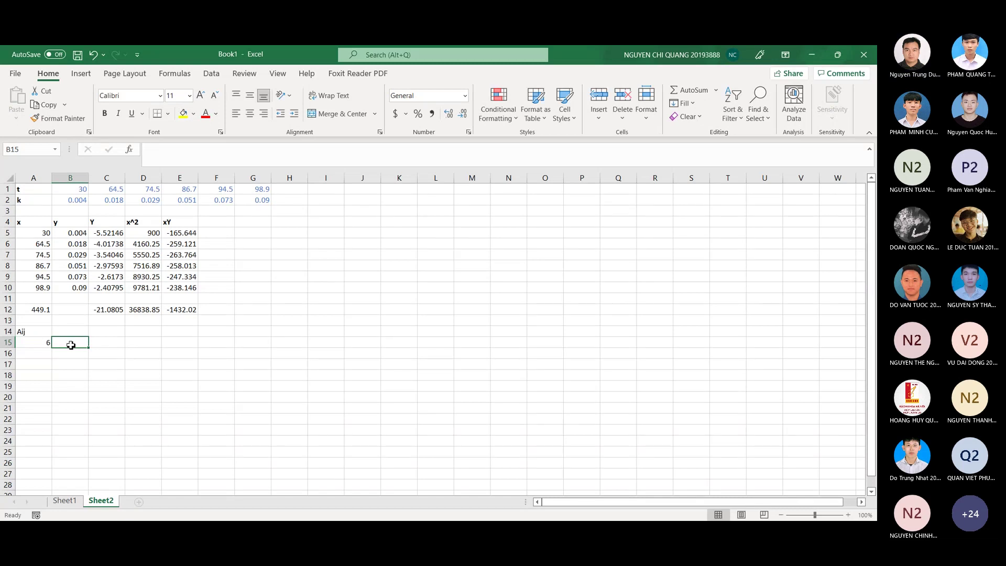
text(=)
click(44, 310)
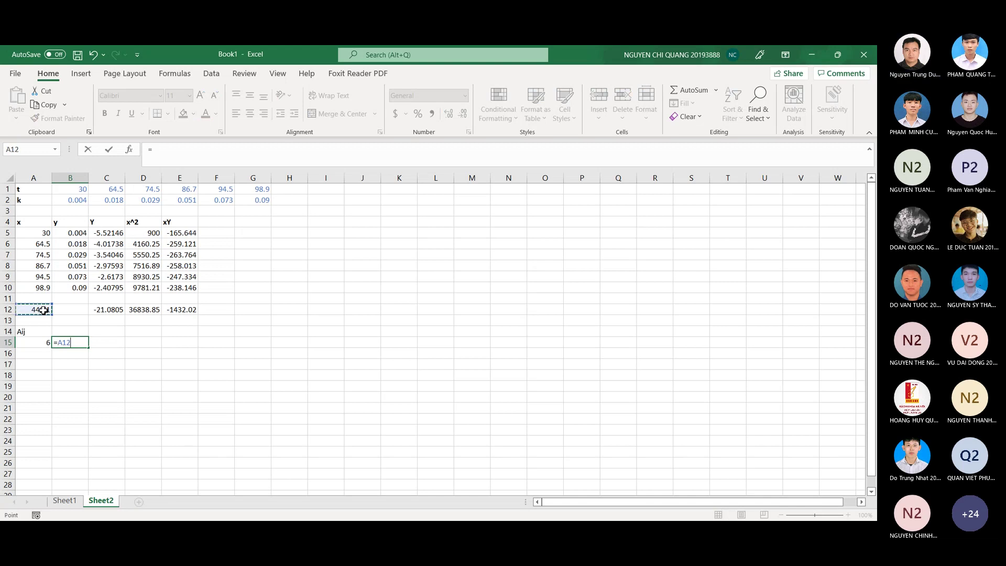
key(Return)
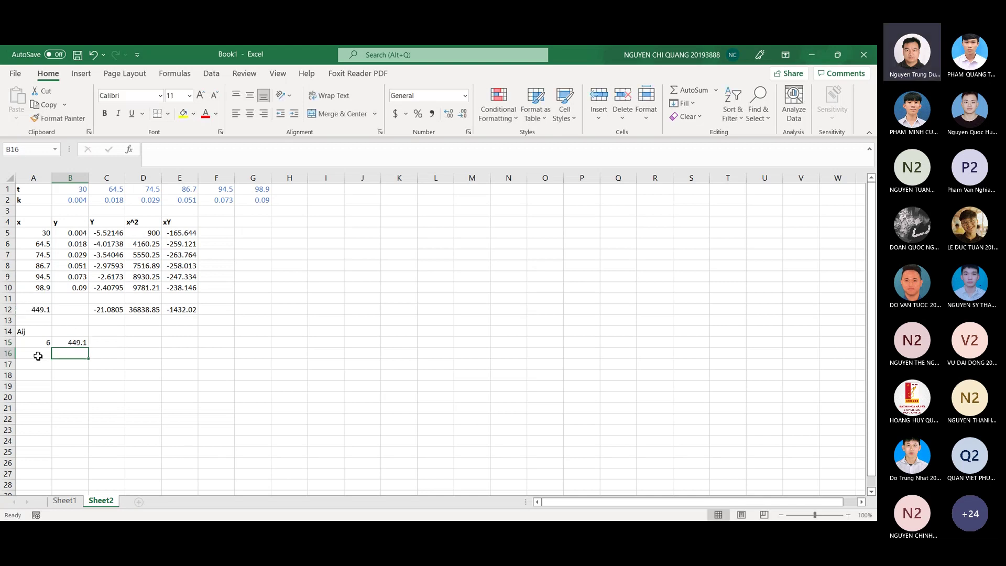
- Fill the second row of the Aij matrix with =A12 in A16 and =D12 in B16
click(40, 354)
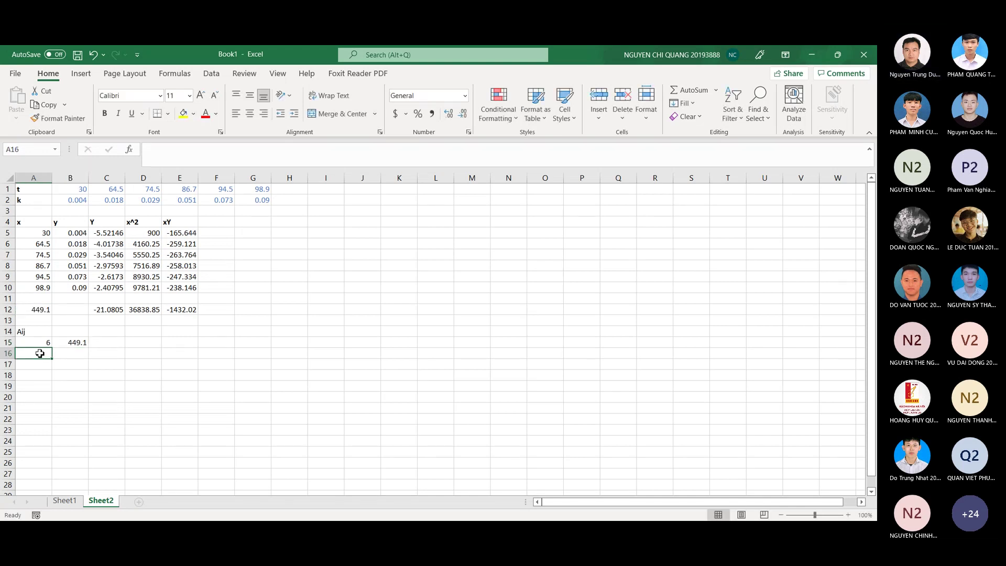
text(=)
click(42, 310)
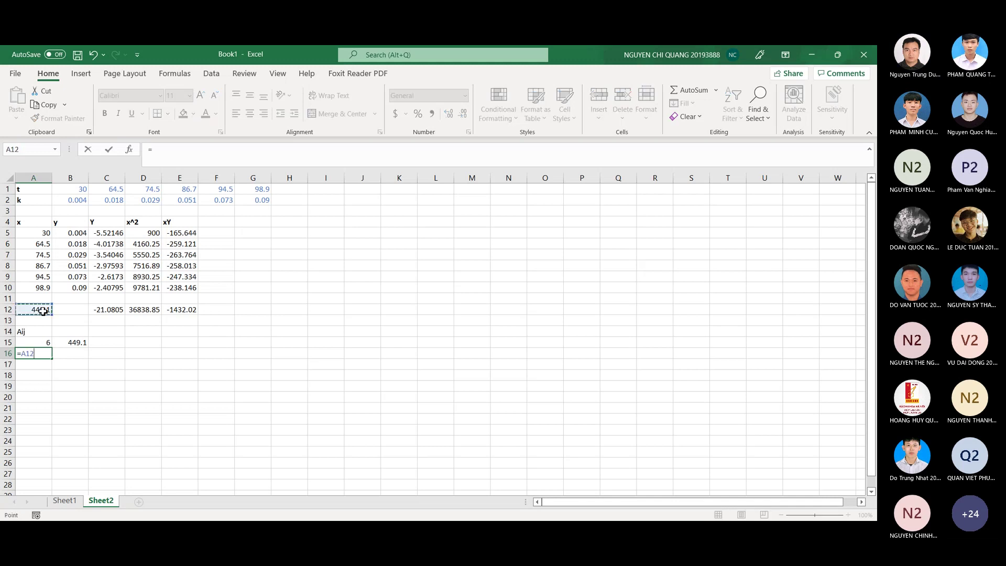
key(Tab)
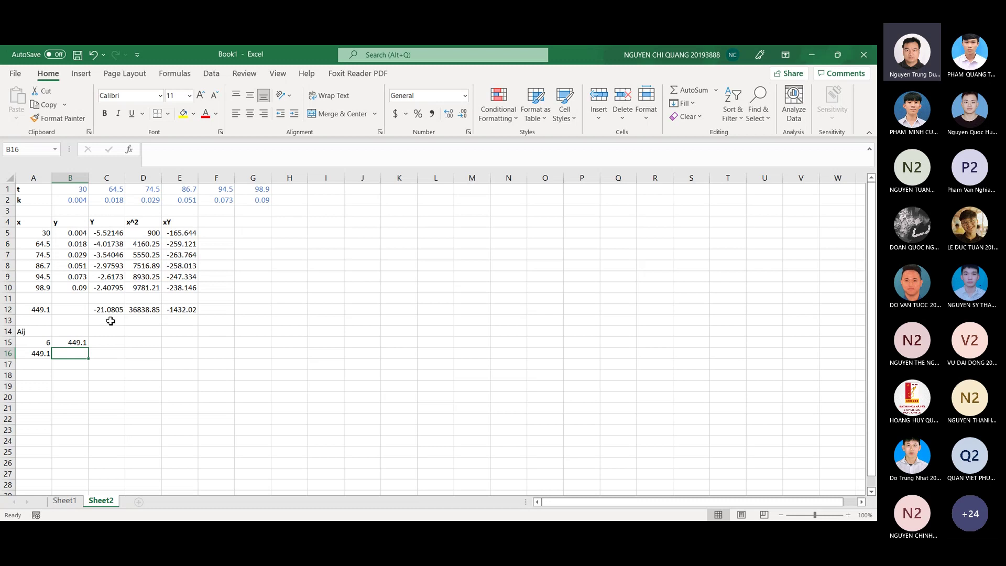
text(=)
click(147, 309)
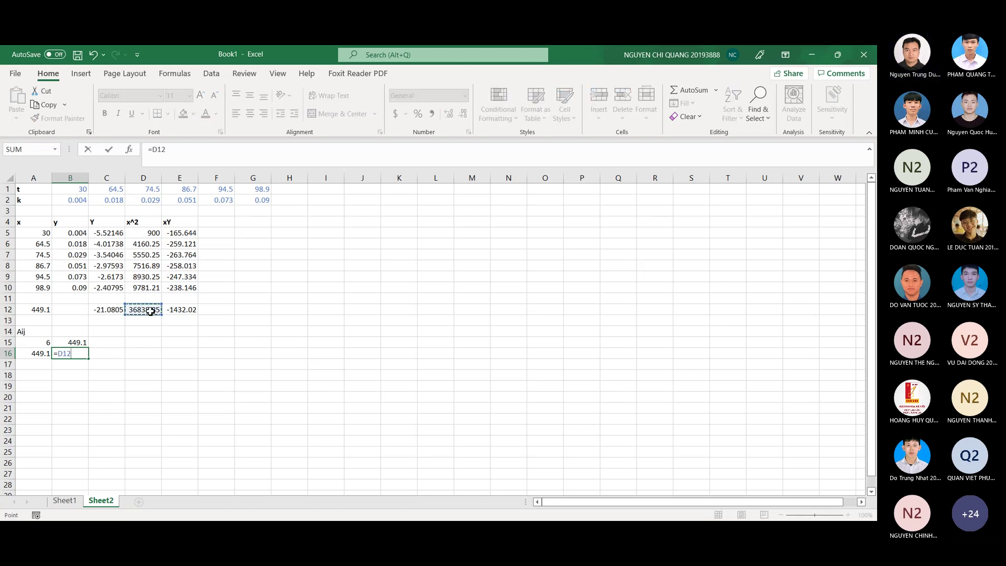
key(Return)
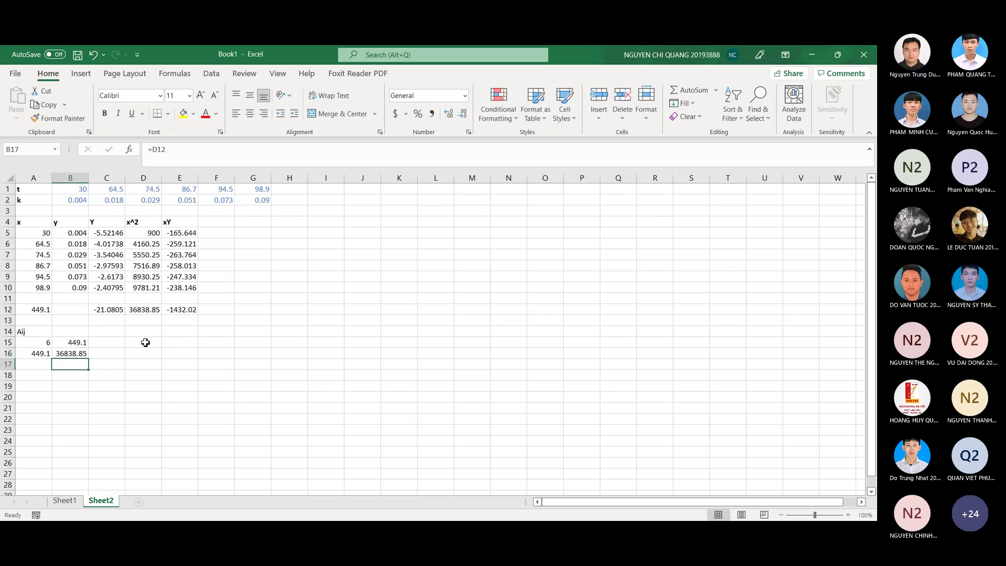
click(144, 342)
click(145, 331)
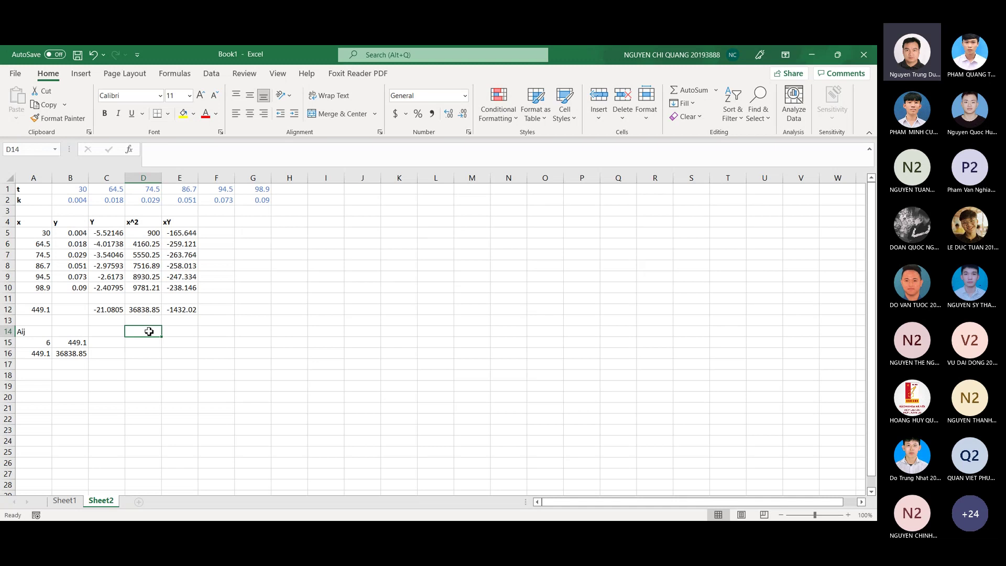
- Label the right-hand-side vector in D14 as Bi and fill it with =C12 in D15 and =E12 in D16
text(Bi)
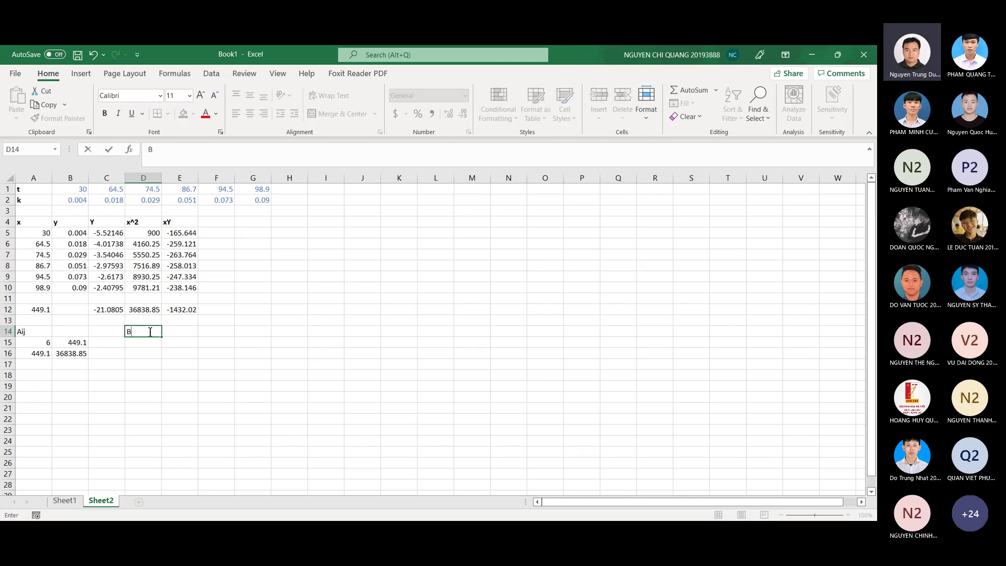
text(i)
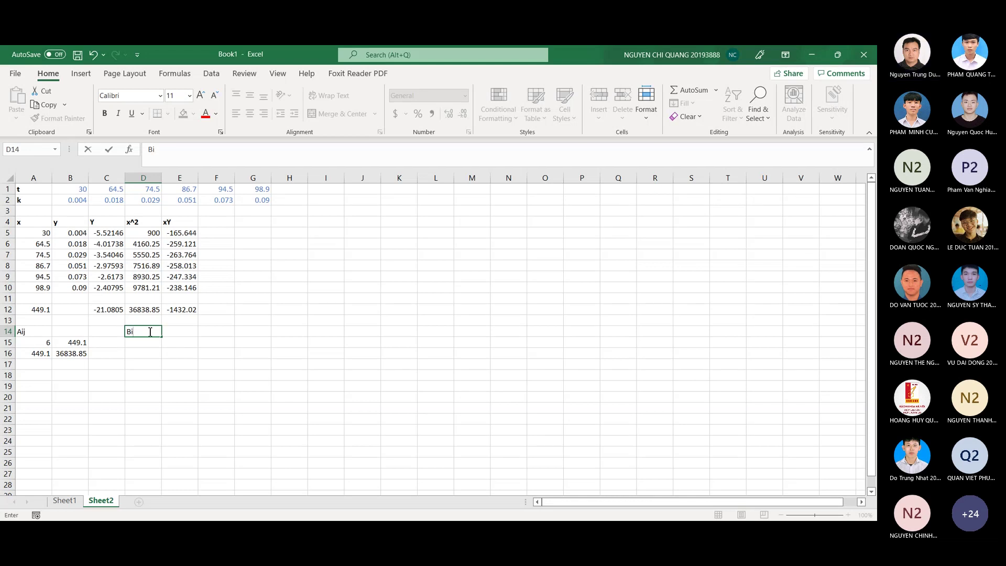
click(149, 343)
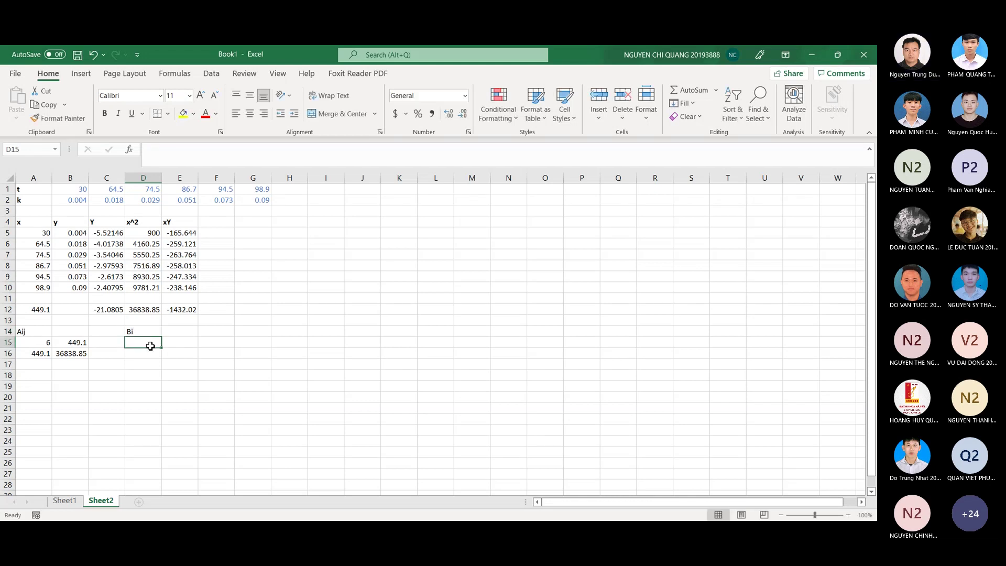
text(=)
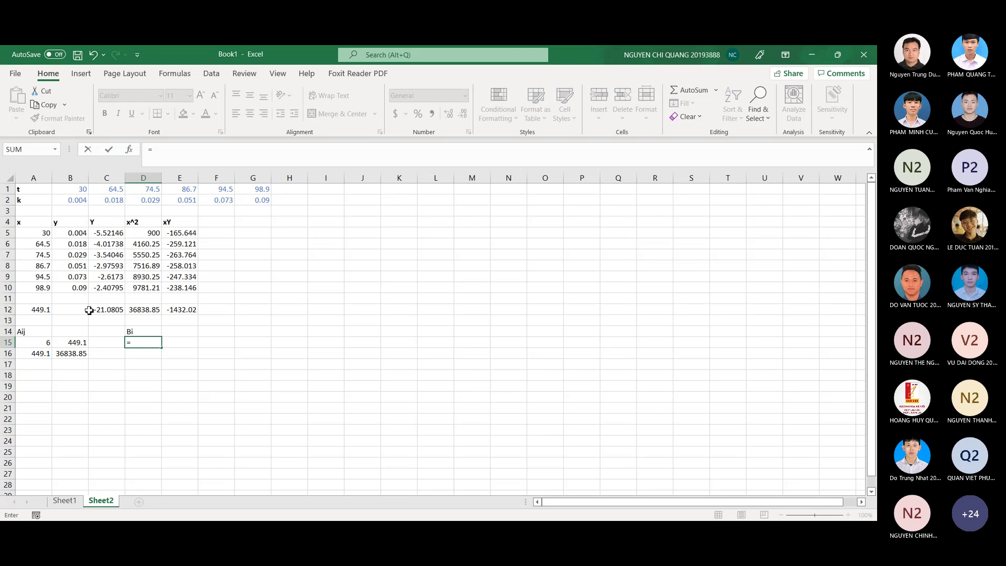
click(108, 310)
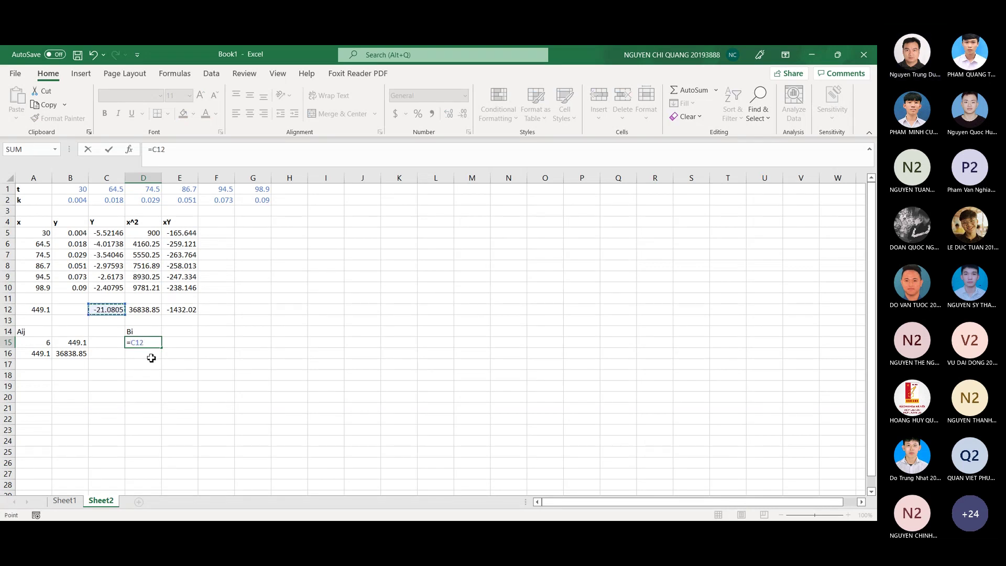
key(Return)
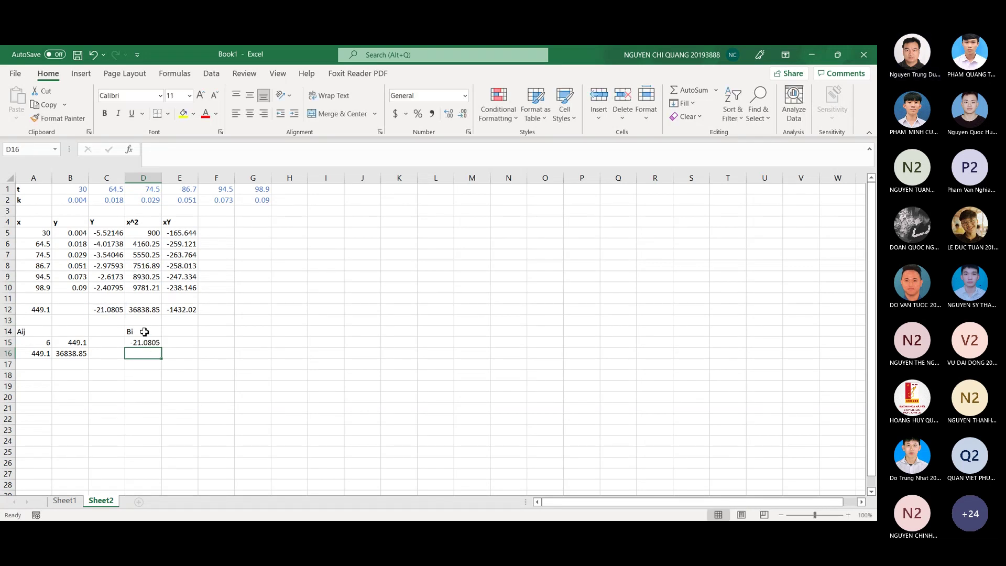
text(=)
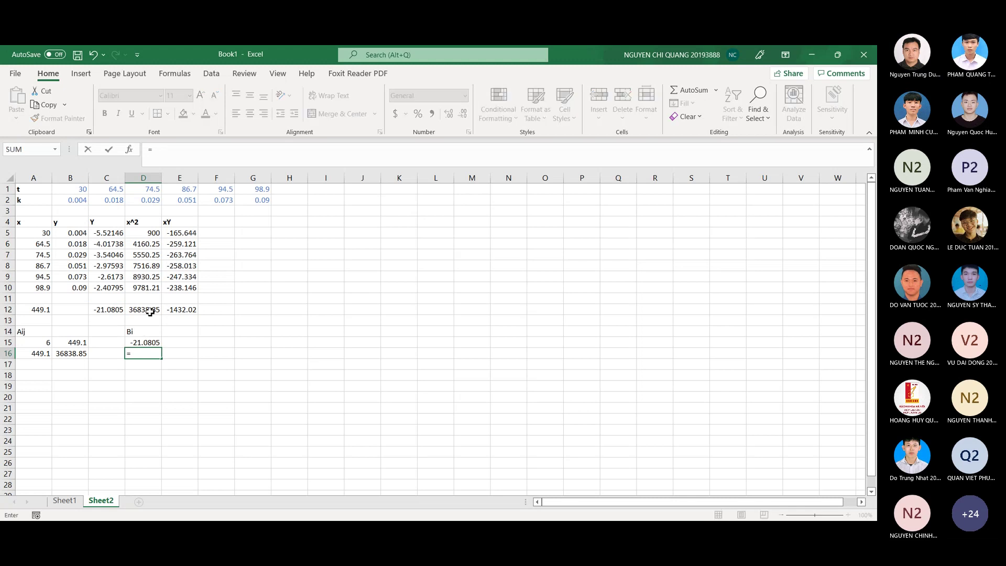
click(179, 309)
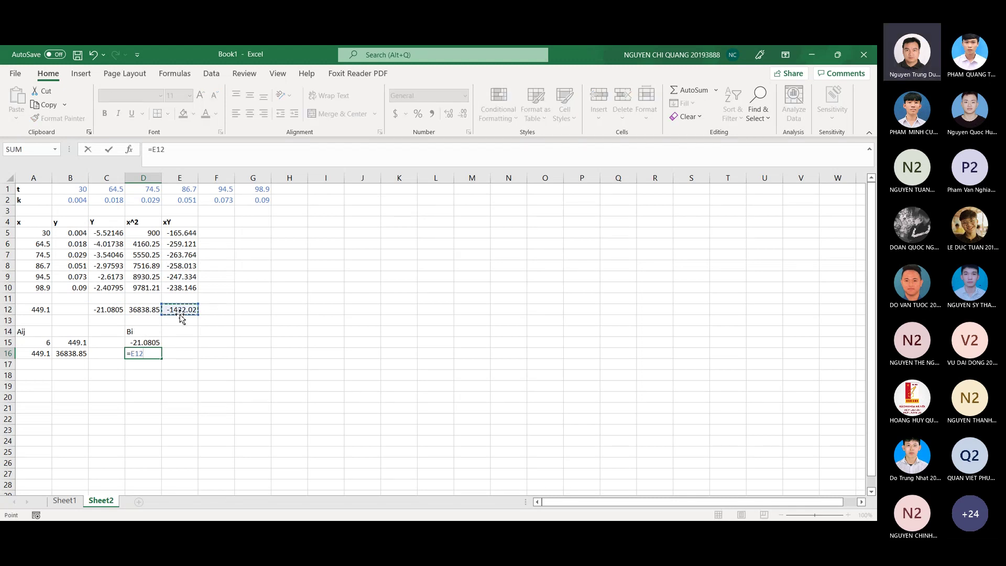
key(Return)
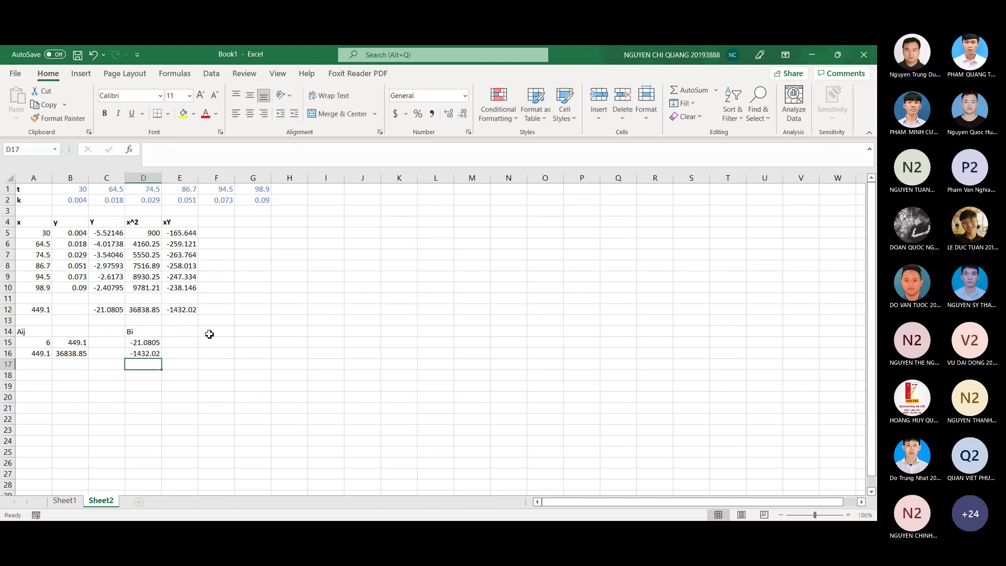
- Label the solution vector in F14 as [A,b]
click(212, 332)
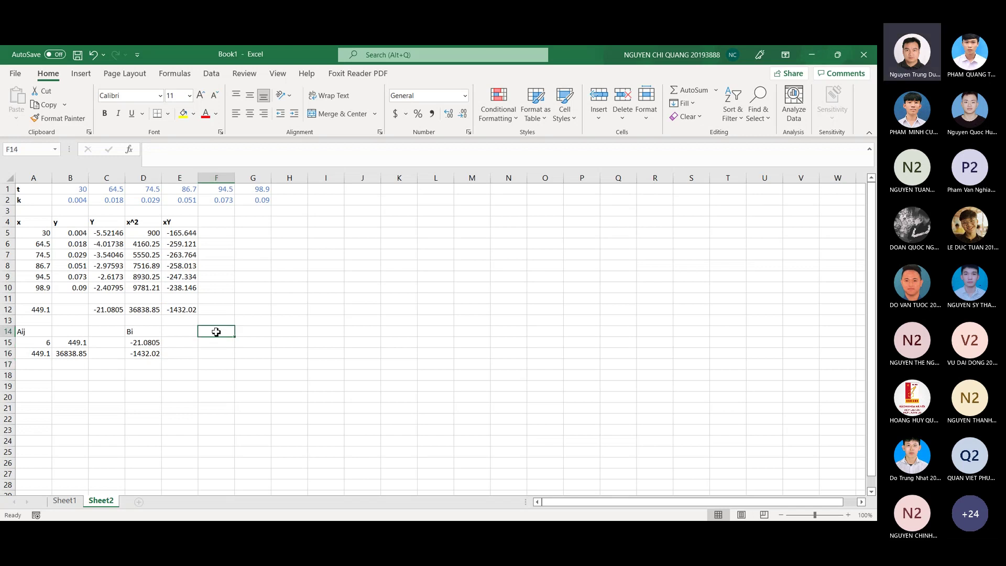
text([A)
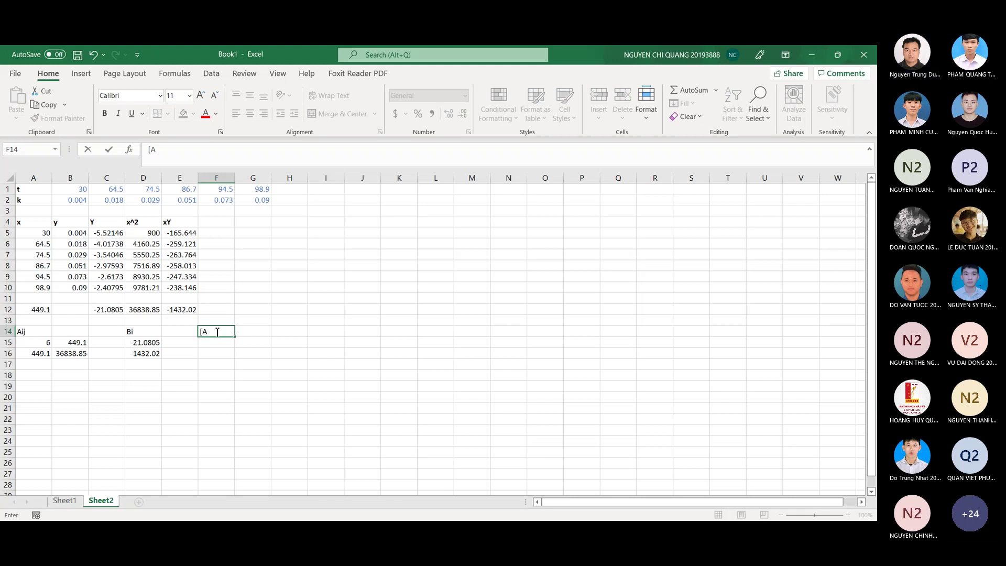
text(,b])
- Solve the system in F15 with =MMULT(MINVERSE(A15:B16),D15:D16) and widen column F slightly to show more digits
click(225, 345)
text(=)
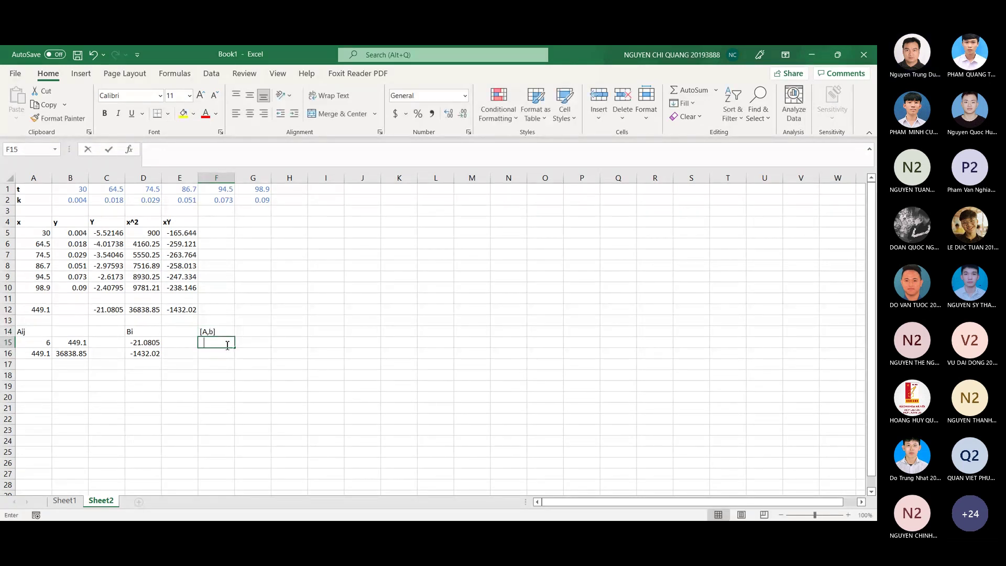
text( M)
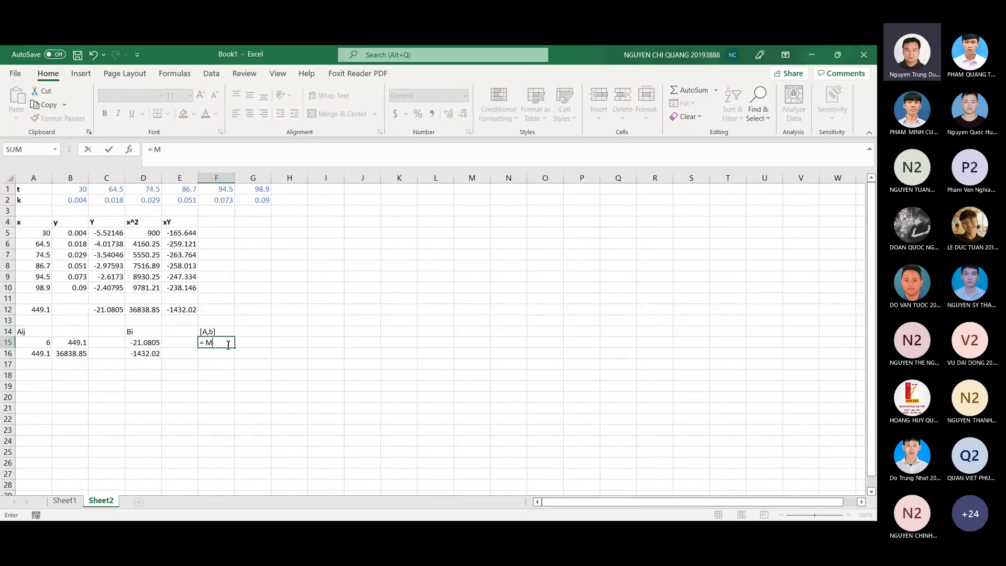
key(BackSpace)
key(BackSpace)
text(mm)
key(BackSpace)
key(BackSpace)
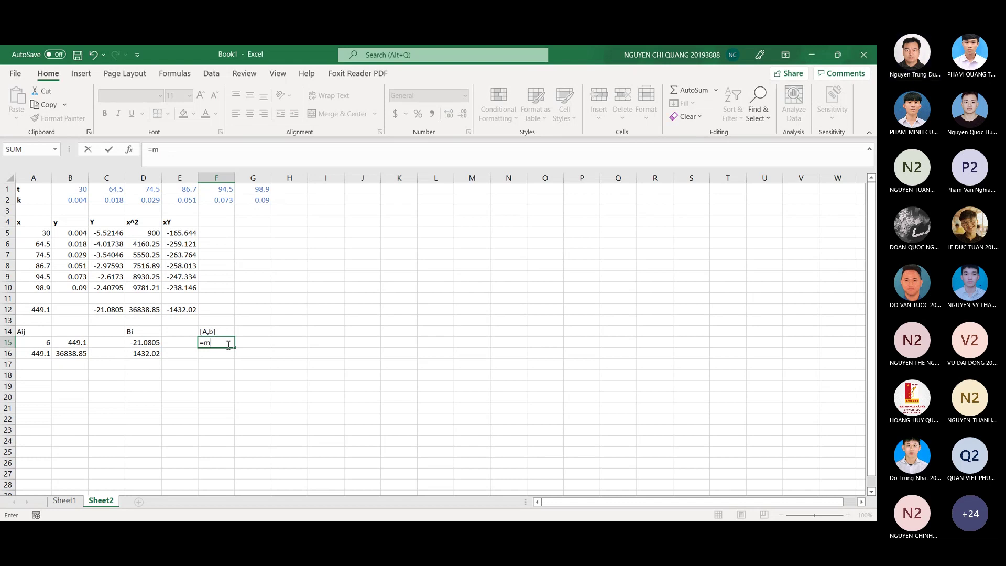
text(MMUL)
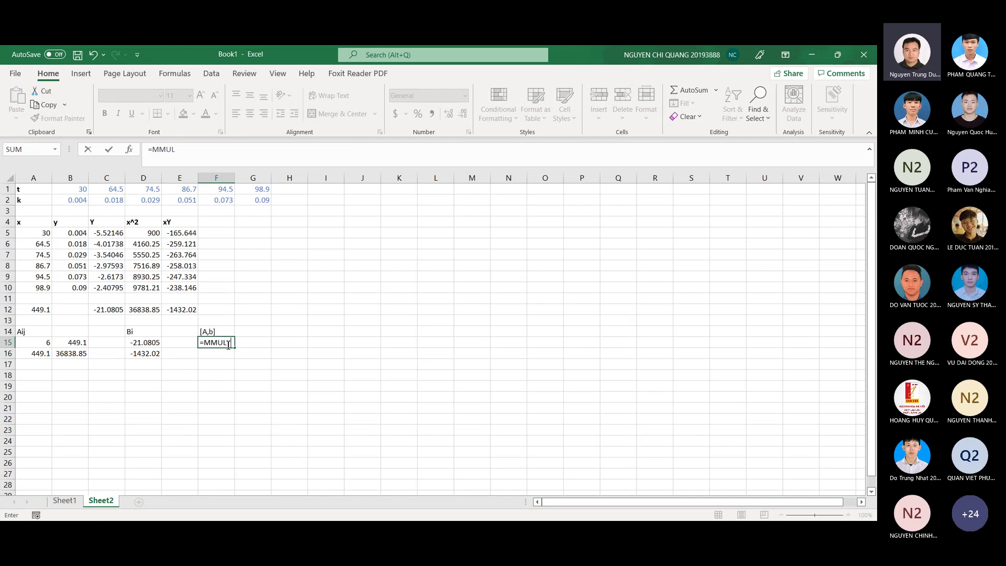
text(T(MI)
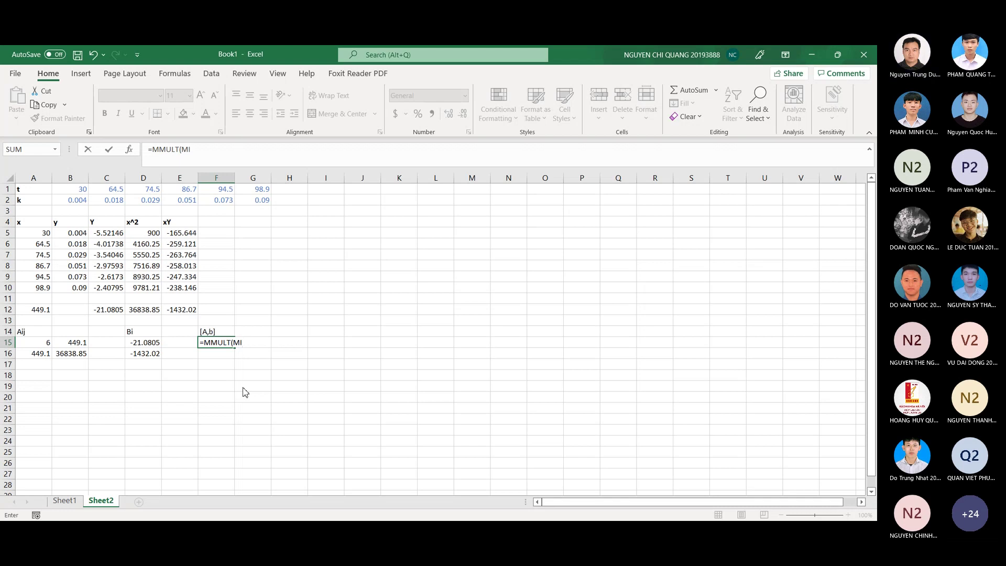
text(NVERSE()
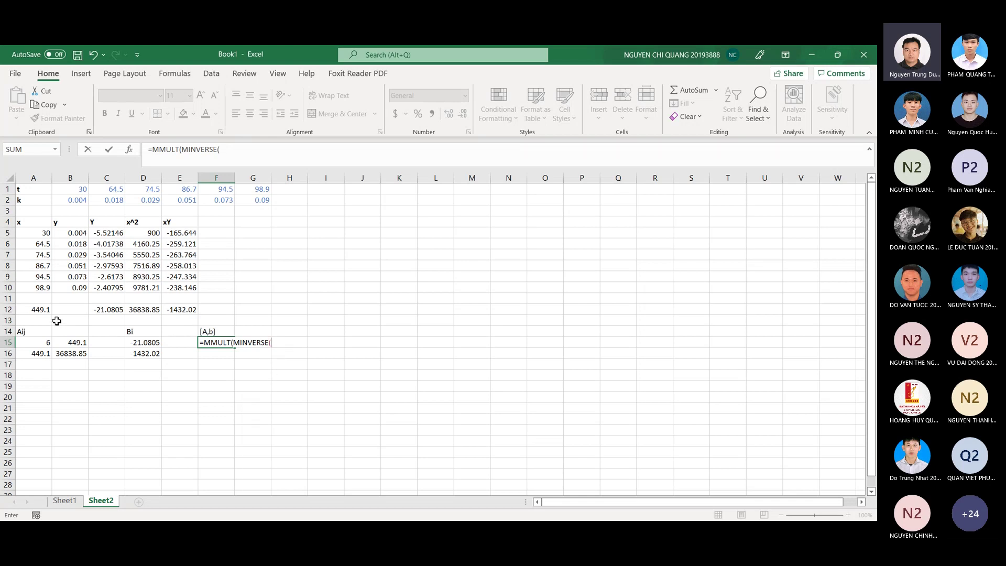
drag(37, 344, 78, 354)
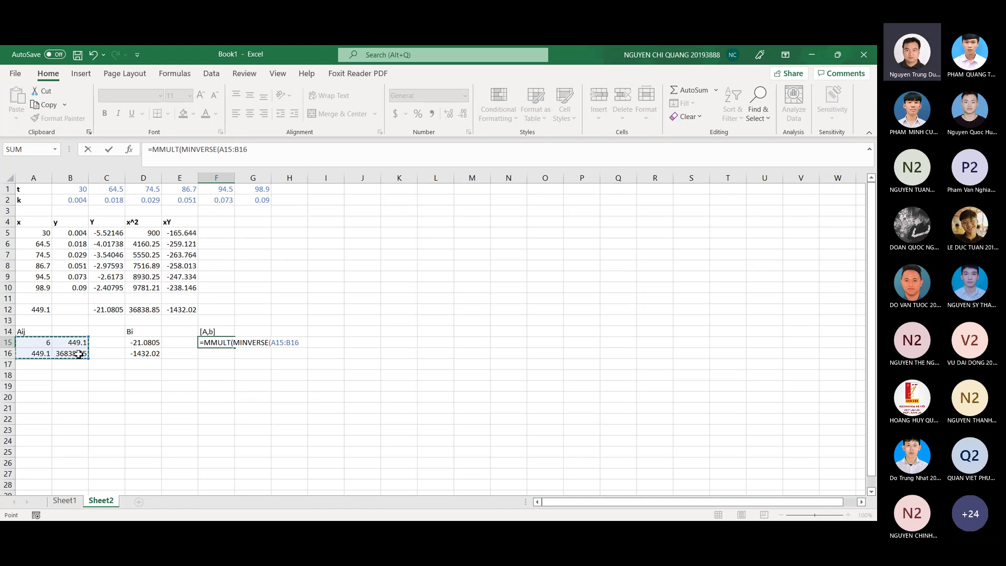
text(),)
drag(142, 346, 153, 359)
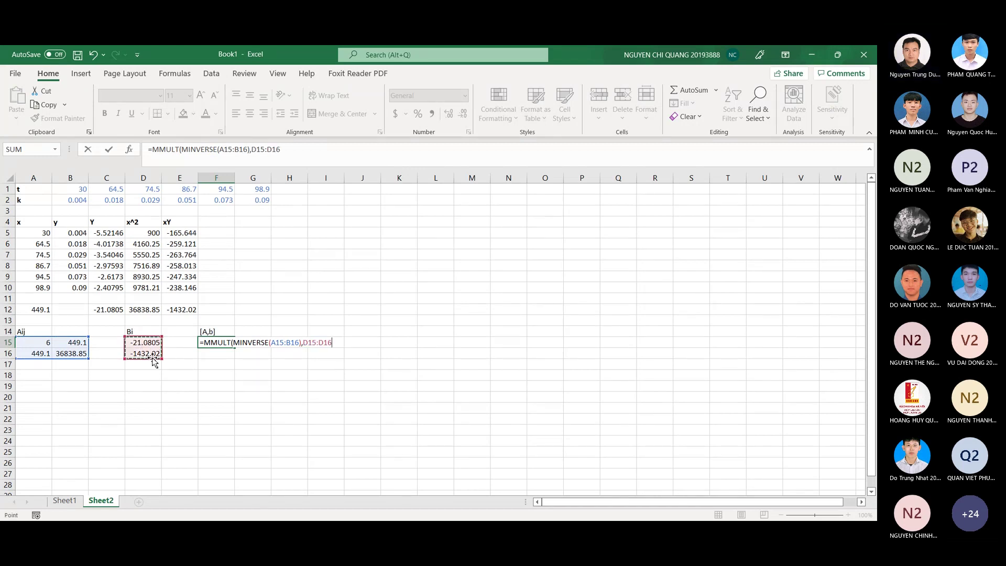
text())
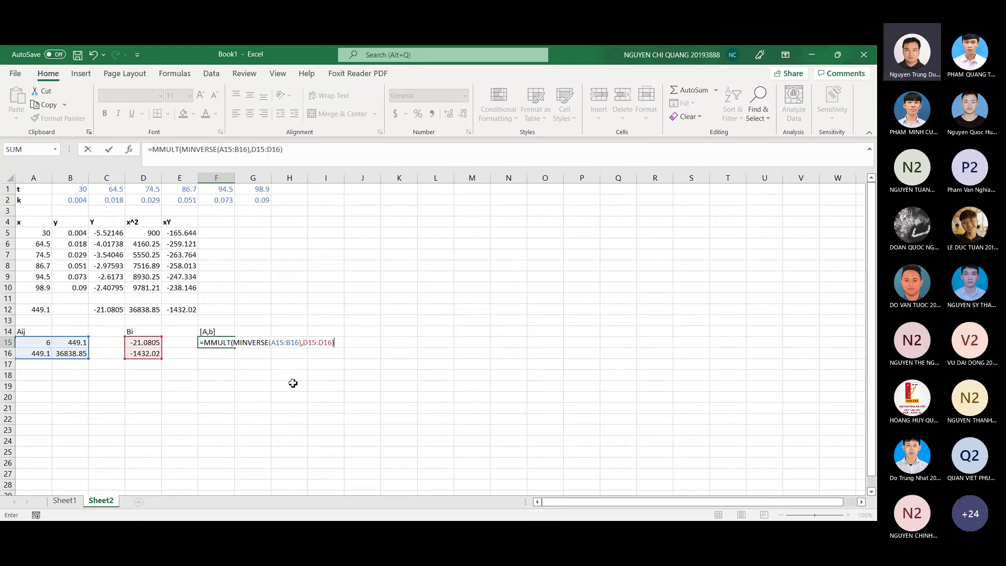
key(Return)
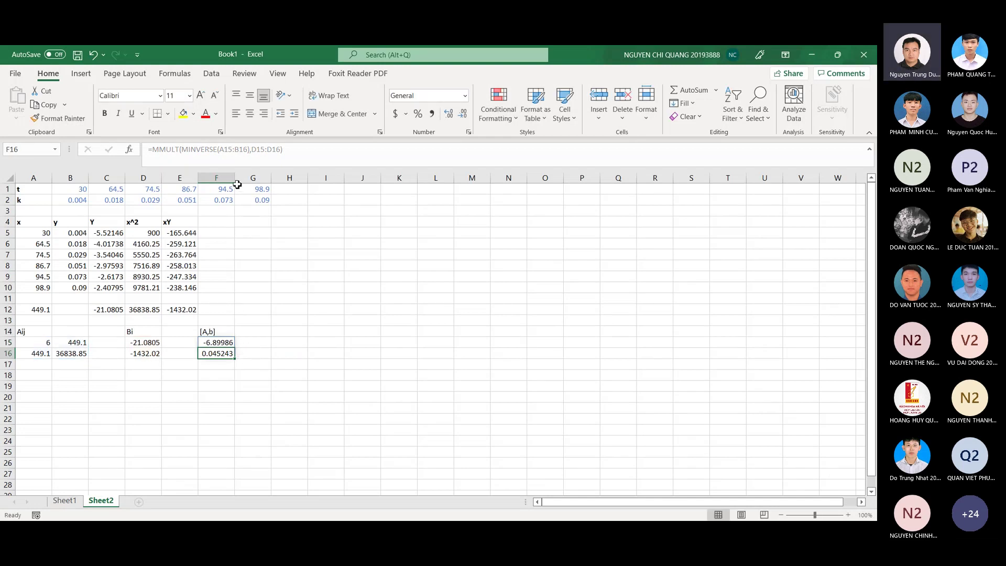
drag(234, 180, 242, 179)
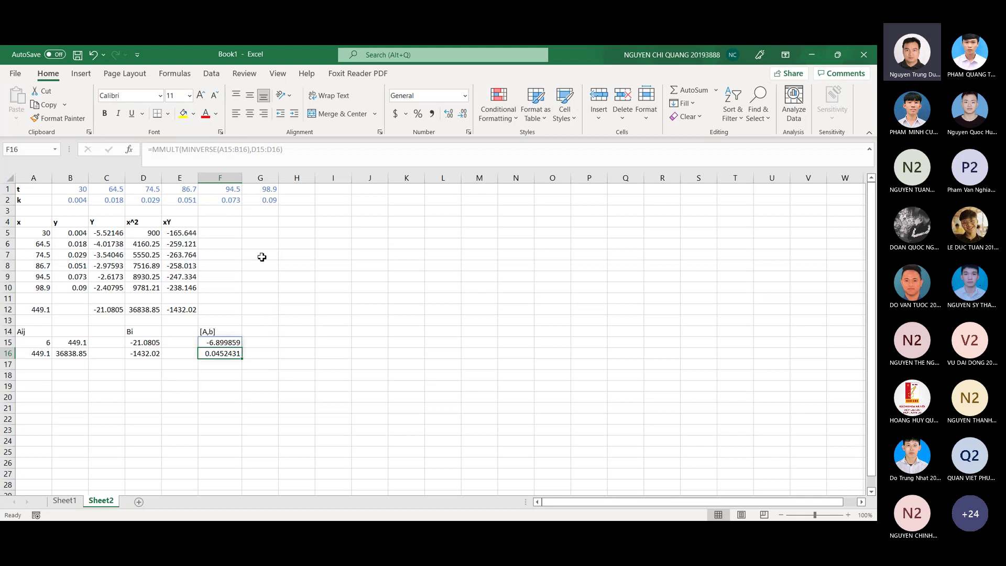
- Label cell H14 as a for the coefficient of the exponential model
click(288, 334)
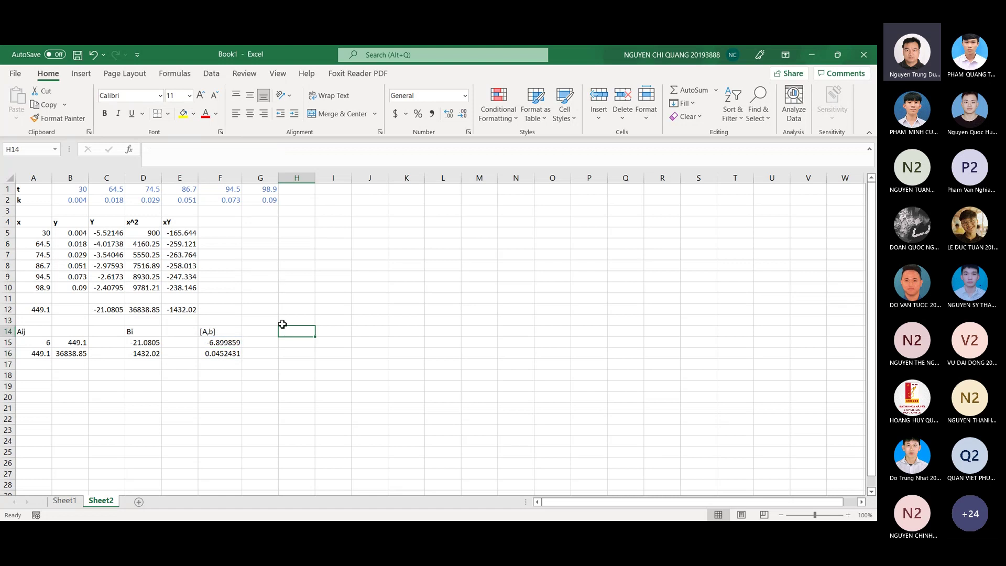
text(A)
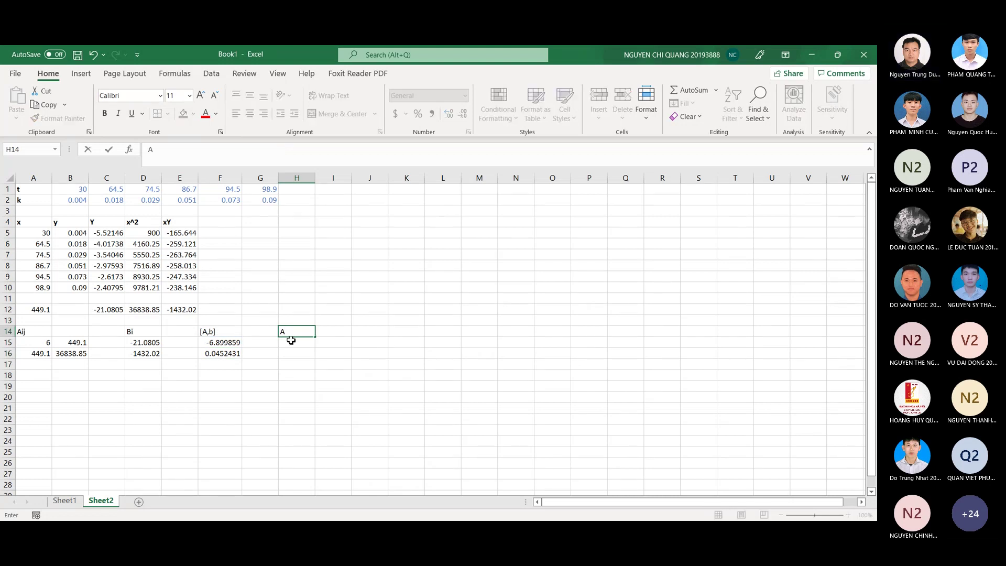
key(BackSpace)
text(a)
key(Return)
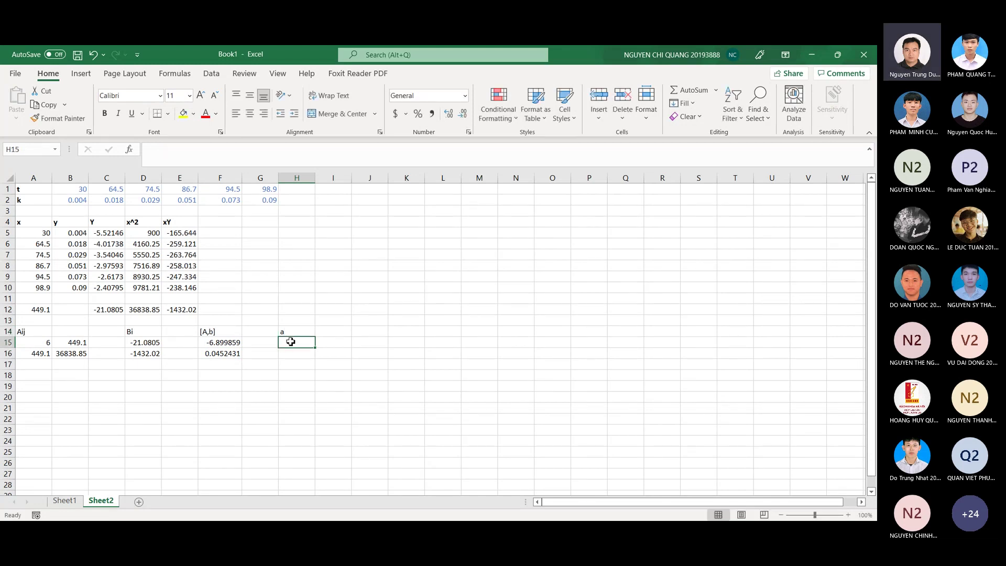
- Calculate the coefficient in H15 with =exp(F15) and widen column H slightly to show more digits
text(=)
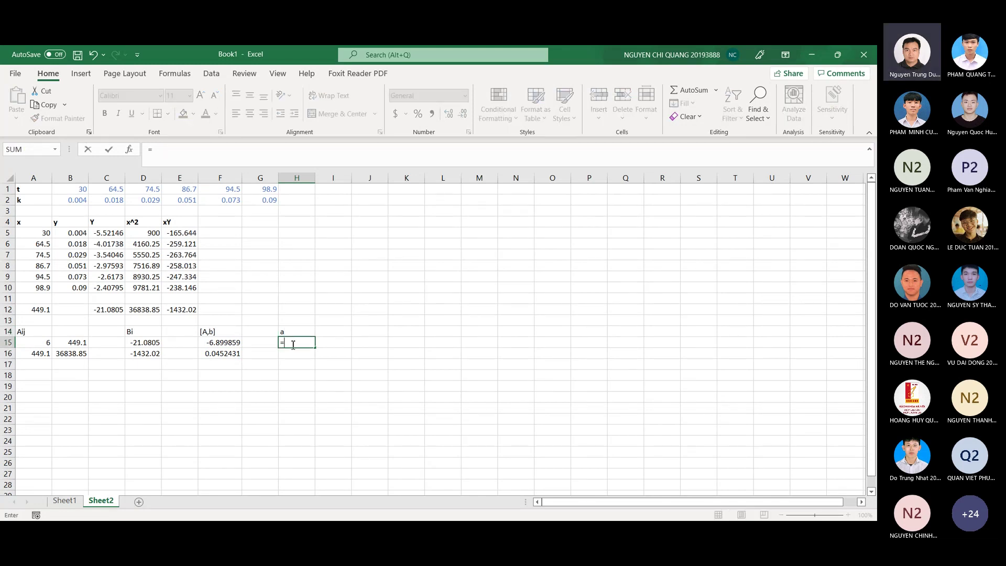
text(ê)
text(x)
text(p)
text(()
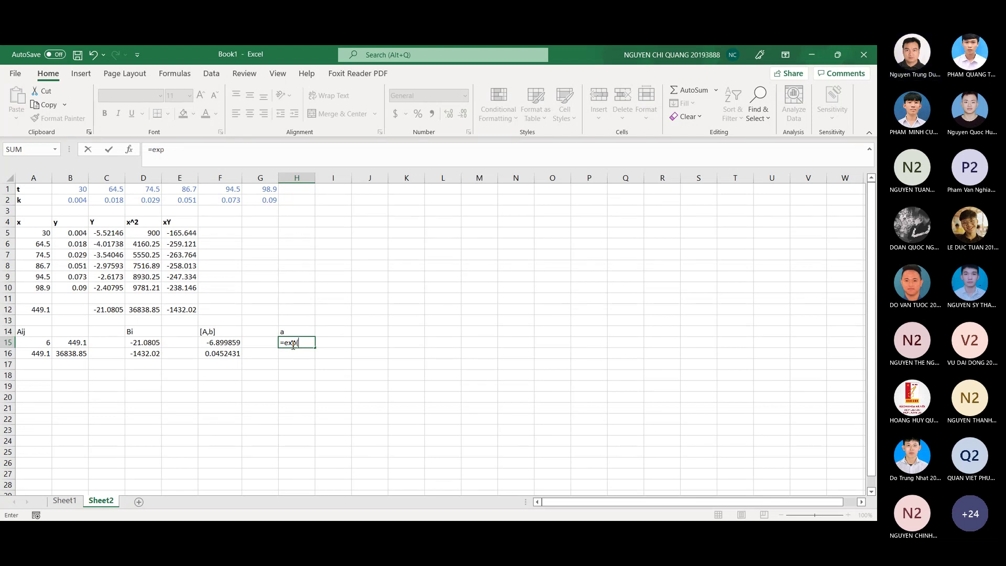
click(225, 344)
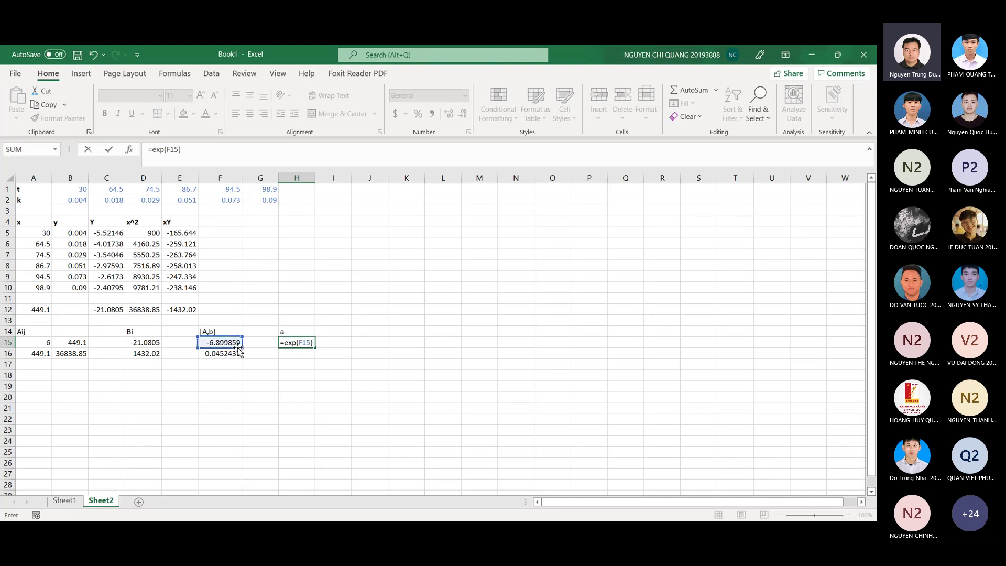
text())
key(Return)
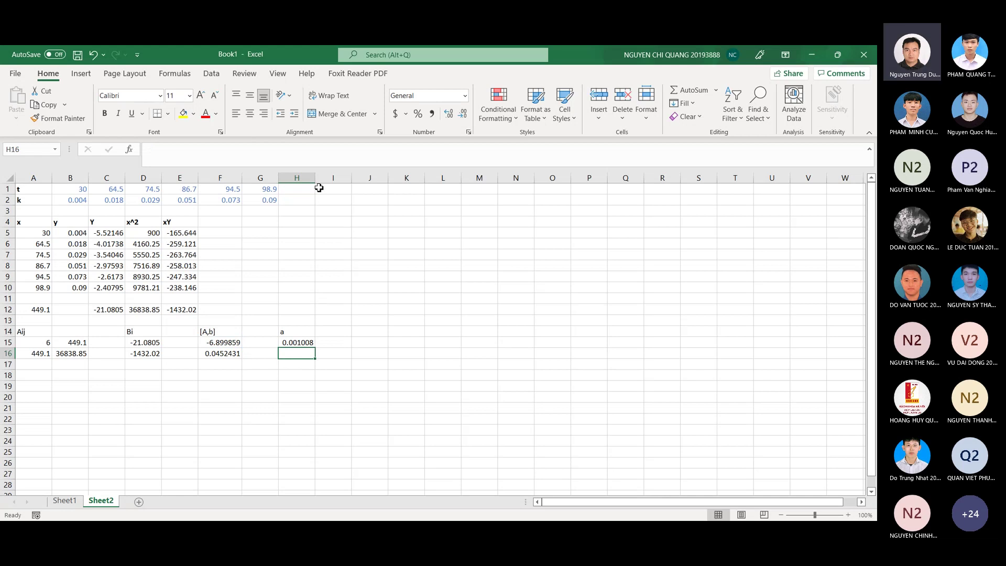
drag(315, 174, 324, 174)
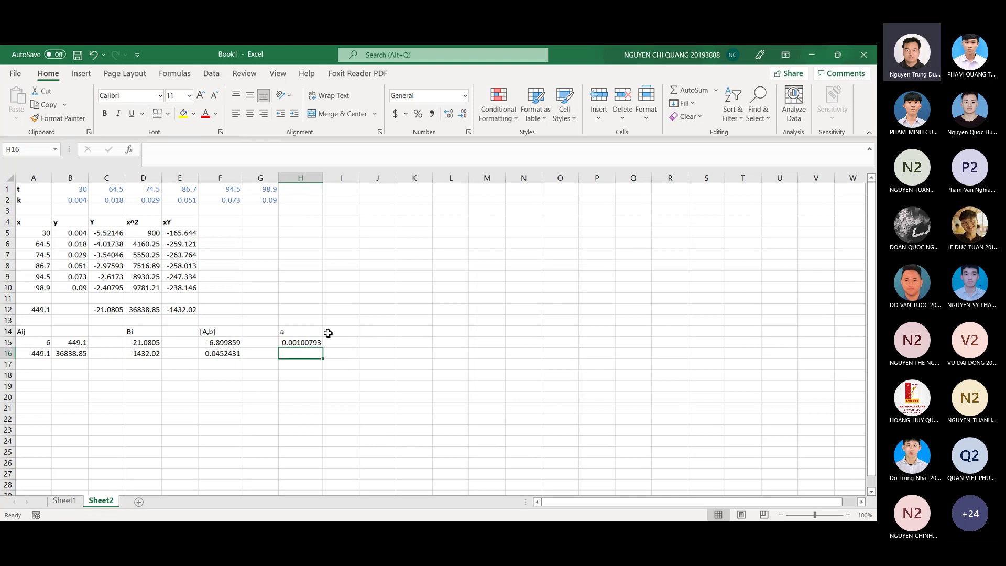
click(256, 227)
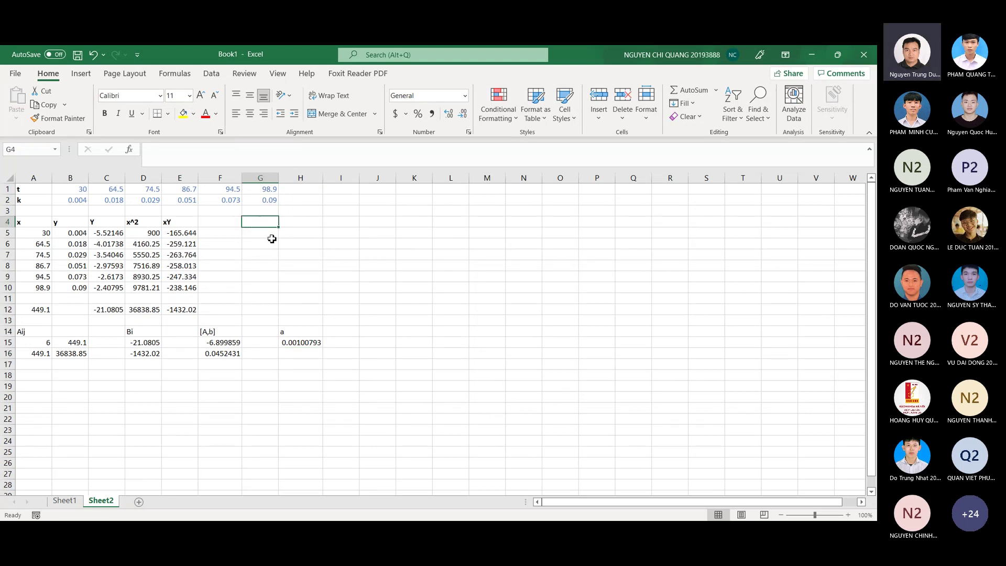
text(i)
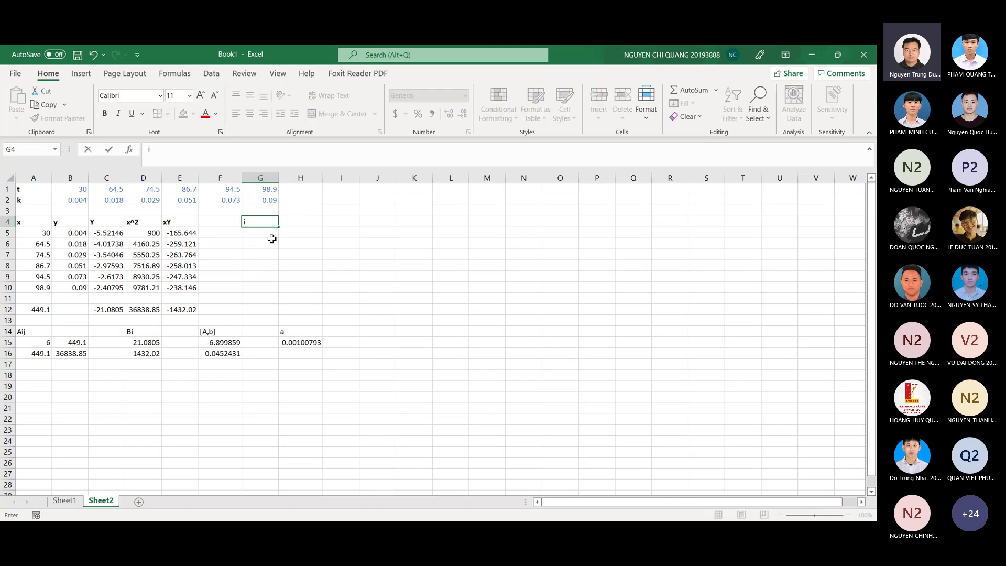
text(=0,01)
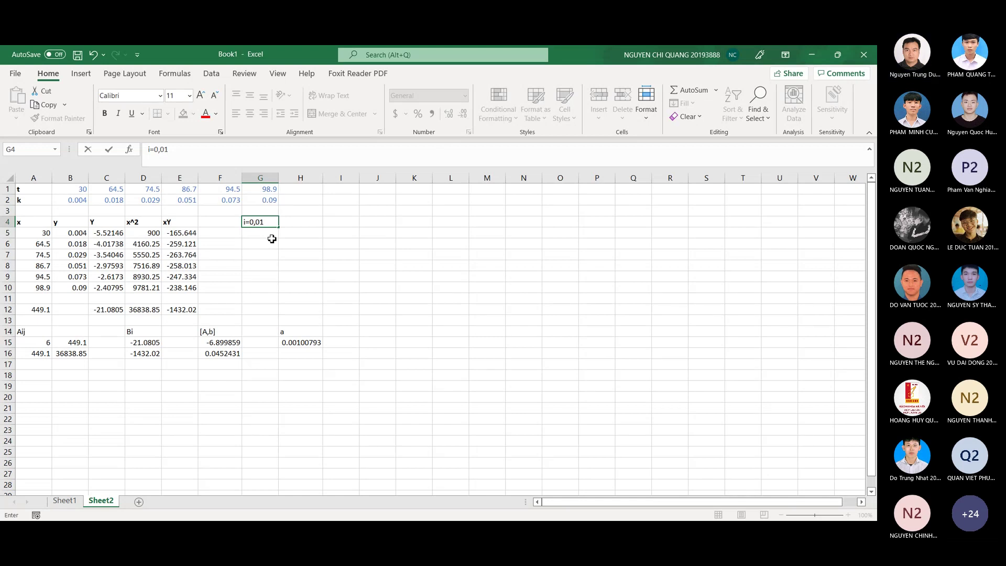
key(Left)
key(Left)
key(Left)
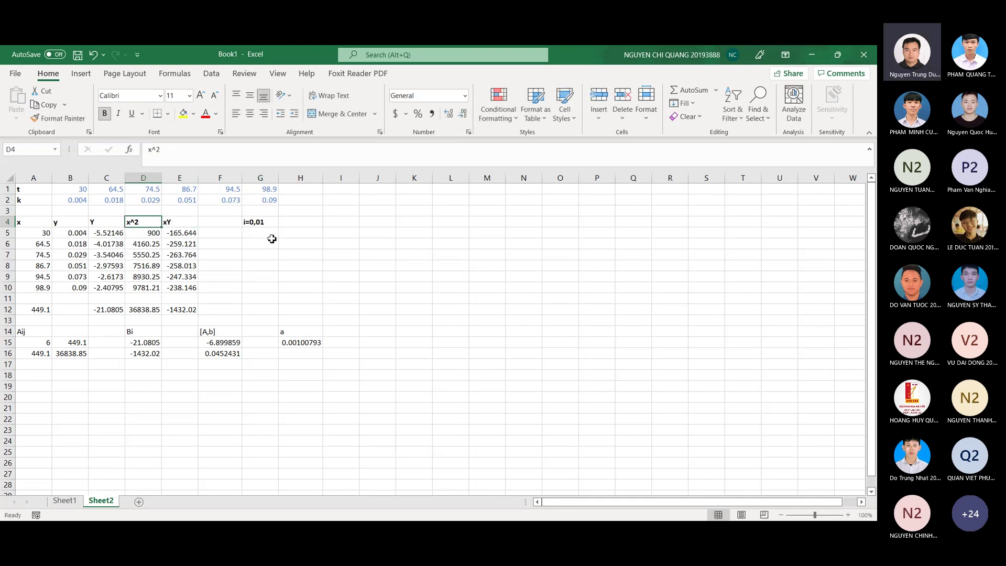
click(257, 222)
key(BackSpace)
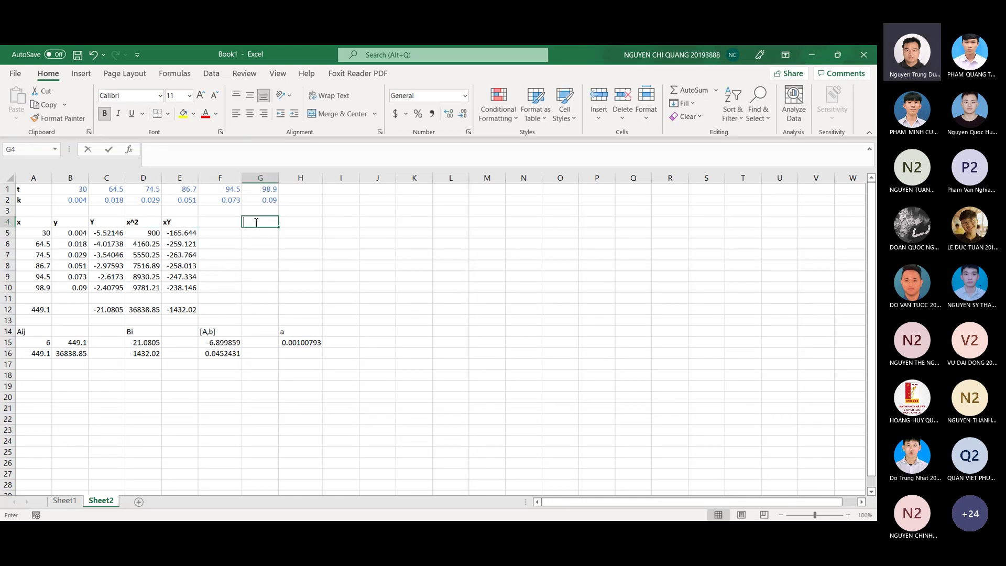
- Label cell G4 with the fitted model y=0.001*exp(0.045x)
text(y=0)
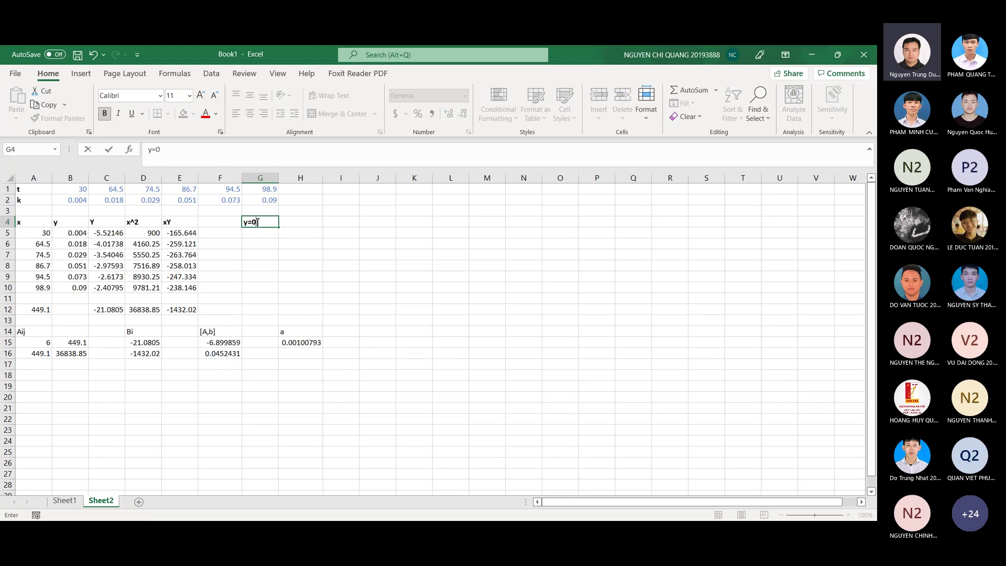
text(.01)
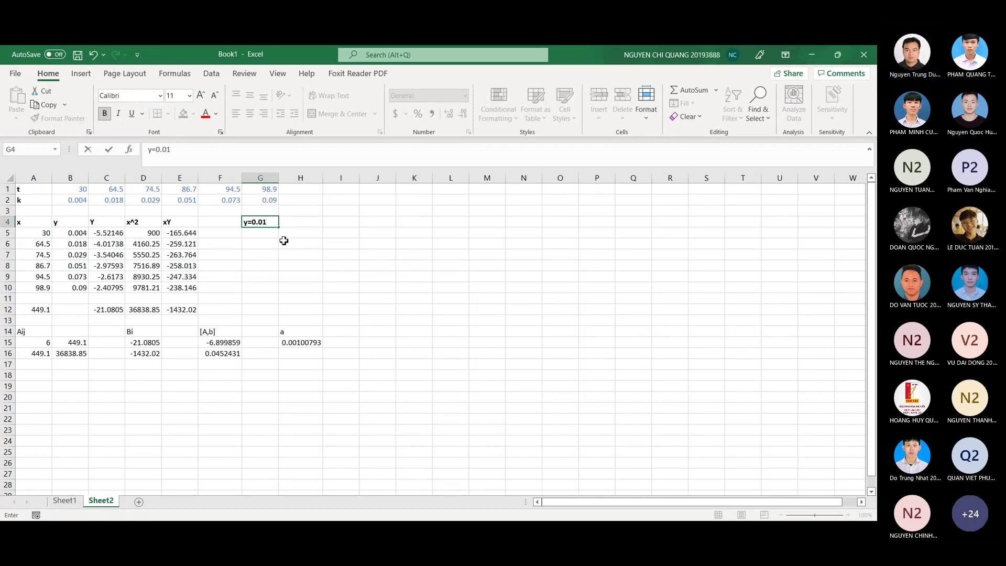
key(ctrl+Return)
key(Left)
text(0)
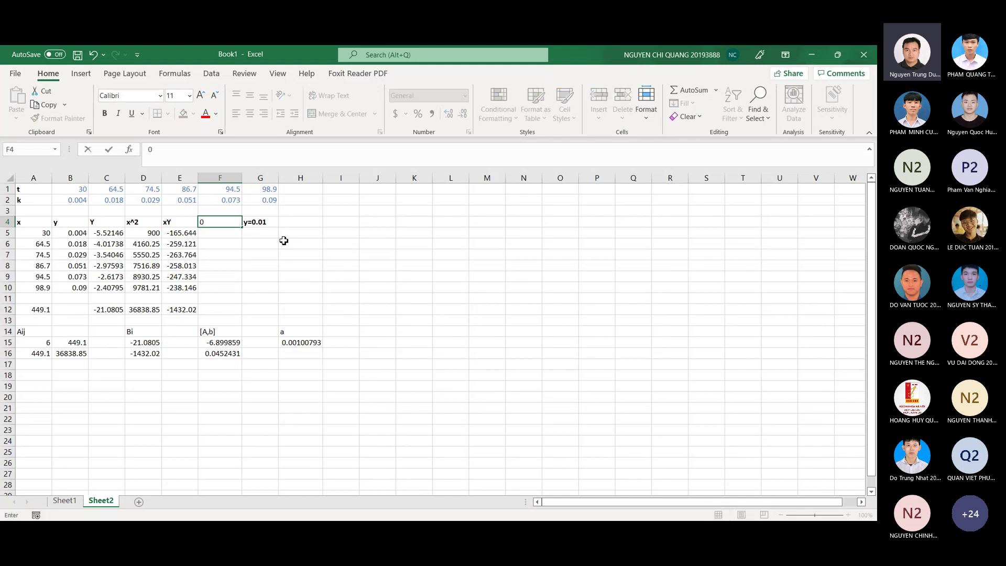
key(Escape)
key(Right)
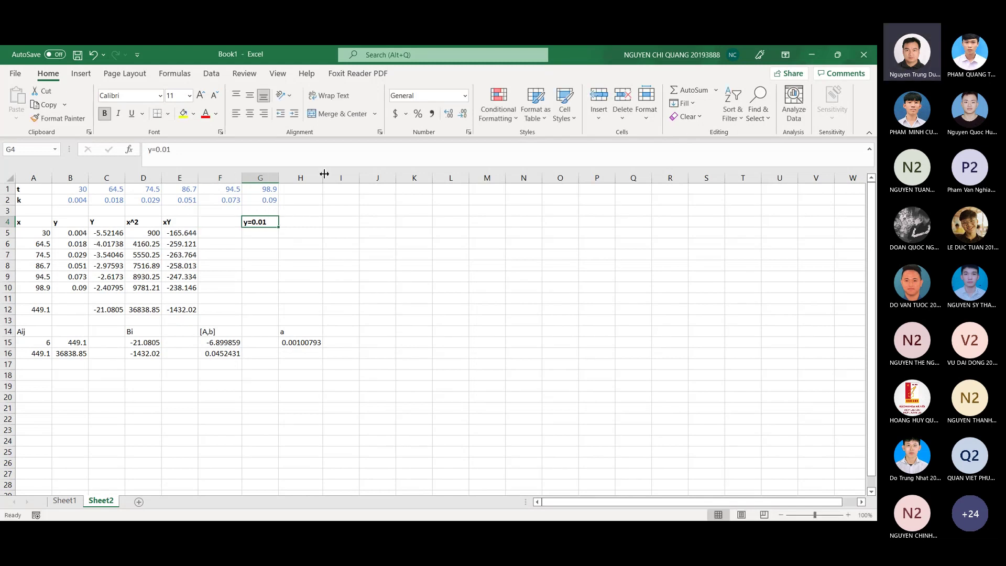
double_click(267, 222)
key(Left)
text(0)
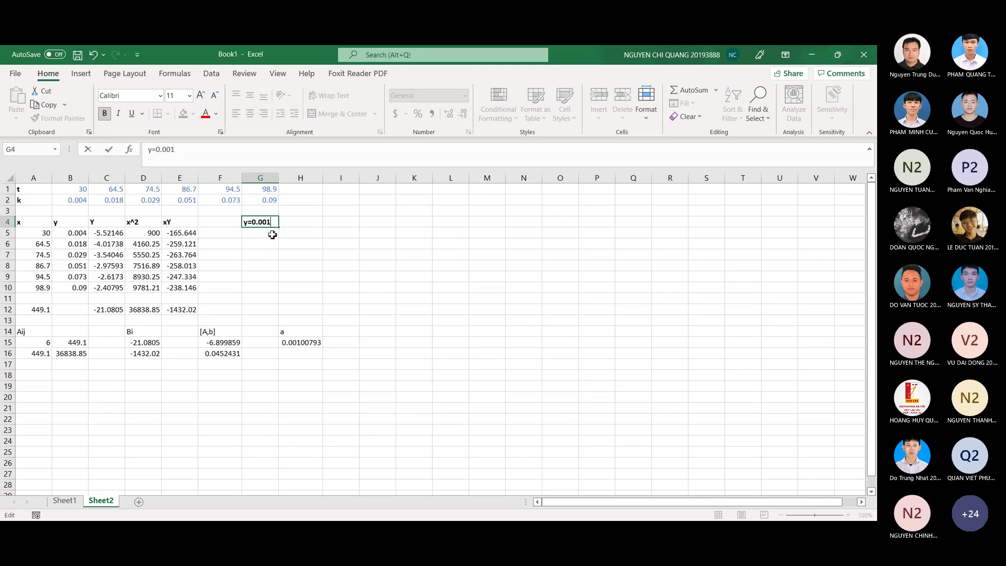
text(*exp)
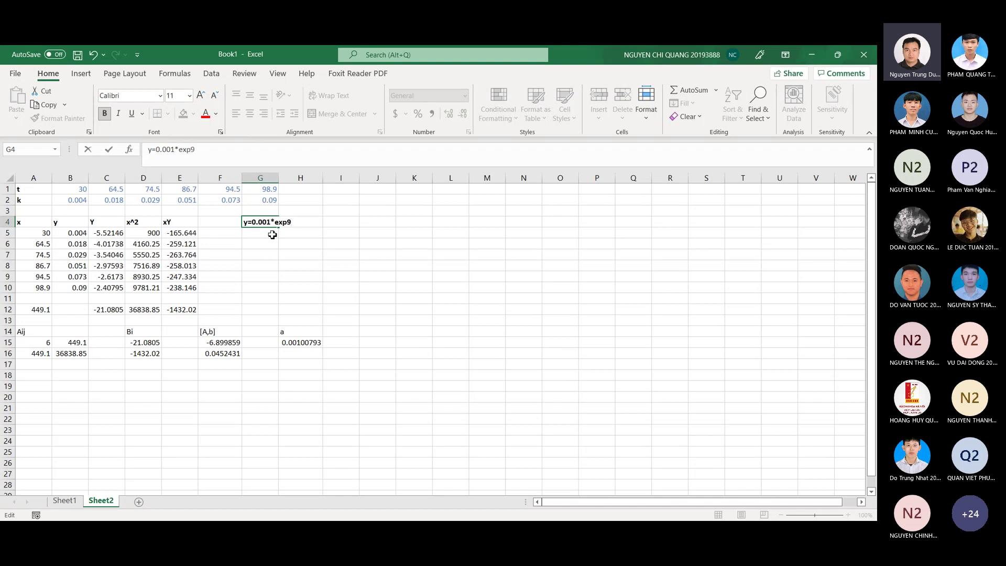
text((0.04 )
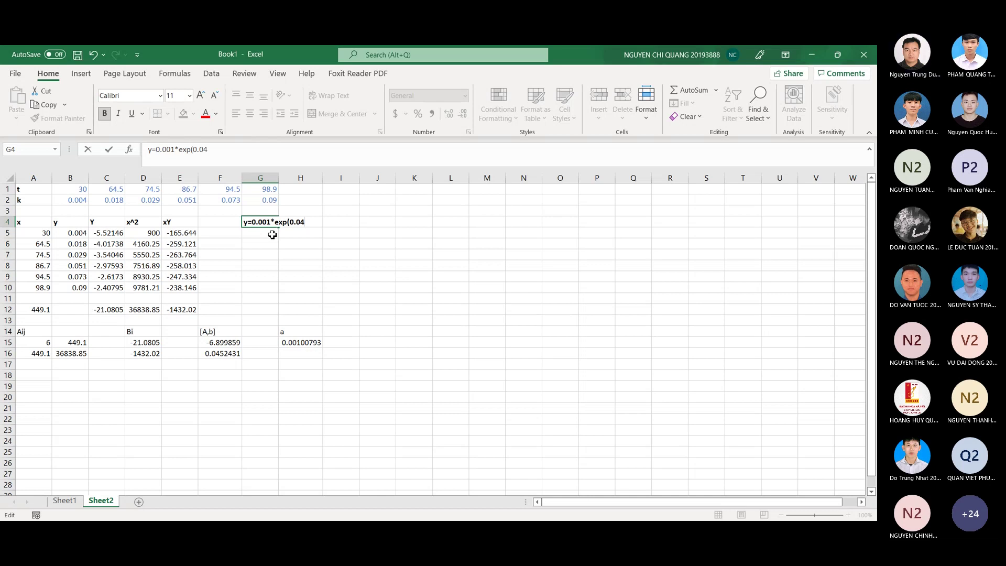
text(5)
text(x)
text())
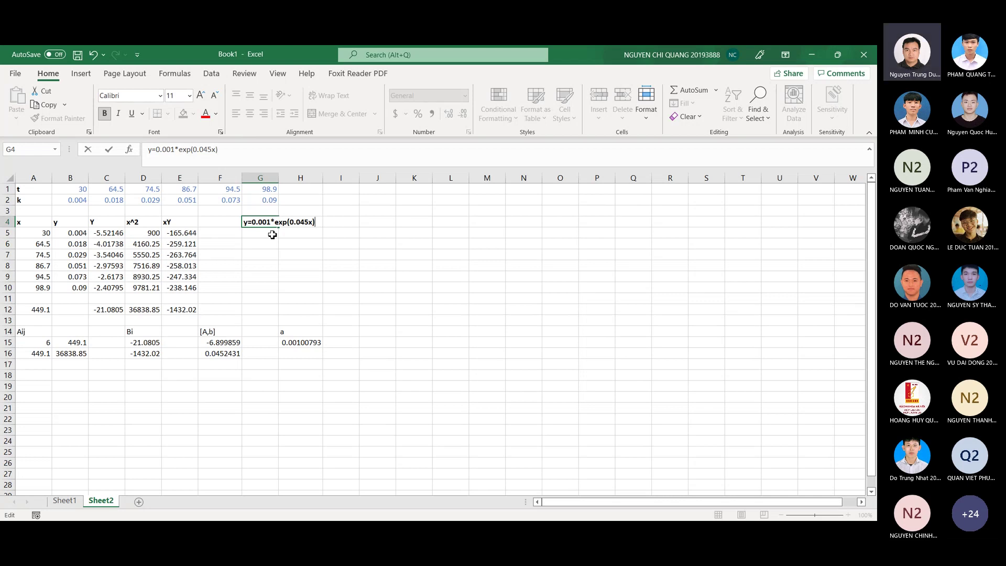
key(Return)
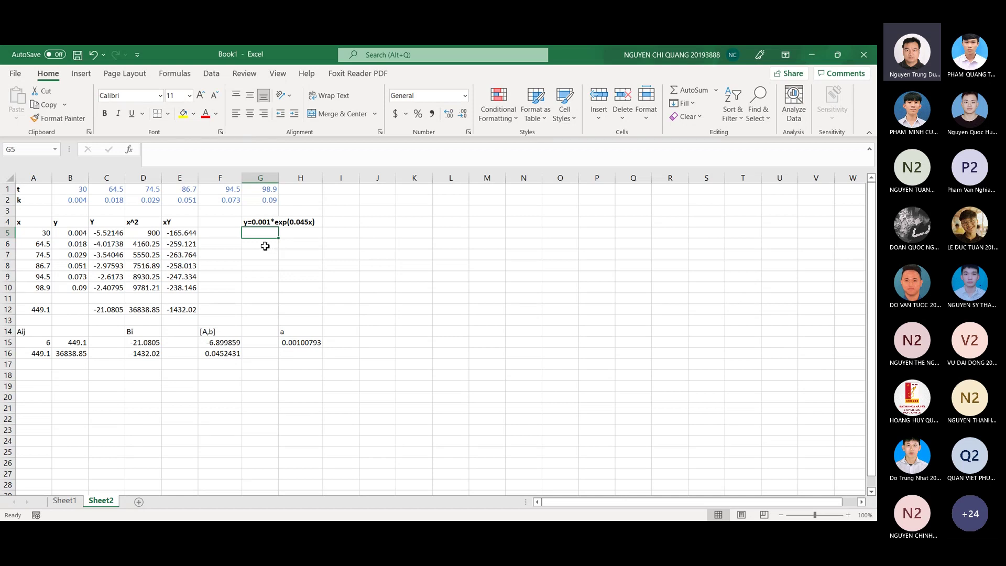
- Calculate the first fitted y value in G5 with =0.001*exp(0.045*A5)
text(=)
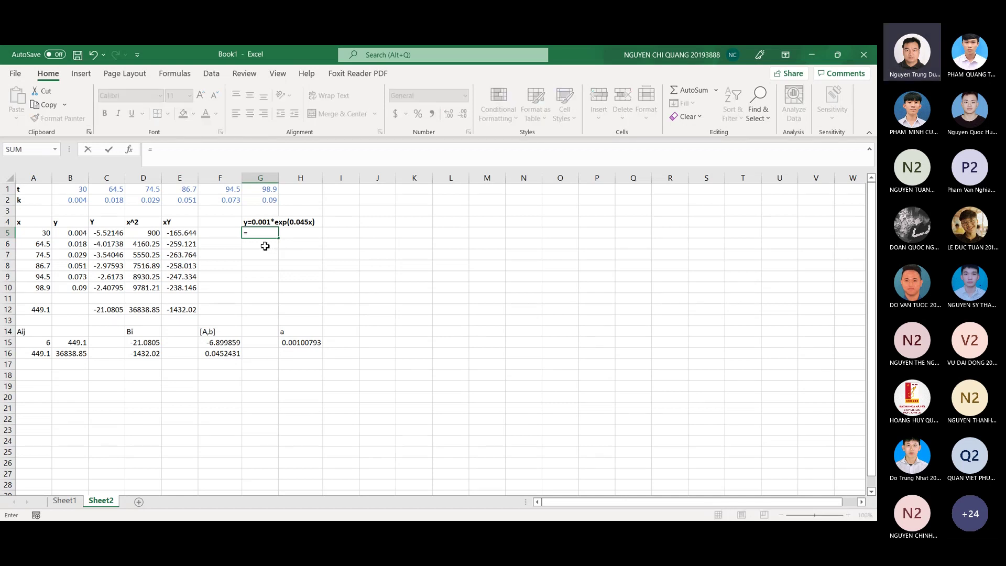
text(0.)
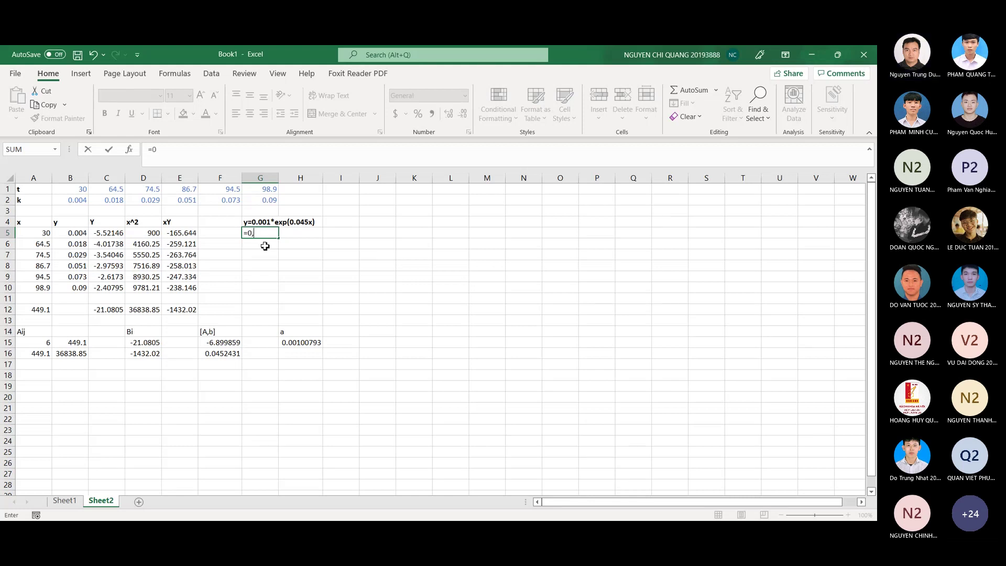
key(BackSpace)
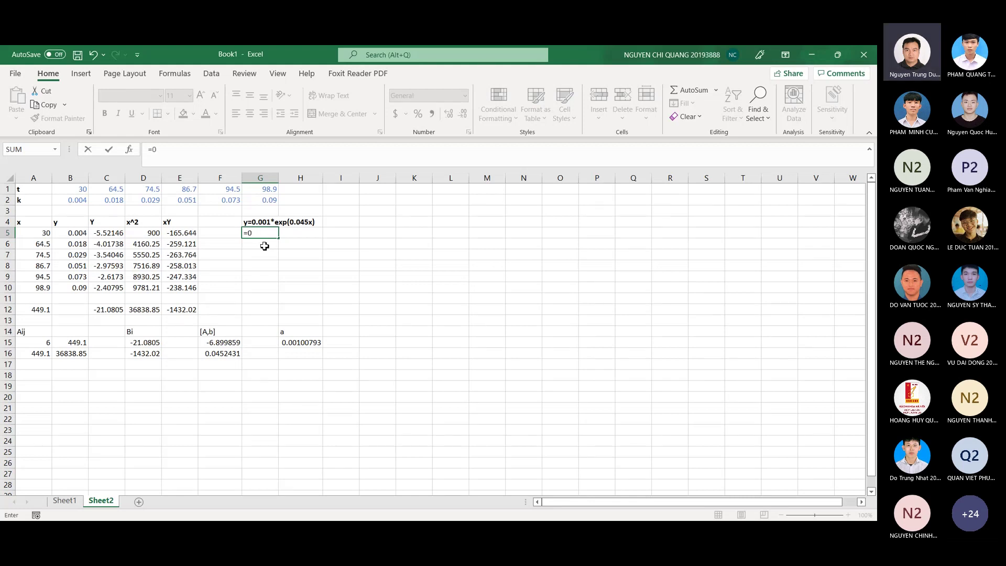
text(.00)
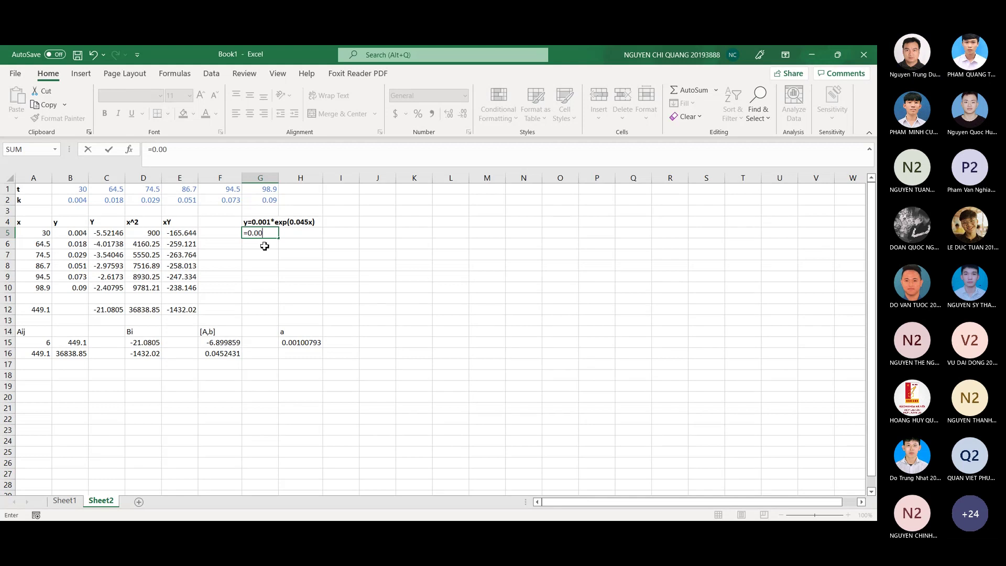
text(1*exp(0.045*)
click(44, 237)
text())
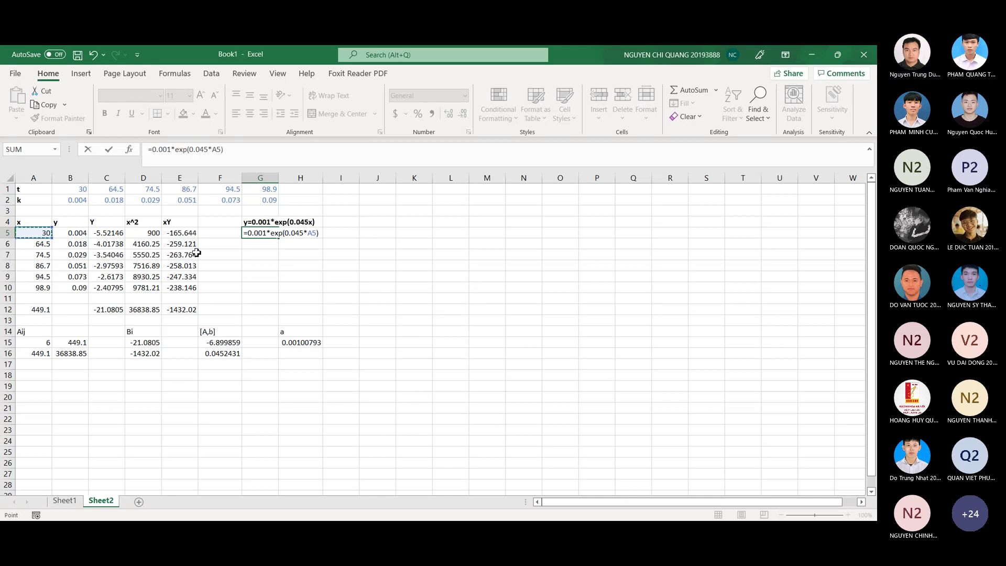
key(Return)
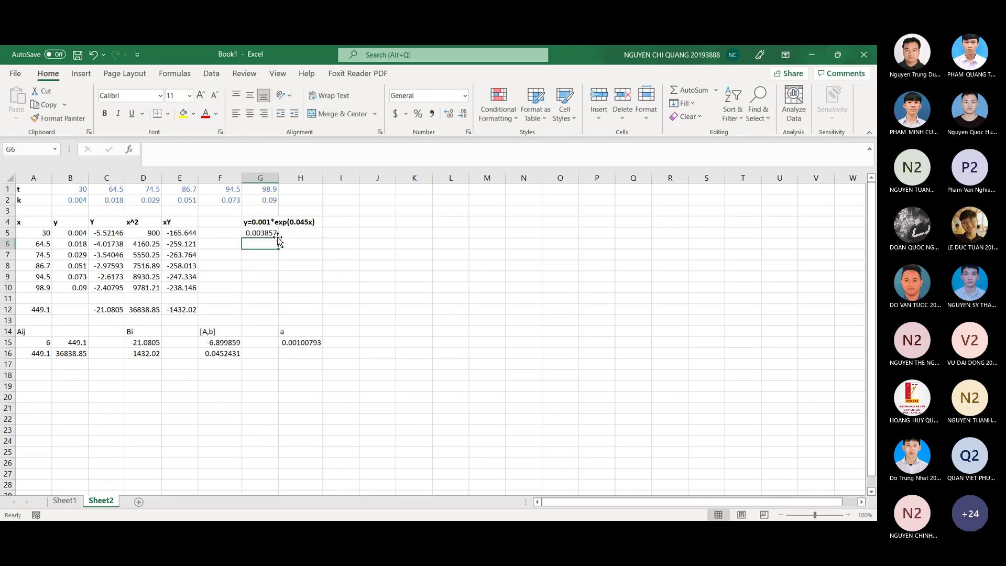
- Fill the fitted-value formula from G5 down to G10 and widen column G very slightly
click(277, 236)
drag(278, 237, 283, 296)
drag(280, 176, 281, 176)
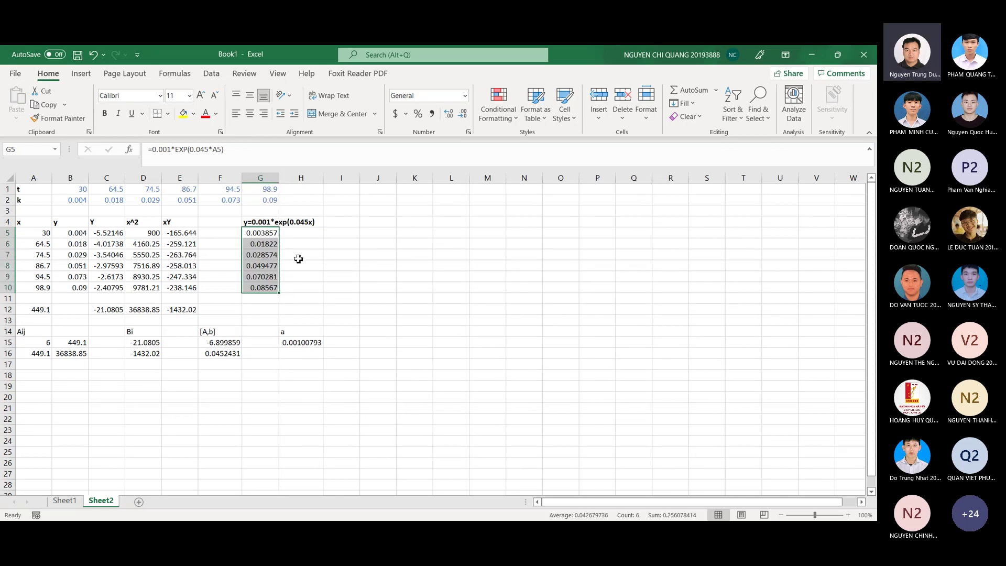
click(308, 291)
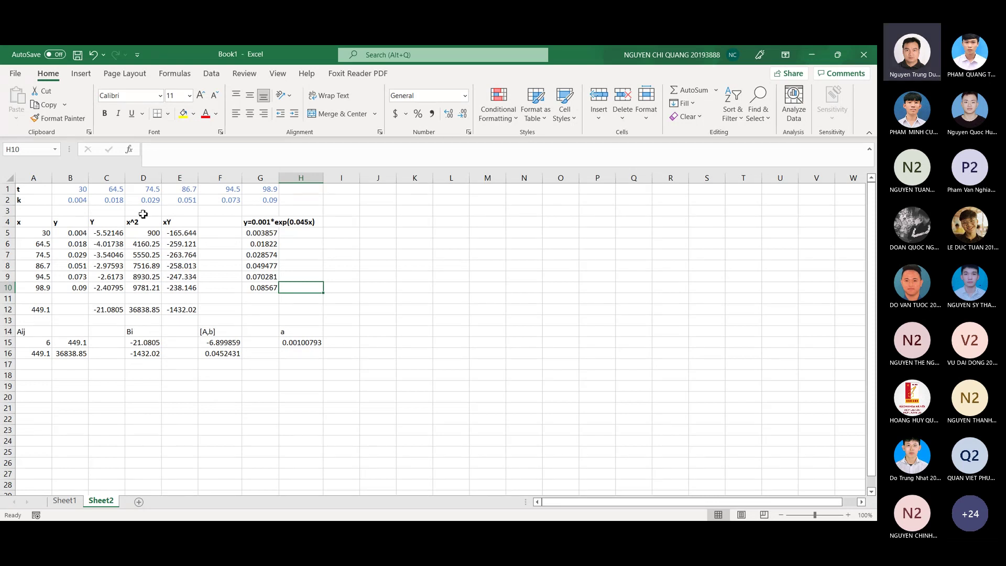
- Label cell J4 as sigma for the squared-error column
click(367, 222)
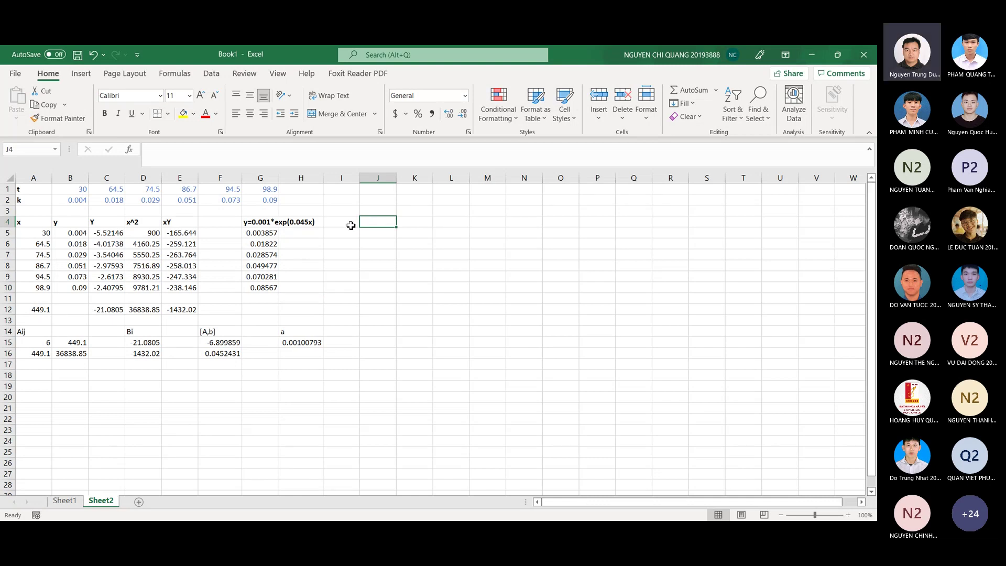
text(sigma)
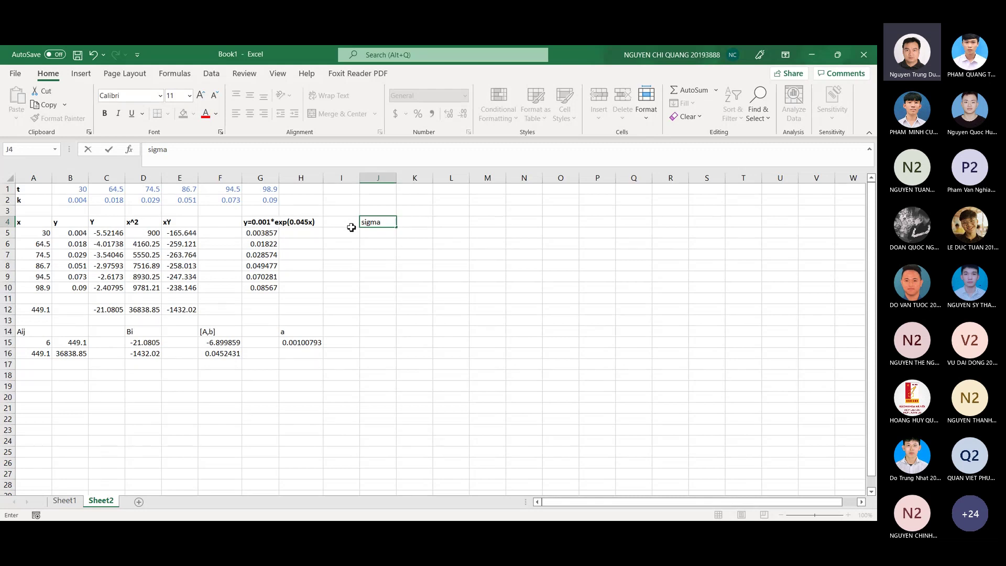
click(367, 235)
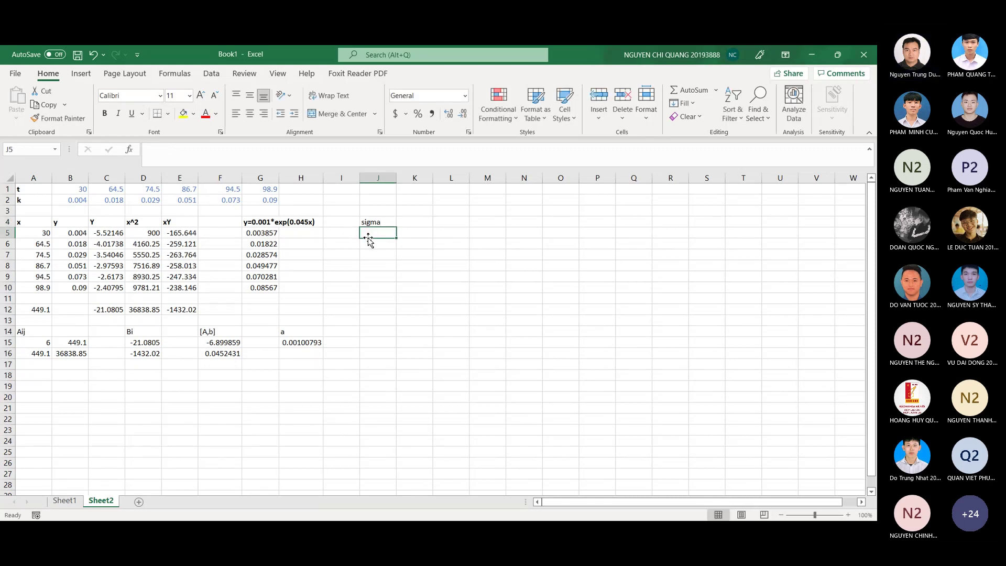
- Calculate the squared deviation in J5 with =(G5-B5)^2 and fill the formula down to J10
text(=)
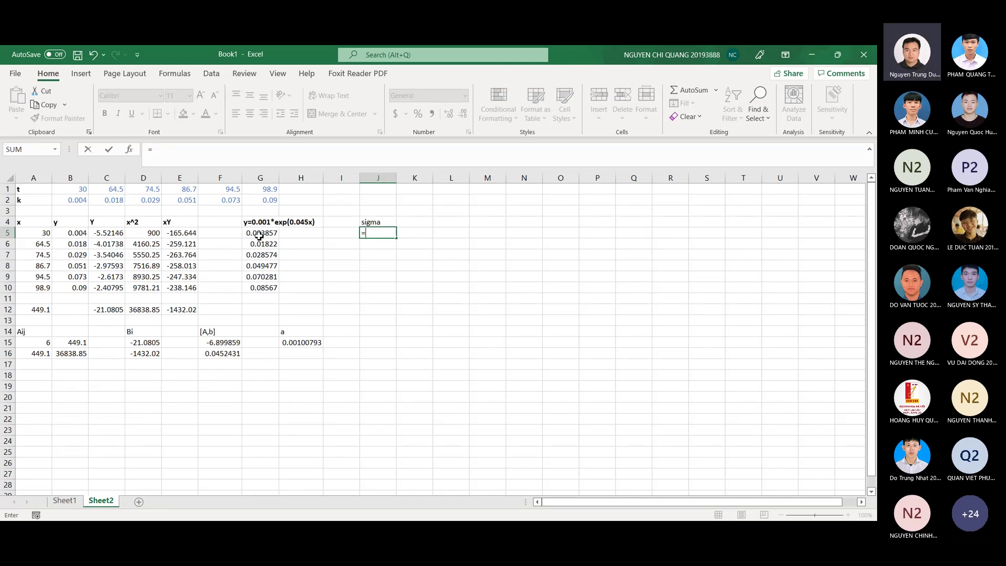
text(()
click(263, 237)
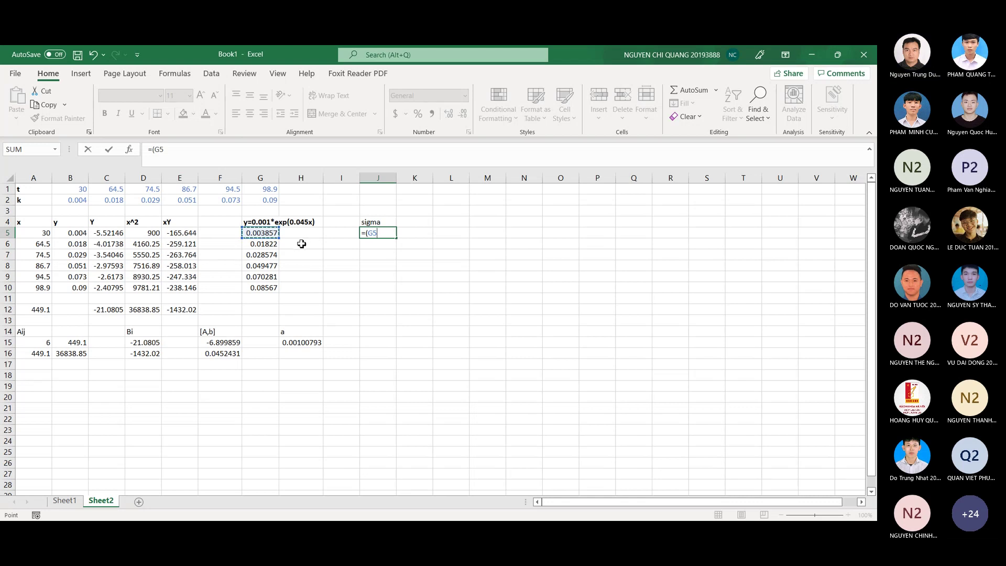
text(^2-)
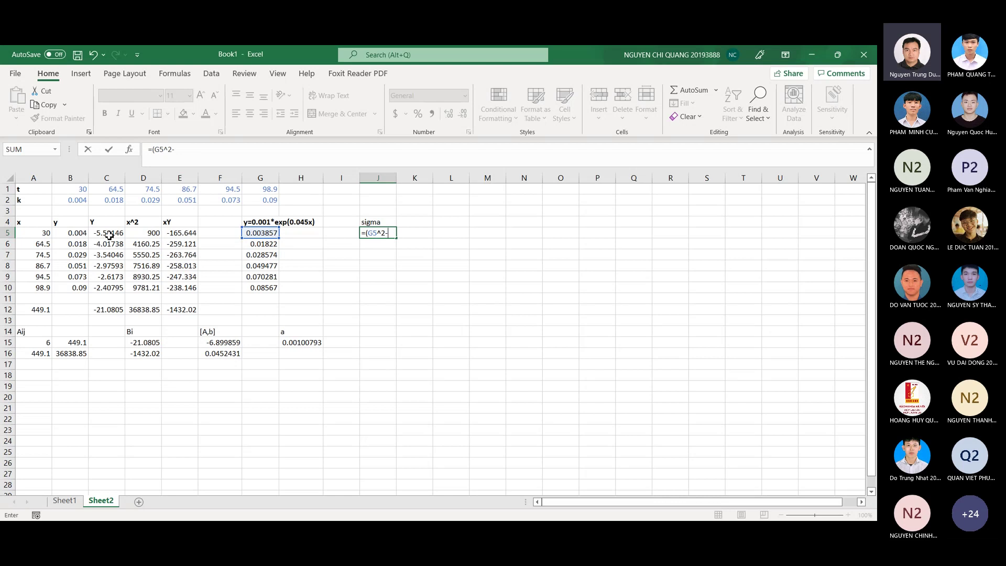
key(BackSpace)
key(BackSpace)
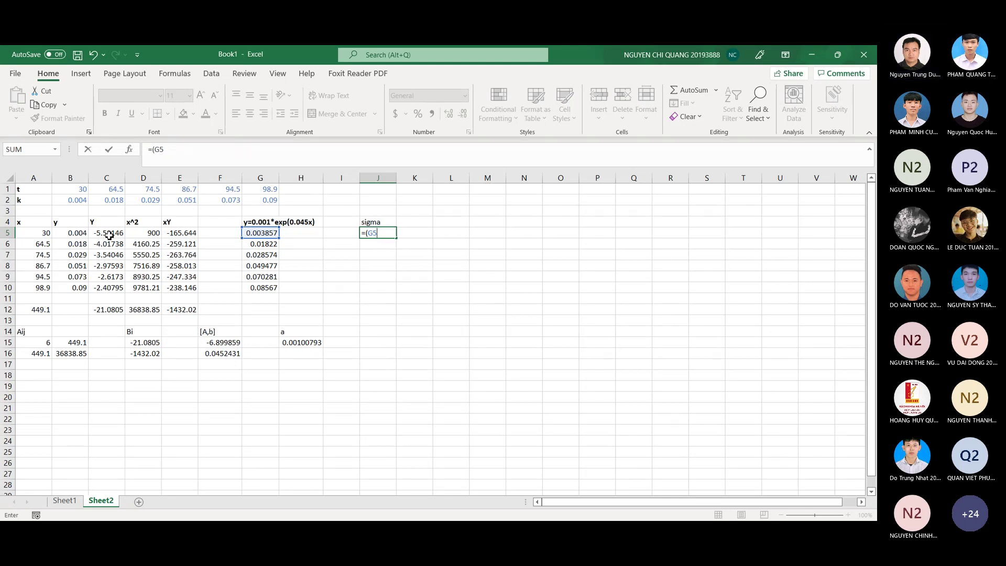
text(-)
click(76, 233)
text()^2/)
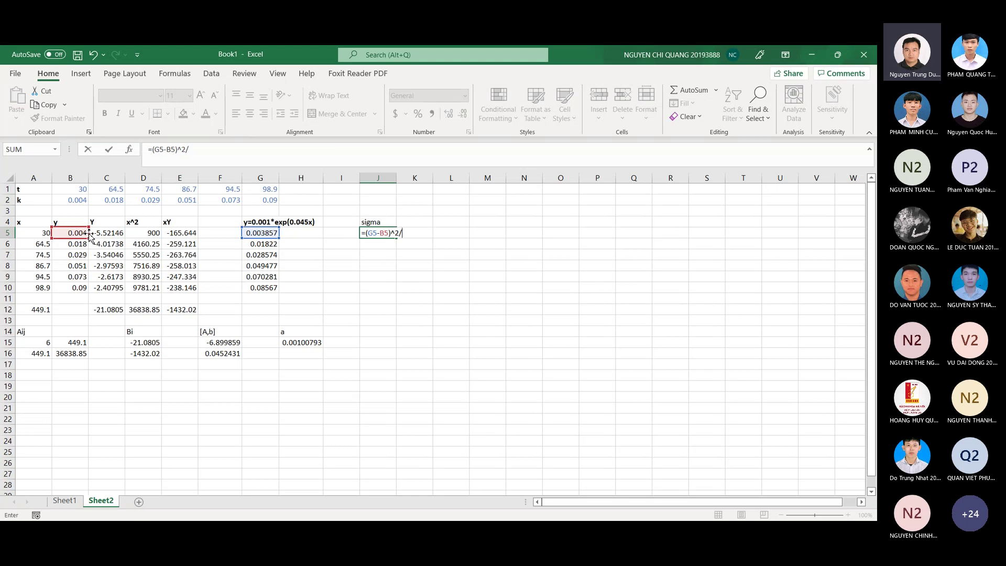
key(BackSpace)
click(386, 236)
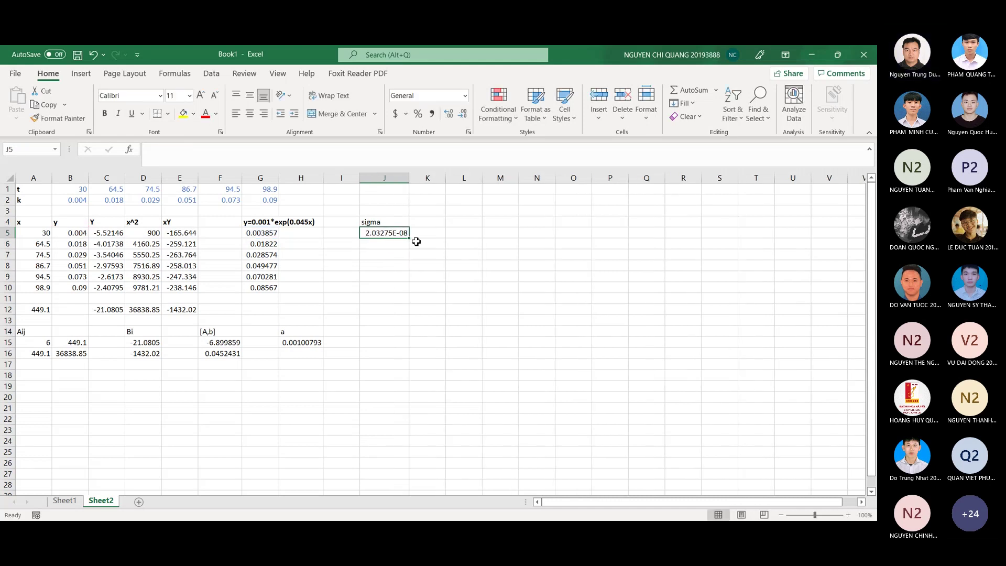
drag(409, 238, 409, 292)
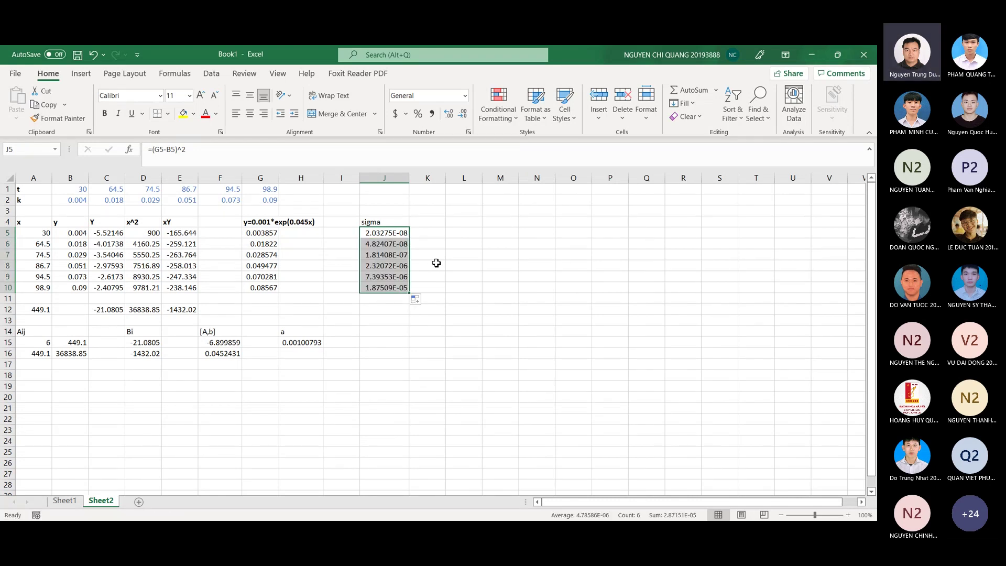
- Total the squared deviations in J12 with =sum(J5:J10)
click(378, 310)
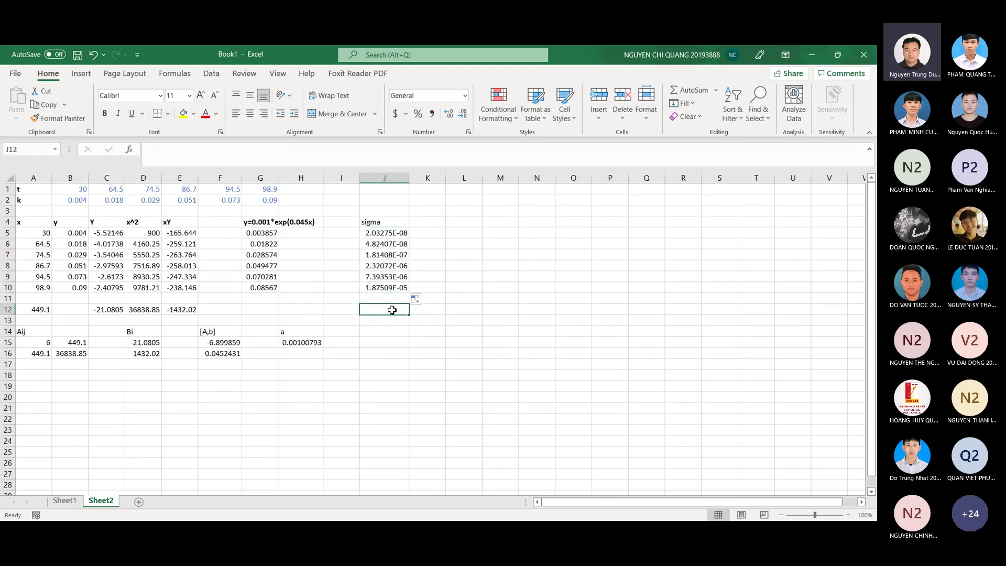
text(=sum()
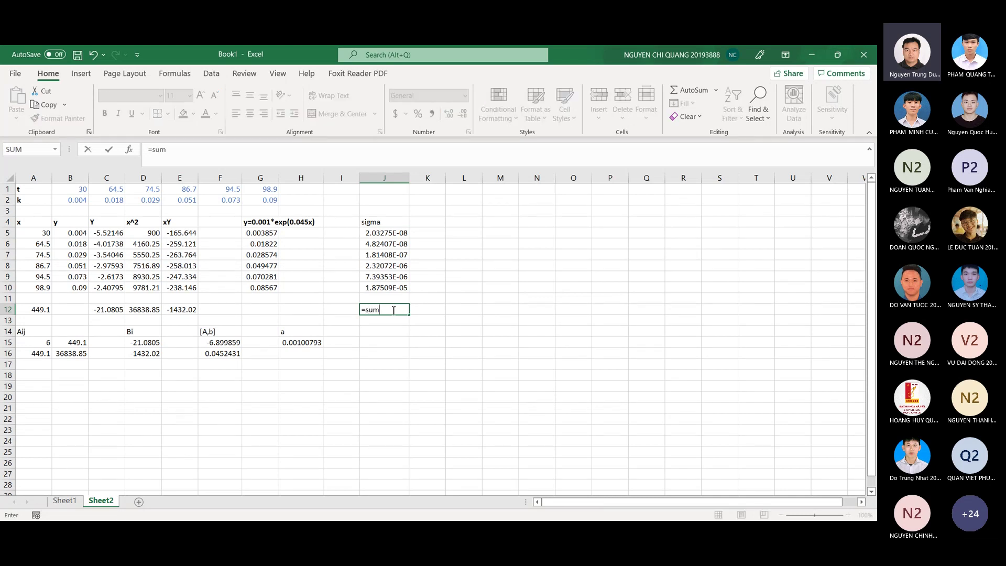
click(404, 236)
drag(402, 278, 403, 288)
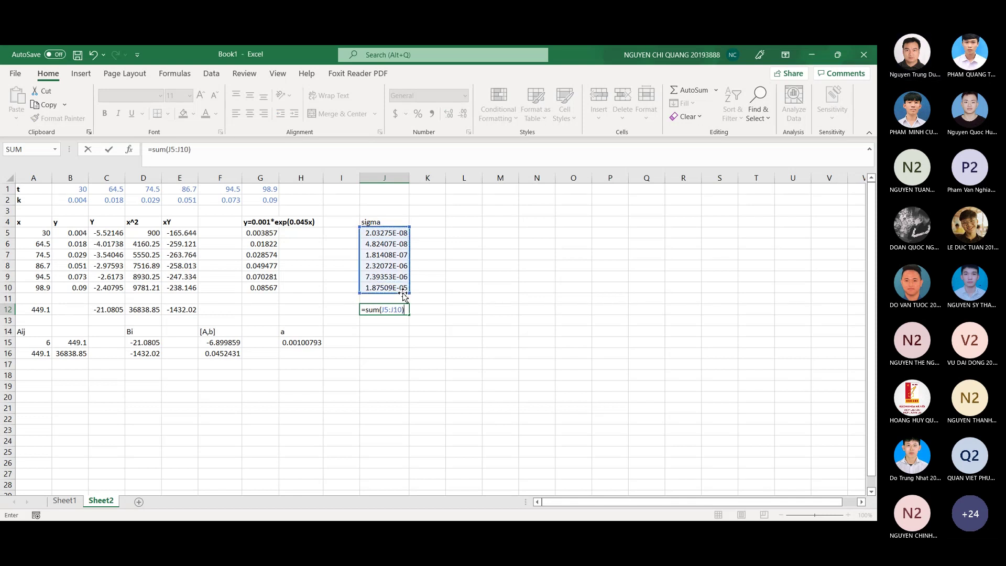
key(Return)
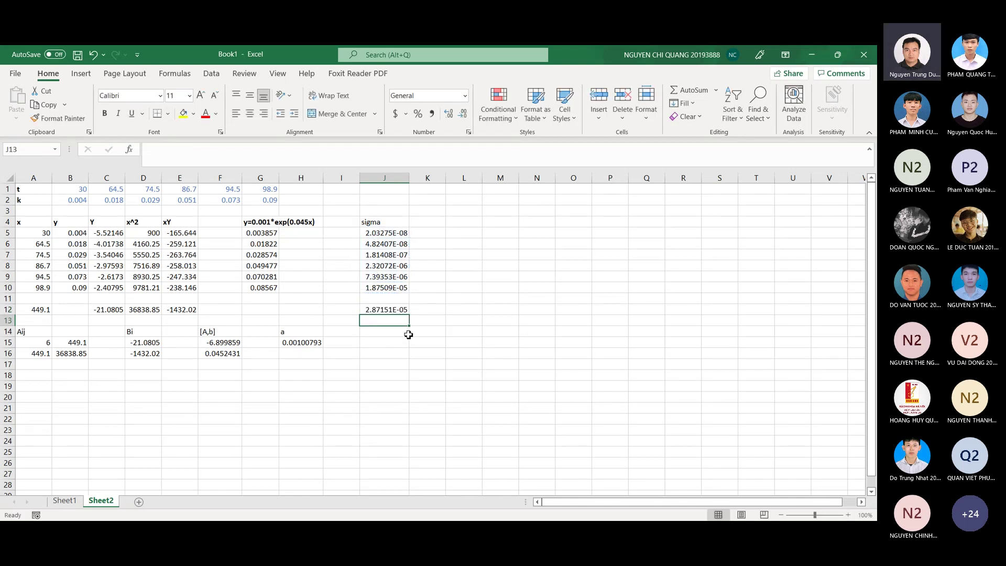
- Change the formula in J12 to =(SUM(J5:J10)/6)^(1/2) to calculate sigma
click(404, 309)
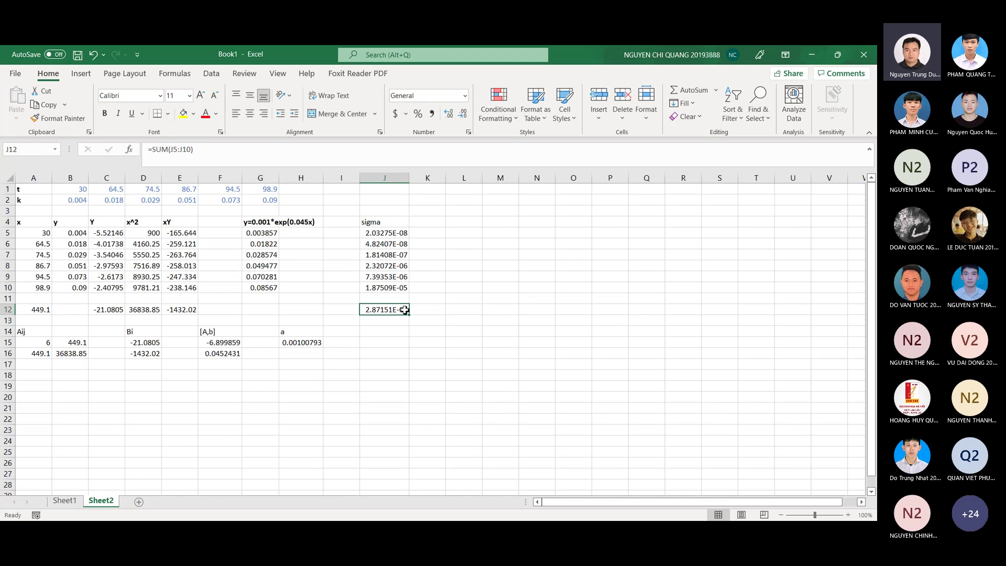
click(432, 313)
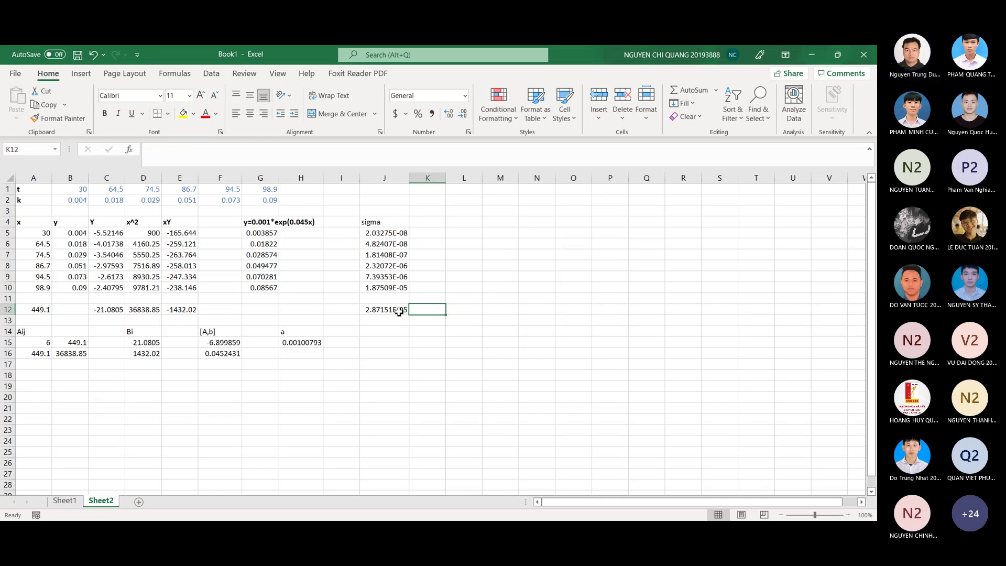
click(400, 311)
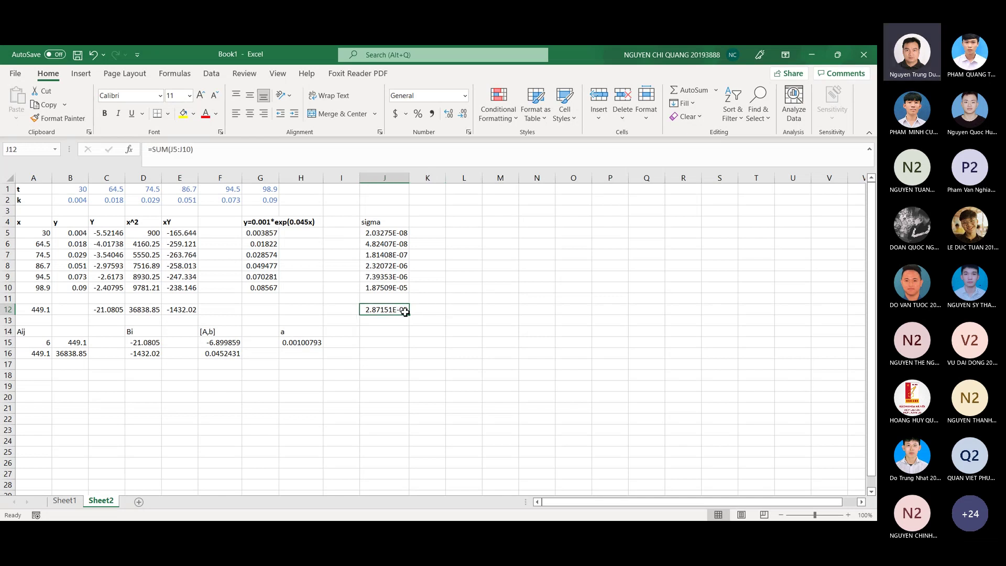
double_click(377, 309)
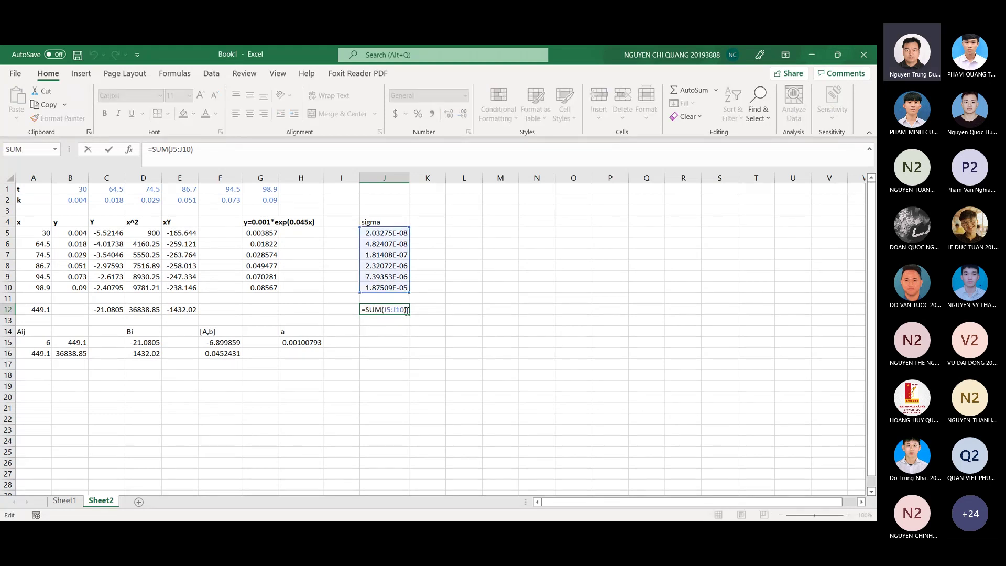
text(/6)
click(366, 309)
text(()
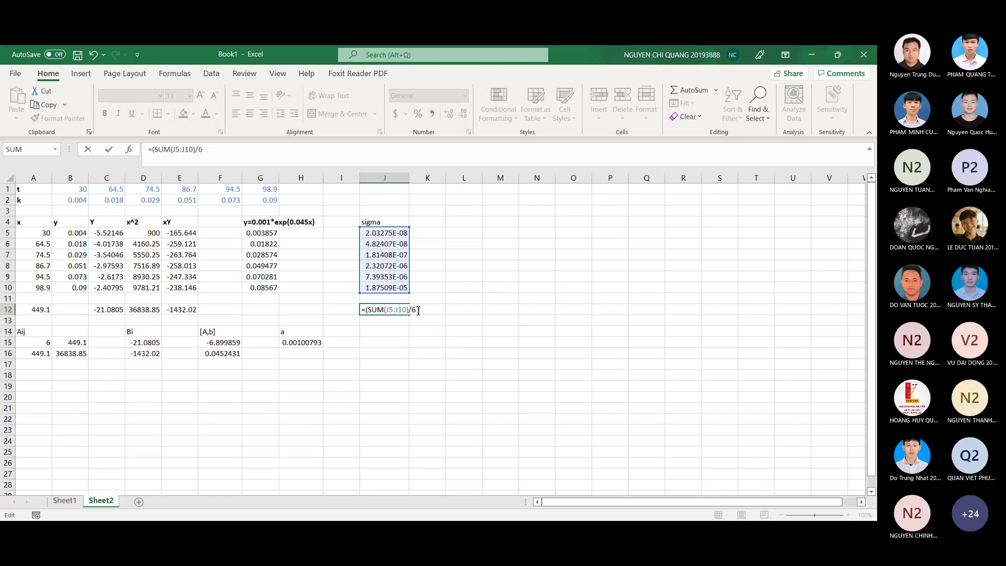
click(418, 309)
text()^)
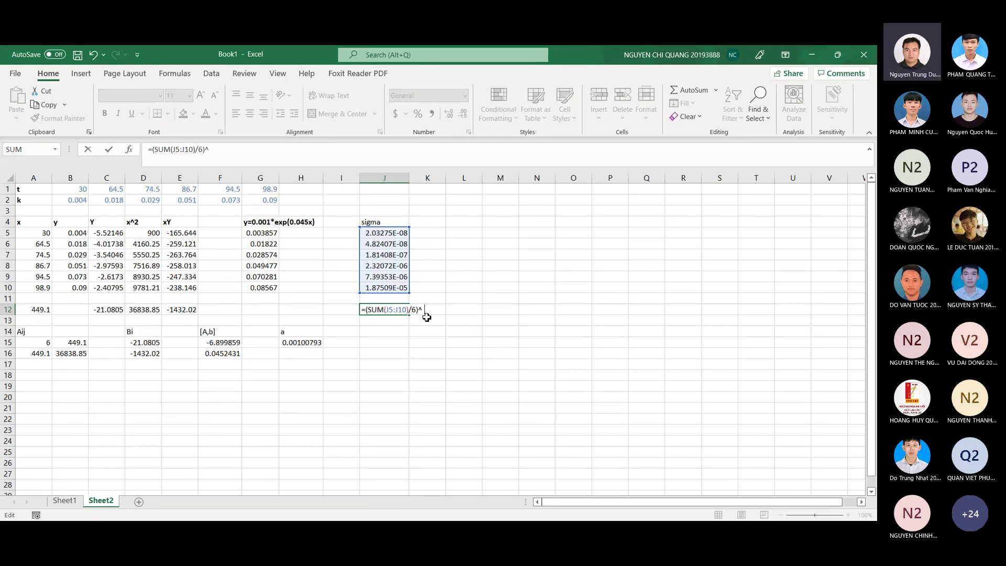
text((1/2))
key(Return)
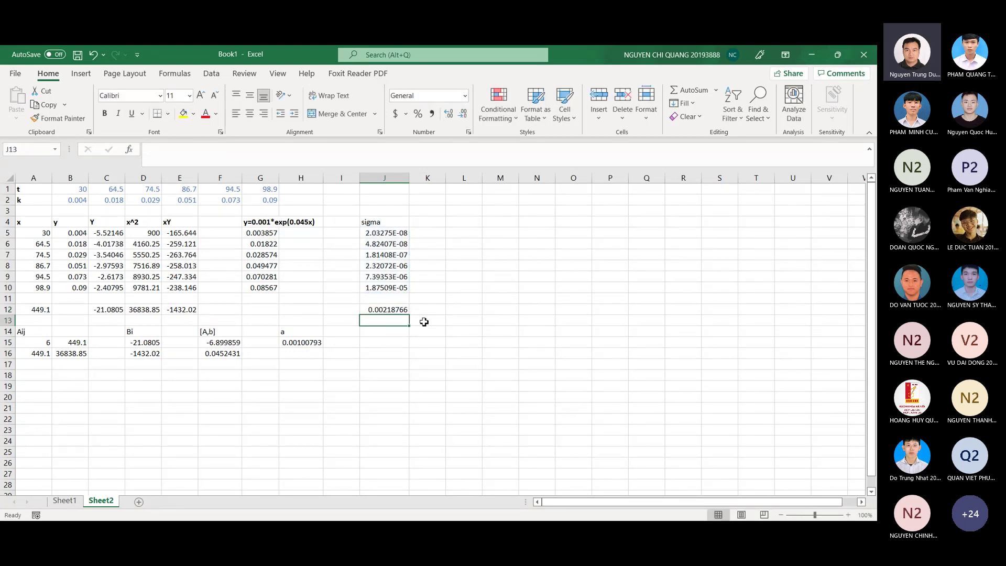
- Color the sigma result in J12, the a value in H15 and the b value in F16 red
click(396, 308)
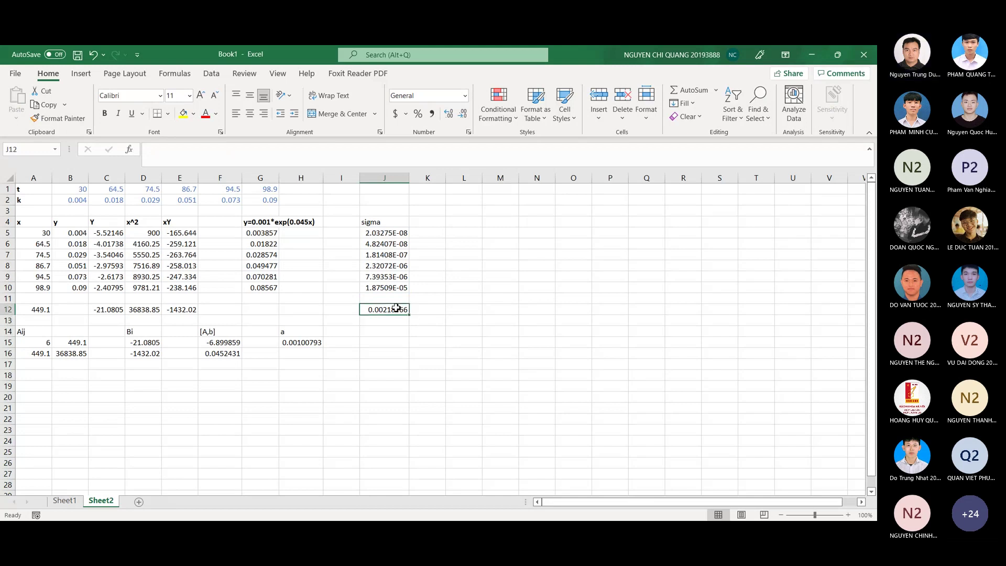
click(449, 310)
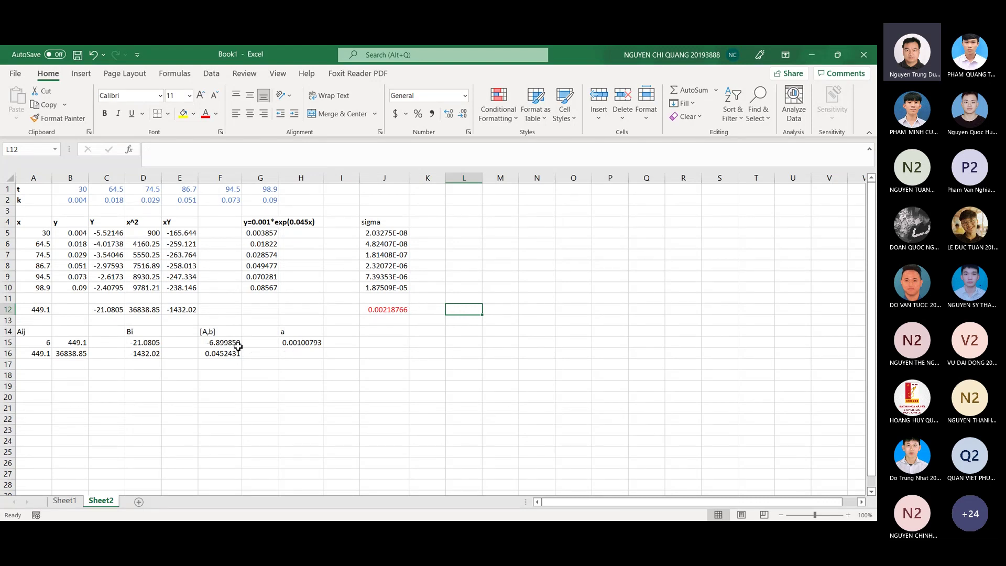
drag(236, 342, 236, 354)
click(306, 342)
click(205, 113)
click(306, 356)
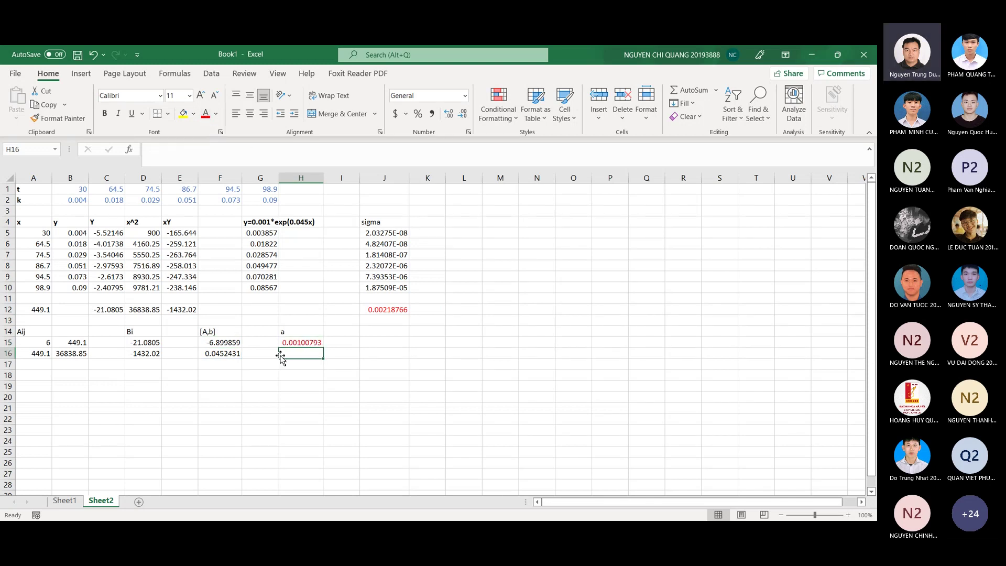
click(228, 354)
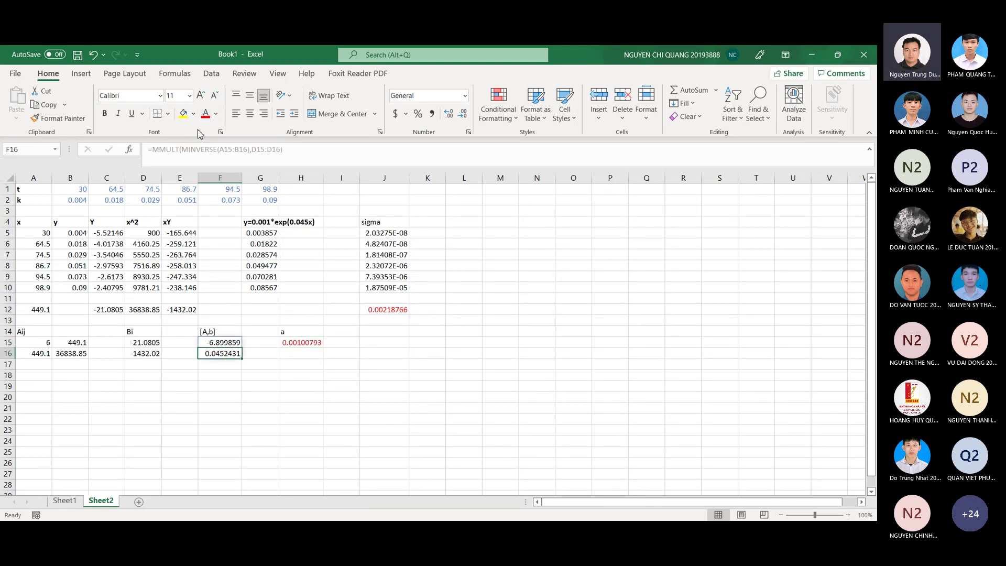
click(205, 113)
click(401, 374)
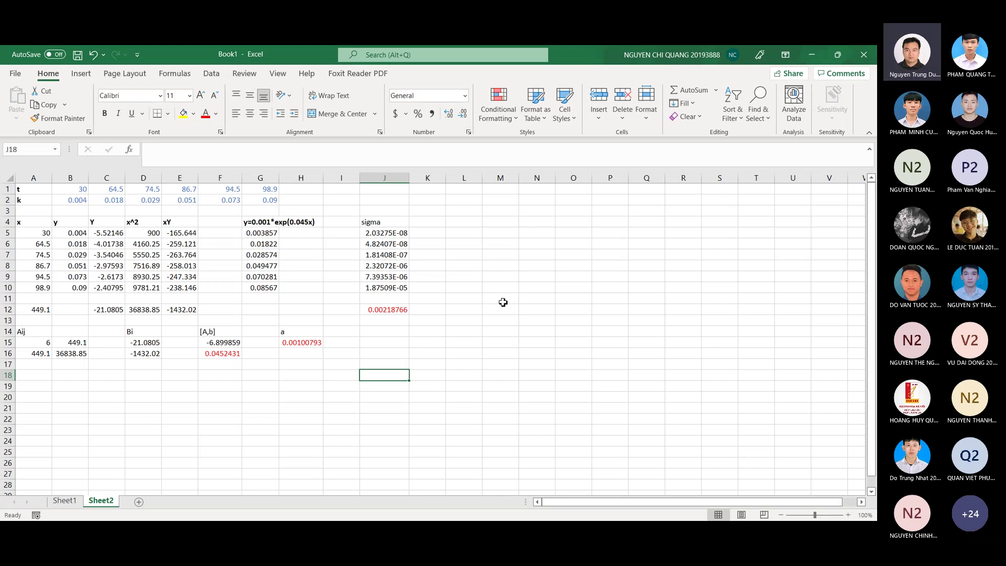
- Start saving the workbook, choosing Desktop as the location and vd2 as the file name
key(ctrl+s)
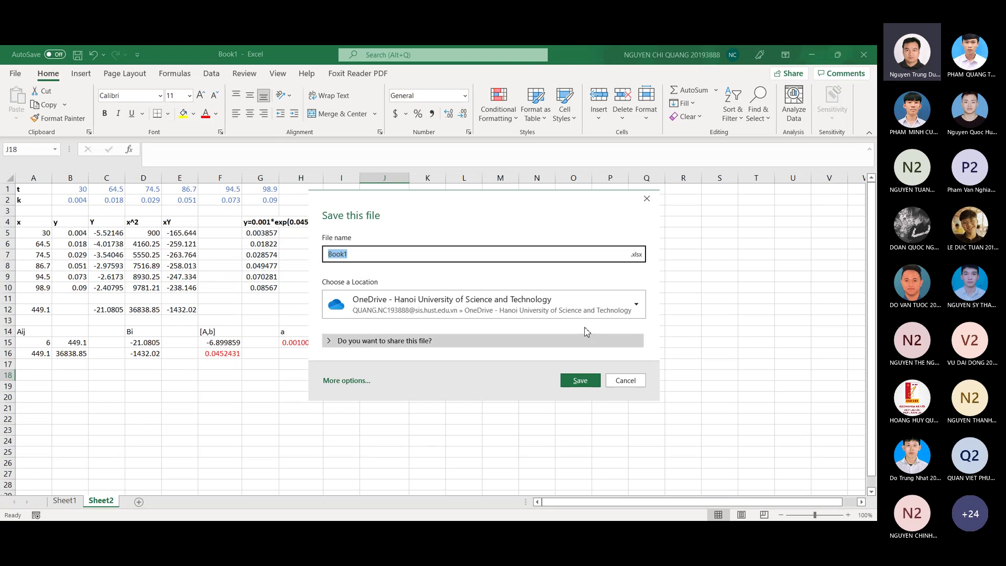
click(582, 310)
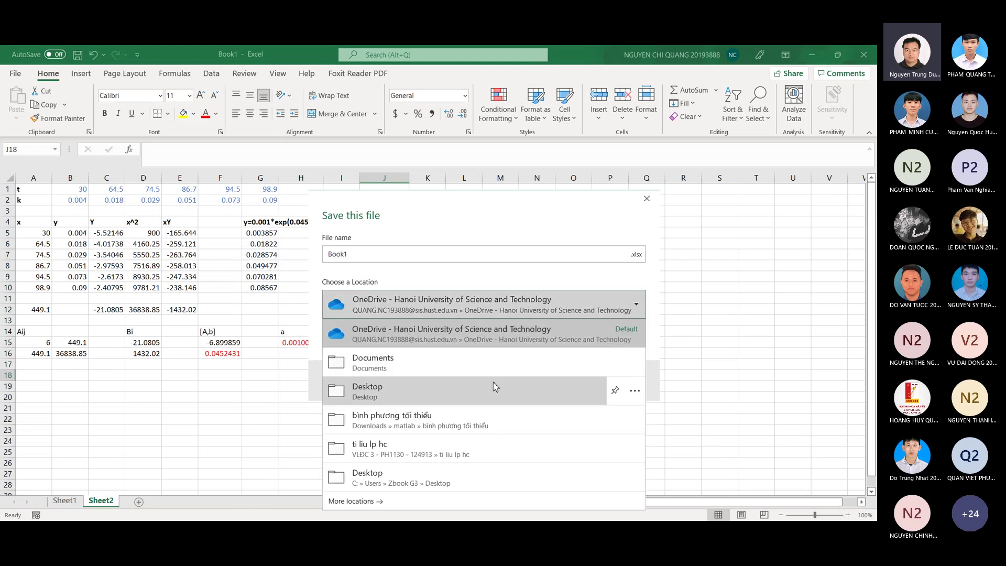
click(495, 389)
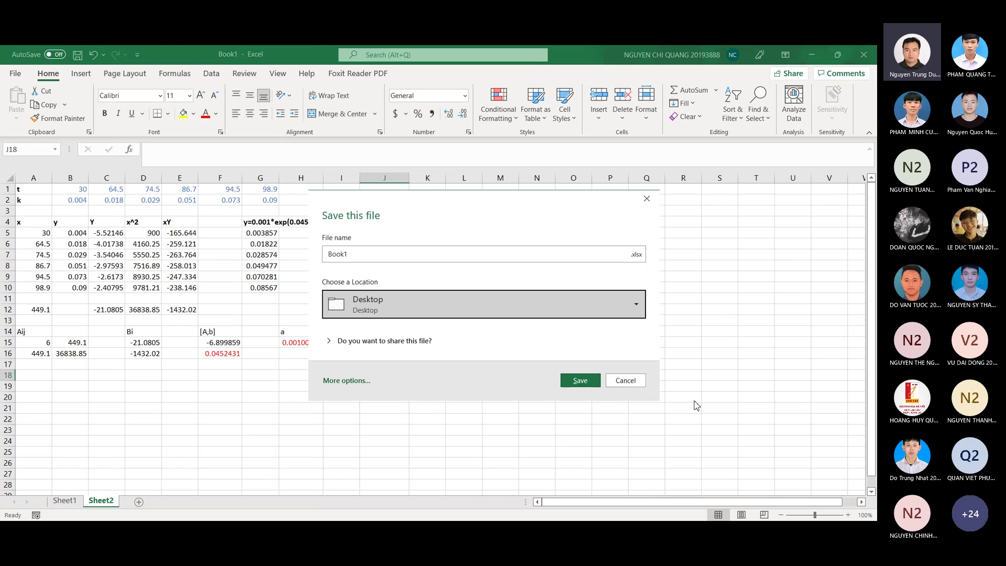
click(479, 254)
text(vd2)
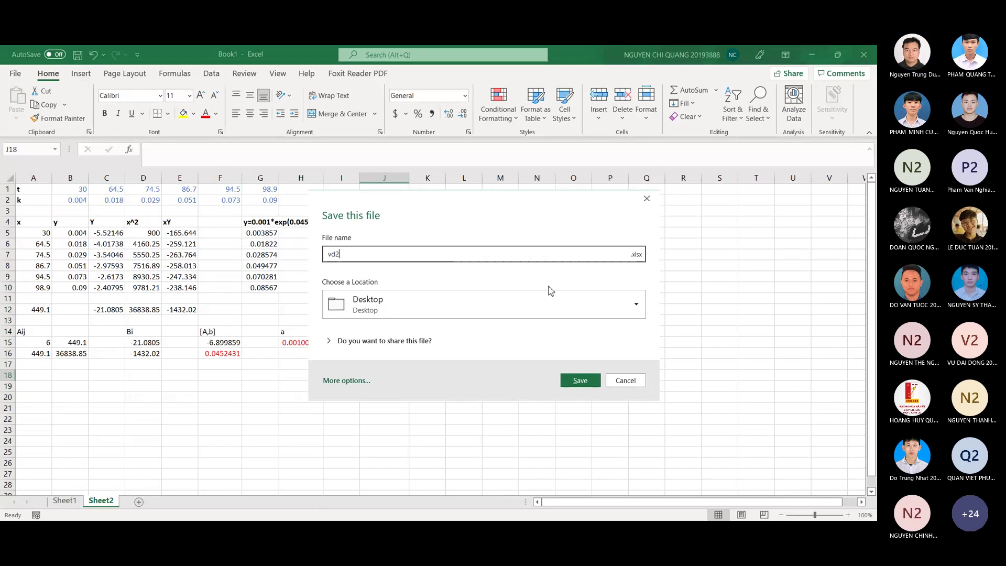
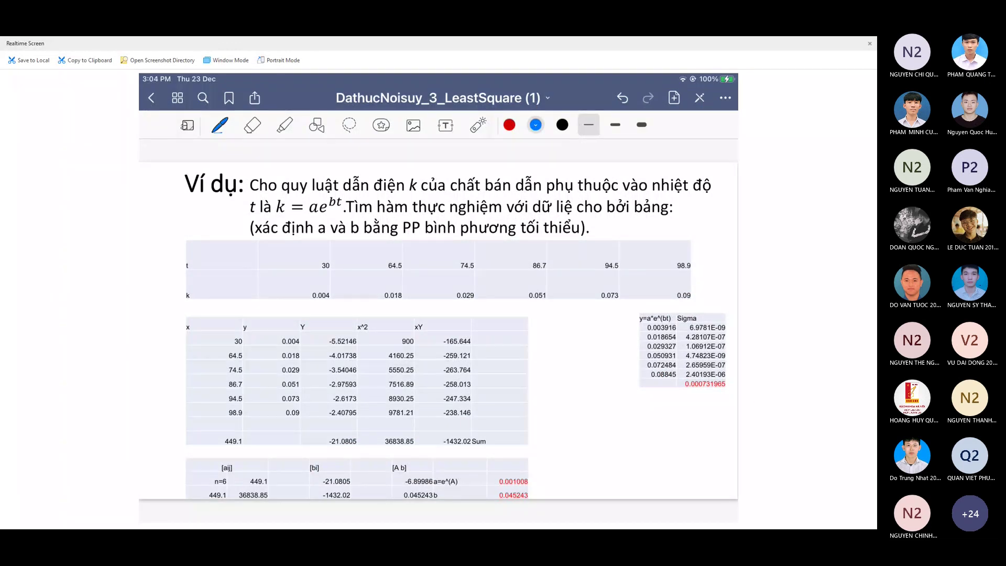
- Page forward in the least-squares slides to y = aφ1(x) + bφ2(x) + cφ3(x) and mark the sum S with the pen
click(699, 98)
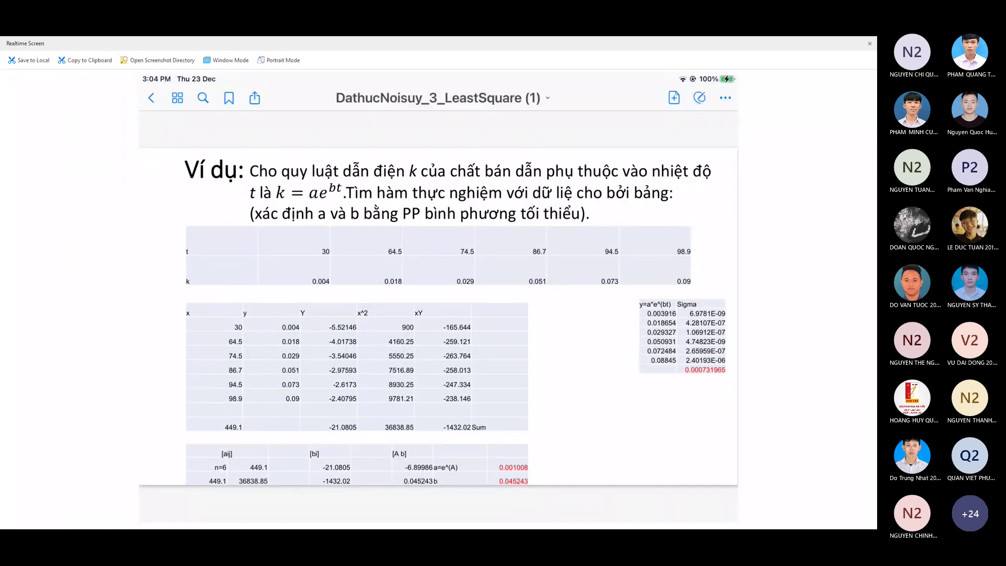
scroll(438, 317, right, 5)
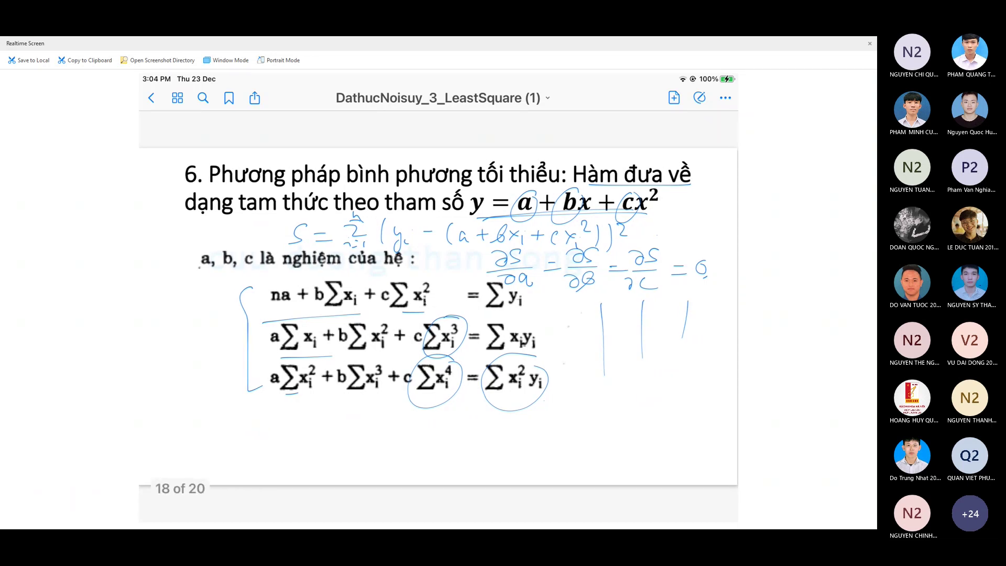
scroll(438, 283, down, 1)
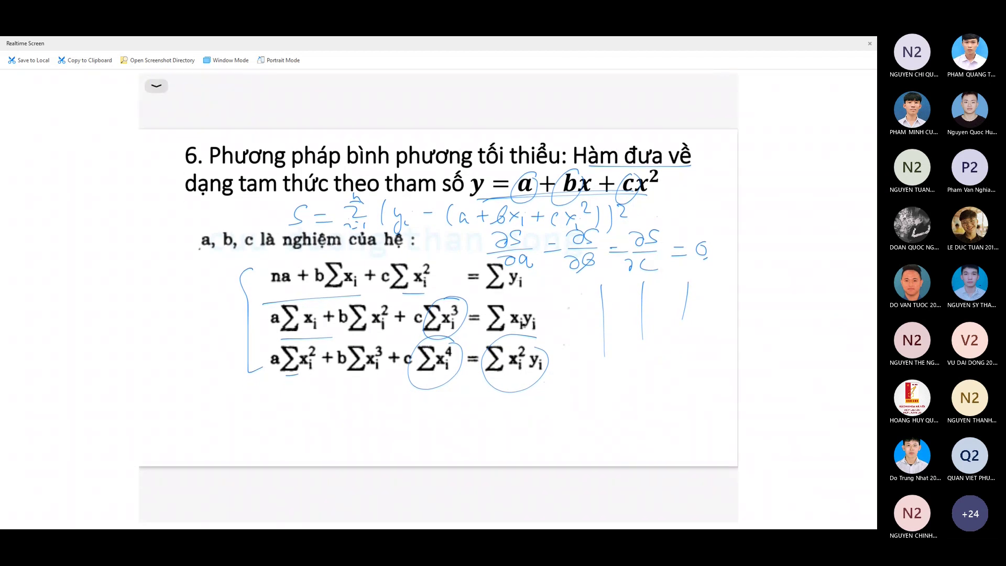
click(157, 85)
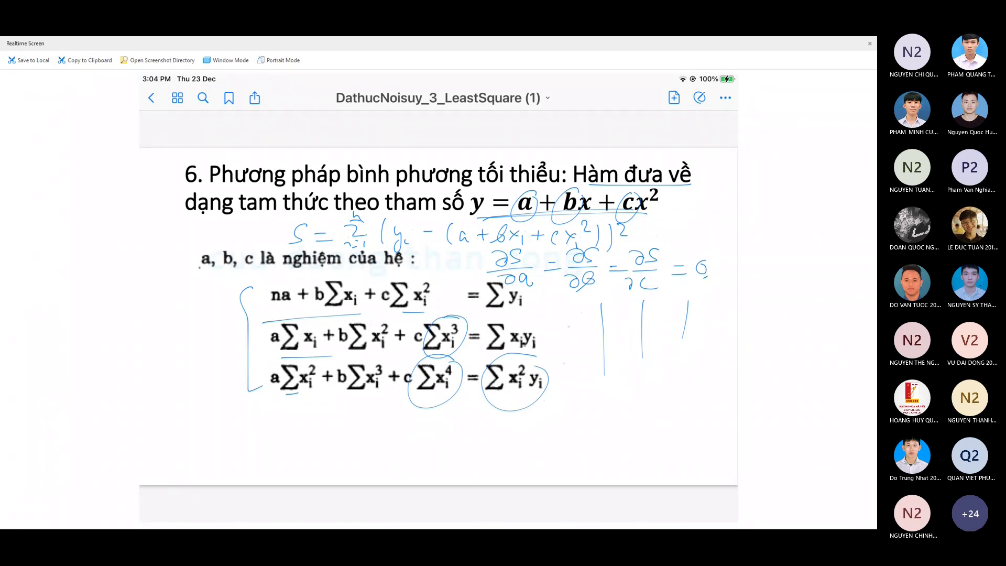
scroll(438, 314, right, 3)
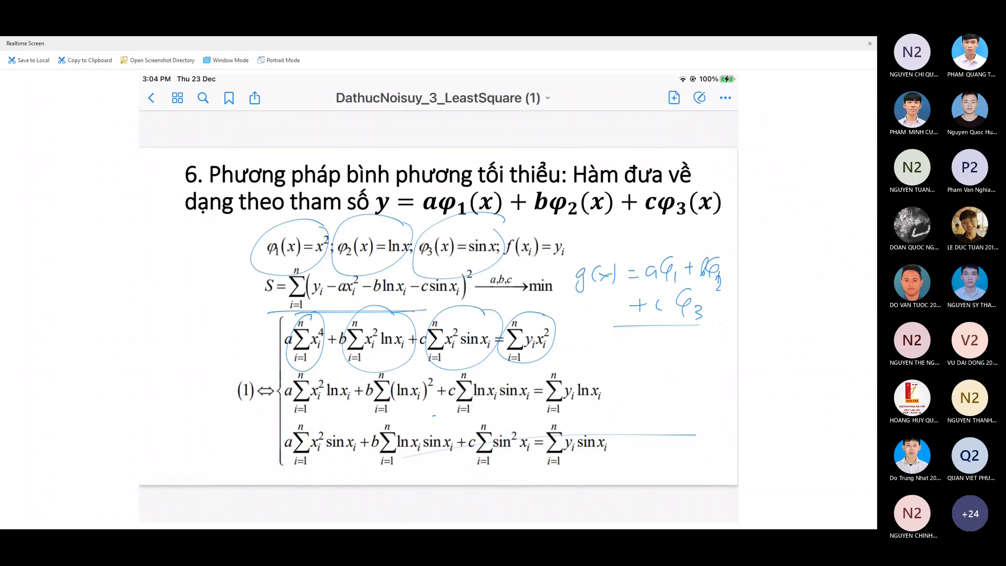
click(699, 98)
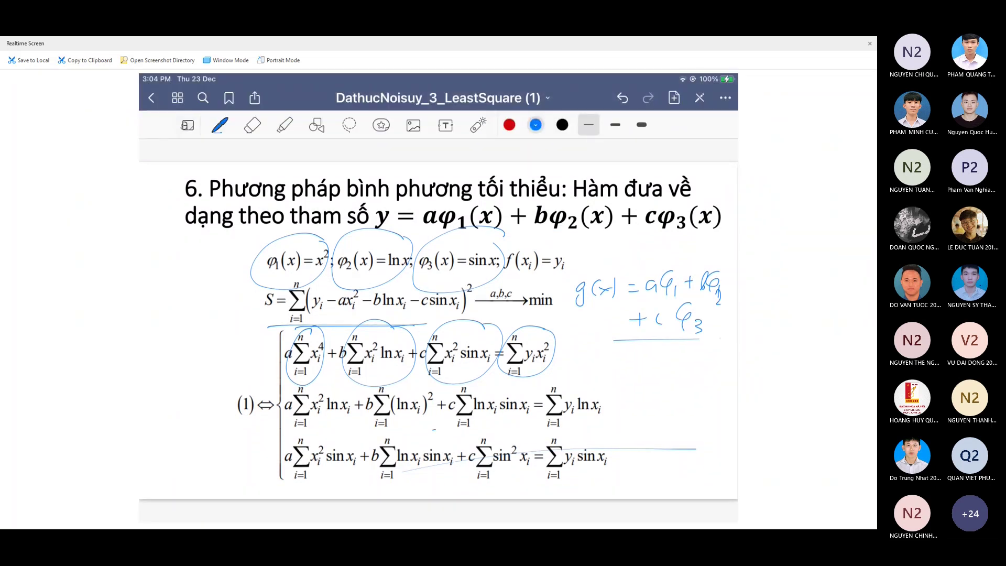
drag(264, 286, 315, 281)
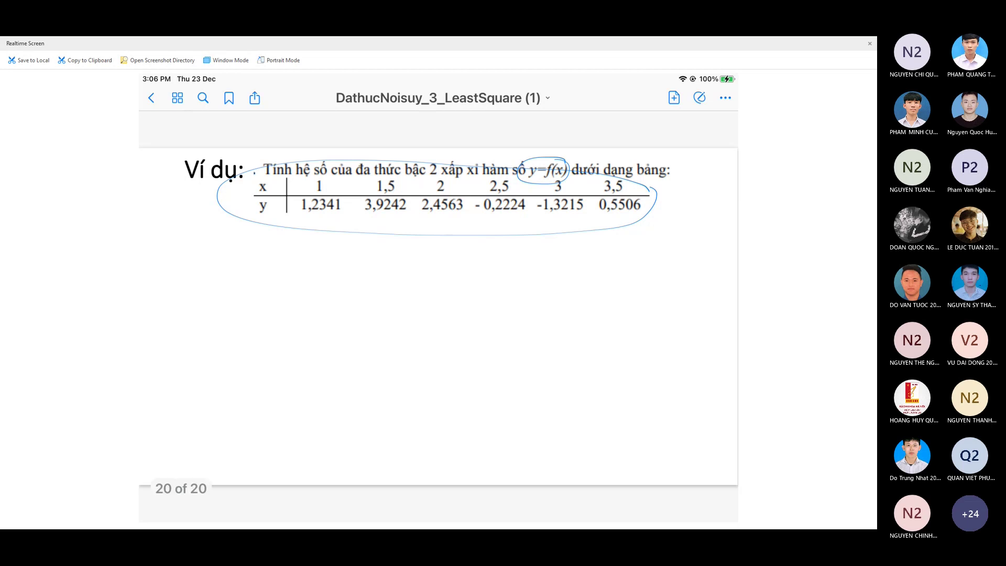
- Handwrite y = a + bx + cx² below the data table of the degree-2 polynomial example and underline the right-hand side
mouse_move(356, 263)
mouse_down()
mouse_move(364, 268)
mouse_move(357, 294)
mouse_up()
drag(425, 272, 425, 284)
drag(433, 276, 482, 280)
mouse_move(486, 274)
mouse_down()
mouse_move(498, 274)
mouse_move(492, 281)
mouse_up()
mouse_move(518, 269)
mouse_down()
mouse_move(519, 281)
mouse_move(534, 278)
mouse_up()
mouse_move(533, 268)
mouse_down()
mouse_move(523, 278)
mouse_move(554, 269)
mouse_up()
drag(395, 304, 553, 297)
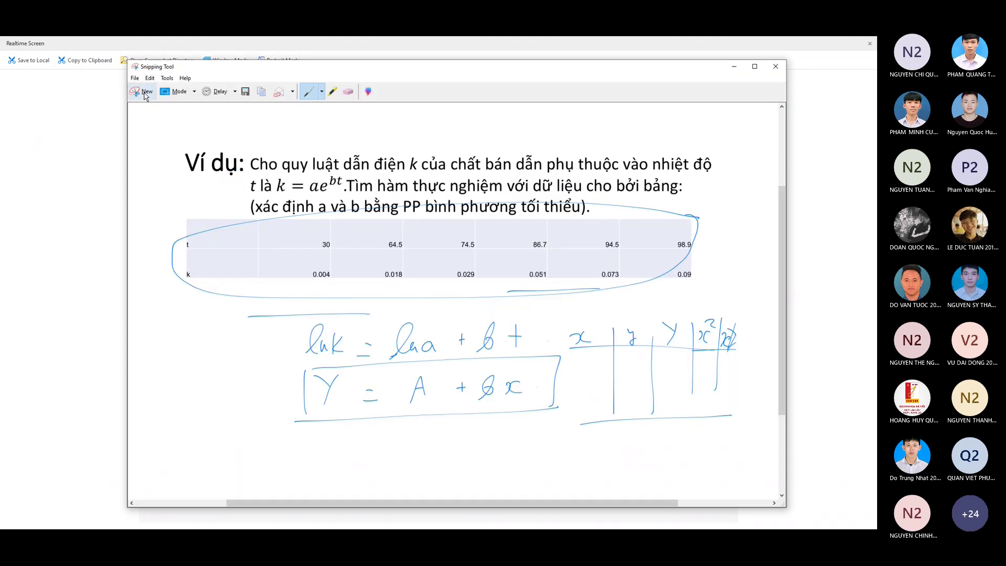
- Capture the quadratic example's table and handwritten model with Snipping Tool and copy the new snip
click(145, 92)
drag(400, 230, 702, 313)
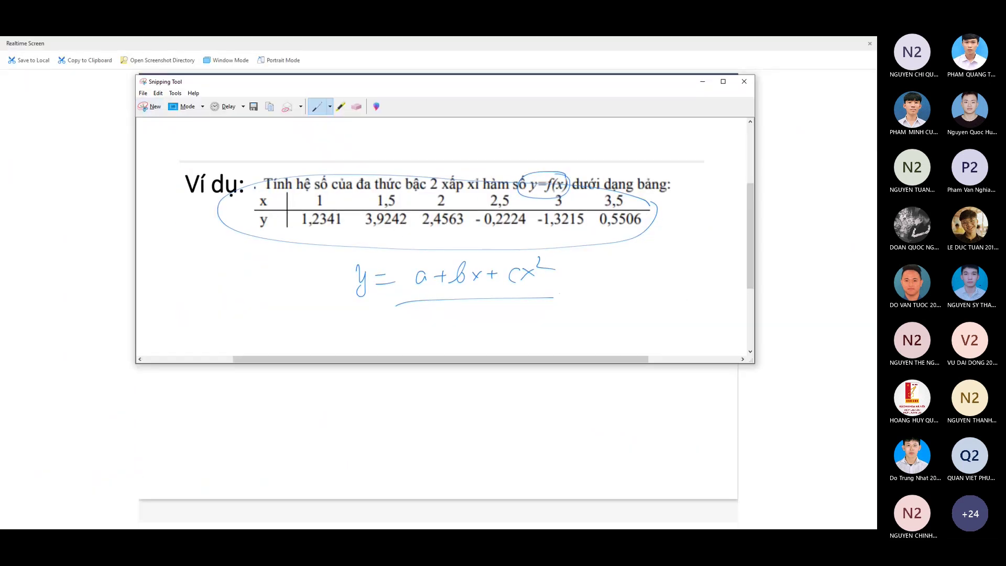
click(158, 93)
click(164, 105)
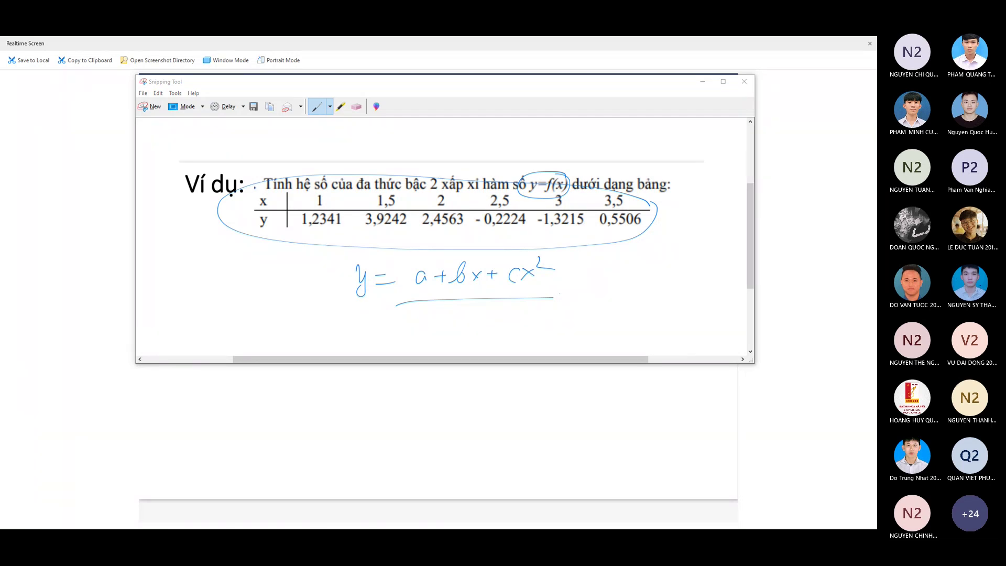
- Capture a new snip of the slide with the quadratic least-squares formula y = a + bx + cx² and its system of equations
click(476, 377)
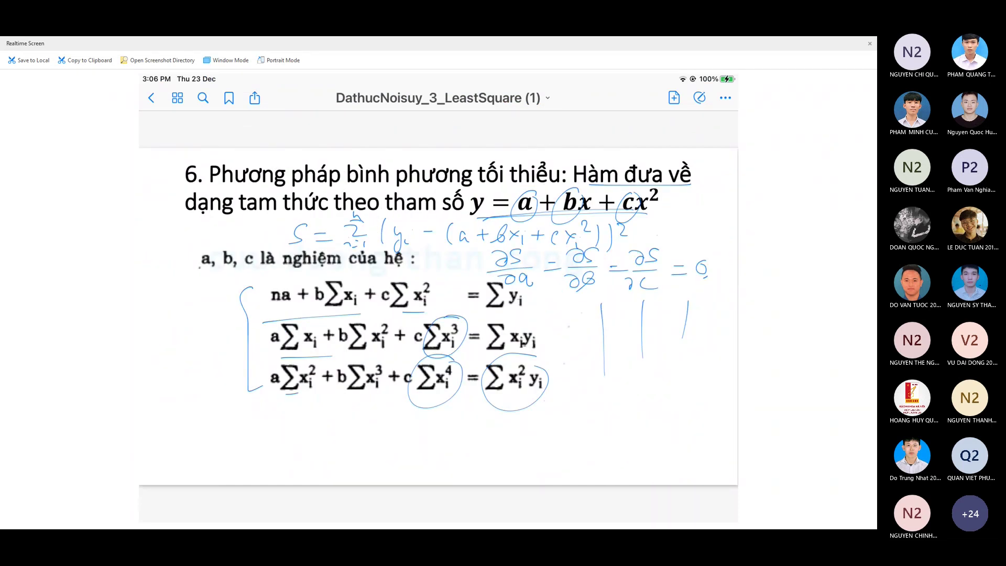
key(alt+Tab)
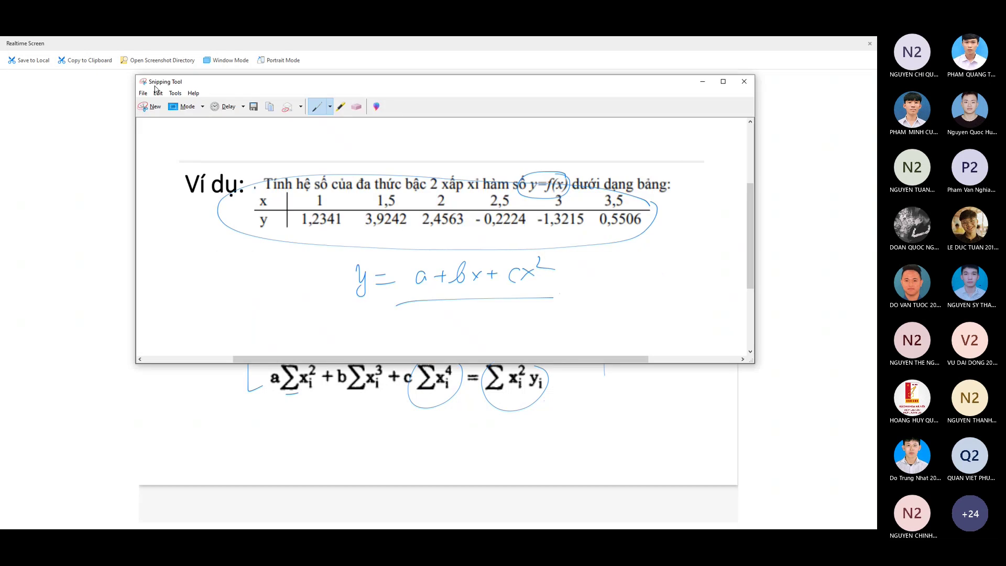
click(153, 108)
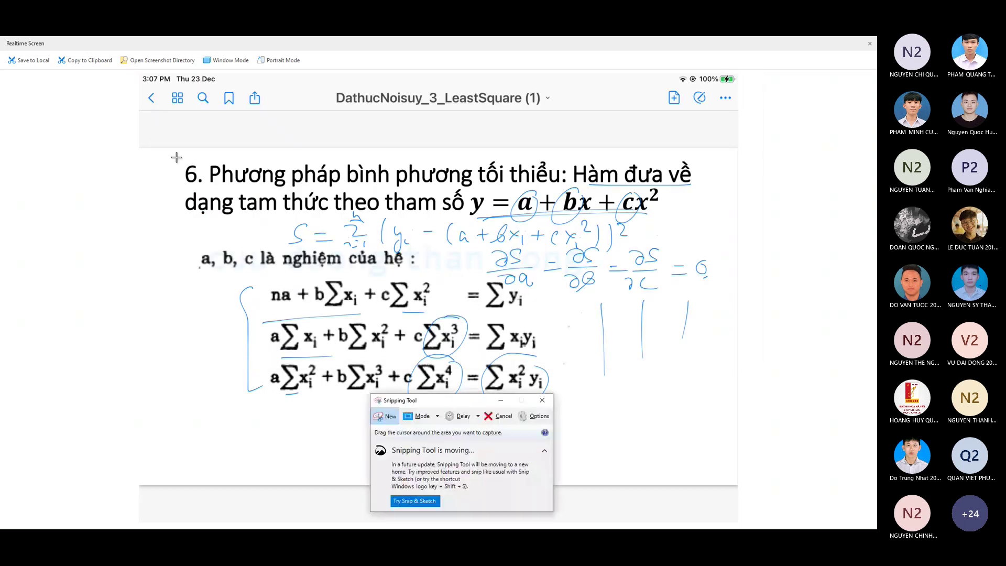
drag(176, 150, 720, 420)
click(171, 97)
click(170, 99)
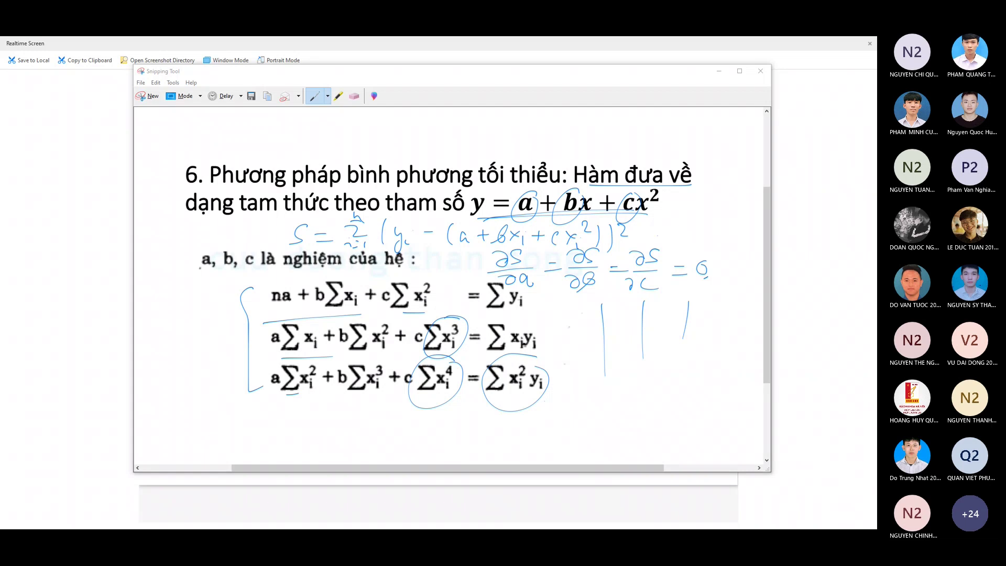
- Minimize the Numerical Optimization PDF window and the slide snip to get back to the shared lecture slide
key(super+e)
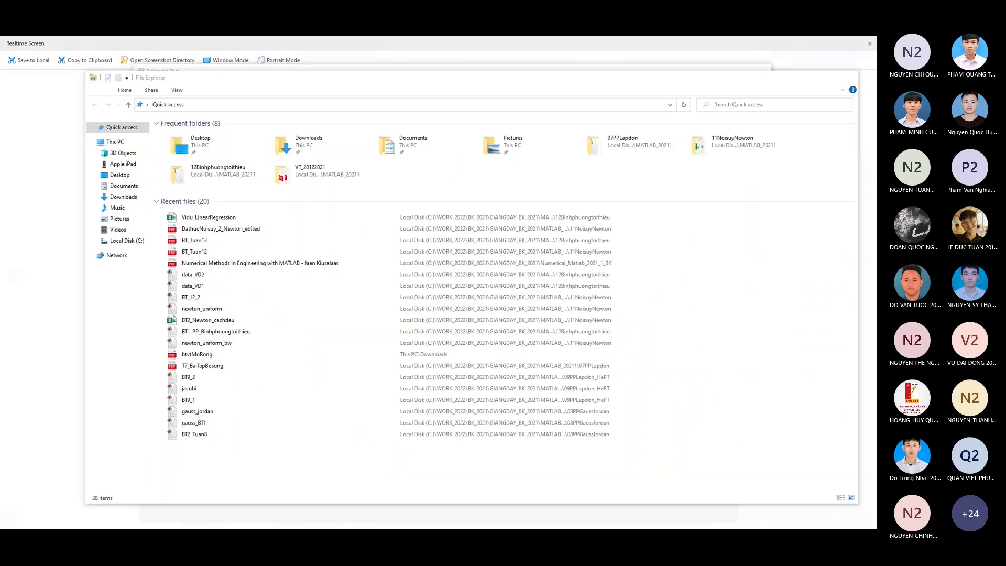
click(519, 66)
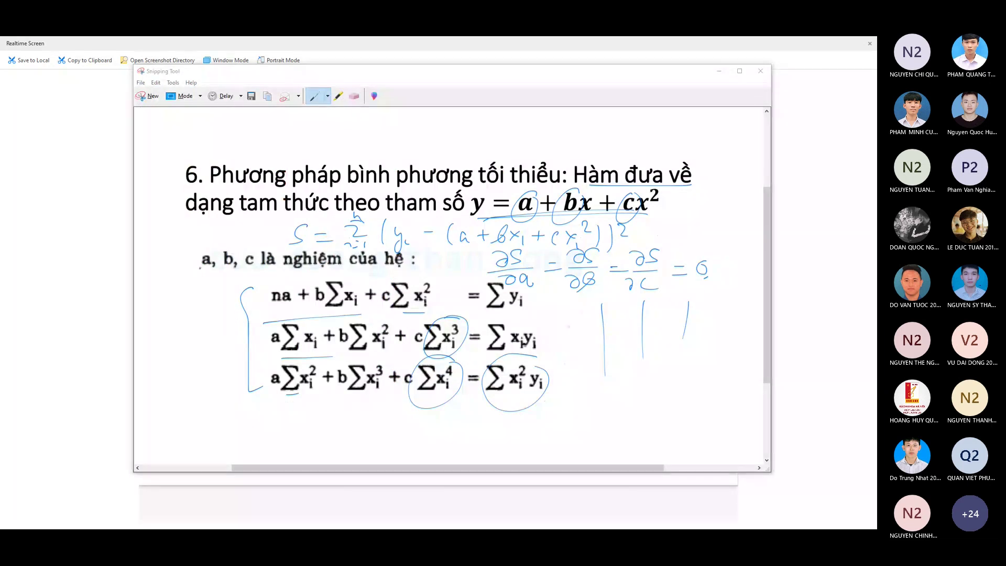
key(alt+Tab)
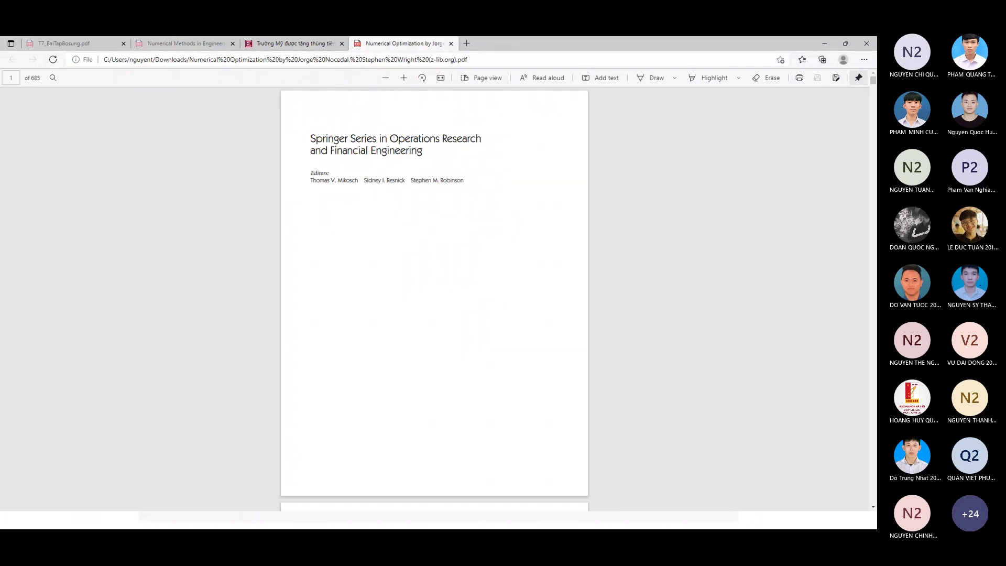
click(845, 43)
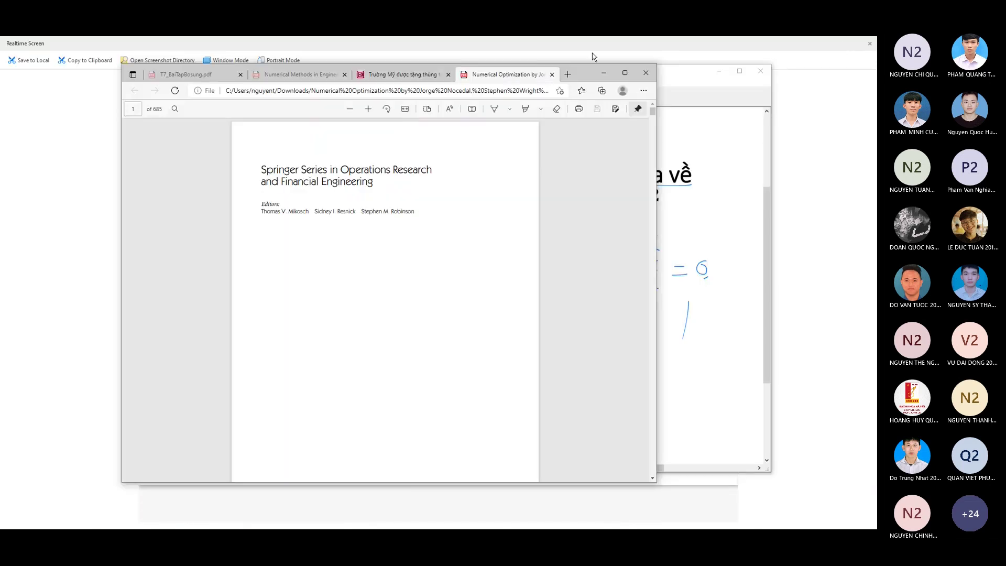
click(603, 72)
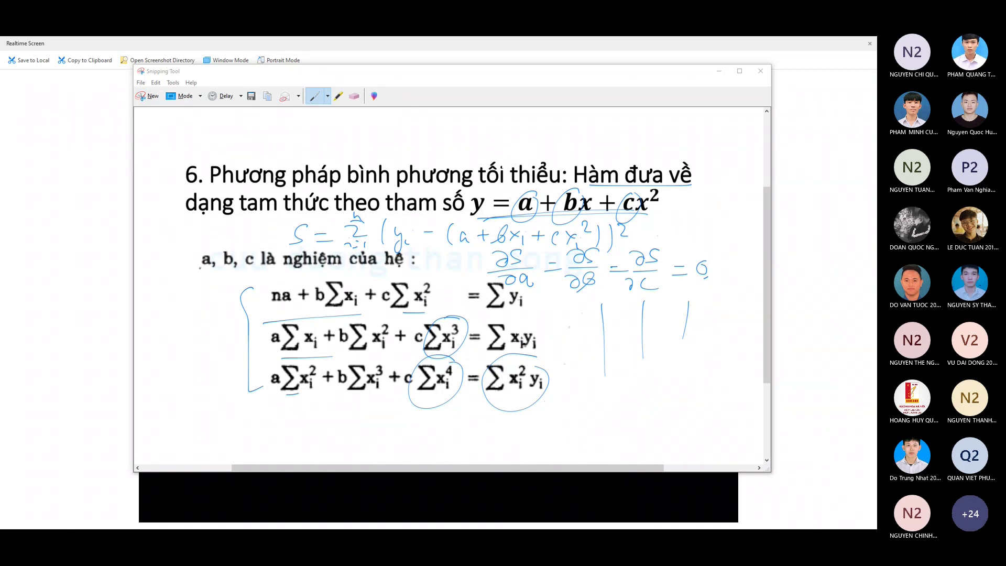
click(719, 73)
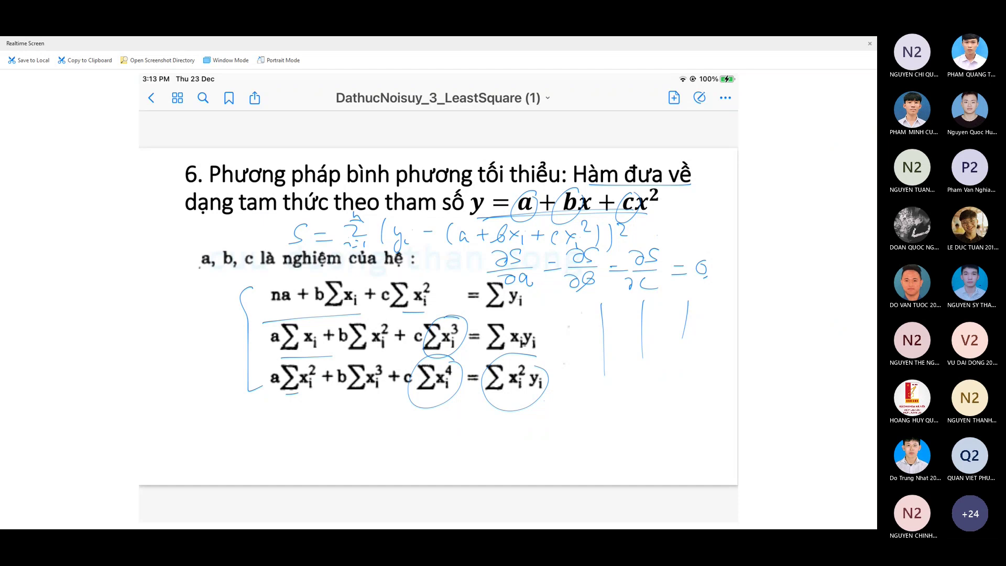
- Switch to the Vidu_LinearRegression workbook in Excel and look through its Quyhoiphituyen2 and QuyhoiTuyentinh1 sheets
key(alt+Tab)
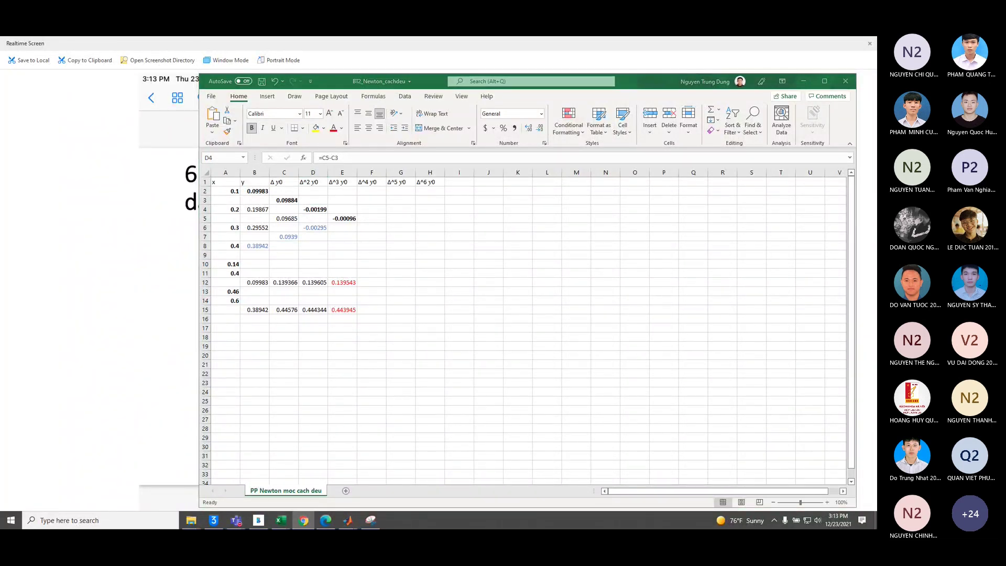
key(alt+Tab)
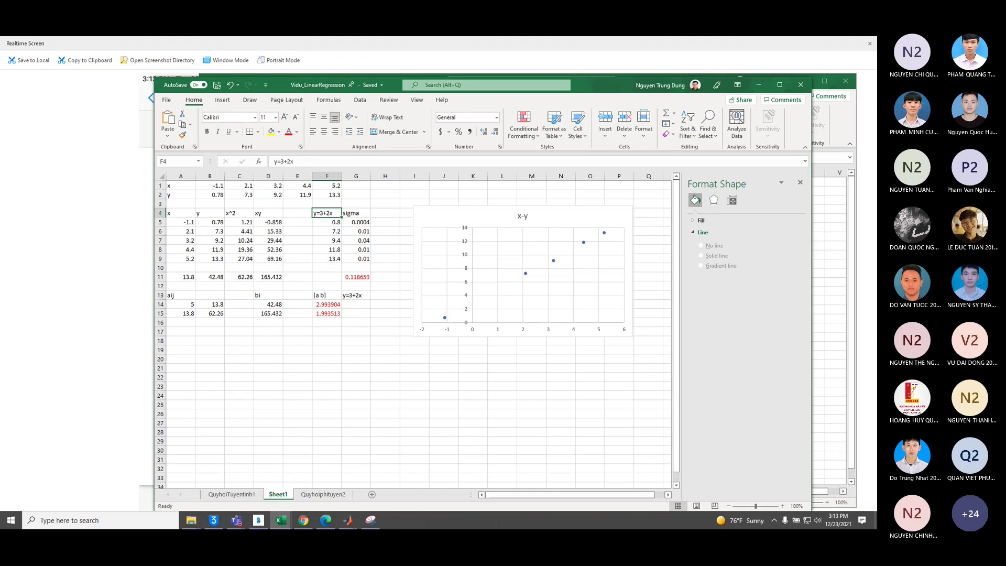
click(327, 495)
click(239, 494)
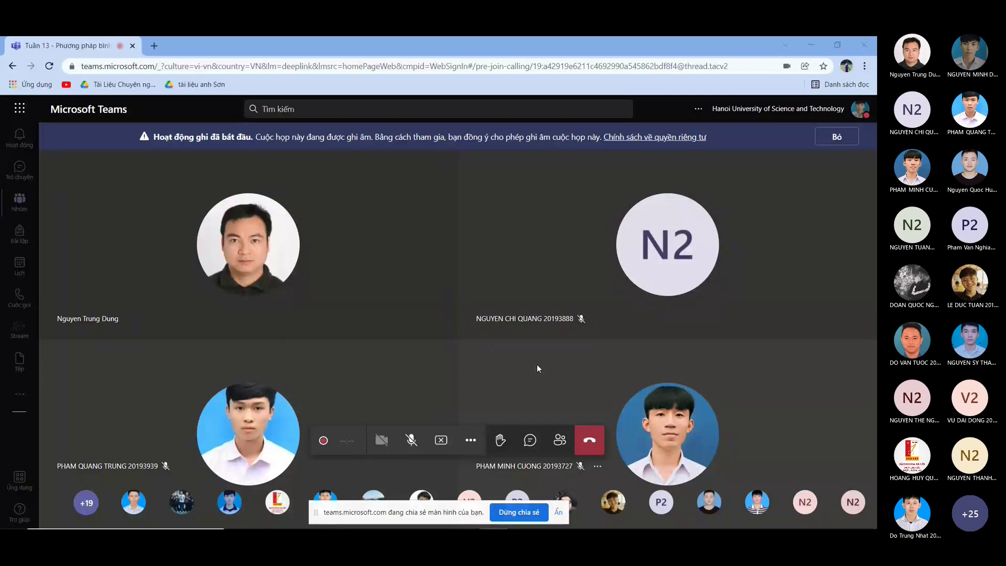
- Turn on the microphone in the Microsoft Teams meeting and show the meeting chat
click(413, 439)
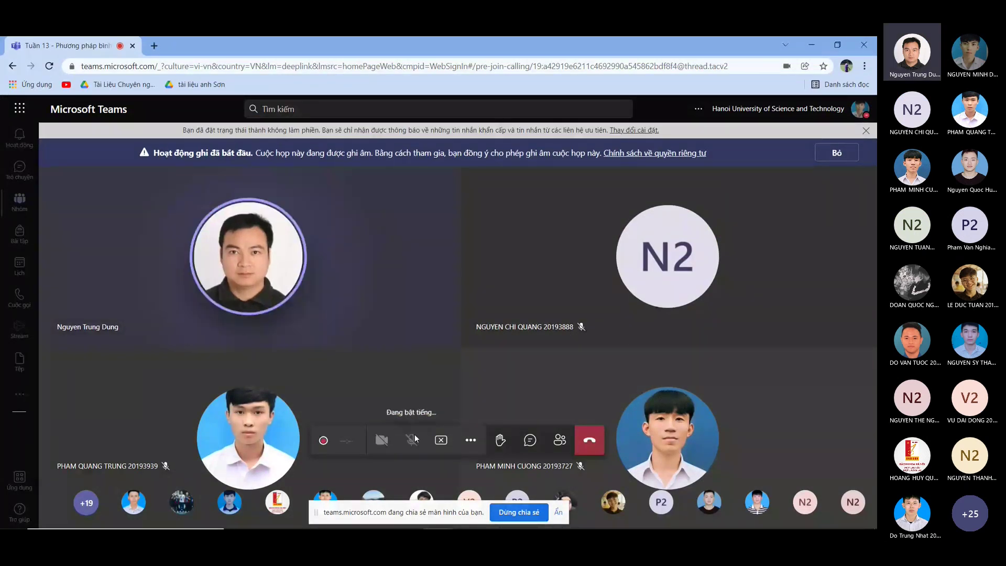
key(XF86AudioRaiseVolume)
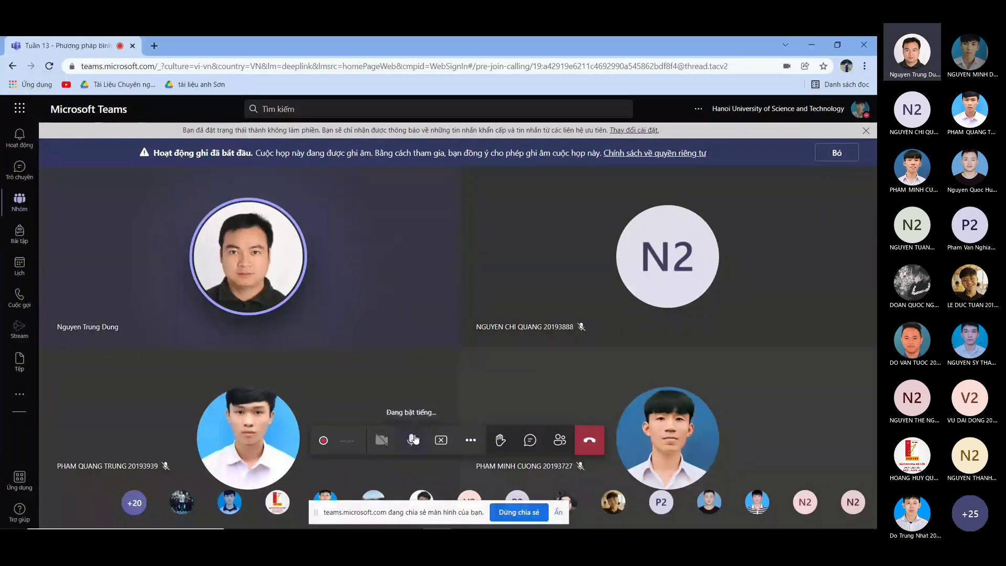
click(530, 440)
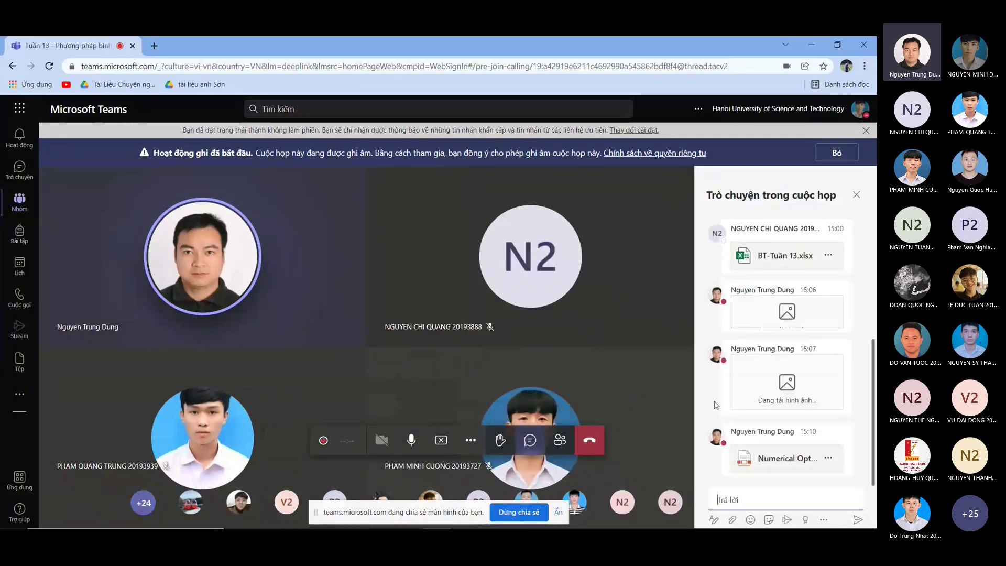
- Expand the replies of the Tuần 13 channel post, download Vidu_LinearRegression.xlsx from them and open the downloaded workbook
click(776, 459)
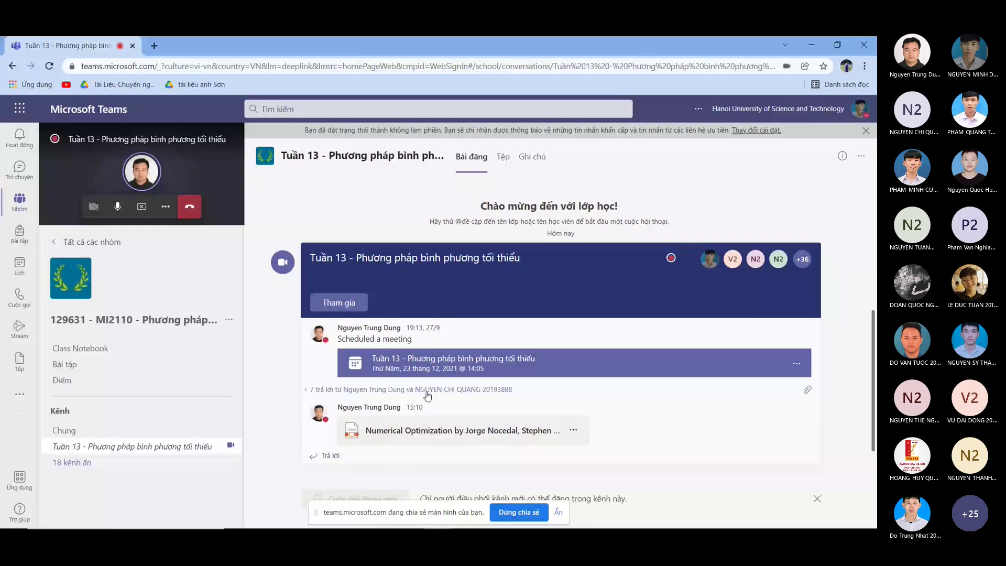
click(427, 390)
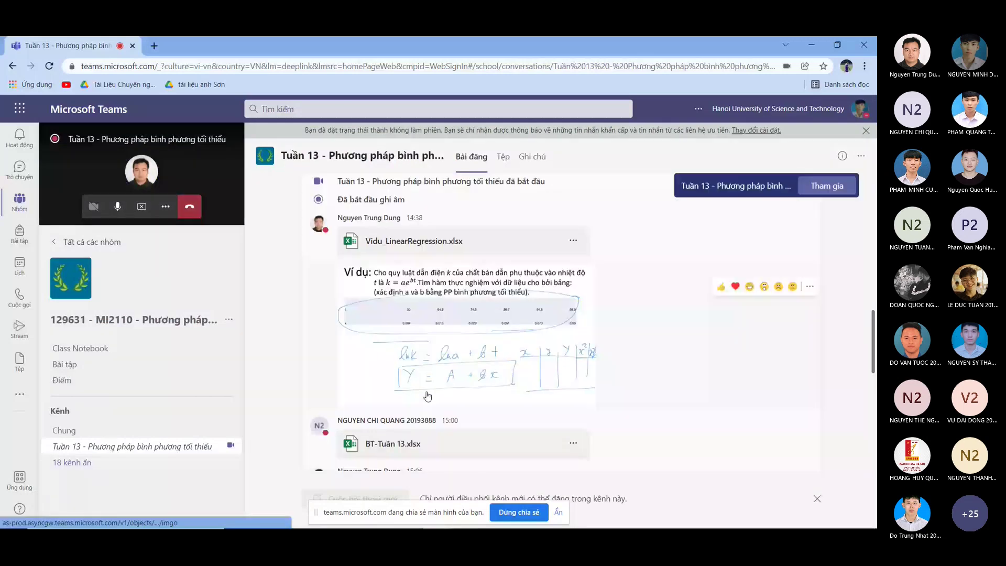
click(574, 241)
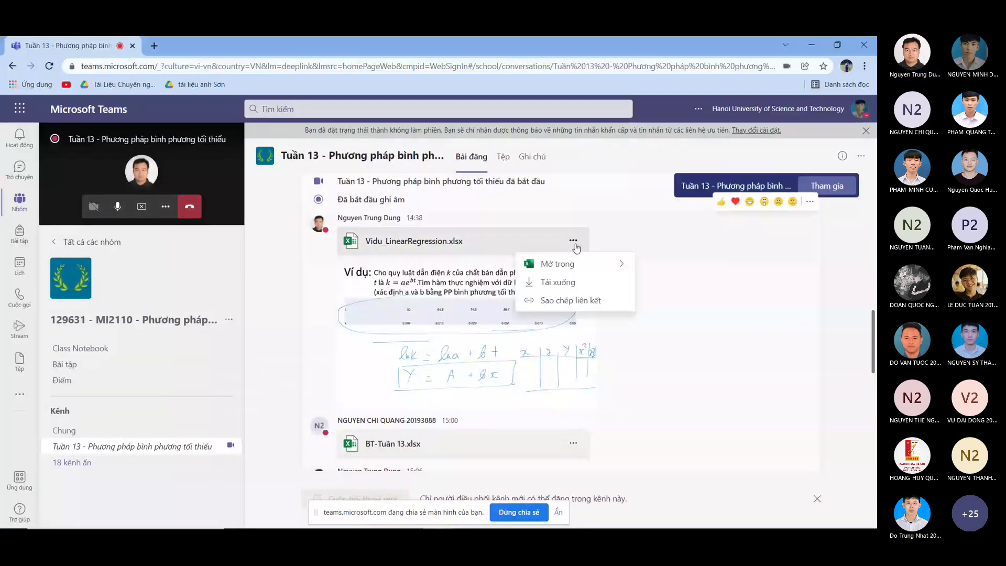
click(569, 283)
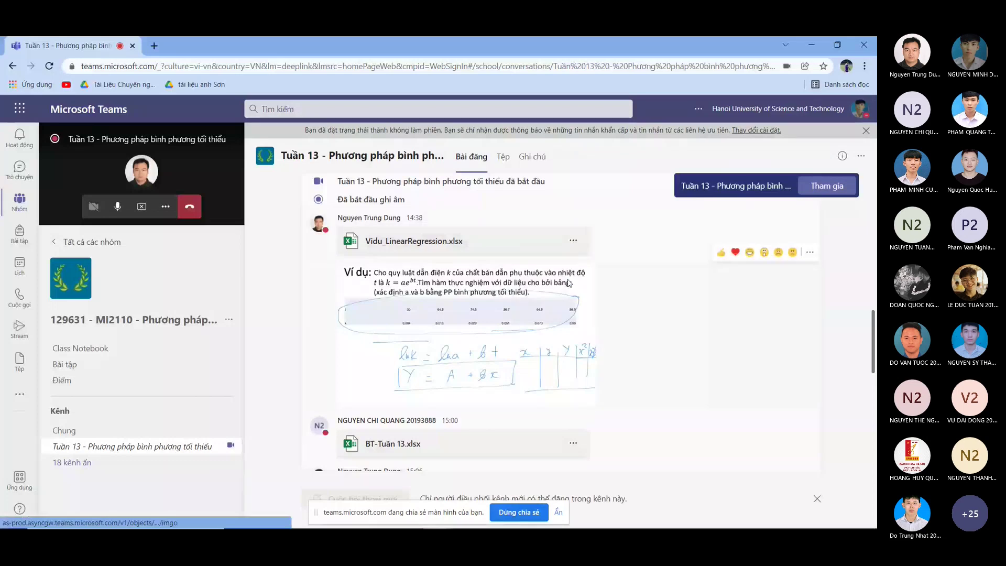
scroll(568, 283, down, 5)
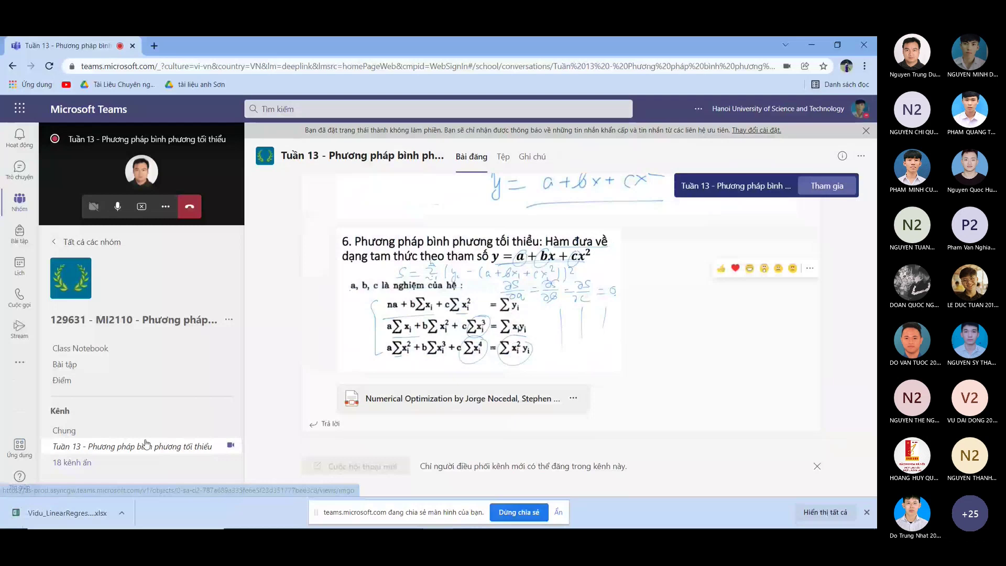
click(76, 513)
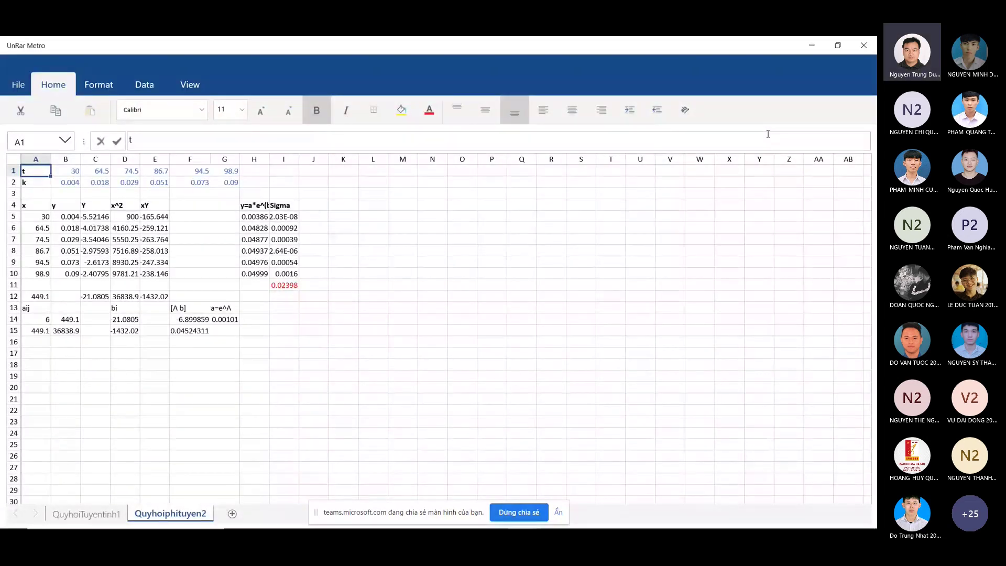
- Add a blank worksheet after Quyhoiphituyen2 and hide the screen-sharing notification bar
key(XF86AudioLowerVolume)
key(XF86AudioRaiseVolume)
key(XF86AudioRaiseVolume)
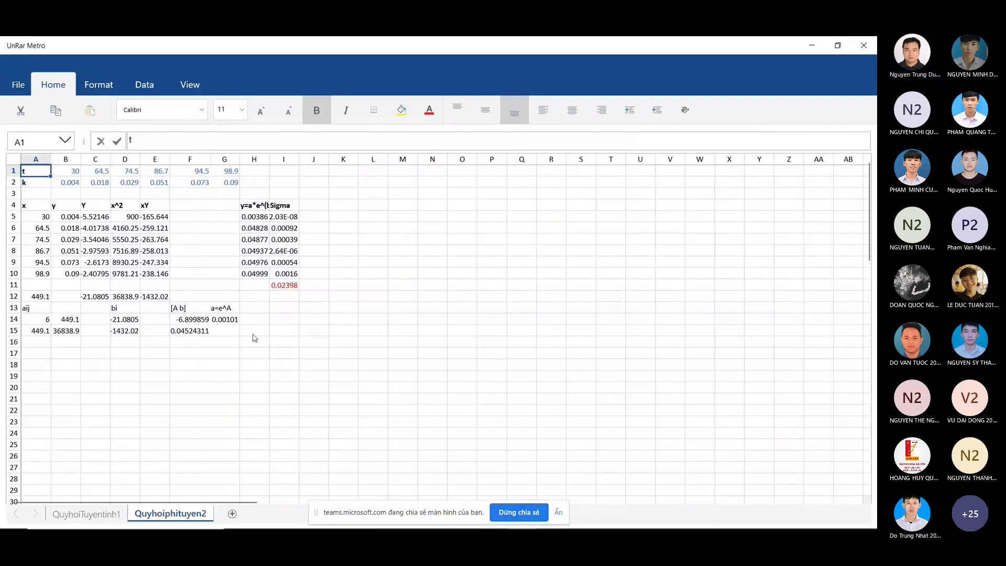
click(232, 514)
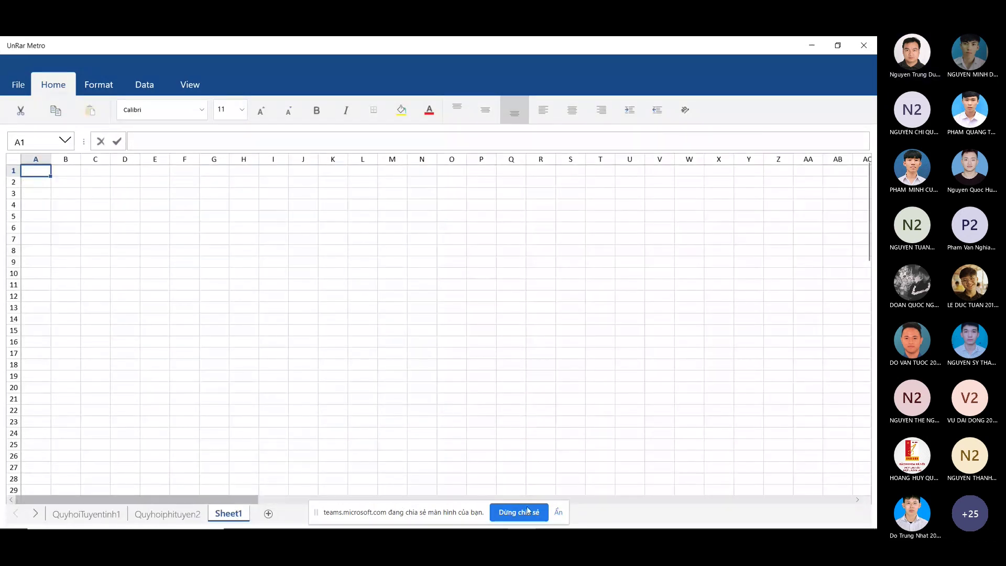
click(559, 513)
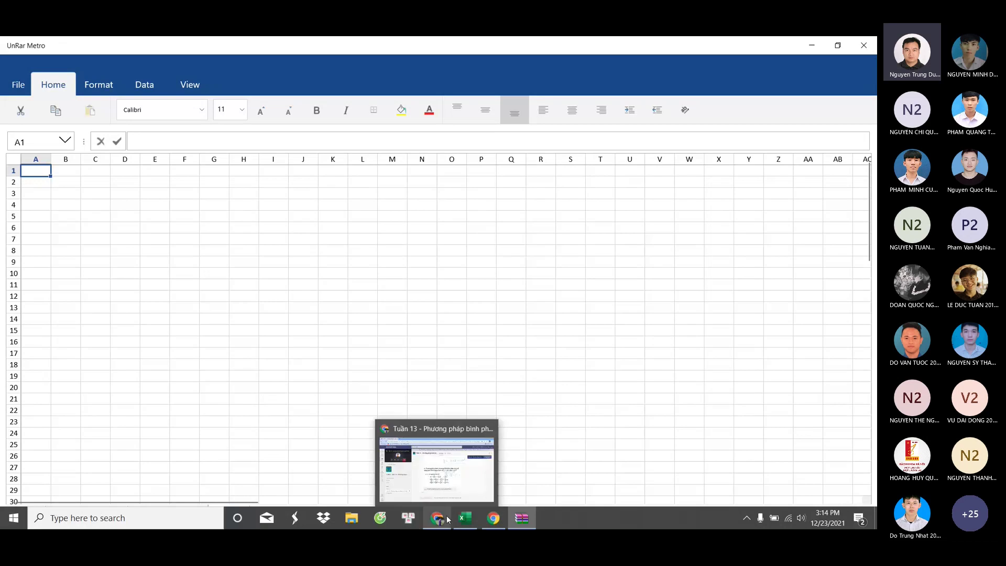
- Check the quadratic least-squares formulas posted in the Teams channel, and return to the blank sheet in UnRar Metro
mouse_move(497, 521)
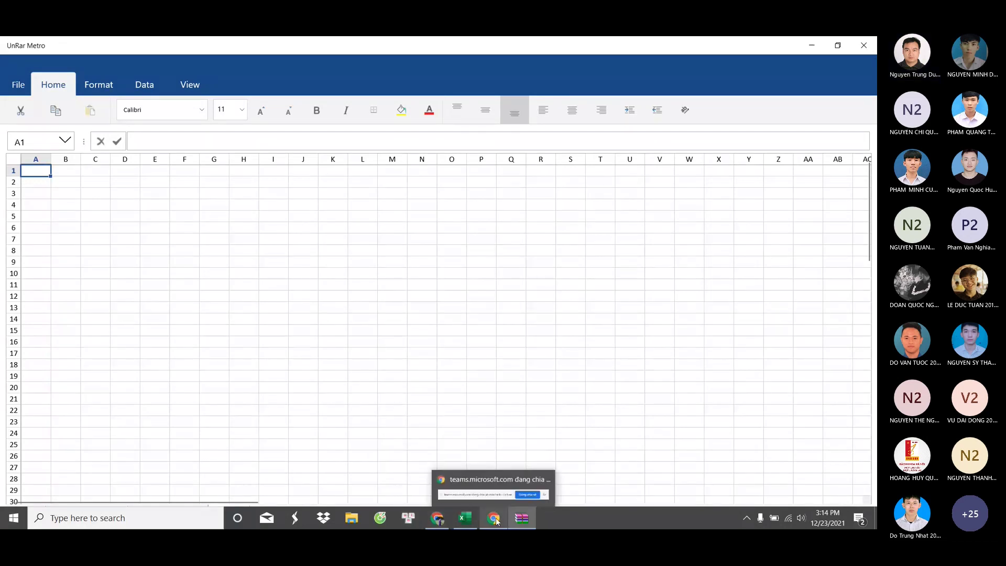
click(428, 521)
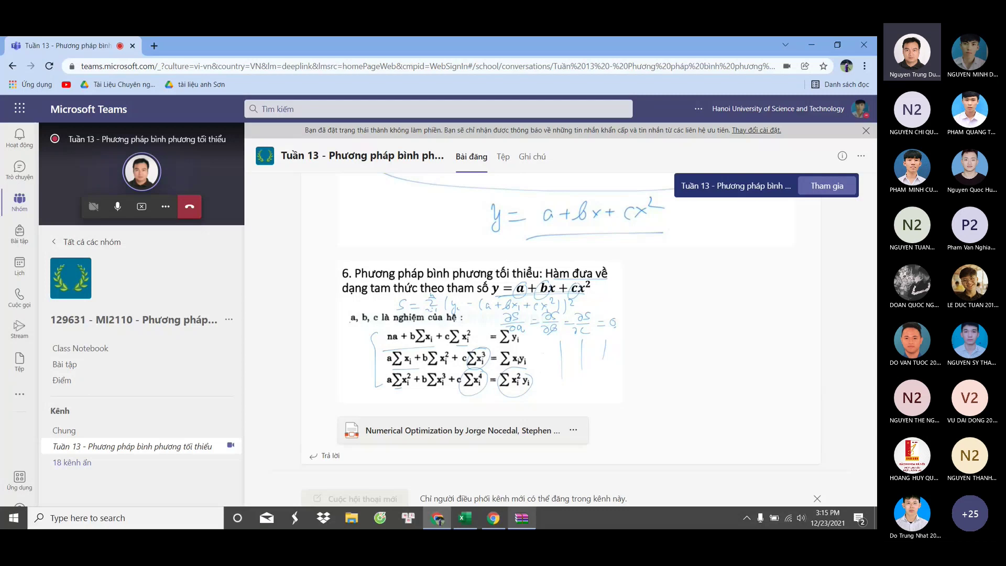
mouse_move(521, 518)
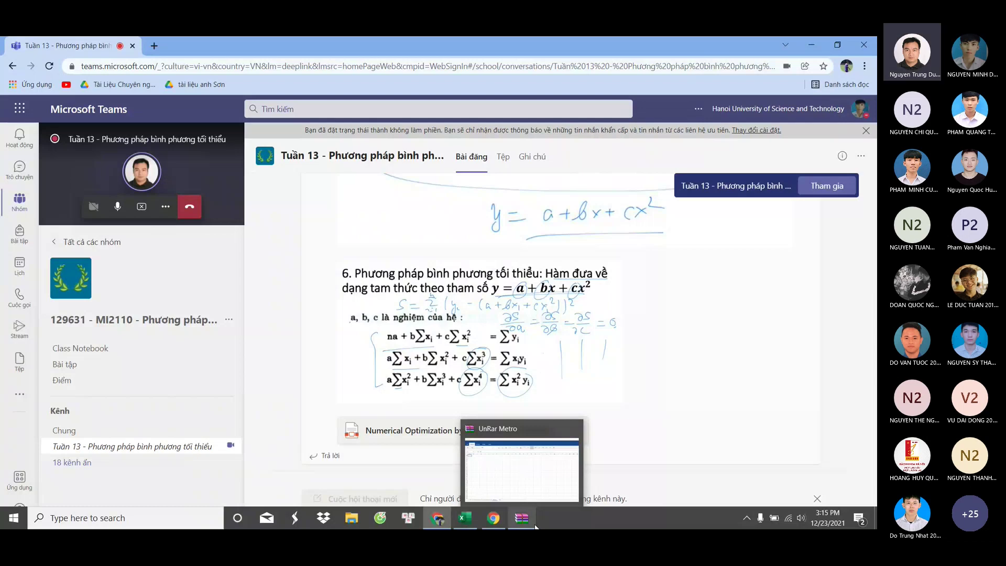
mouse_move(533, 489)
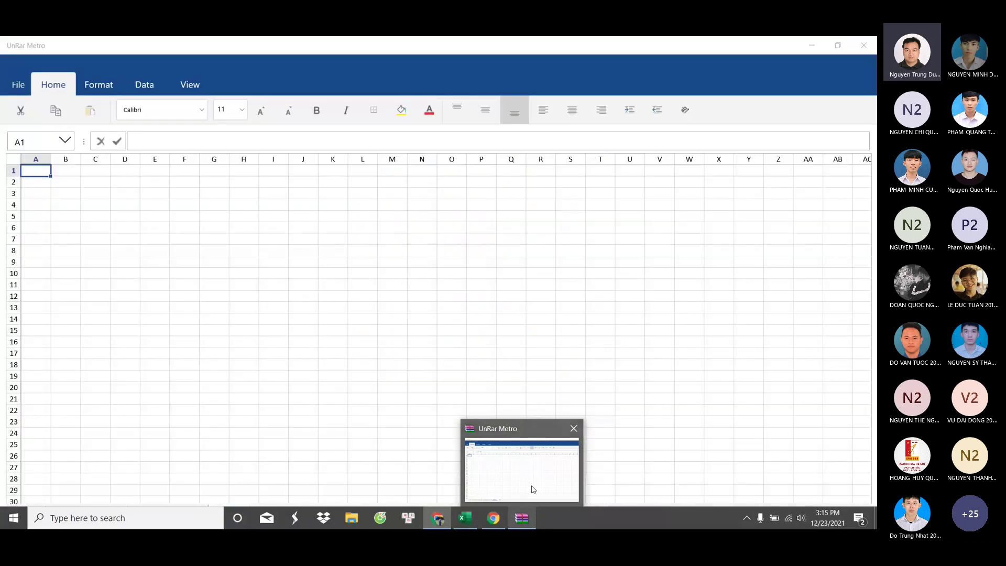
click(533, 489)
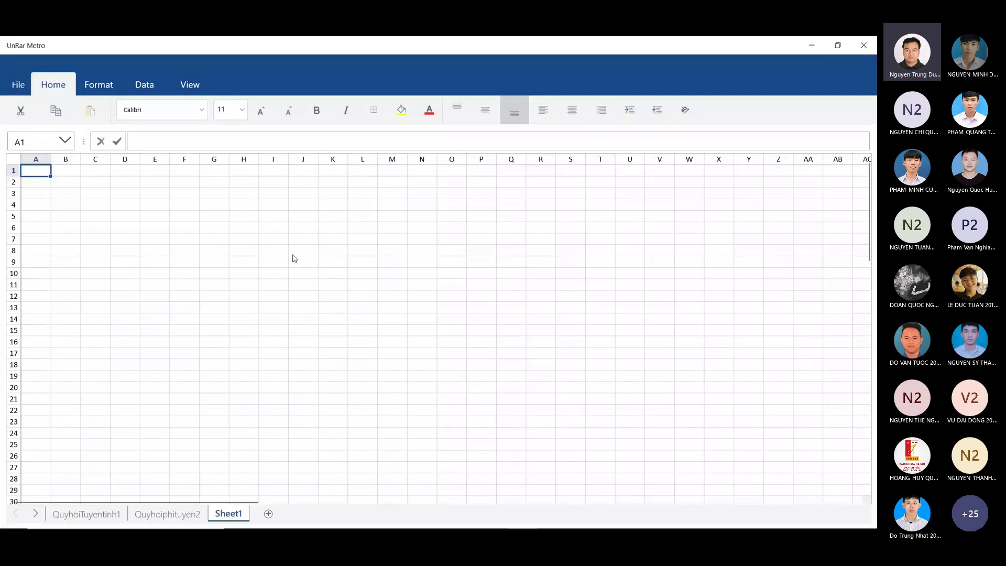
- Begin the entry in cell A1 of the new sheet with y=
click(251, 147)
text(y)
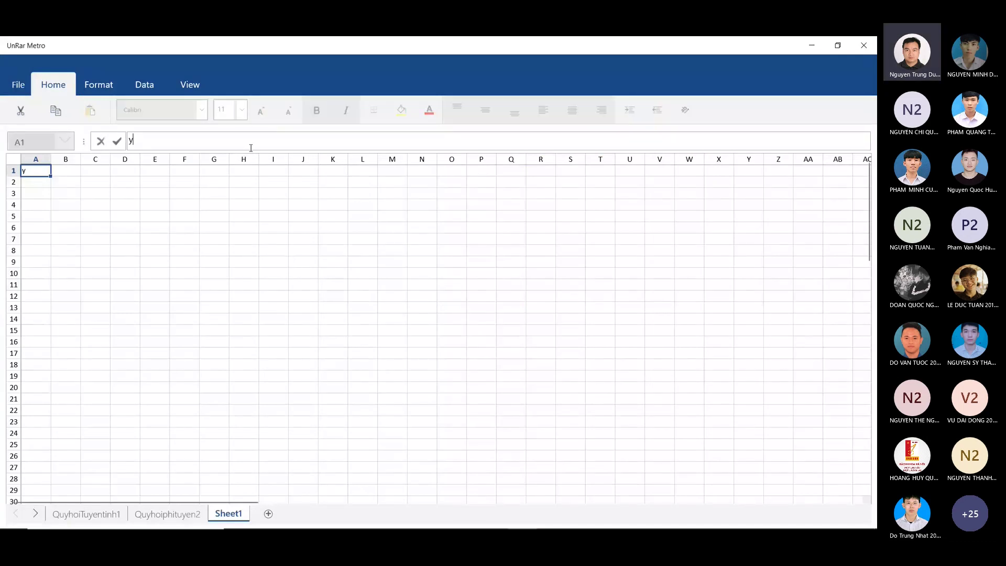
text(=)
- Close the unused Excel start window
mouse_move(409, 524)
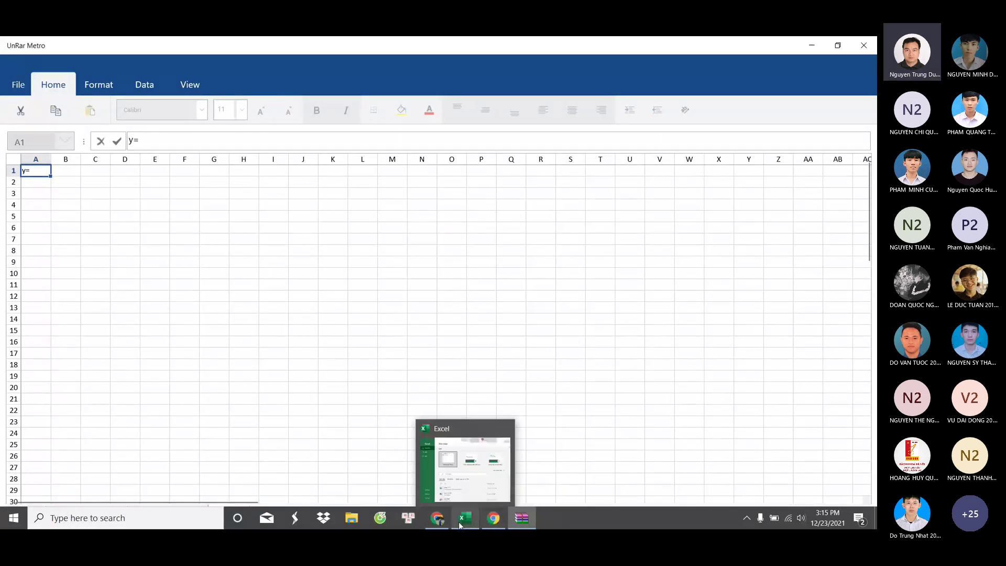
mouse_move(439, 526)
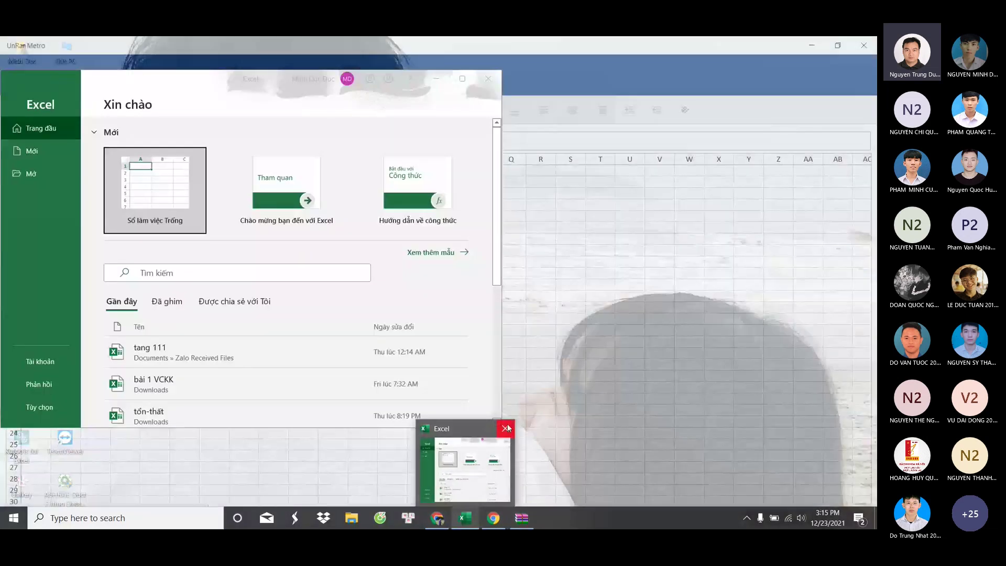
click(505, 428)
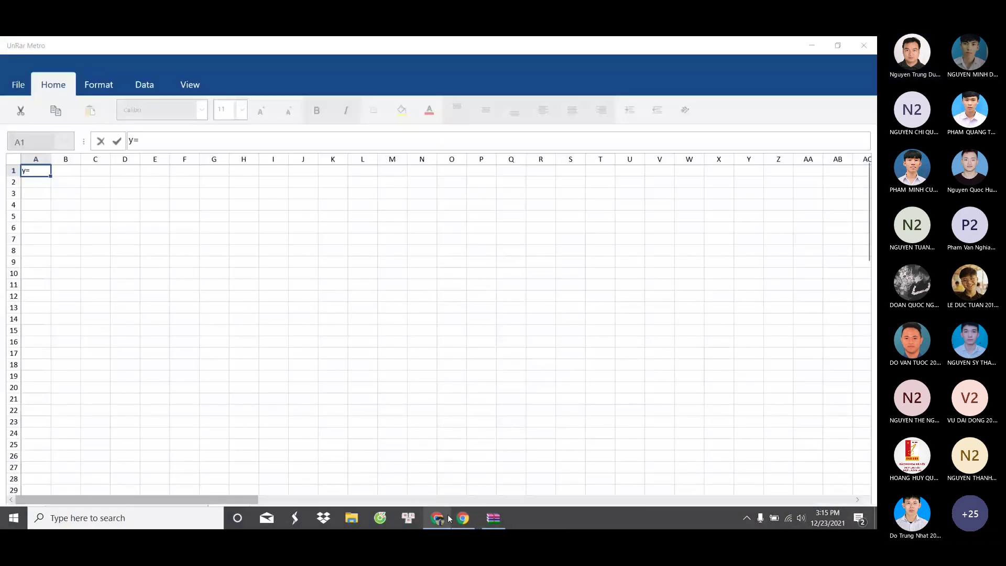
mouse_move(443, 521)
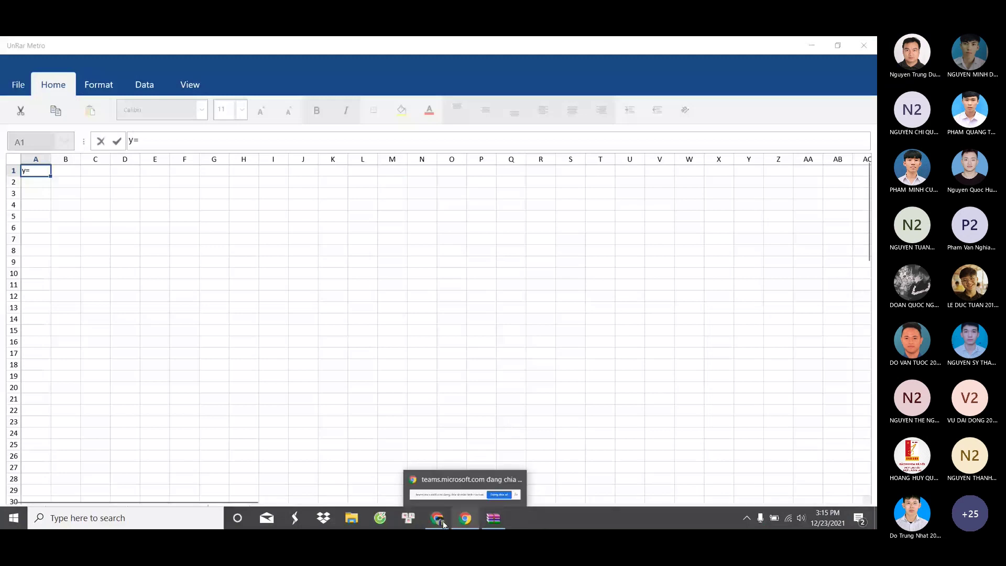
- Check the quadratic model in the Teams channel and extend the A1 entry to y=a+b*x+
click(443, 521)
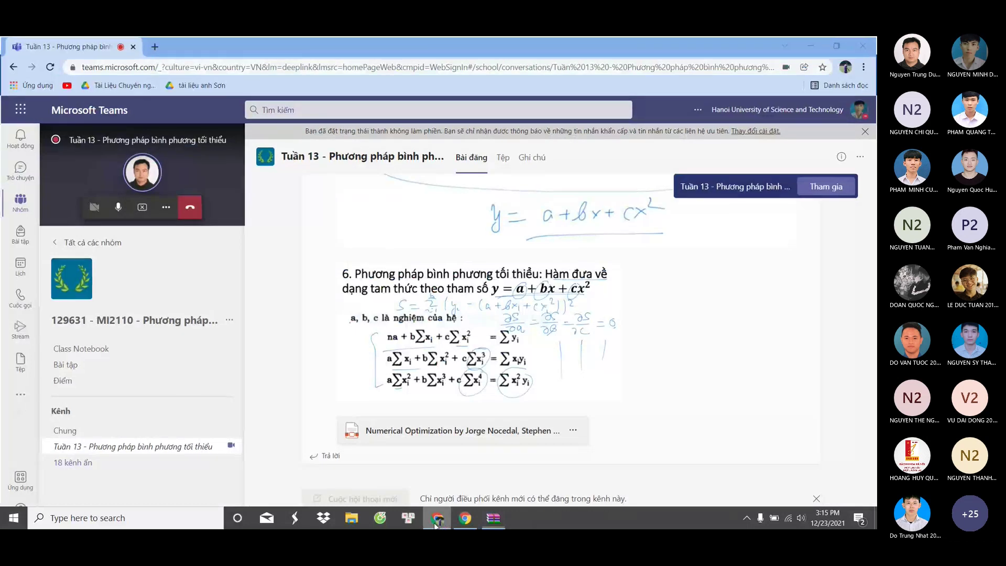
click(435, 522)
text(+bx+)
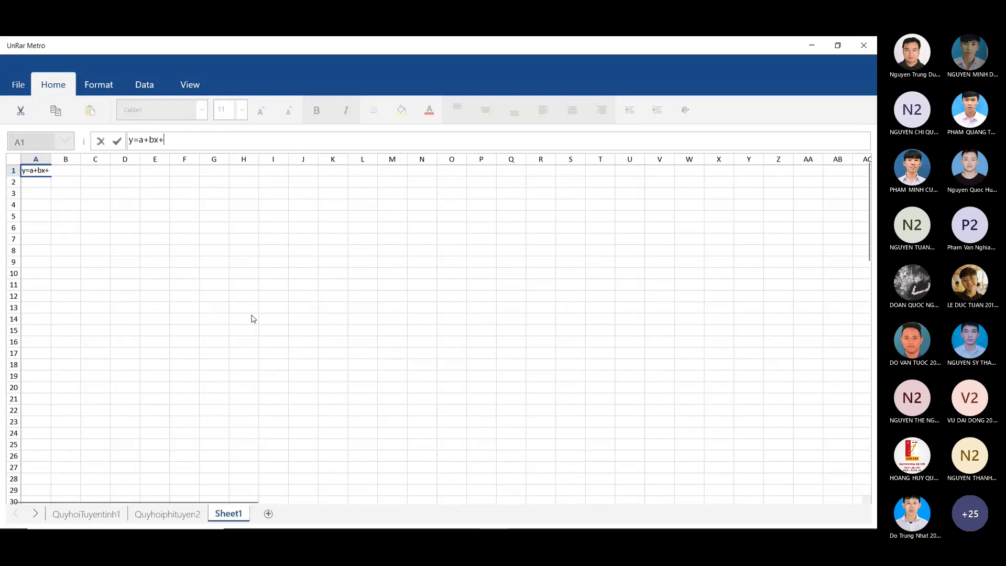
key(alt+Tab)
key(alt+Tab)
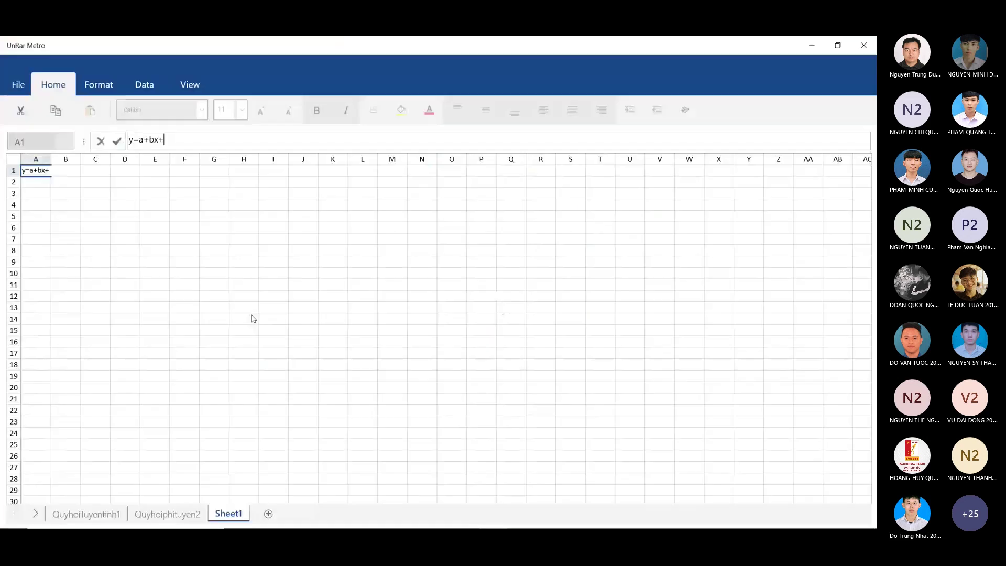
key(BackSpace)
key(BackSpace)
text(*x+)
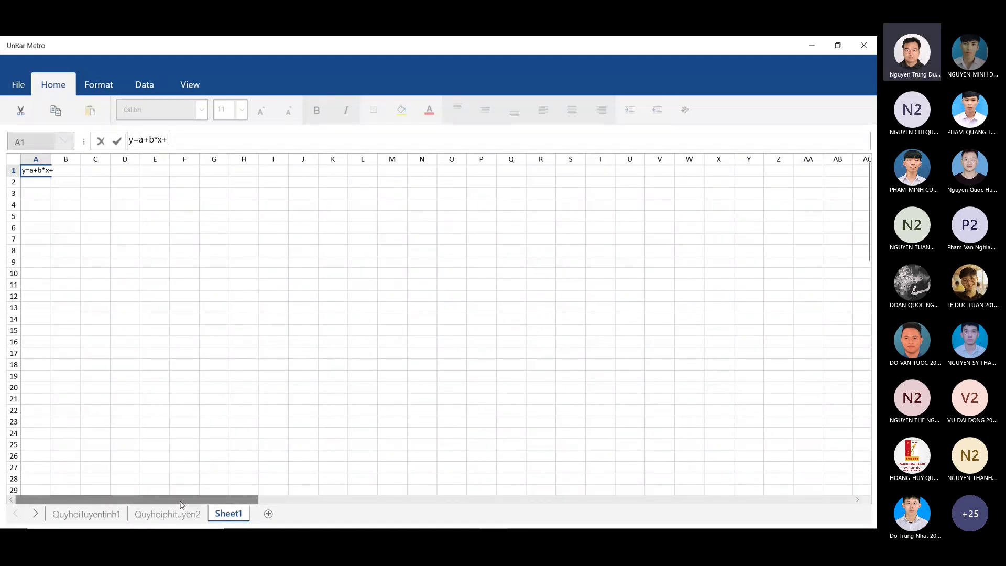
- Replace the entry in cell A1 with the row label x
key(BackSpace)
key(BackSpace)
key(BackSpace)
key(BackSpace)
key(BackSpace)
key(BackSpace)
key(BackSpace)
key(BackSpace)
text(x)
click(40, 183)
- Enter the first two x values, 1 in B1 and 1.5 in C1
click(65, 171)
click(160, 146)
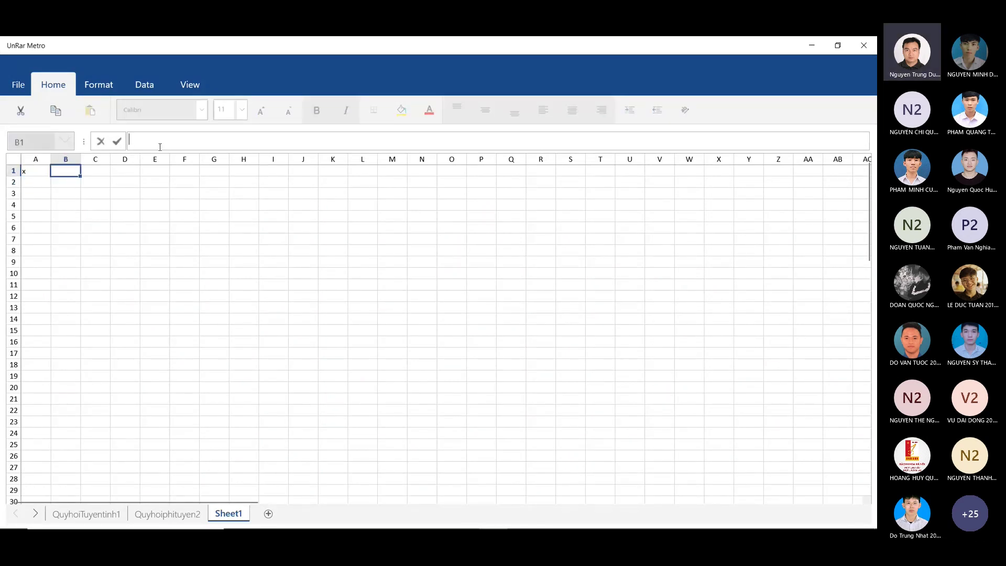
text(y)
key(BackSpace)
text(x=1)
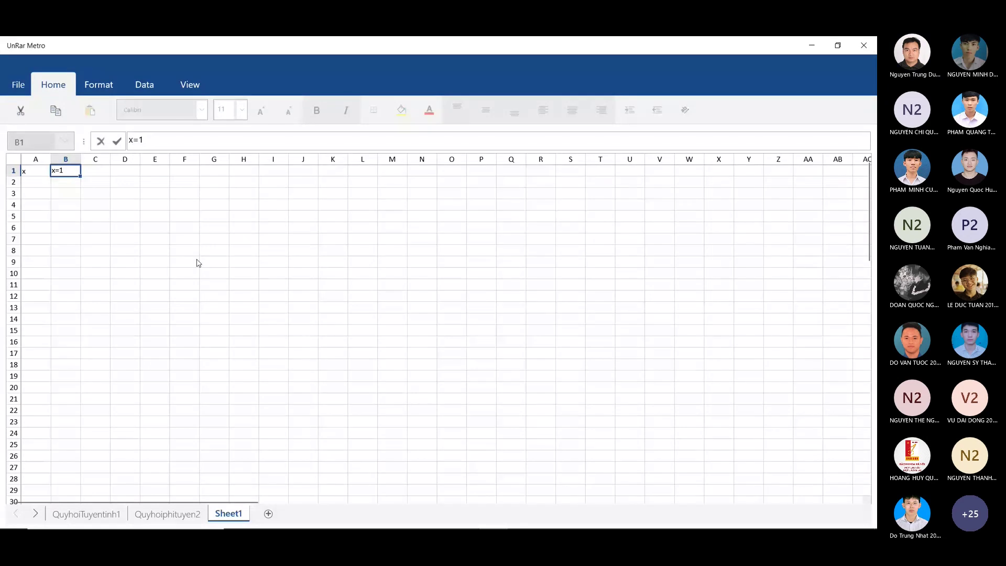
key(BackSpace)
key(BackSpace)
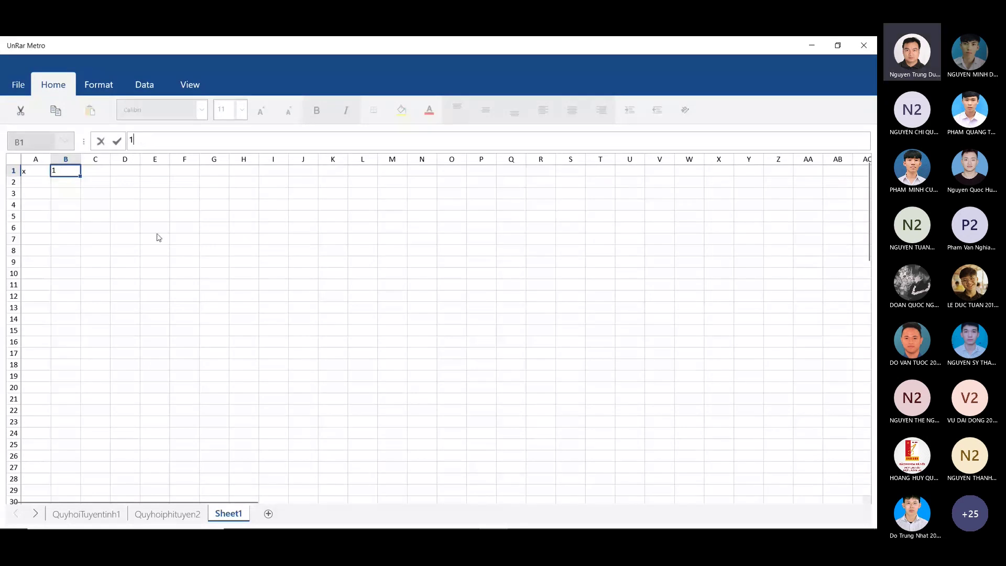
click(100, 176)
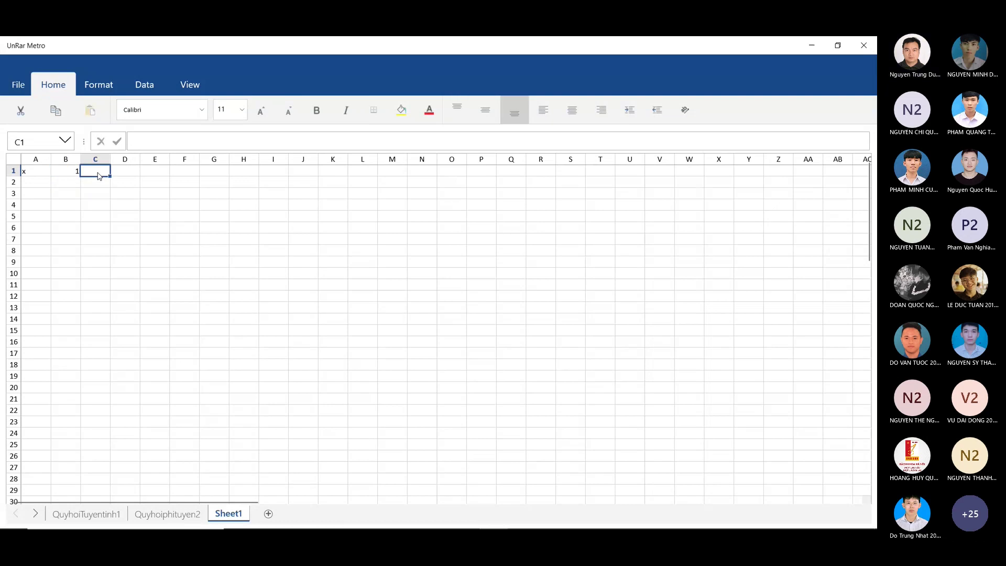
text(1.5)
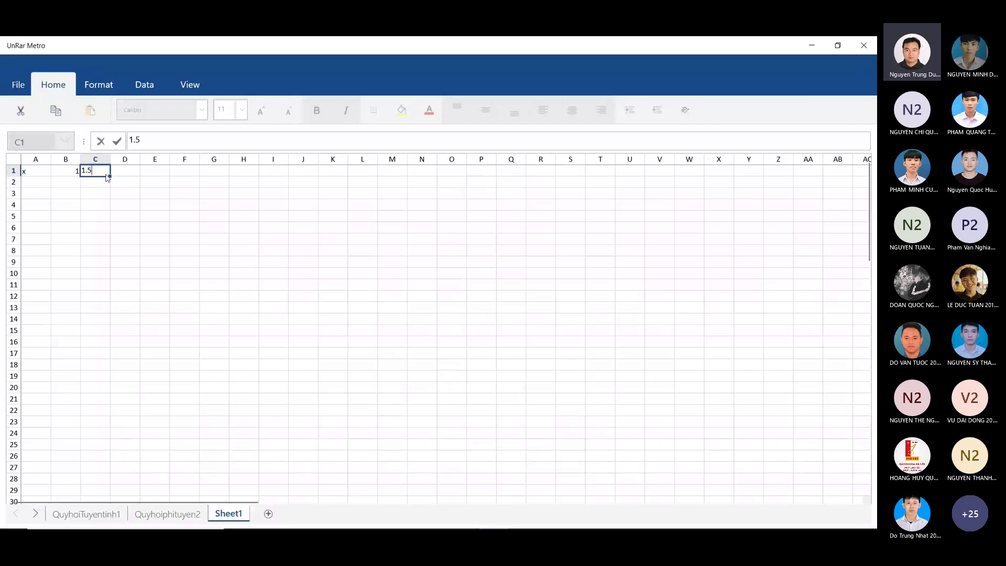
- Try to fill the x series across row 1 from cell B1 alone
click(73, 177)
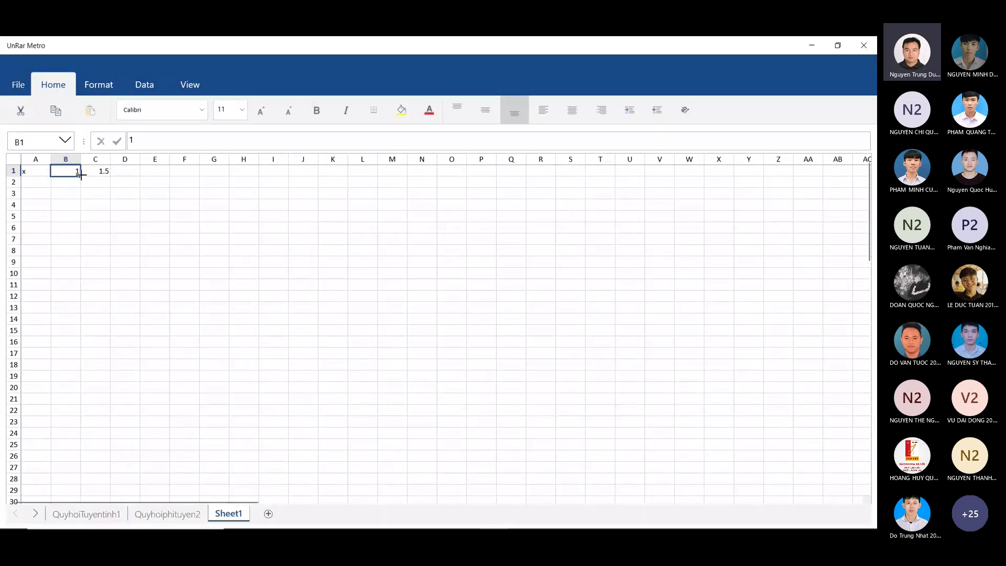
drag(80, 175, 110, 177)
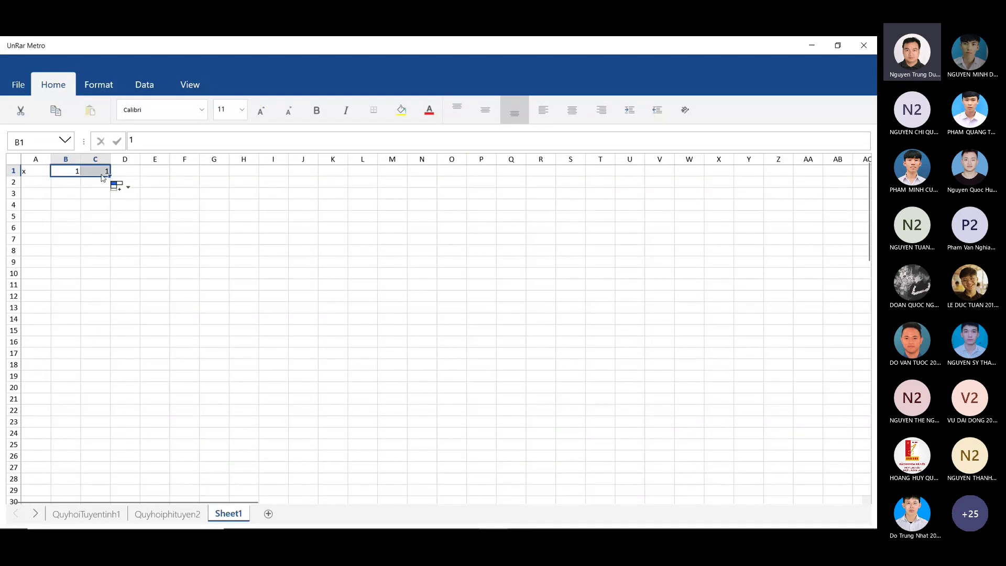
click(102, 176)
drag(102, 176, 123, 174)
click(77, 174)
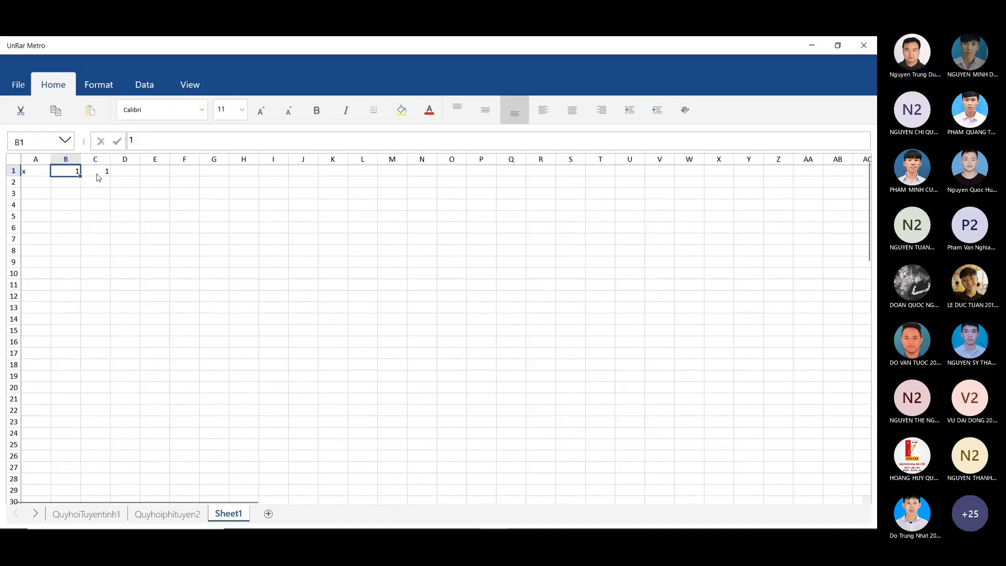
- Set the x value in cell C1 to 1.5
click(98, 177)
click(165, 141)
text(.5)
click(98, 188)
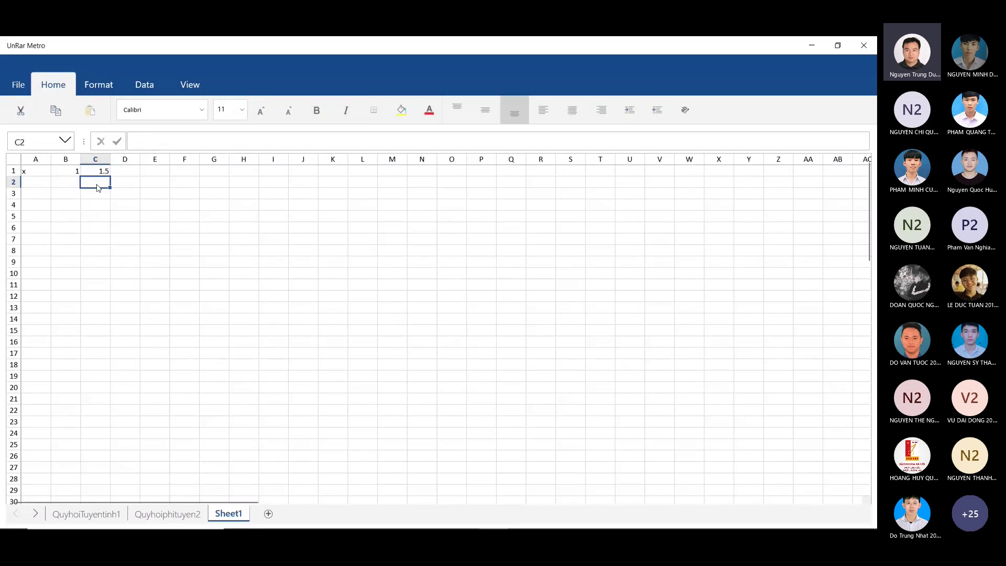
- Extend the x series from B1:C1 across to G1, in increments of 0.5 up to 3.5
click(63, 173)
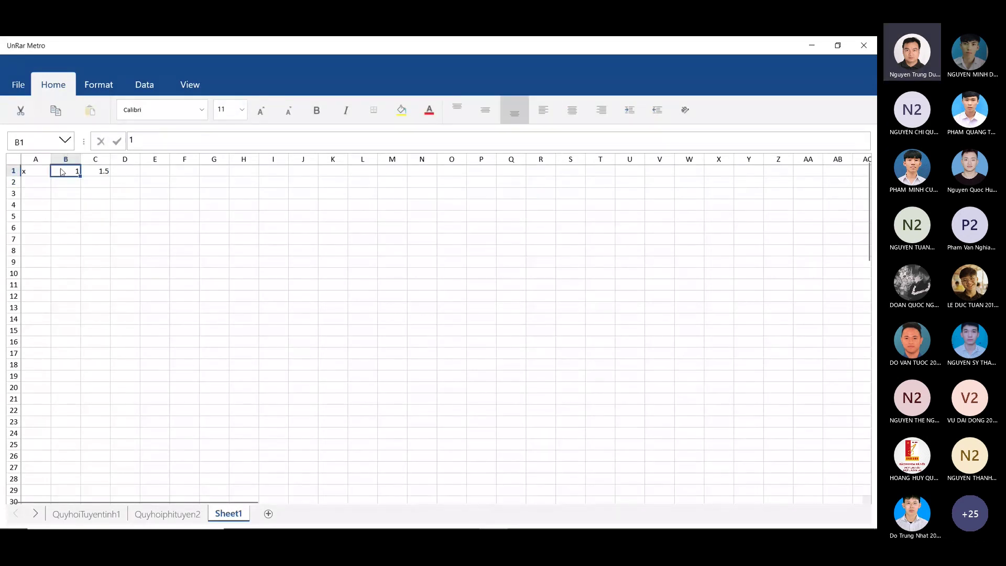
drag(63, 172, 102, 173)
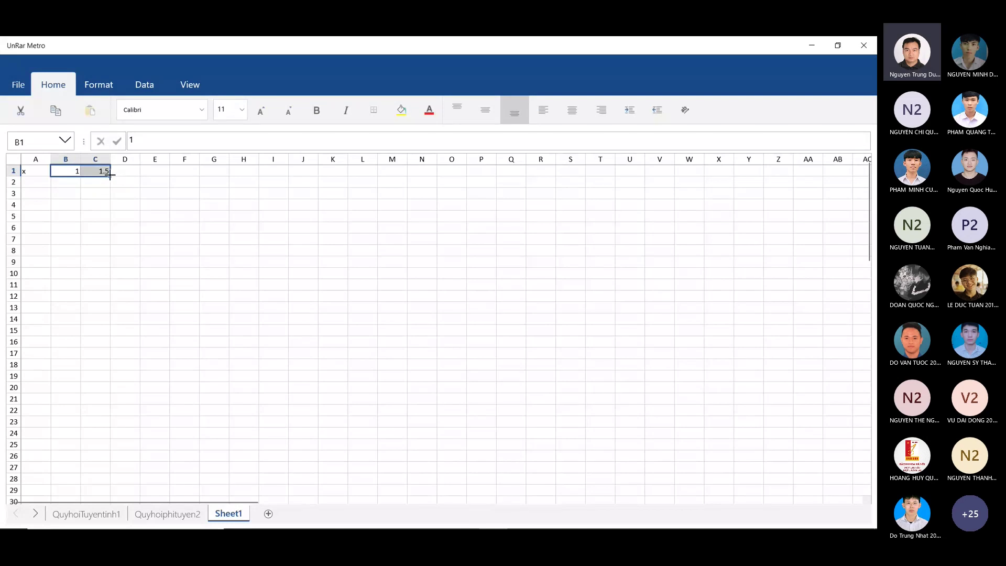
drag(110, 176, 160, 176)
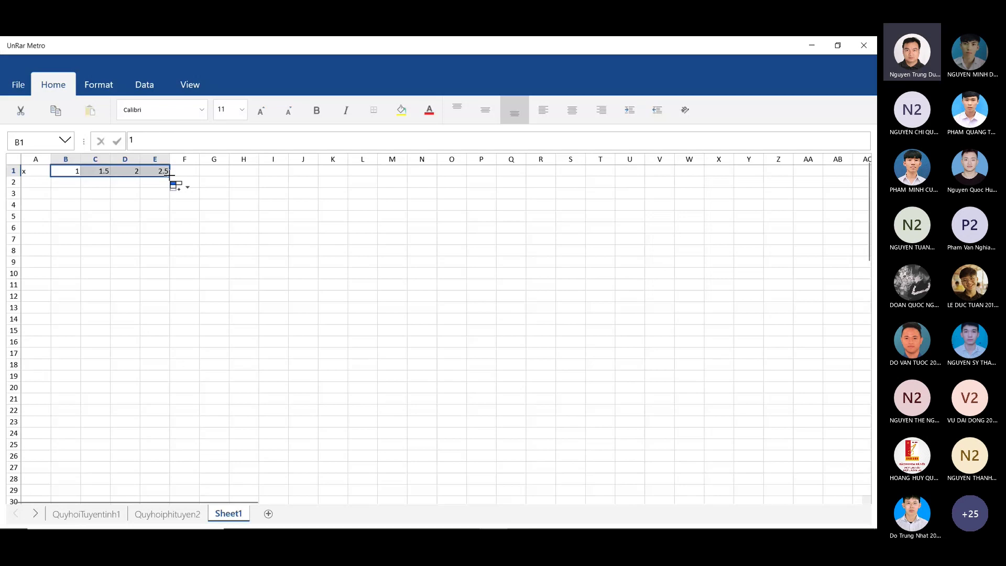
drag(169, 176, 219, 174)
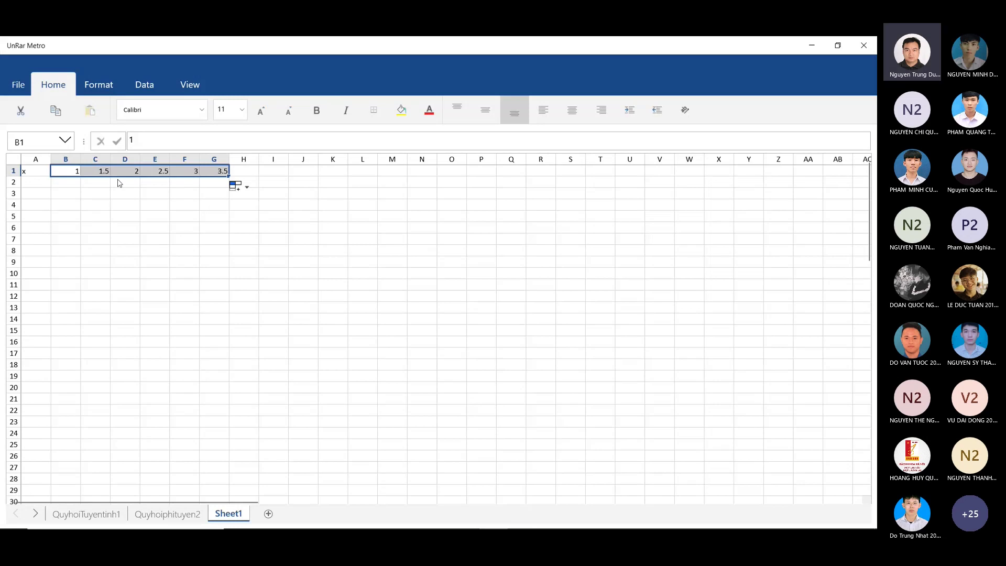
- Label row 2 as y in A2 and enter its first value, 1.2341, in B2
click(40, 182)
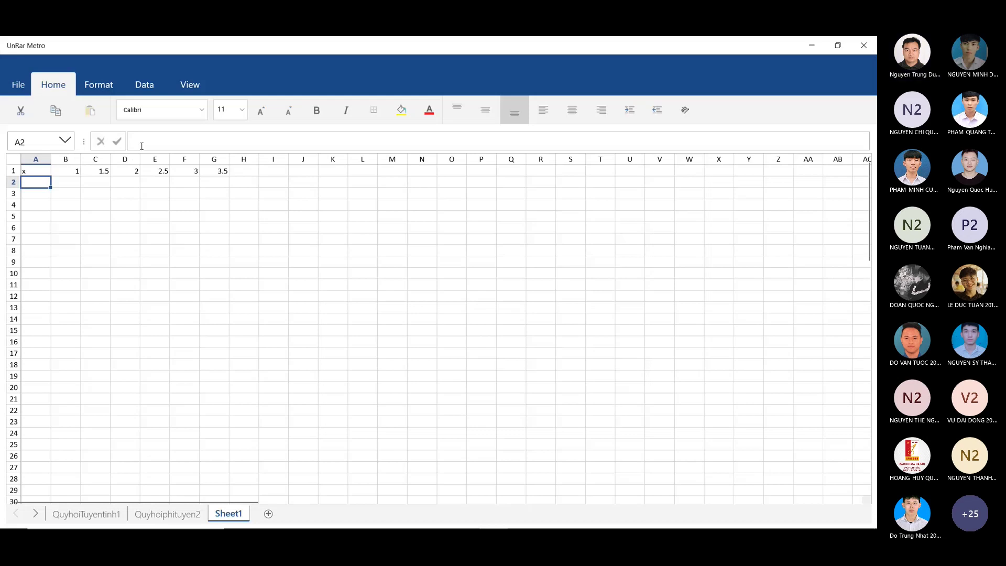
text(y)
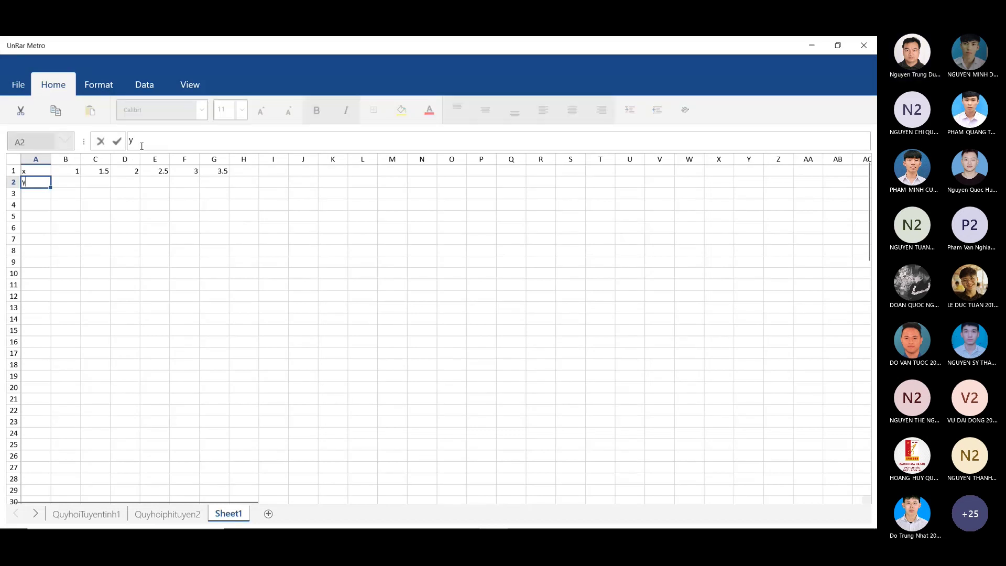
click(72, 184)
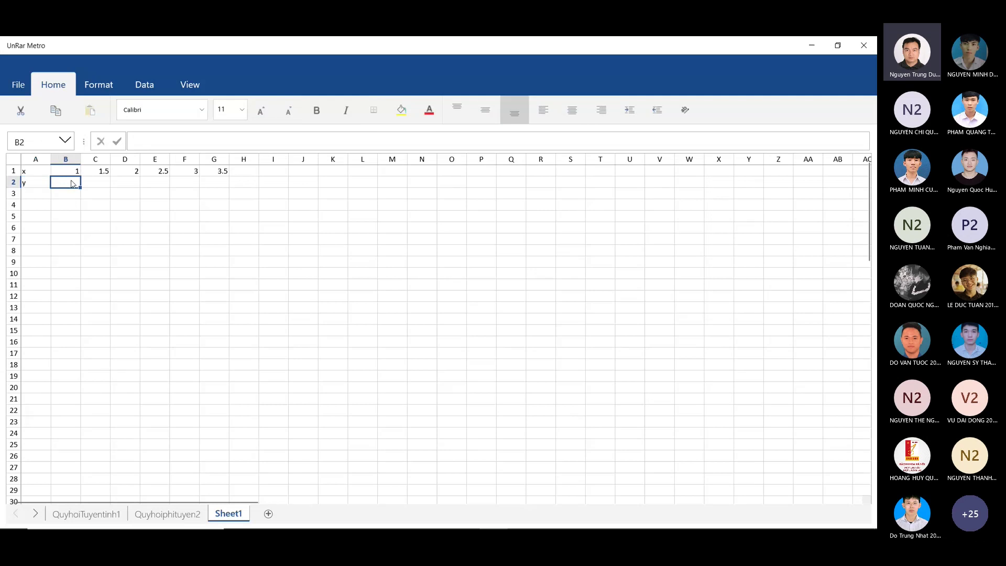
text(1)
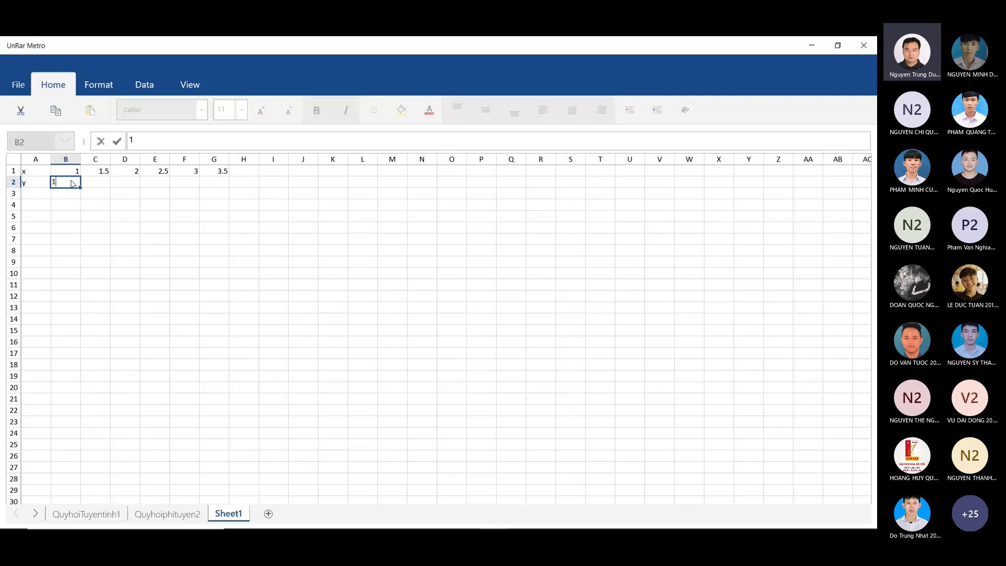
text(.23)
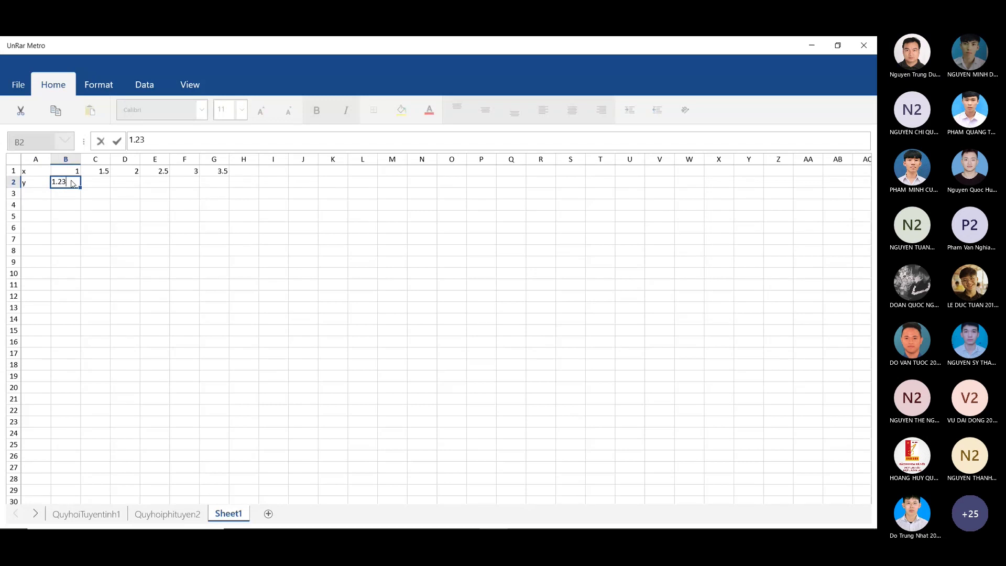
text(41)
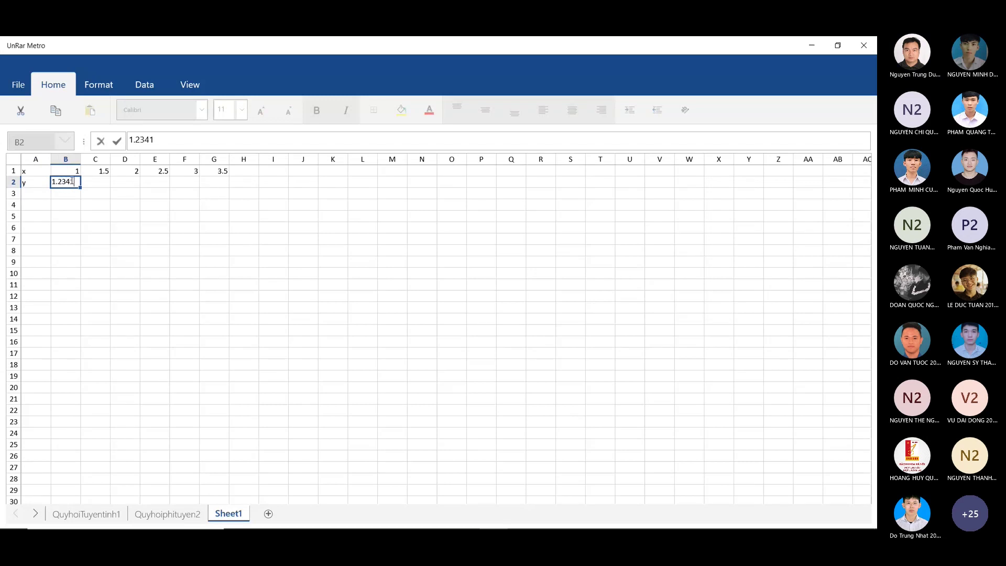
- Look up the example data table in the Teams channel and enter 3.9242 in C2
click(99, 186)
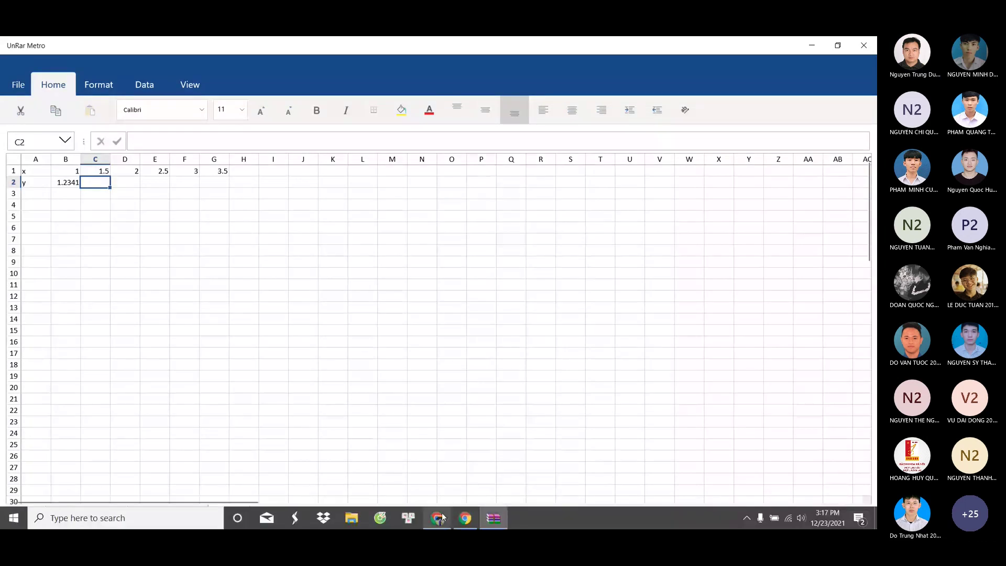
mouse_move(443, 517)
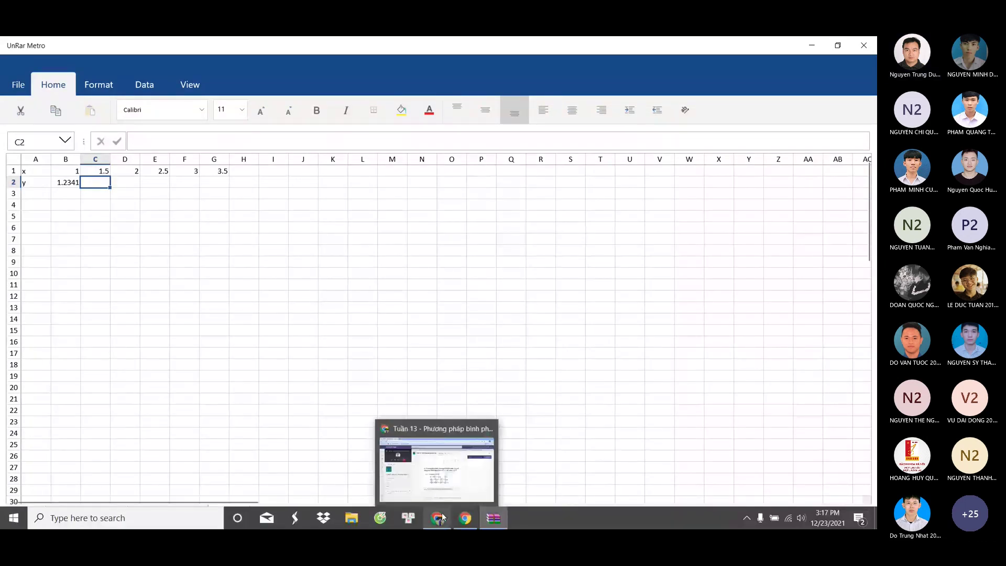
click(443, 517)
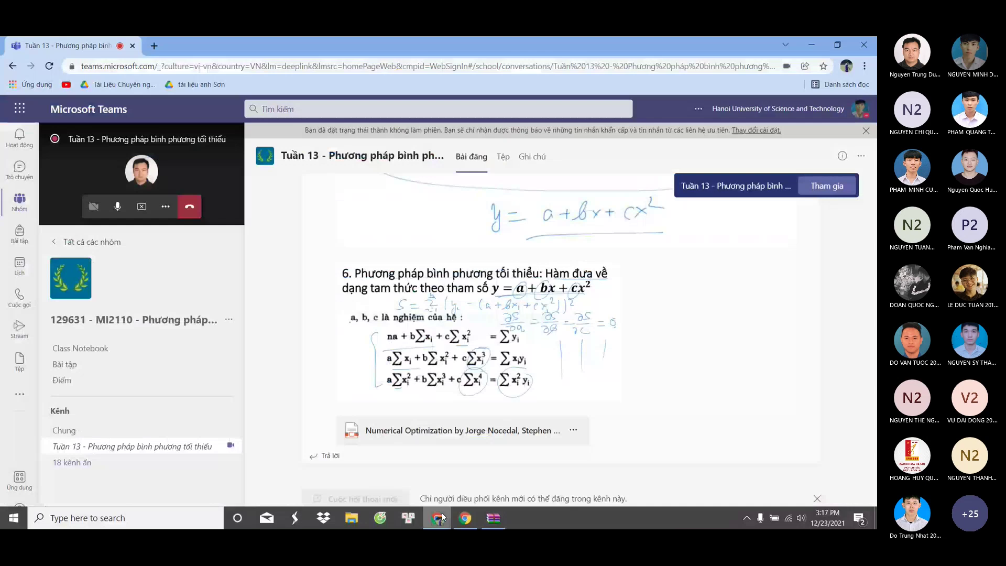
scroll(484, 299, up, 2)
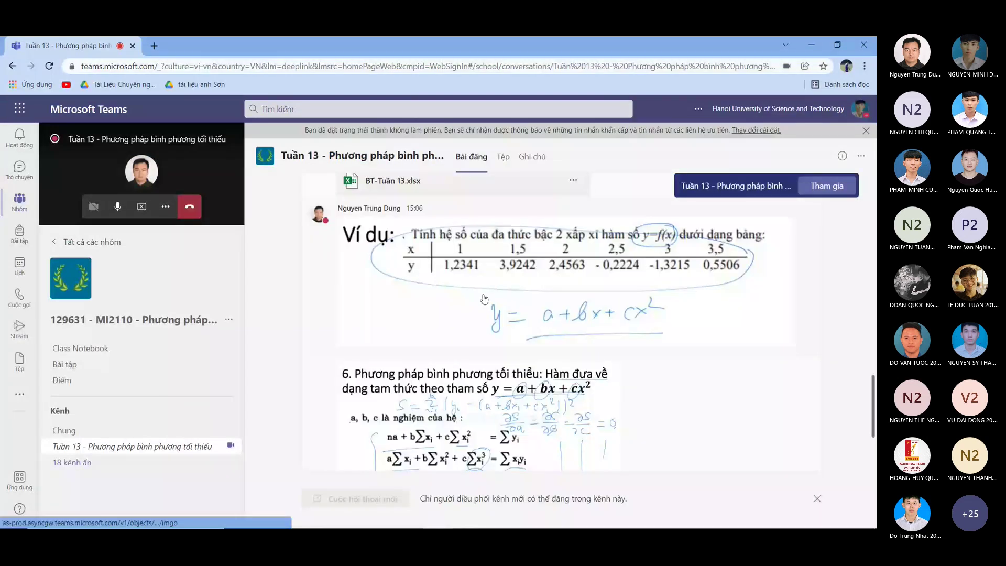
scroll(484, 299, up, 1)
key(alt+Tab)
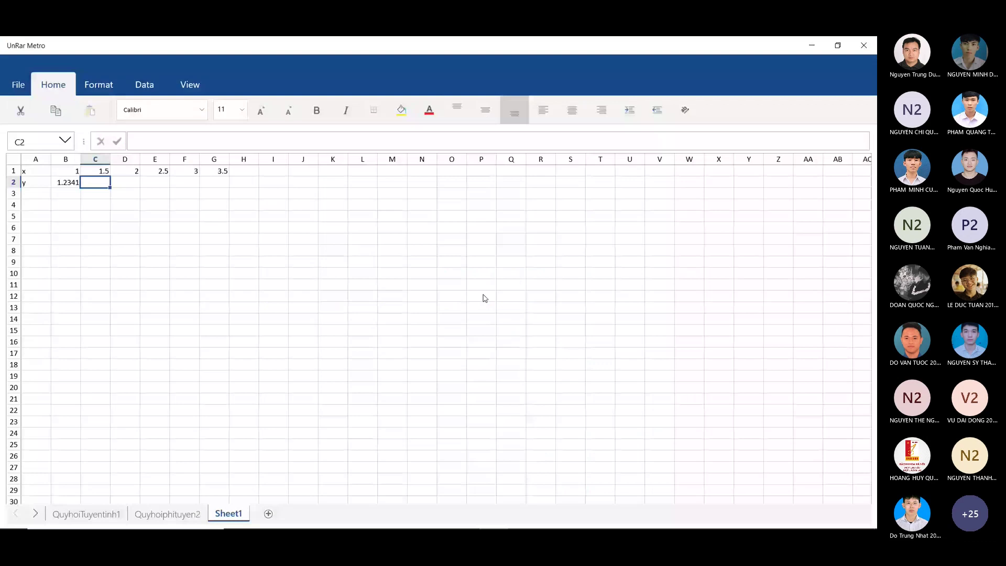
text(3.9242)
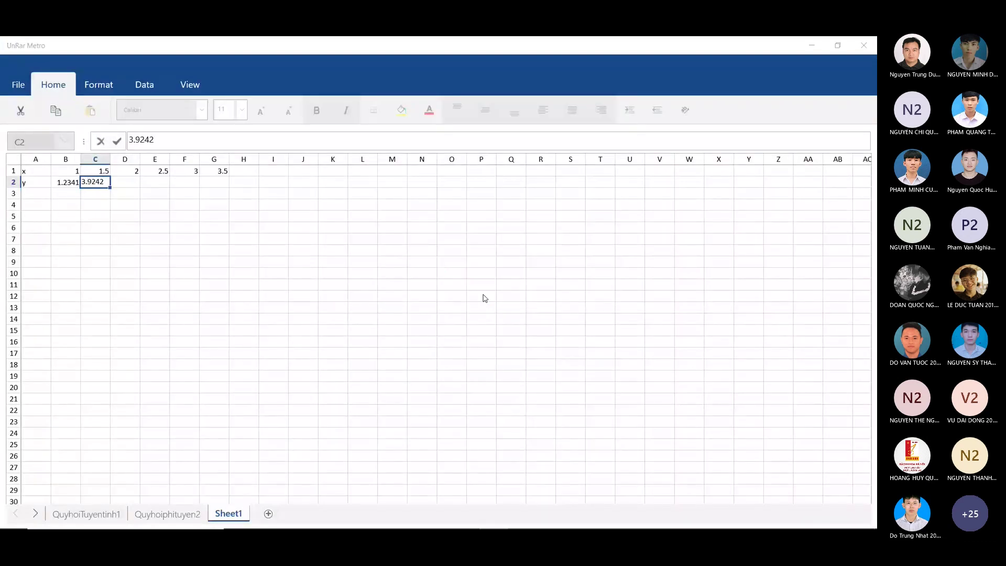
- Copy the next two y values from the Teams example table: 2.4563 into D2 and -0.2224 into E2
key(alt+Tab)
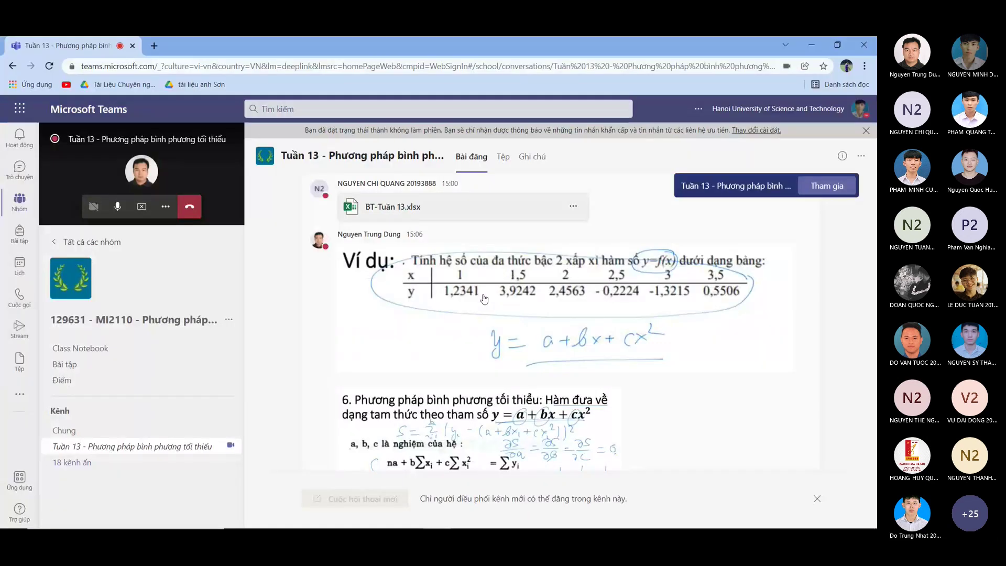
key(alt+Tab)
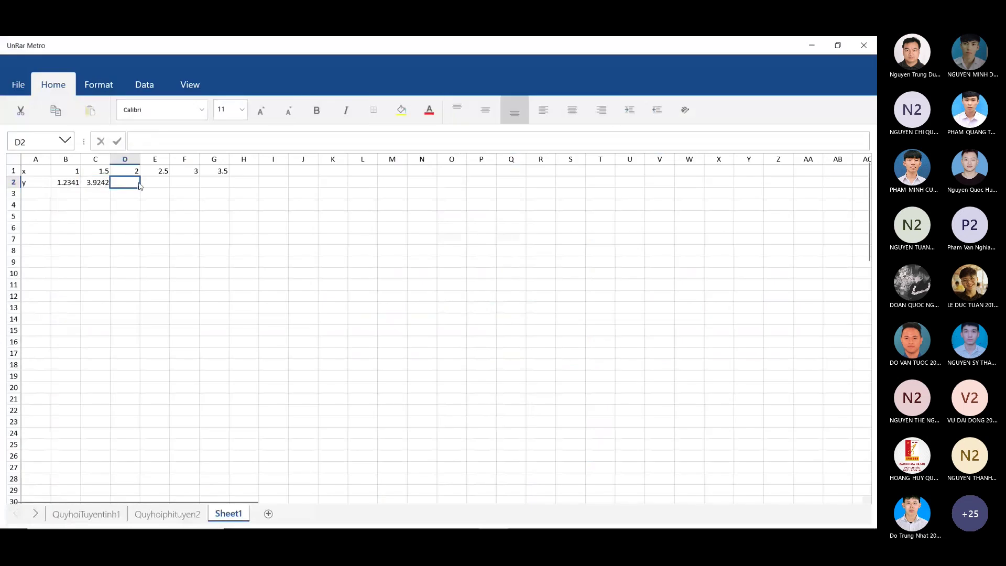
text(2.4563)
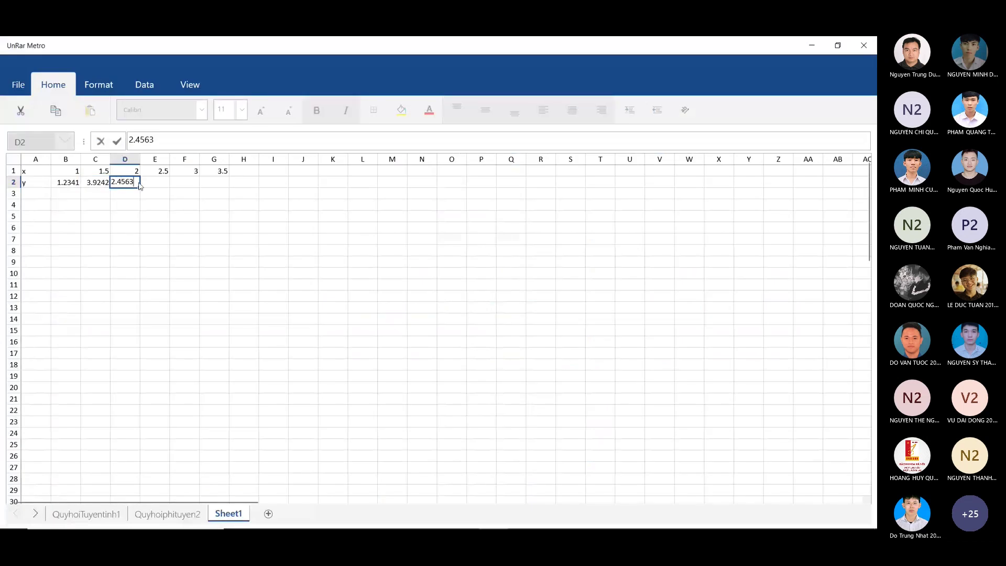
key(alt+Tab)
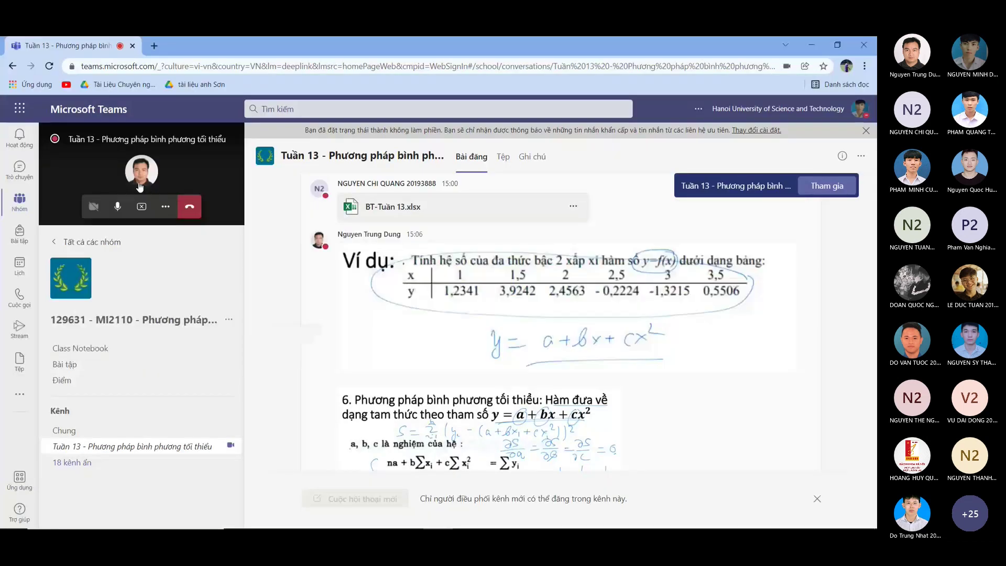
mouse_move(140, 187)
key(alt+Tab)
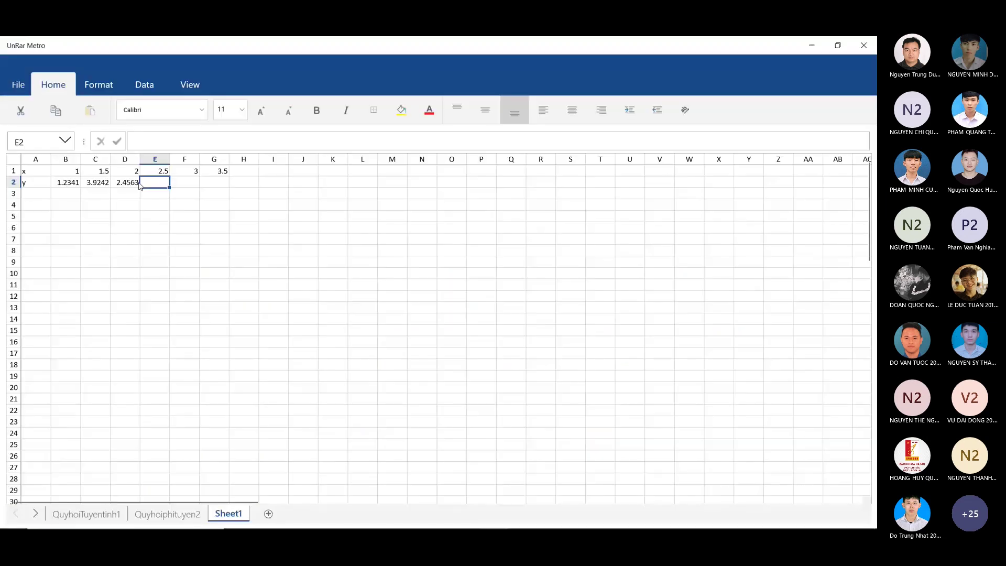
text(-0.2224)
key(Tab)
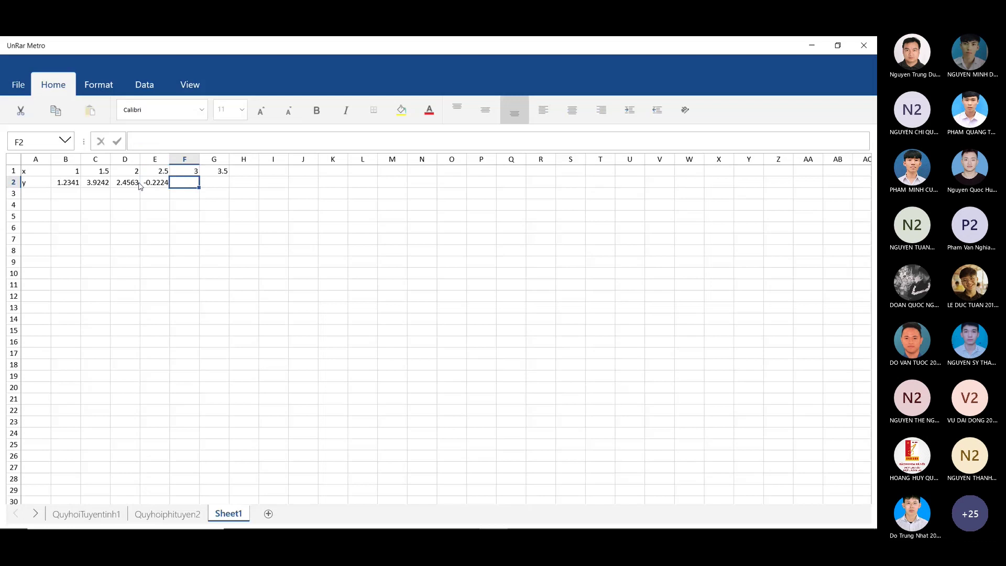
- Copy the last two y values from the Teams example table: -1.3215 into F2 and 0.5506 into G2
key(alt+Tab)
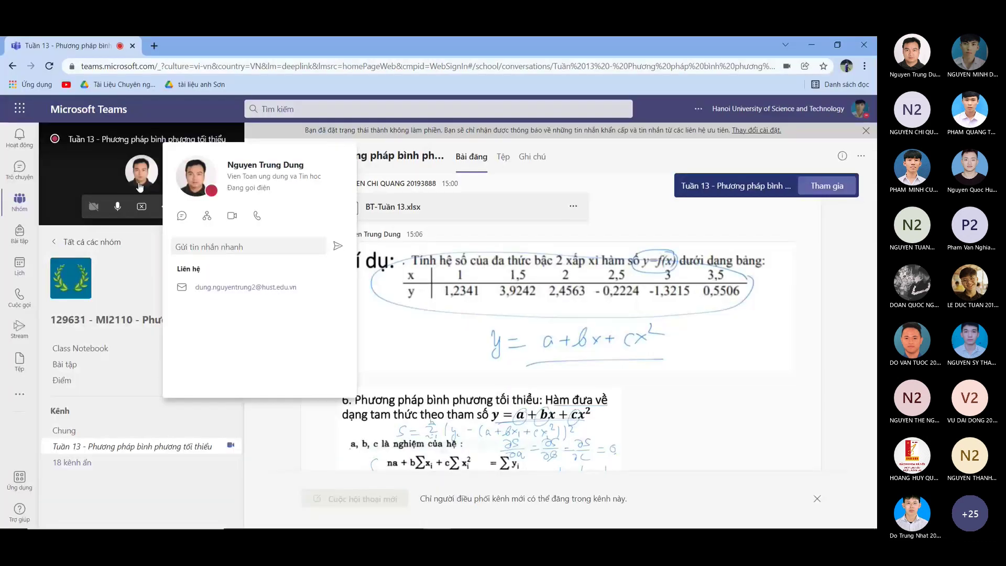
key(alt+Tab)
text(-)
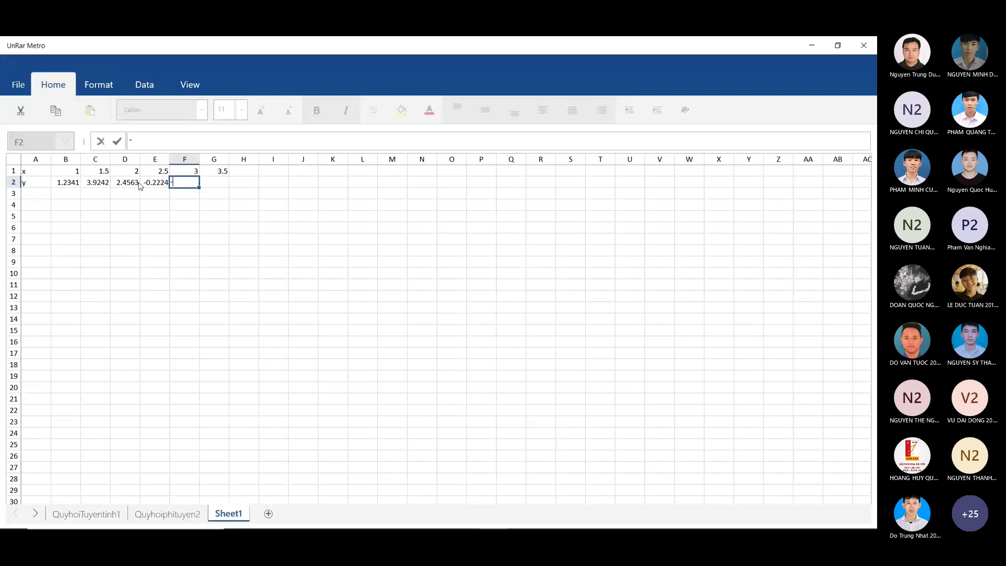
key(alt+Tab)
key(alt+Tab)
text(1.3215)
key(Tab)
text(0.5506)
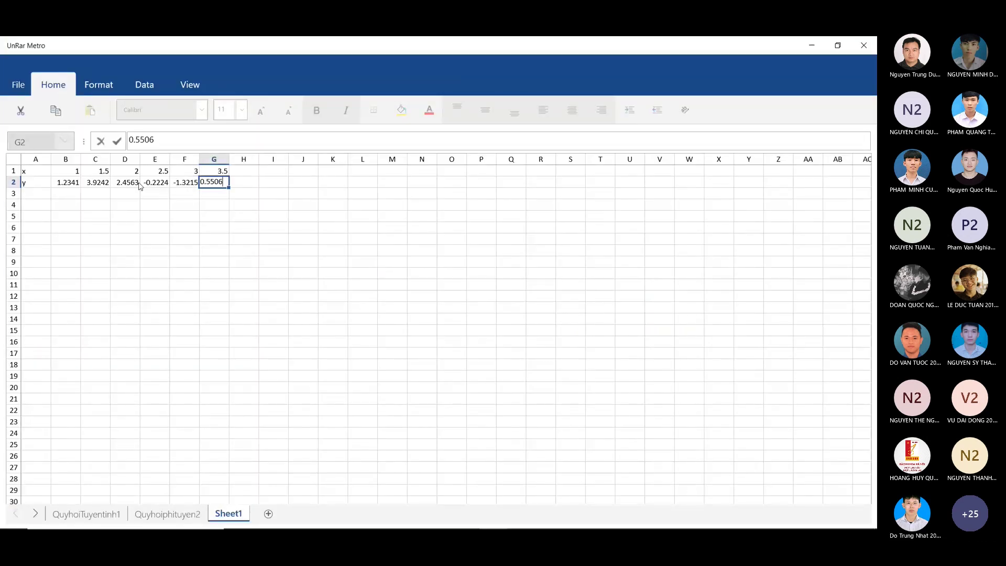
click(41, 194)
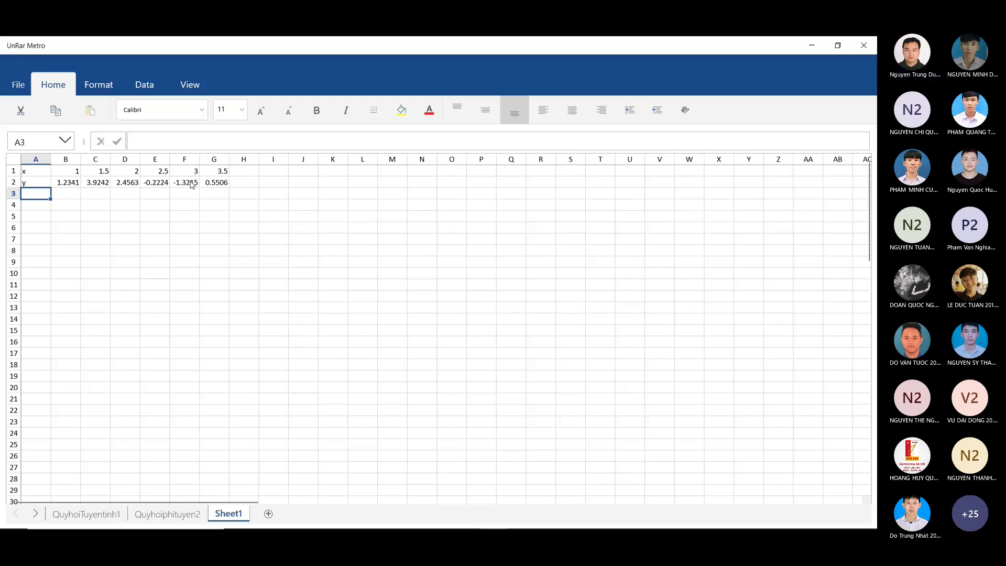
click(130, 187)
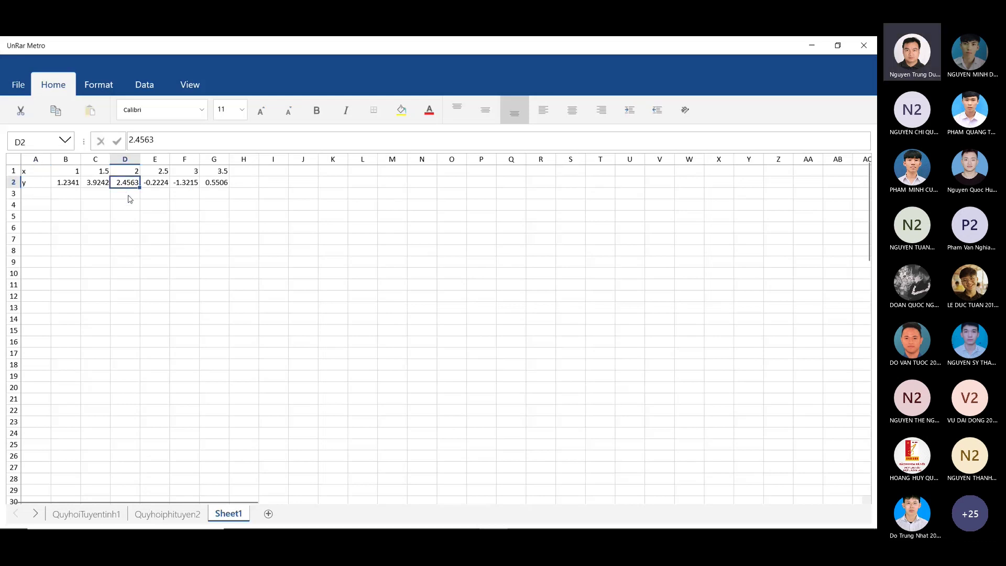
click(132, 196)
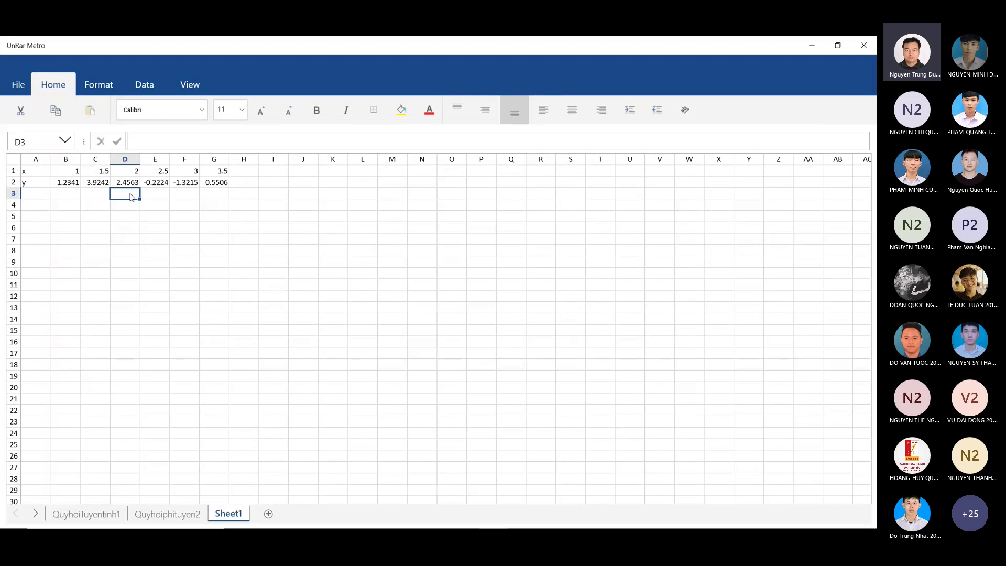
- Start a calculation table in row 4 with the column headers x in A4 and y in B4
click(46, 208)
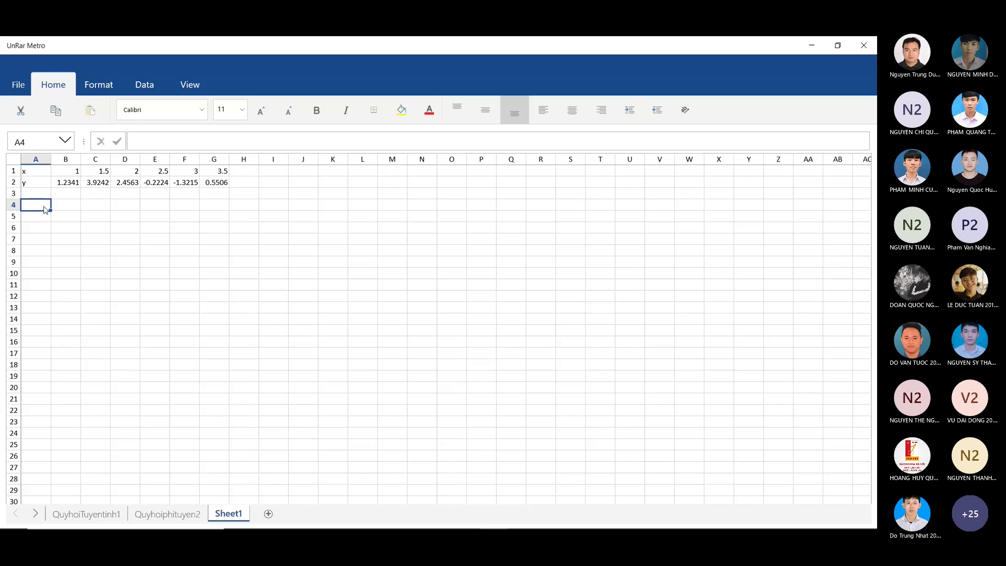
text(x)
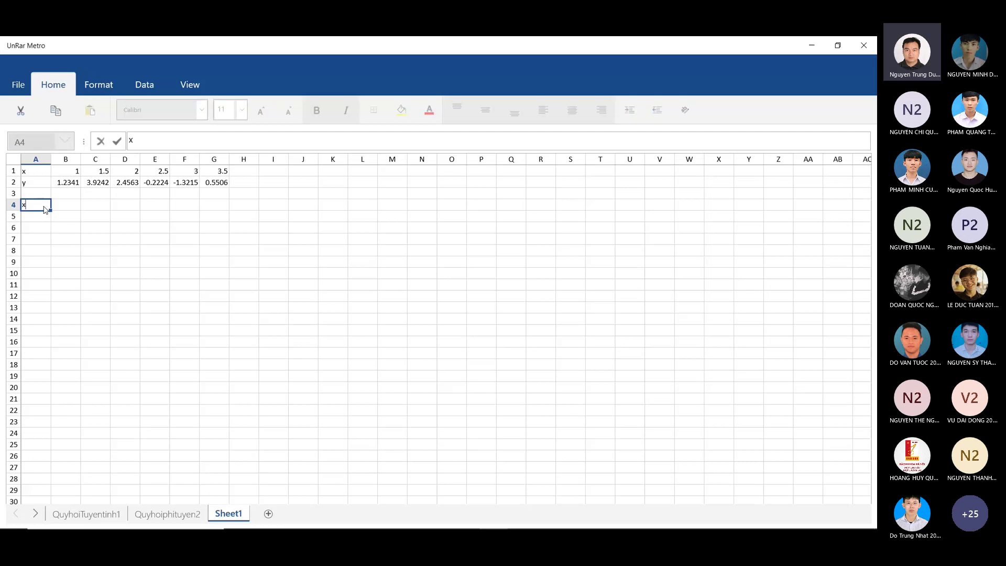
key(BackSpace)
text(A)
key(BackSpace)
text(x)
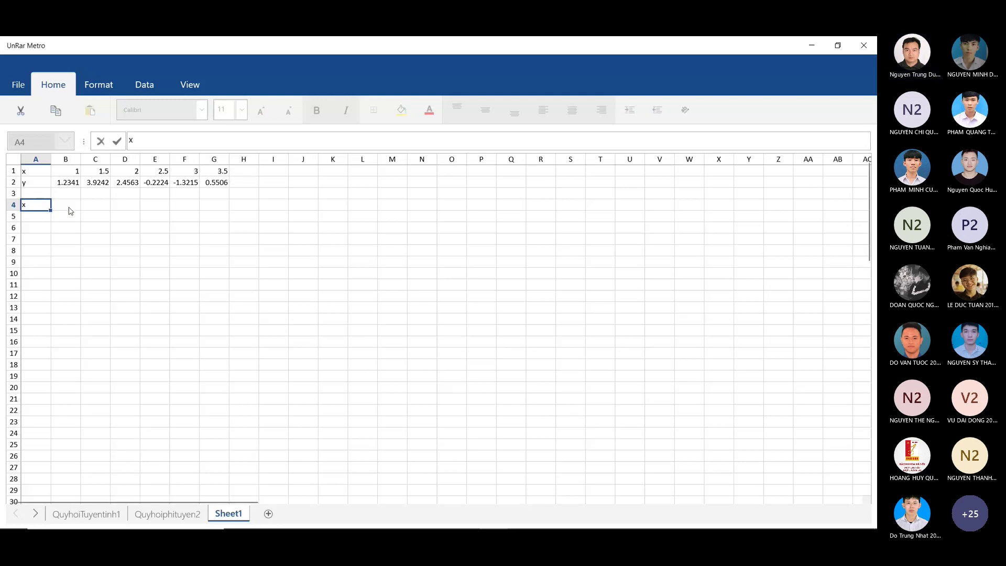
click(71, 210)
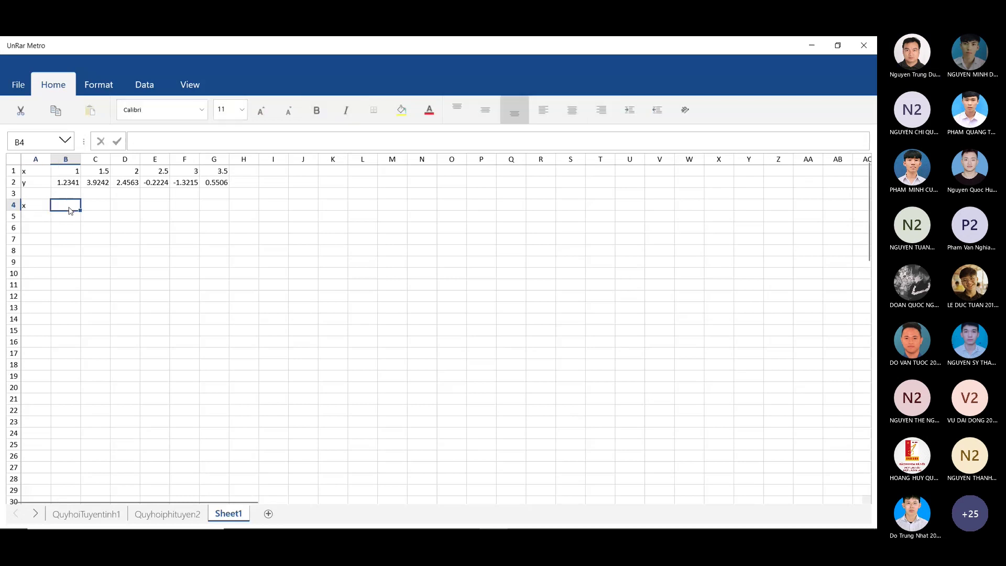
text(y)
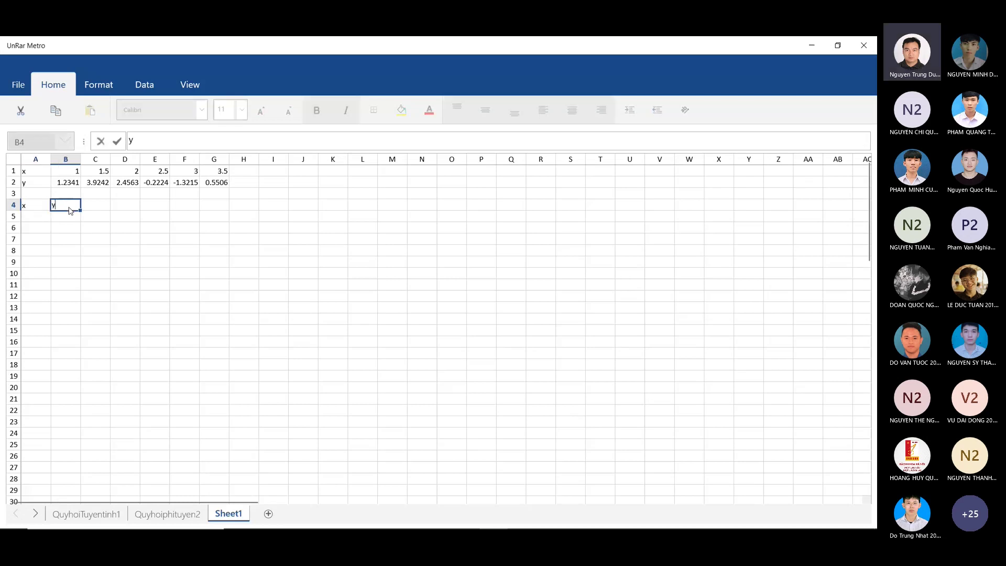
- Add the power column headers x^2 in C4, x^3 in D4 and x^4 in E4
click(102, 205)
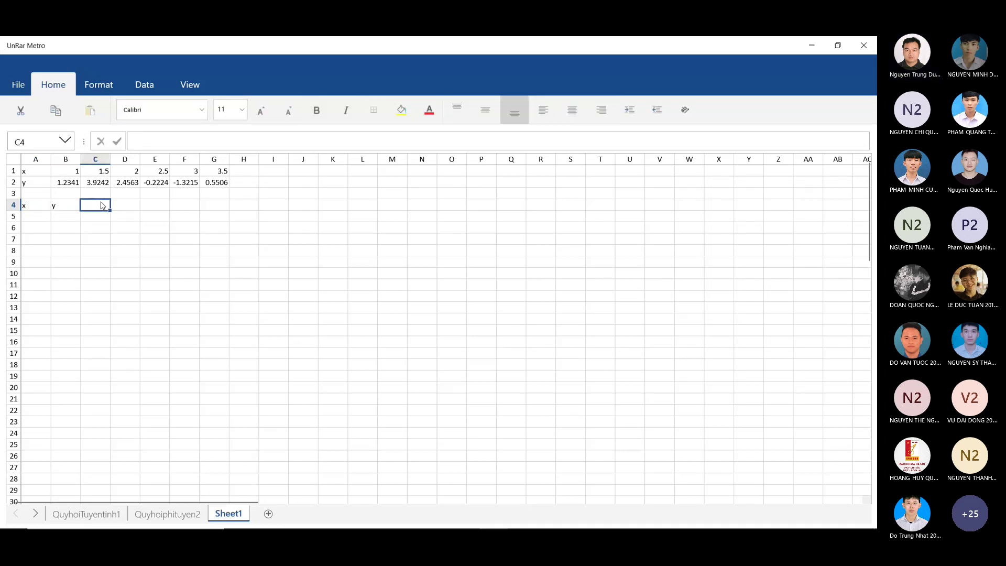
text(x)
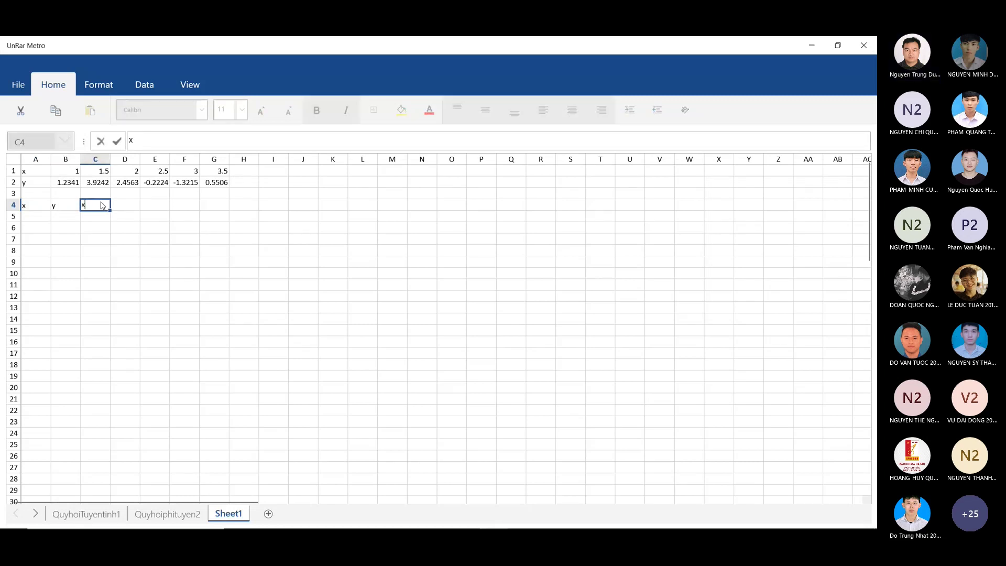
text(^2)
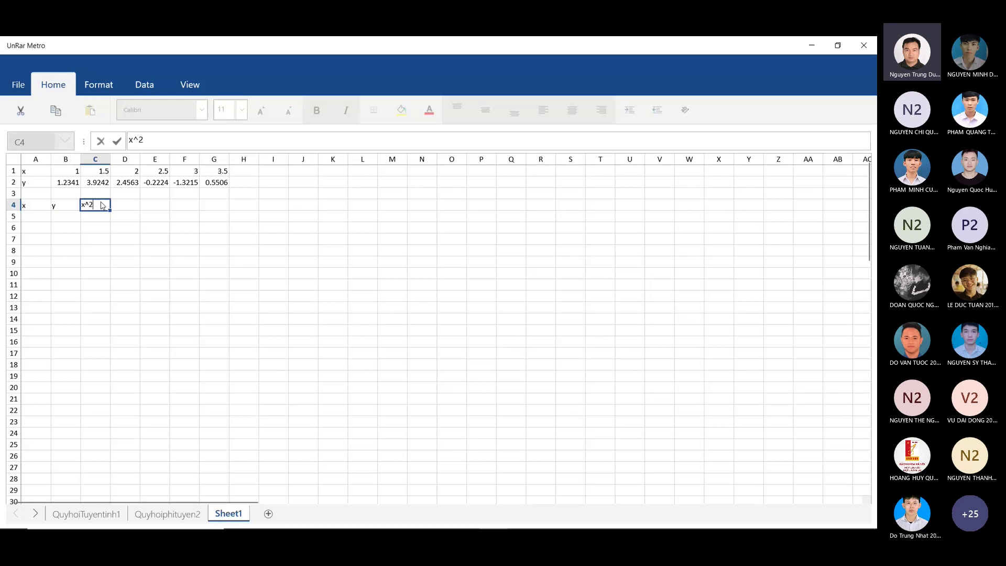
click(129, 206)
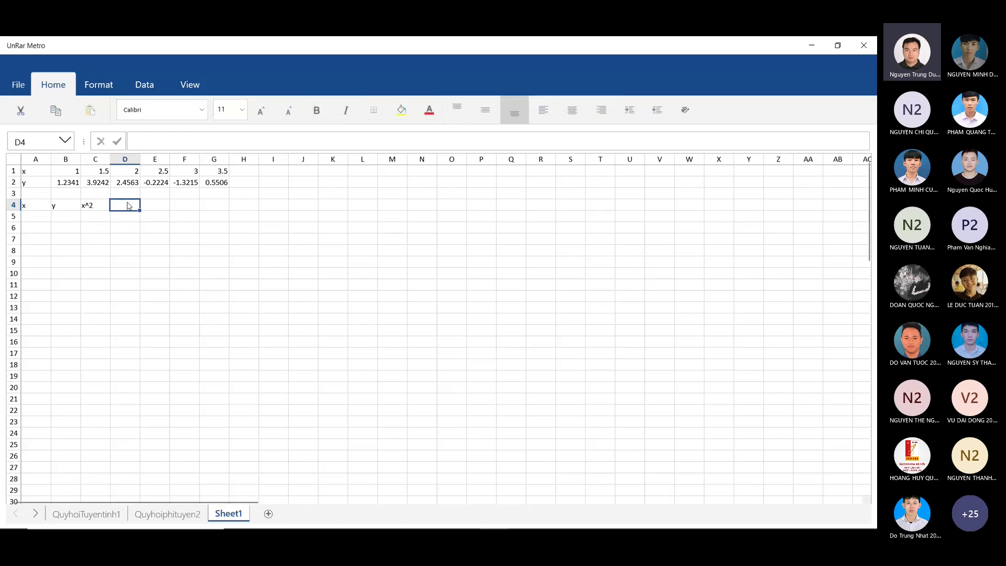
text(x)
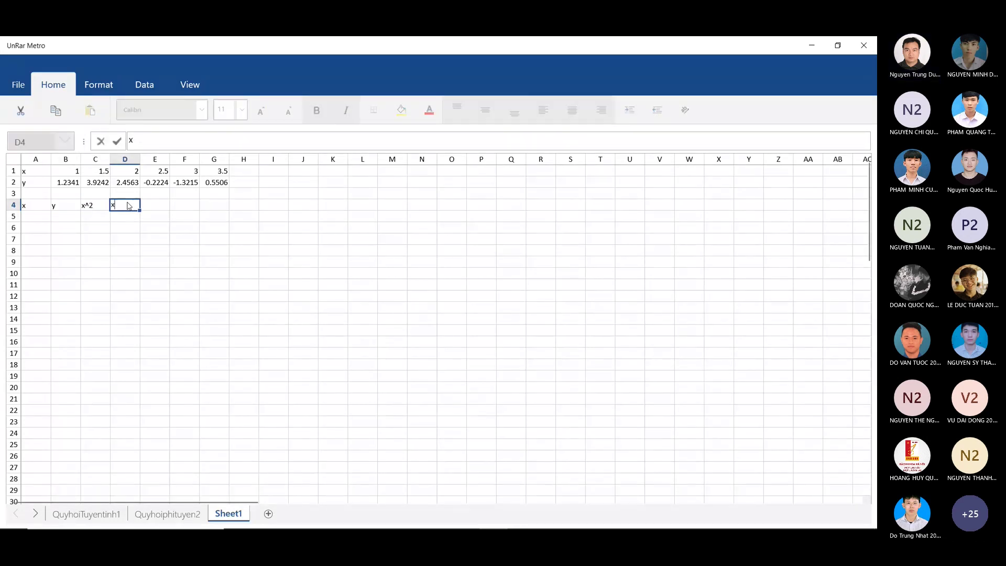
text(^3)
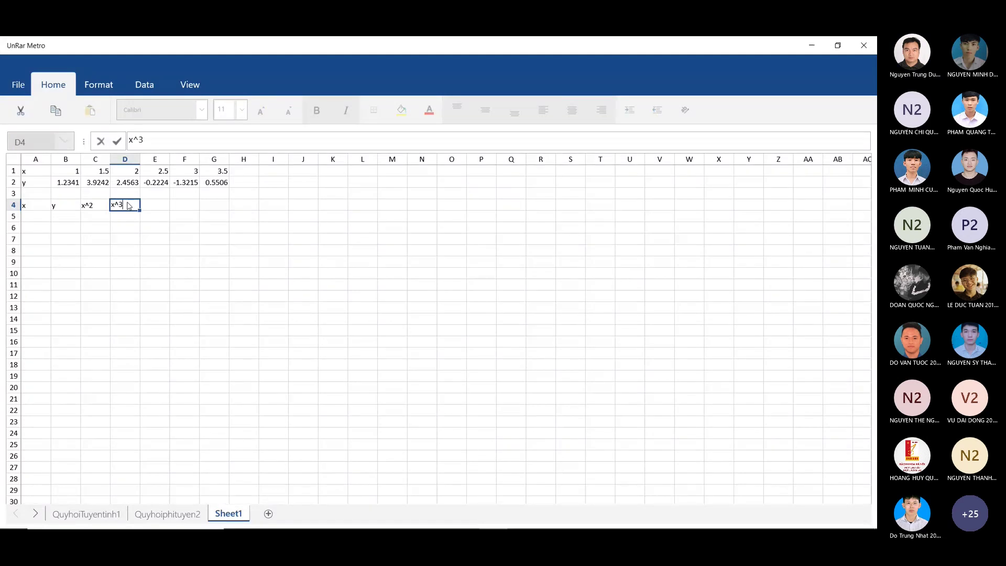
click(160, 208)
text(x^4)
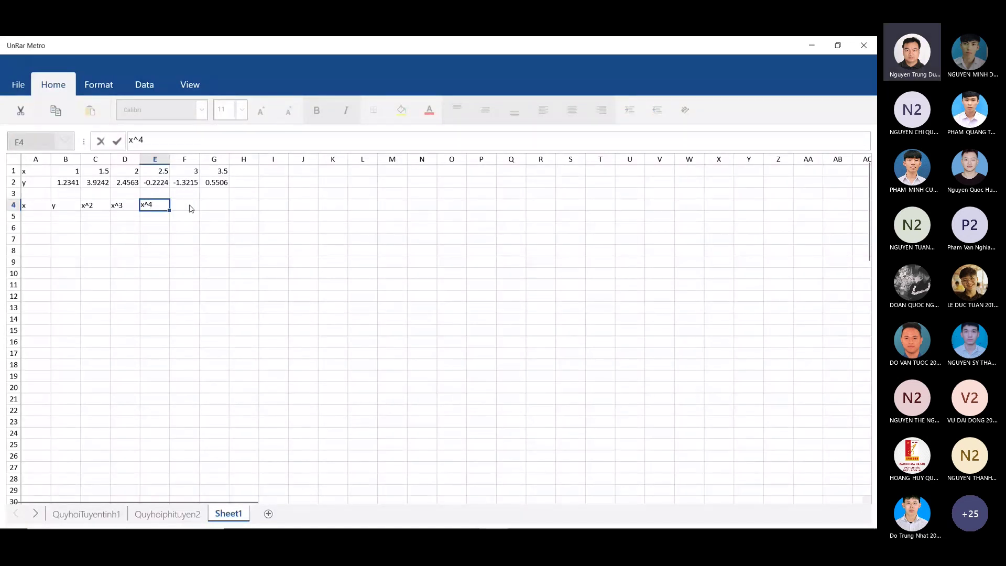
- Add the product column headers x*y in F4 and x*y^2 in G4
click(191, 208)
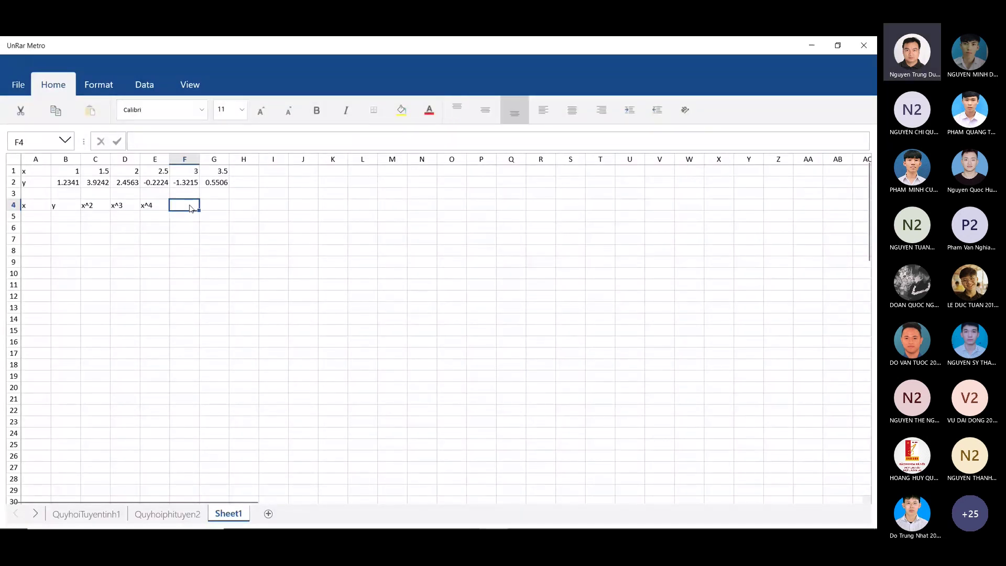
text(x*y)
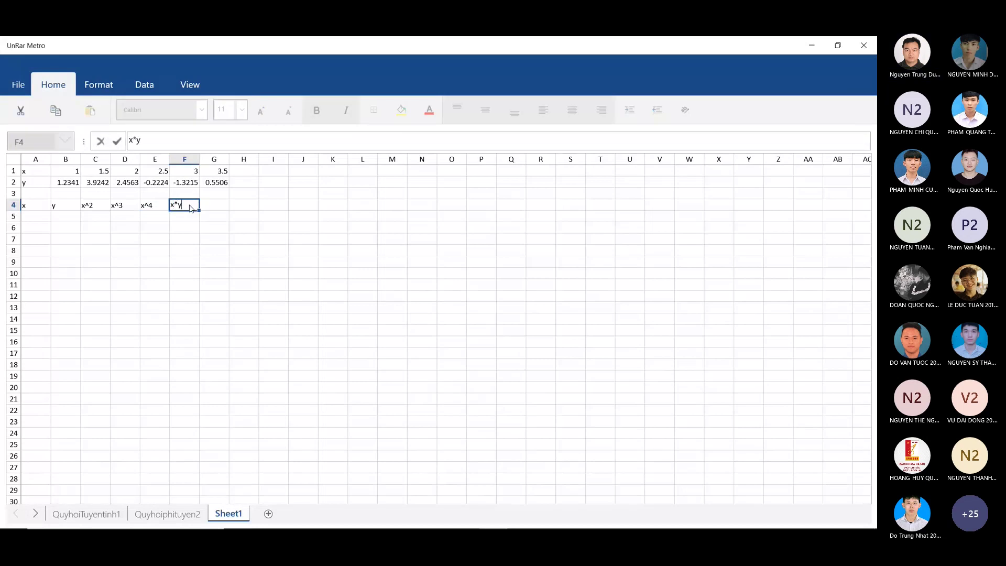
click(214, 209)
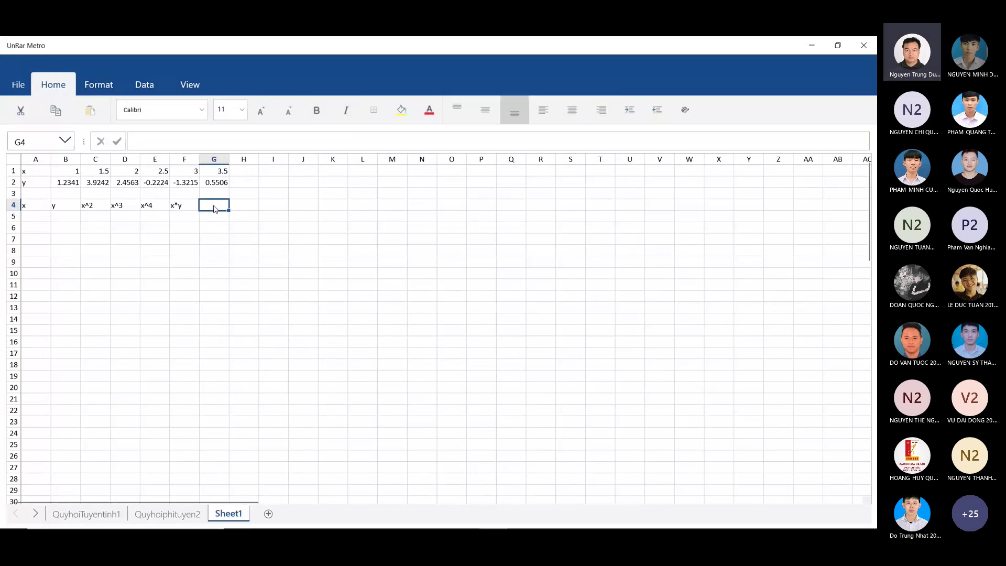
text(x*y^2)
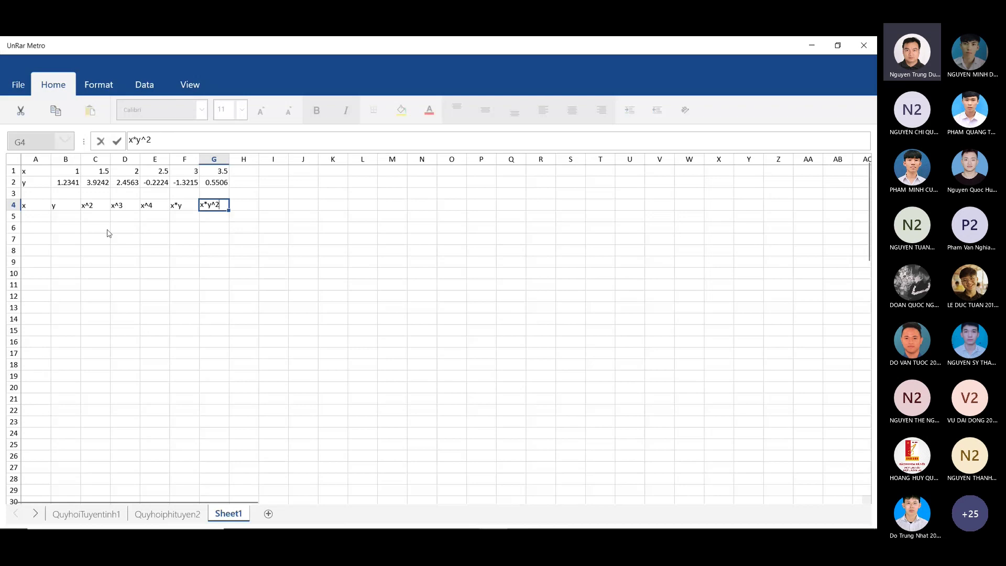
- Enter the formula =transpose(B1:G2) in A5 to turn the x and y rows into columns
click(42, 219)
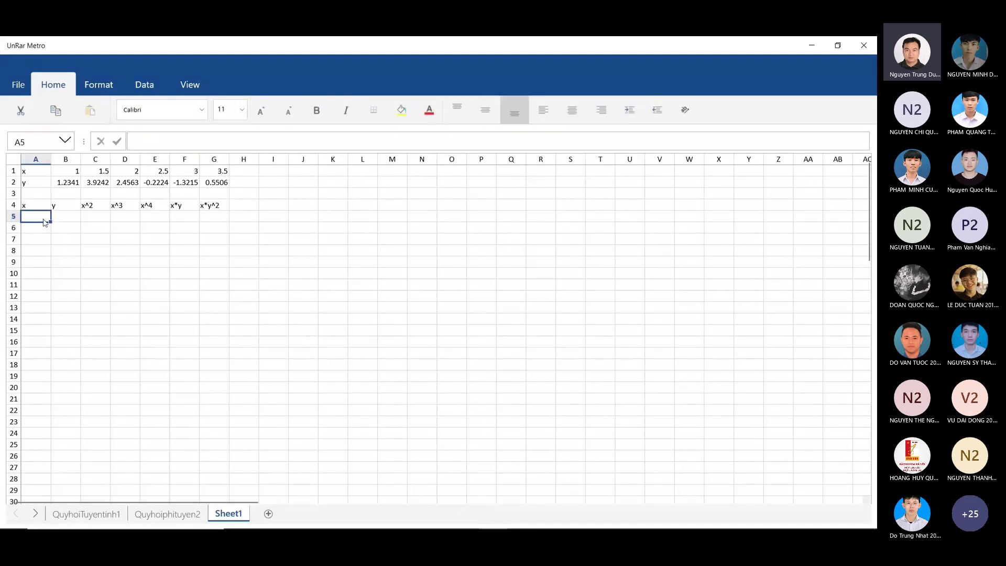
text(=)
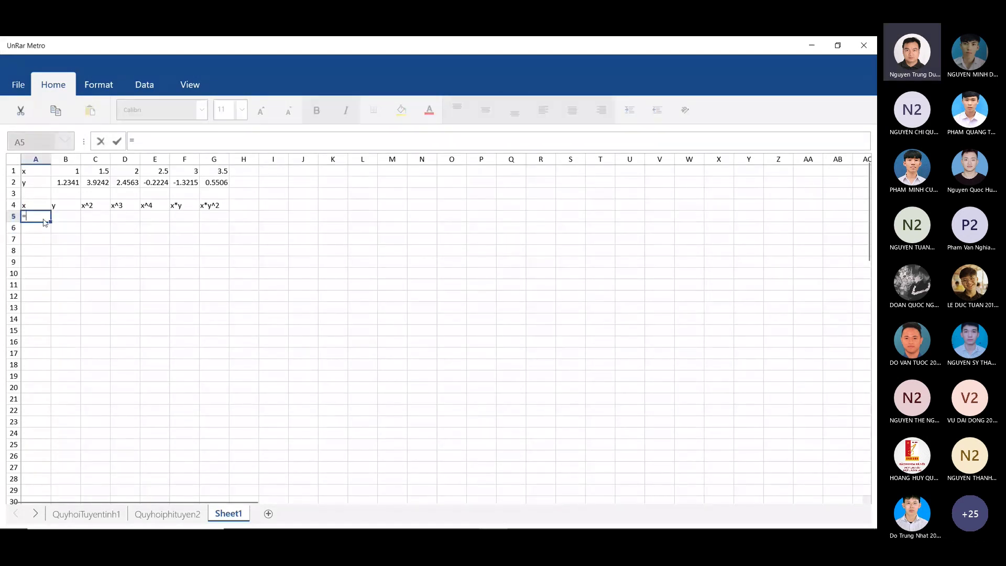
text(tran)
text(s)
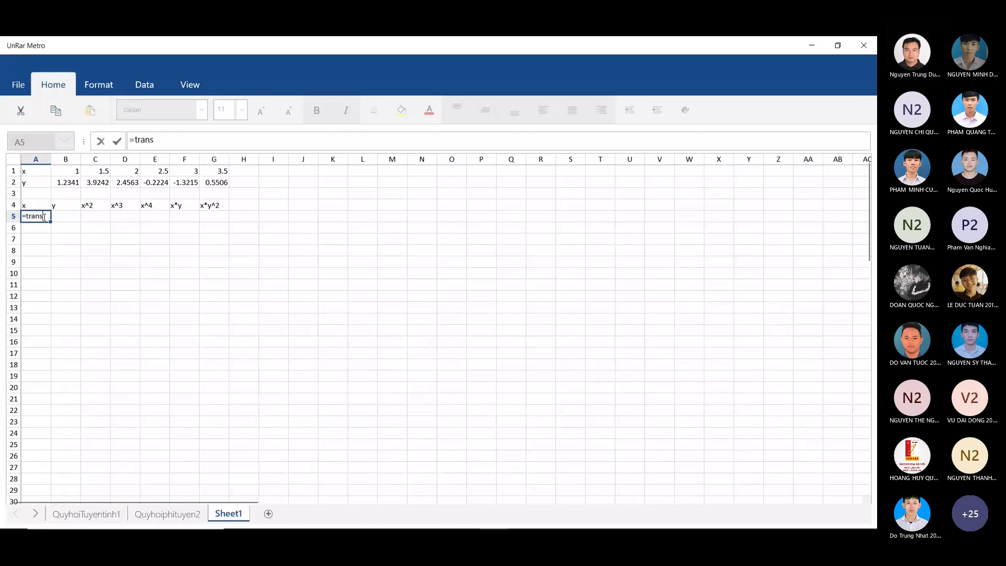
text(p)
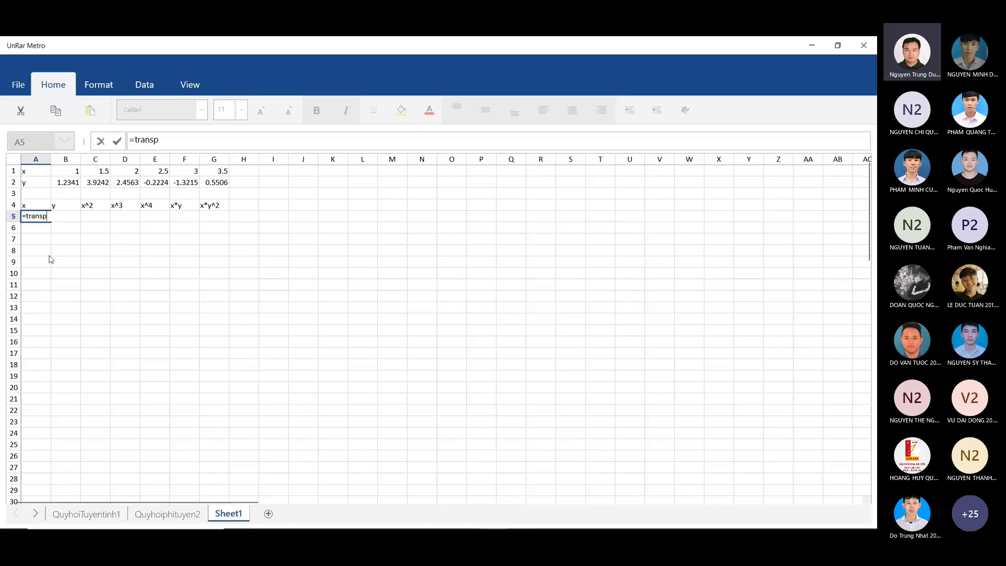
text(osi)
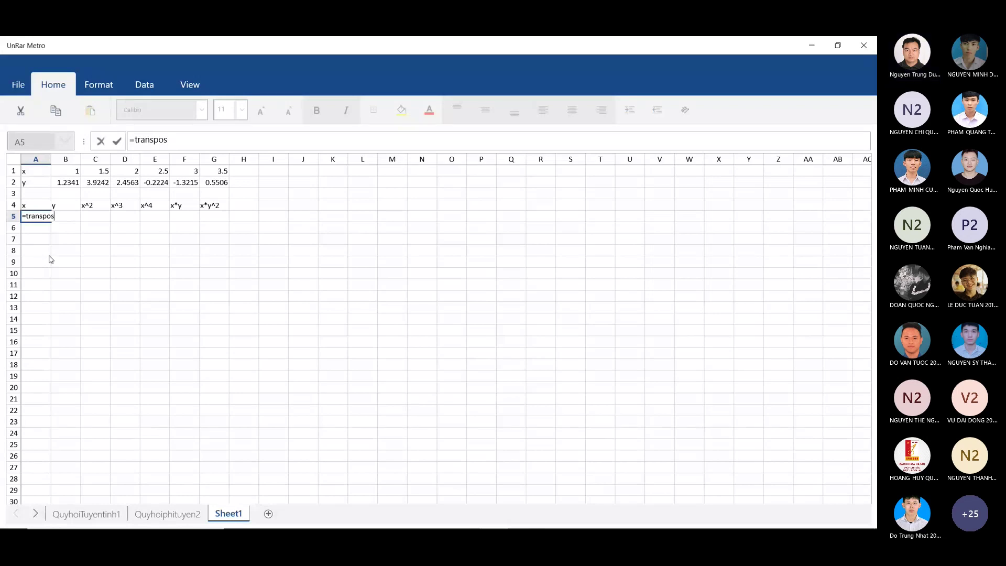
text(e()
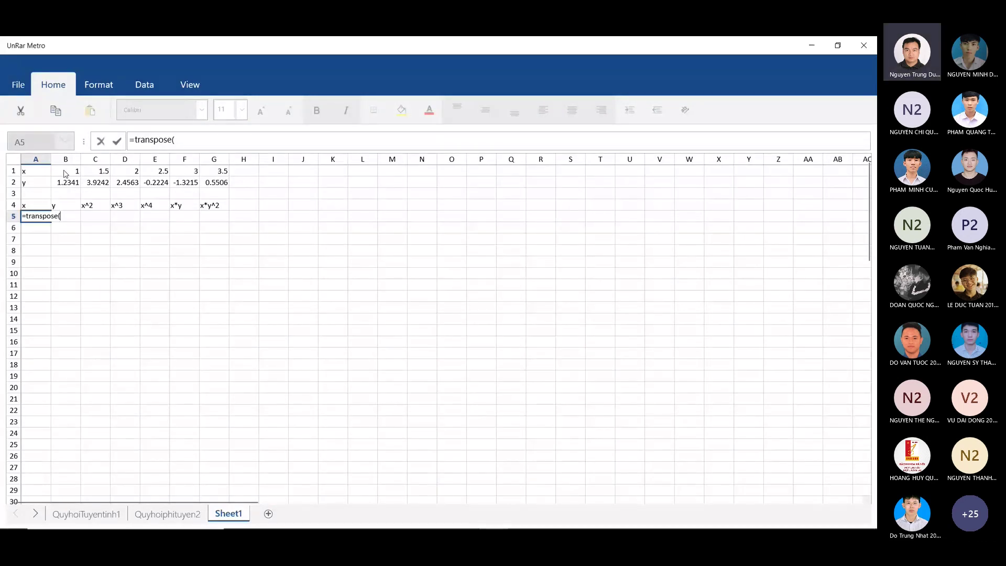
drag(65, 173, 213, 184)
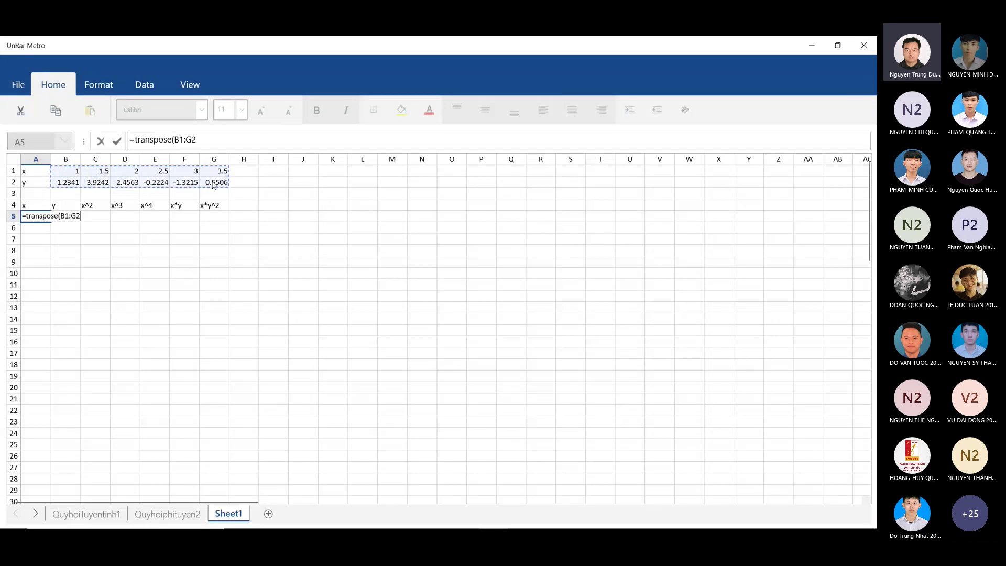
text())
key(Return)
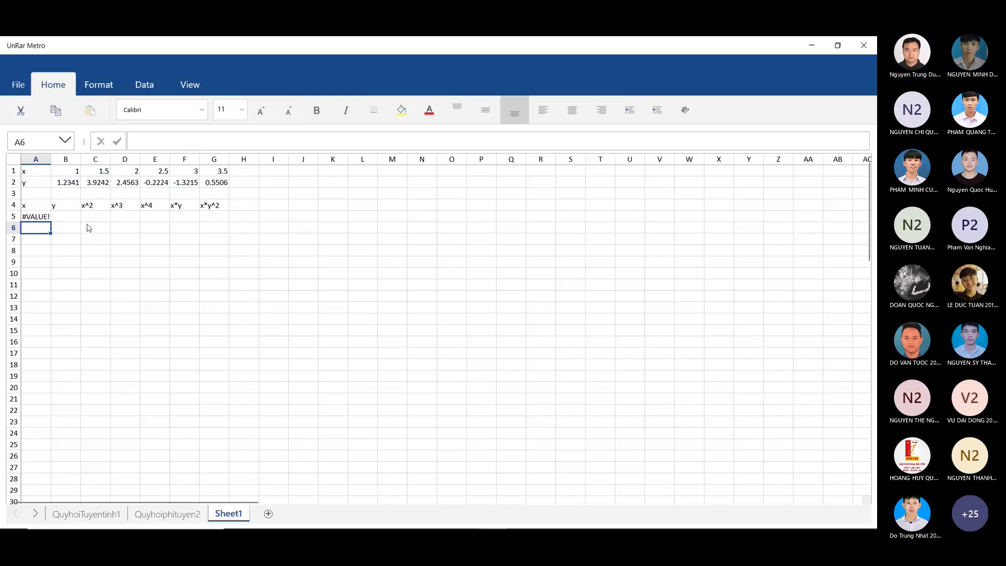
- Try to extend the transpose formula in A5 over the range A5:B10
click(44, 220)
click(44, 206)
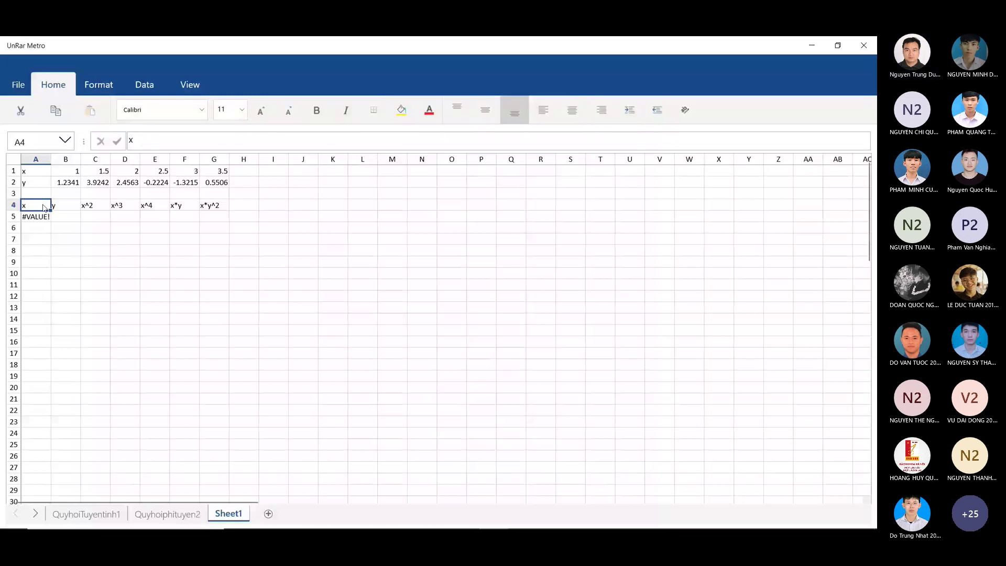
click(44, 219)
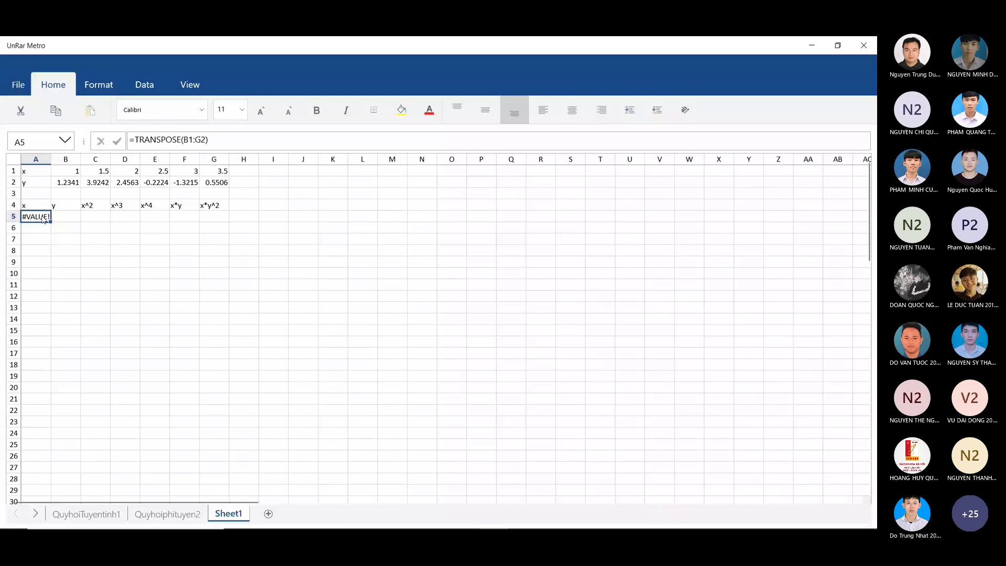
drag(44, 219, 67, 269)
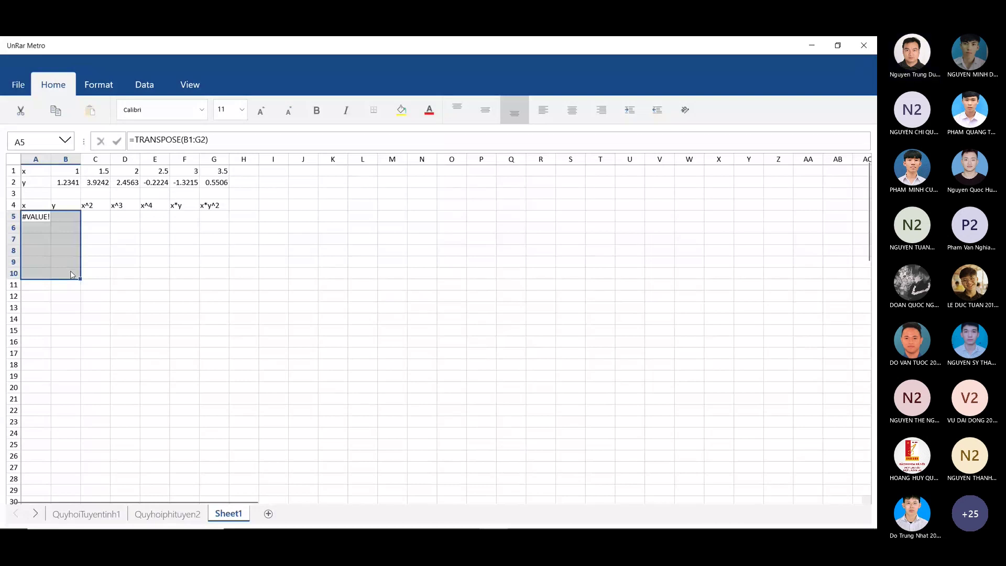
key(Return)
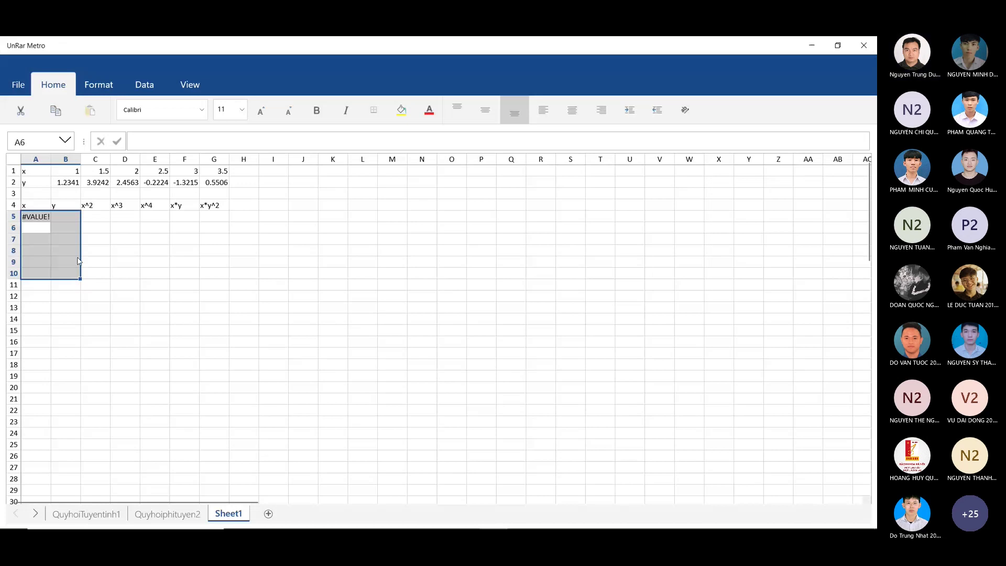
- Remove the transpose formula from A5
double_click(35, 216)
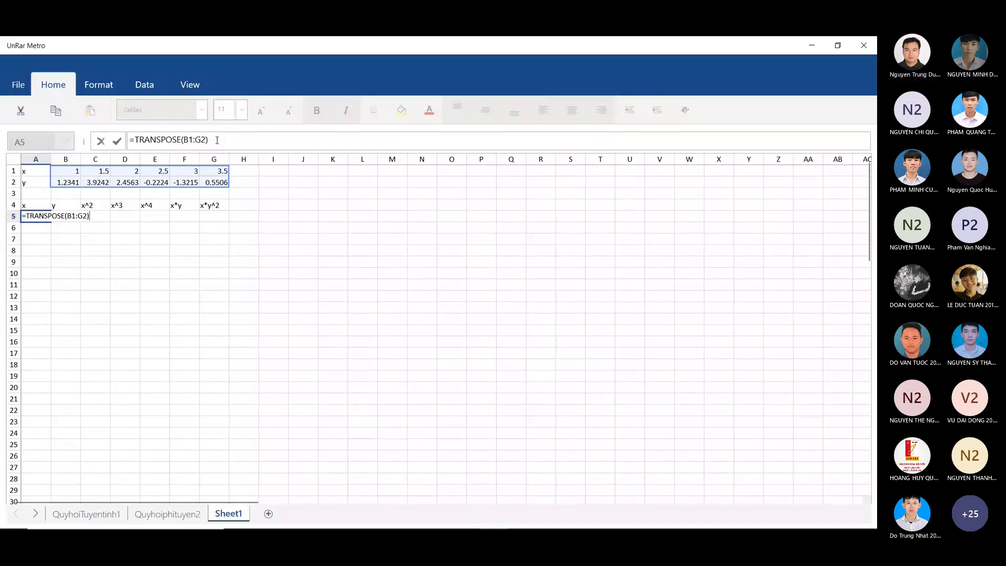
key(BackSpace)
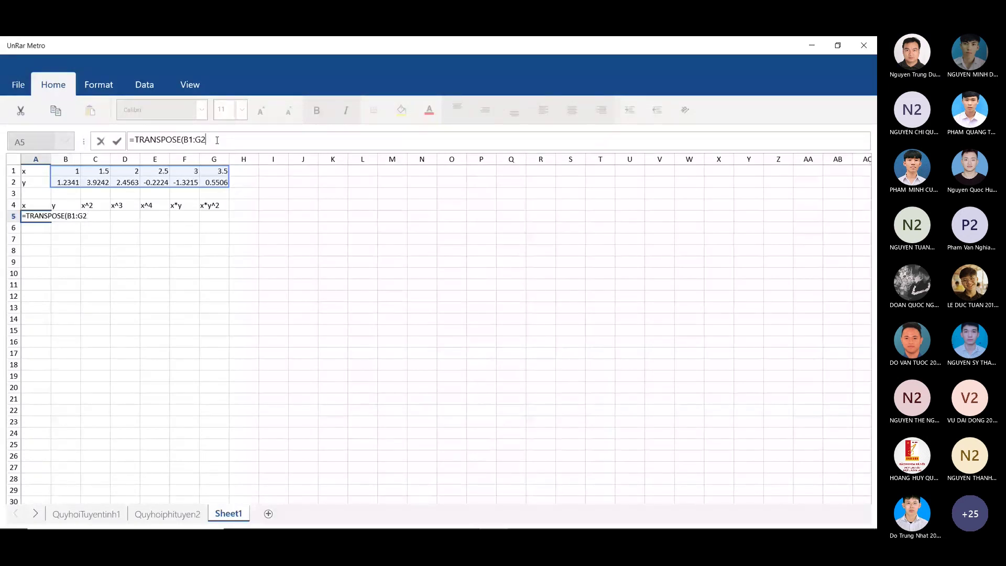
key(Escape)
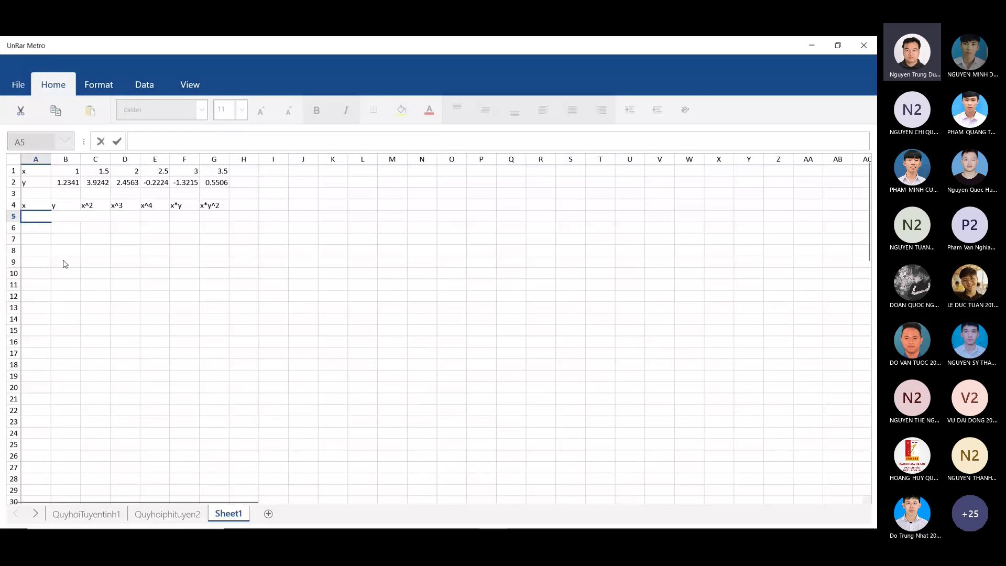
- Try to enter =transpose(B1:G2) for the whole selected range A5:B10
click(48, 217)
drag(36, 223, 66, 277)
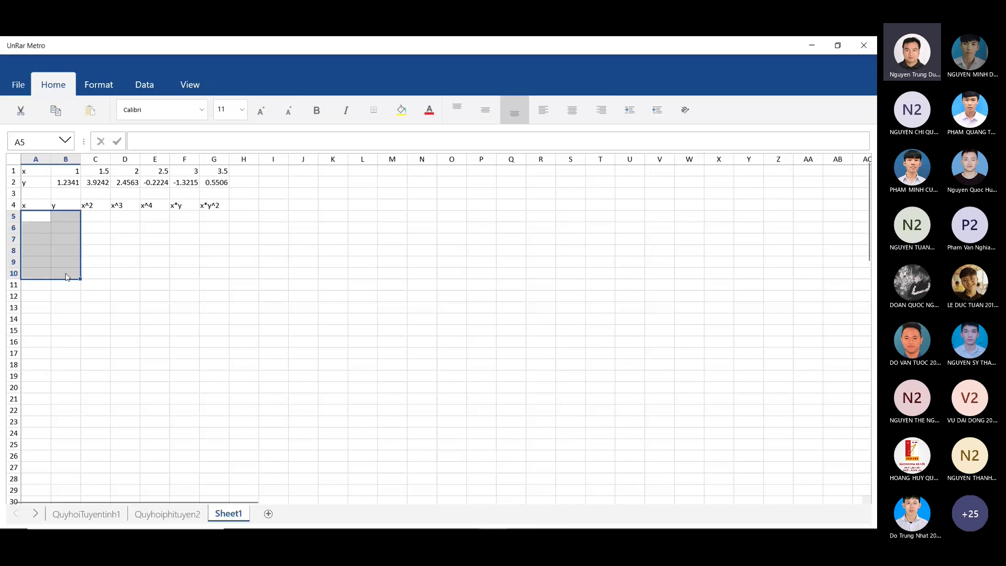
text(=t)
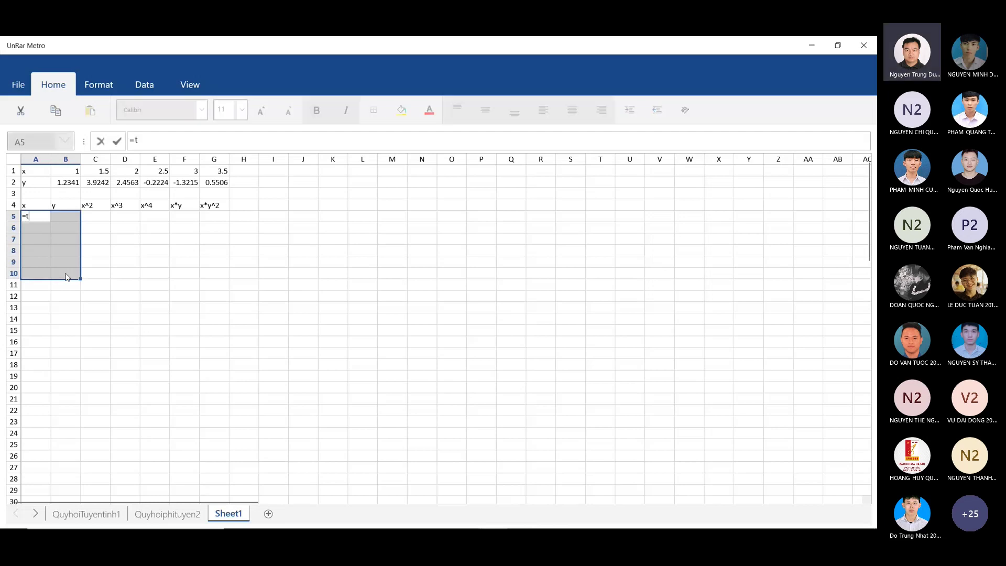
text(ranspose)
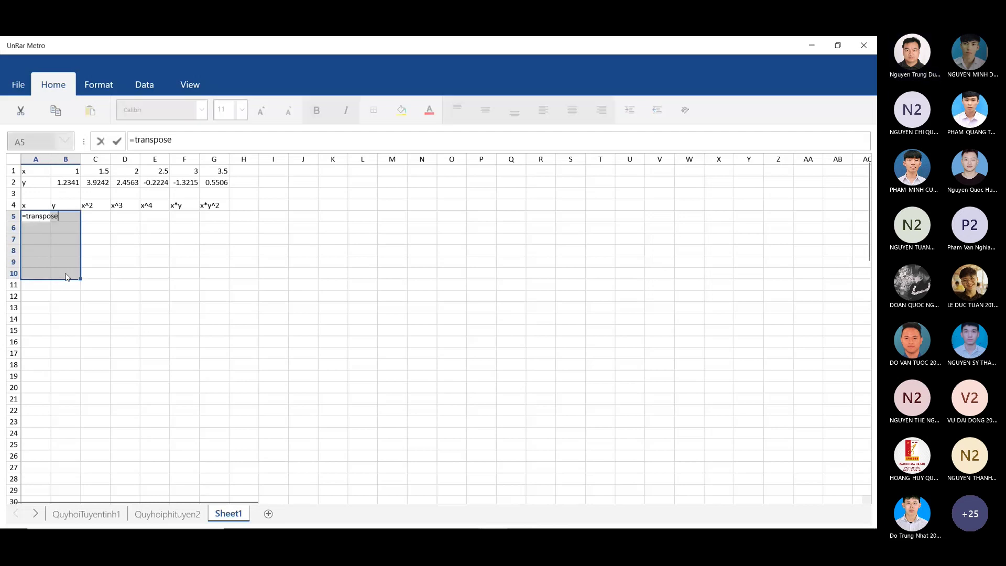
text(()
drag(68, 171, 208, 183)
text())
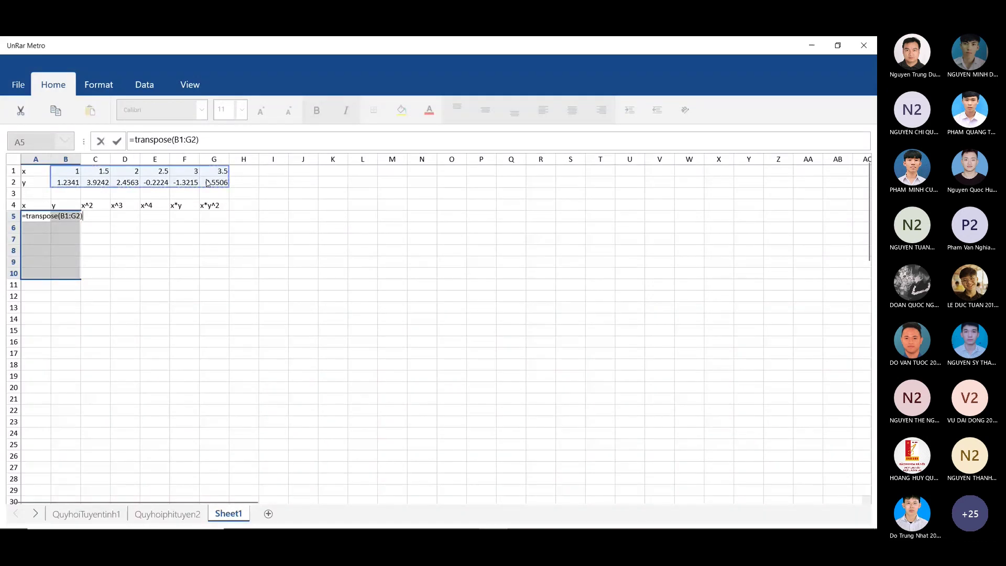
key(Return)
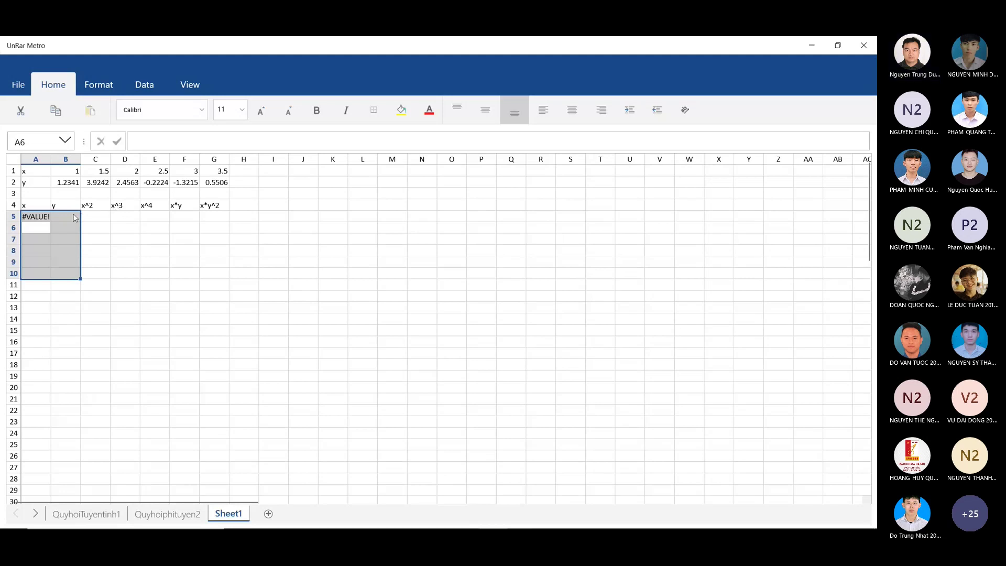
- Clear the transpose formula from A5 so the cell is empty
click(74, 175)
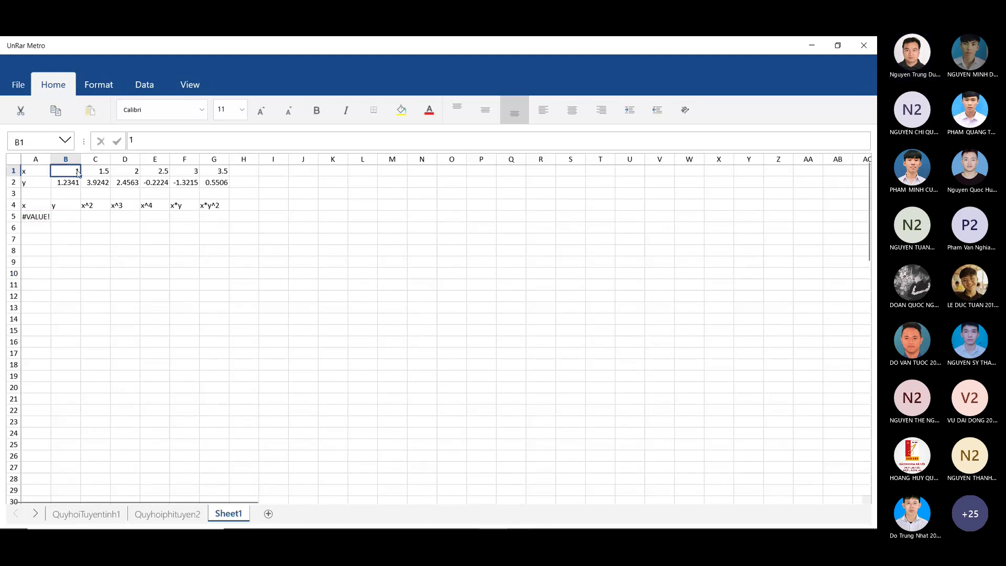
click(149, 141)
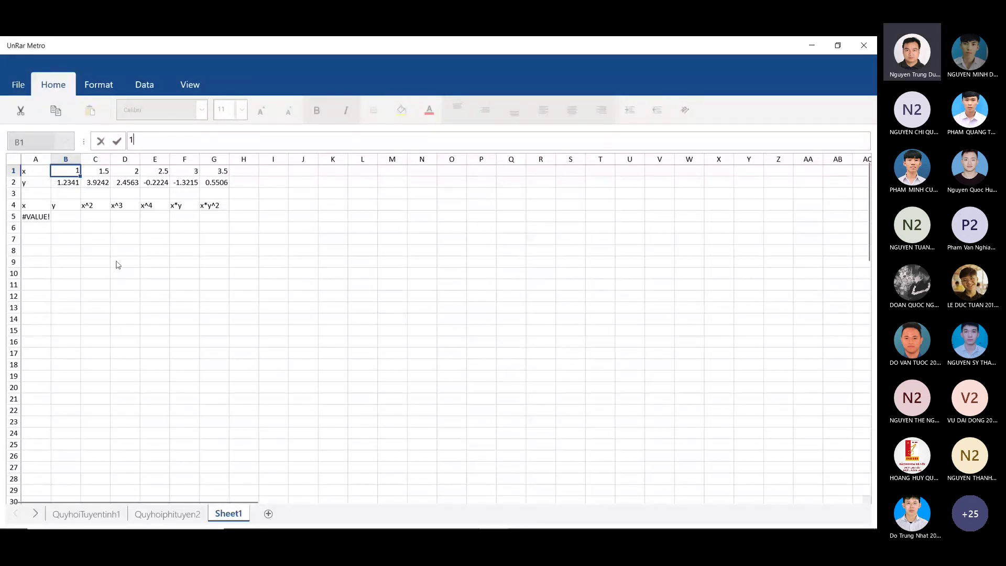
click(38, 222)
click(236, 139)
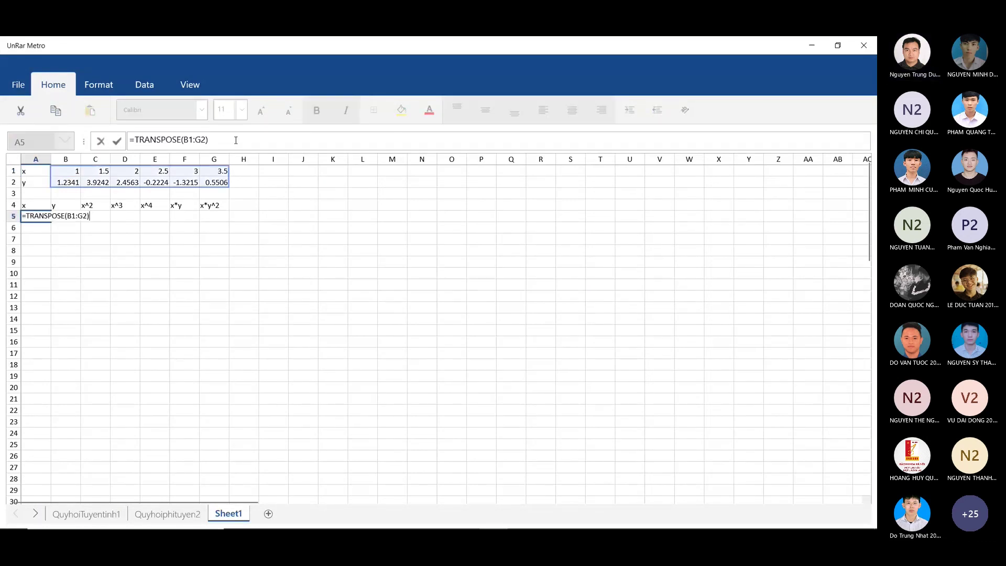
key(BackSpace)
key(BackSpace)
key(BackSpace)
key(BackSpace)
key(BackSpace)
key(BackSpace)
key(BackSpace)
key(BackSpace)
key(BackSpace)
key(BackSpace)
key(BackSpace)
key(BackSpace)
key(BackSpace)
key(BackSpace)
key(BackSpace)
key(BackSpace)
key(BackSpace)
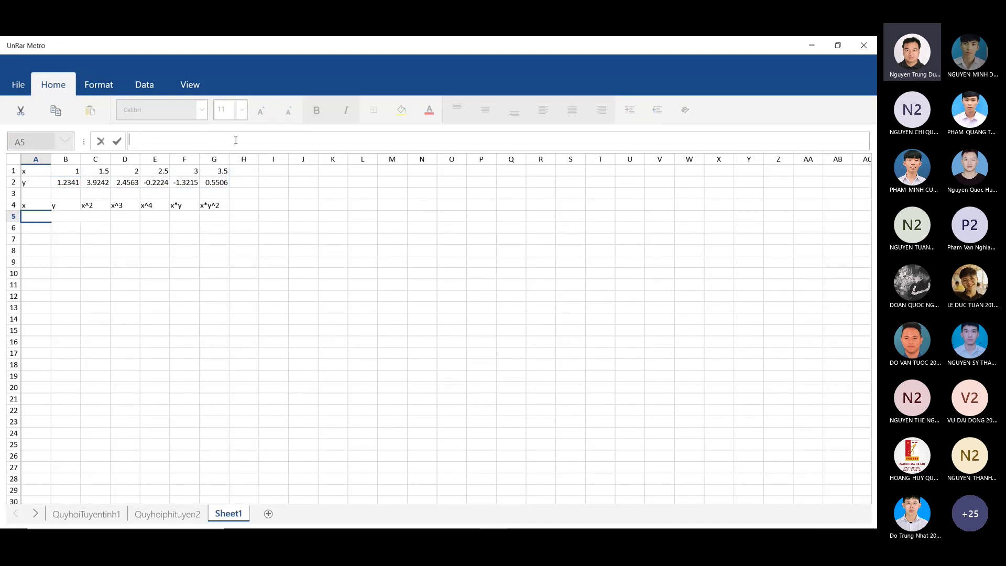
key(Return)
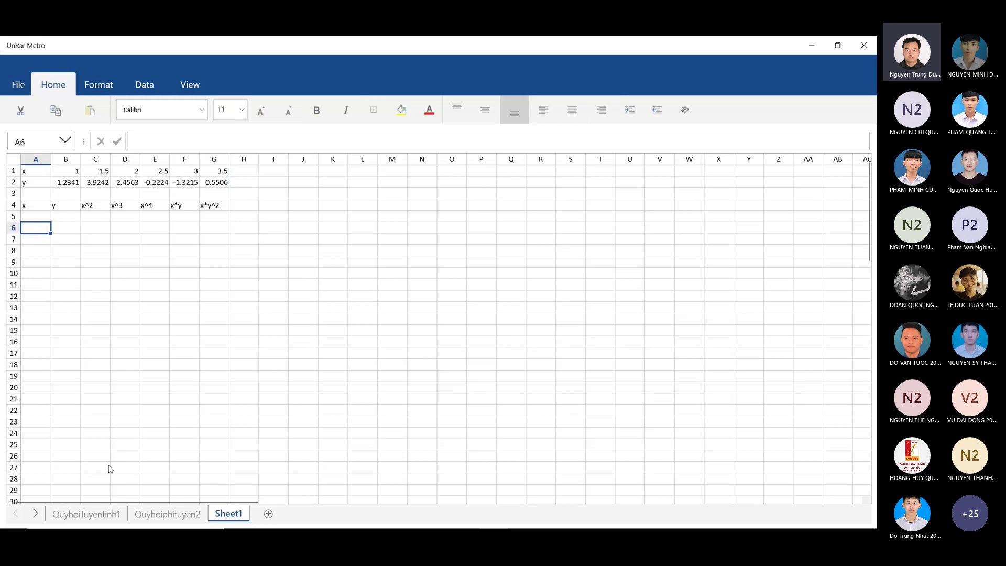
- Copy the formula =TRANSPOSE(B1:F2) from A5 of the QuyhoiTuyentinh1 sheet into A5 of Sheet1
click(83, 515)
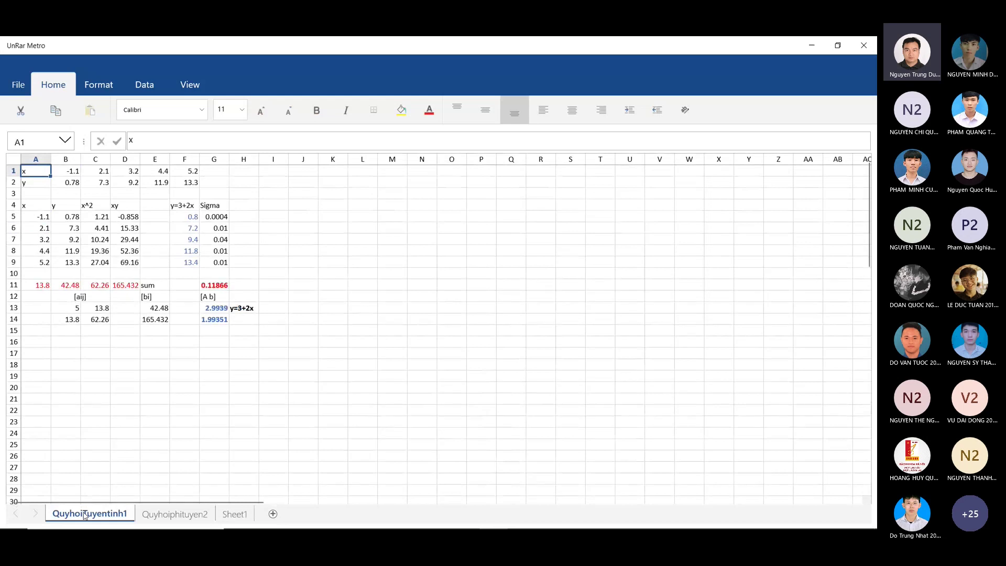
click(41, 218)
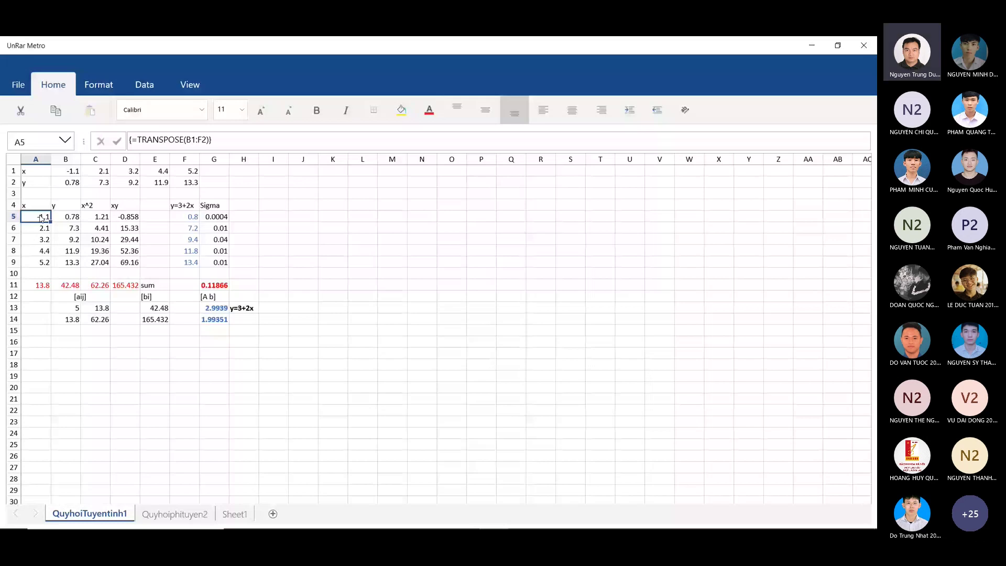
click(218, 140)
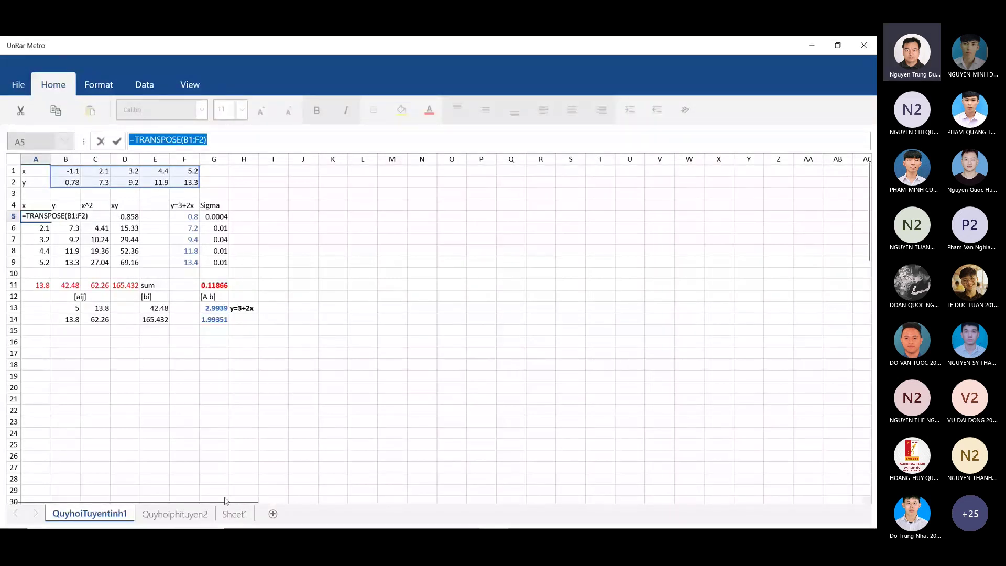
click(234, 516)
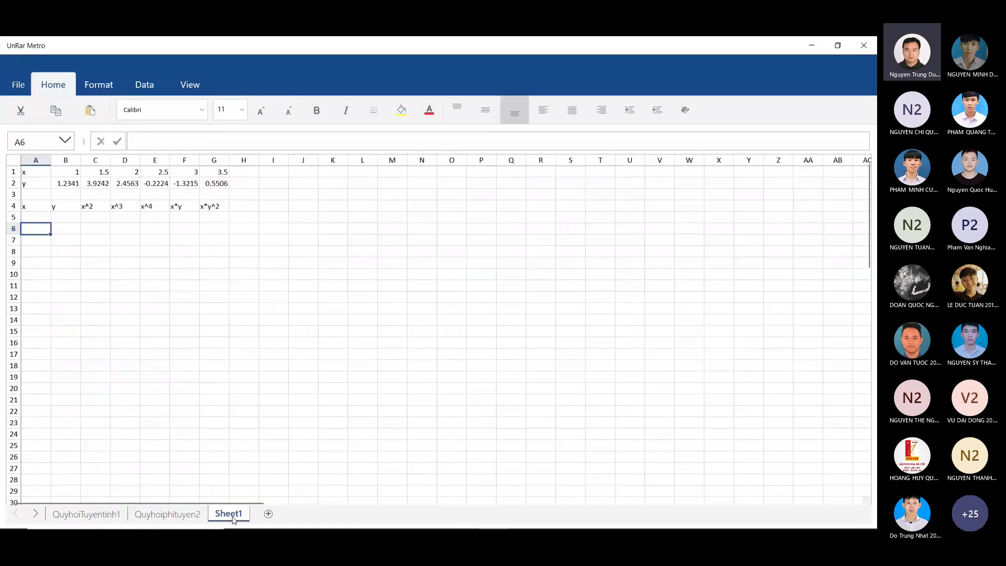
click(39, 221)
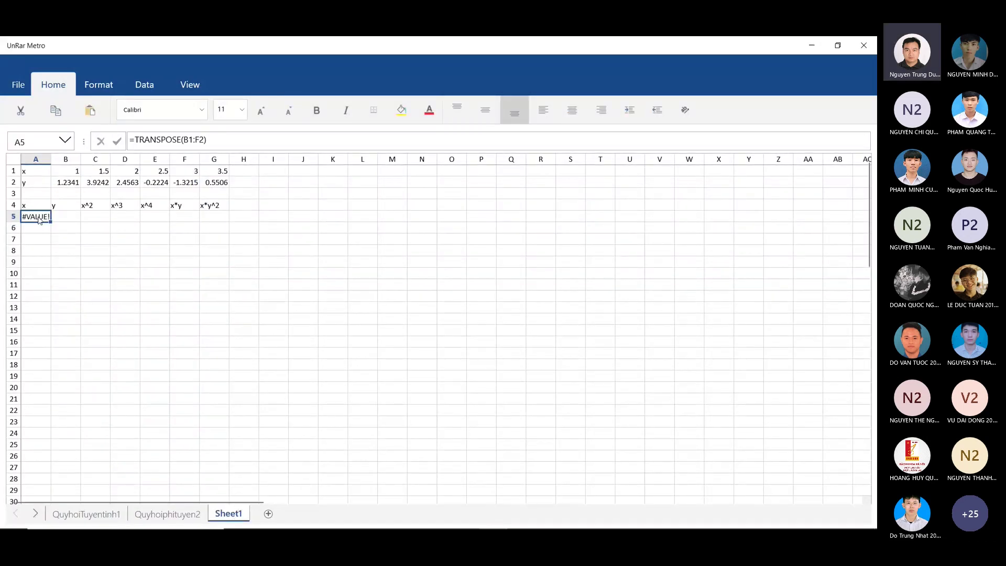
key(Return)
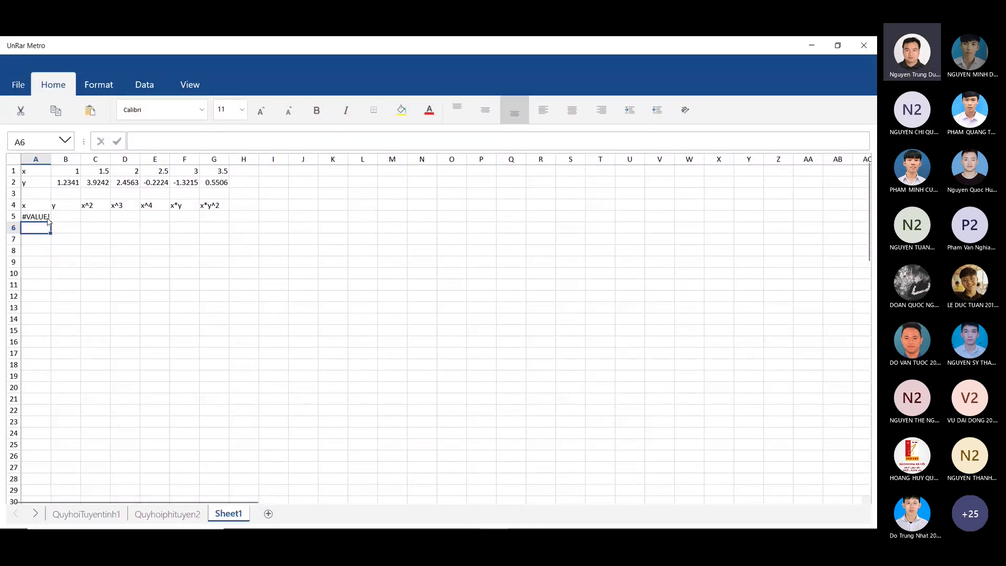
click(72, 175)
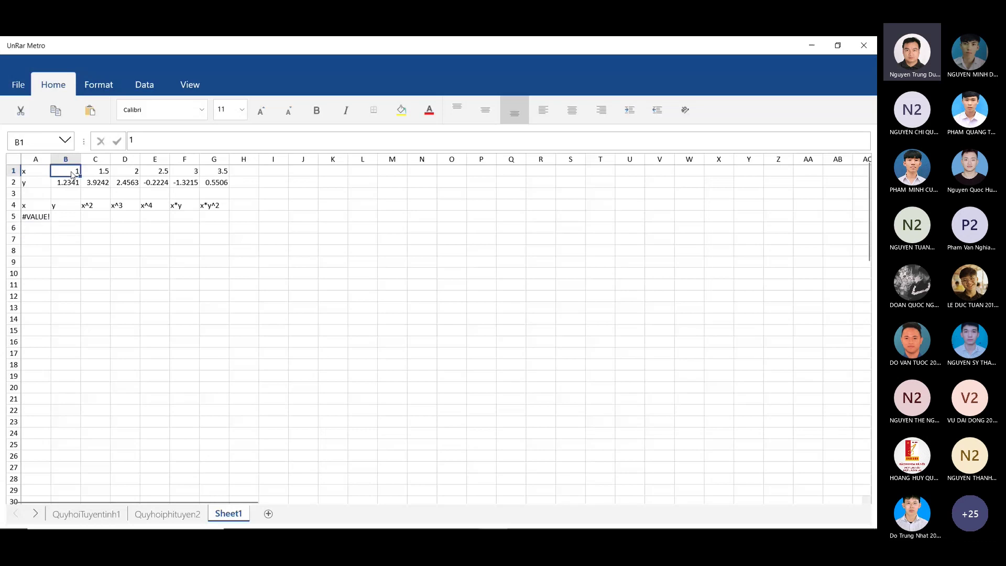
click(153, 141)
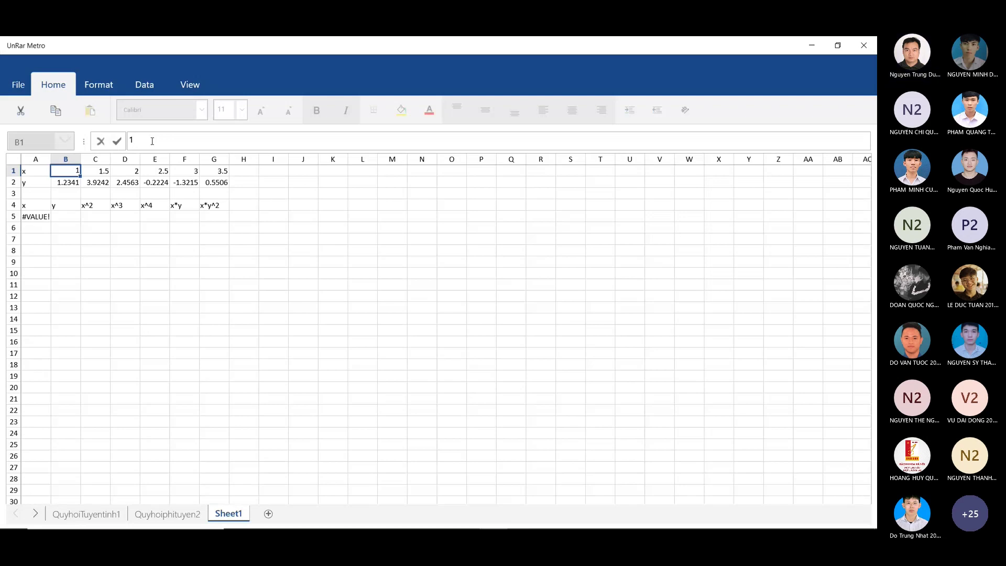
key(BackSpace)
text(y)
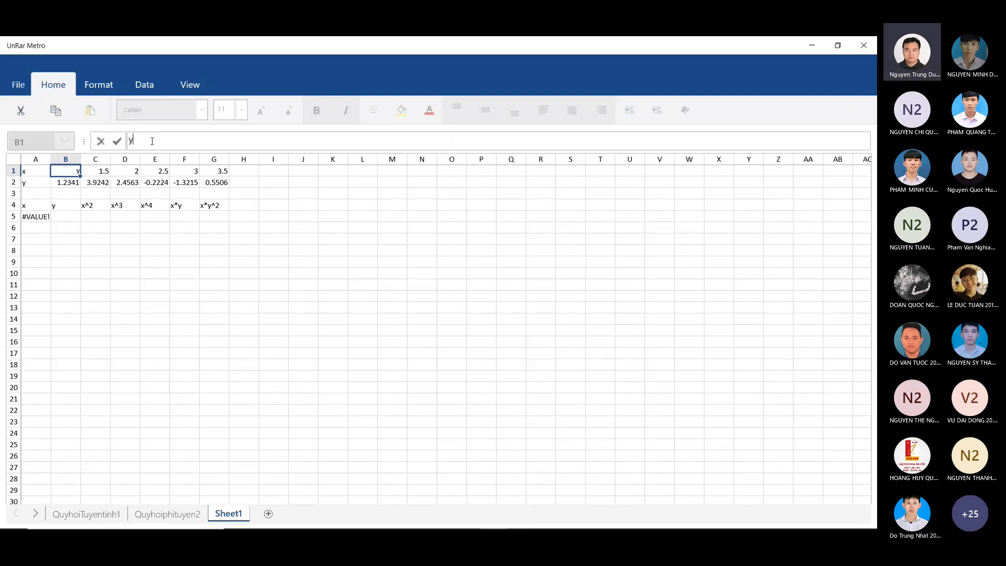
key(BackSpace)
text(1)
- Replace the transpose formula in A5 with the first x value, 1
click(33, 222)
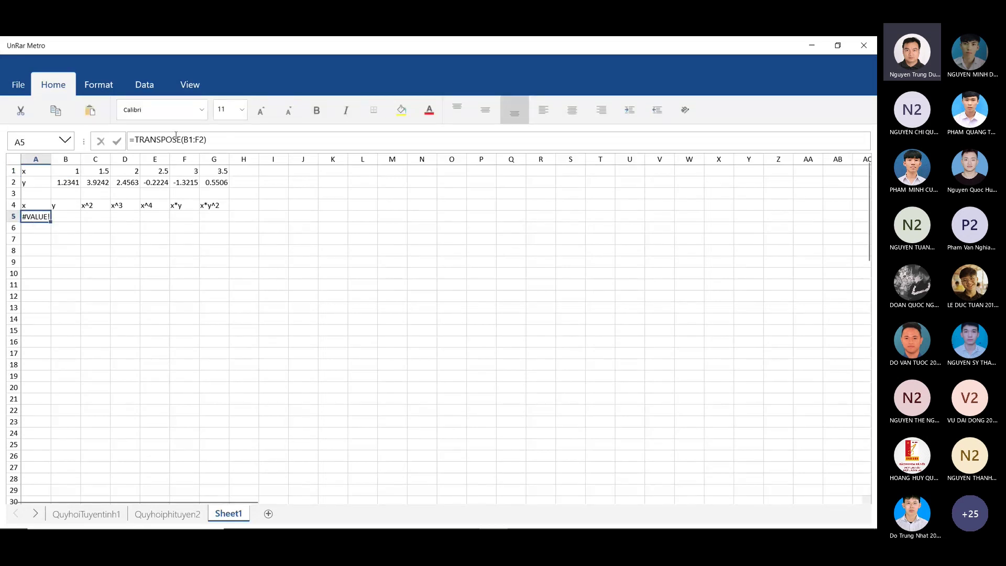
click(135, 139)
click(217, 141)
key(BackSpace)
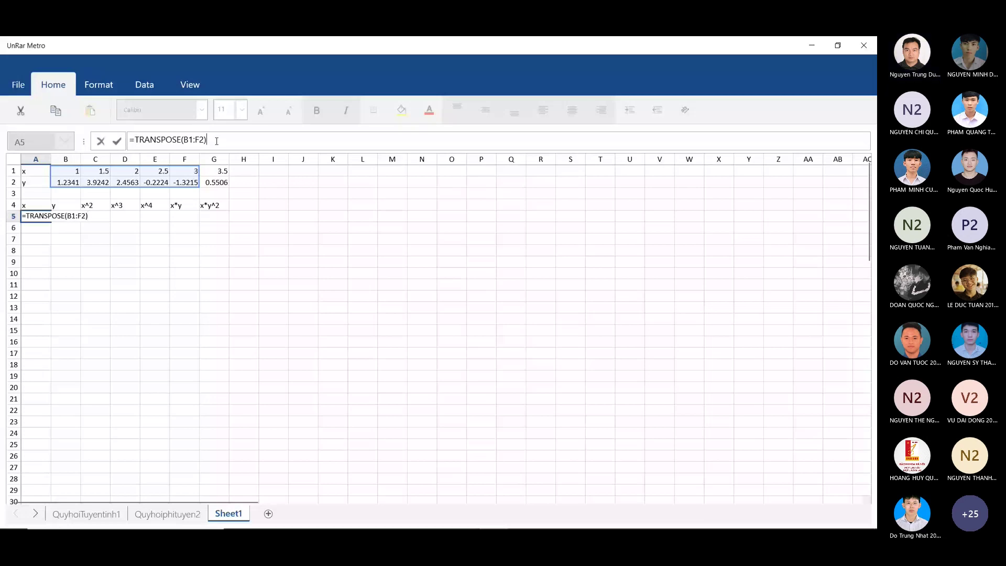
key(BackSpace)
key(BackSpace)
key(BackSpace)
key(BackSpace)
key(BackSpace)
key(BackSpace)
key(BackSpace)
key(BackSpace)
key(BackSpace)
key(BackSpace)
key(BackSpace)
key(BackSpace)
key(BackSpace)
key(BackSpace)
key(BackSpace)
key(BackSpace)
text(1)
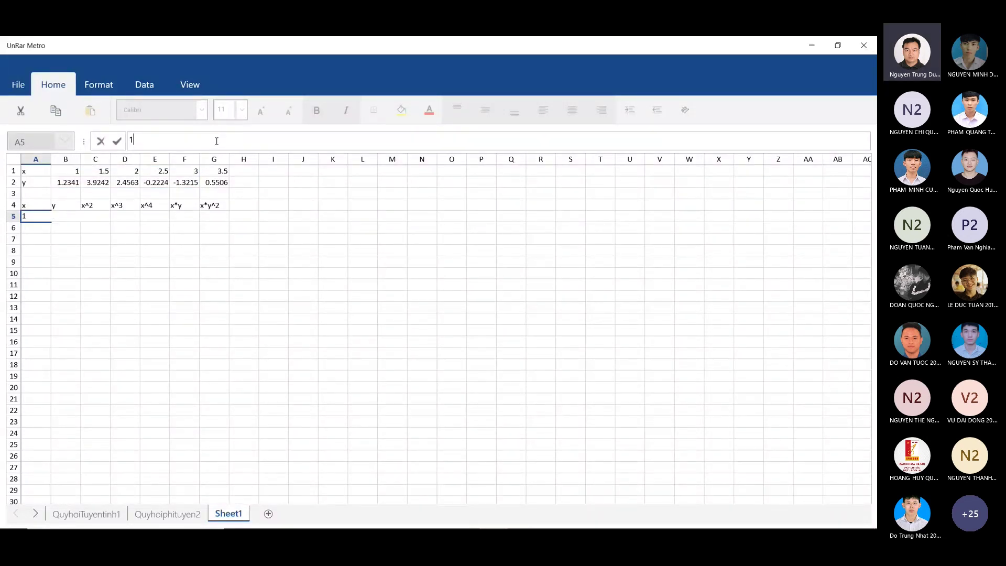
click(33, 231)
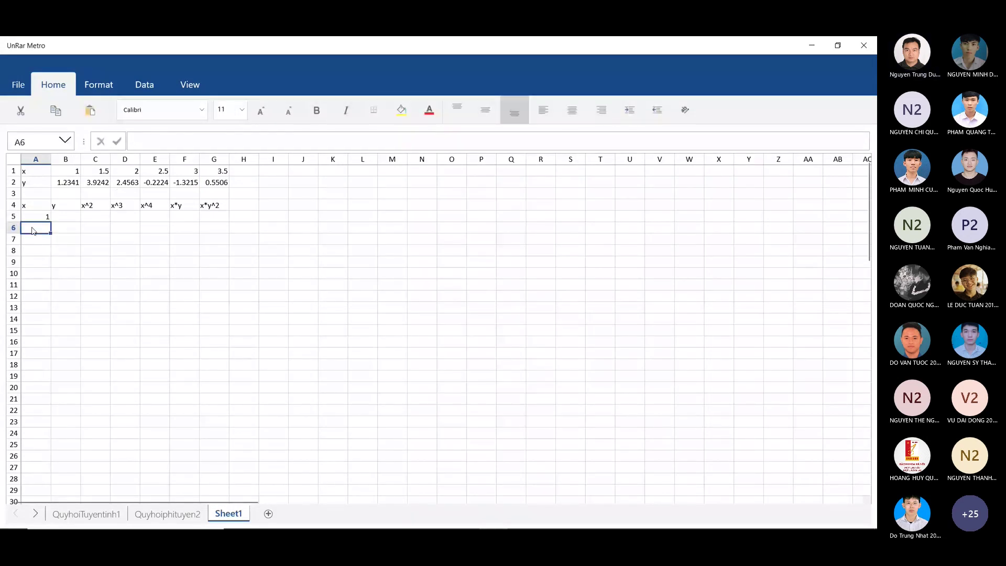
- Enter 1.5 in A6 and extend the x series from A5:A6 down to 3.5 in A10
text(1.5)
click(46, 218)
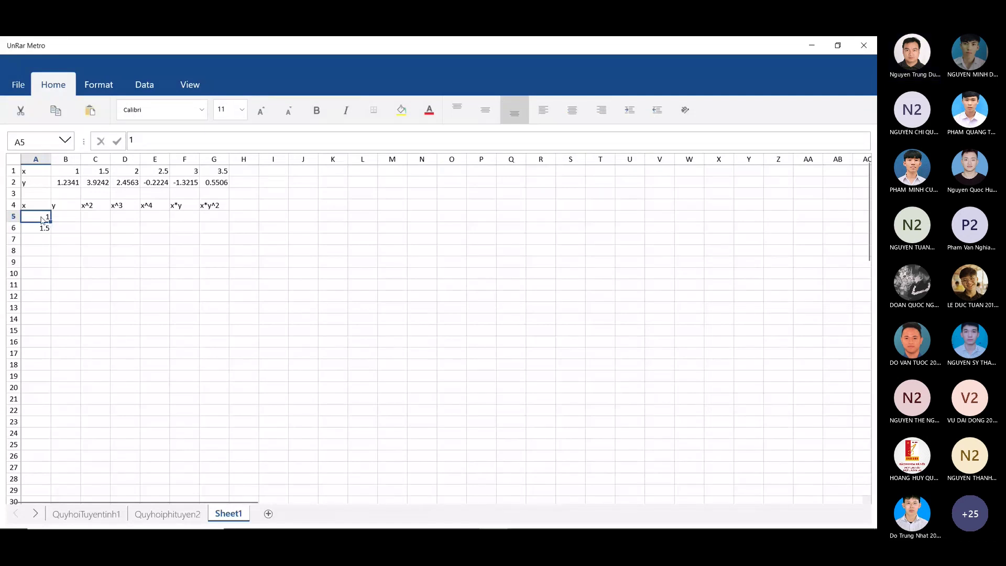
drag(43, 220, 44, 229)
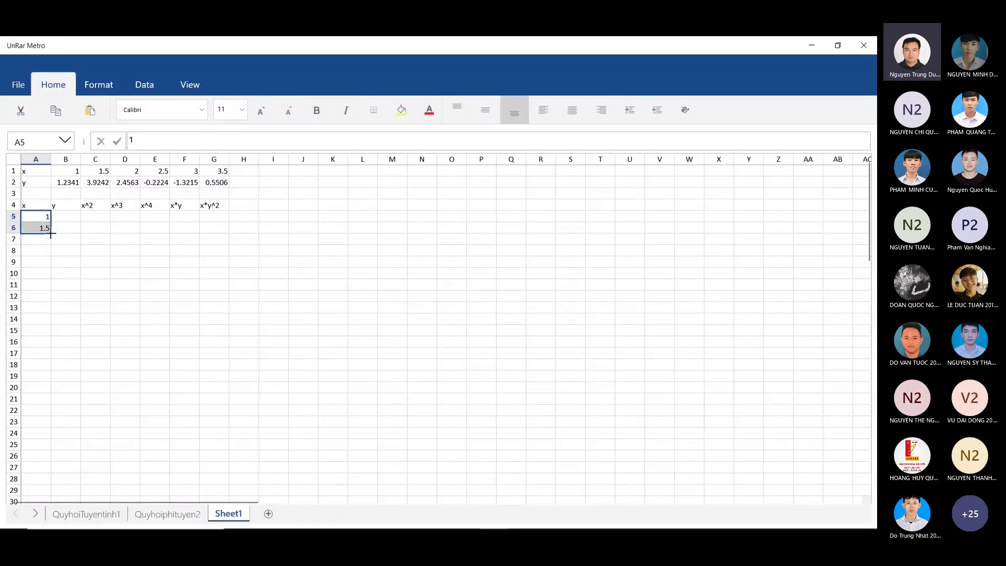
drag(50, 234, 46, 269)
- Enter 12341 in B5 as the first entry of the y column
click(70, 217)
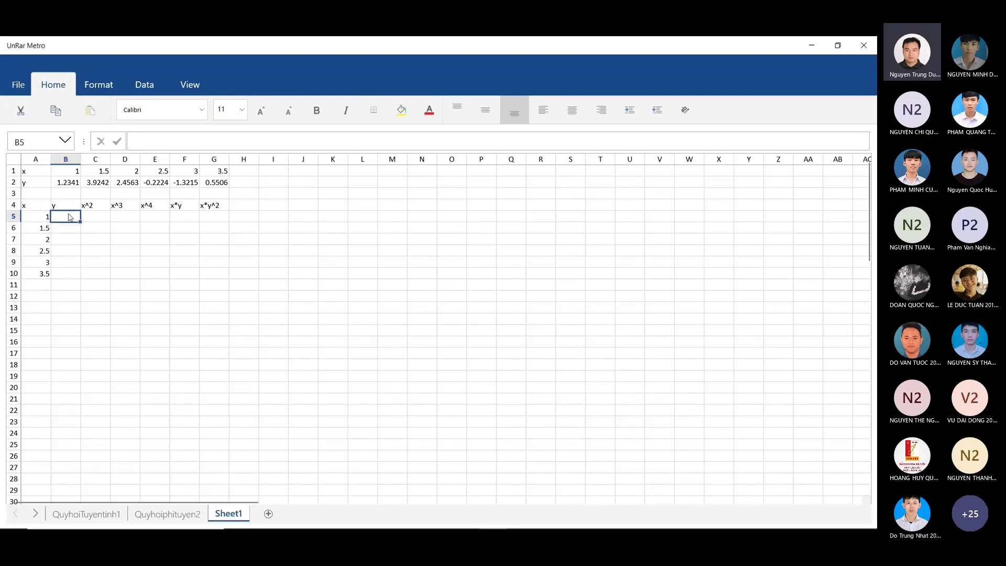
text(12341)
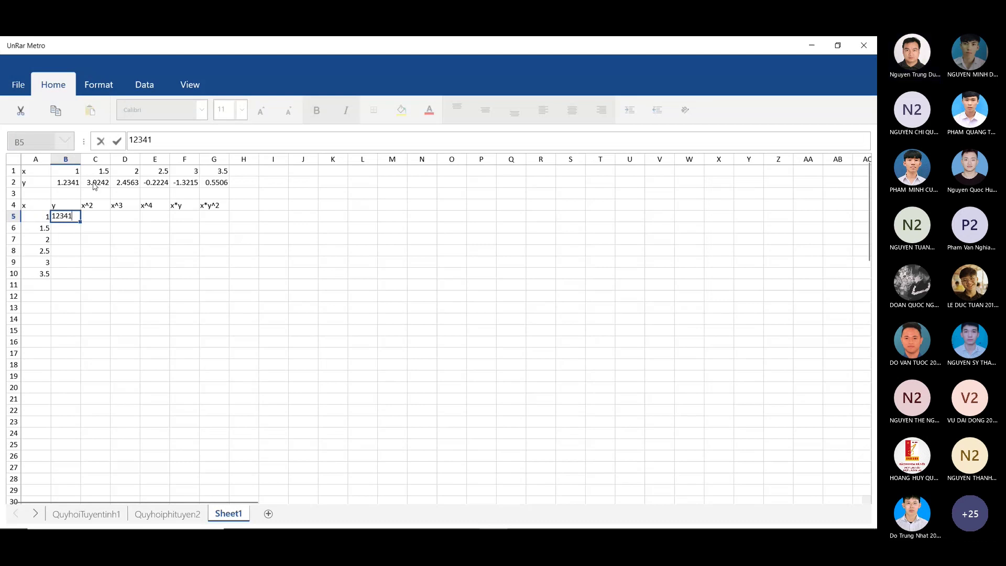
click(88, 186)
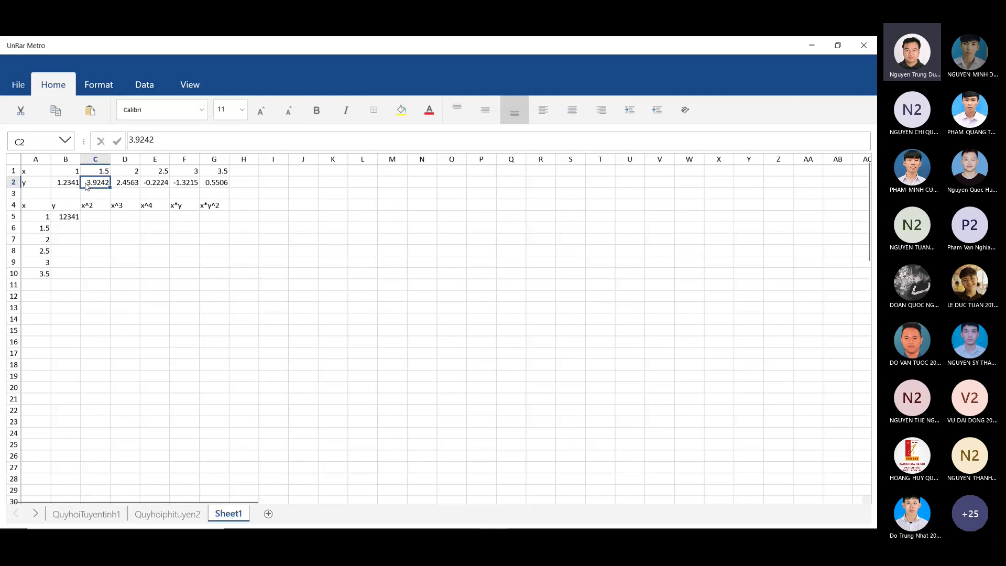
- Copy the y values 3.9242 and 2.4563 from row 2 into B6 and B7
click(65, 231)
text(3.9242)
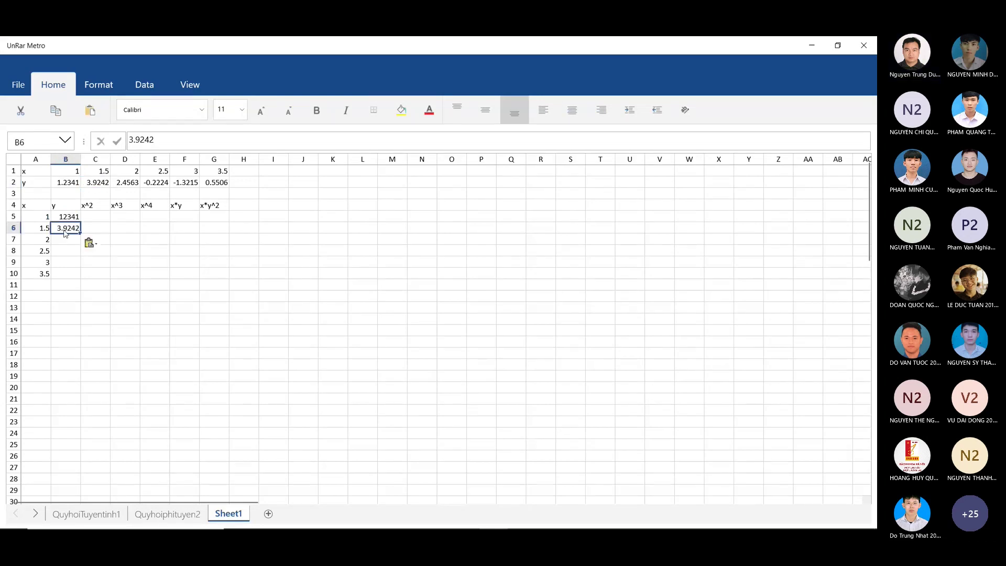
click(126, 184)
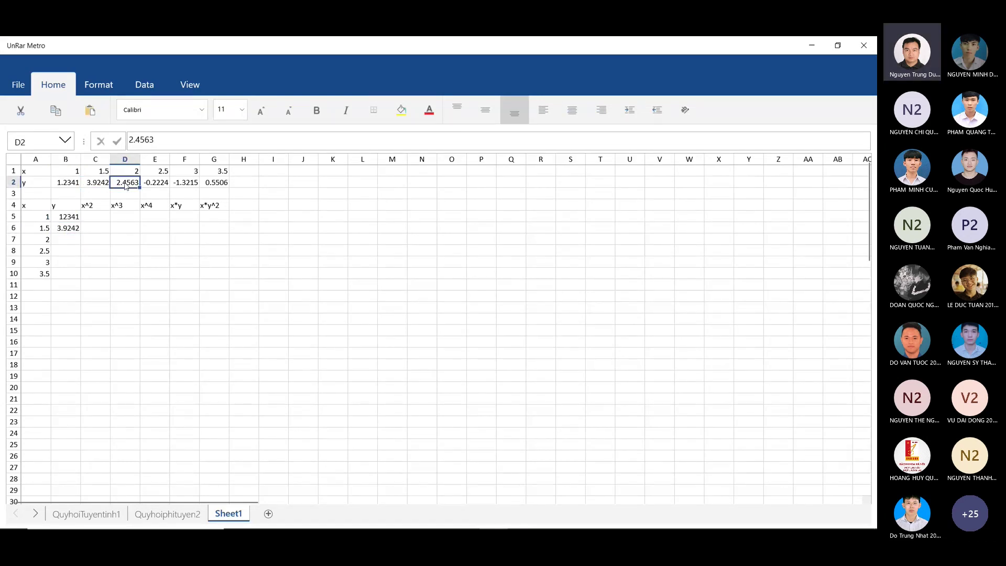
click(64, 242)
text(2.4563)
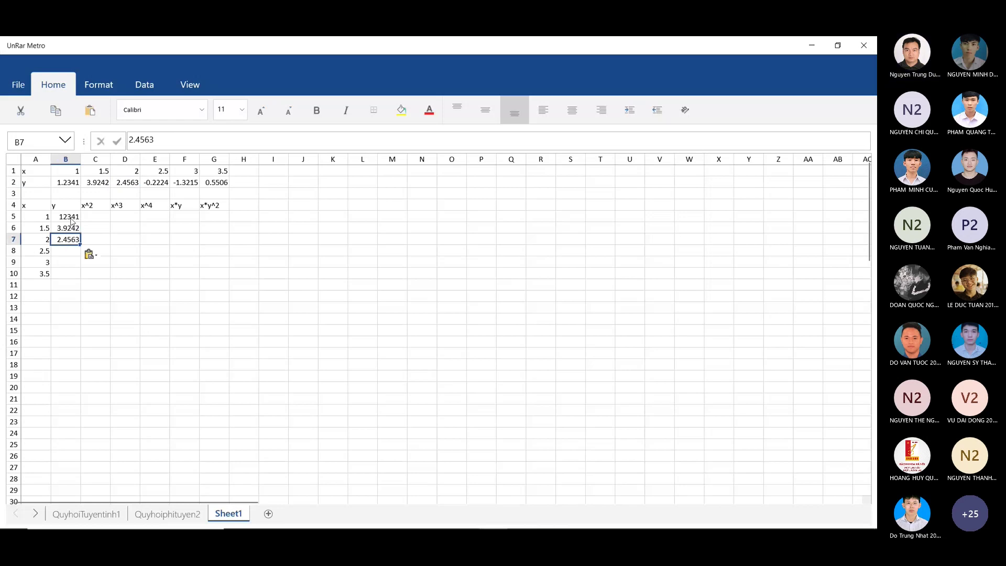
- Correct the first y value in B5 to 1.2341
click(69, 215)
click(132, 139)
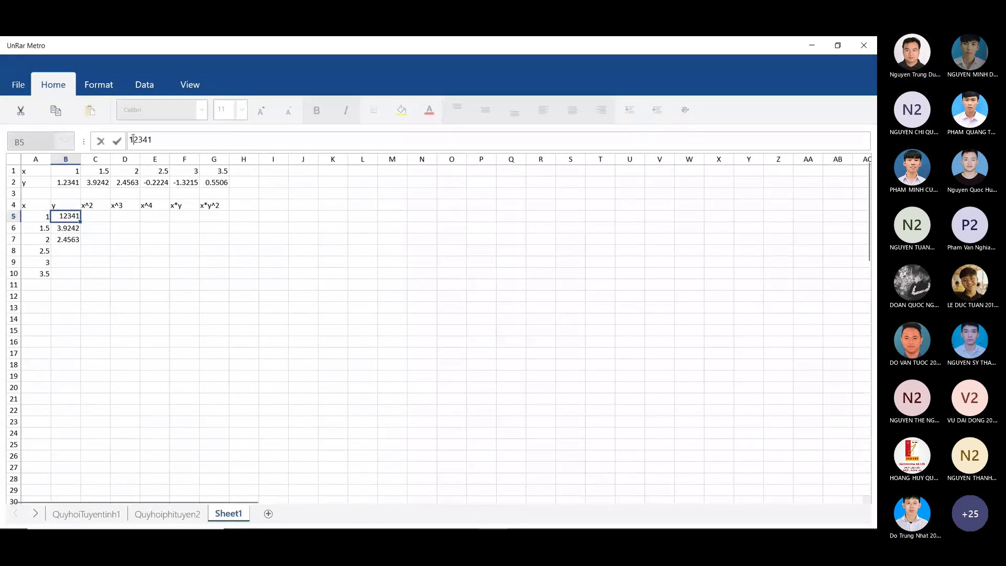
text(.)
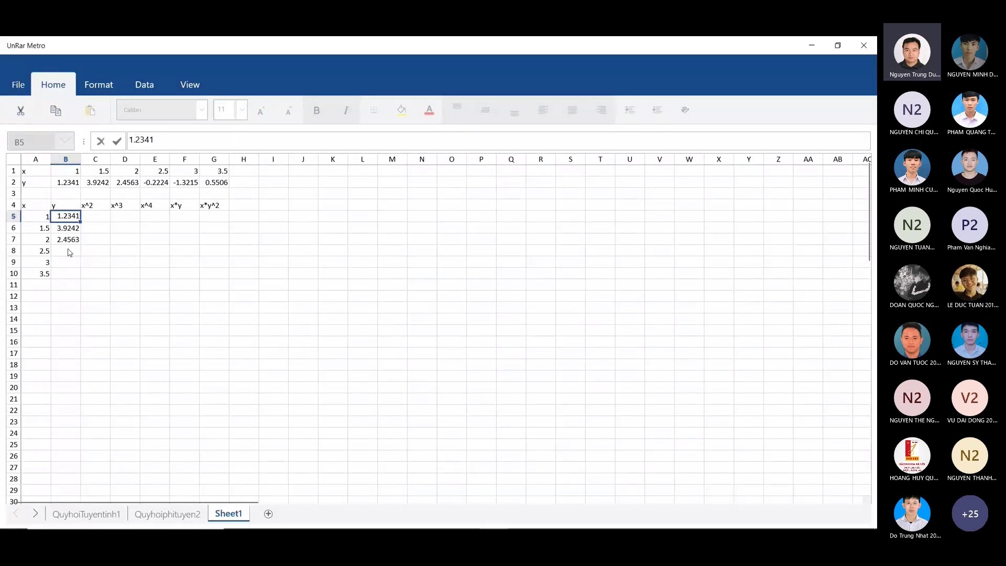
- Copy the remaining y values -0.2224, -1.3215 and 0.5506 from E2:G2 into B8, B9 and B10
click(164, 185)
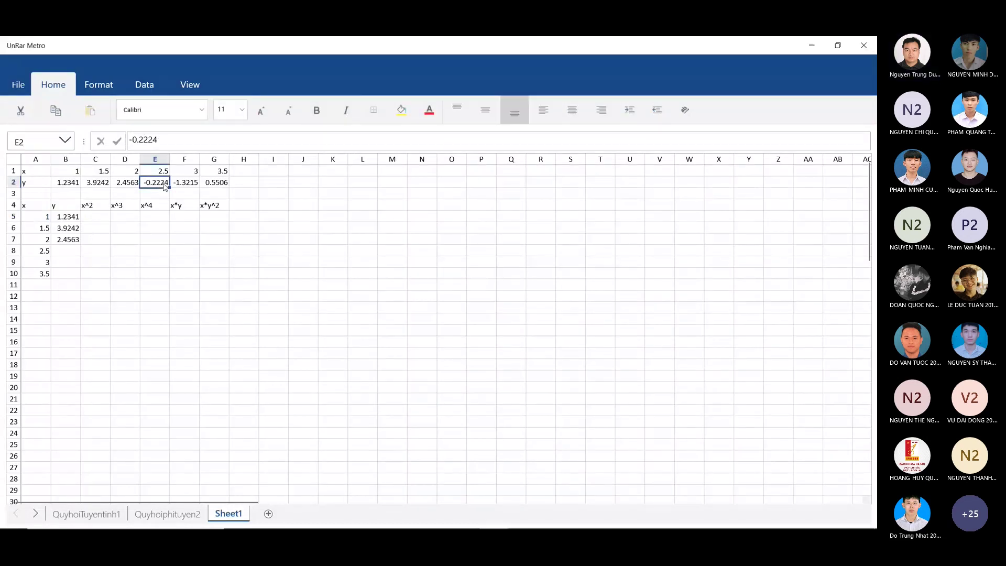
click(72, 251)
text(-0.2224)
click(192, 186)
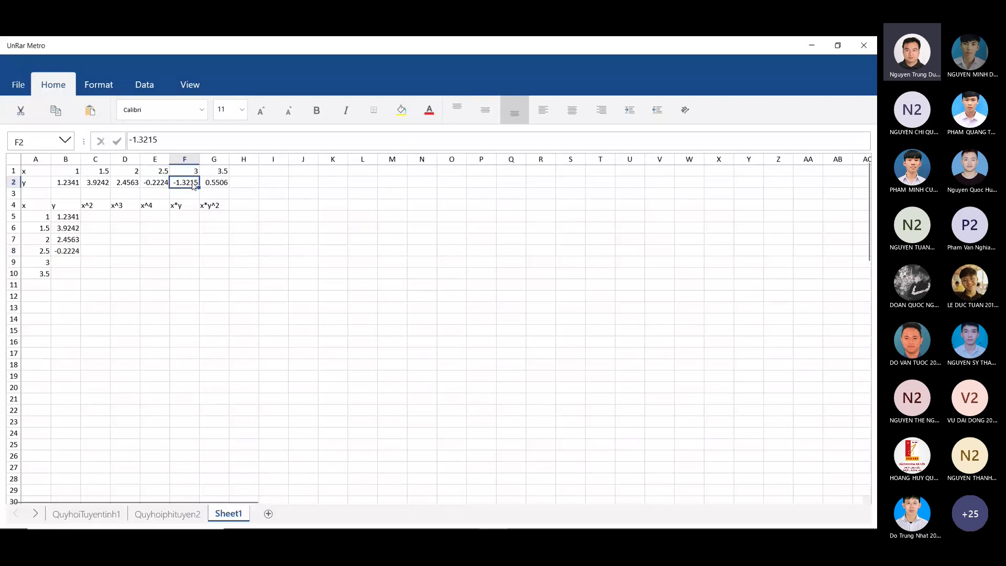
key(ctrl+c)
click(74, 261)
key(ctrl+v)
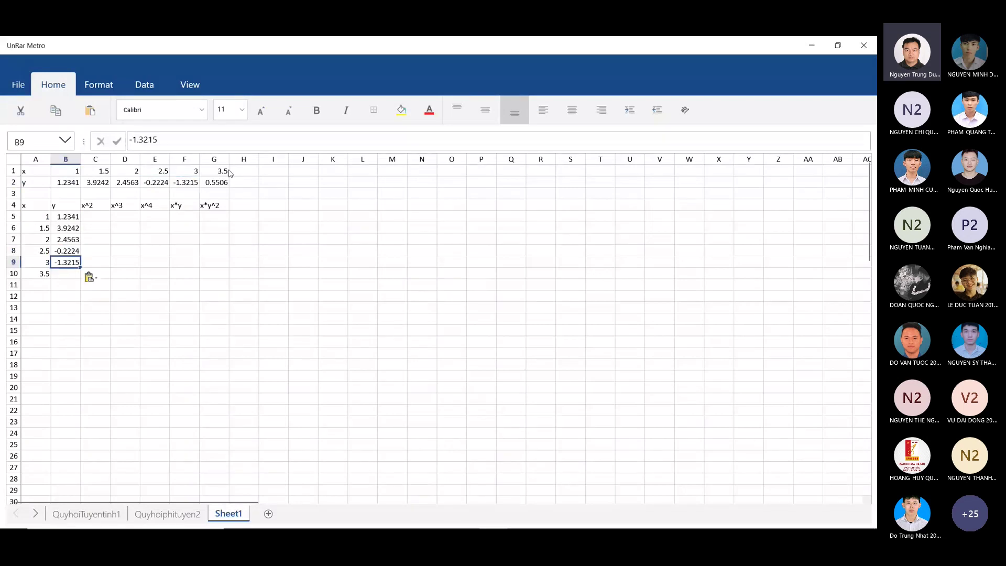
click(221, 182)
key(ctrl+c)
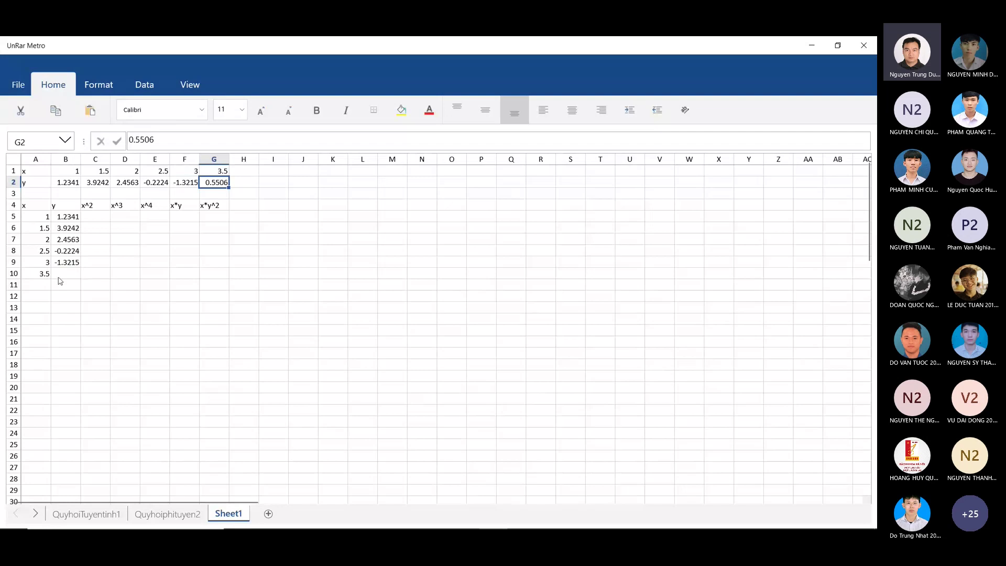
click(58, 279)
key(ctrl+v)
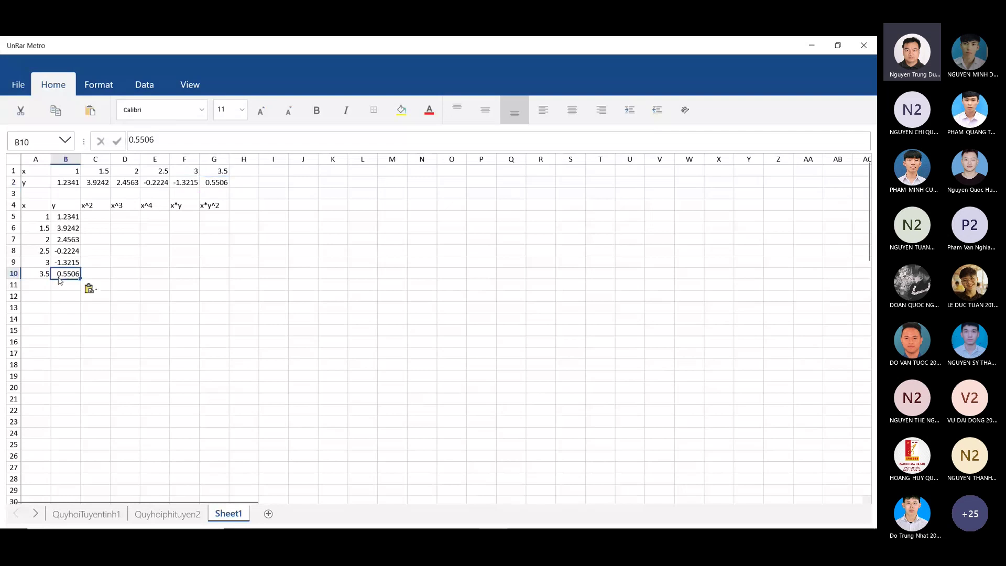
click(101, 265)
click(102, 291)
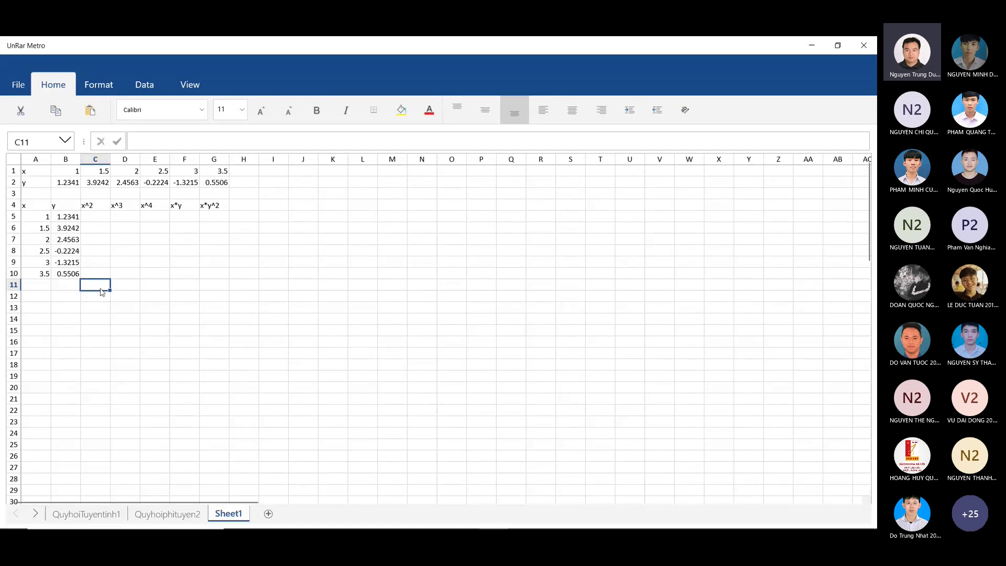
click(39, 296)
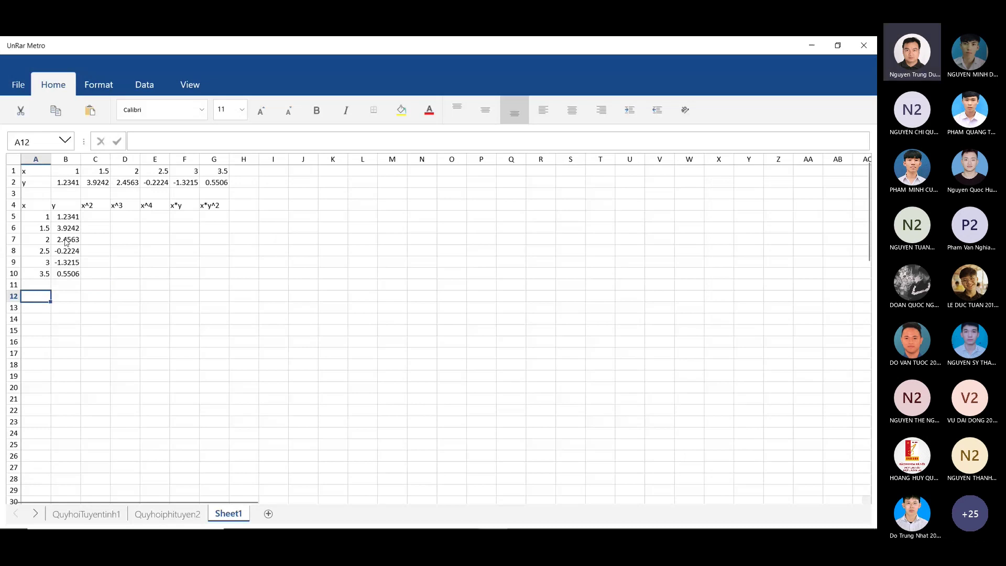
- Enter the formula =A5^2 in C5 and fill the x^2 column down to C10
click(97, 221)
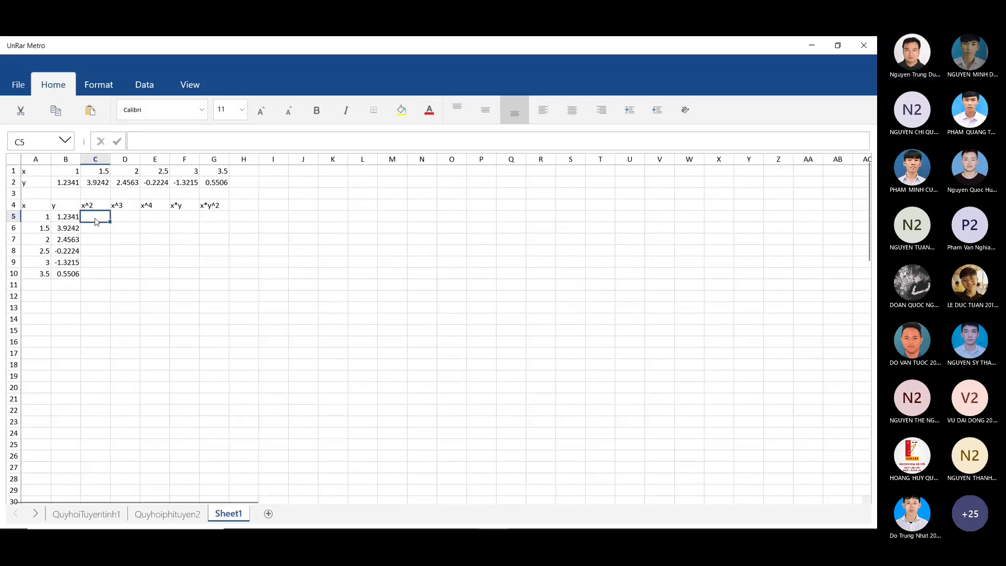
text(1)
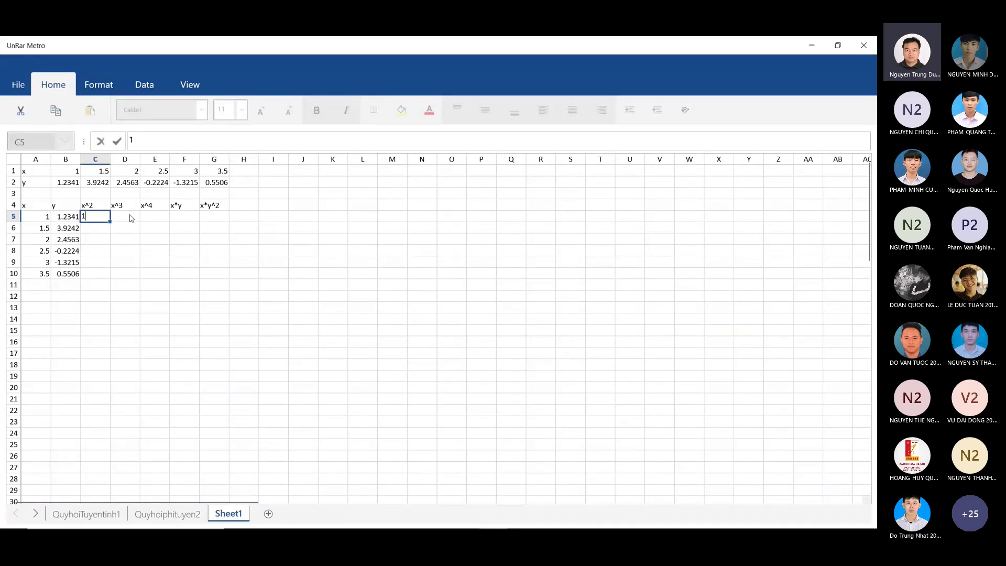
key(BackSpace)
text(=)
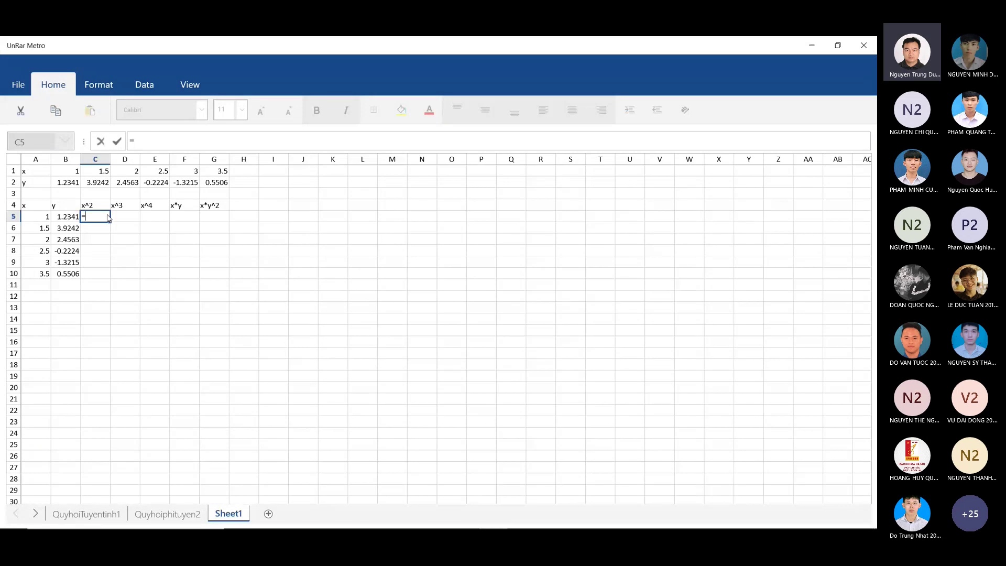
click(35, 219)
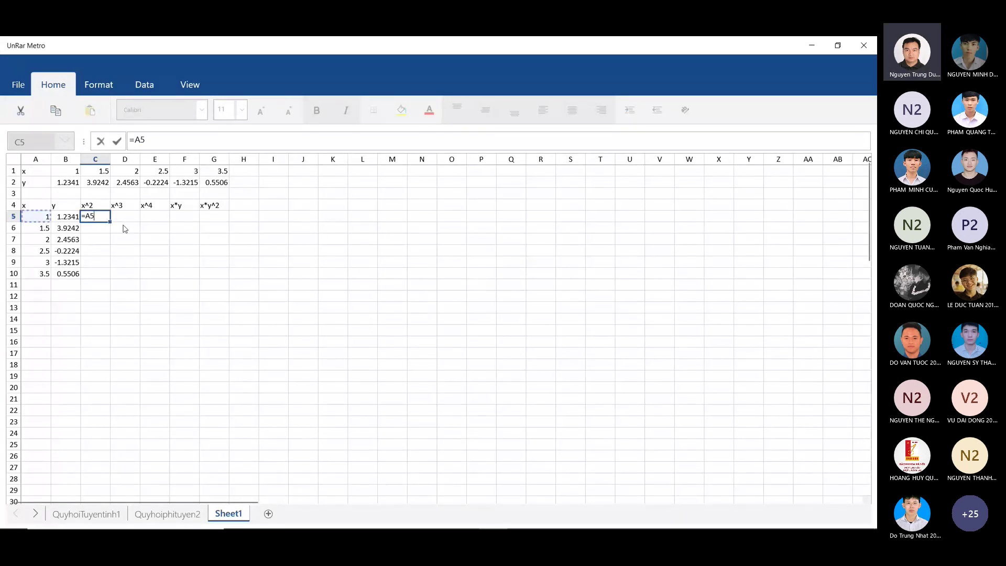
text(^2)
key(Return)
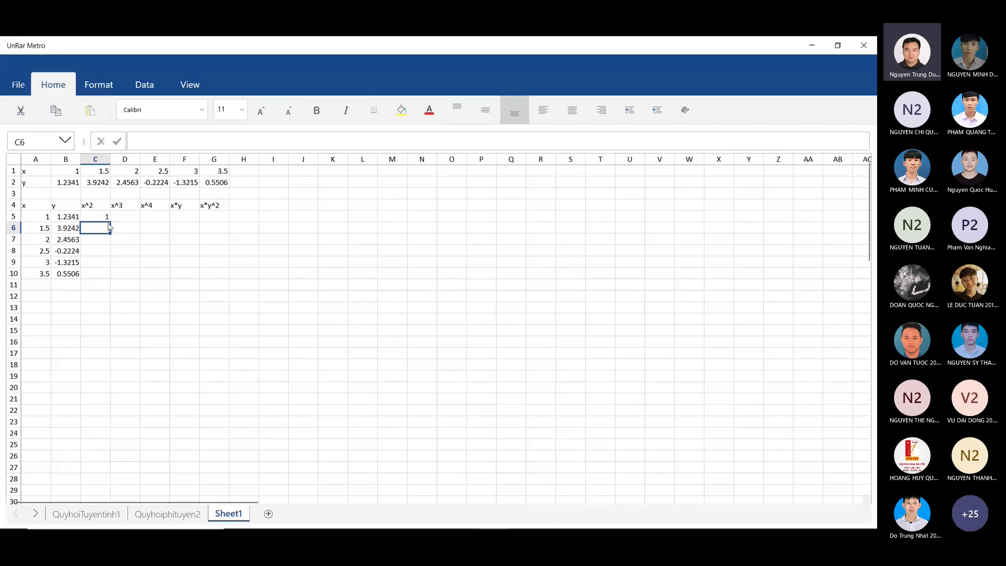
click(106, 221)
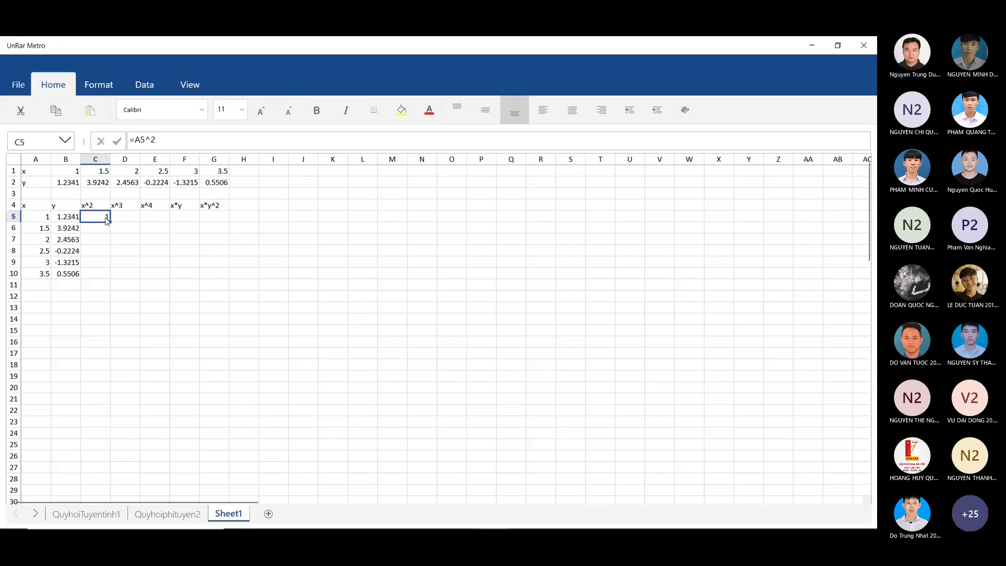
drag(106, 221, 107, 276)
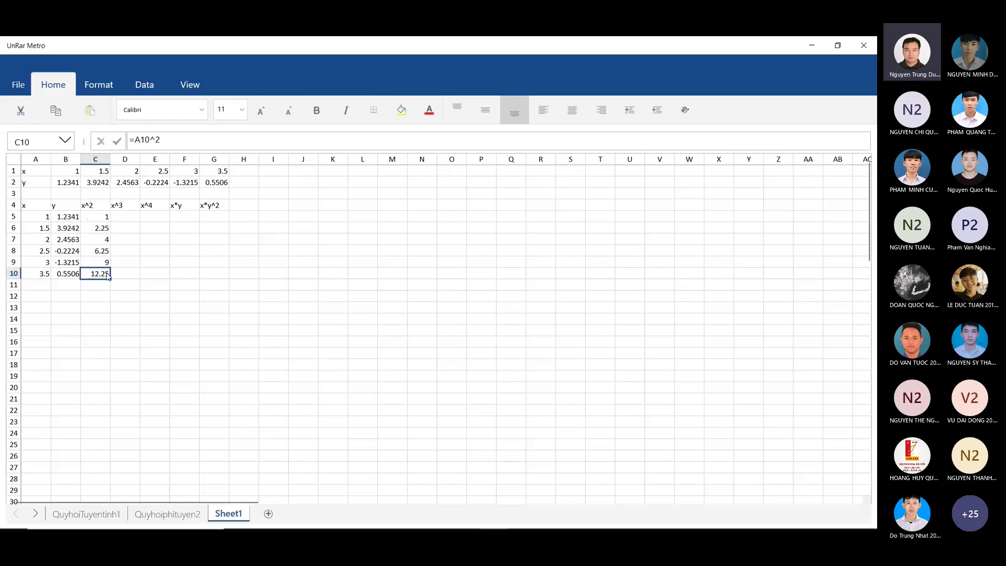
- Try the formula =A^3 in D5 for the x^3 column
click(127, 219)
text(=A^)
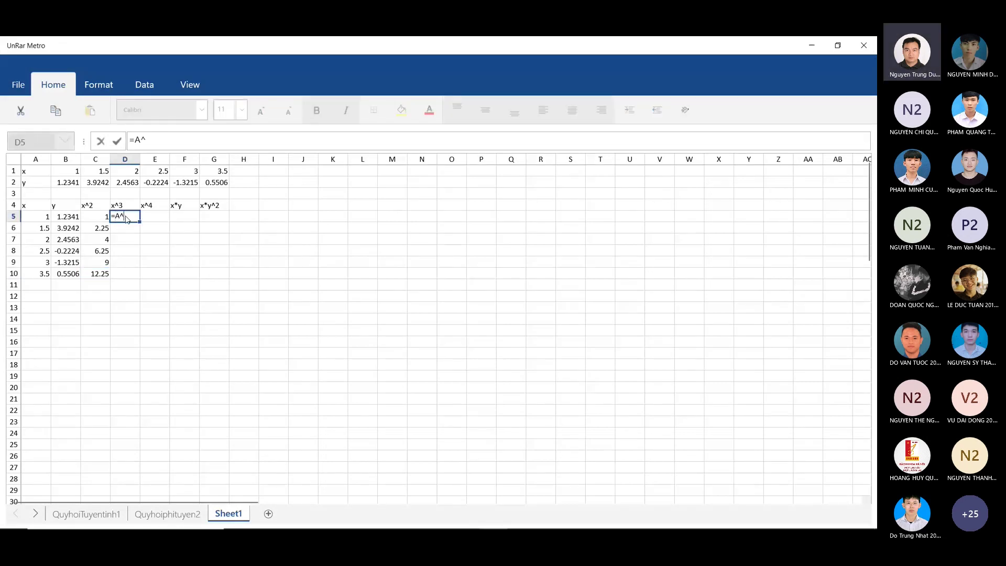
text(3)
key(Return)
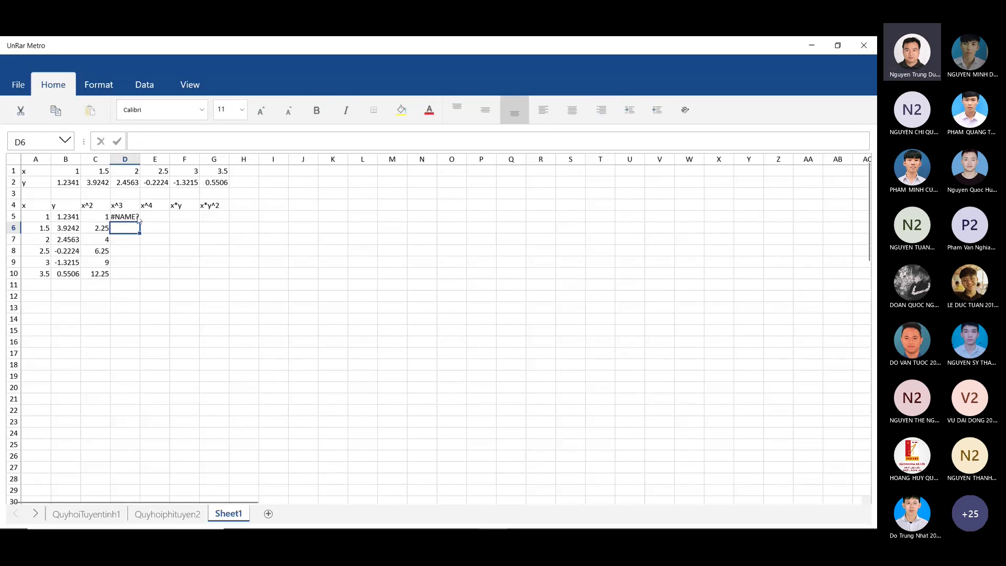
- Correct the formula in D5 to =A5^3 and fill the x^3 column down to D10
click(134, 219)
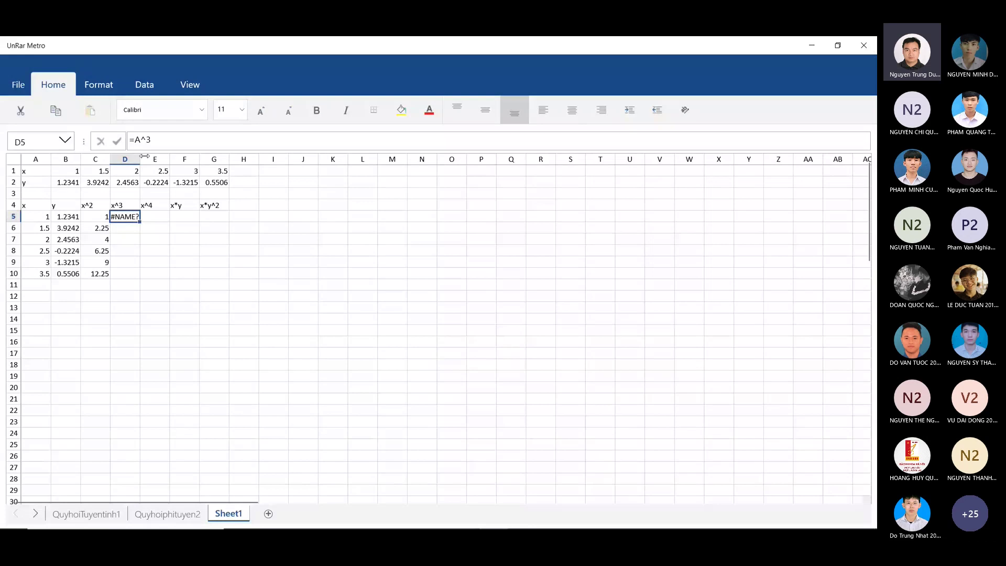
click(139, 141)
key(BackSpace)
click(130, 215)
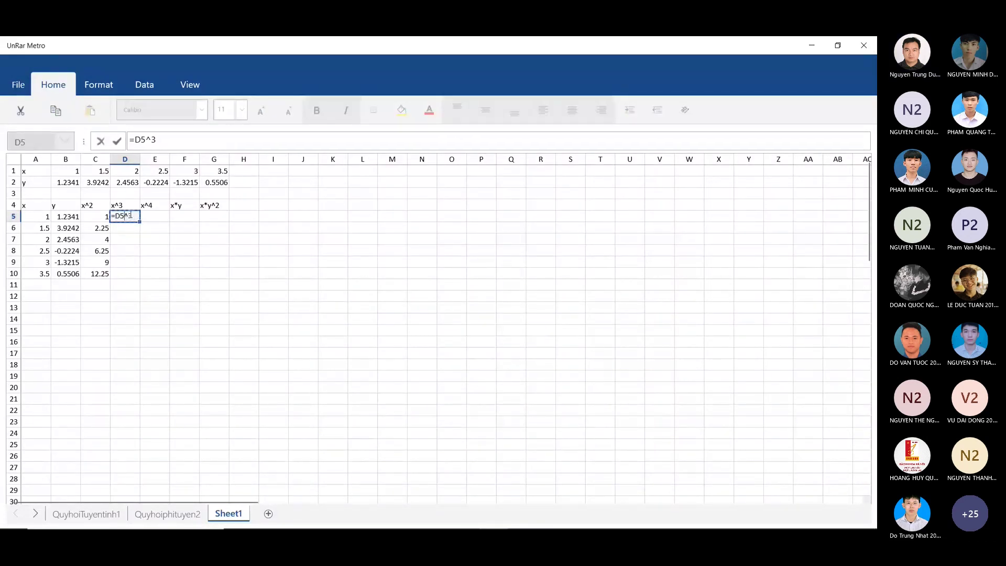
key(BackSpace)
key(BackSpace)
key(BackSpace)
key(BackSpace)
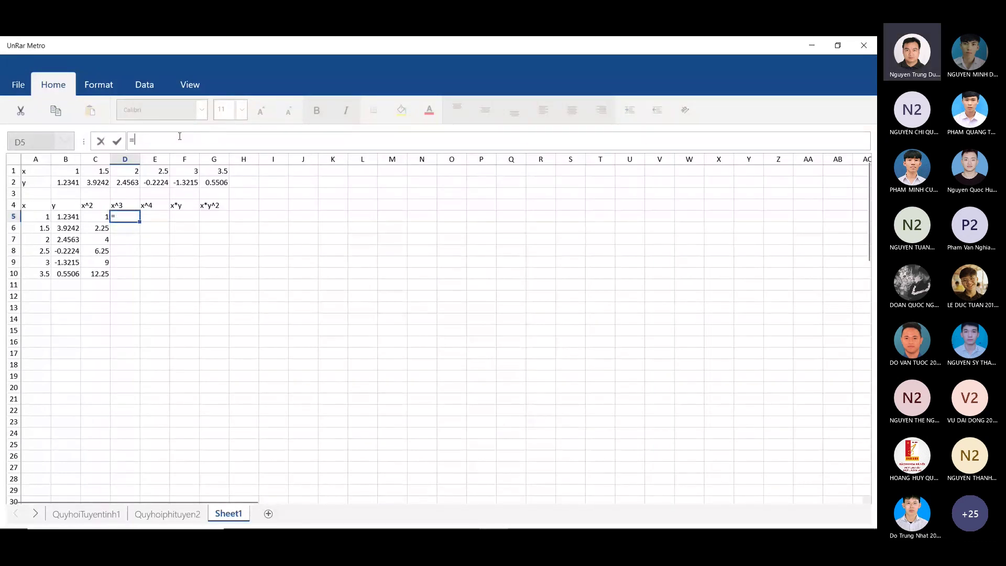
click(41, 217)
text(^3)
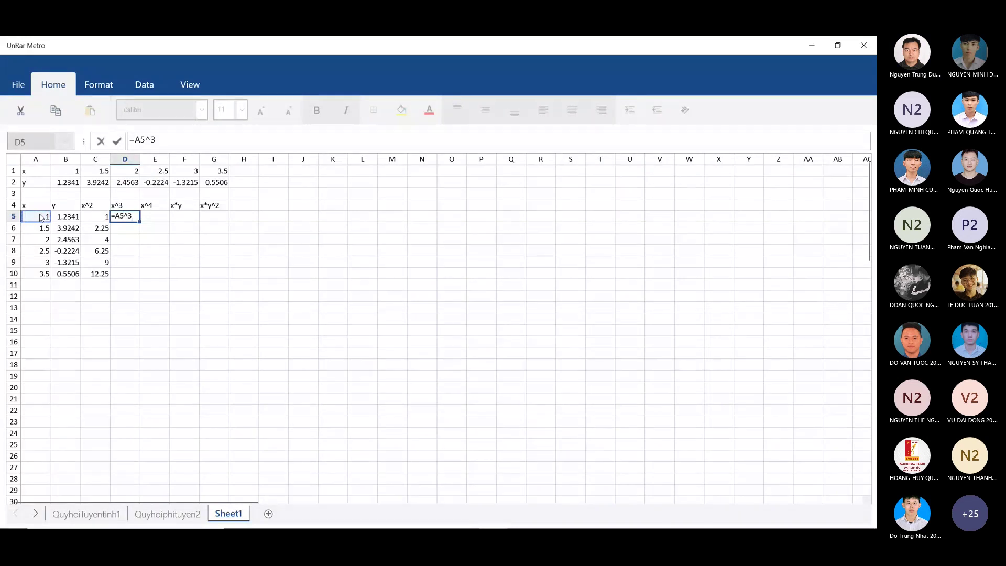
key(Return)
click(137, 218)
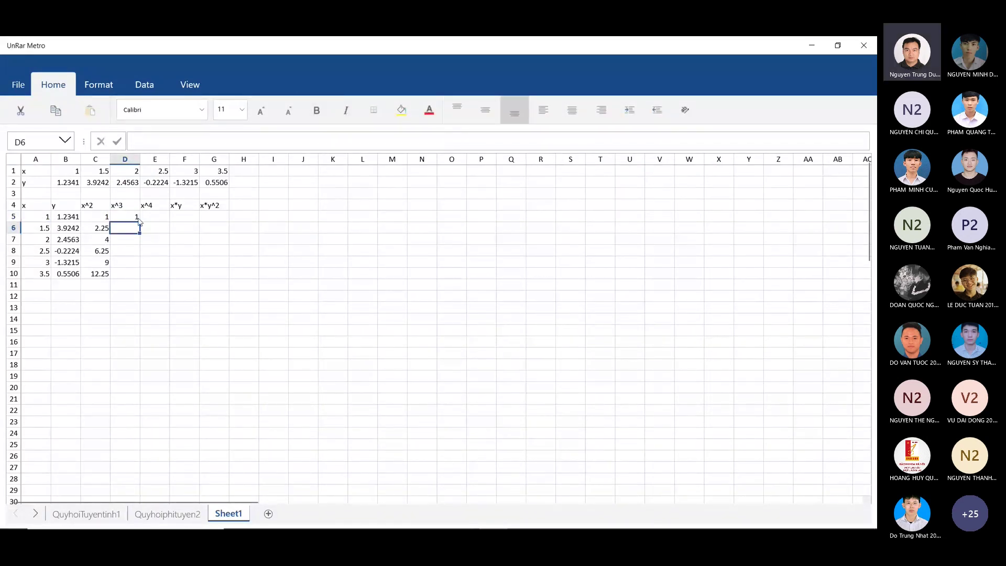
drag(139, 222, 132, 271)
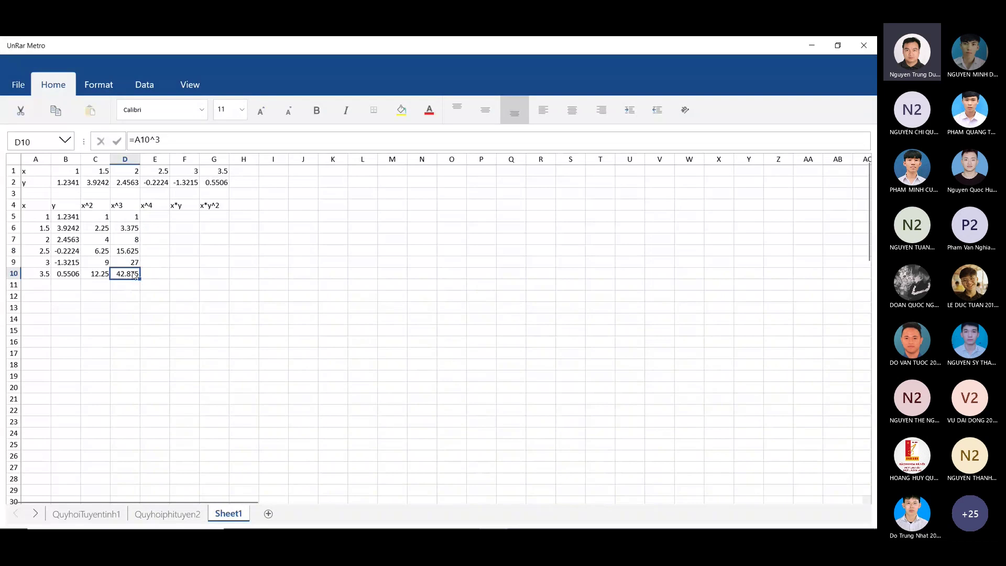
- Enter the formula =A5^4 in E5 and fill the x^4 column down to E10
click(161, 218)
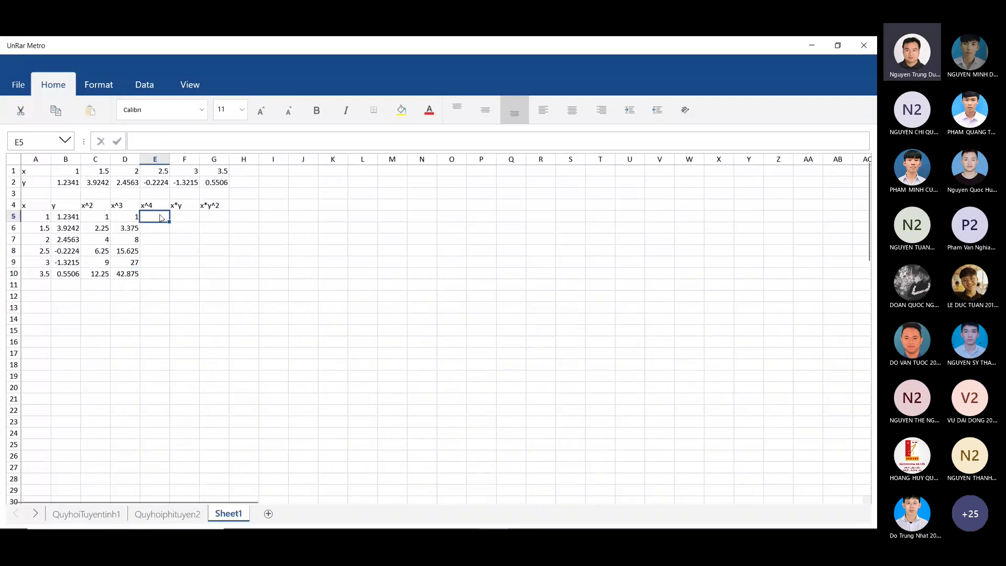
text(=)
click(46, 219)
text(^4)
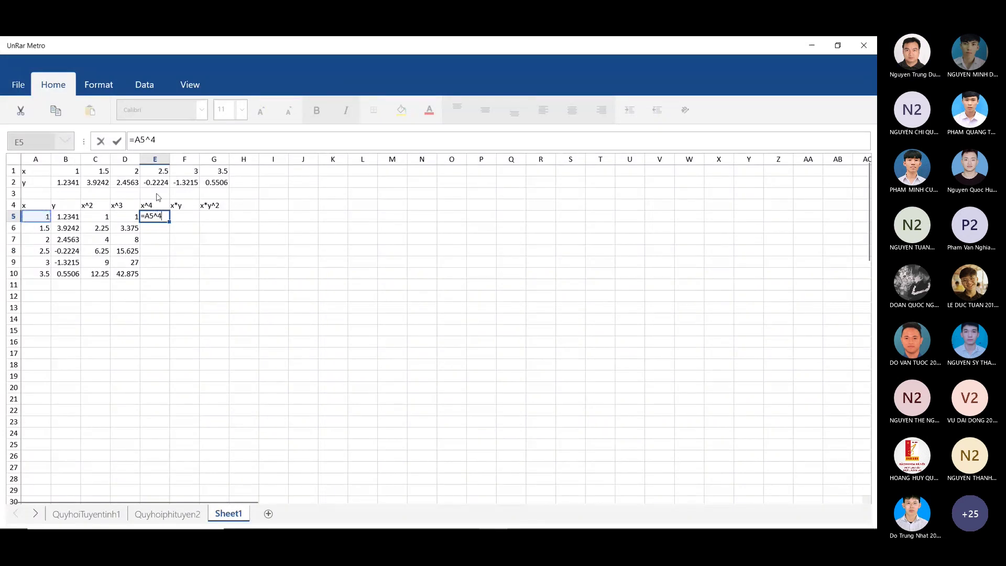
key(Return)
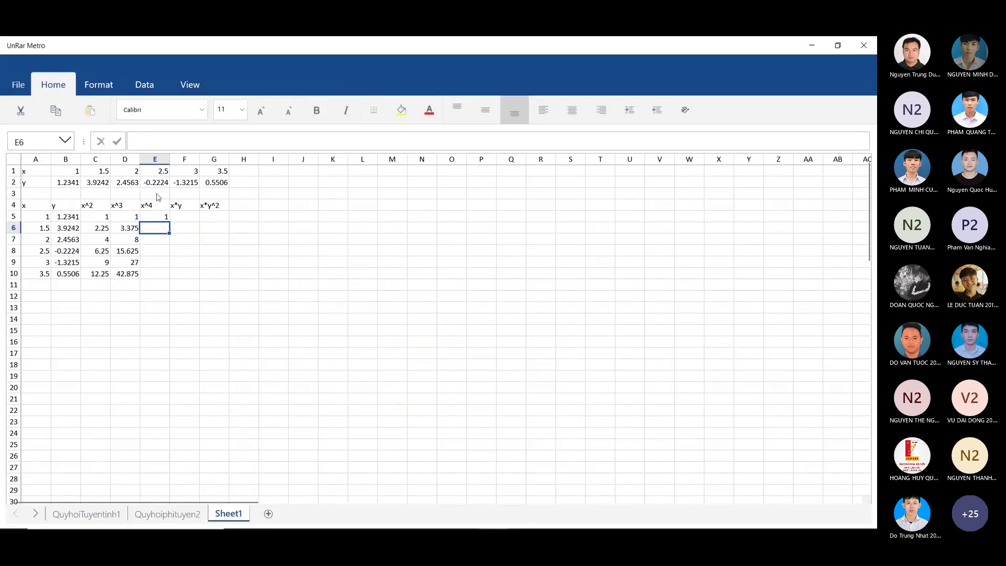
click(167, 216)
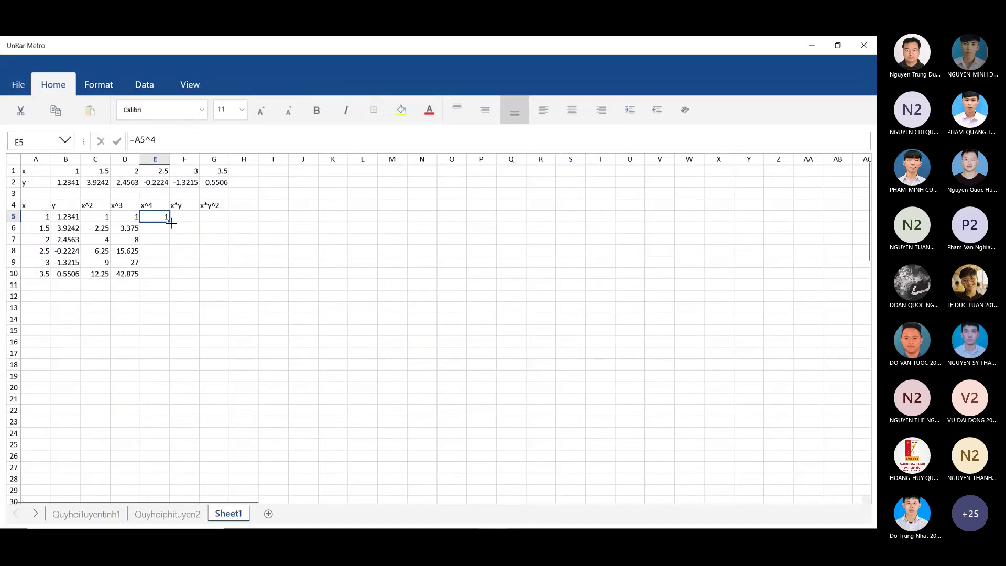
drag(171, 223, 168, 272)
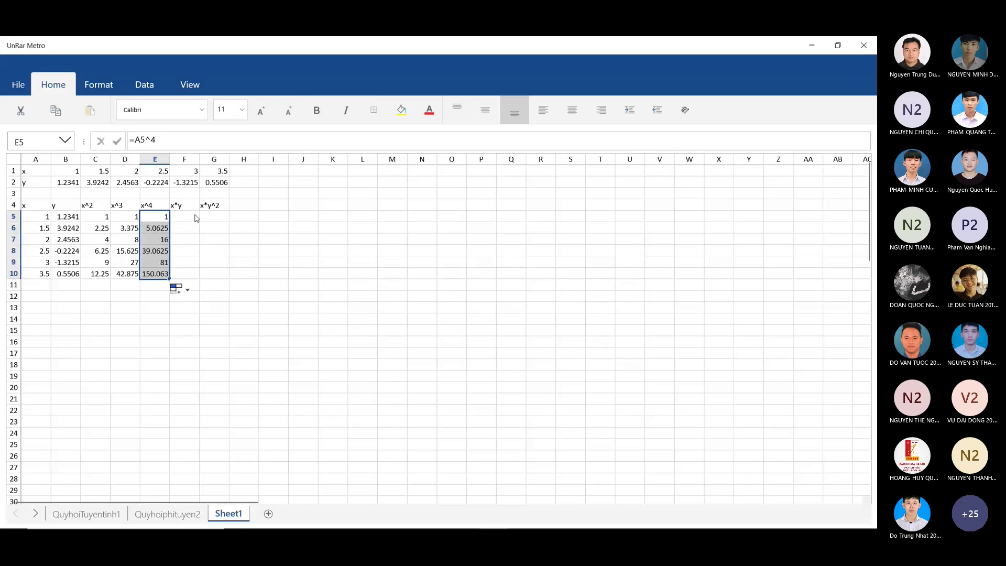
- Enter the formula =A5*B5 in F5 and fill the x*y column down to F10
click(197, 218)
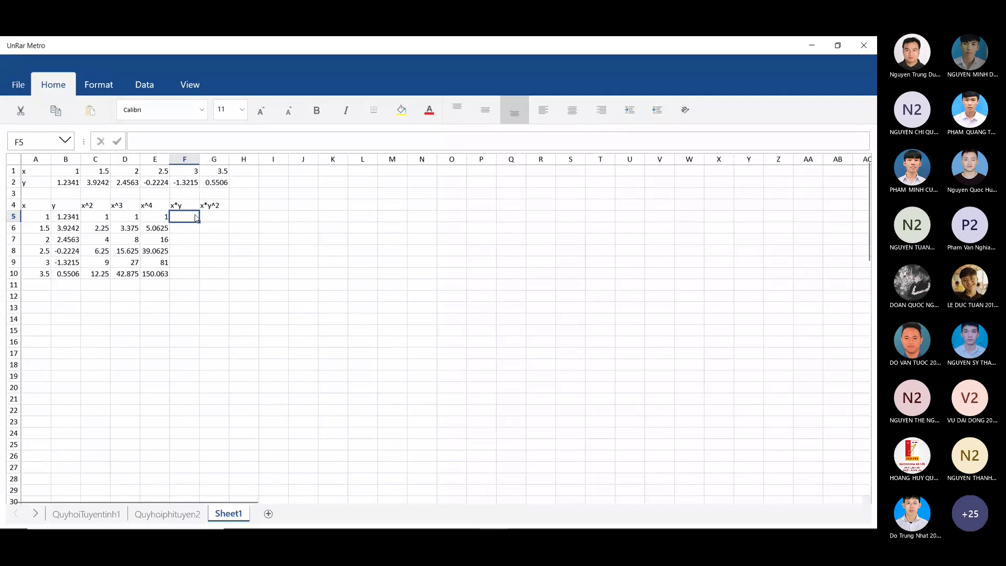
text(=)
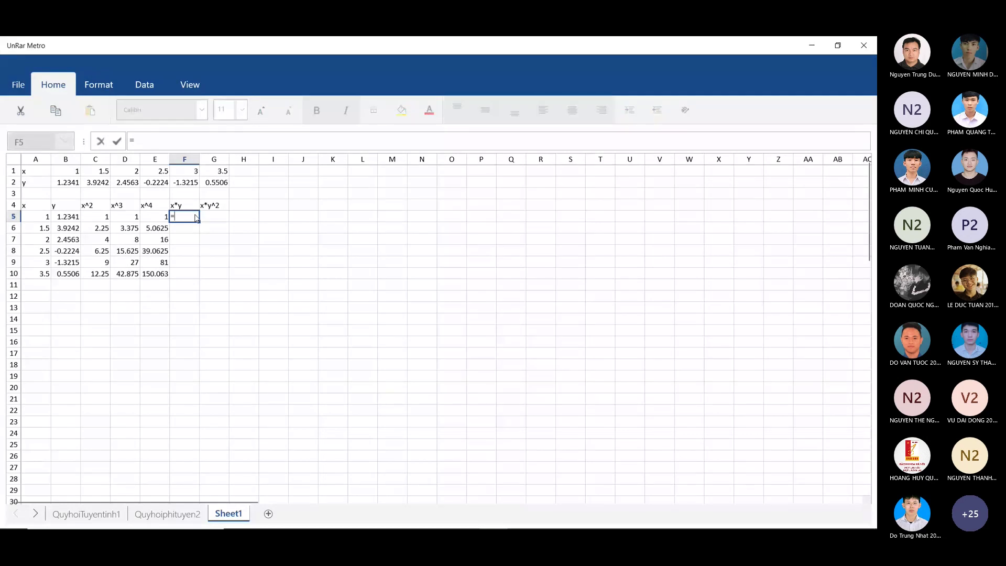
click(46, 218)
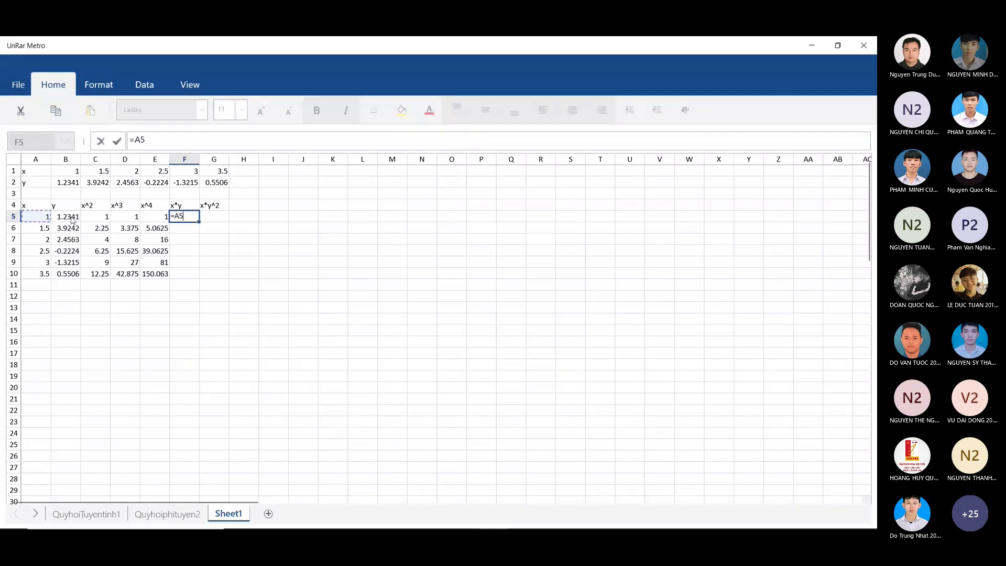
text(*)
click(74, 219)
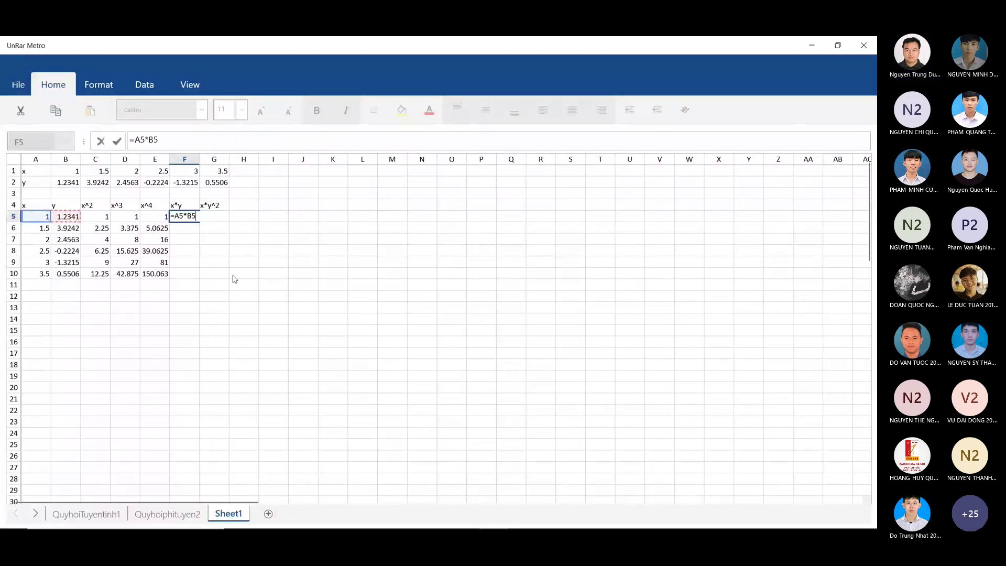
key(Return)
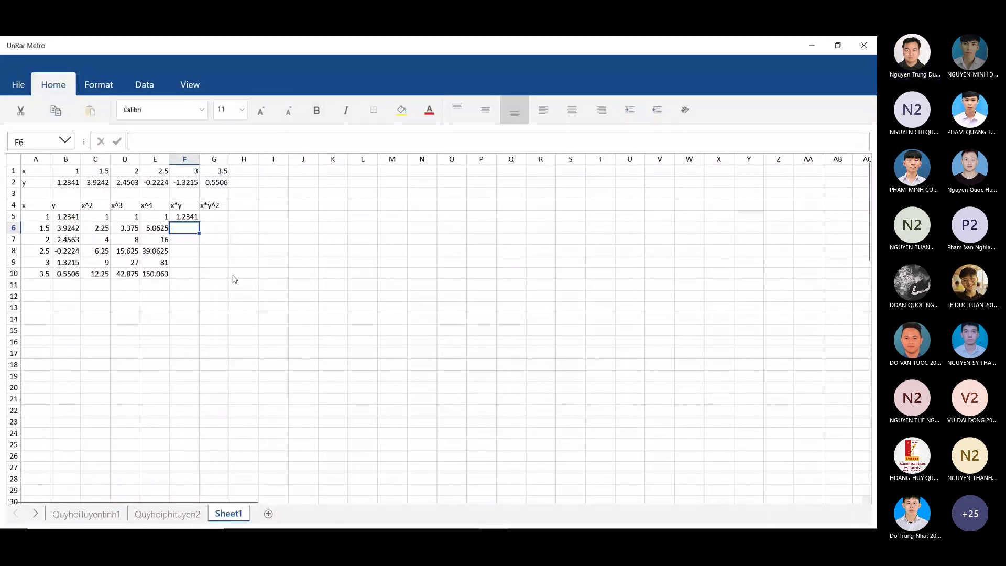
click(193, 218)
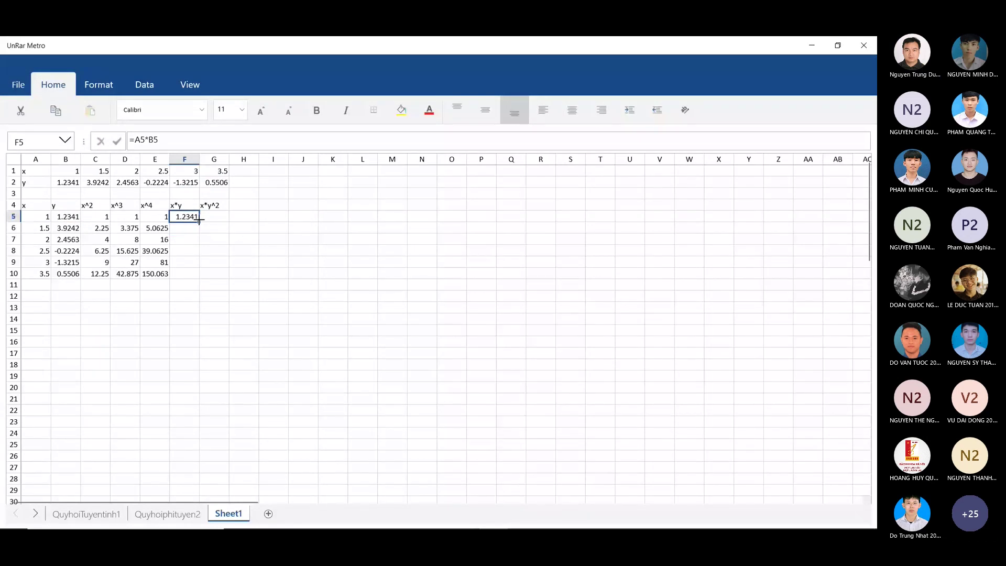
drag(200, 223, 196, 271)
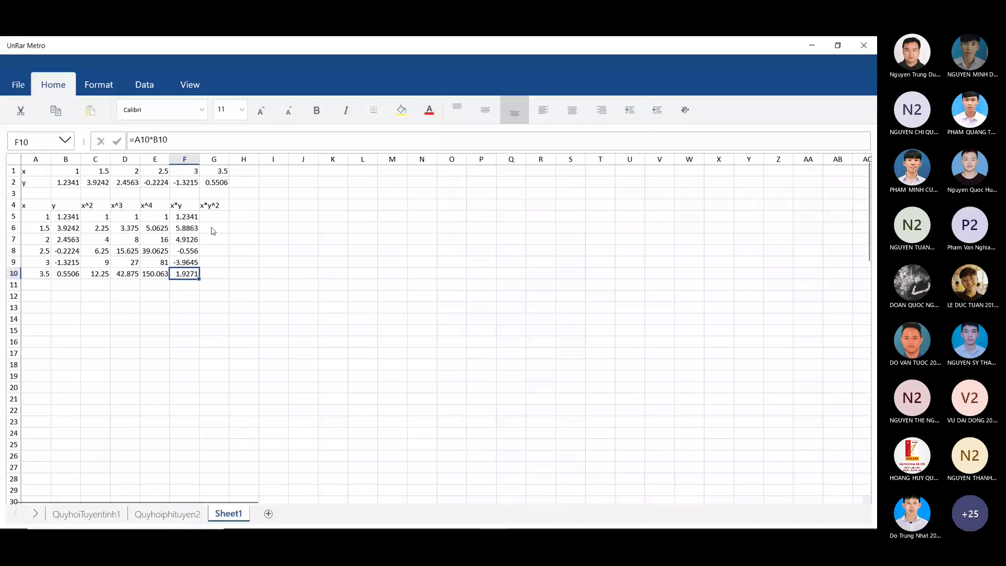
- Enter the formula =A5*B5^2 in G5 and fill the x*y^2 column down to G10
click(218, 218)
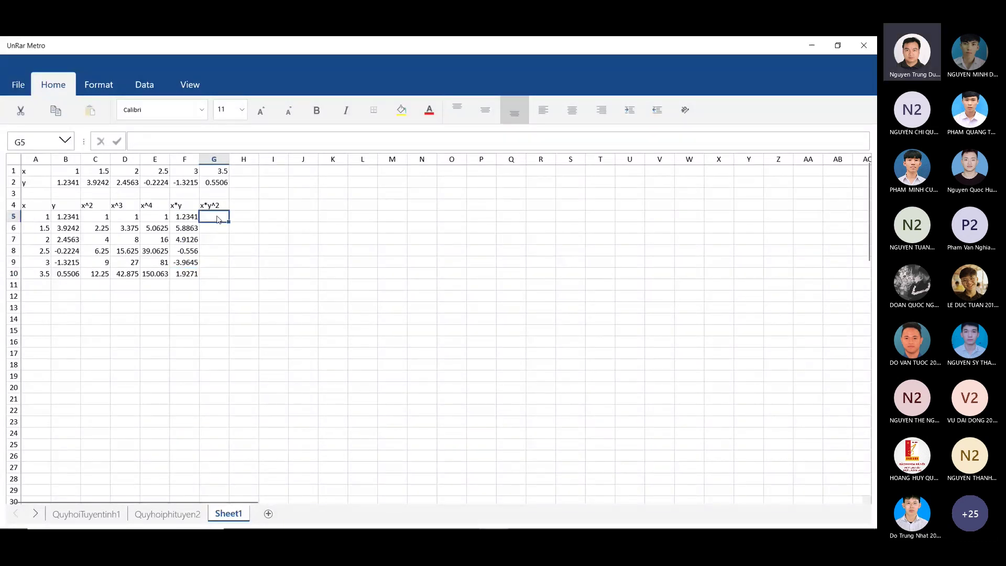
text(=)
click(41, 218)
text(*)
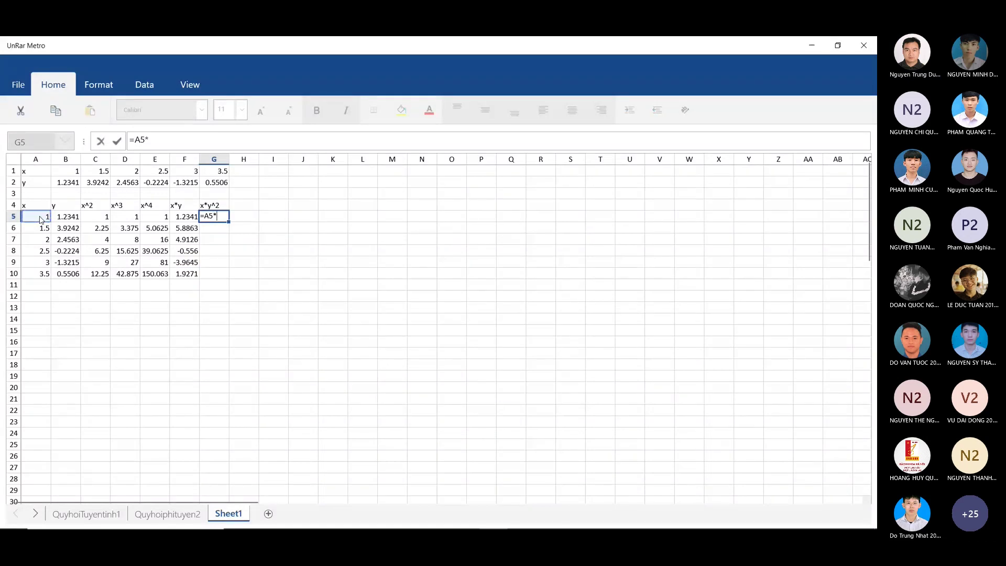
click(74, 221)
text(^2)
key(Return)
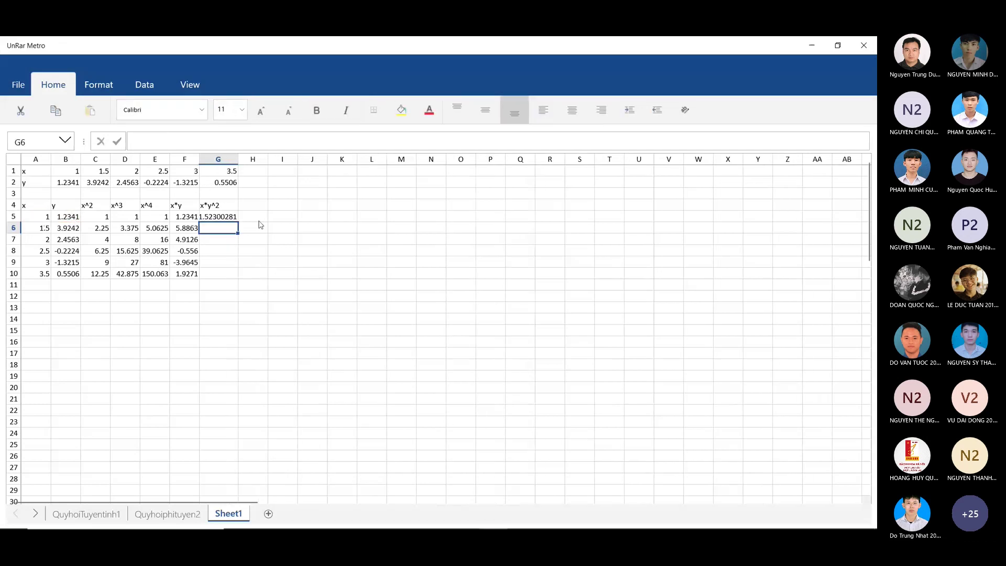
click(229, 219)
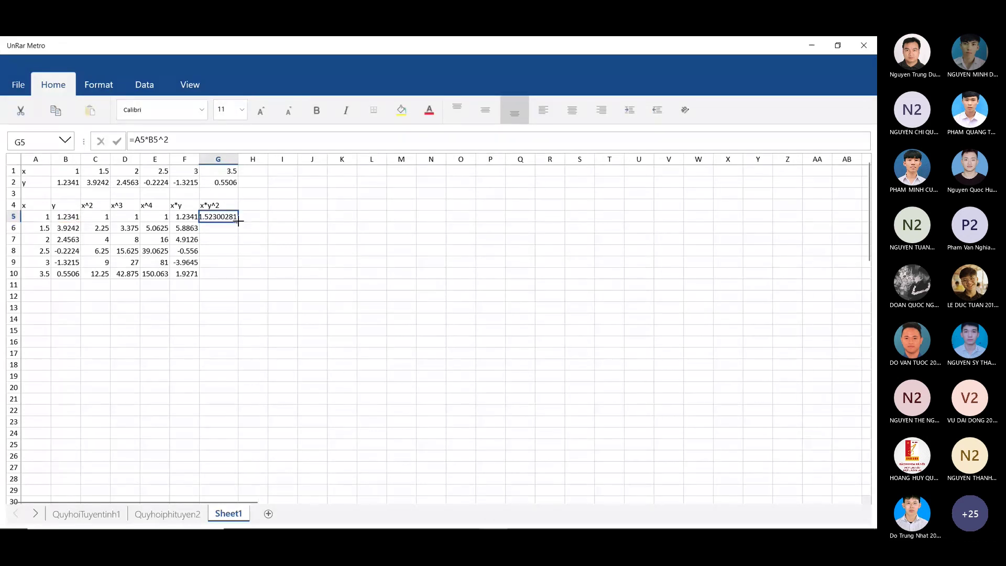
drag(238, 221, 232, 273)
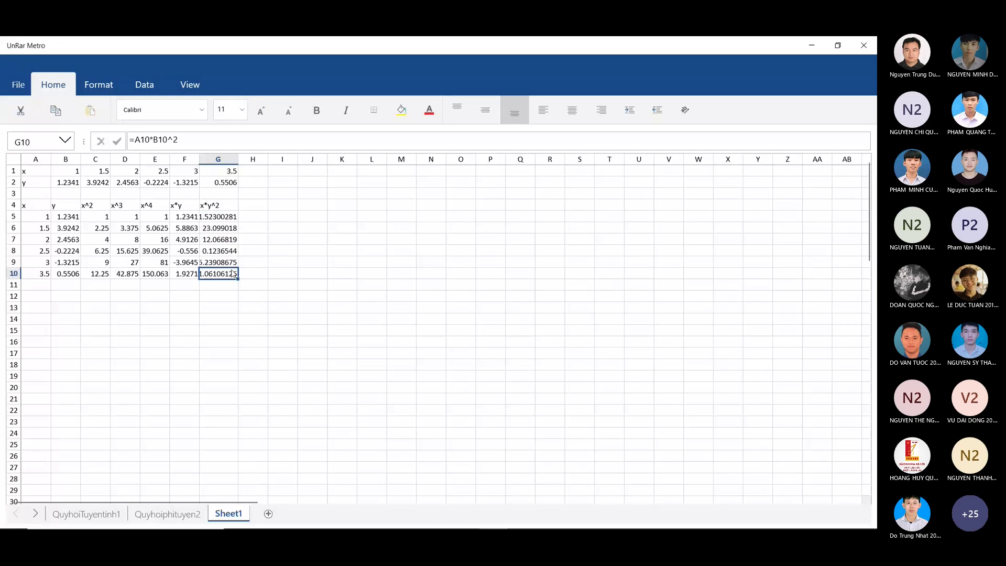
click(252, 277)
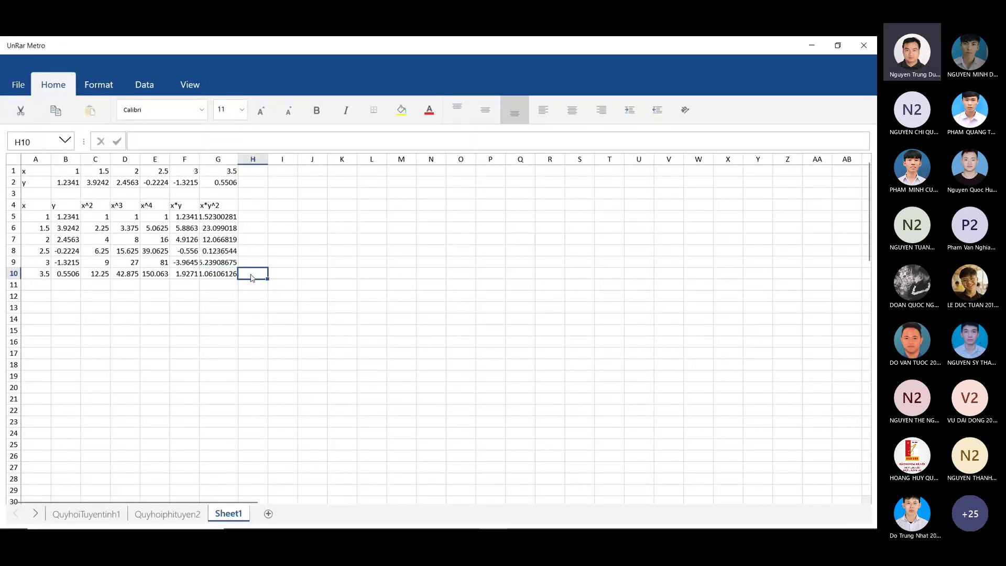
- Enter the labels a in A12 and y in B12 below the table
click(40, 301)
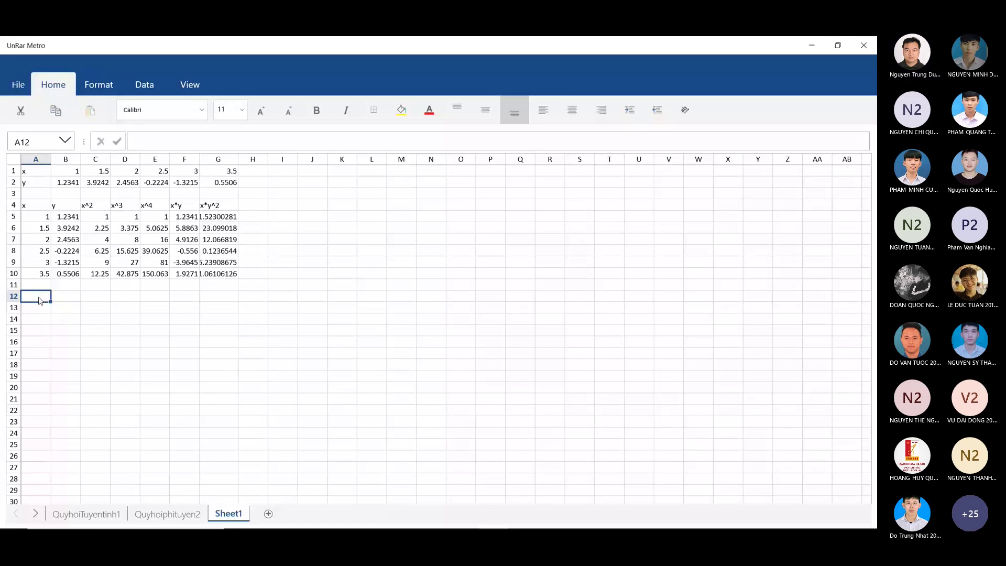
text(a)
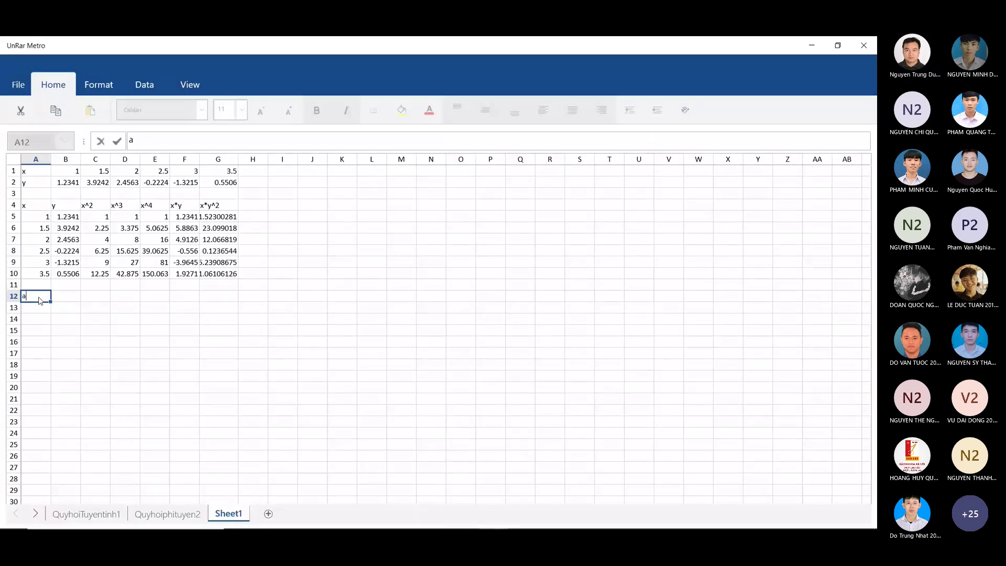
click(71, 301)
text(y)
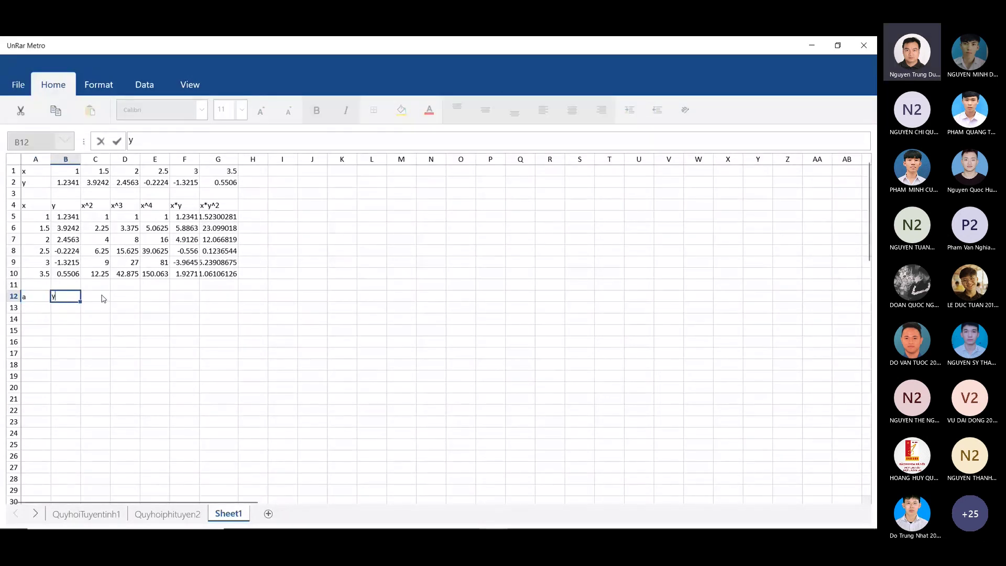
click(102, 298)
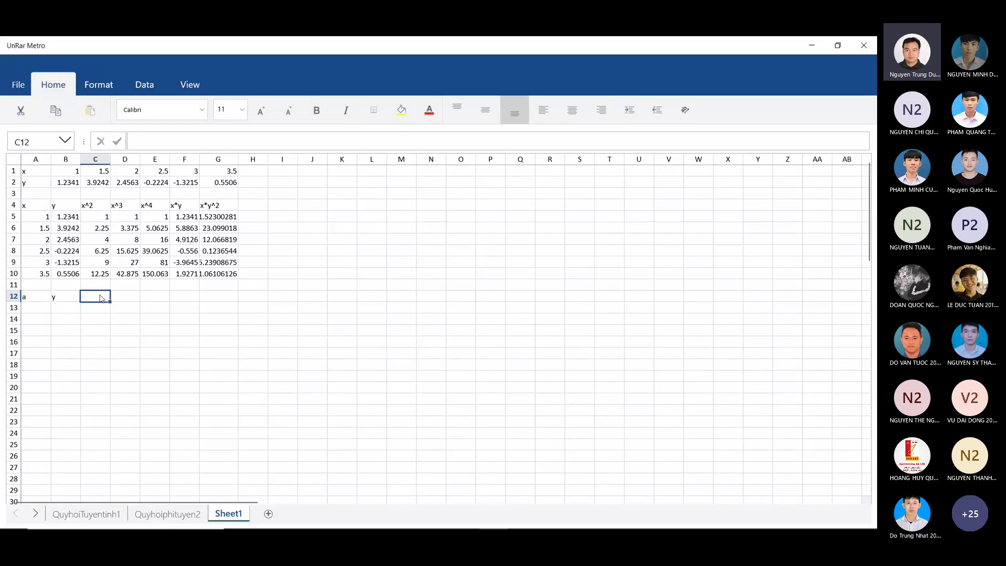
click(66, 299)
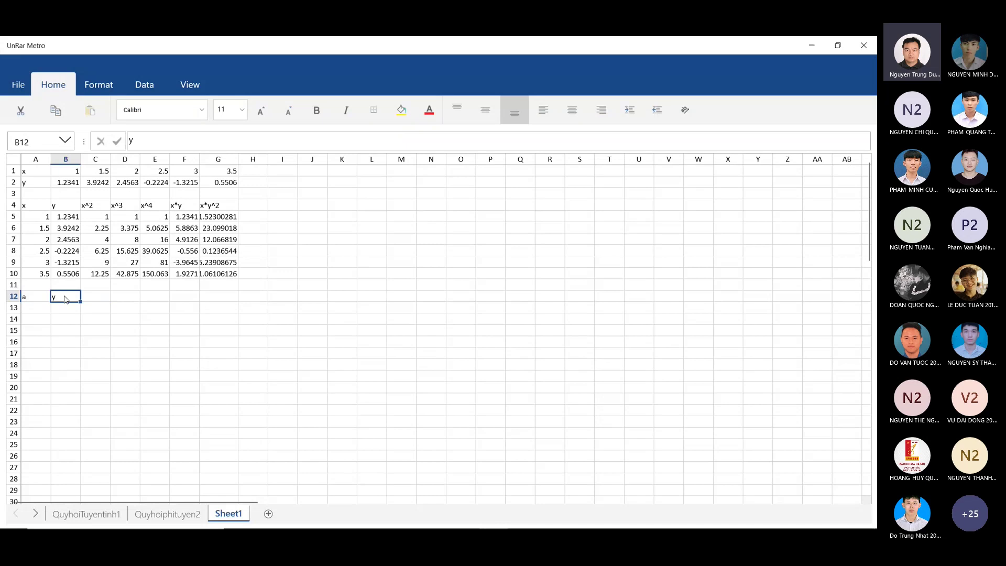
- Change the label in A12 to aij and clear the label in B12
click(35, 298)
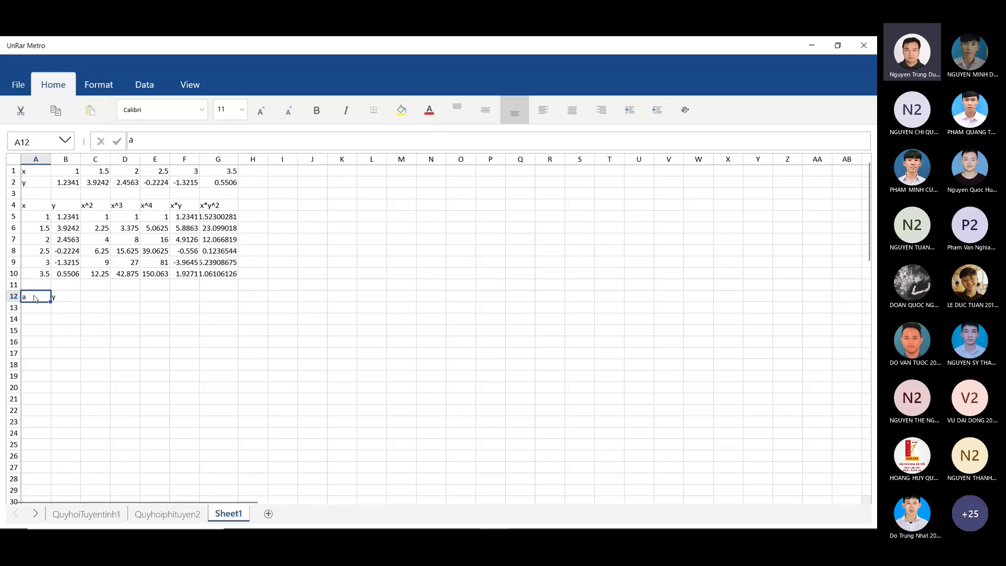
text(y)
key(BackSpace)
text(ayz)
key(BackSpace)
key(BackSpace)
text(ij)
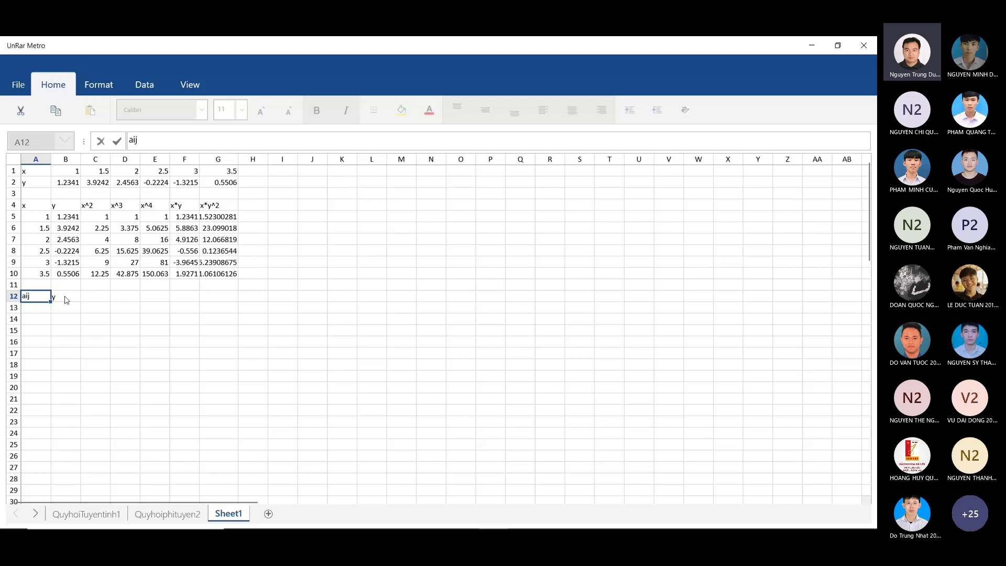
click(67, 300)
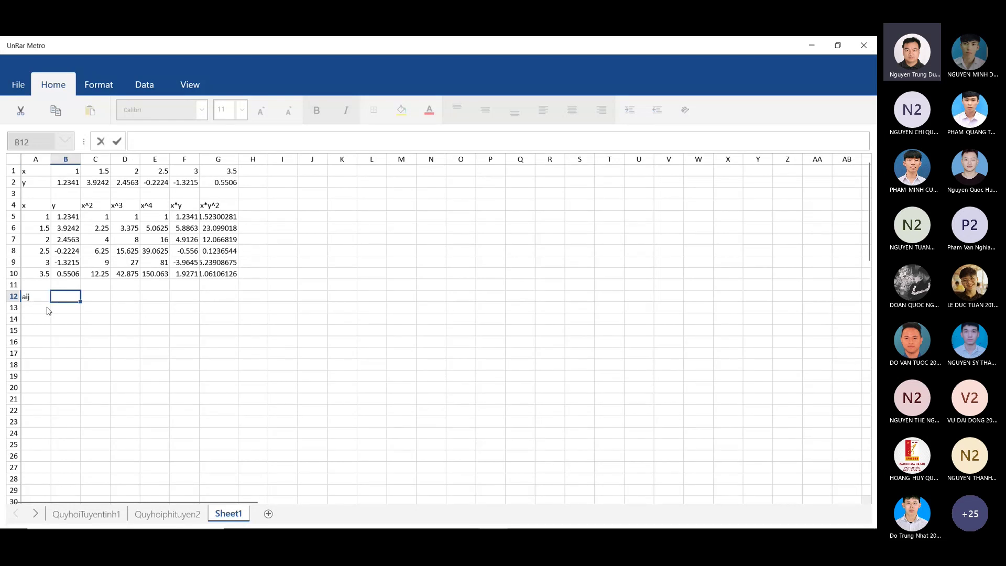
- Enter 6 in A13 as the first coefficient under the aij label
click(47, 309)
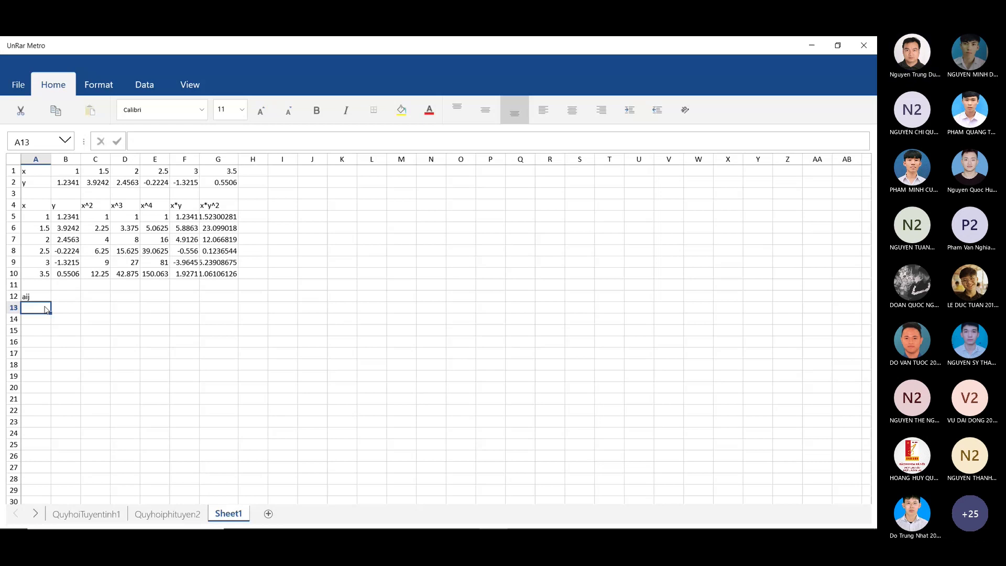
text(6)
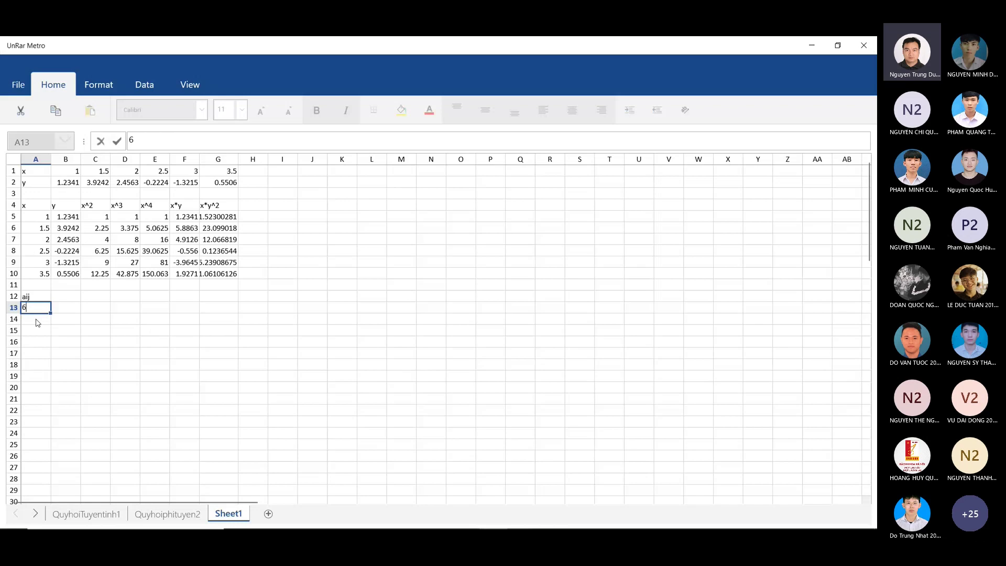
click(39, 321)
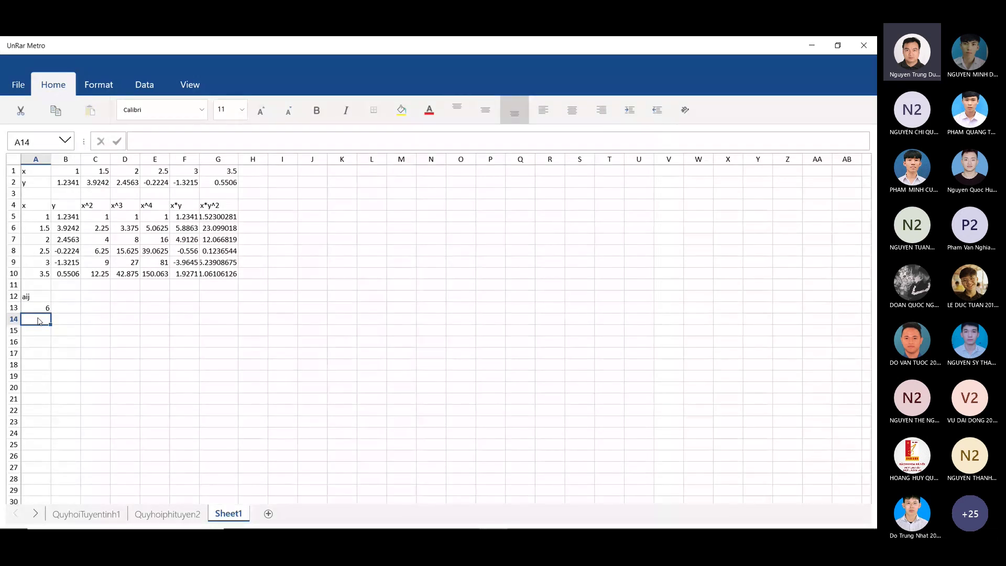
- Insert an entire row at row 11, between the data table and the aij label
click(44, 287)
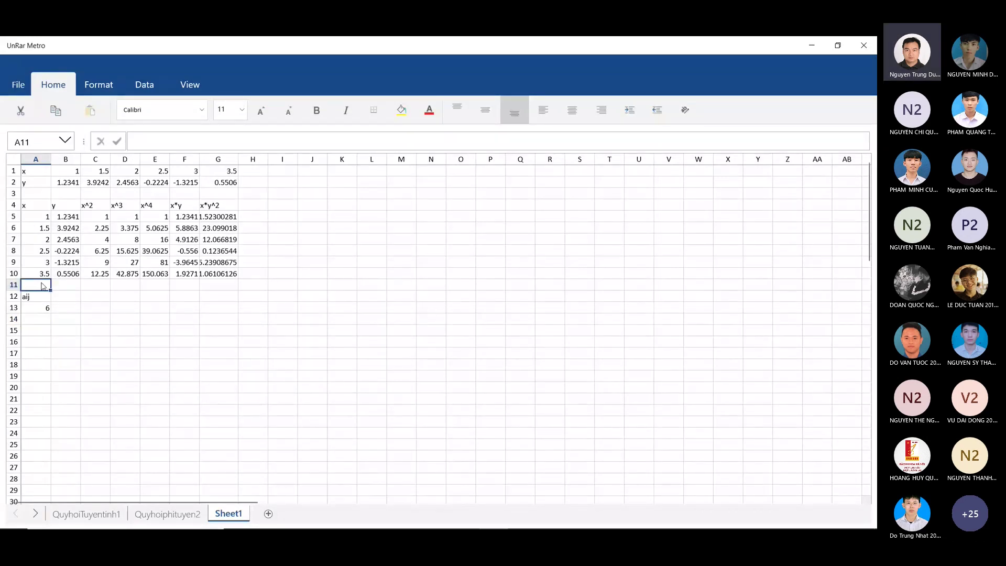
right_click(43, 286)
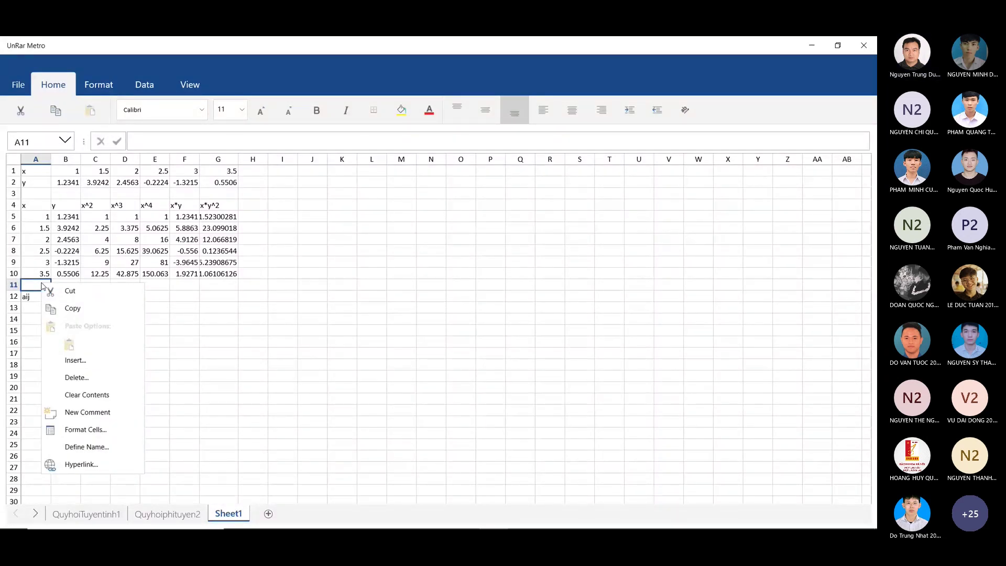
click(74, 359)
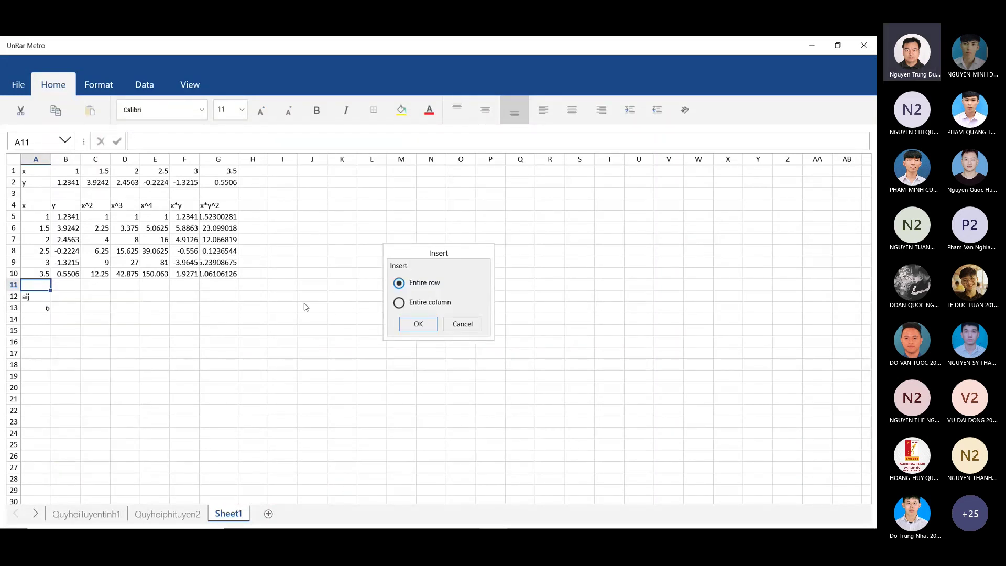
click(418, 323)
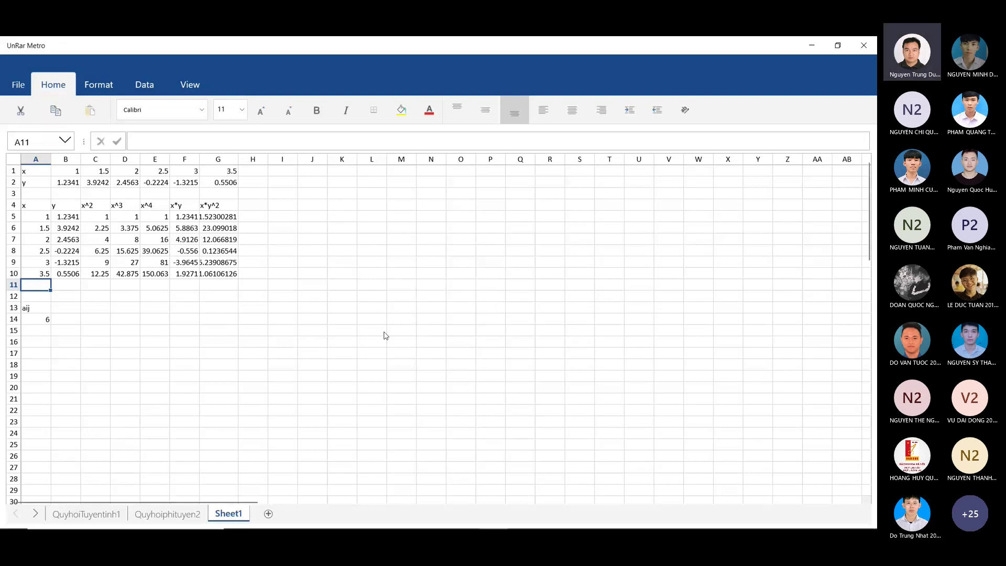
- Enter a SUM formula in A12 that totals the x values in A5:A10
click(39, 299)
text(=)
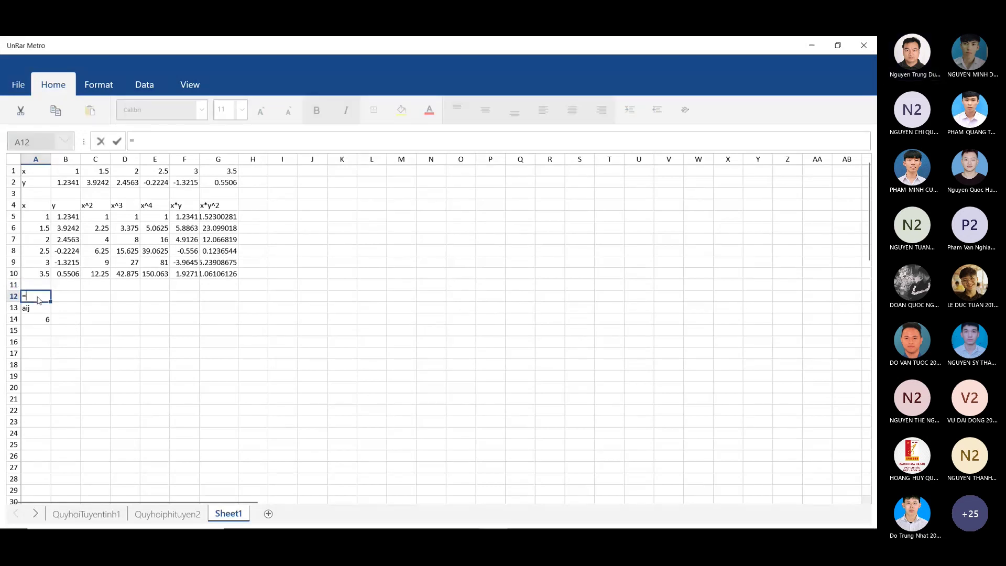
text(su)
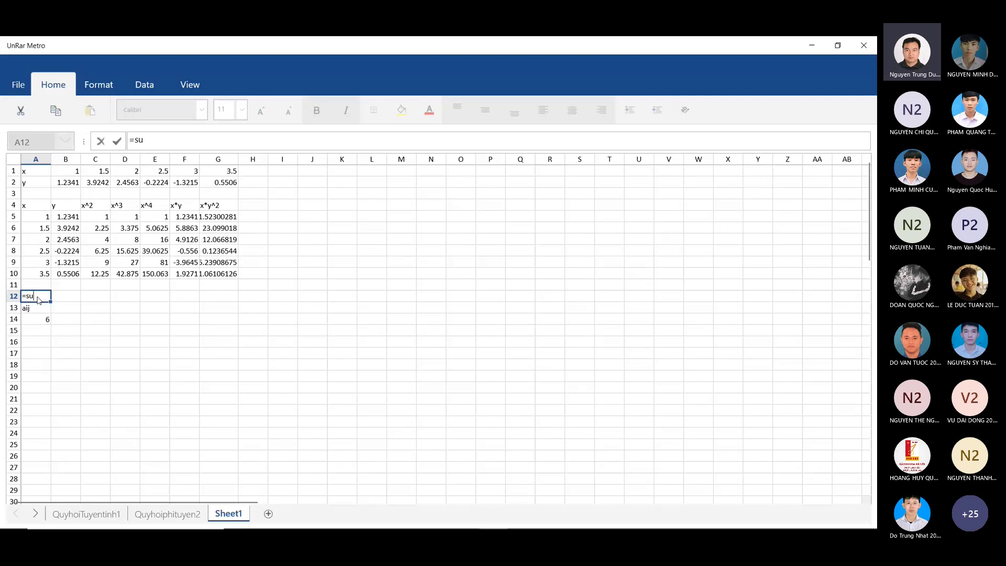
text(m()
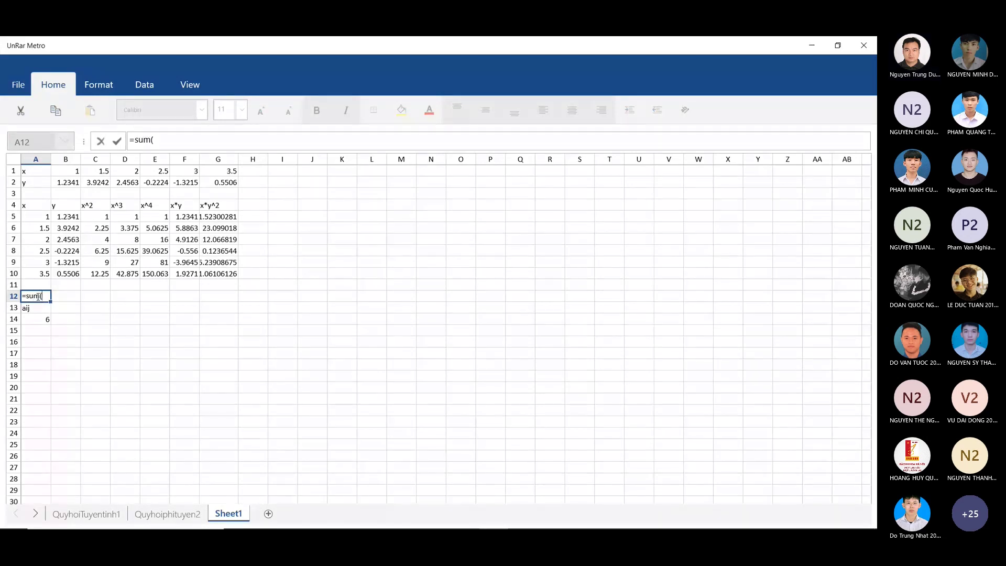
click(41, 216)
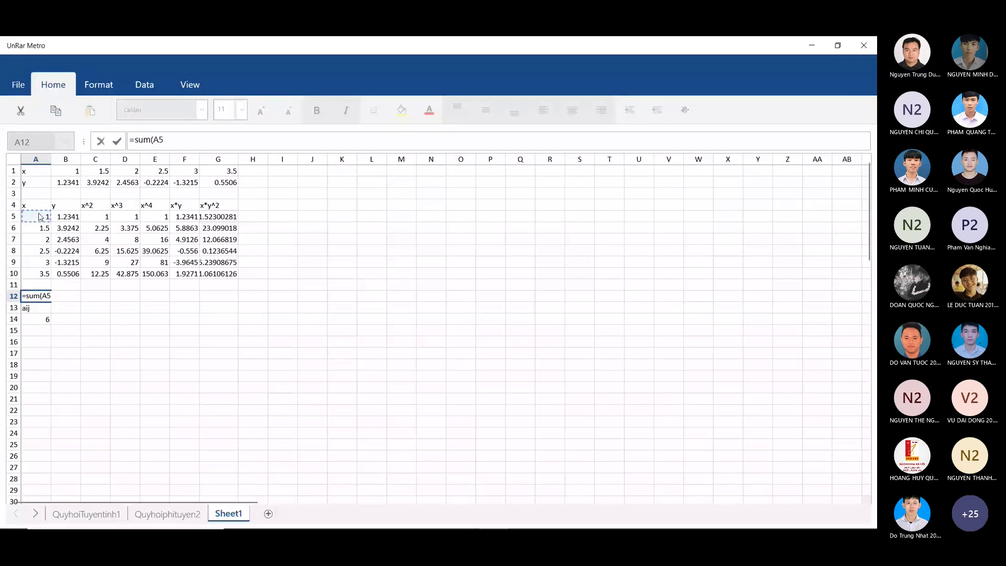
drag(40, 216, 42, 273)
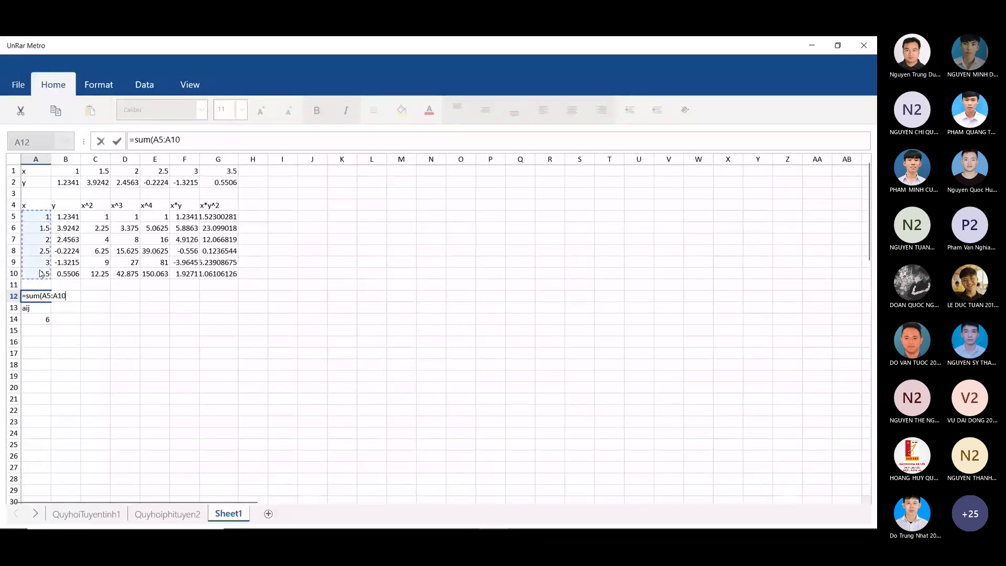
key(Return)
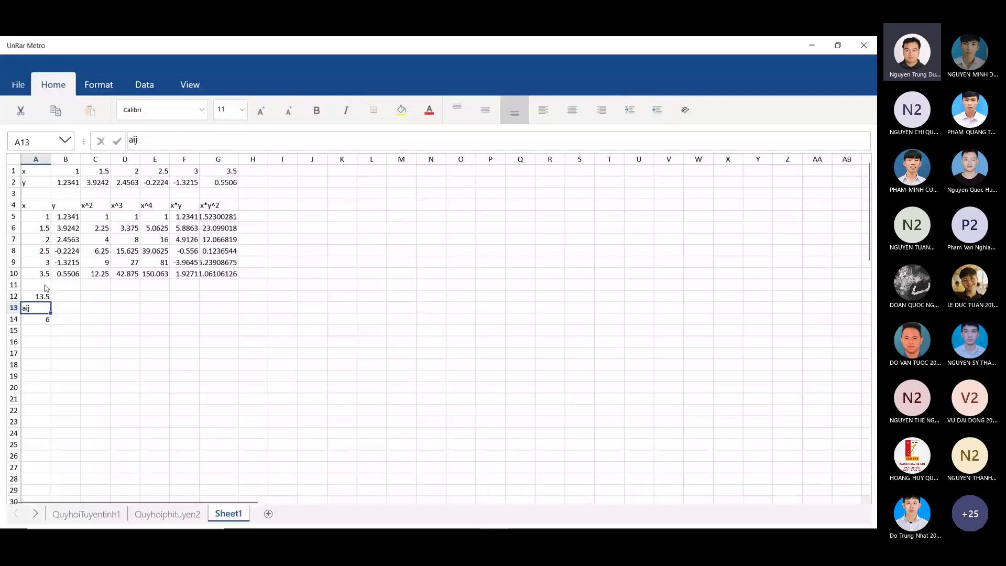
- Fill the SUM formula in A12 across to G12 to total every column of the calculation table
click(67, 318)
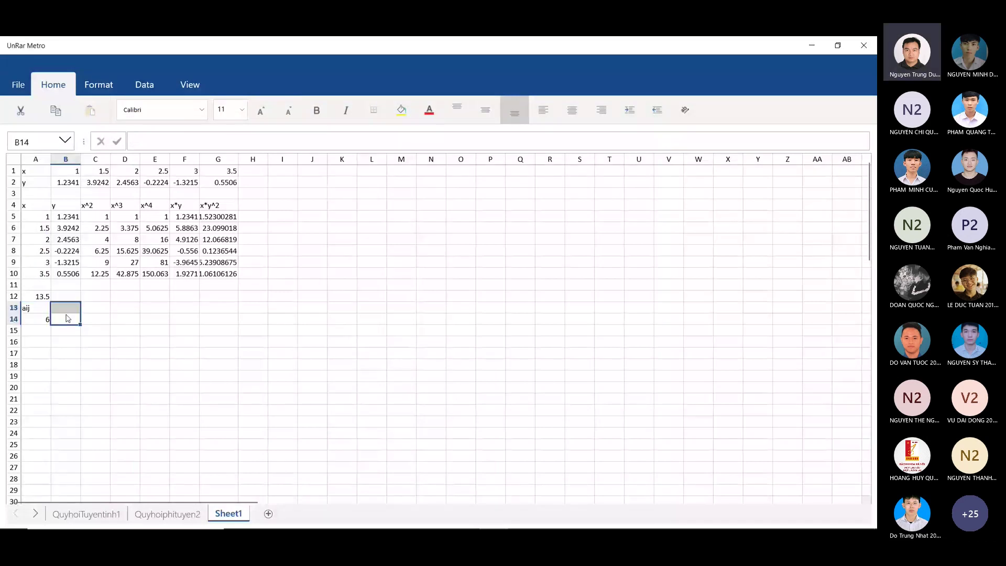
click(67, 318)
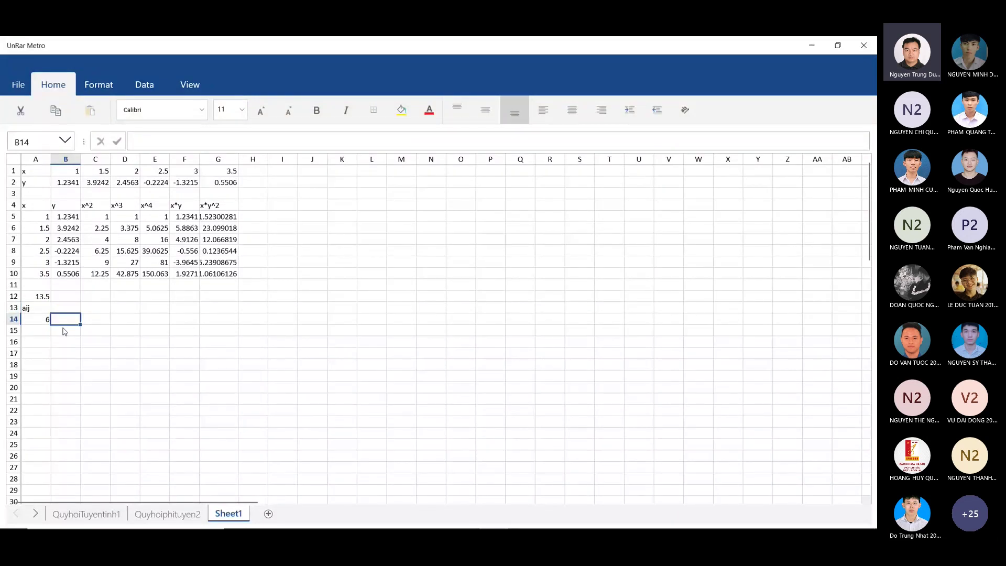
click(40, 297)
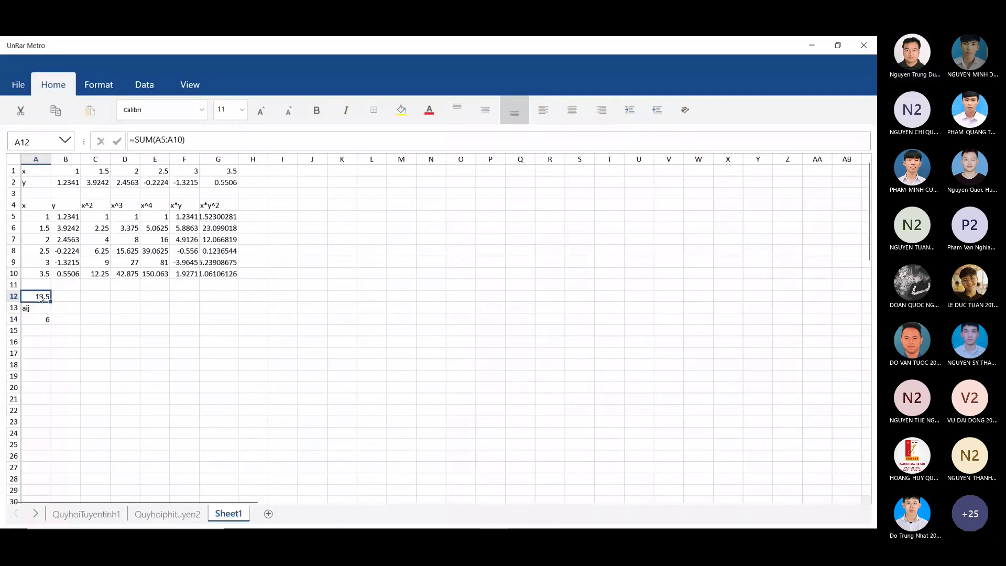
drag(51, 301, 206, 304)
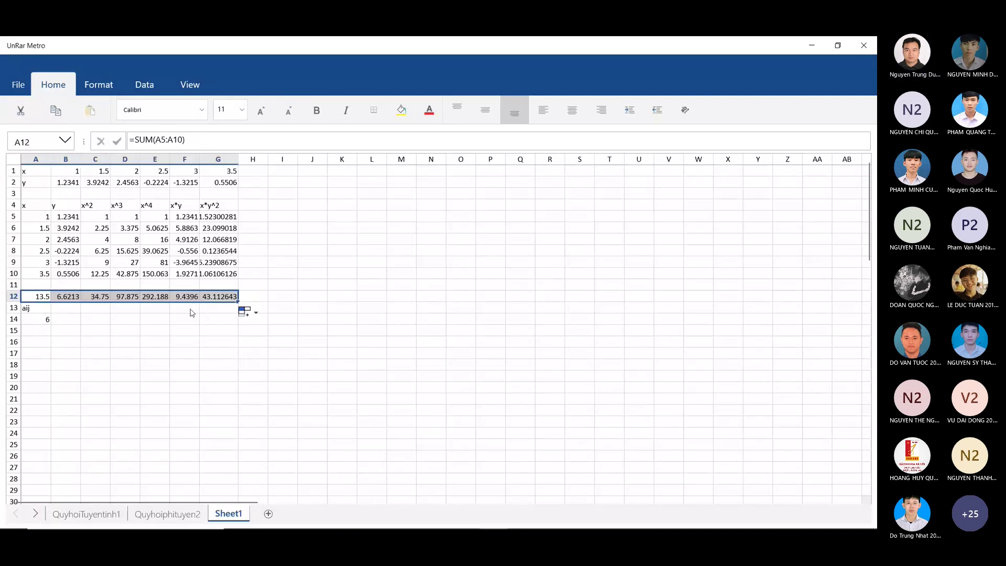
- Enter =A12 in A15, below the first coefficient, to reference the x total
click(66, 322)
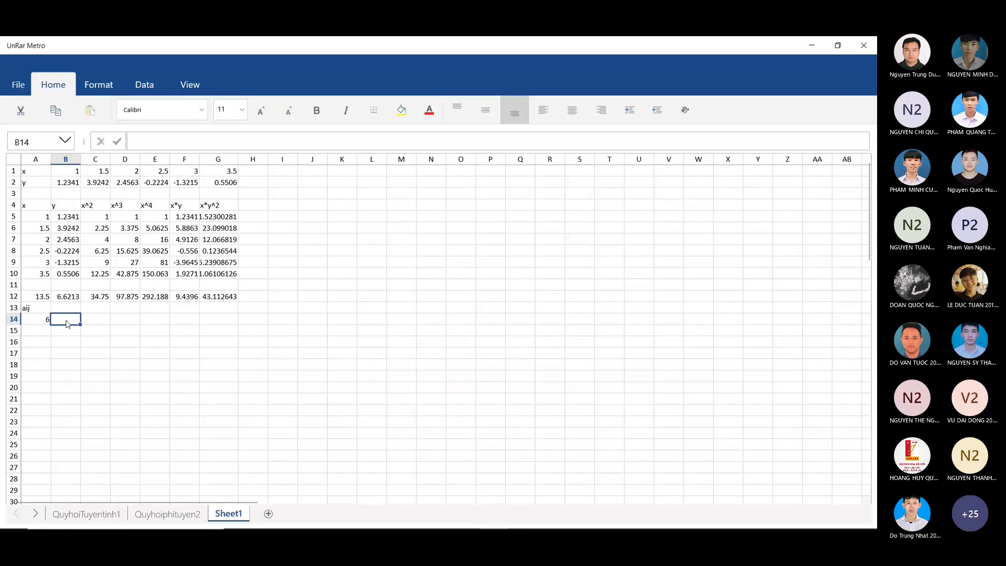
click(43, 330)
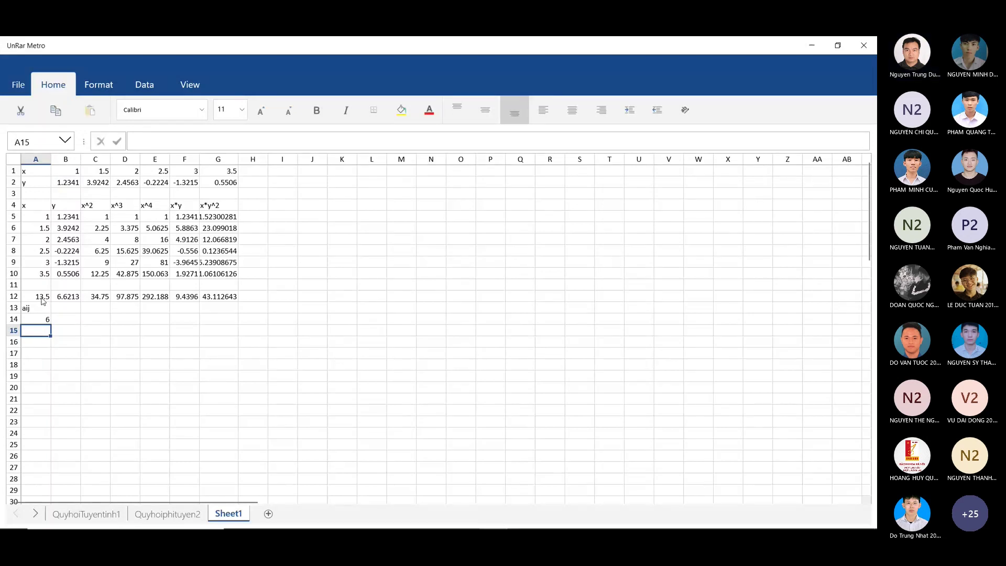
text(13.5)
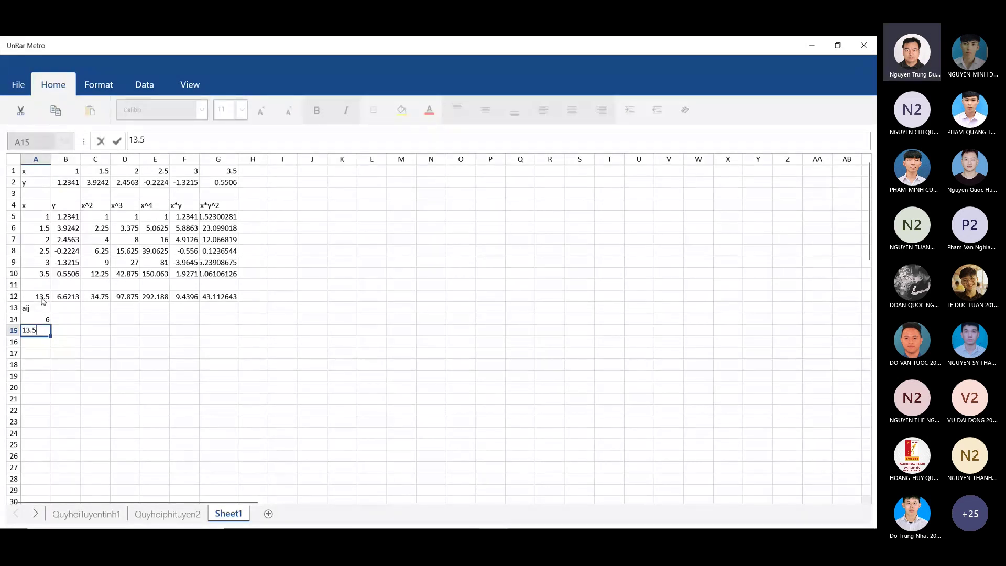
key(BackSpace)
key(BackSpace)
key(BackSpace)
key(BackSpace)
text(=)
click(45, 299)
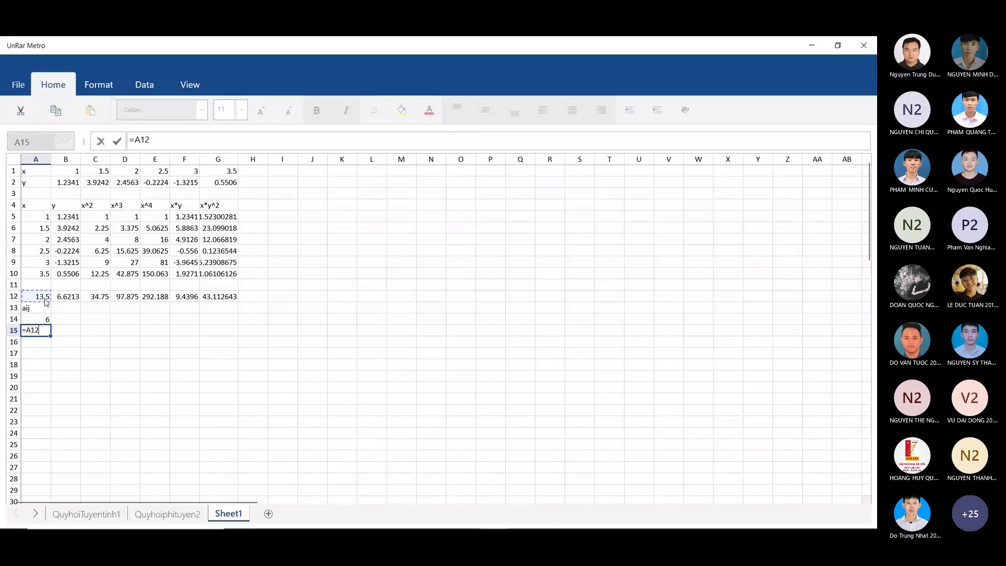
key(Return)
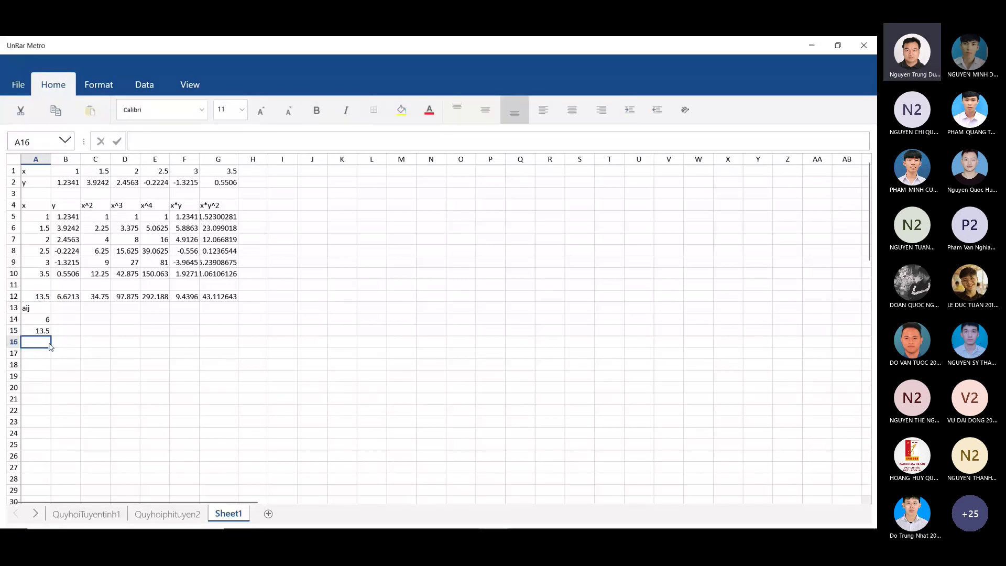
- Enter =A12 in B14, beside the first coefficient, to reference the x total
click(46, 334)
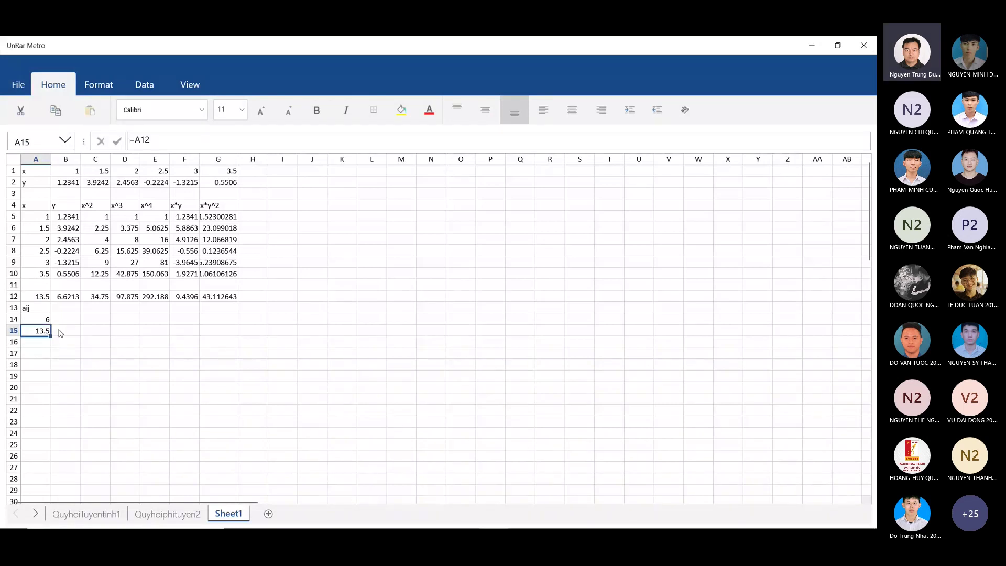
click(70, 322)
text(=)
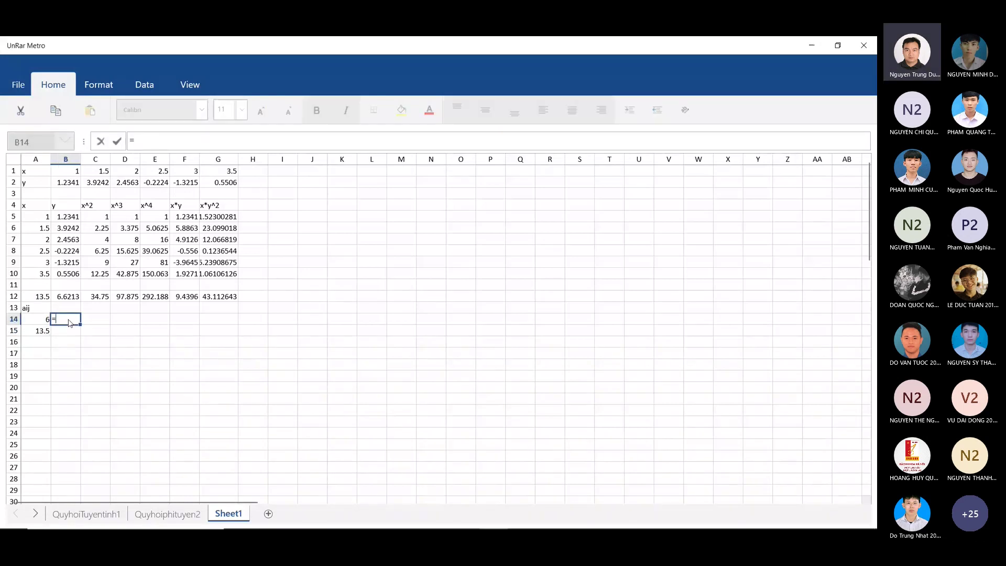
click(39, 299)
key(Return)
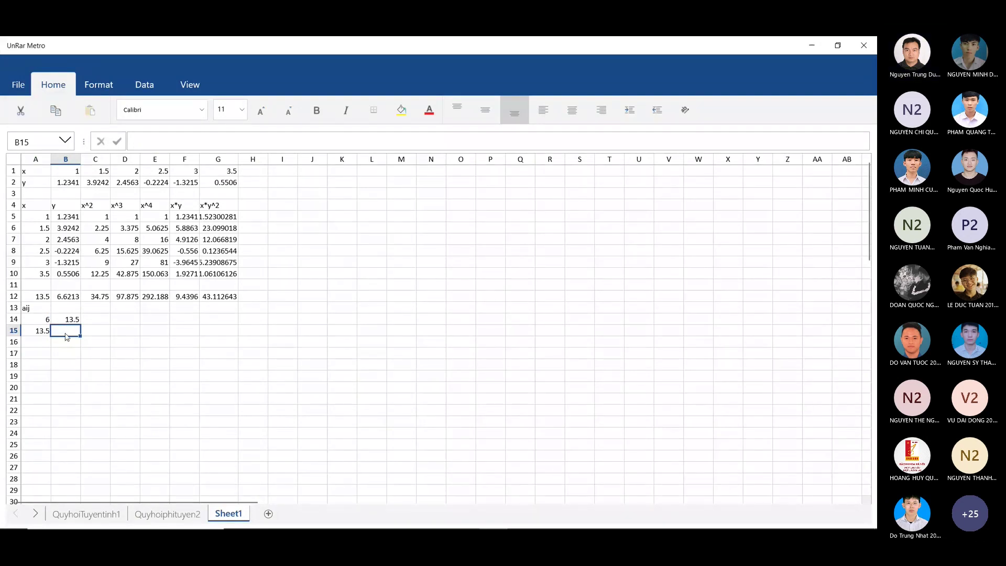
- Enter =C12 in B15, C14 and A16 so the matrix diagonal references the x^2 total
text(=)
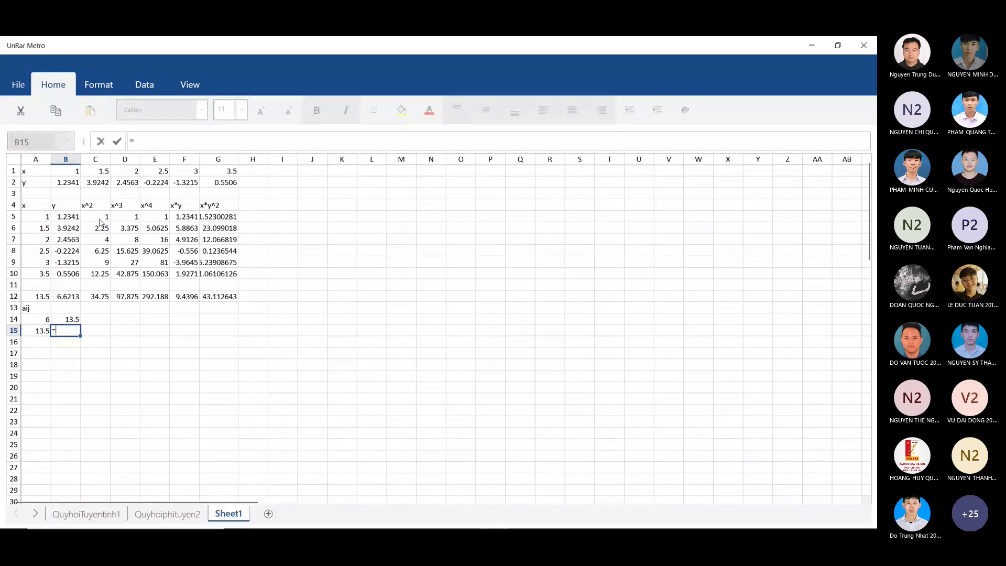
click(97, 299)
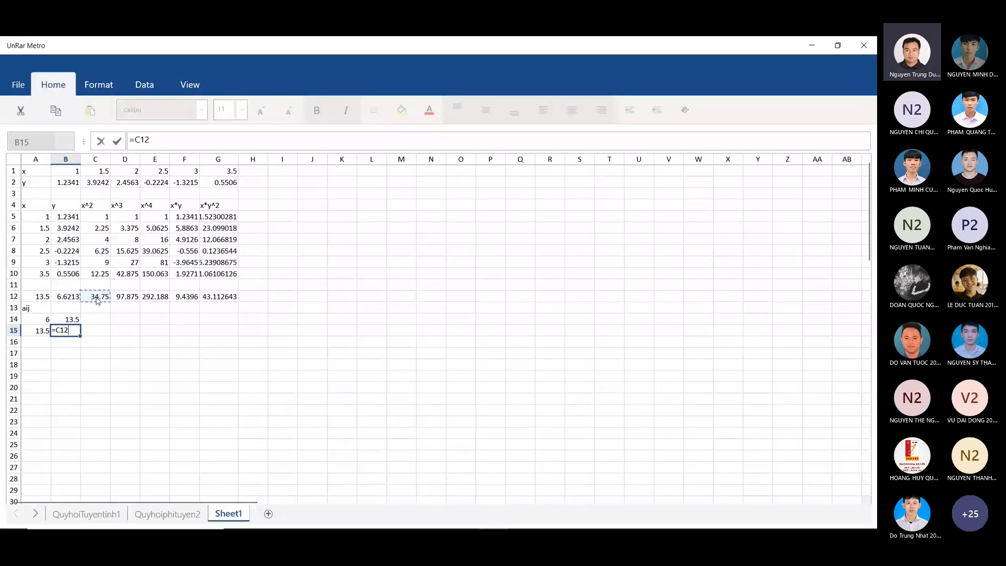
key(Return)
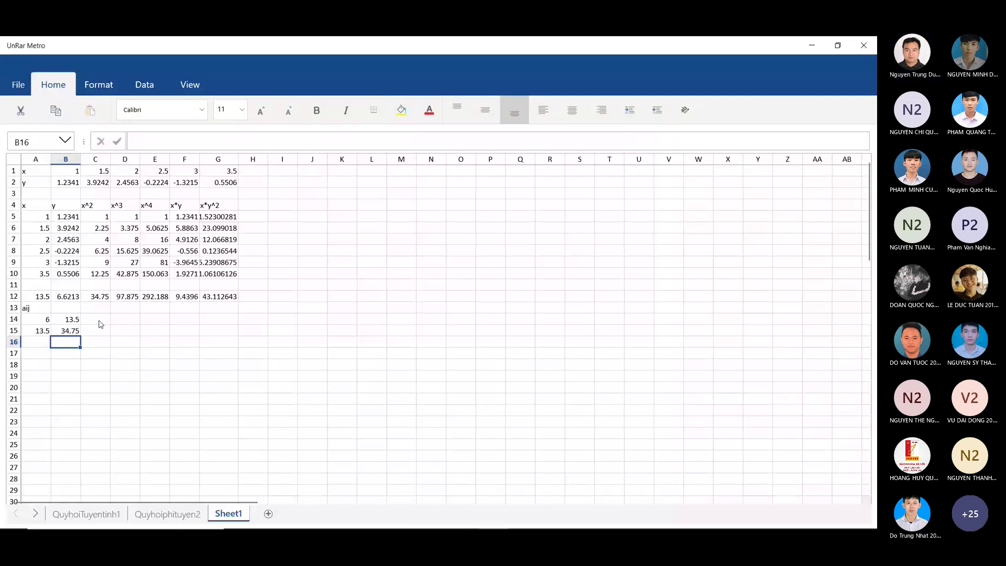
click(99, 322)
text(=)
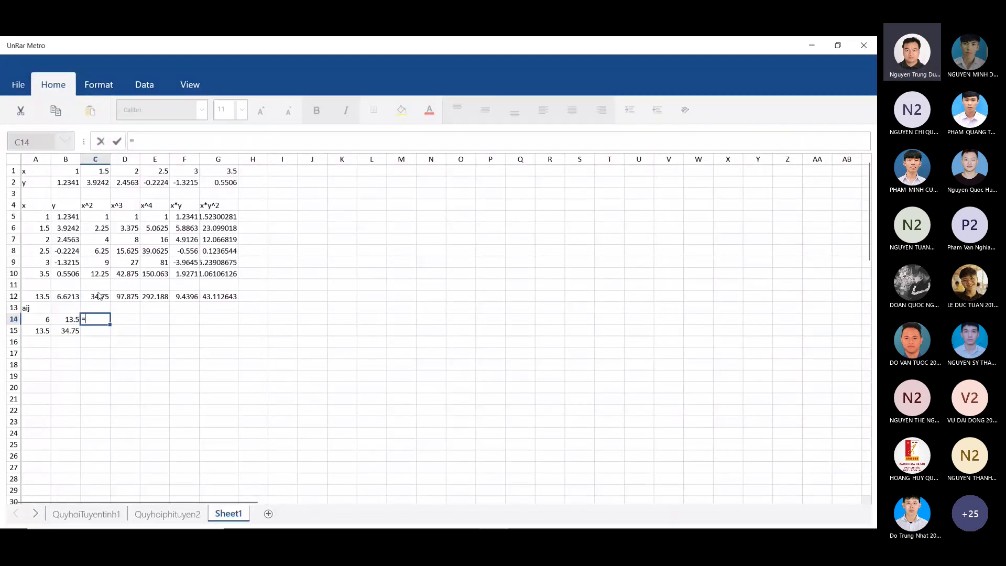
click(99, 296)
key(Return)
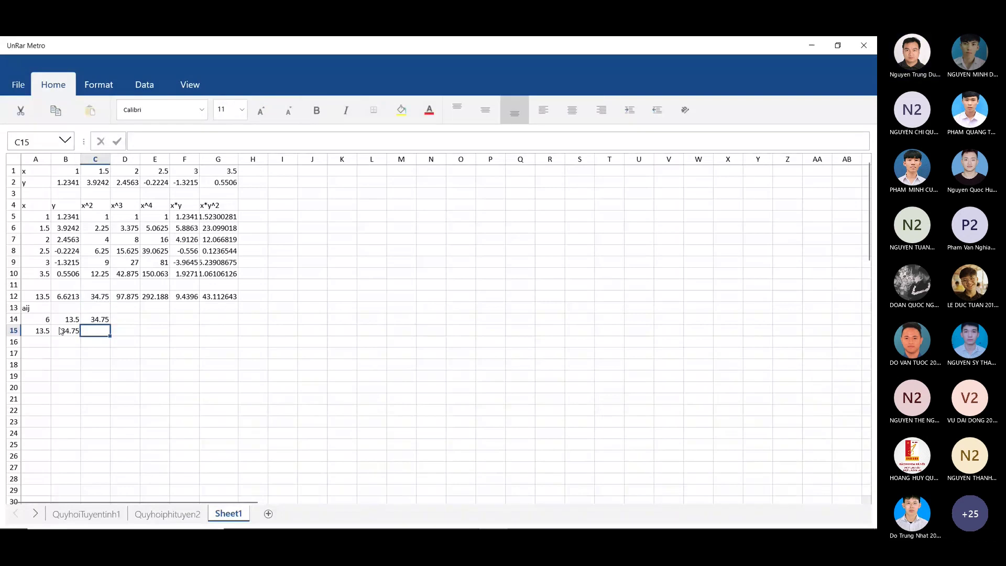
click(41, 346)
text(=)
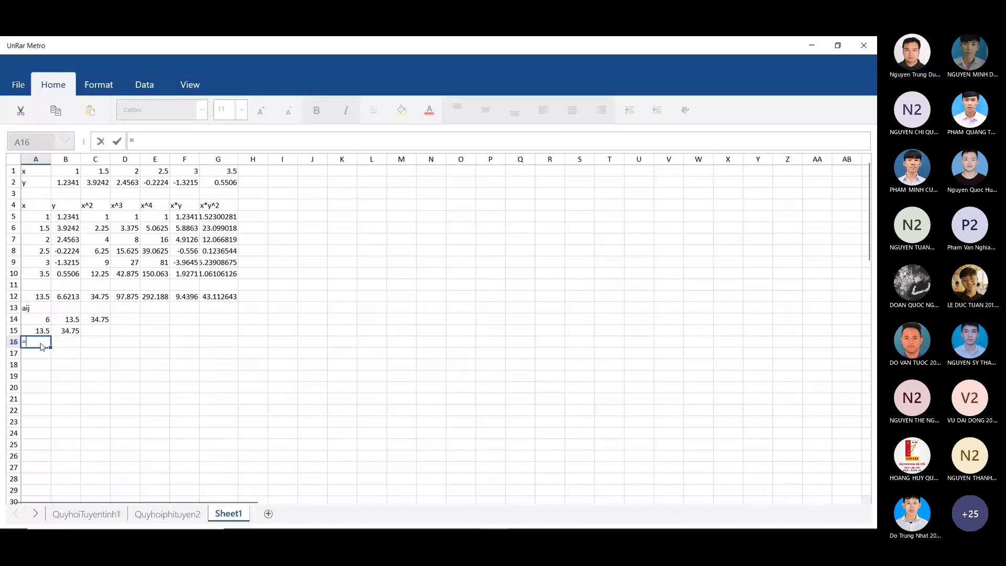
click(98, 298)
key(Return)
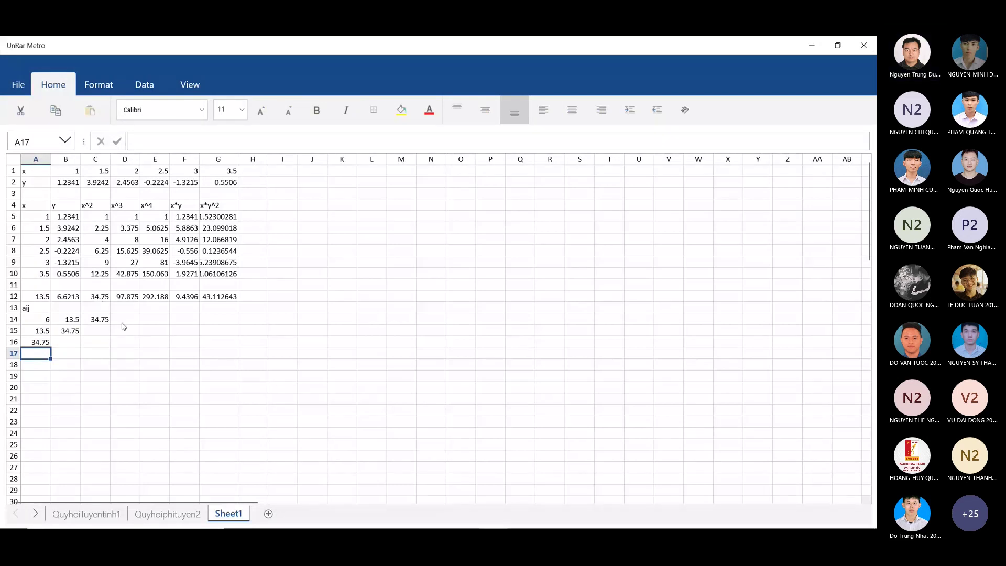
- Enter =D12 in C15 to reference the x^3 total
click(100, 332)
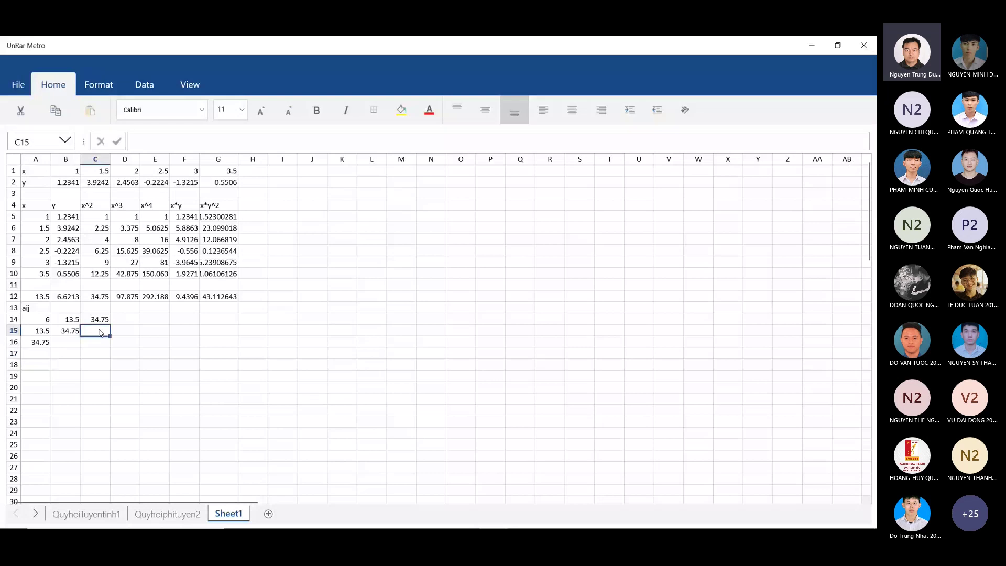
text(=)
click(128, 297)
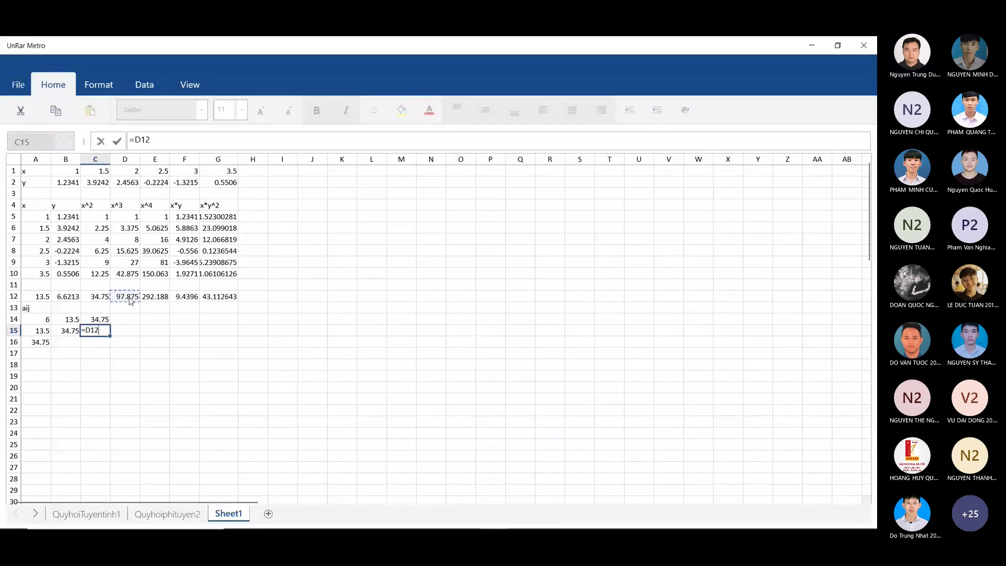
key(Return)
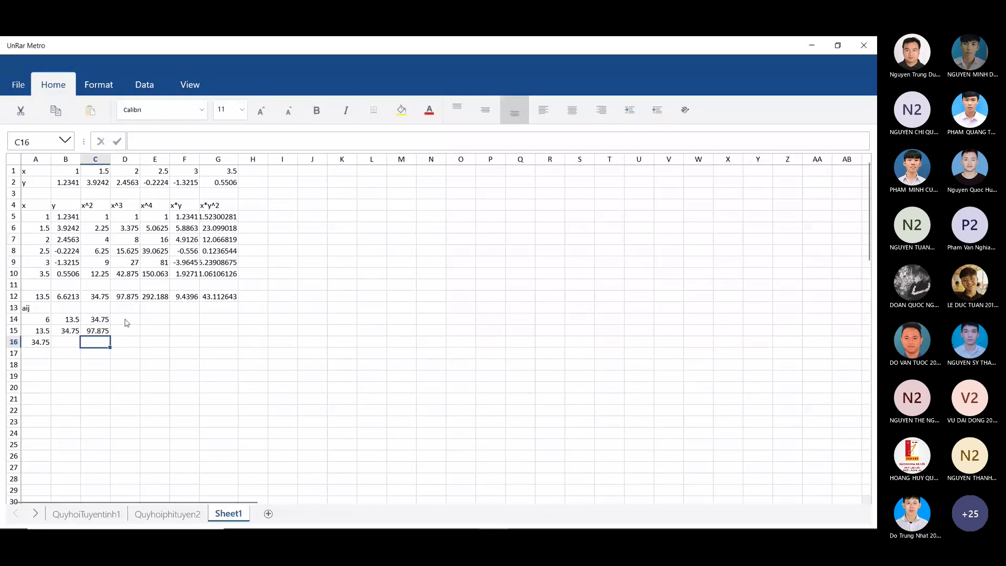
- Enter =D12 in D14, in a fourth column of the aij matrix
click(126, 323)
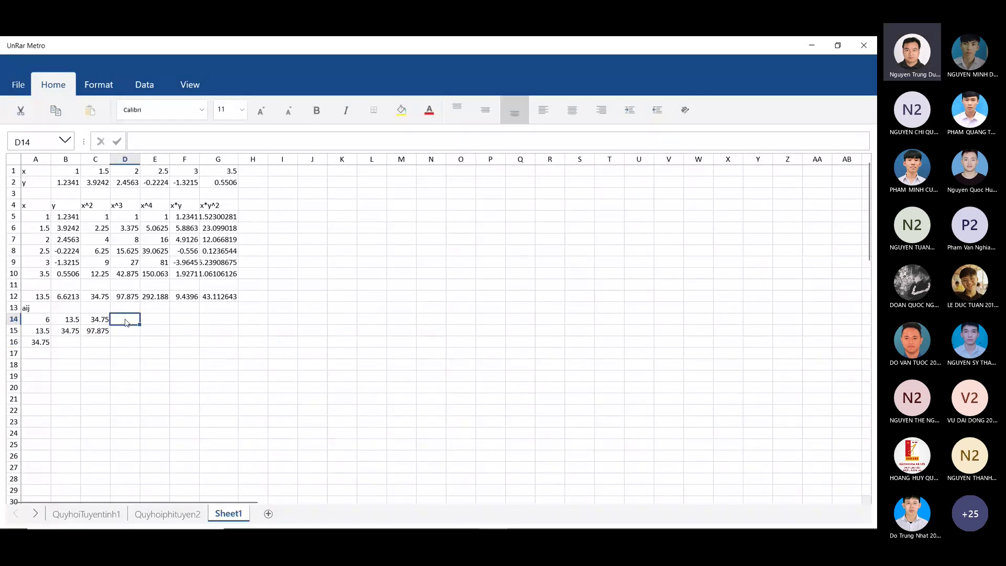
text(=)
click(132, 302)
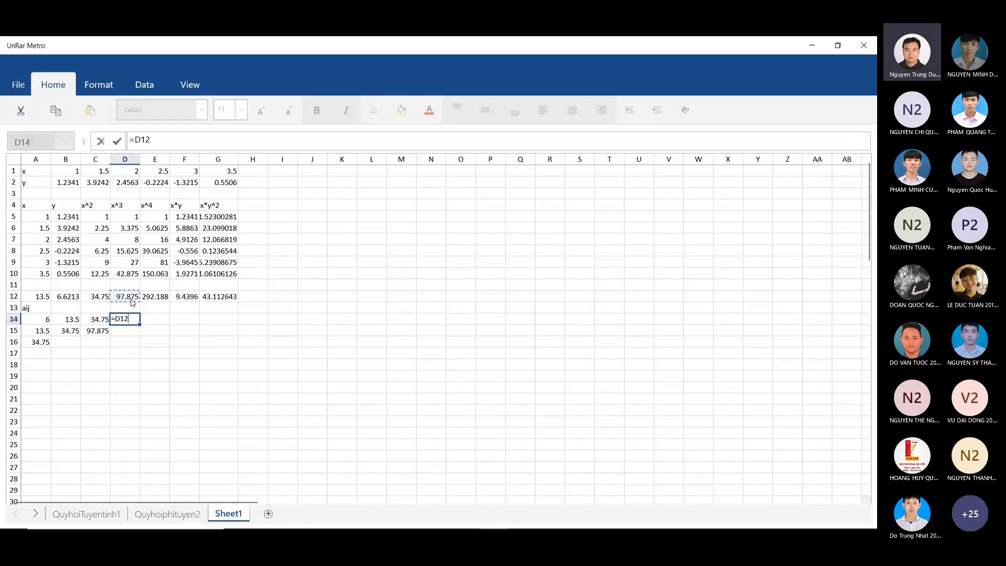
key(Return)
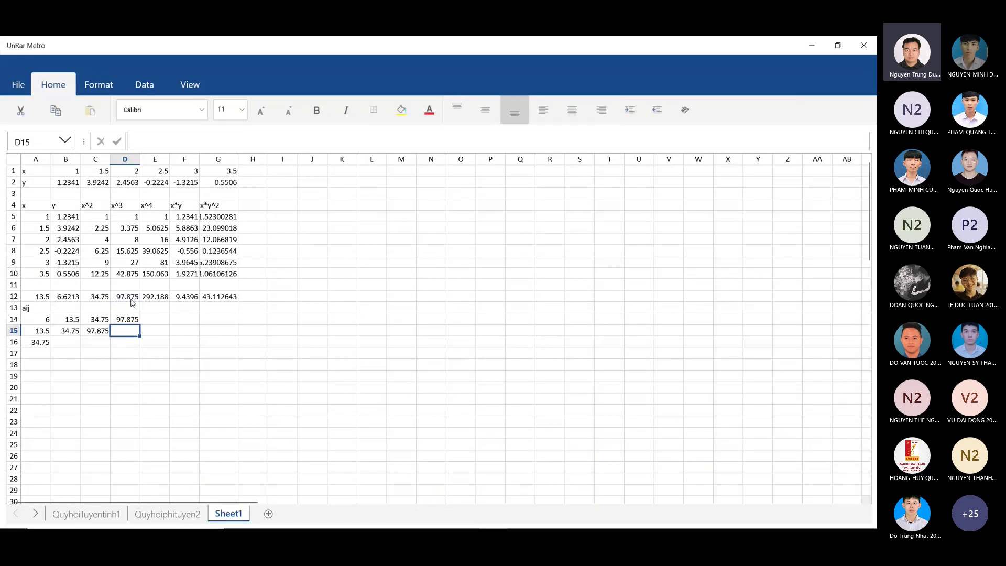
- Enter =D14 in B16 and clear the extra entry in D14
click(68, 345)
text(=)
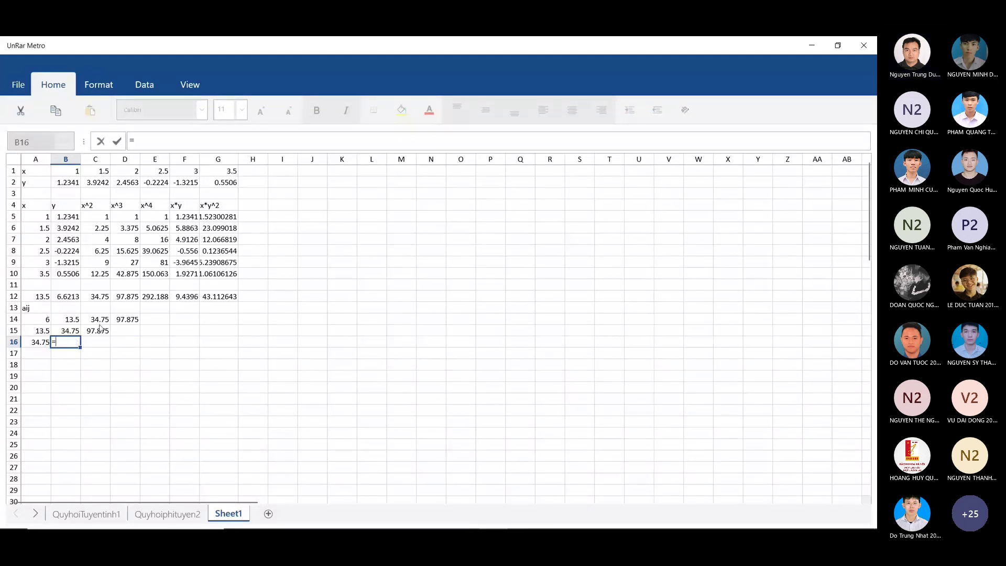
click(128, 321)
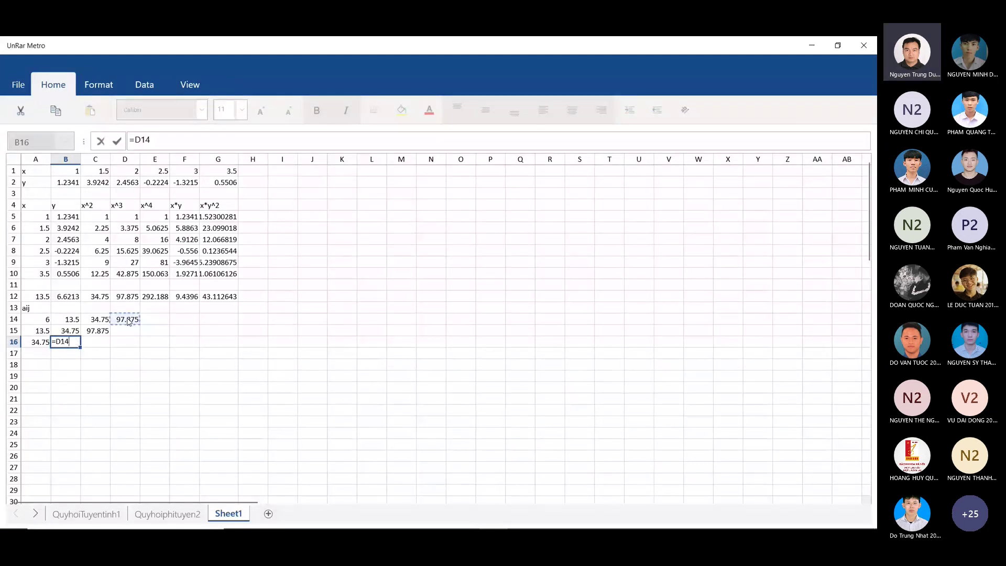
key(Return)
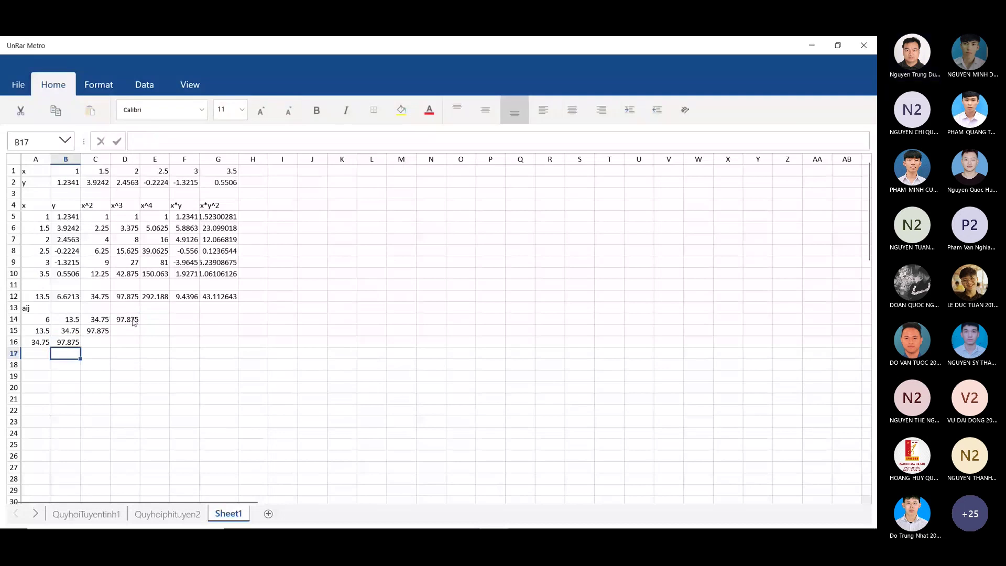
click(128, 322)
key(BackSpace)
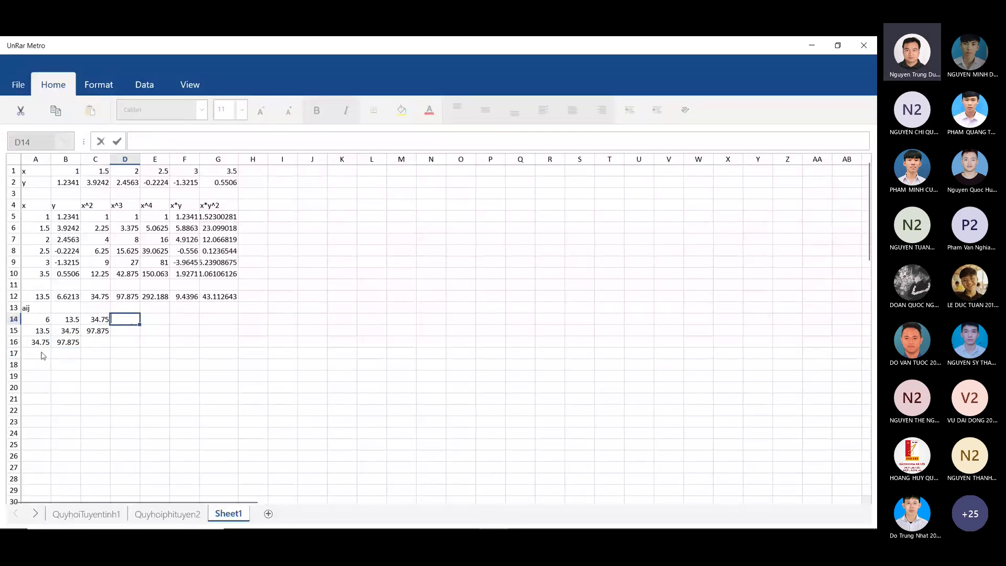
- Enter =E12 in C16 to reference the x^4 total
click(98, 343)
text(=)
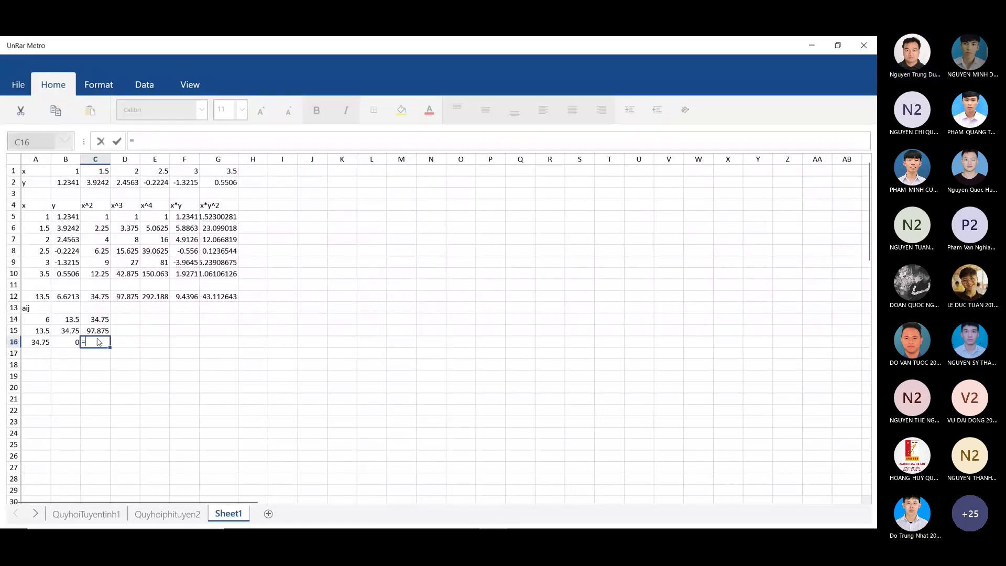
click(153, 298)
key(Return)
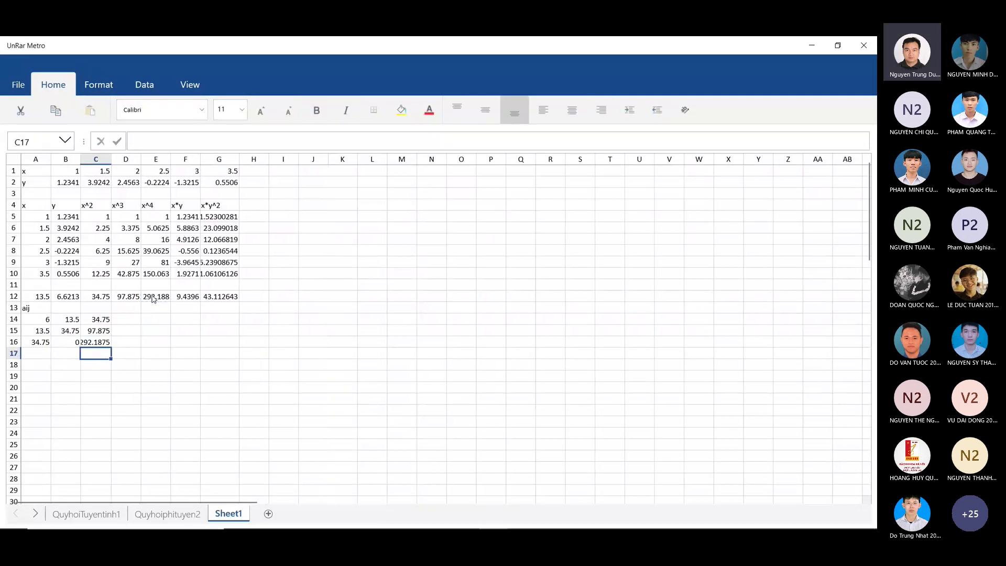
- Correct the formula in B16 to =D12 so it references the x^3 total
click(73, 344)
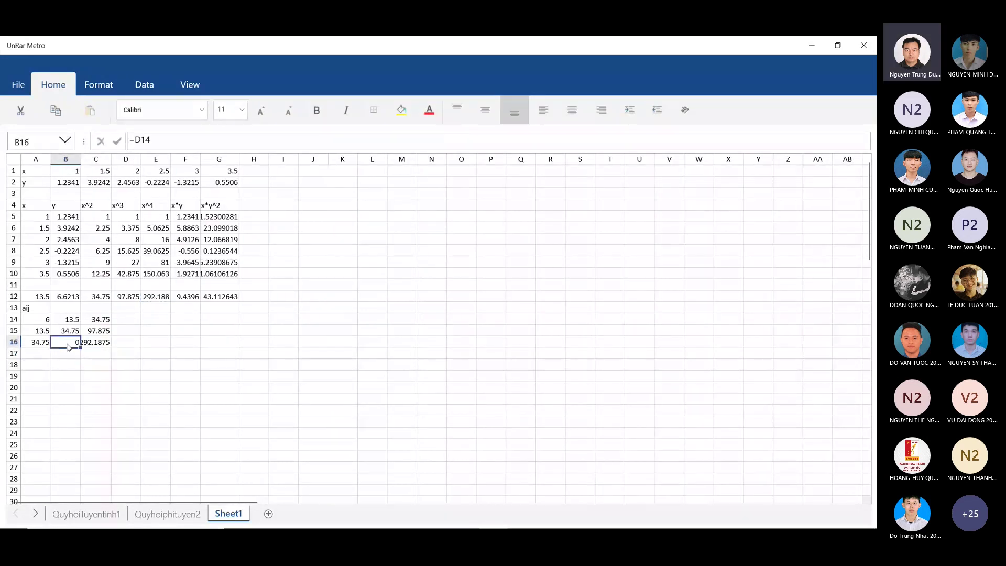
click(176, 137)
key(BackSpace)
key(BackSpace)
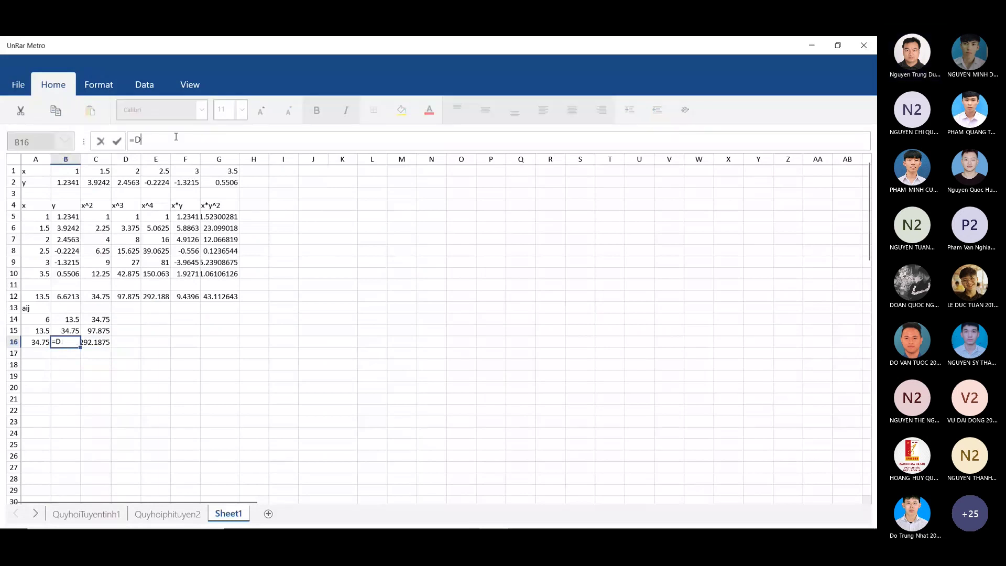
key(BackSpace)
click(135, 299)
key(Return)
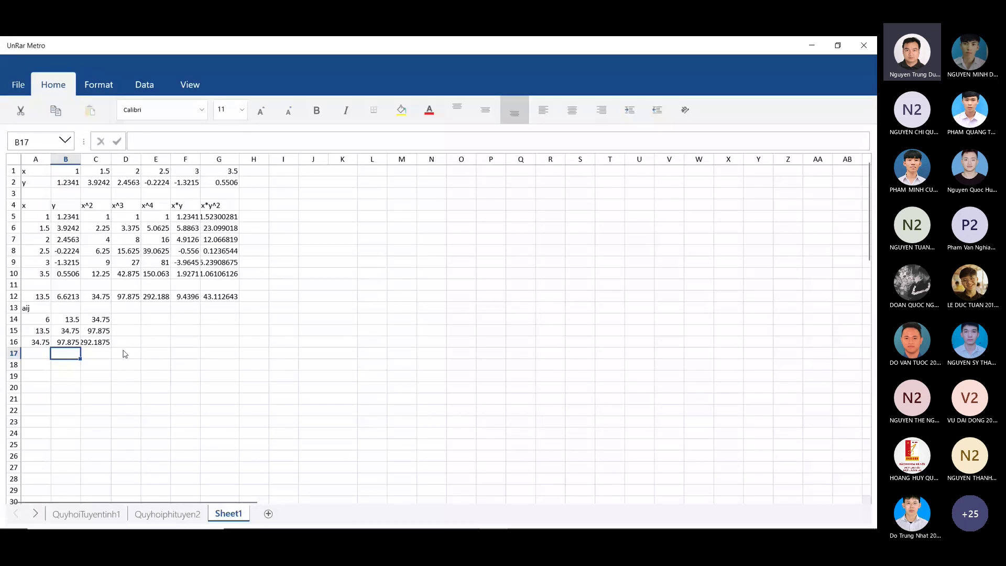
click(45, 370)
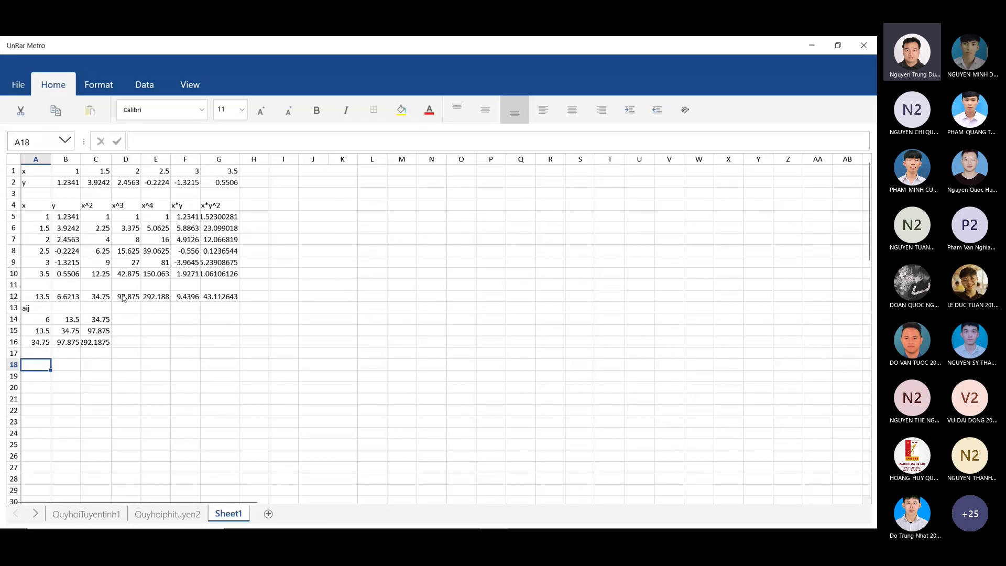
- Label E13 as bi and enter =B12 in E14 to reference the y total
click(145, 309)
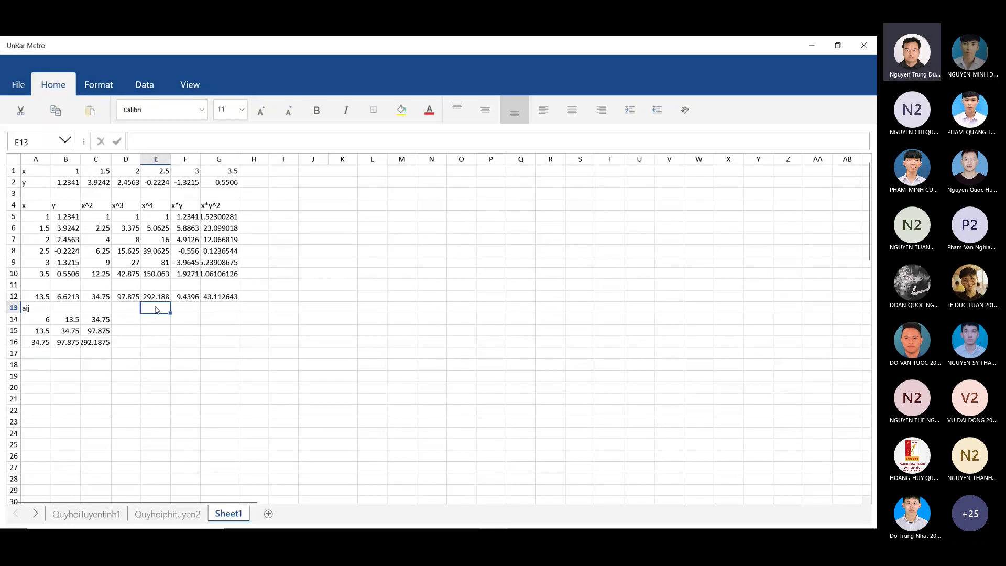
text(bi)
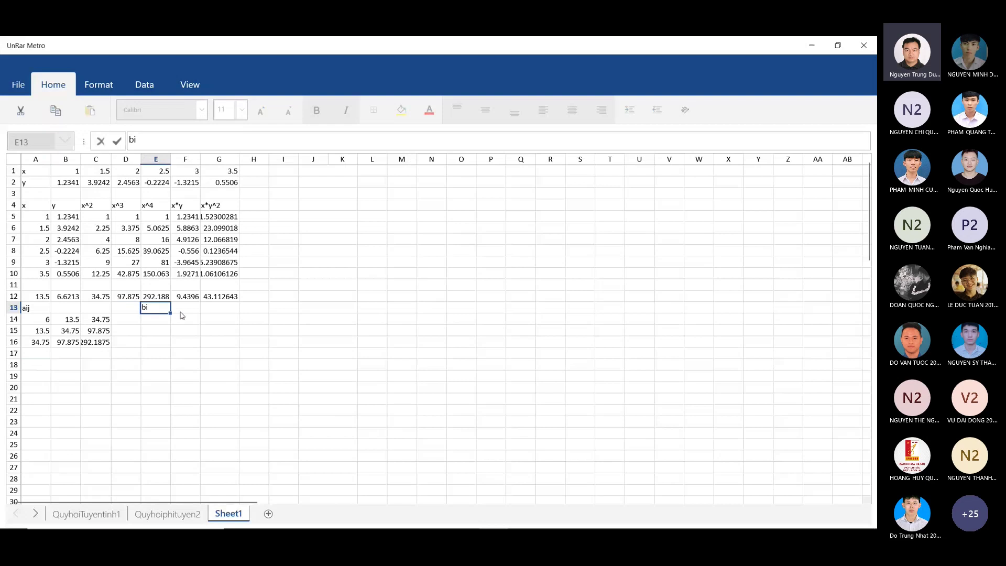
key(Return)
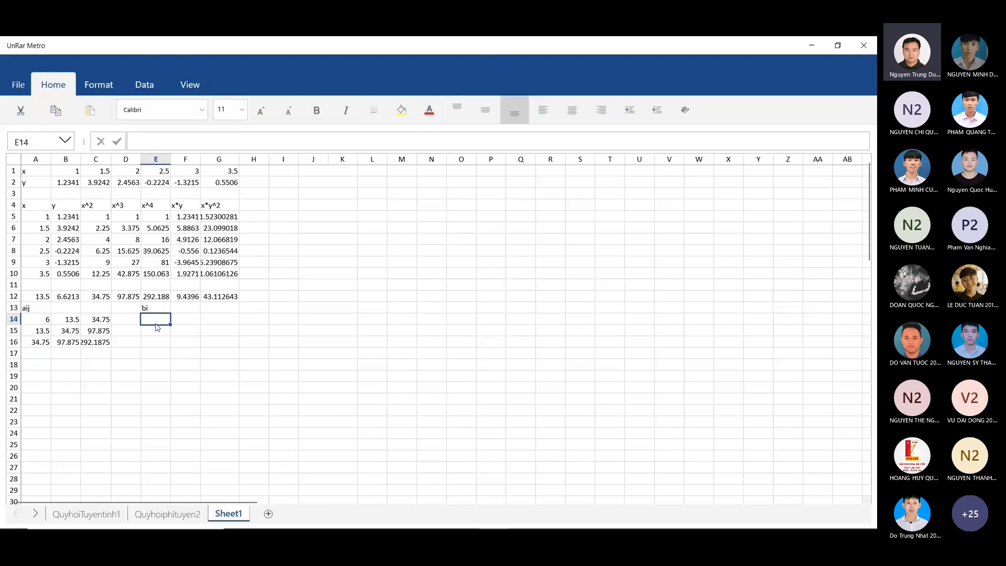
text(=)
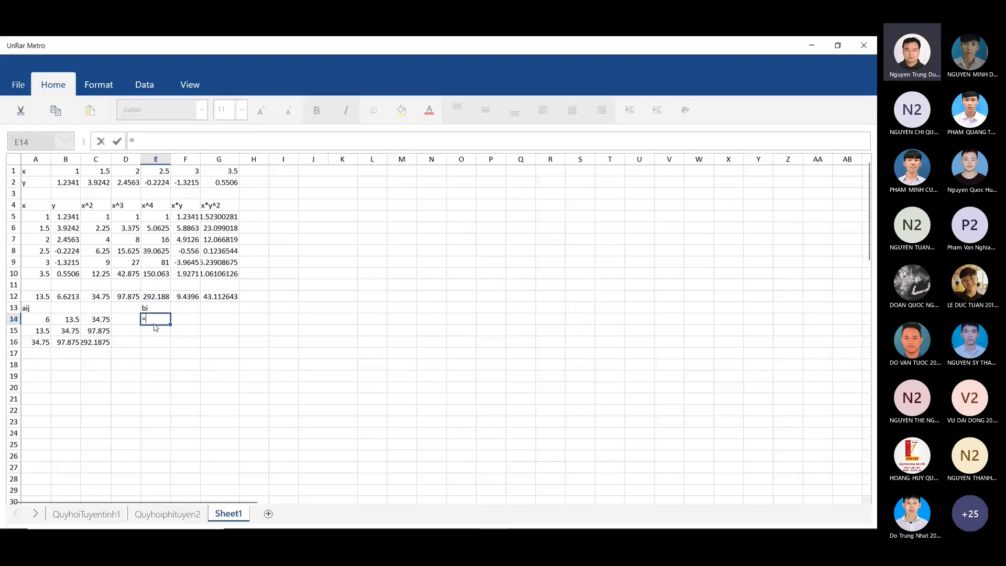
click(64, 296)
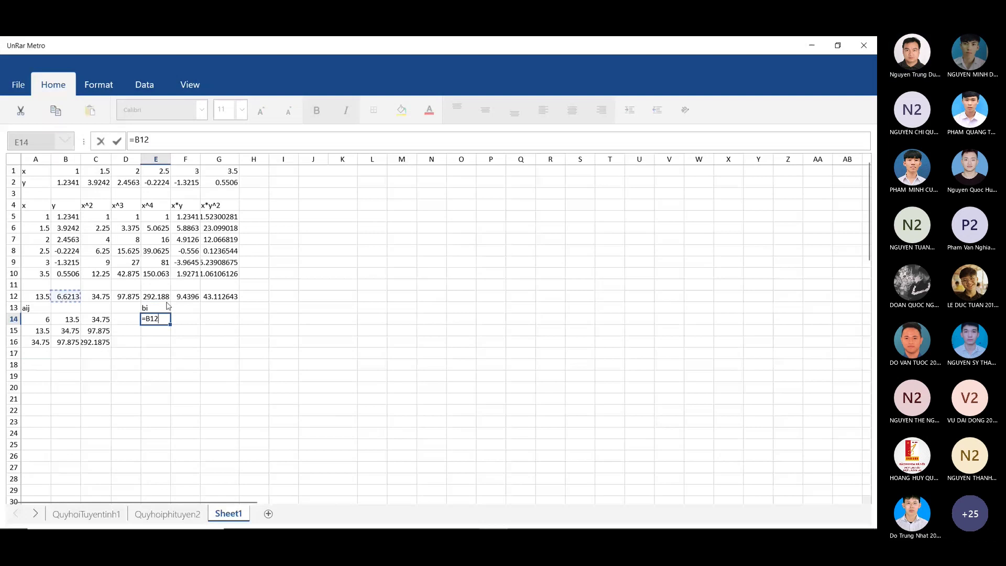
key(Return)
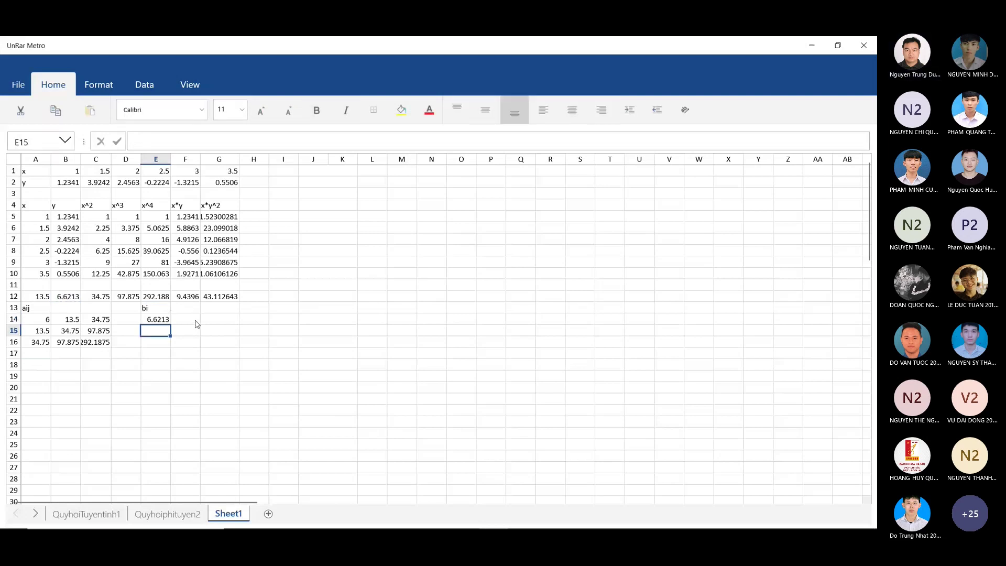
- Enter =F12 in E15 to reference the x*y total
text(=)
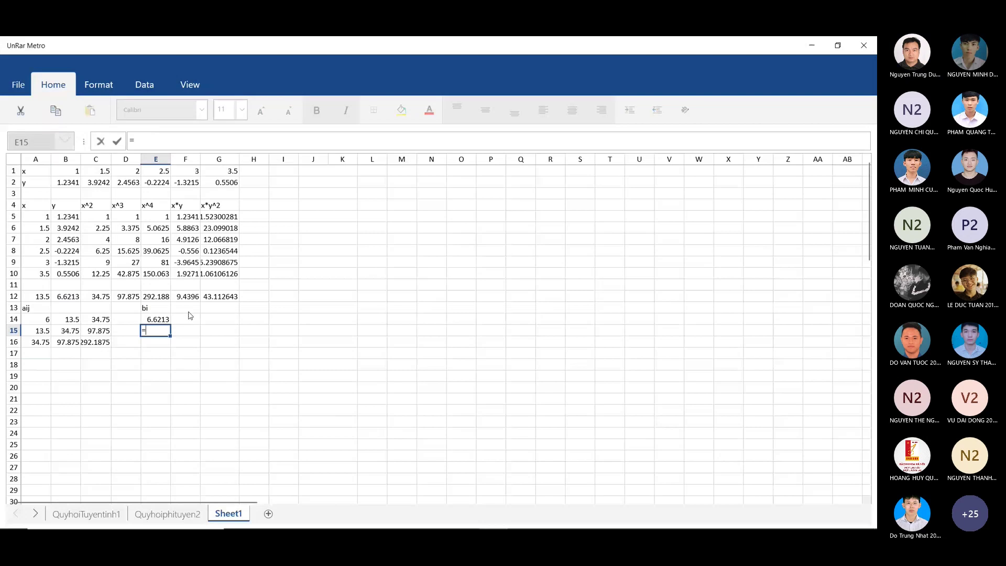
click(195, 298)
key(Return)
- Enter =F12 in F14, beside the first bi value
click(184, 321)
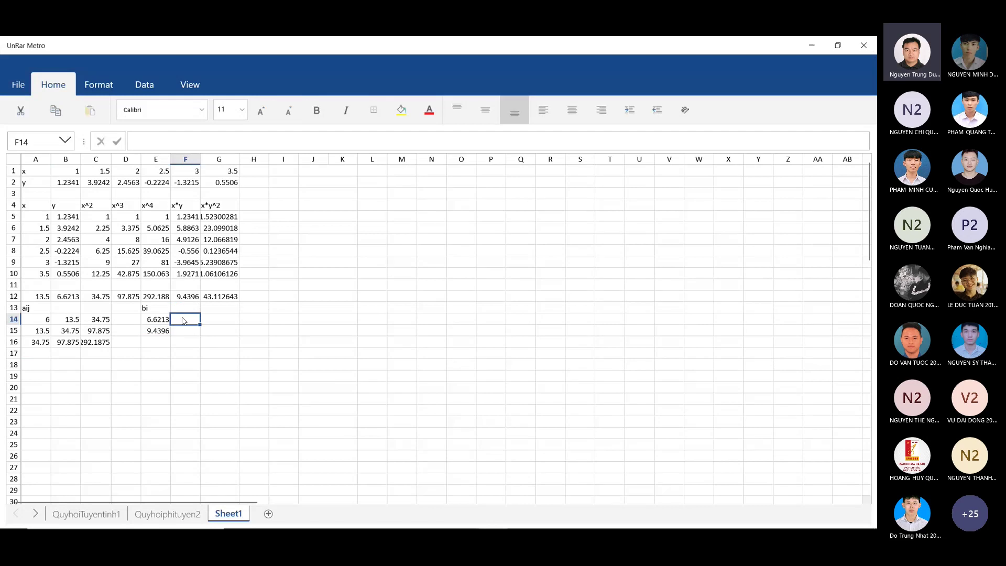
text(=)
click(183, 299)
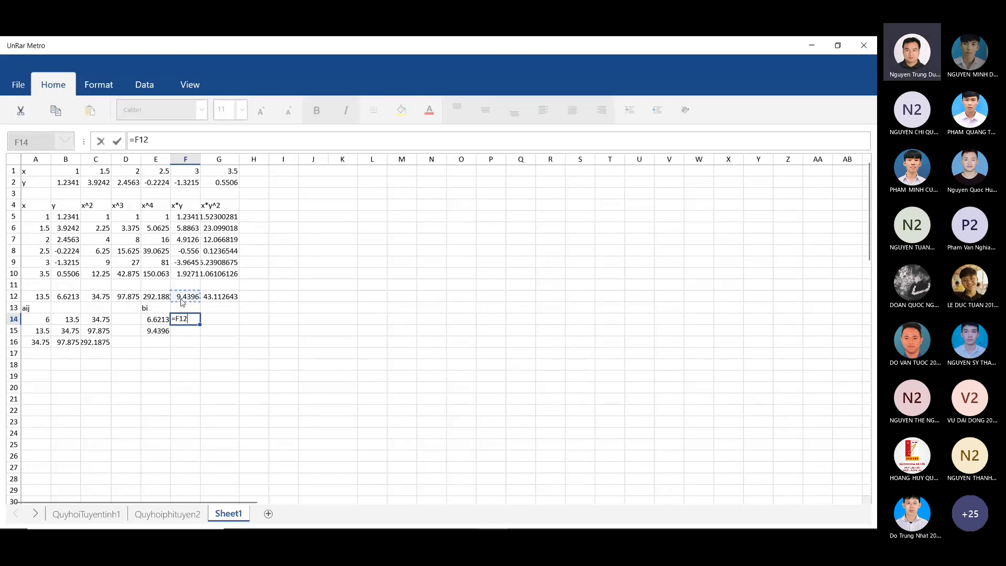
key(Return)
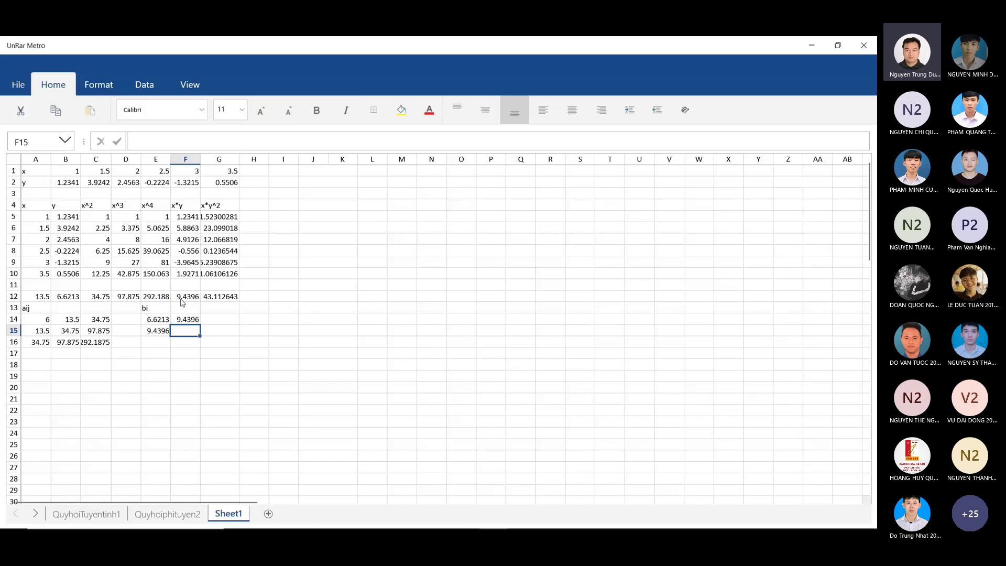
- Enter =G12 in E16 to reference the x*y^2 total
click(162, 342)
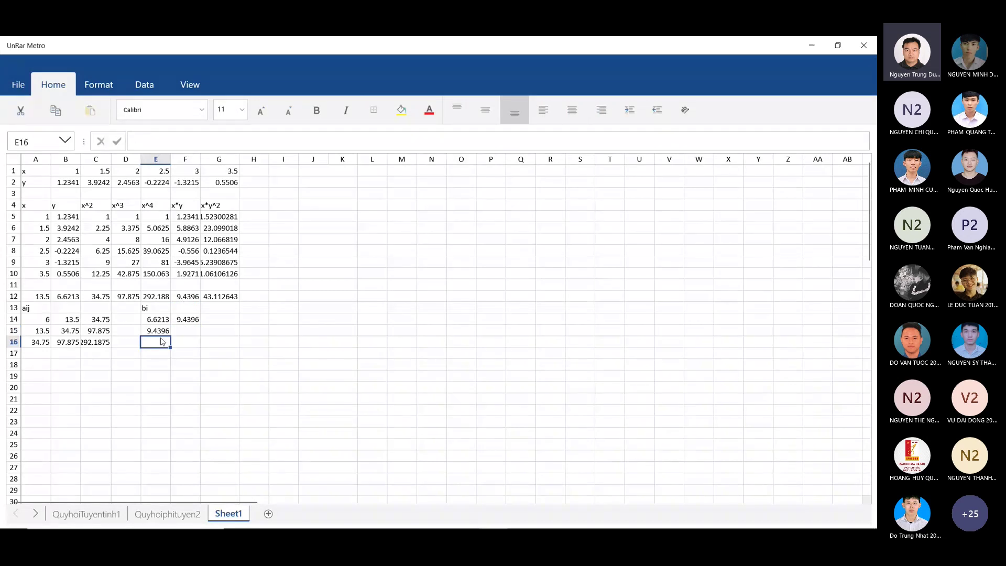
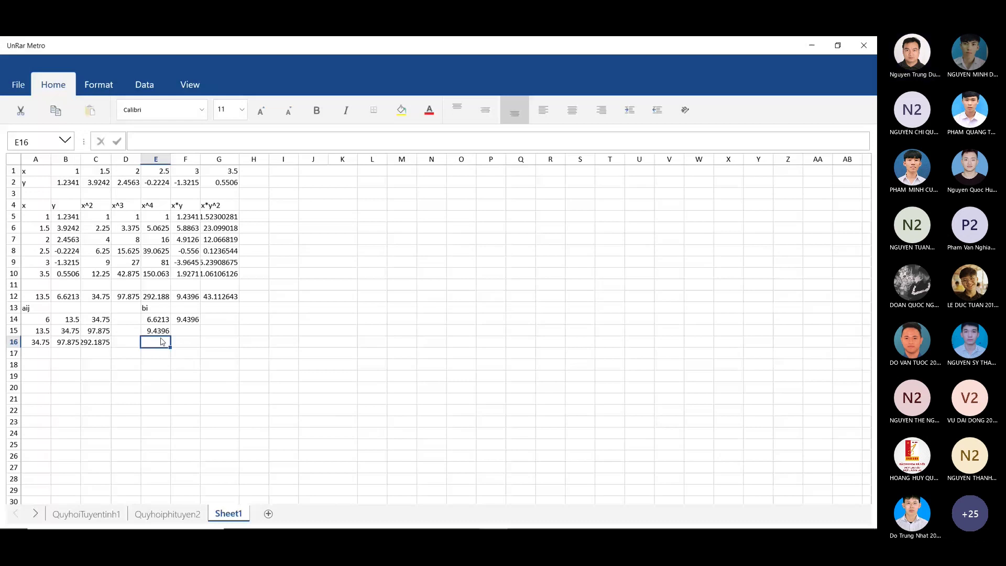
text(=)
click(217, 297)
key(Return)
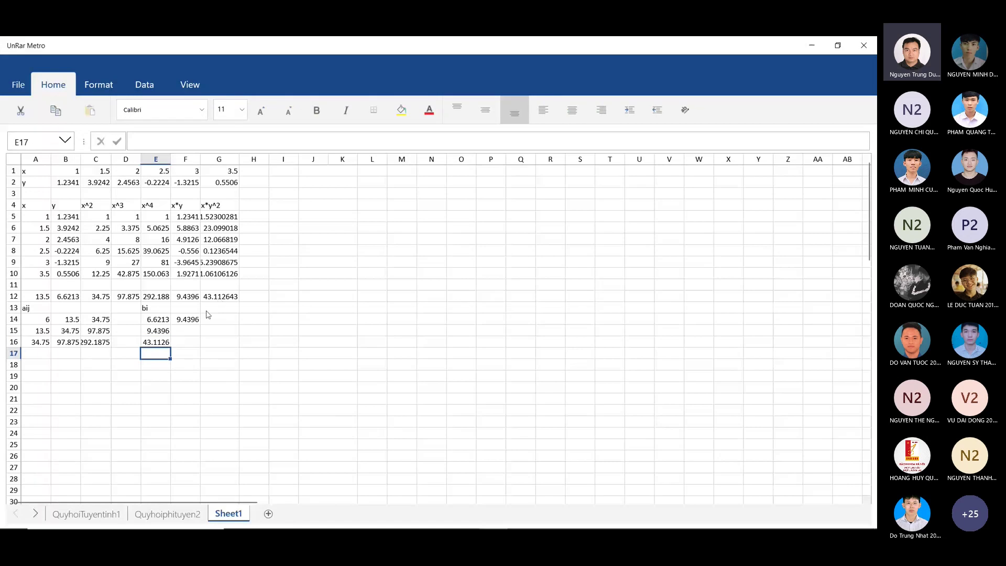
- Clear the extra entry in F14 beside the bi column
click(186, 320)
key(BackSpace)
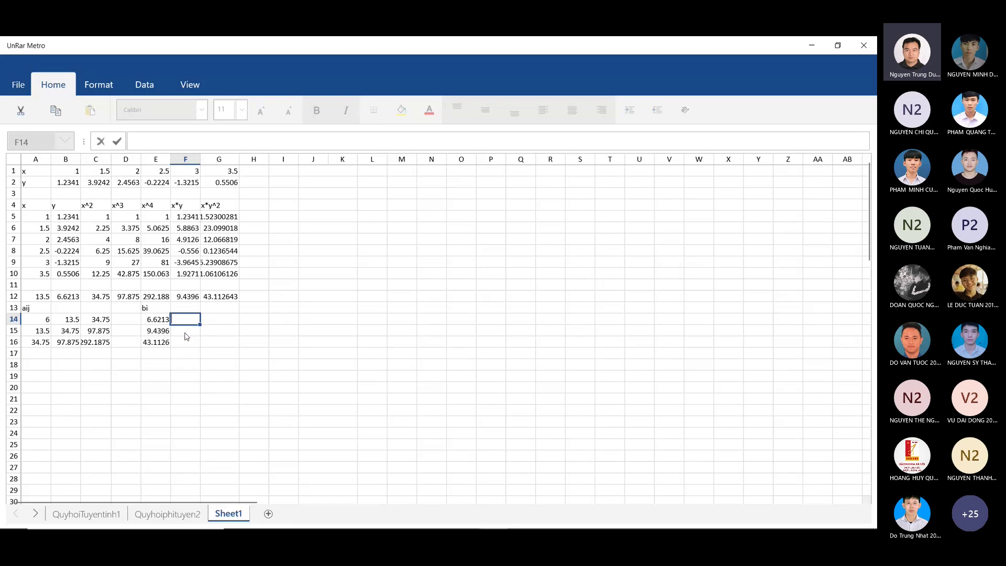
click(159, 355)
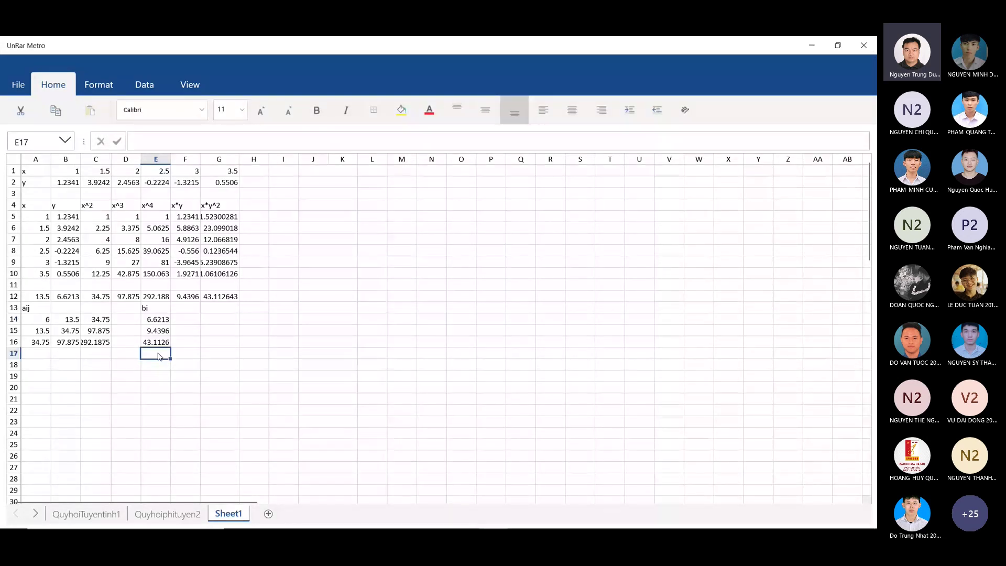
- Label G13 as a b c for the solution column
click(226, 310)
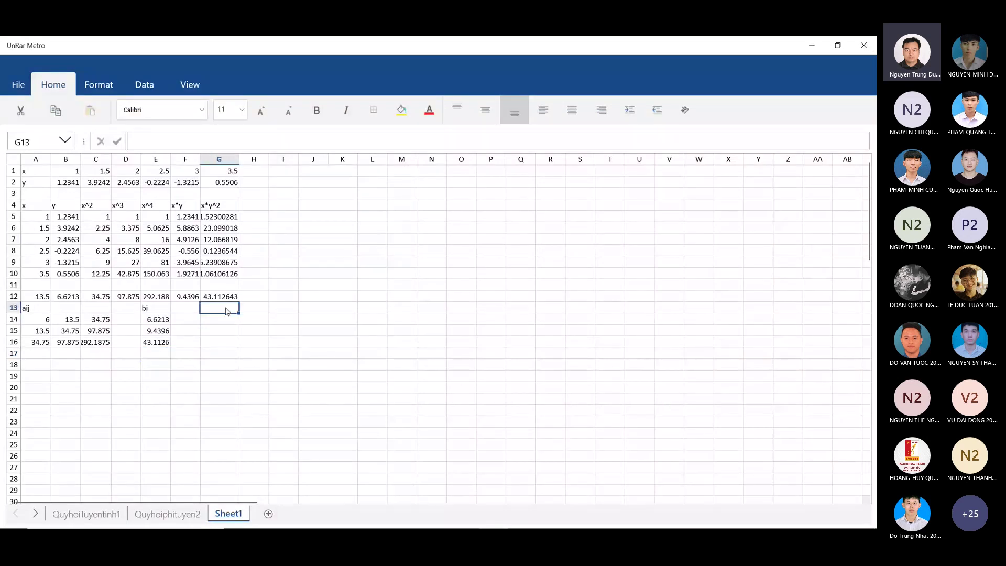
text(ab)
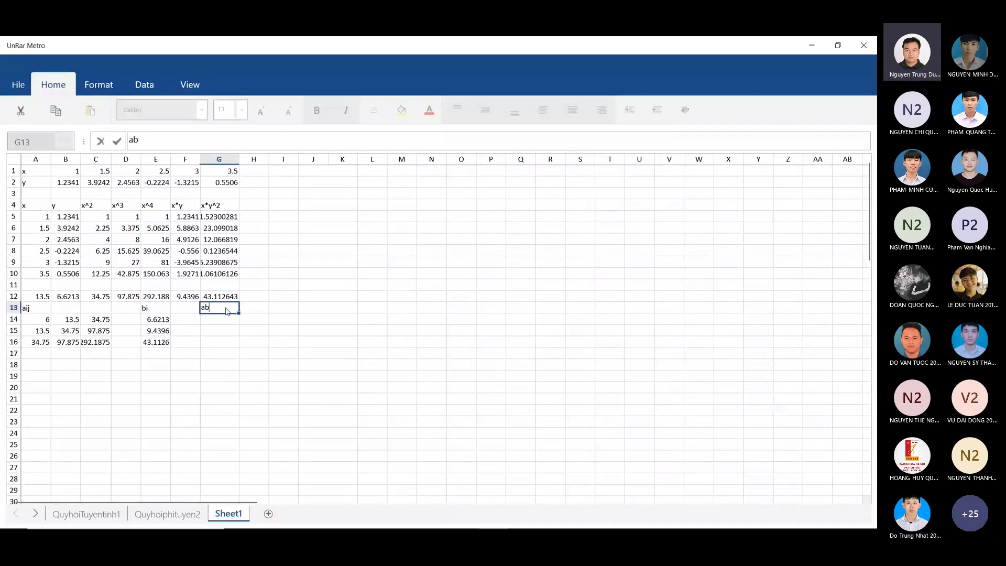
text(c)
click(206, 307)
click(222, 325)
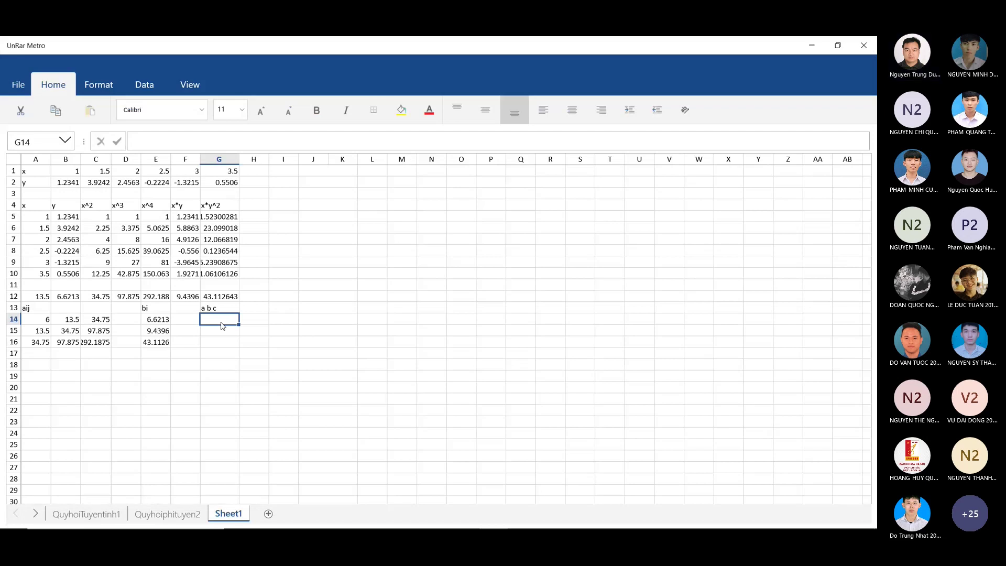
- Try to start the matrix multiplication formula in G14 as =mmunt
text(=)
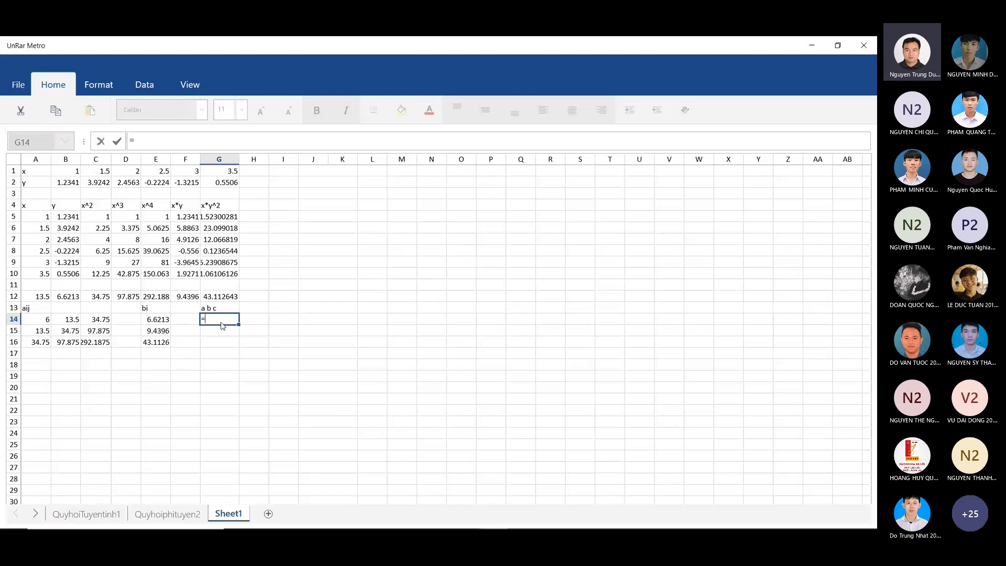
text(m)
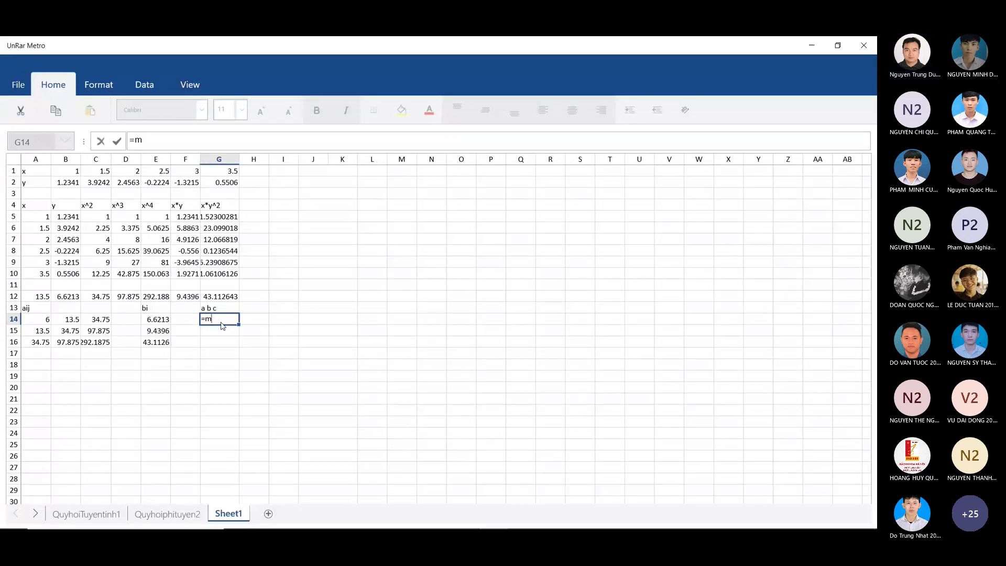
text(man)
key(BackSpace)
key(BackSpace)
key(BackSpace)
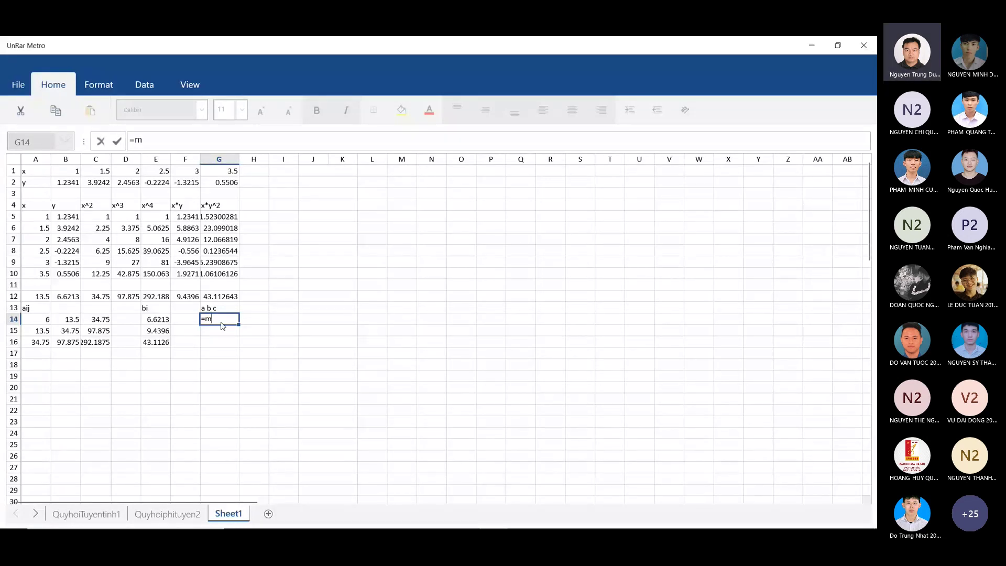
text(mun)
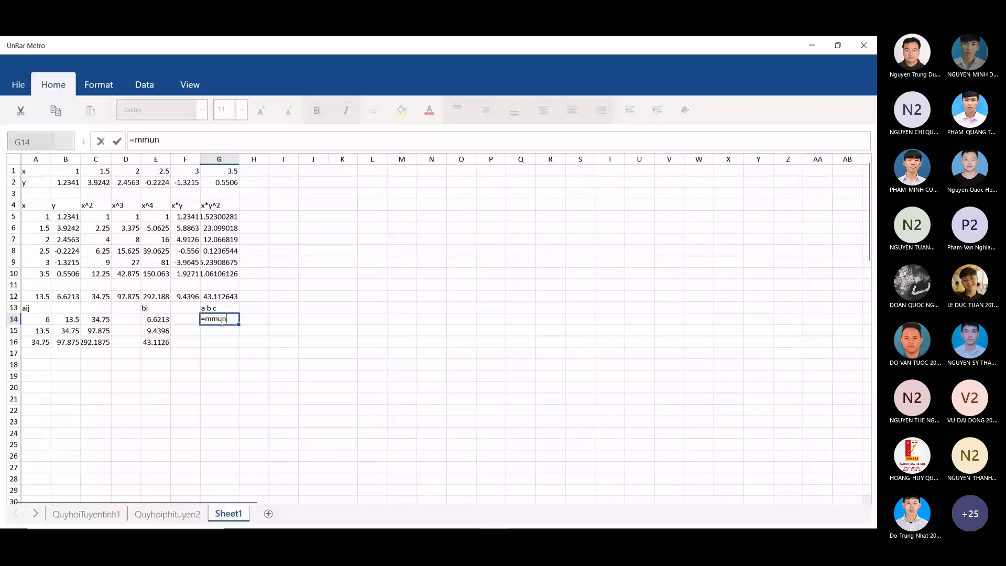
text(t)
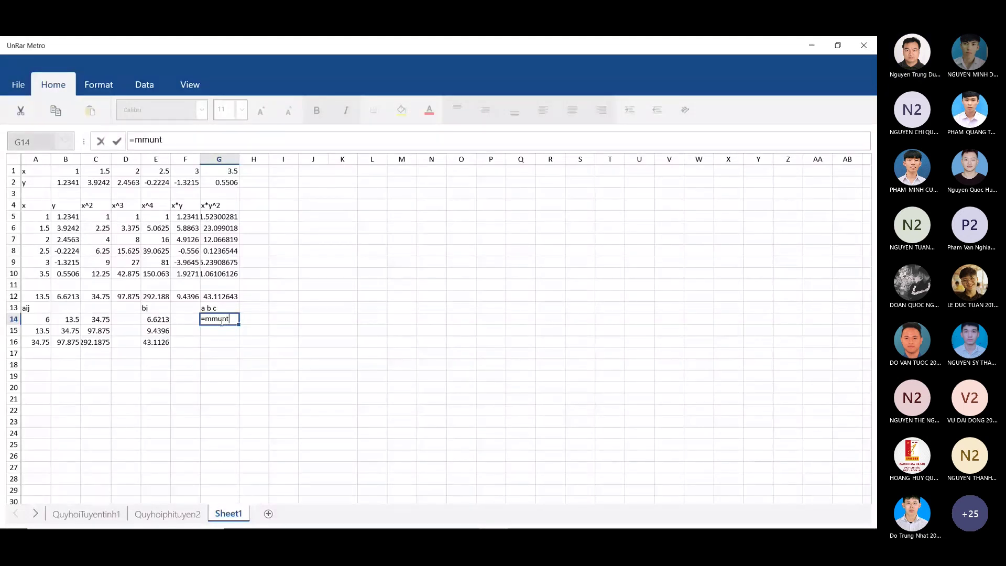
text(l)
key(BackSpace)
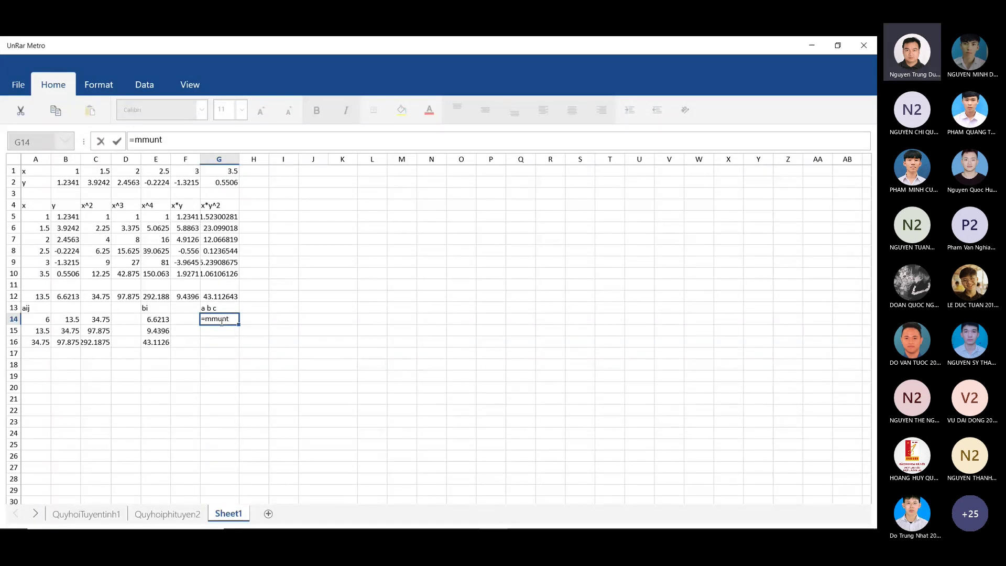
click(216, 321)
key(BackSpace)
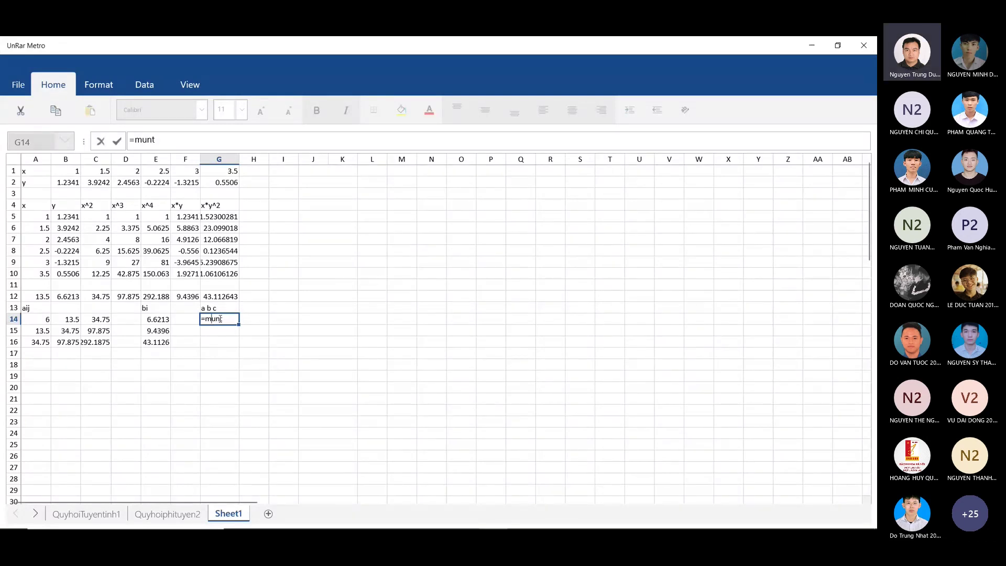
text(m)
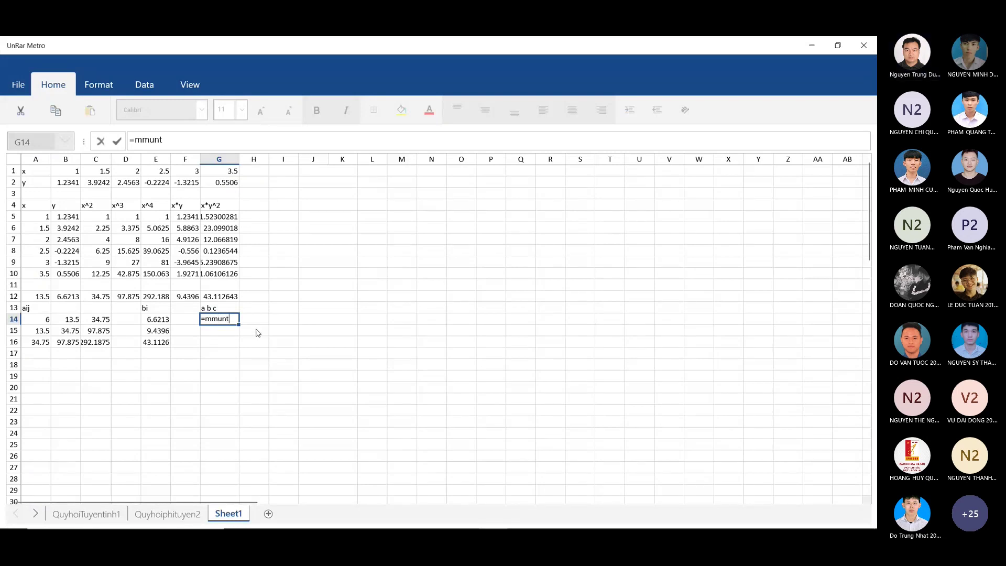
- Switch to Microsoft Teams in Chrome and copy mmult(minverse()) from the latest message in the class channel
mouse_move(419, 522)
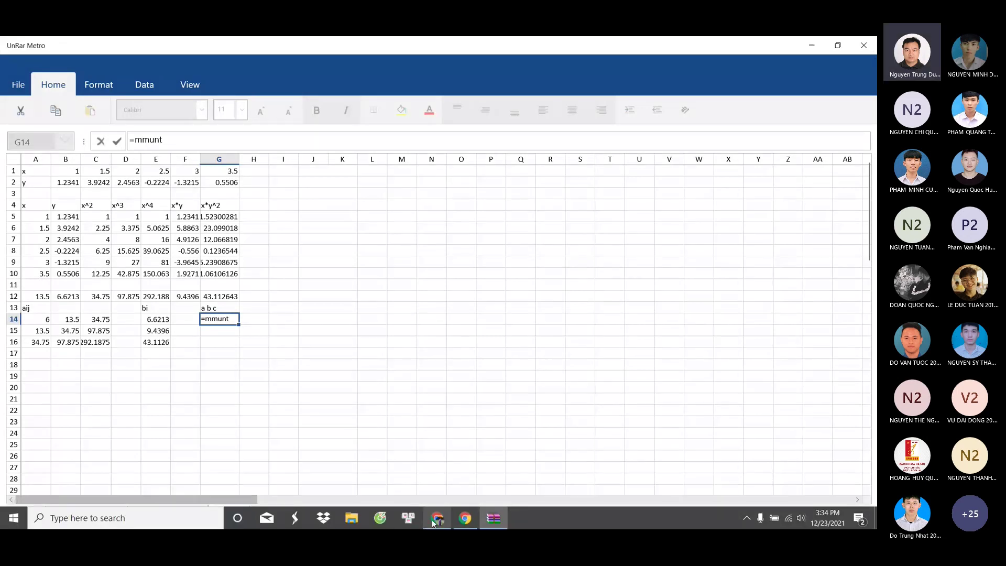
click(435, 521)
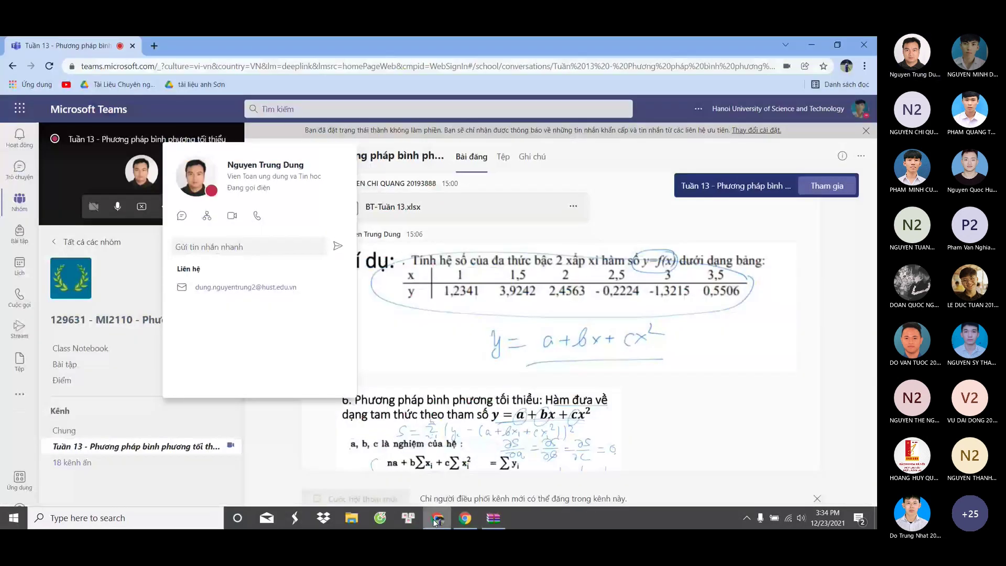
scroll(492, 473, down, 3)
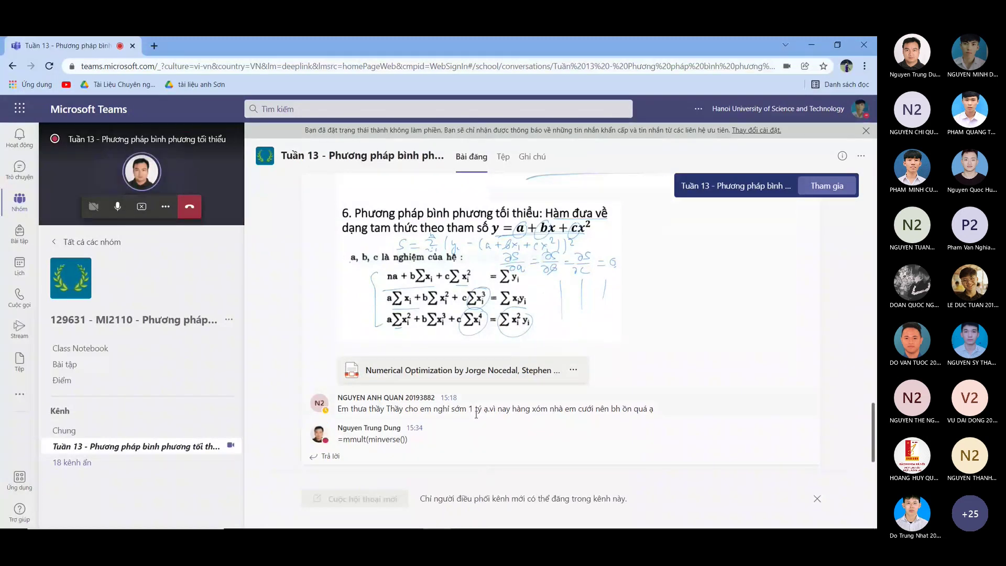
drag(346, 440, 409, 439)
key(ctrl+c)
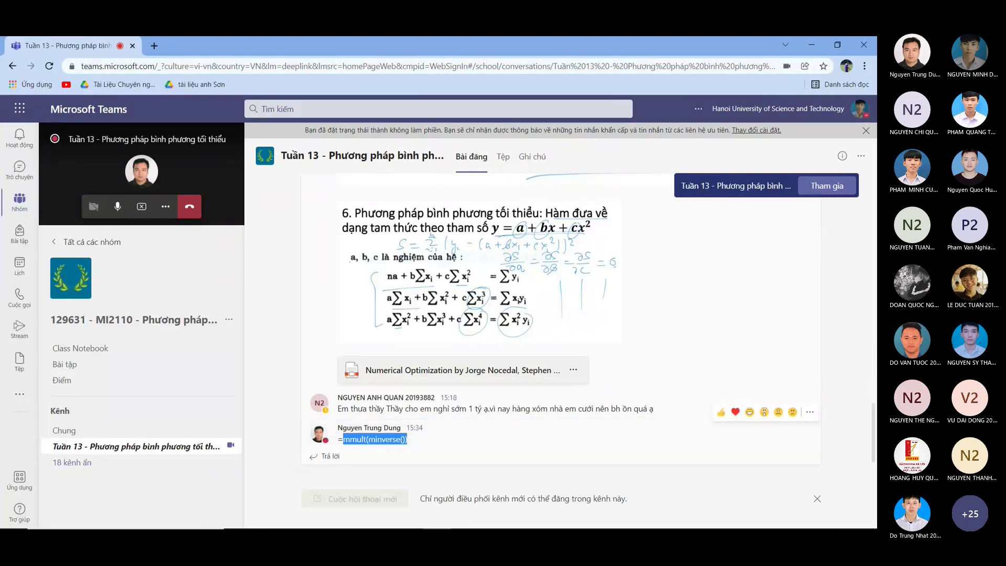
- Return to the UnRar Metro spreadsheet, replace mmunt in the G14 formula with the copied mmult(minverse()), and reselect G14
click(494, 518)
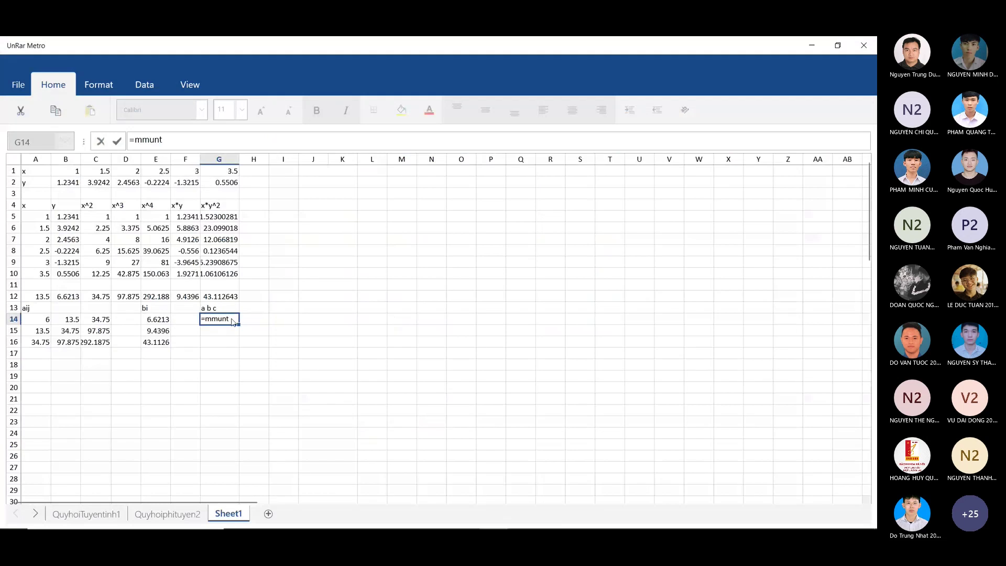
double_click(135, 140)
key(ctrl+v)
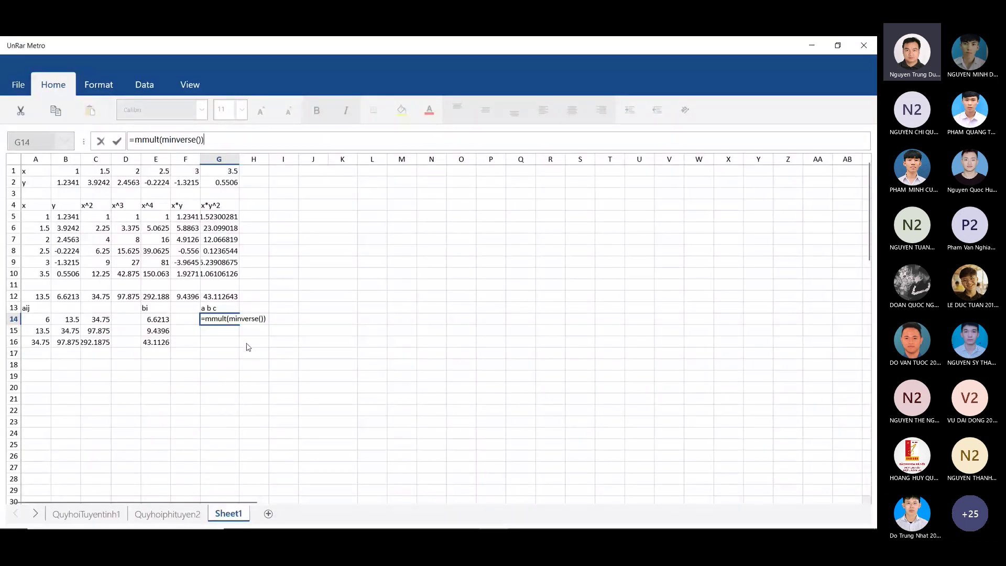
key(Return)
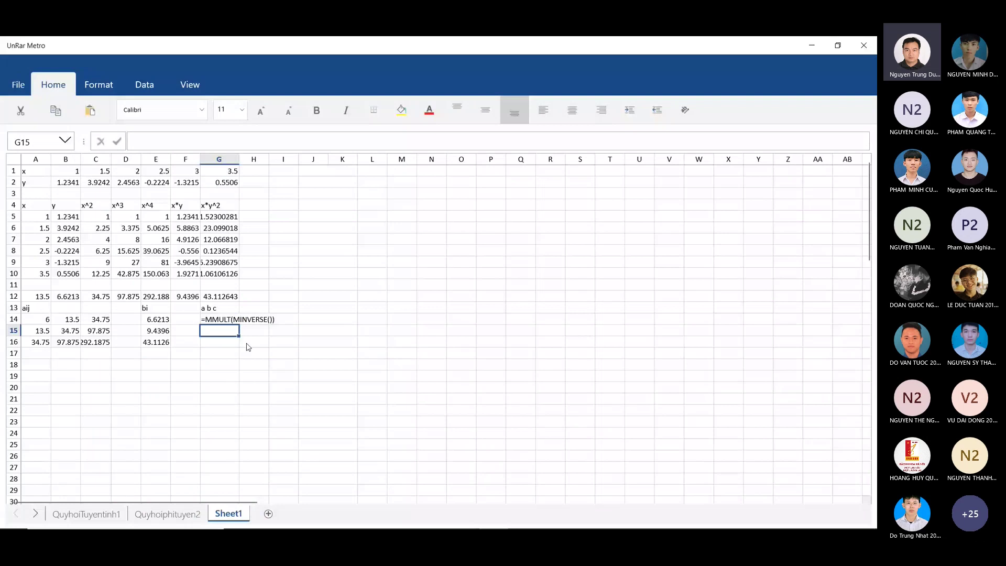
click(262, 320)
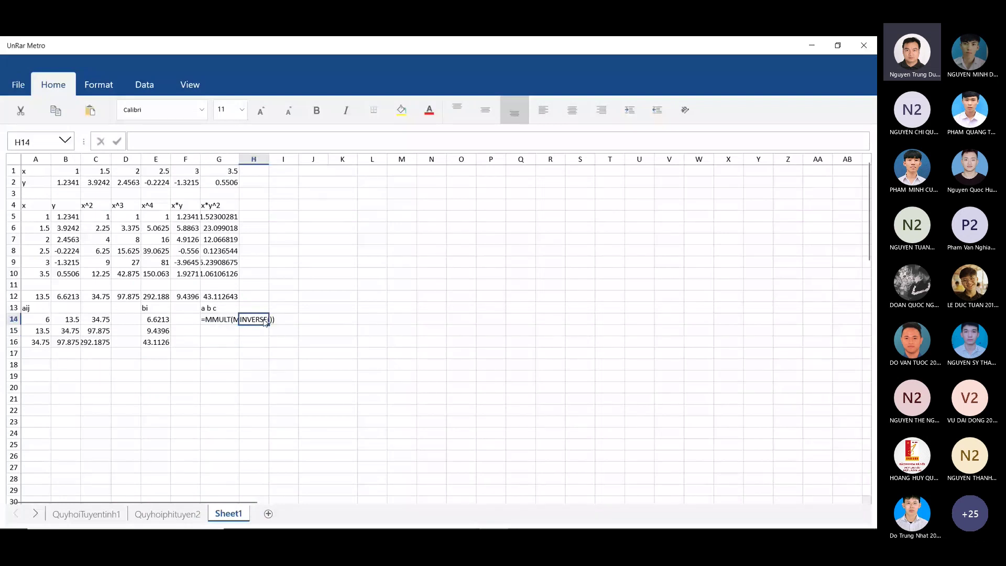
click(226, 324)
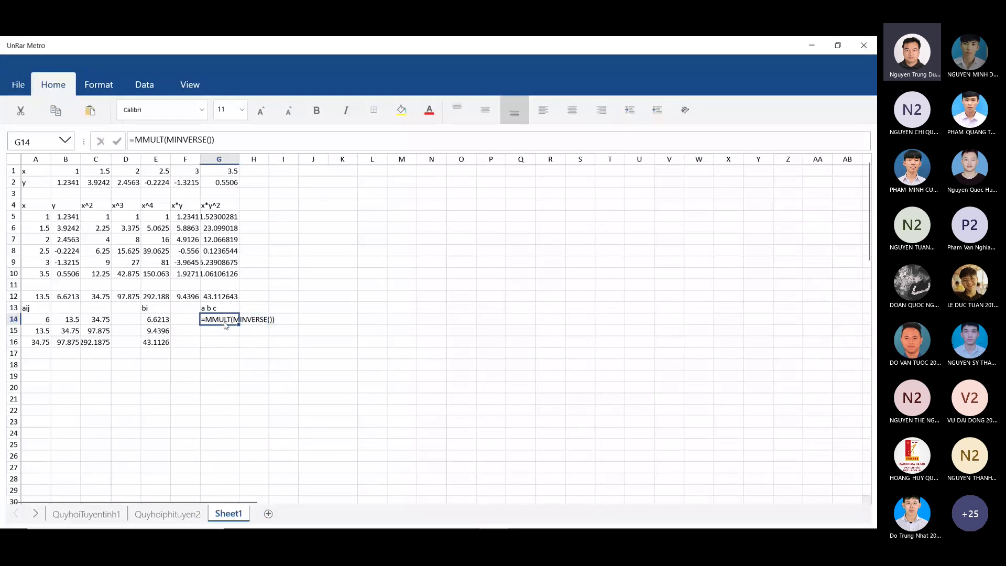
- Insert the aij matrix range A14:C16 as the MINVERSE argument of the G14 formula and enter it
click(214, 140)
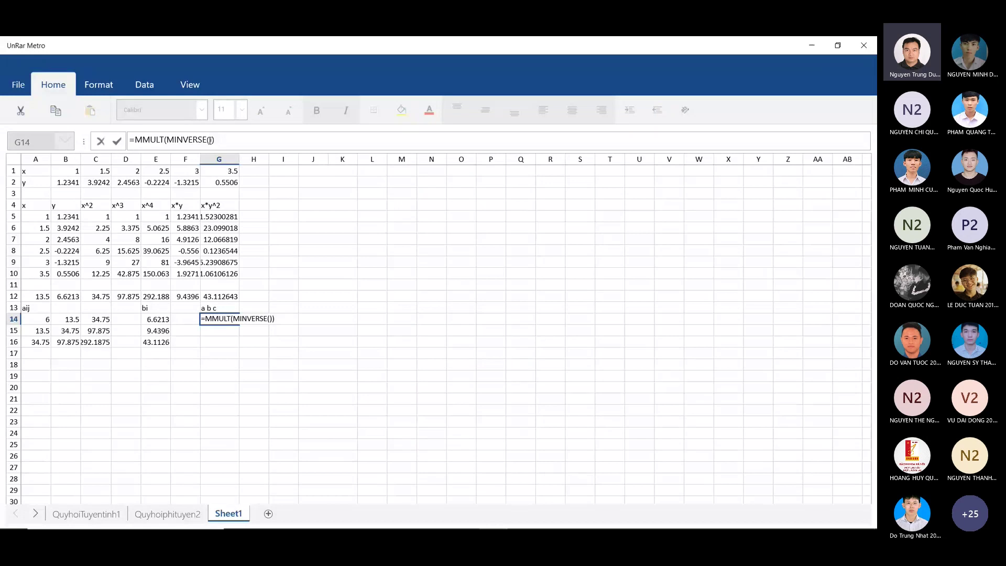
drag(35, 320, 89, 343)
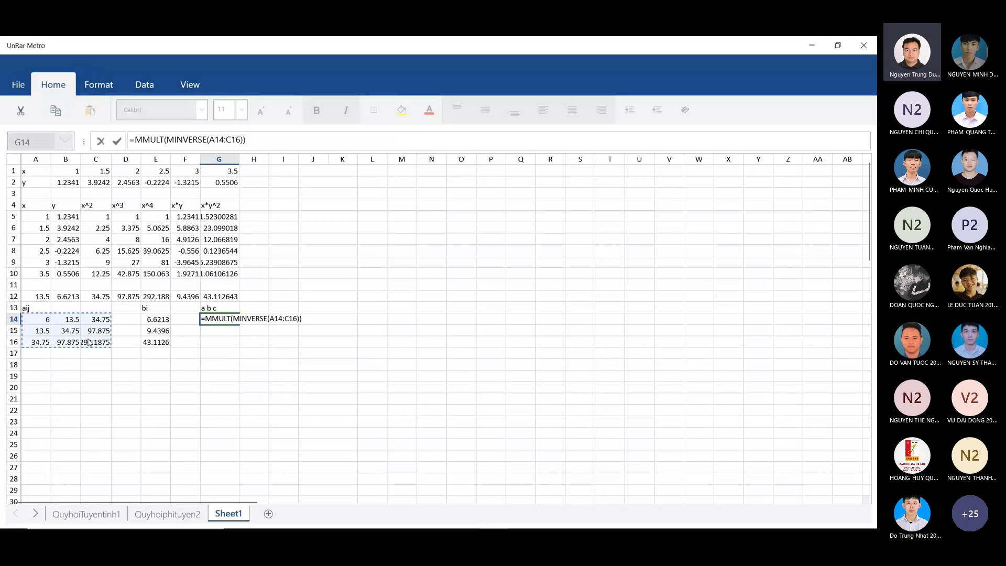
key(Return)
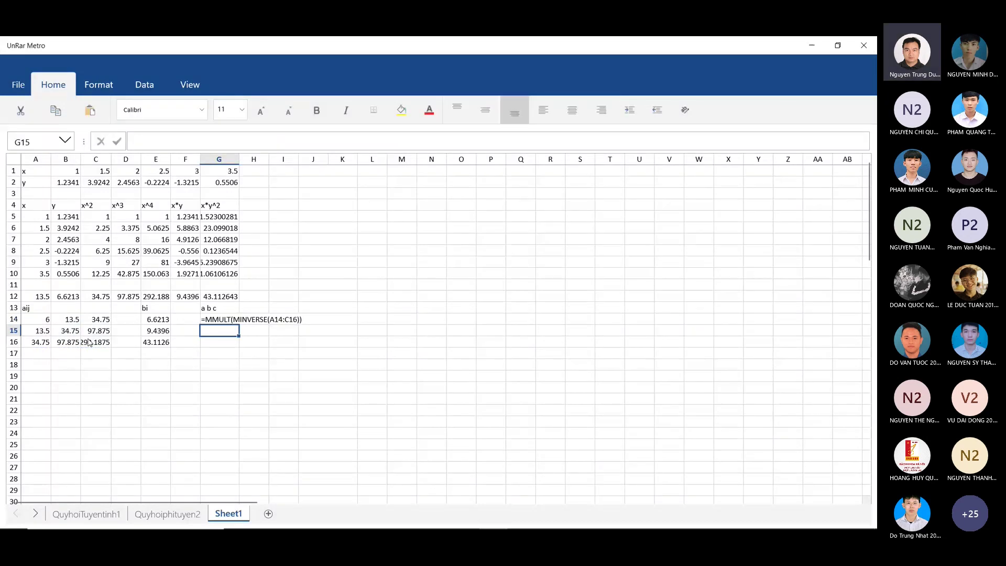
- Add the bi column E14:E16 as the second MMULT array in G14, giving =MMULT(MINVERSE(A14:C16),E14:E16)
click(268, 323)
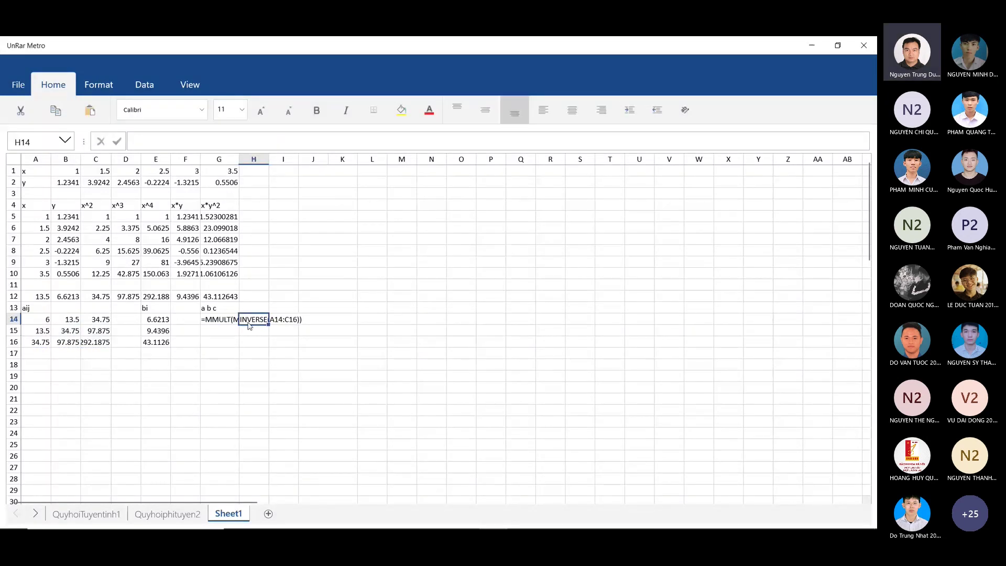
key(Left)
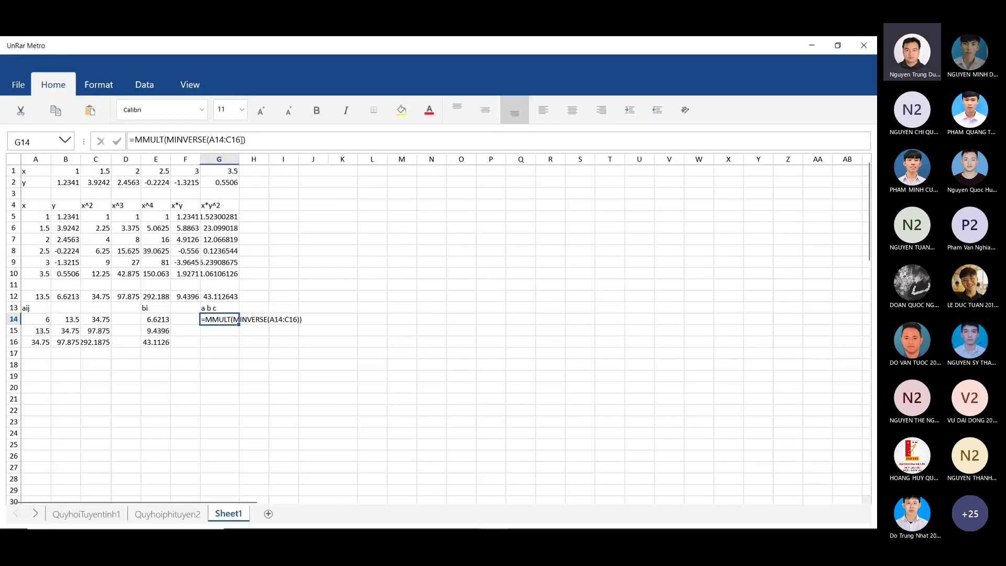
double_click(234, 319)
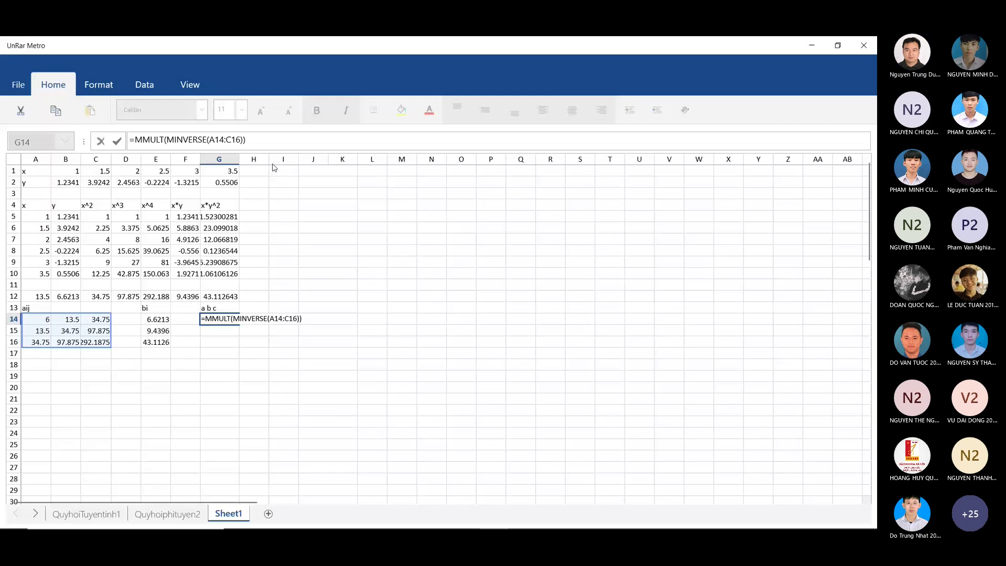
text(,)
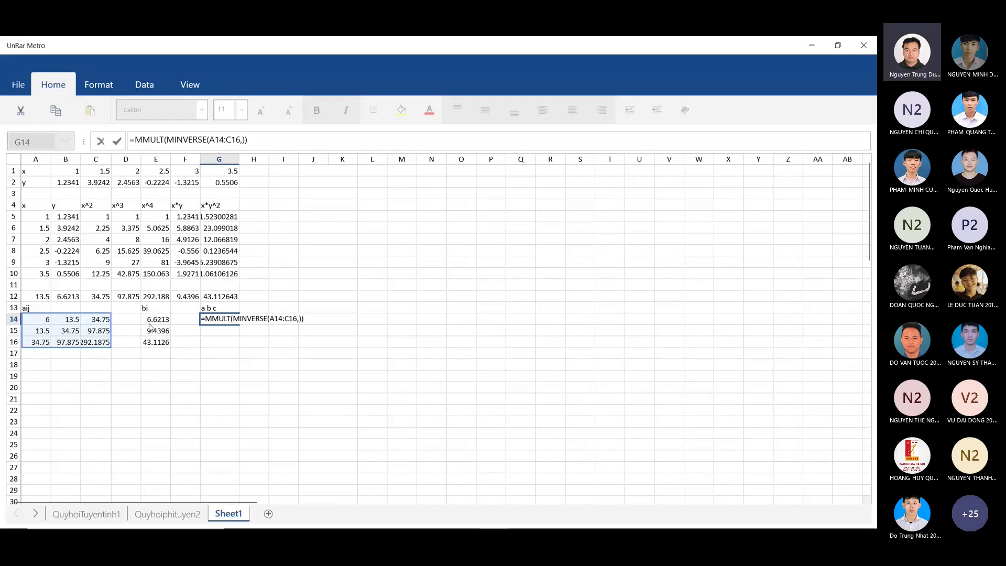
key(BackSpace)
text(,)
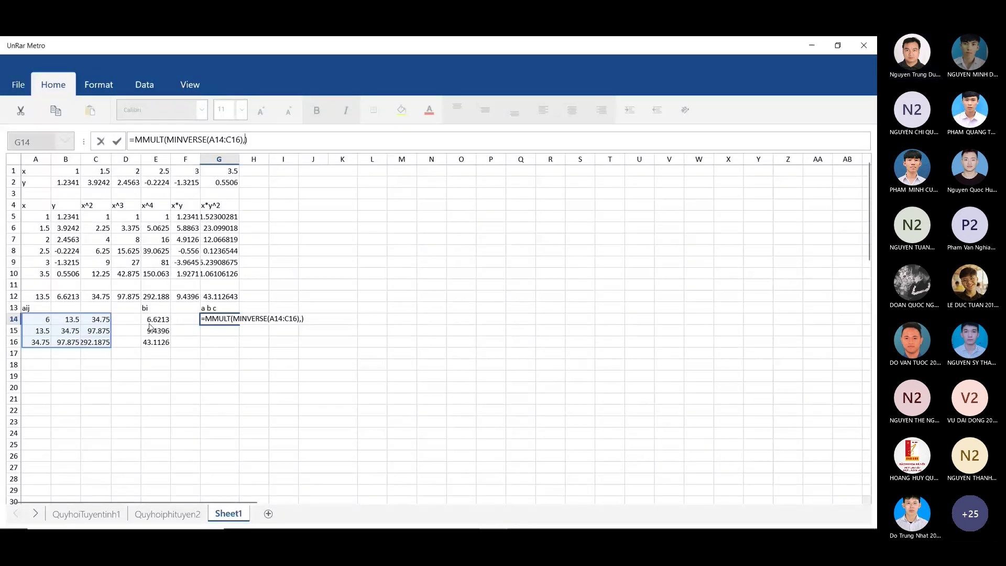
drag(152, 320, 155, 345)
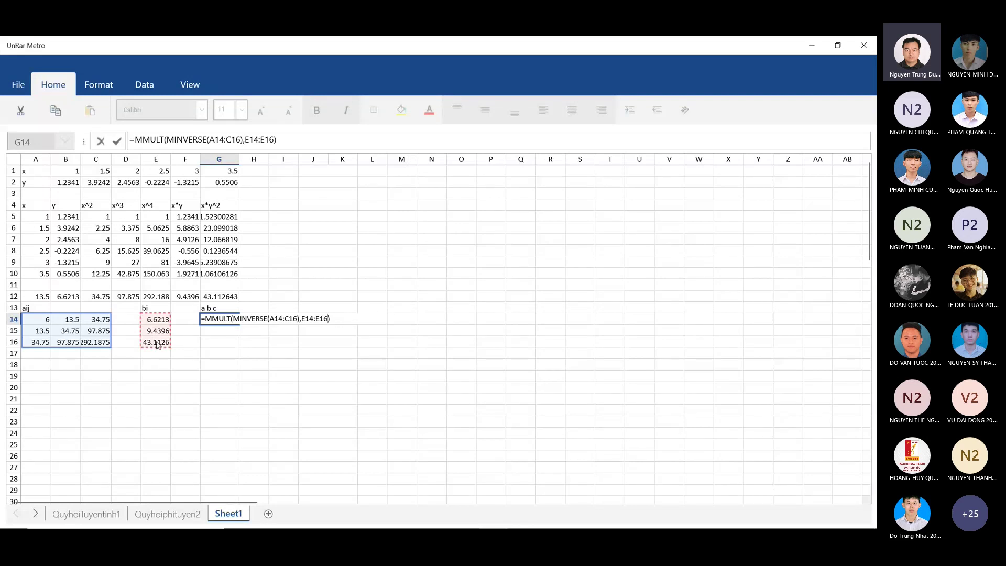
key(Return)
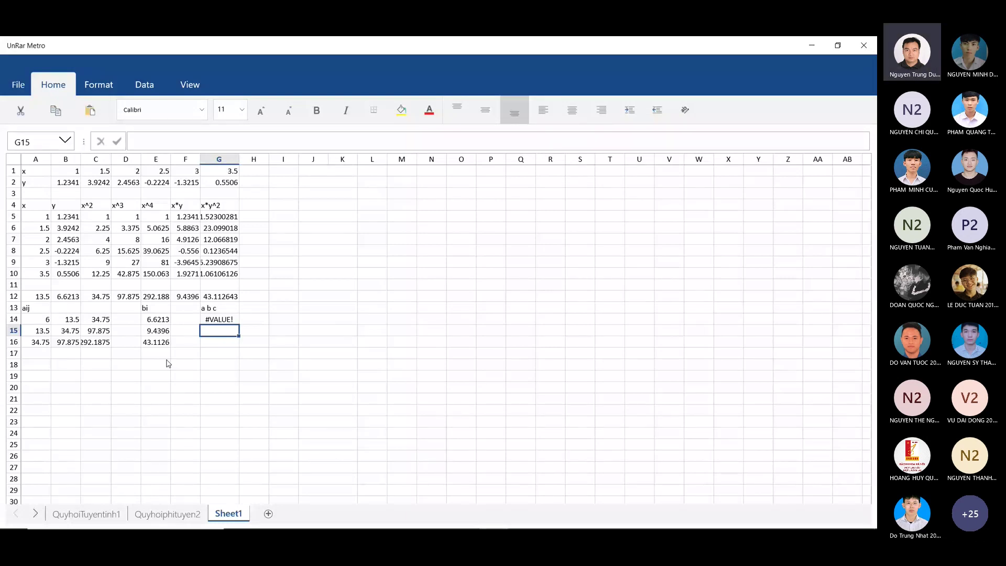
- Select G14:G16 and re-enter the solution formula as =mmult(minverse(A14:C16))
click(236, 320)
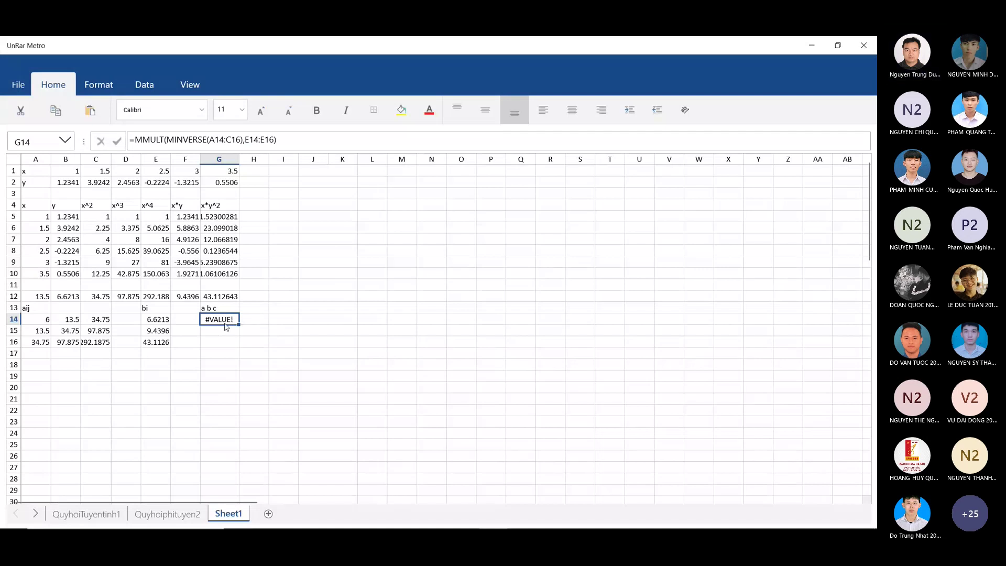
drag(226, 324, 221, 343)
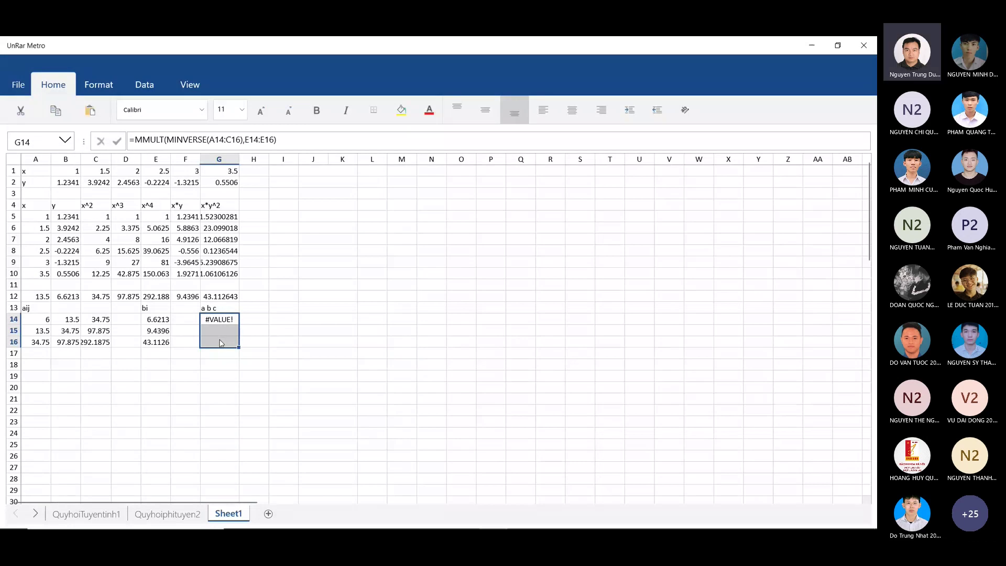
text(=)
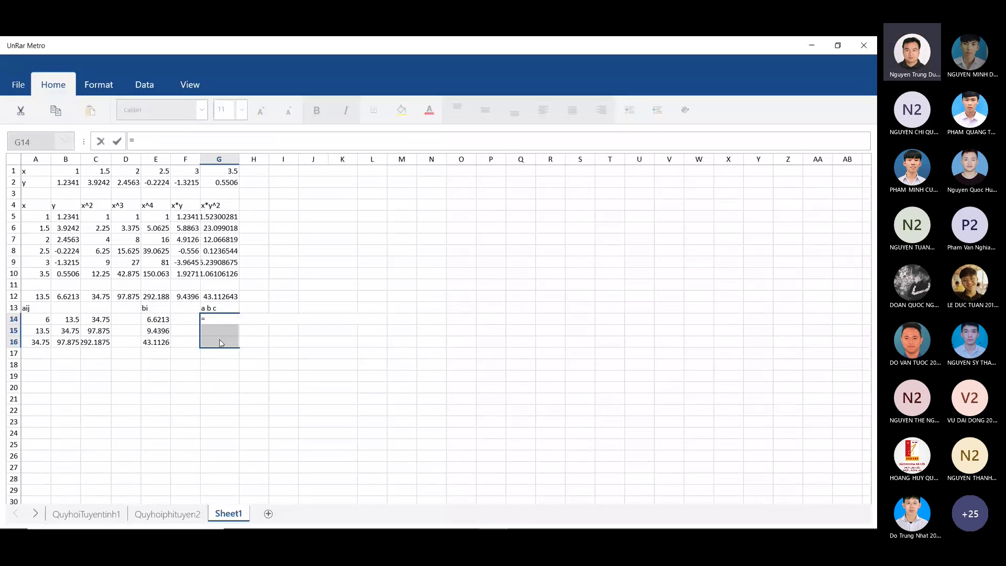
text(mmult(minverse()))
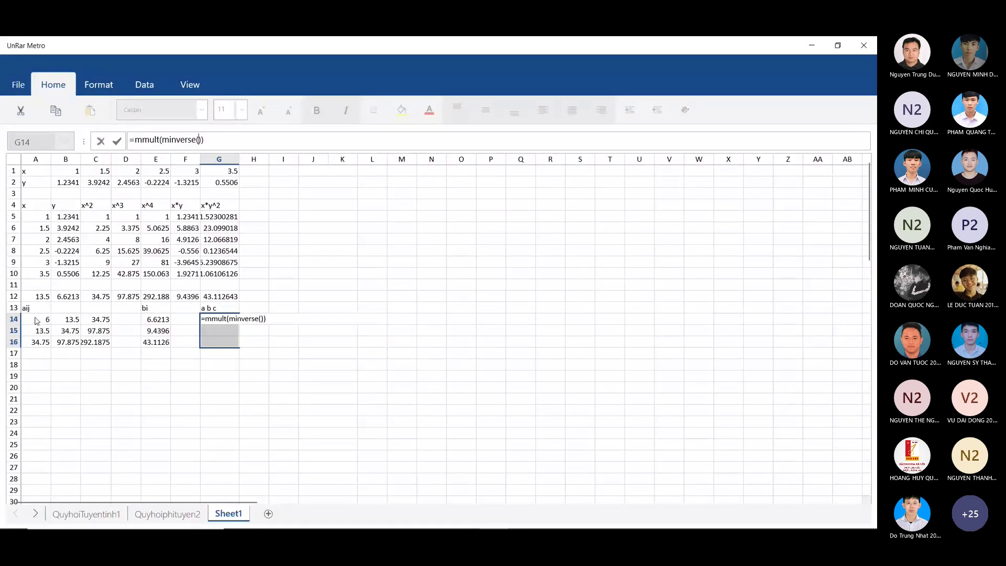
drag(39, 320, 91, 341)
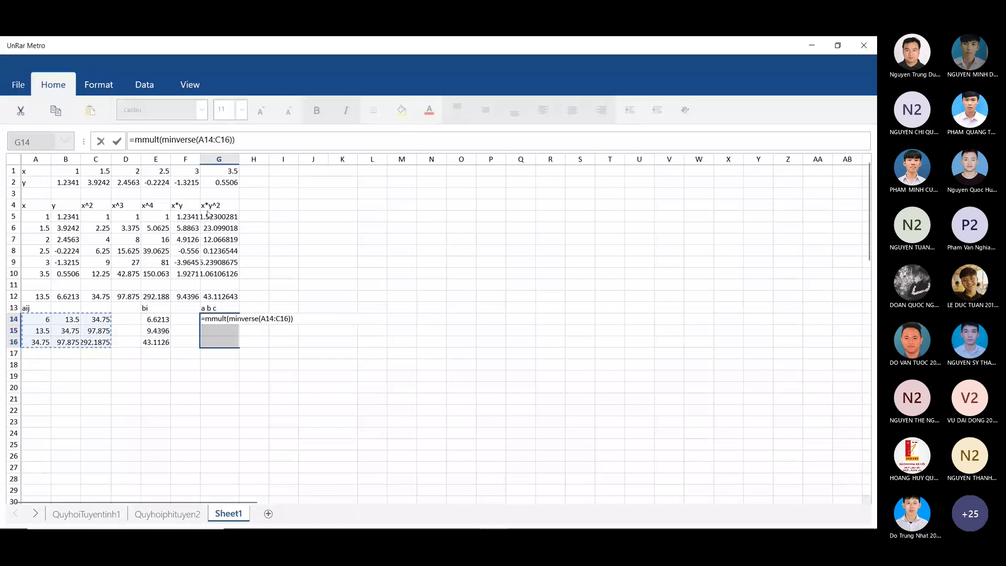
key(Right)
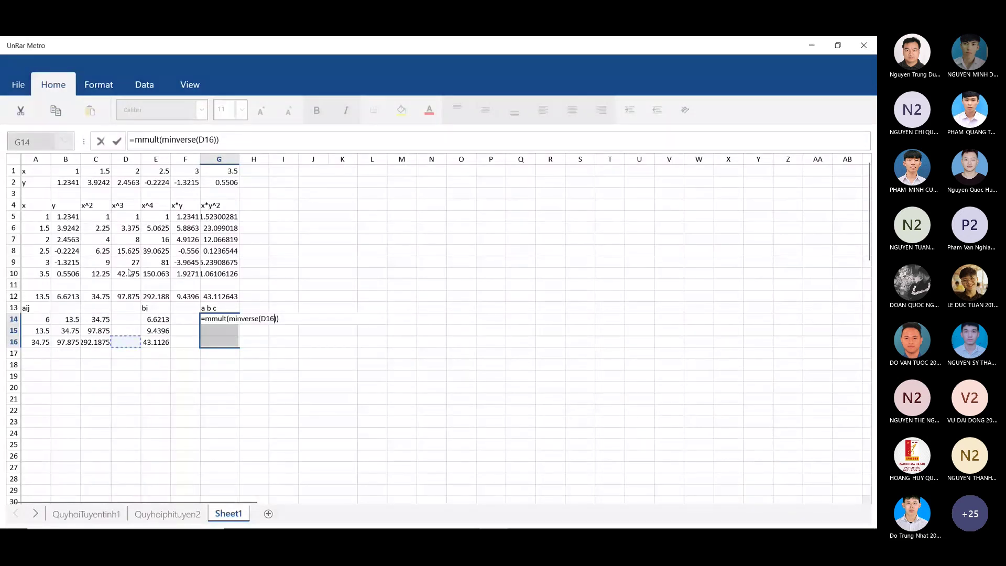
key(Left)
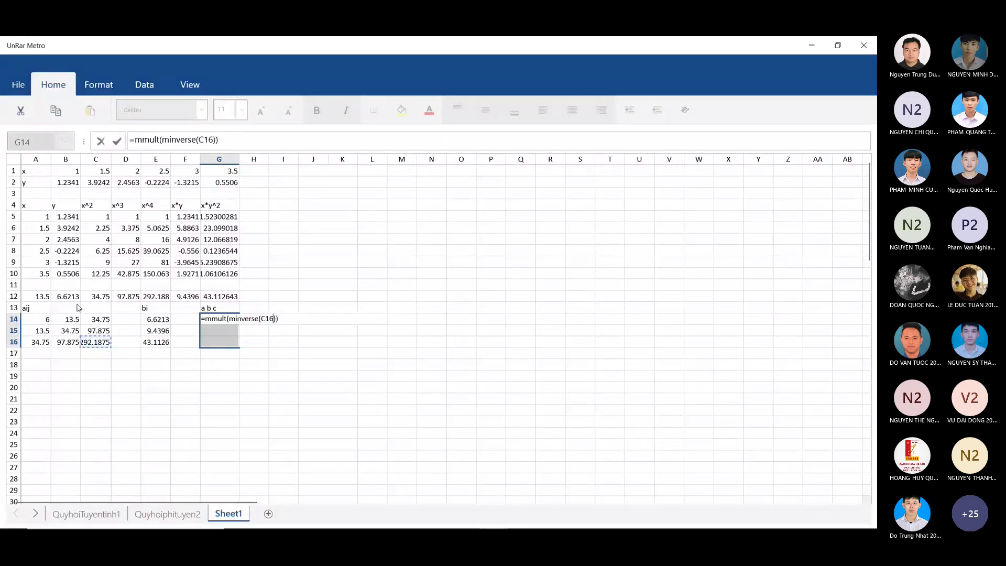
drag(35, 322, 91, 341)
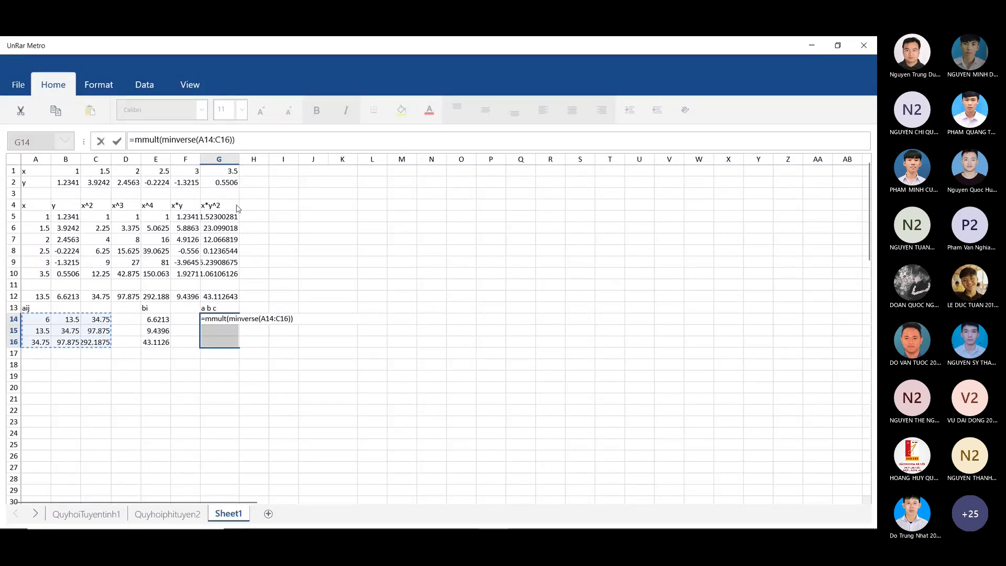
key(Return)
- Extend the G14 formula with the bi values starting at E14 as the second MMULT array and enter it
click(229, 321)
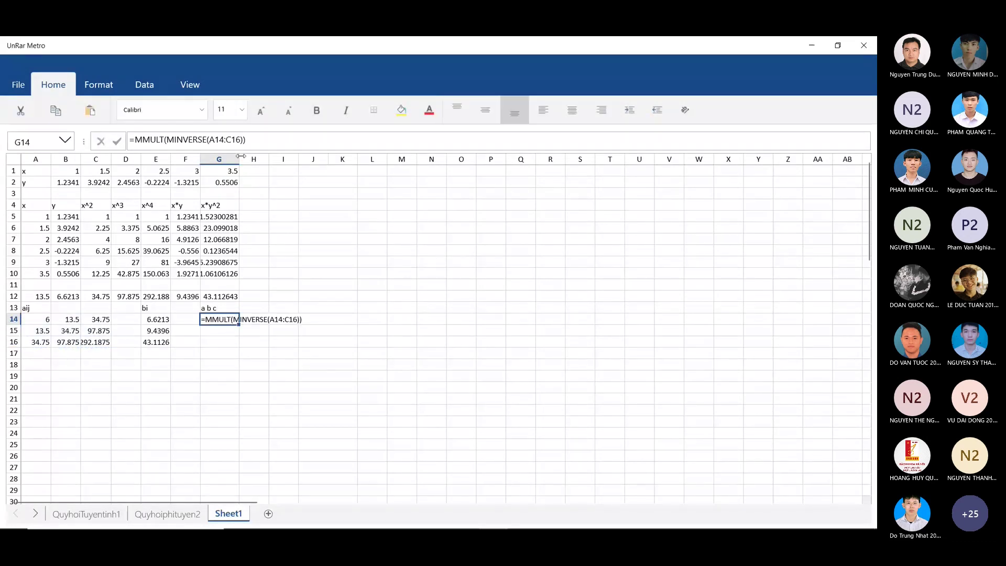
click(257, 150)
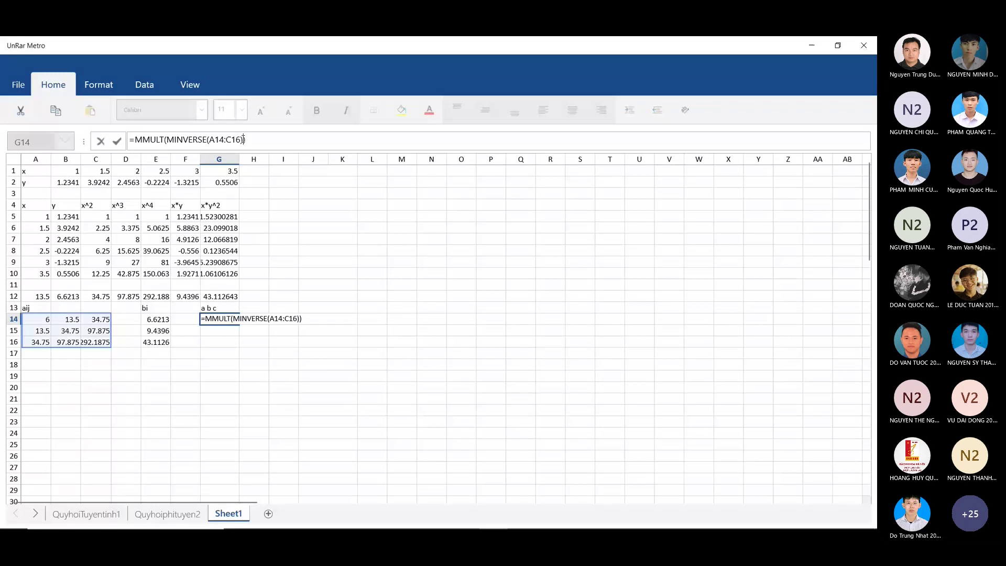
text(.)
key(BackSpace)
text(,)
drag(149, 323, 152, 334)
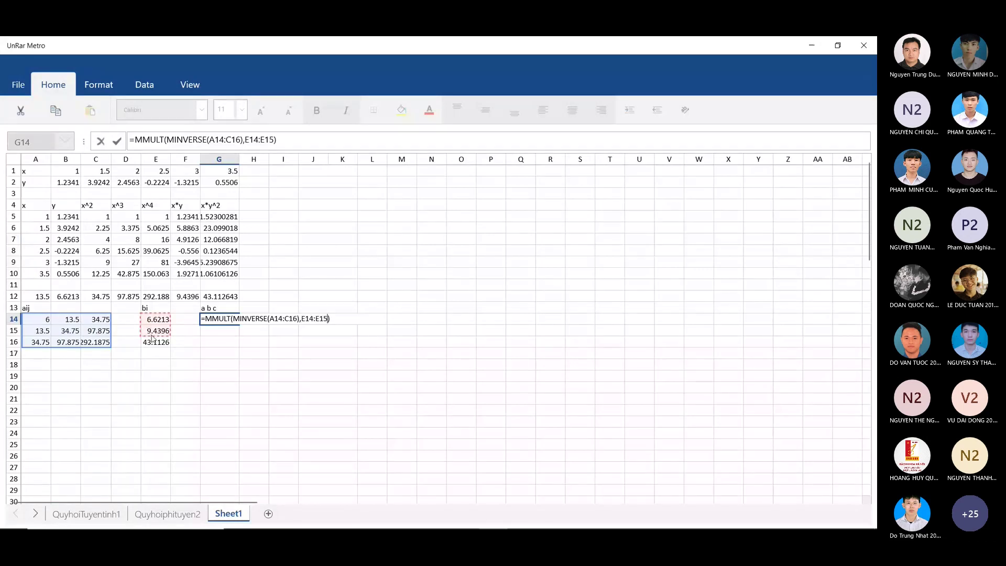
key(Return)
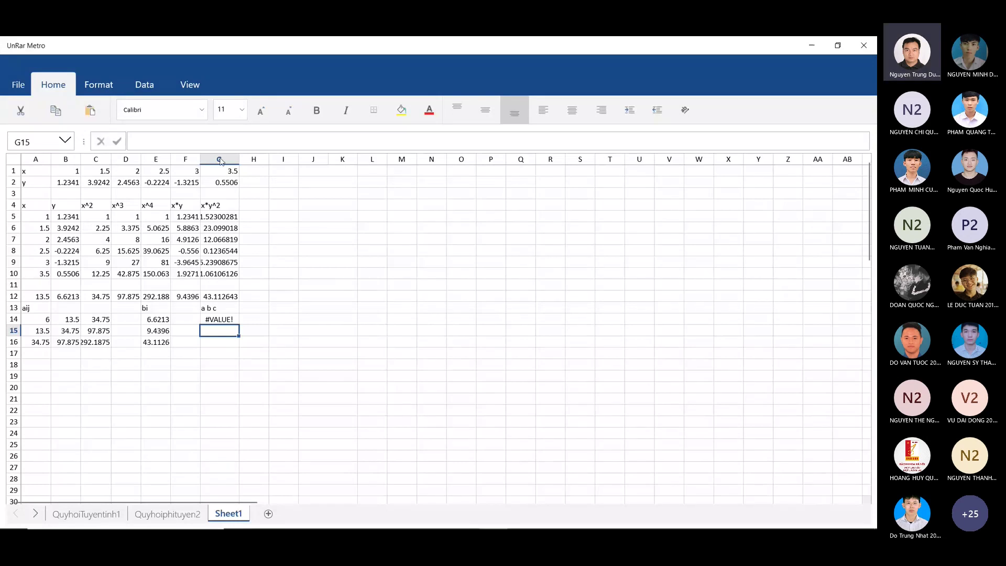
- Open the save-as options for the workbook
click(20, 88)
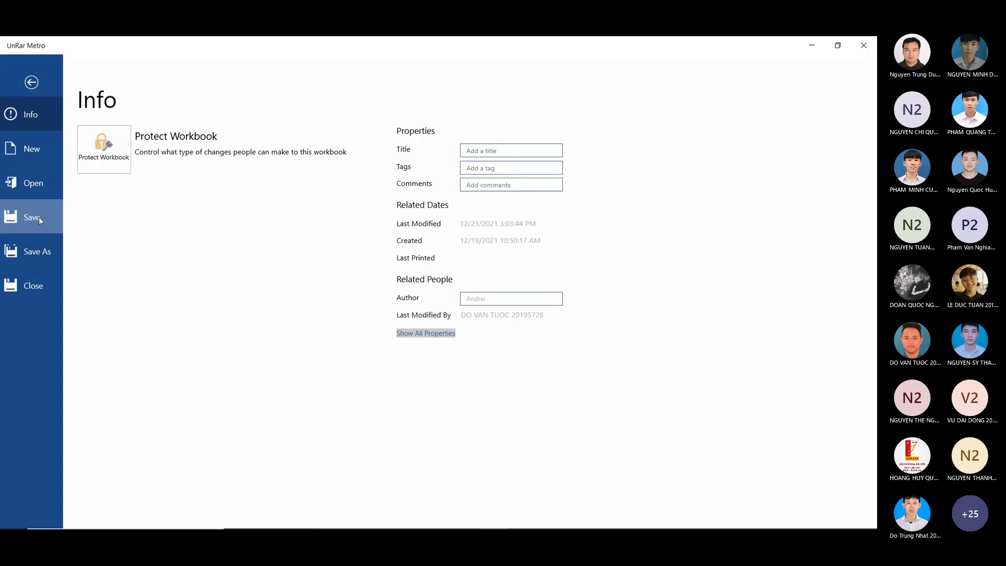
click(39, 250)
click(68, 157)
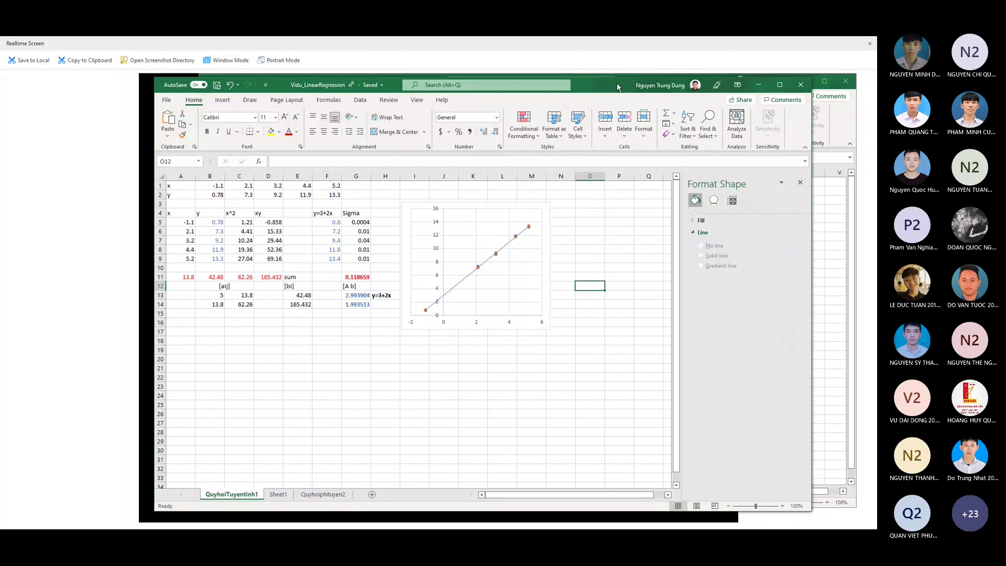
- Switch to the Vidu_Leastsquare_3 workbook in Excel and examine the aij and bi ranges and the MMULT formula in G11 on Sheet2
key(alt+Tab)
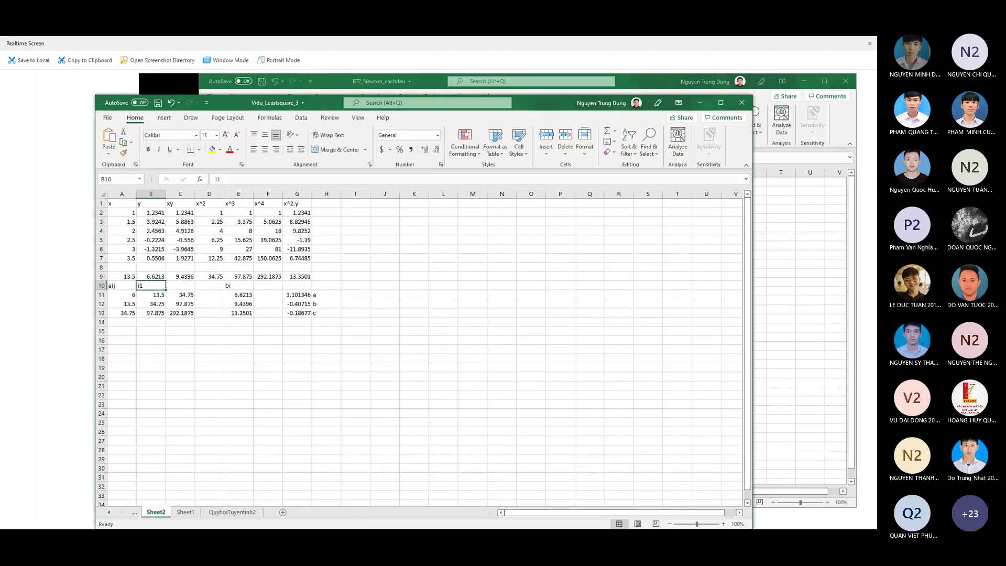
click(397, 306)
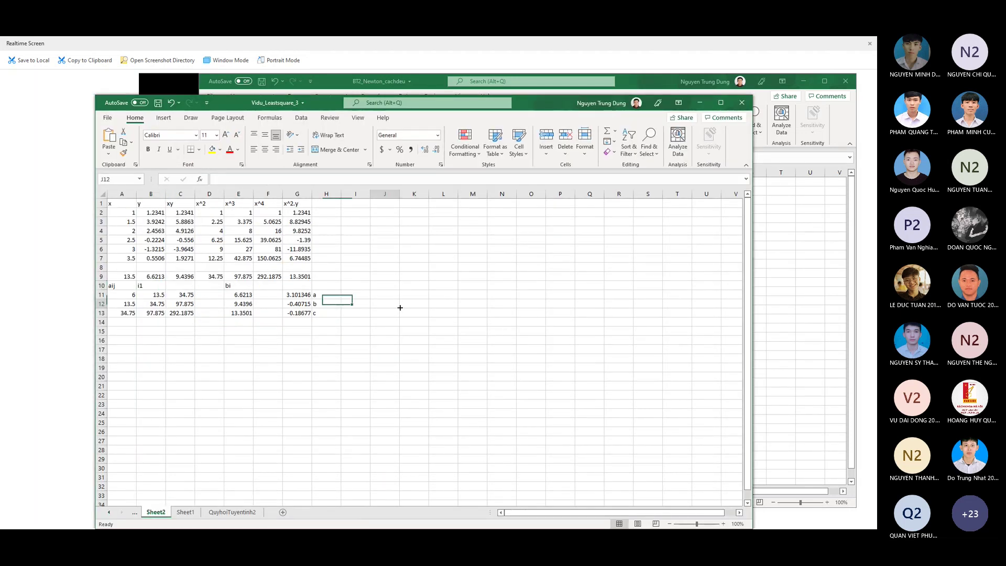
drag(132, 292, 236, 313)
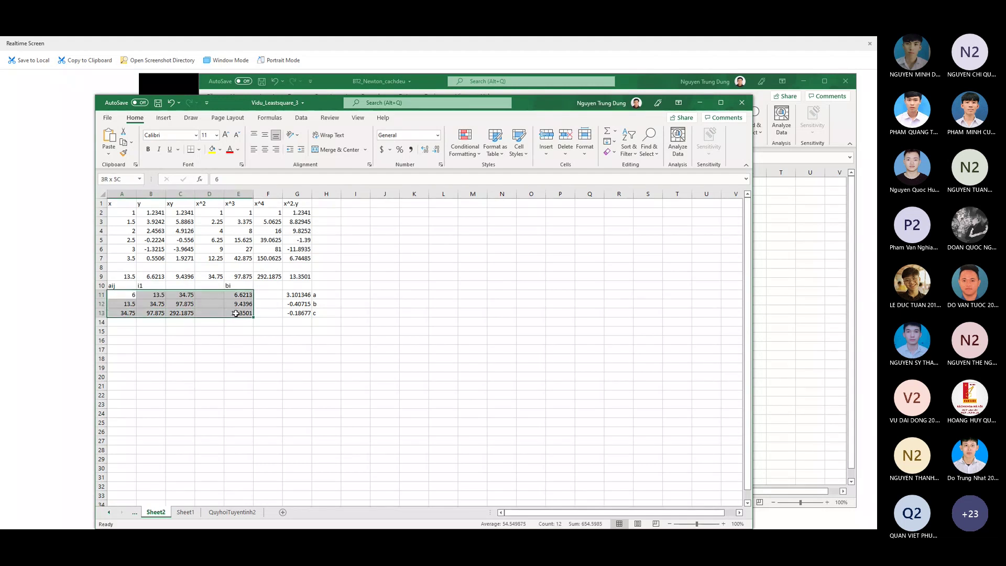
click(304, 295)
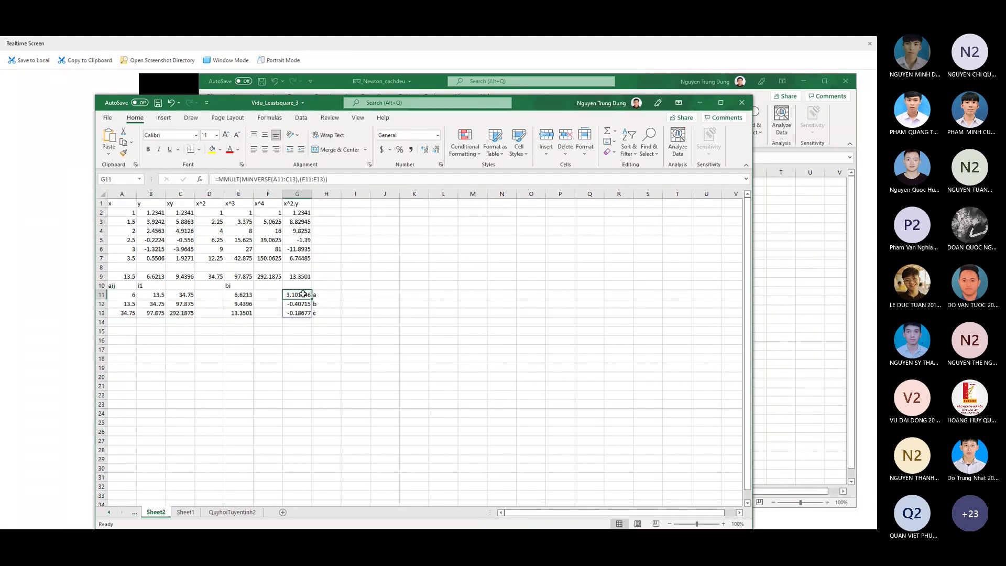
double_click(303, 295)
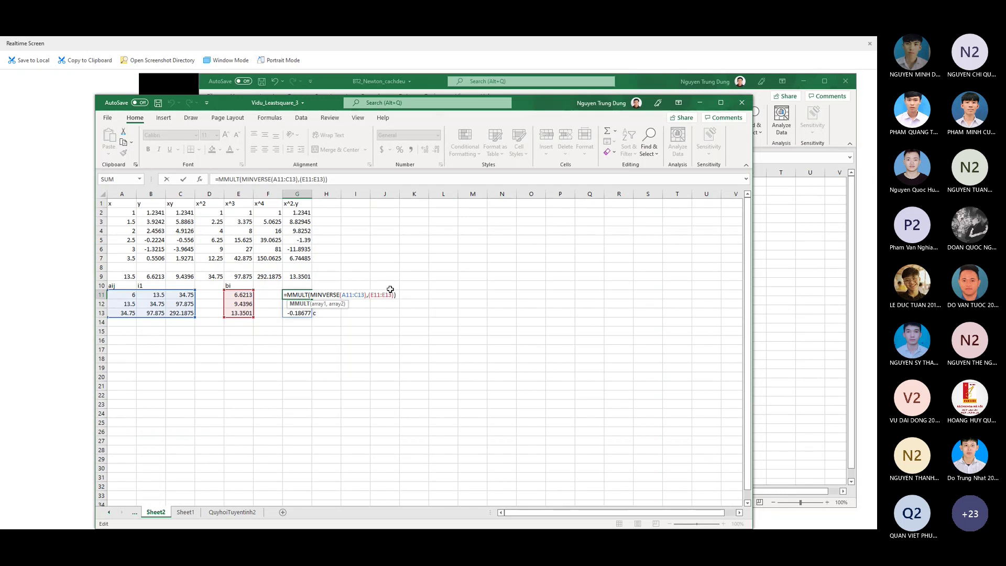
key(Return)
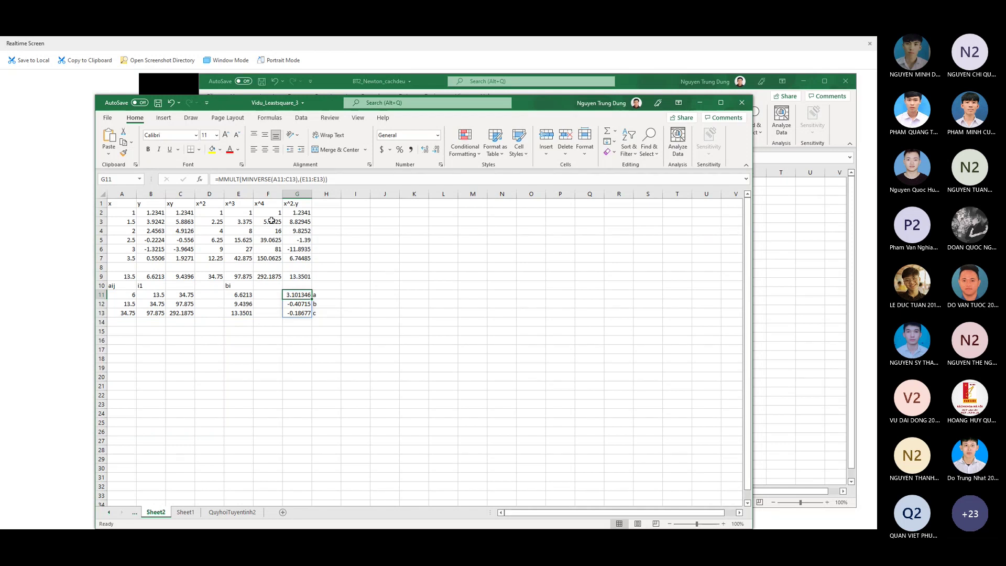
- Write y=a+bx+c in I1 as the heading for the fitted-function column
click(326, 313)
double_click(360, 204)
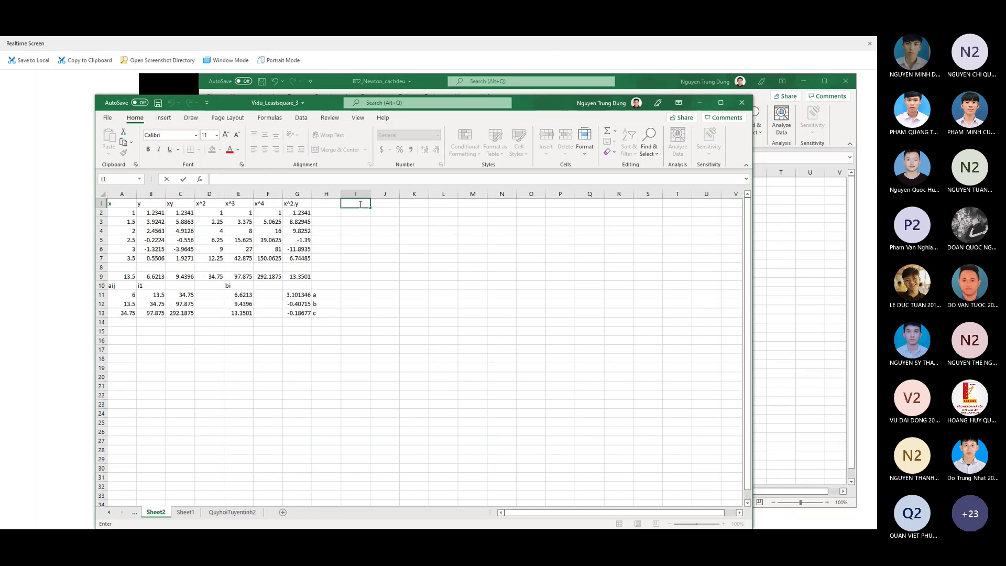
text(y=a+bx+c)
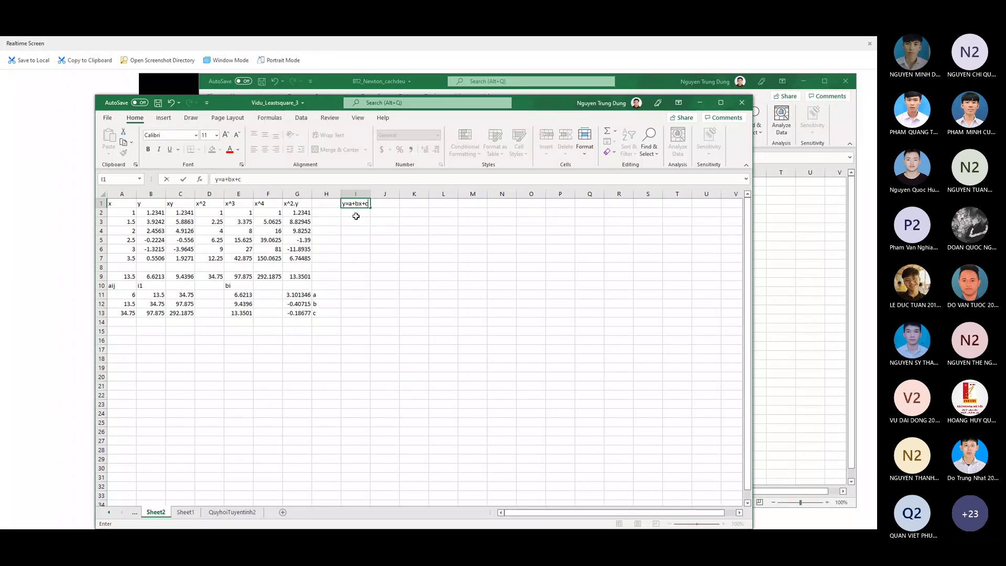
click(355, 213)
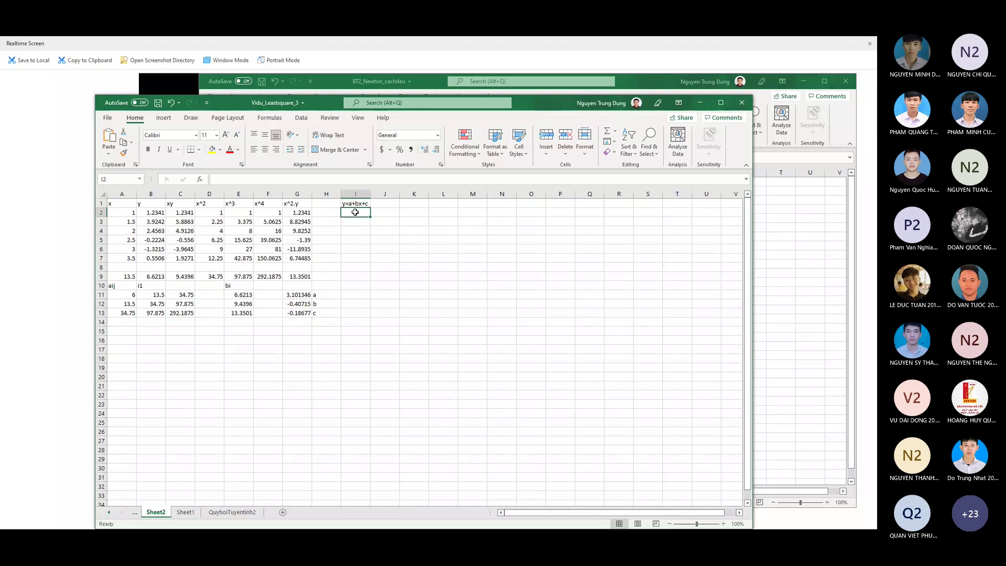
- Review the y values in B2:B7 and the solved coefficients a, b and c in G11:G13
drag(153, 212, 157, 264)
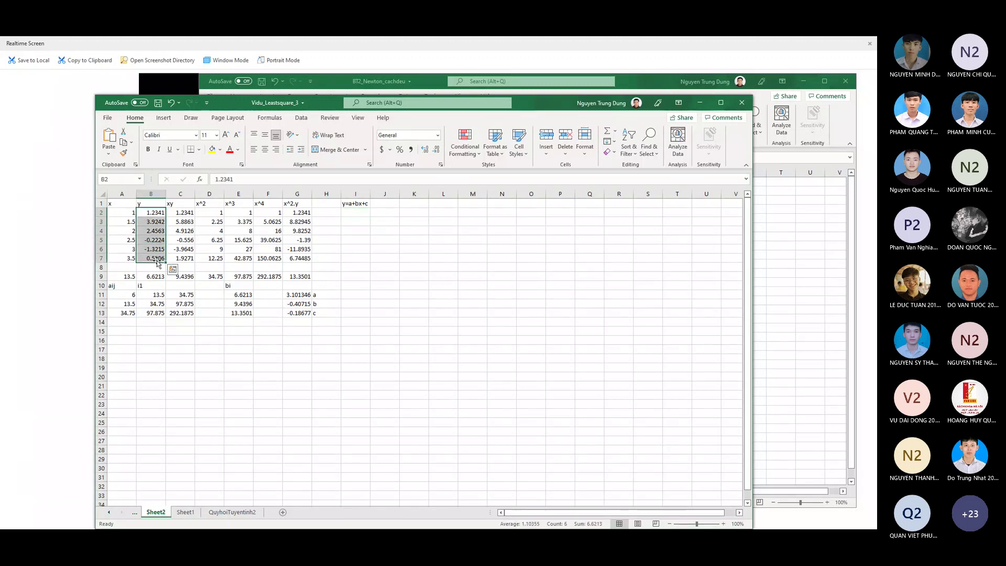
click(302, 296)
drag(303, 297, 301, 314)
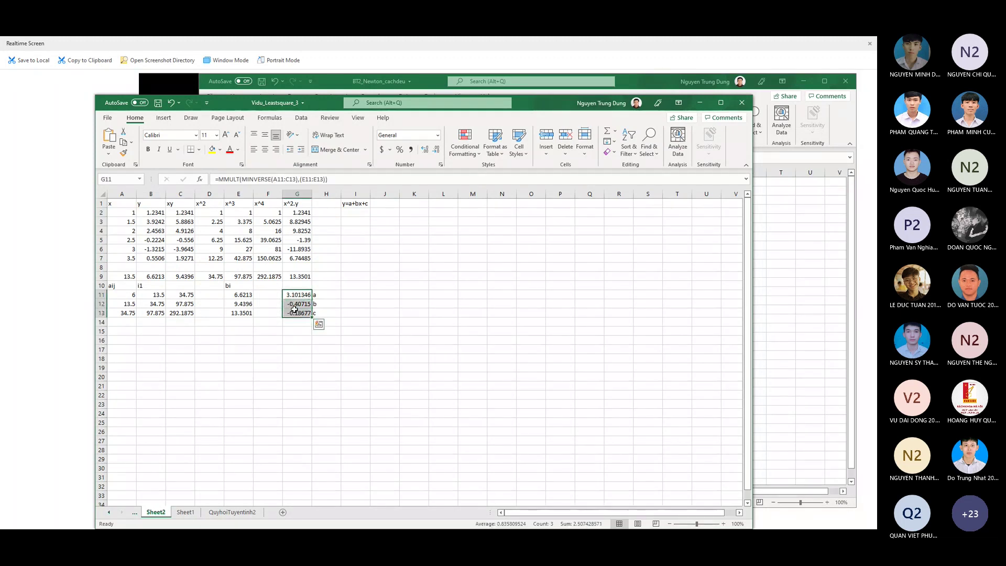
- Colour the solved coefficients in G11:G13 red and minimise the workbook
click(229, 150)
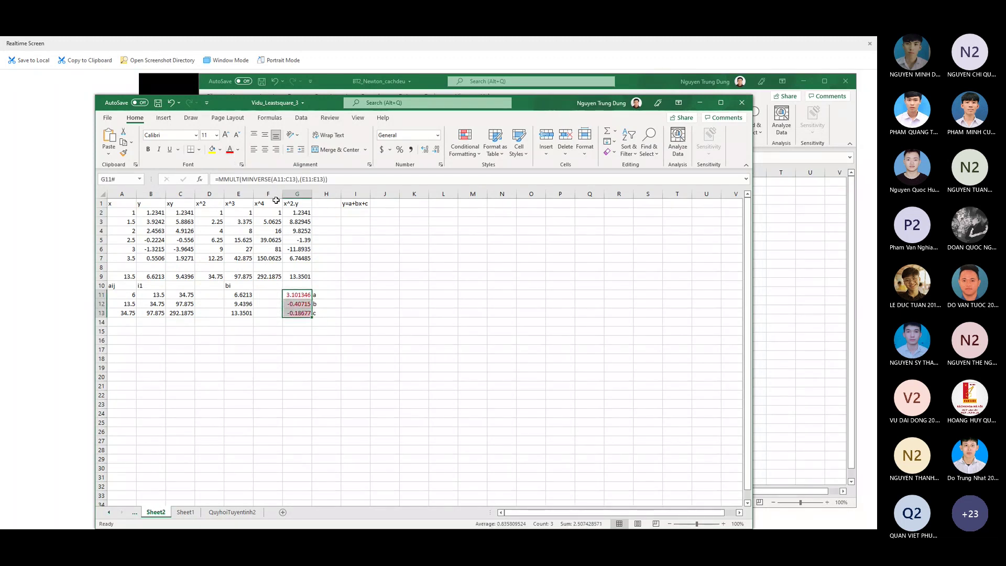
click(364, 258)
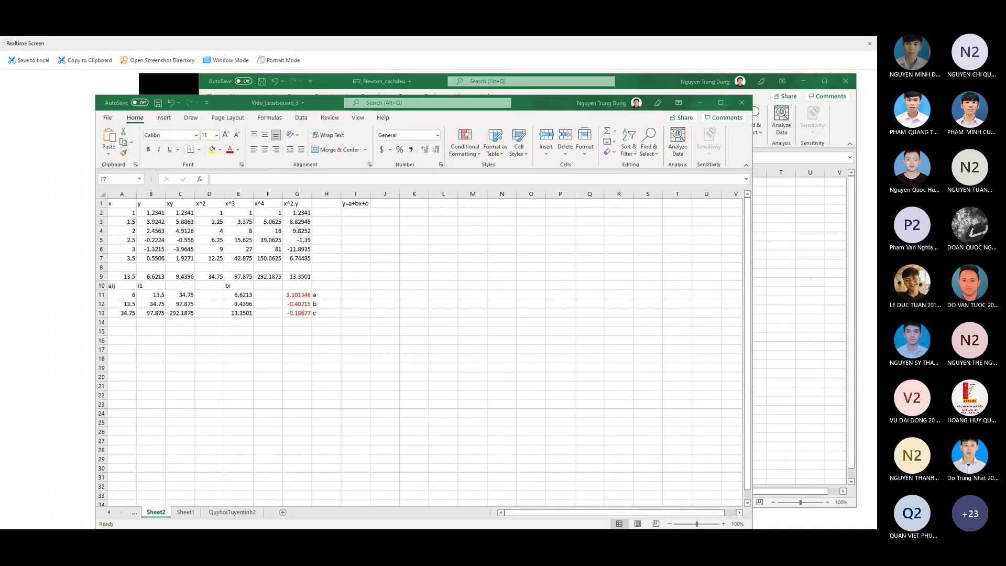
click(694, 90)
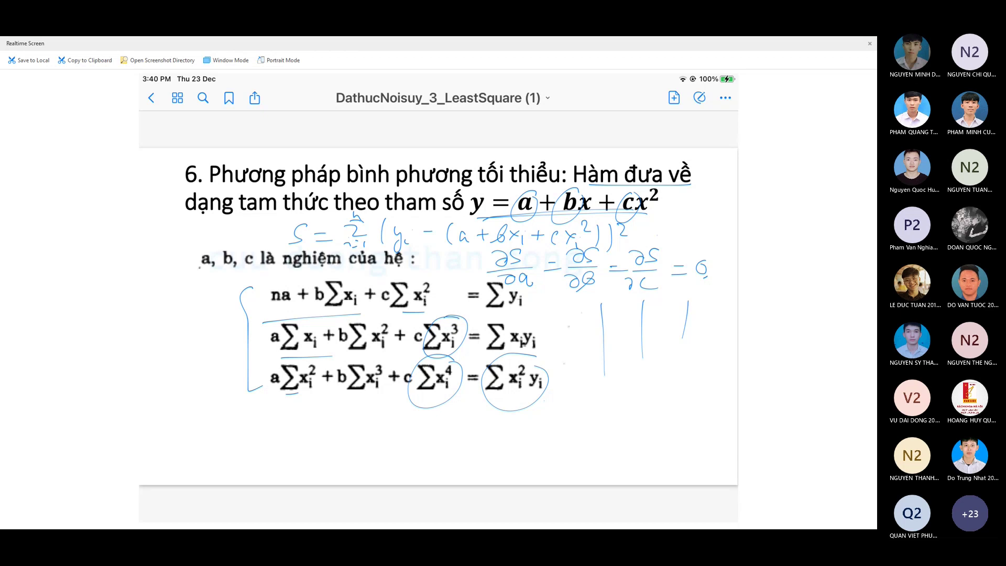
- Switch to the MI2010 exercise PDF in Edge, go back to the chapter 4 exercises on page 7 and maximise the window
key(alt+Tab)
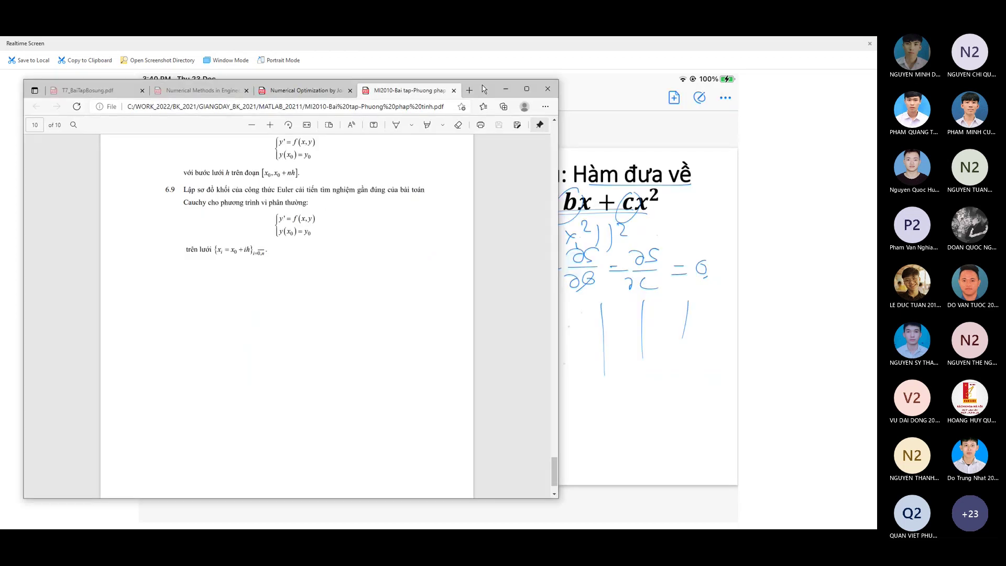
scroll(450, 266, up, 5)
scroll(450, 266, up, 10)
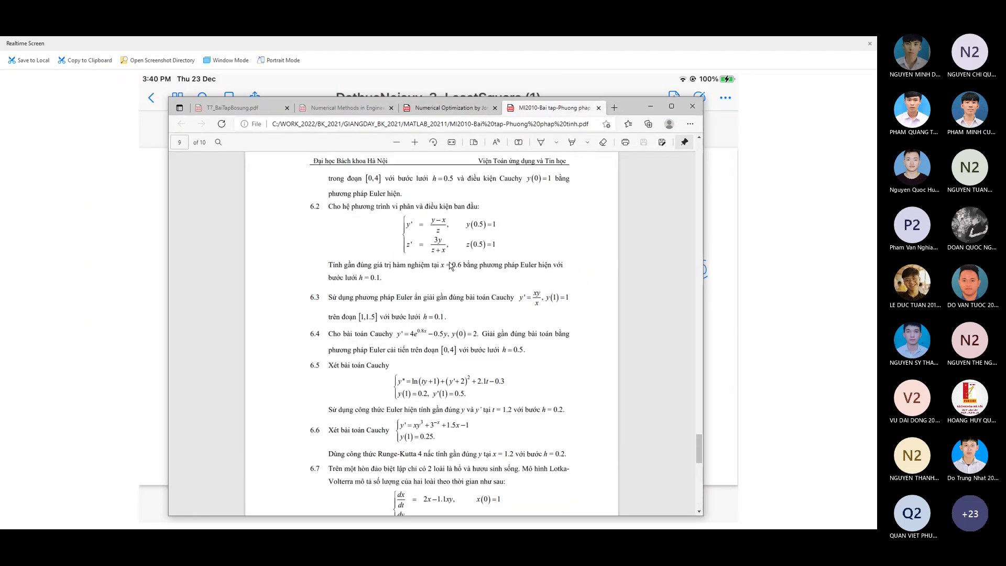
scroll(451, 266, up, 4)
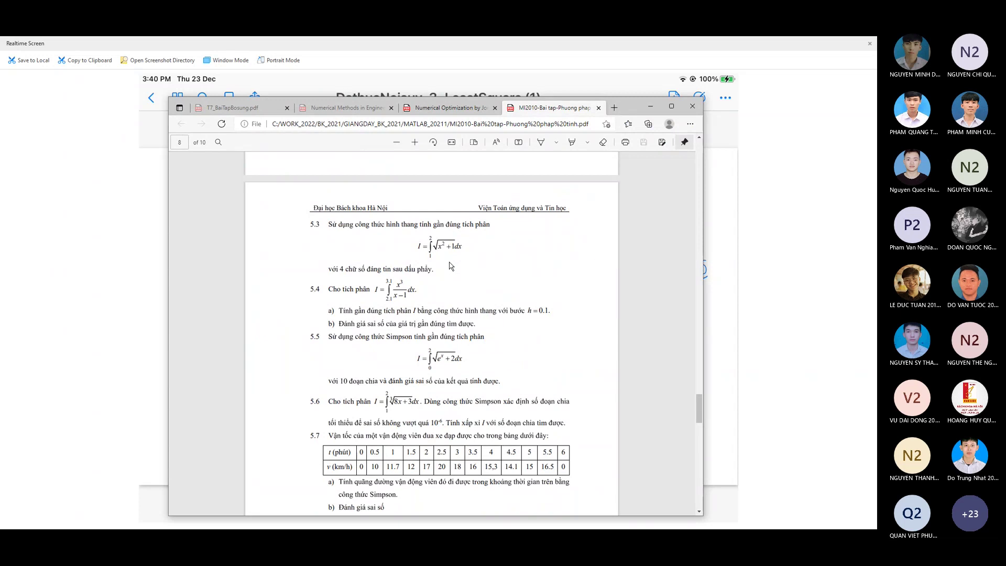
scroll(451, 266, up, 12)
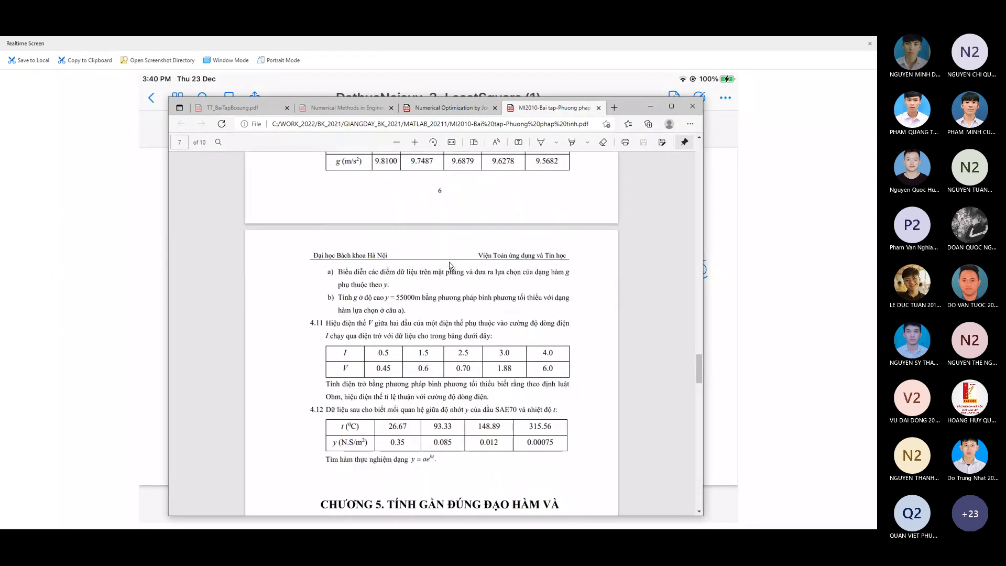
click(671, 107)
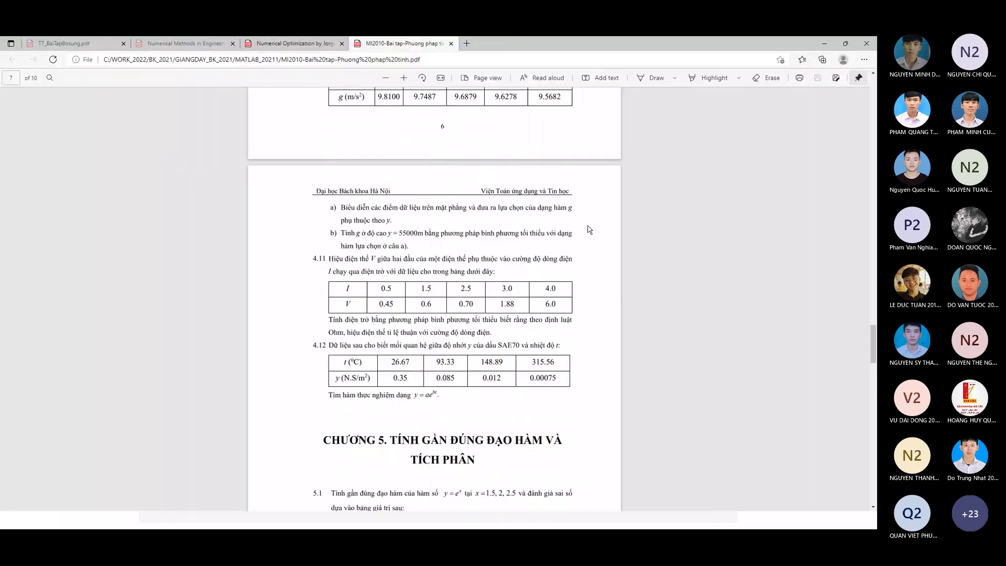
- Read through the chapter 4 interpolation and least-squares exercises, from 4.6 to 4.12, to pick out the assigned problems
scroll(587, 268, up, 4)
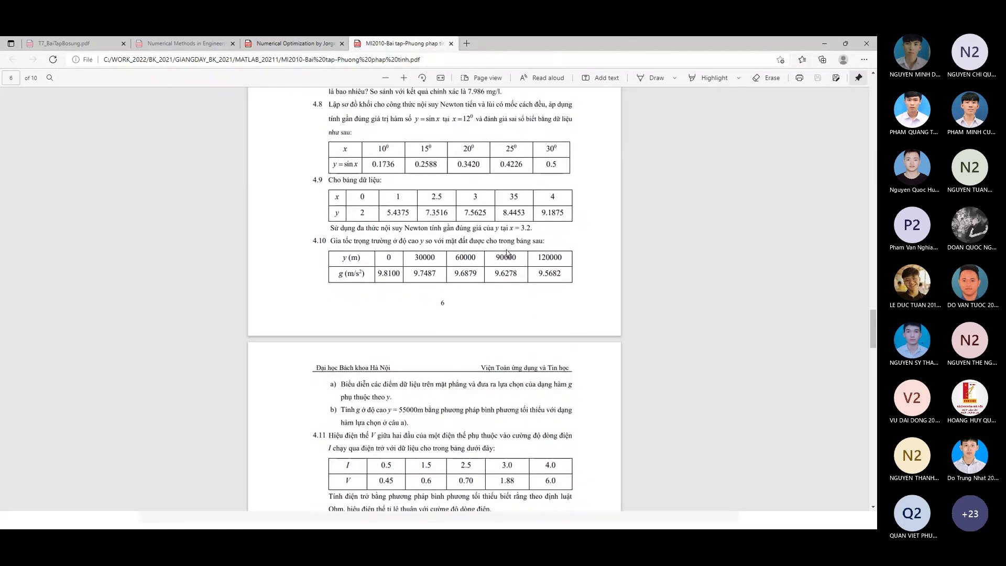
scroll(506, 253, up, 3)
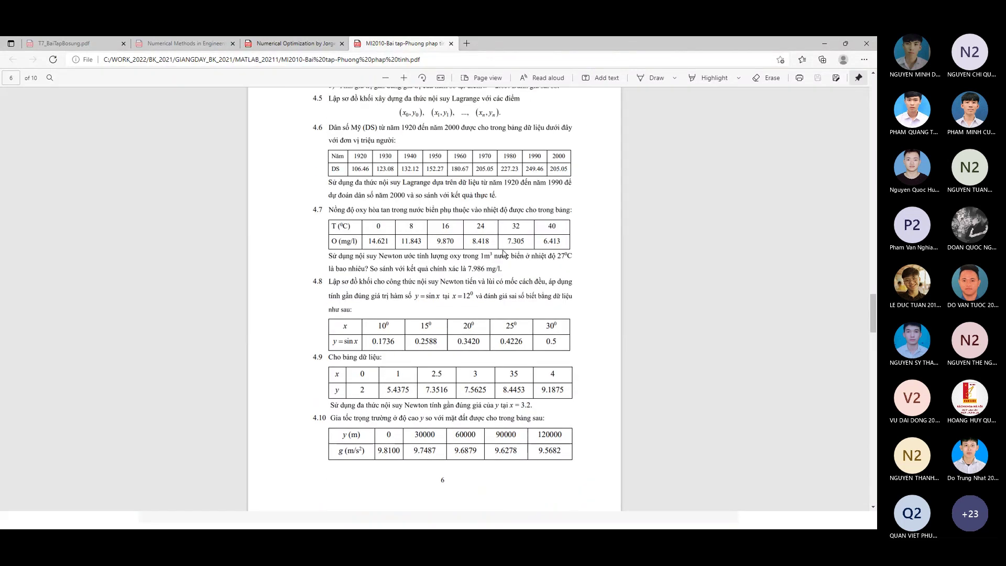
scroll(449, 306, down, 2)
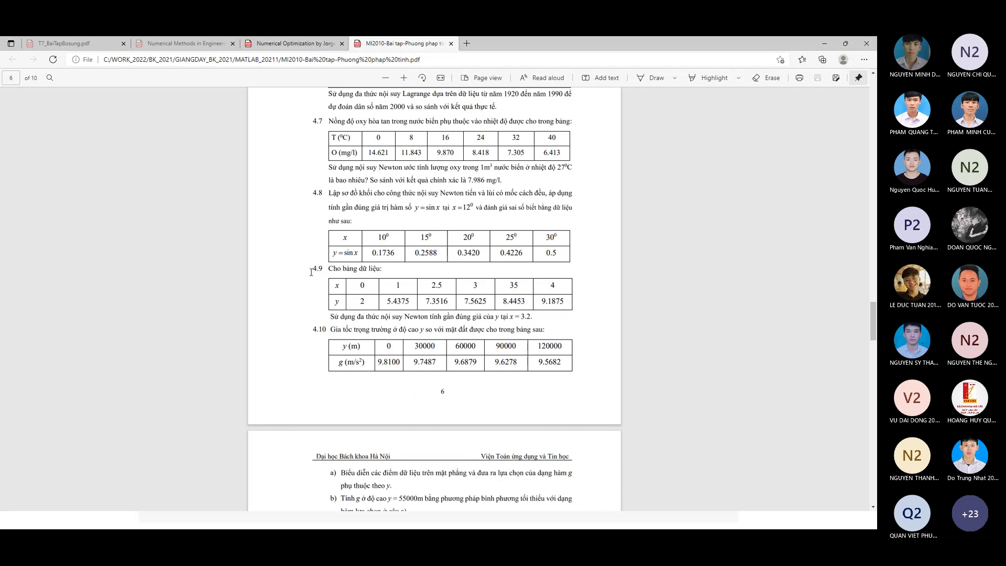
drag(311, 271, 563, 367)
click(574, 401)
scroll(316, 285, down, 5)
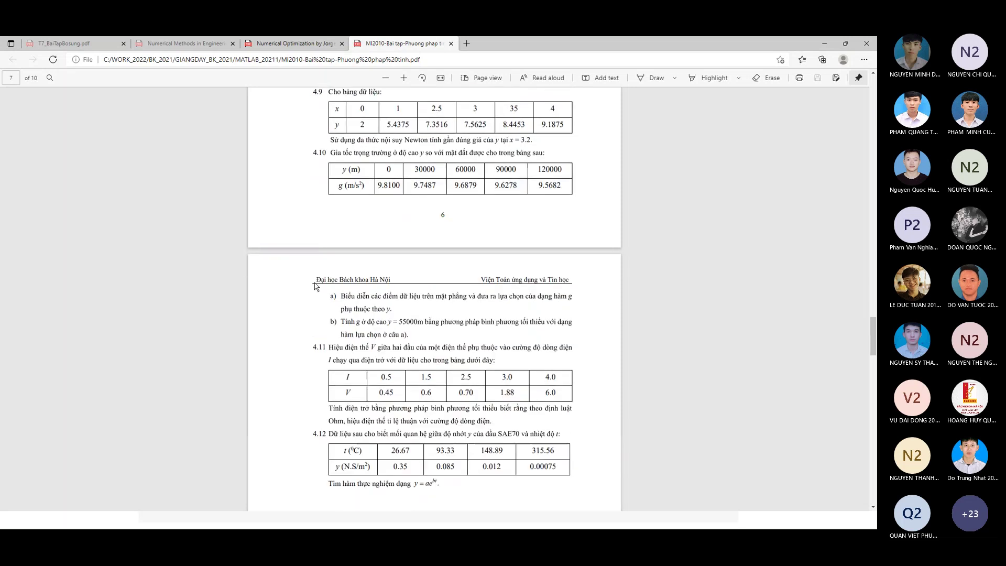
scroll(316, 286, up, 1)
scroll(316, 285, up, 3)
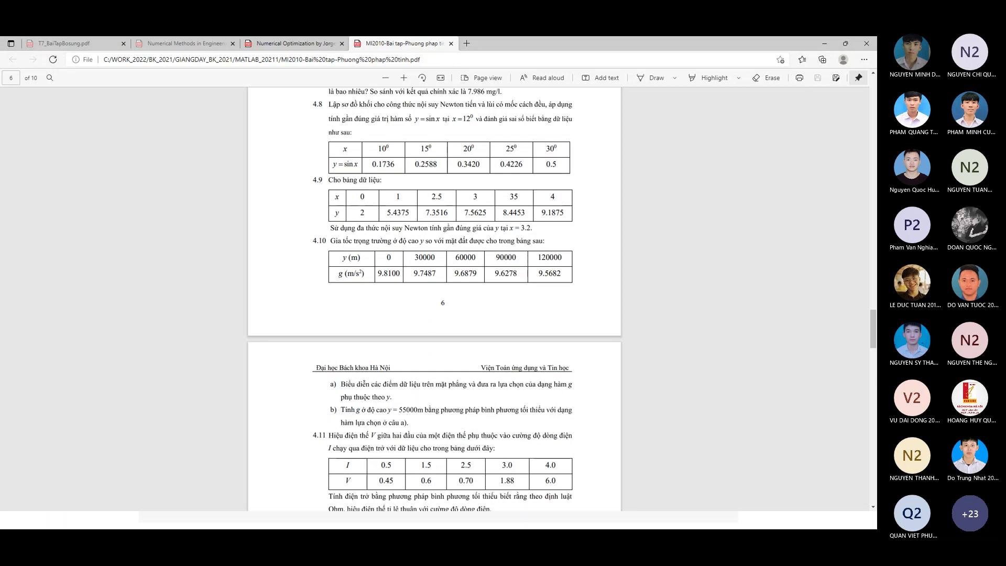
- Switch to Snipping Tool, capture exercise 4.10 with its data table and parts a and b, and copy the snip
key(alt+Tab)
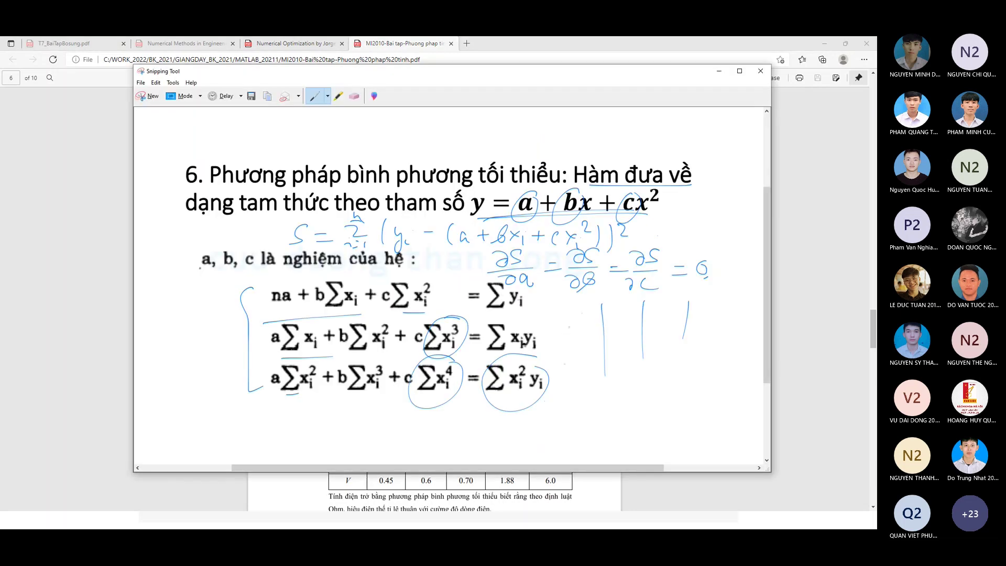
click(150, 97)
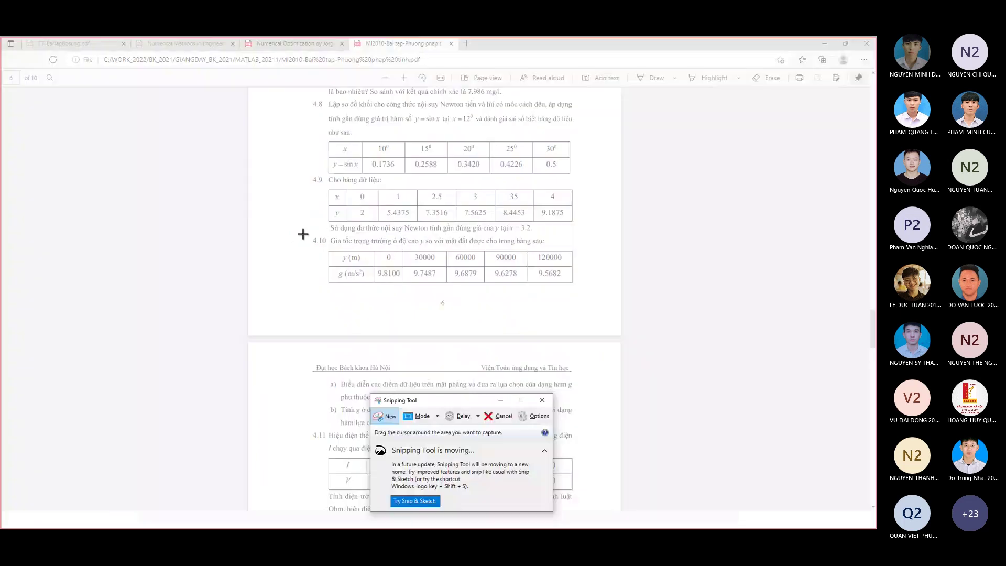
drag(308, 235, 319, 251)
drag(455, 410, 581, 428)
click(288, 167)
click(287, 166)
click(287, 167)
click(301, 177)
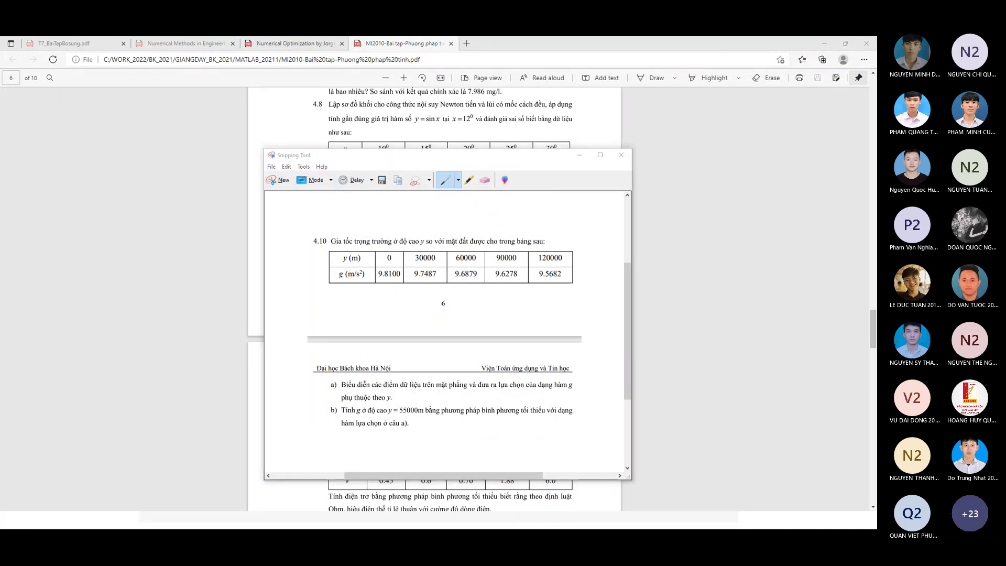
- Minimise the Snipping Tool window to uncover the exercise PDF
key(super+d)
key(super+d)
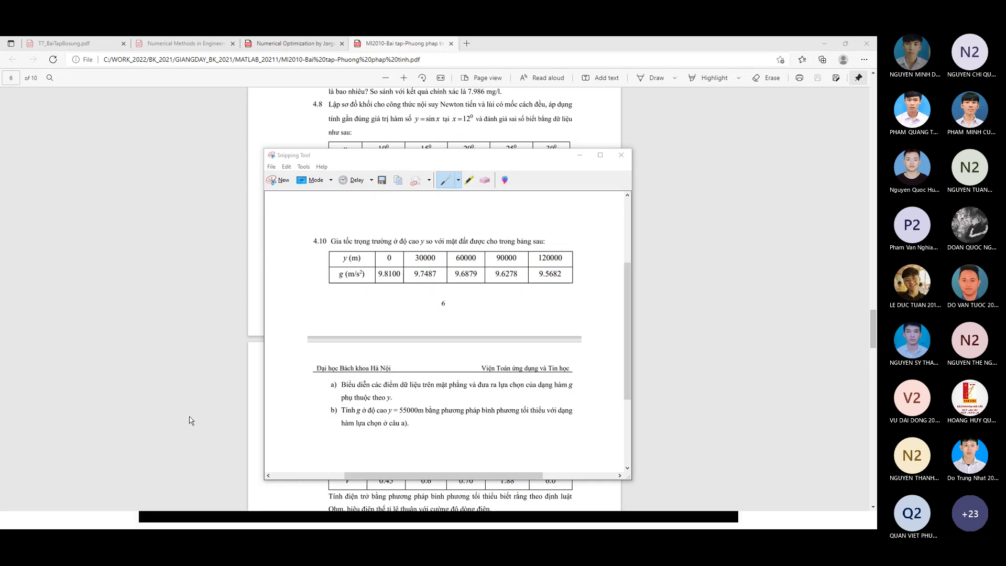
scroll(189, 420, down, 2)
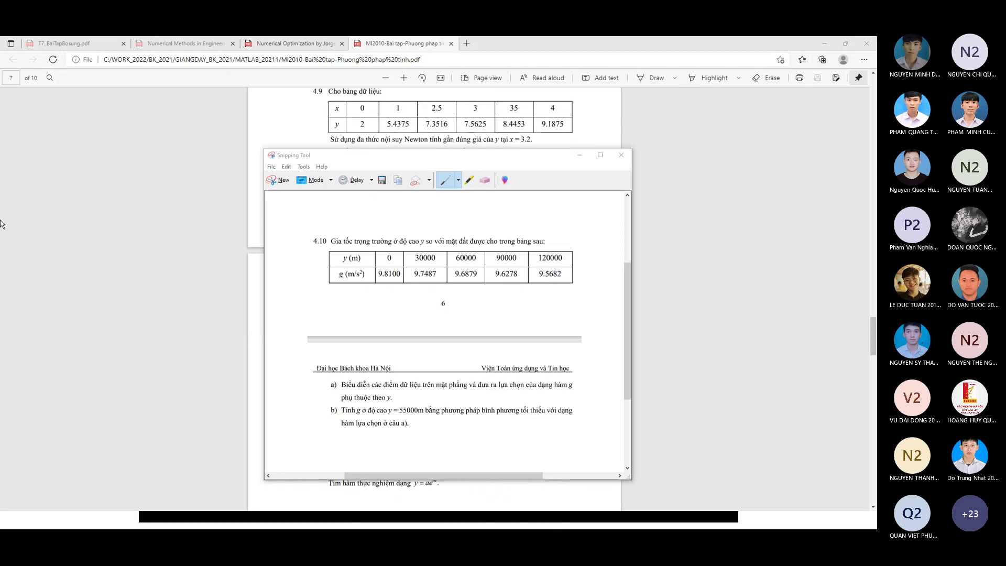
click(575, 160)
- Review exercises 4.5 to 4.12 in the PDF, including the least-squares problem 4.10 with parts a and b
scroll(575, 277, up, 5)
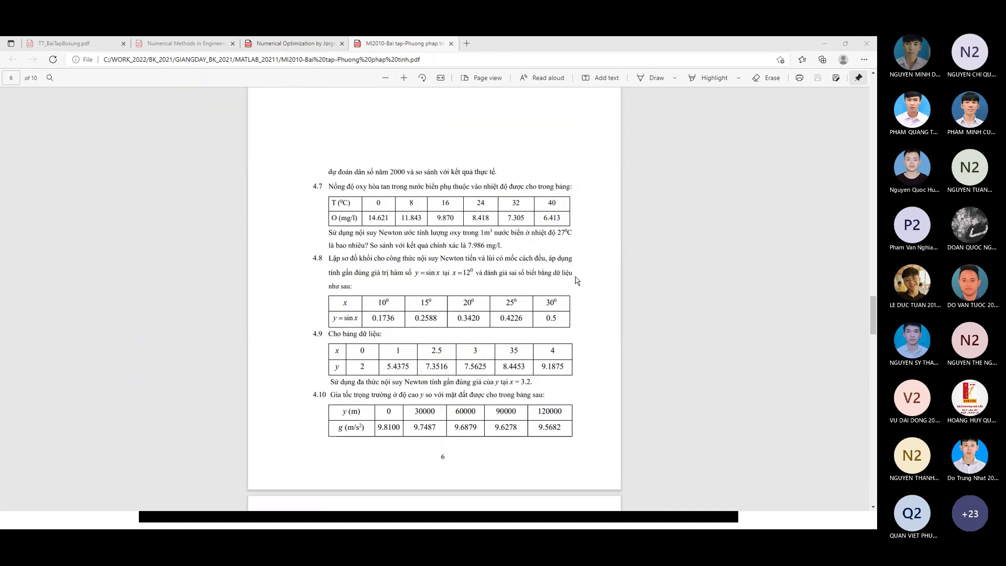
scroll(449, 300, down, 5)
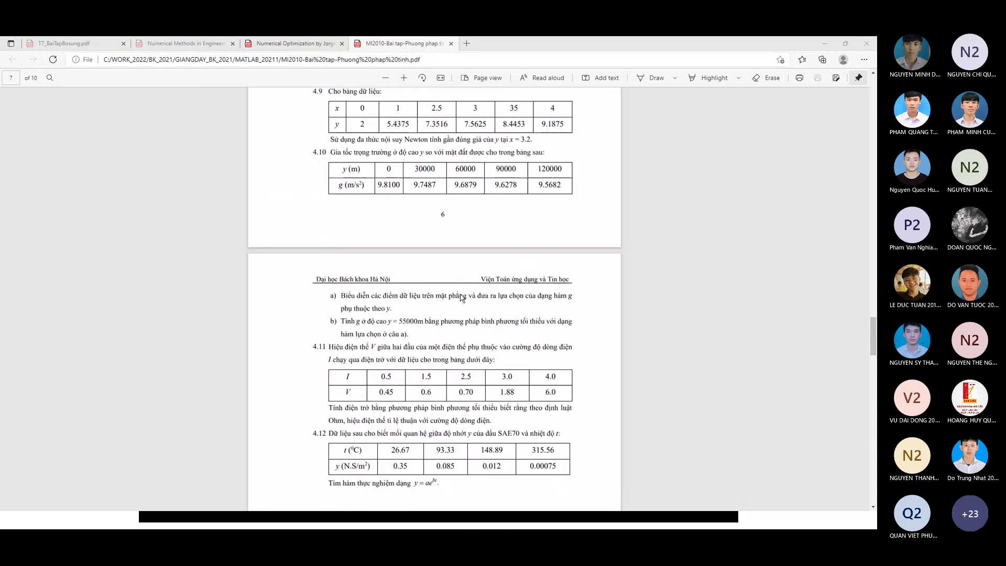
scroll(463, 296, up, 3)
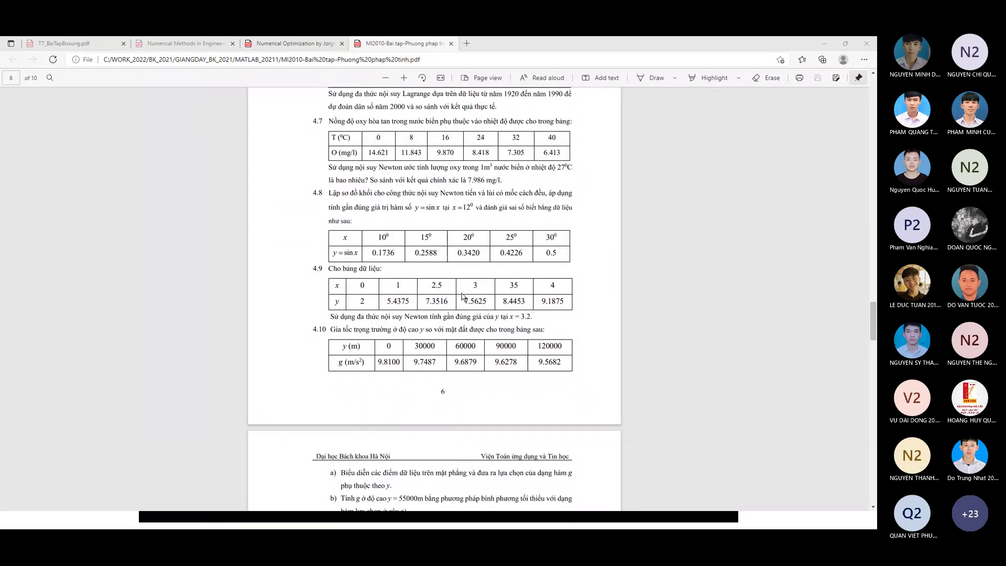
scroll(462, 297, up, 3)
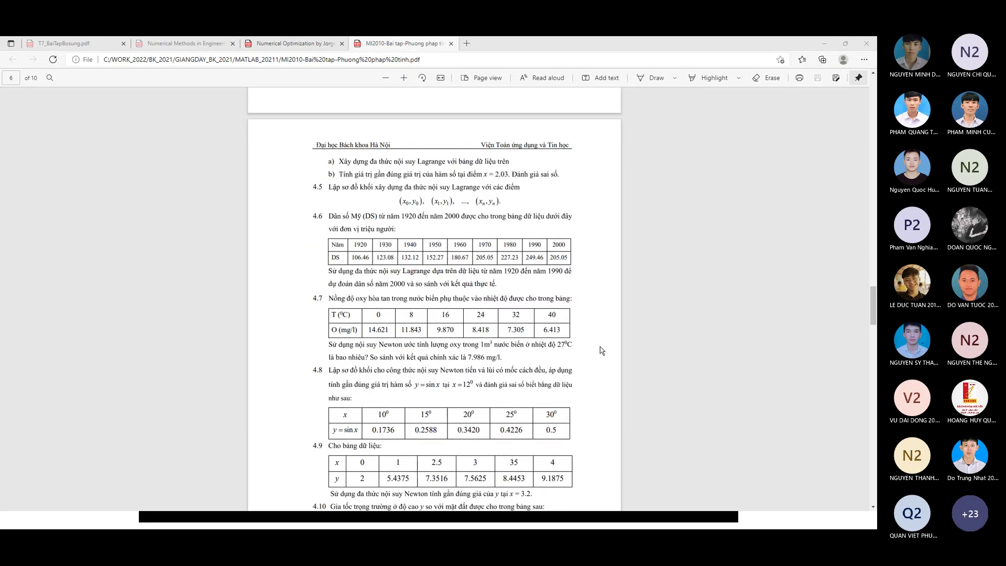
scroll(601, 350, down, 1)
scroll(601, 350, down, 2)
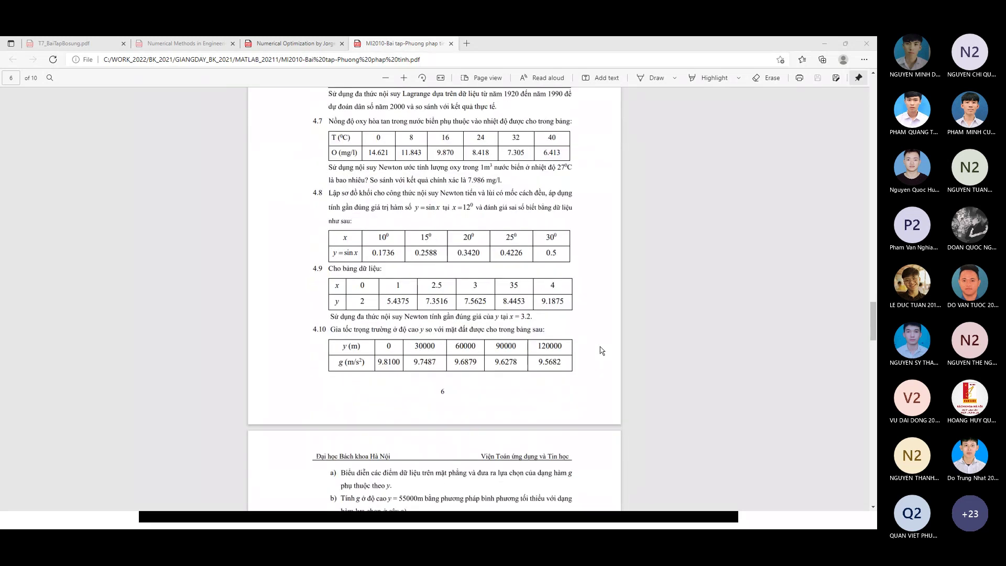
scroll(601, 350, down, 2)
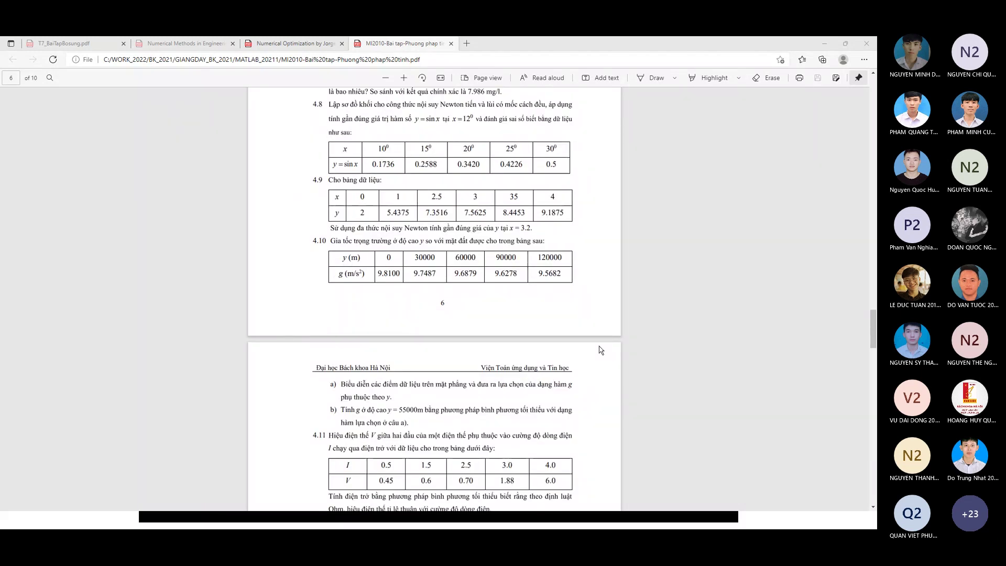